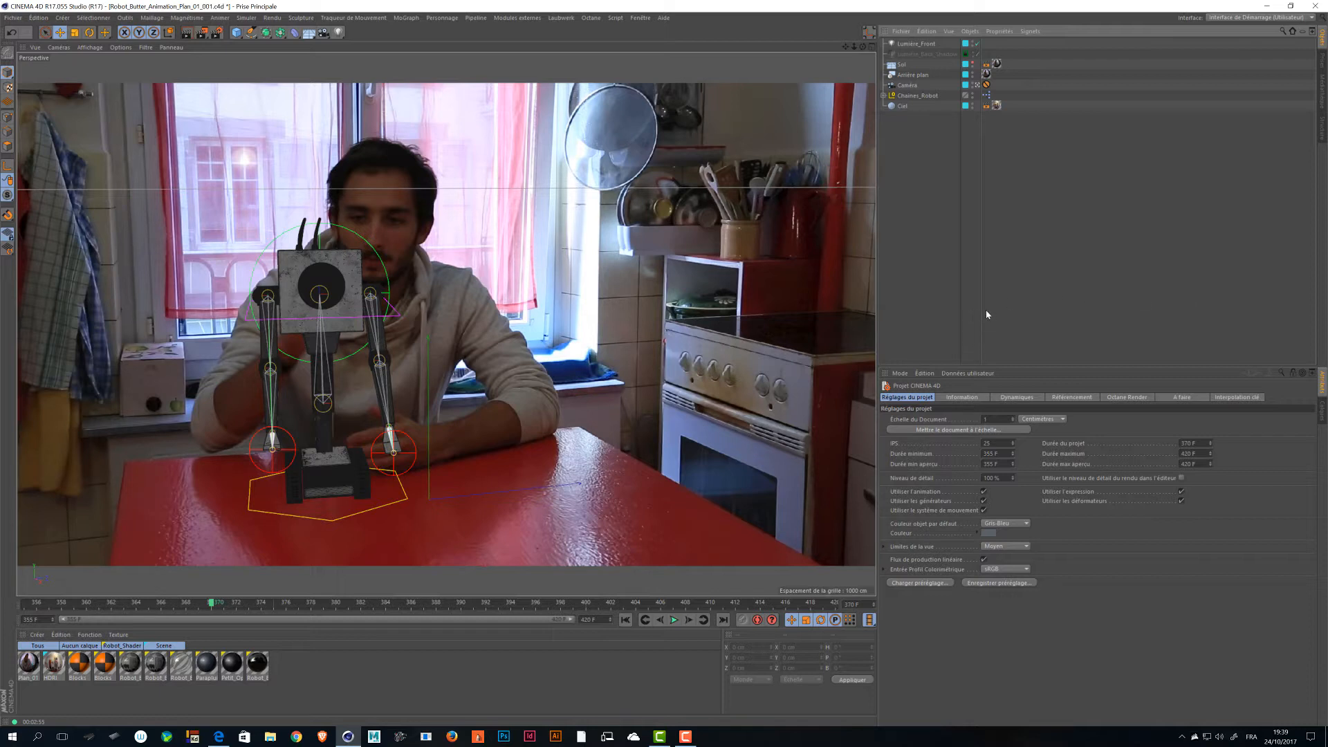
Switch to the web browser, look over the BenQ PD3200U monitor's product page and close it.
drag(981, 308, 1014, 305)
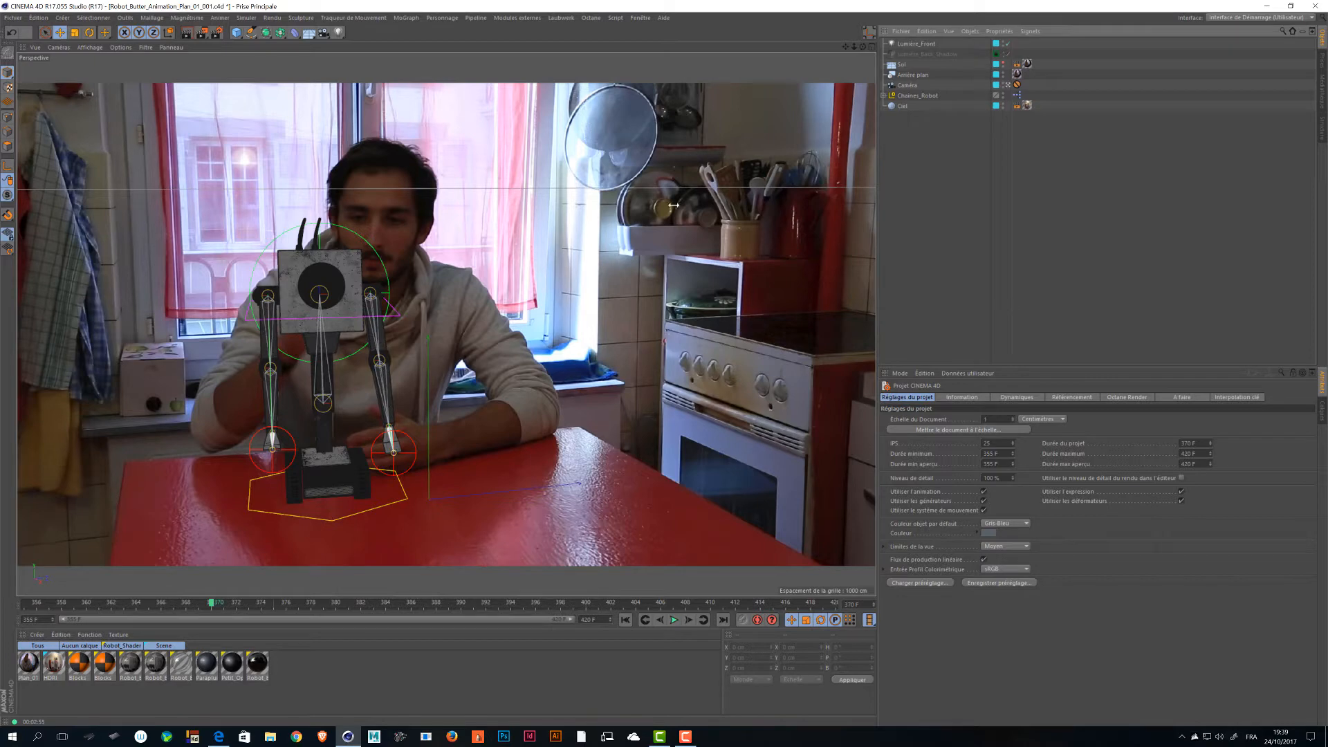
click(219, 737)
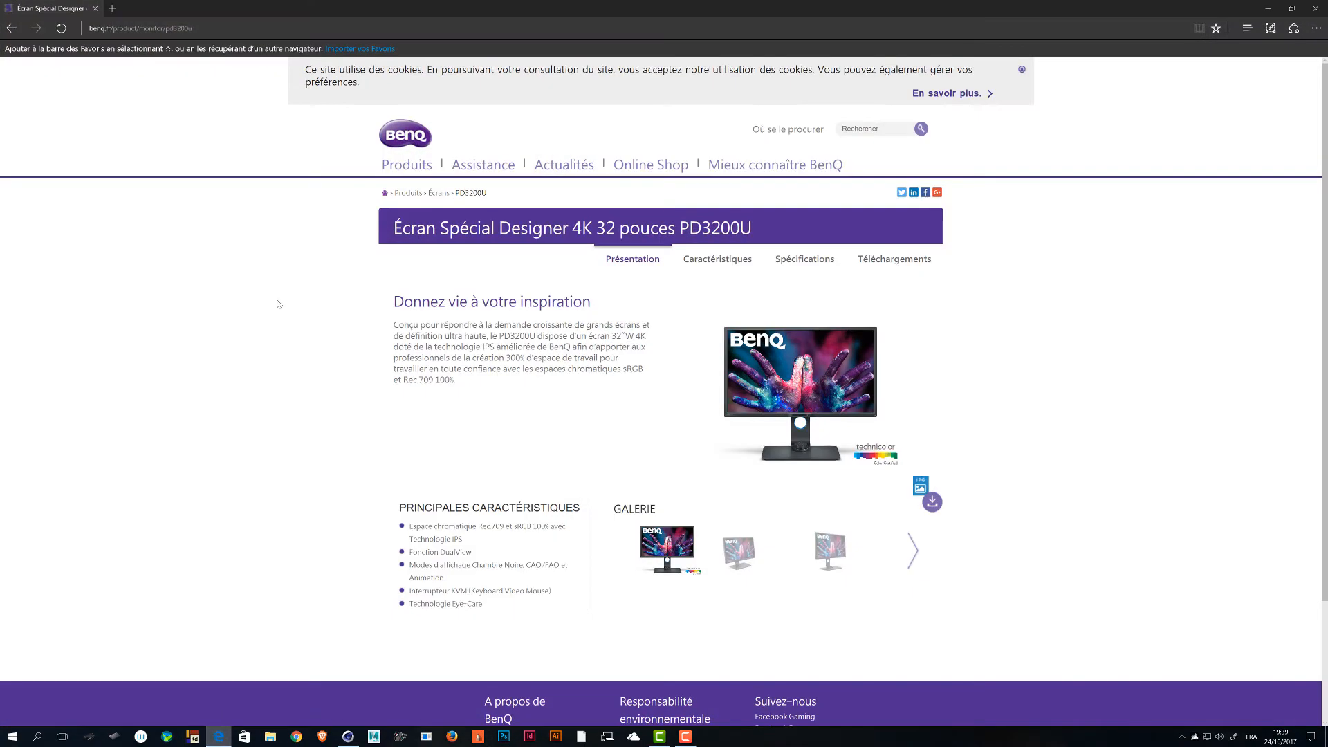
drag(378, 233, 807, 237)
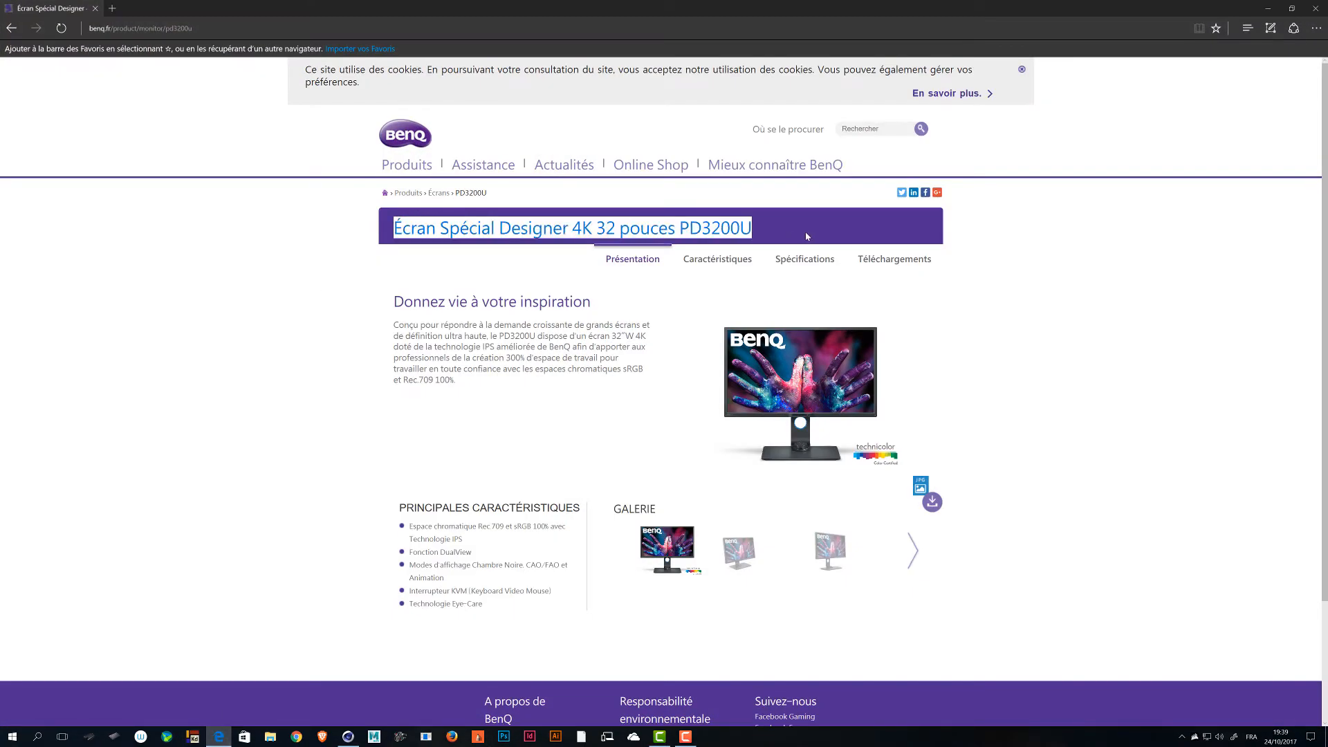
click(282, 319)
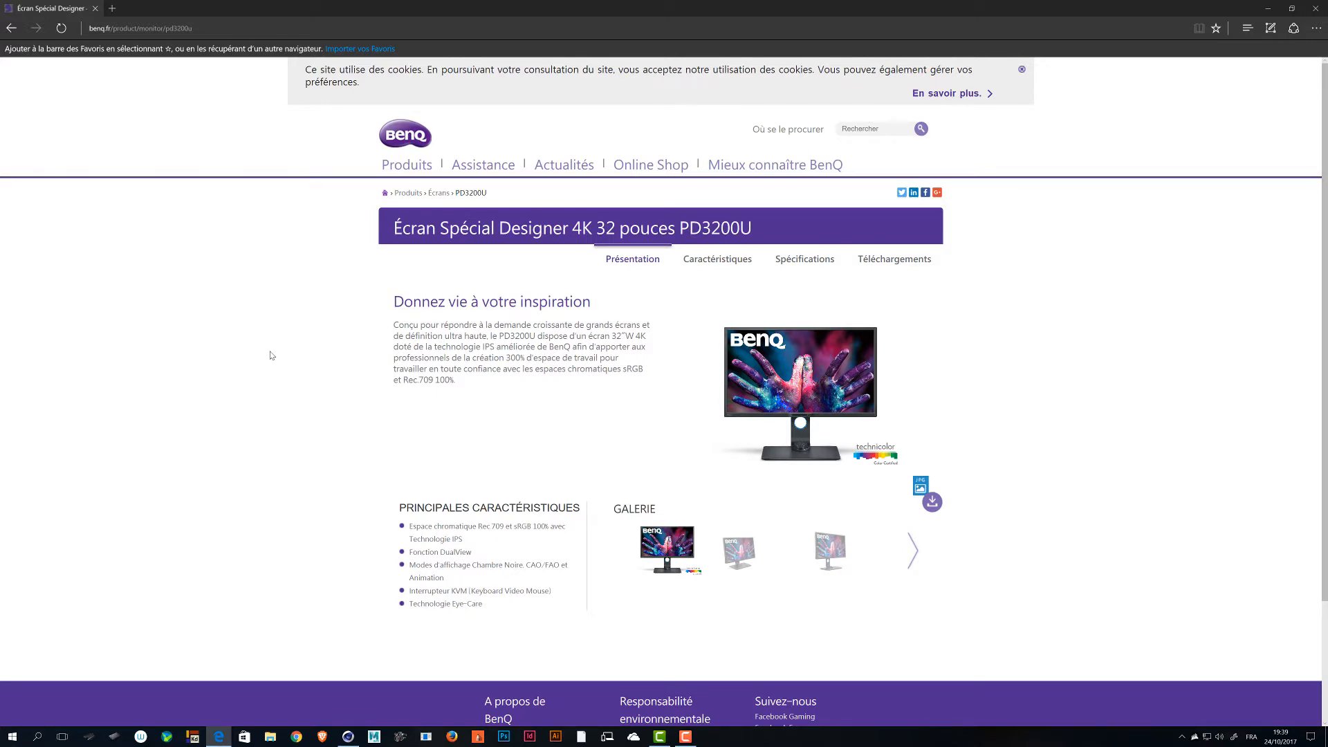
scroll(271, 354, down, 2)
scroll(272, 353, up, 2)
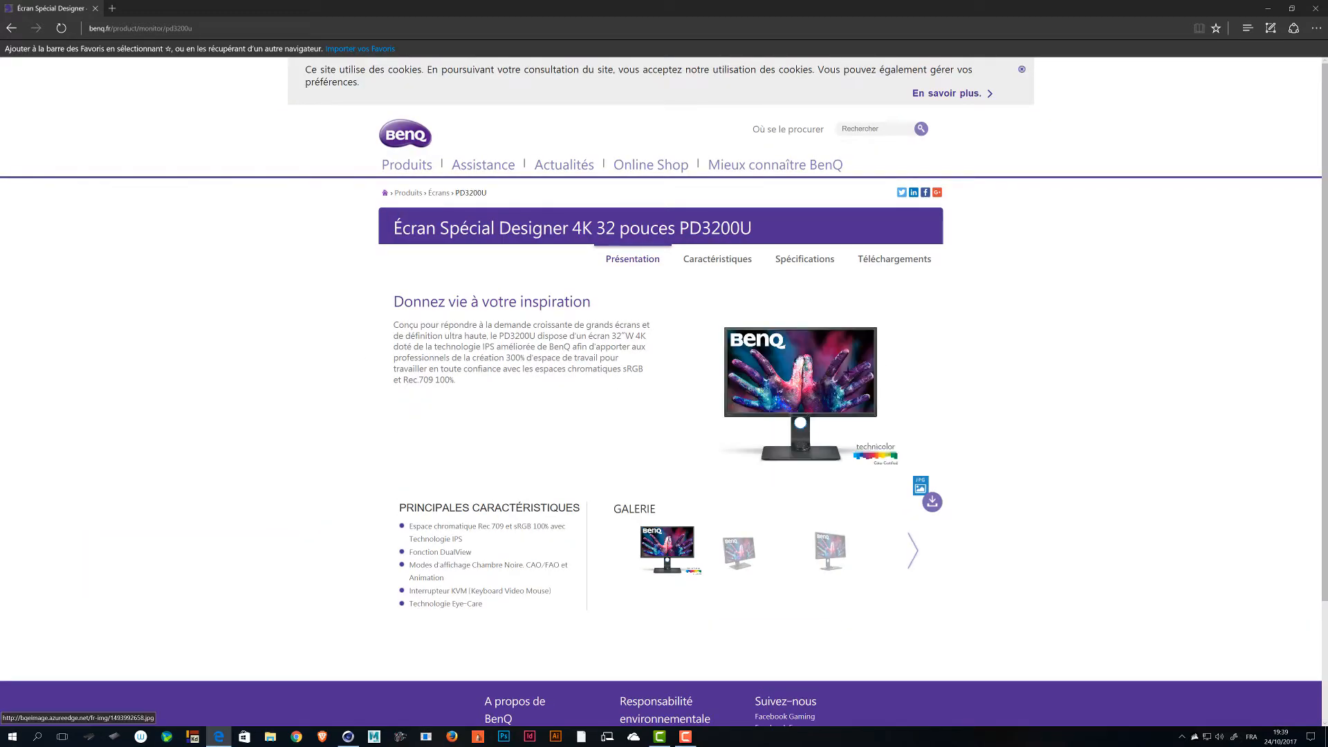
mouse_move(809, 372)
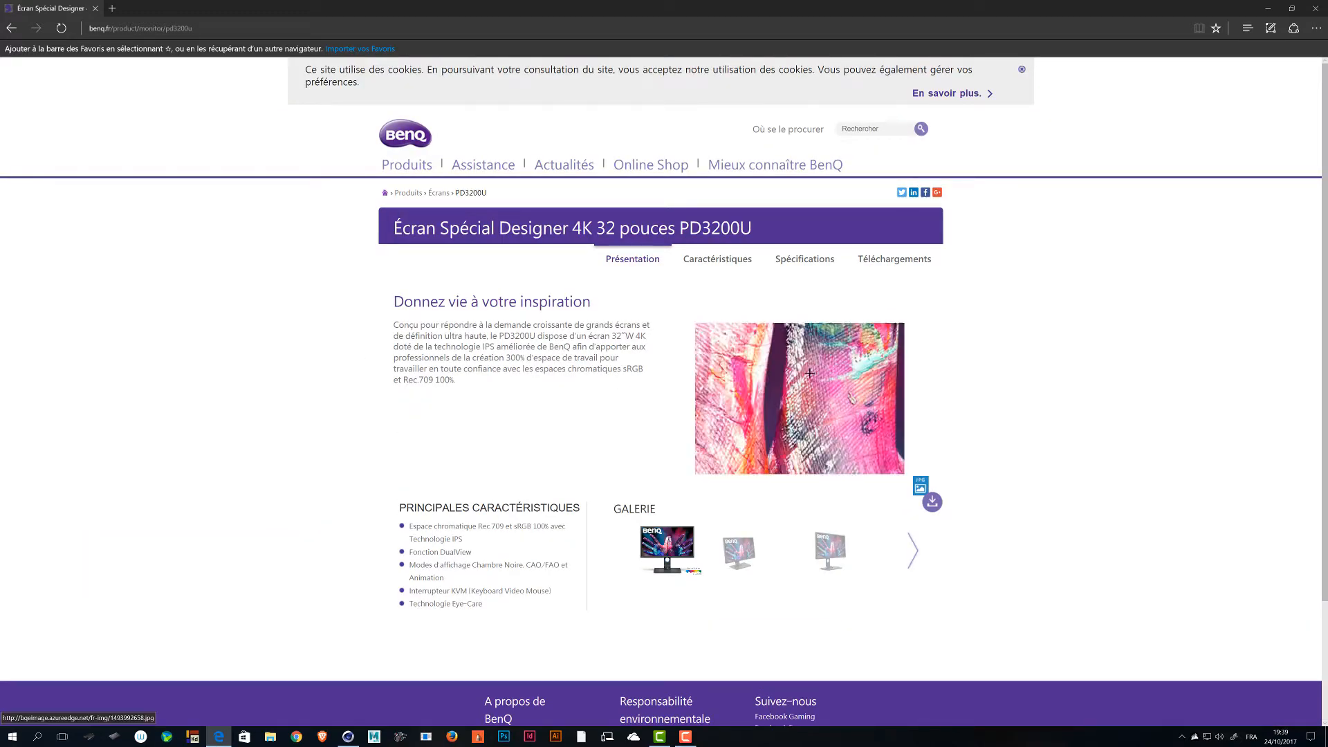
click(1314, 7)
drag(1148, 200, 1041, 254)
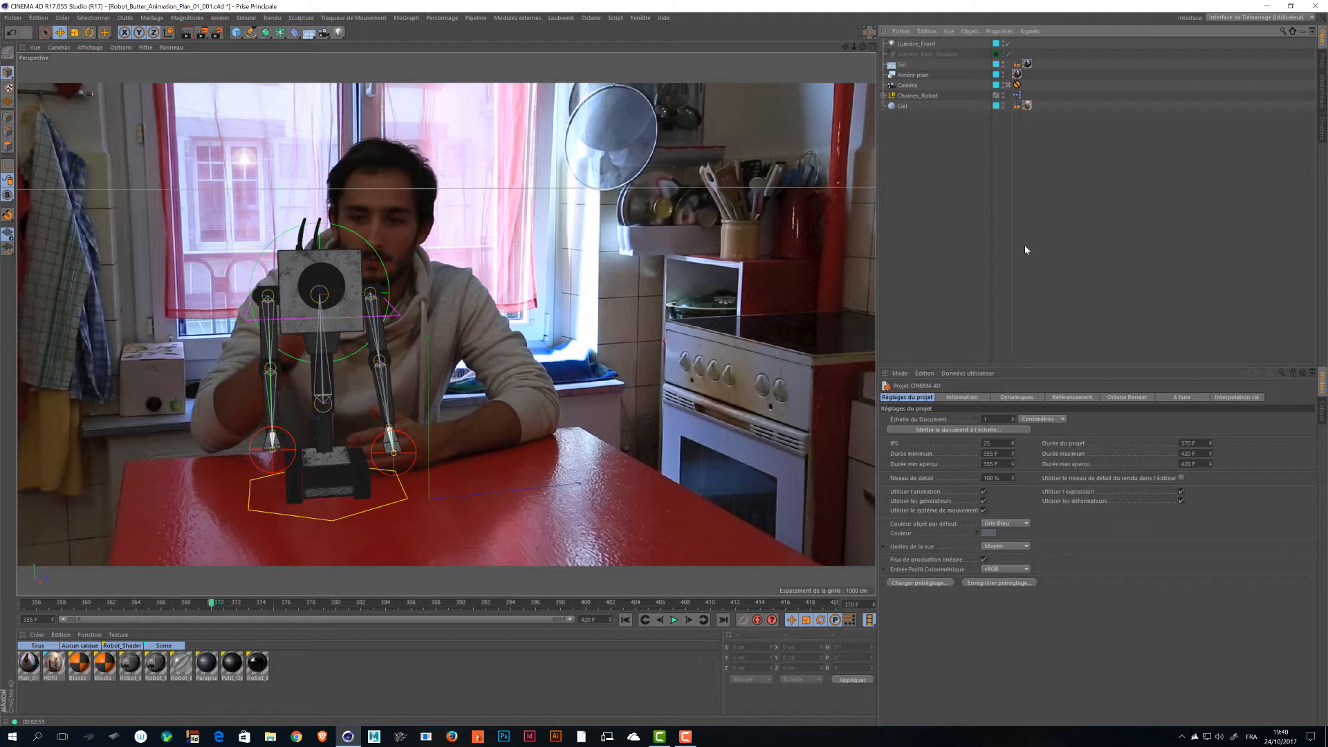
Switch to File Explorer and open the 08_Animation folder under Rick&Motry, 04_Butter_Robot, 01_C4D, 01_WorkingPlace.
click(271, 737)
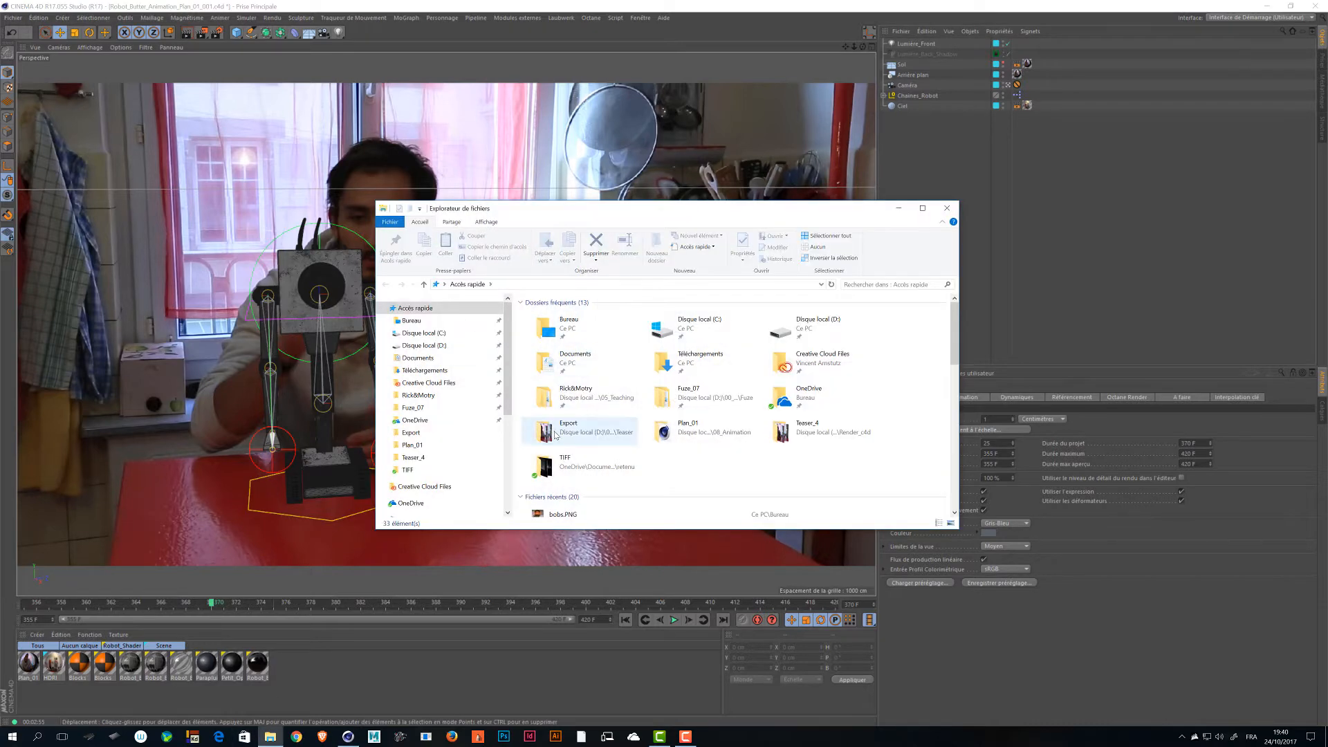
double_click(574, 394)
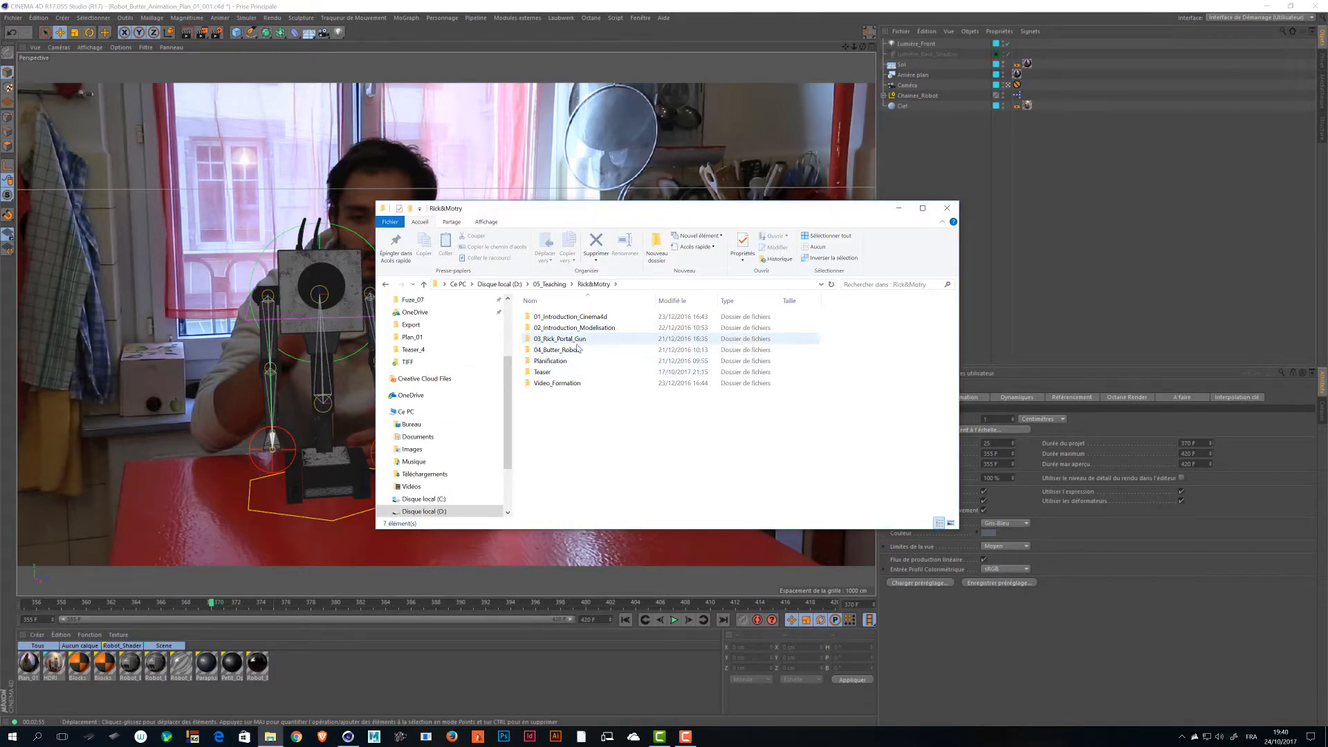
double_click(564, 350)
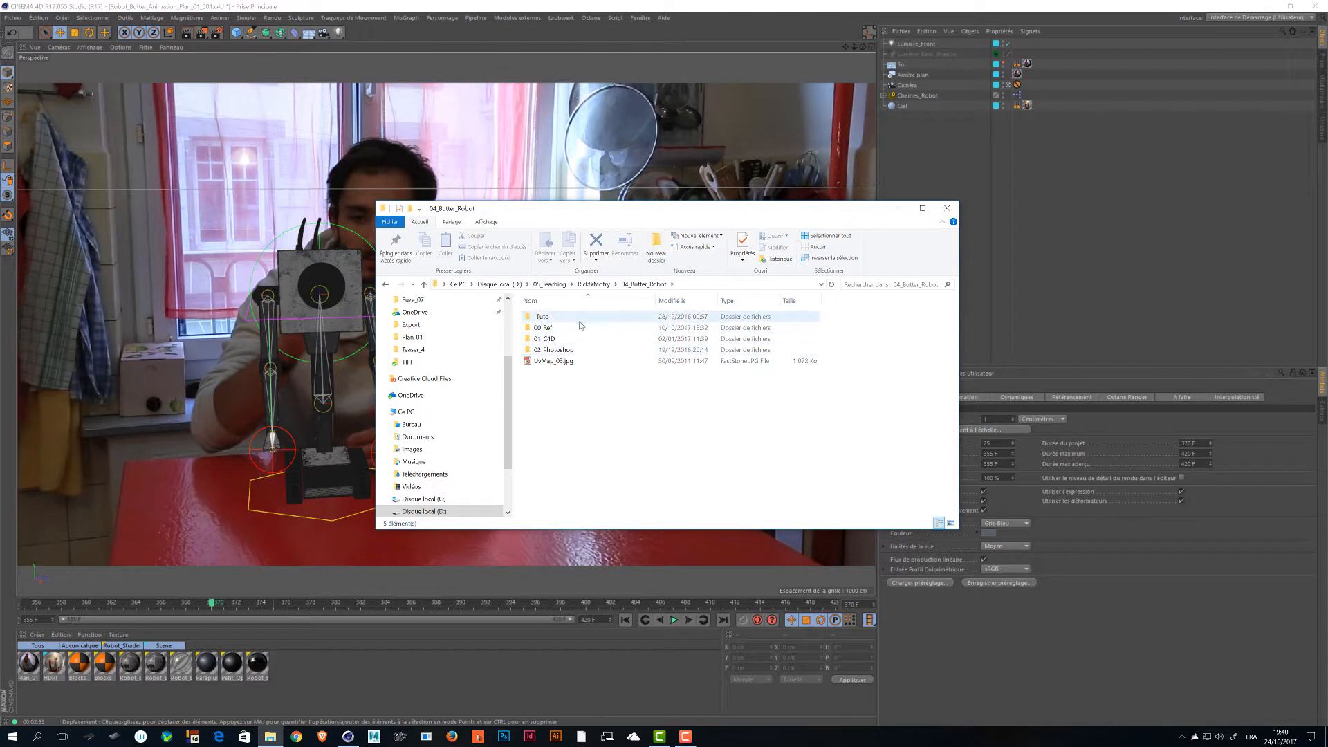
click(576, 340)
double_click(576, 339)
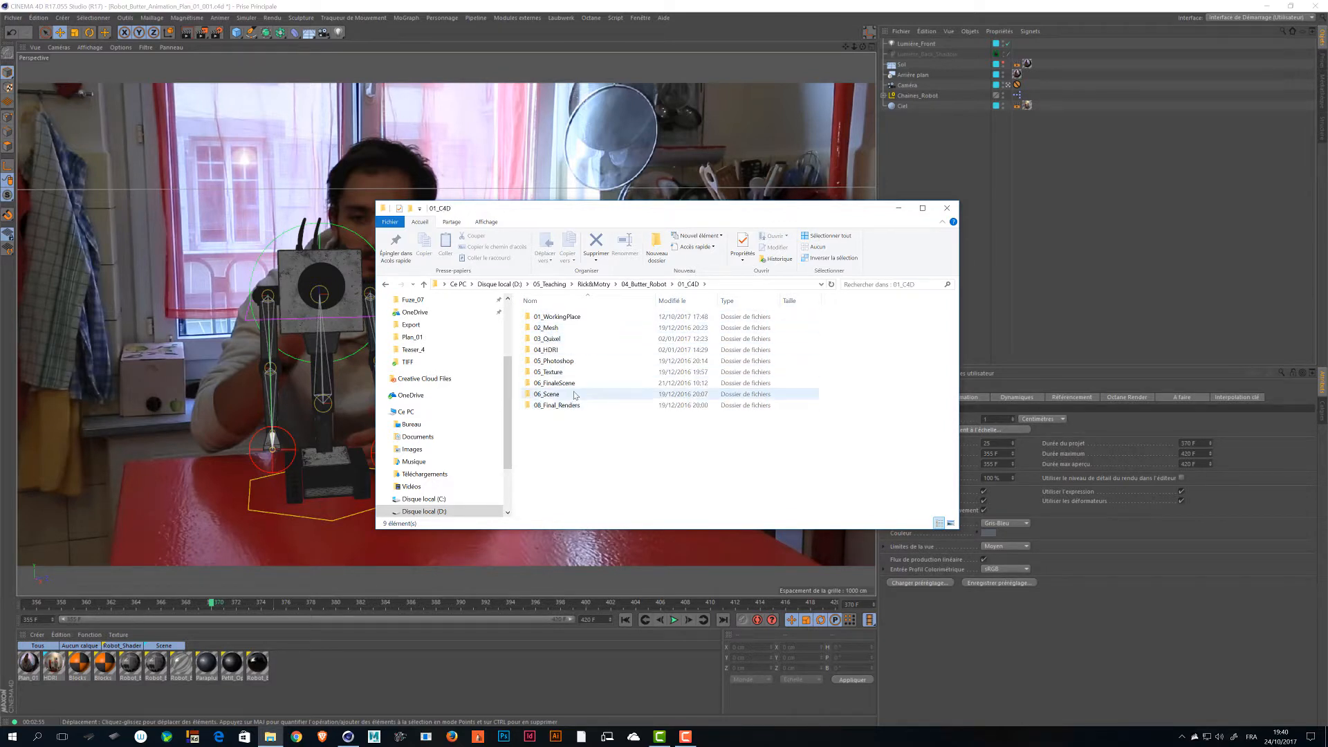
click(576, 328)
double_click(558, 317)
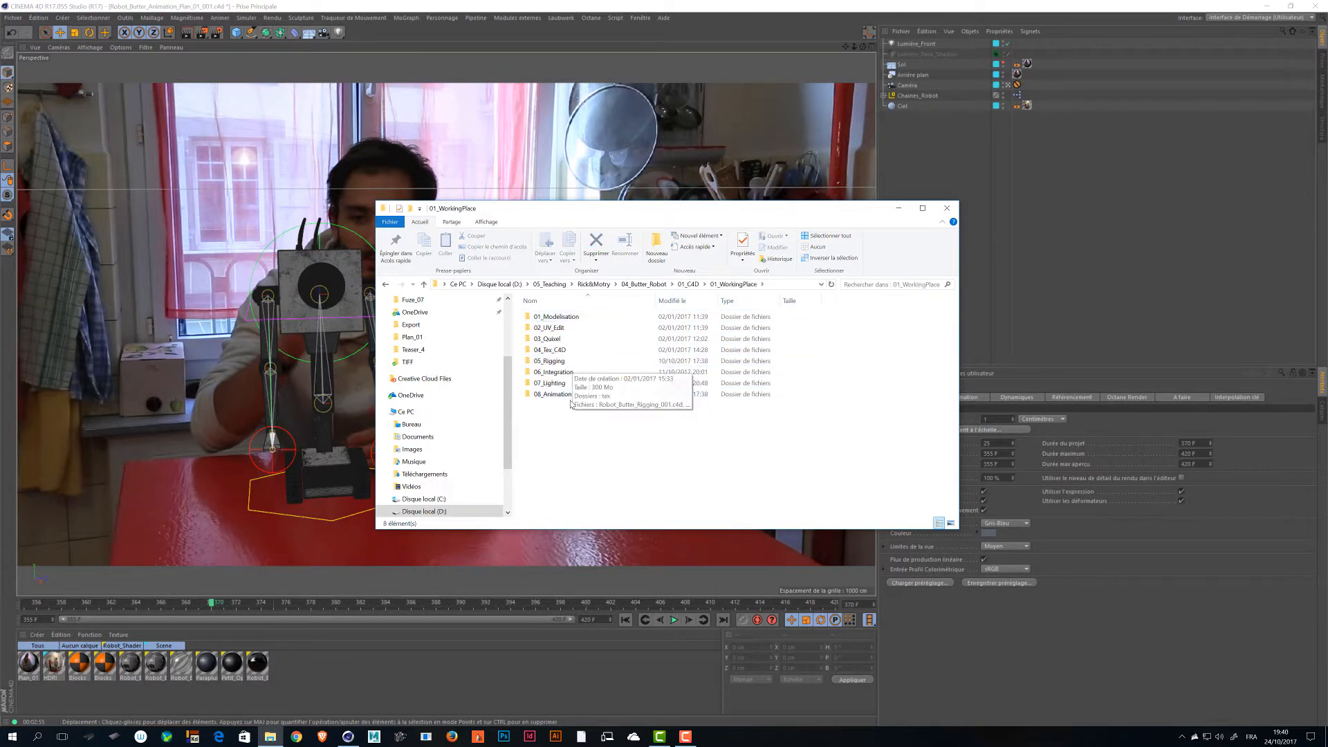
double_click(573, 394)
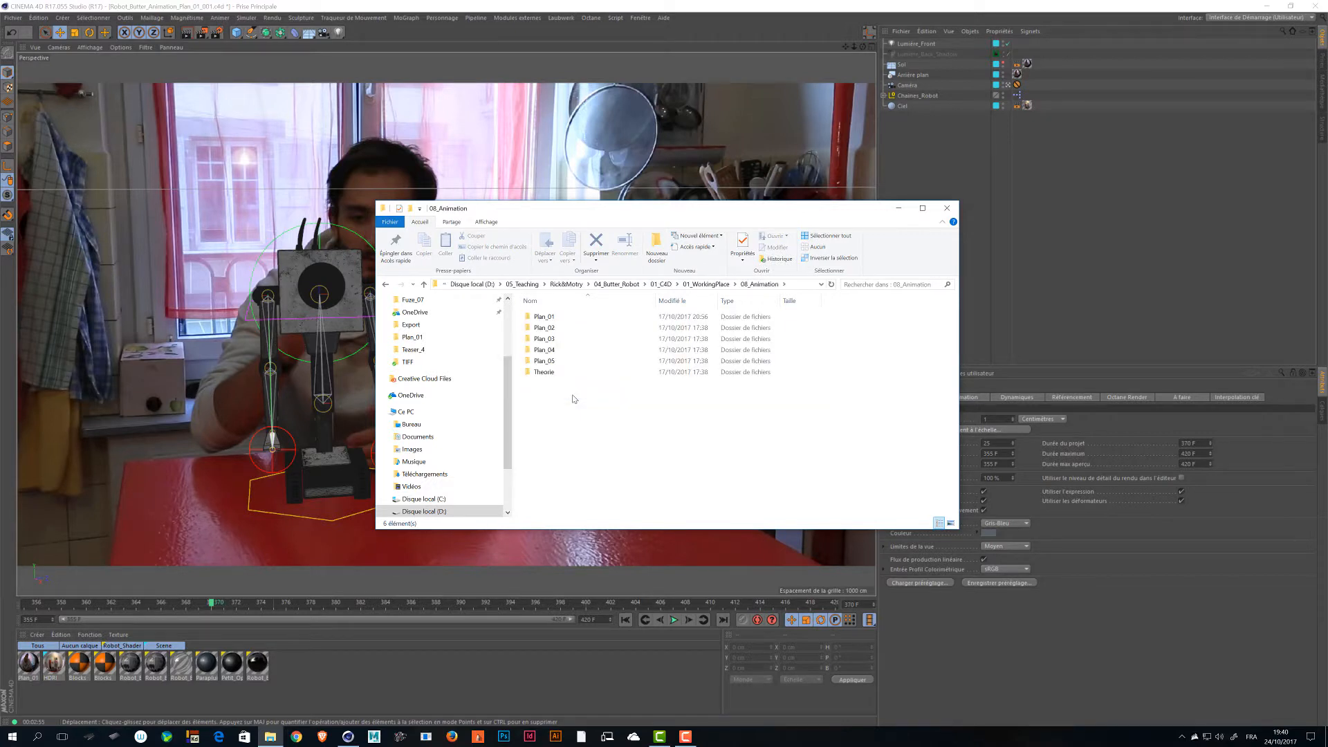
Lower the system speaker volume to 12 and return to the 08_Animation folder window.
click(1220, 736)
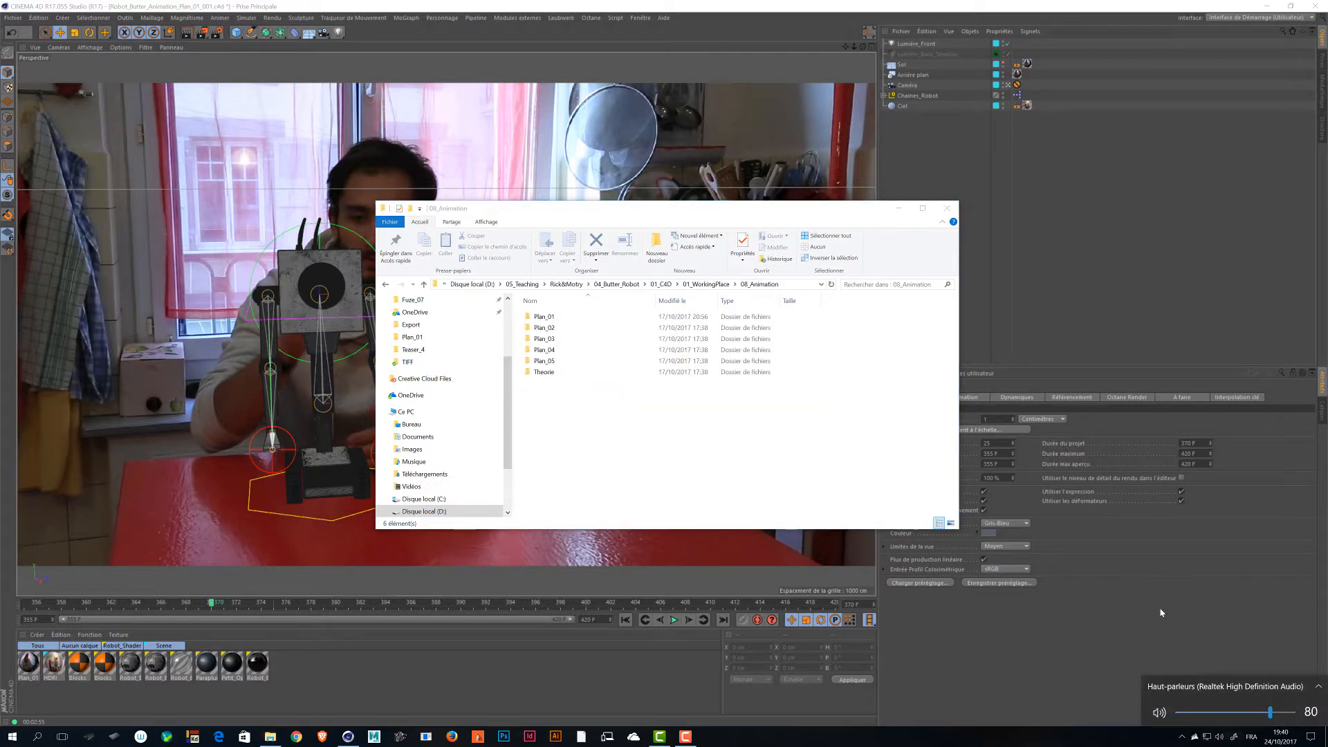
scroll(1161, 613, down, 20)
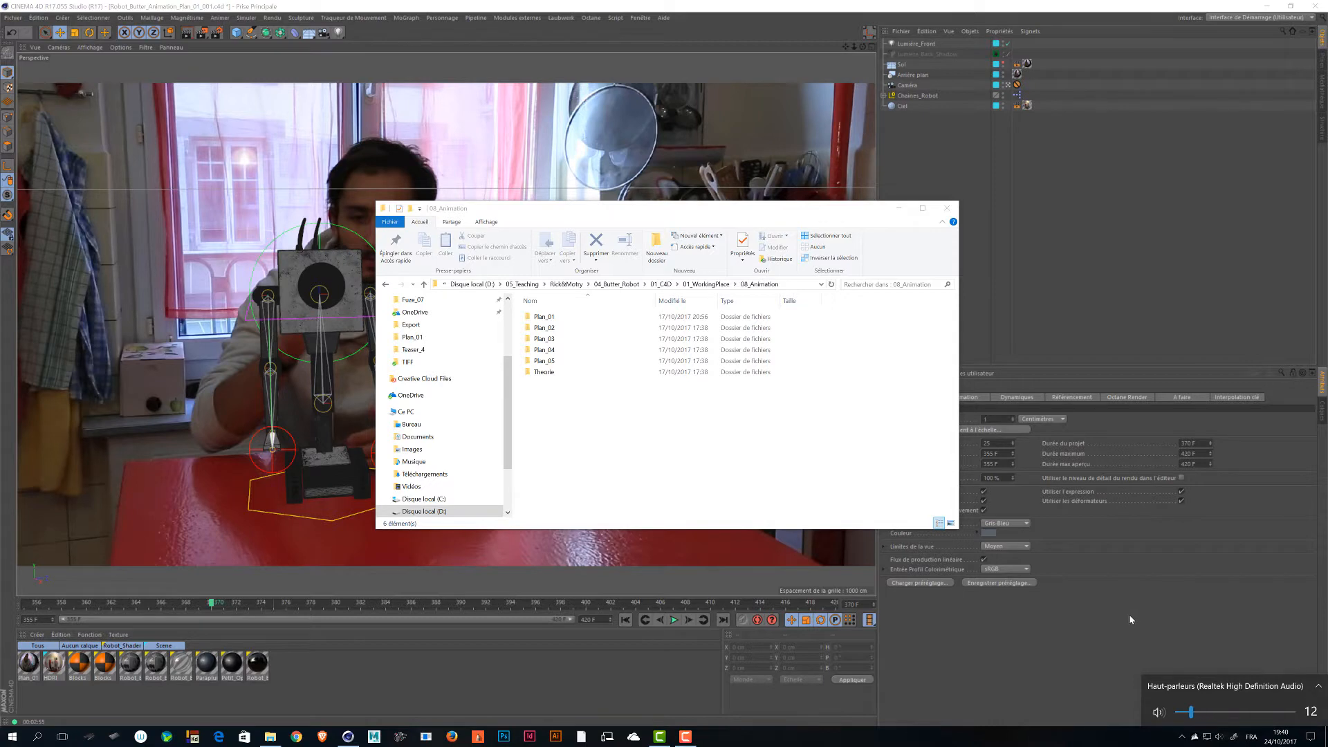
click(624, 443)
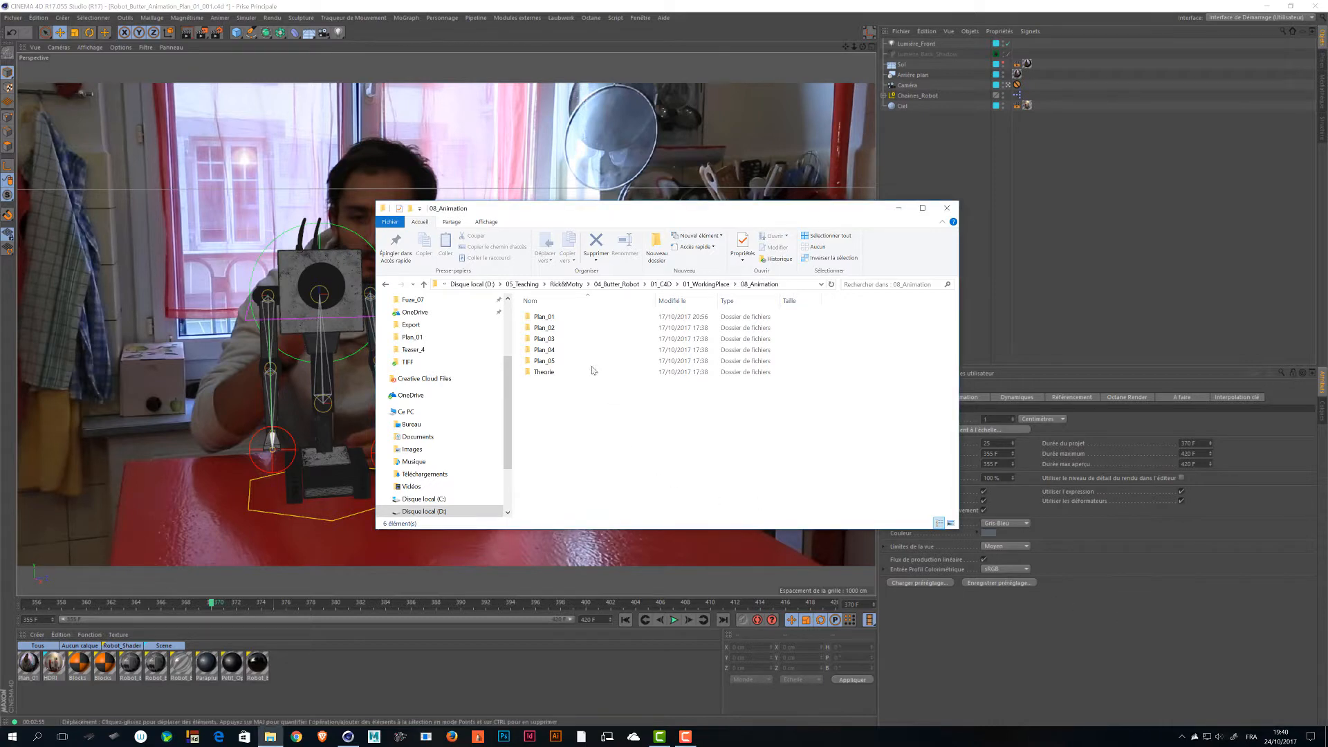
Look through the contents of the Plan_01 folder and go back to 08_Animation.
double_click(562, 317)
drag(655, 410, 583, 297)
click(637, 446)
key(BackSpace)
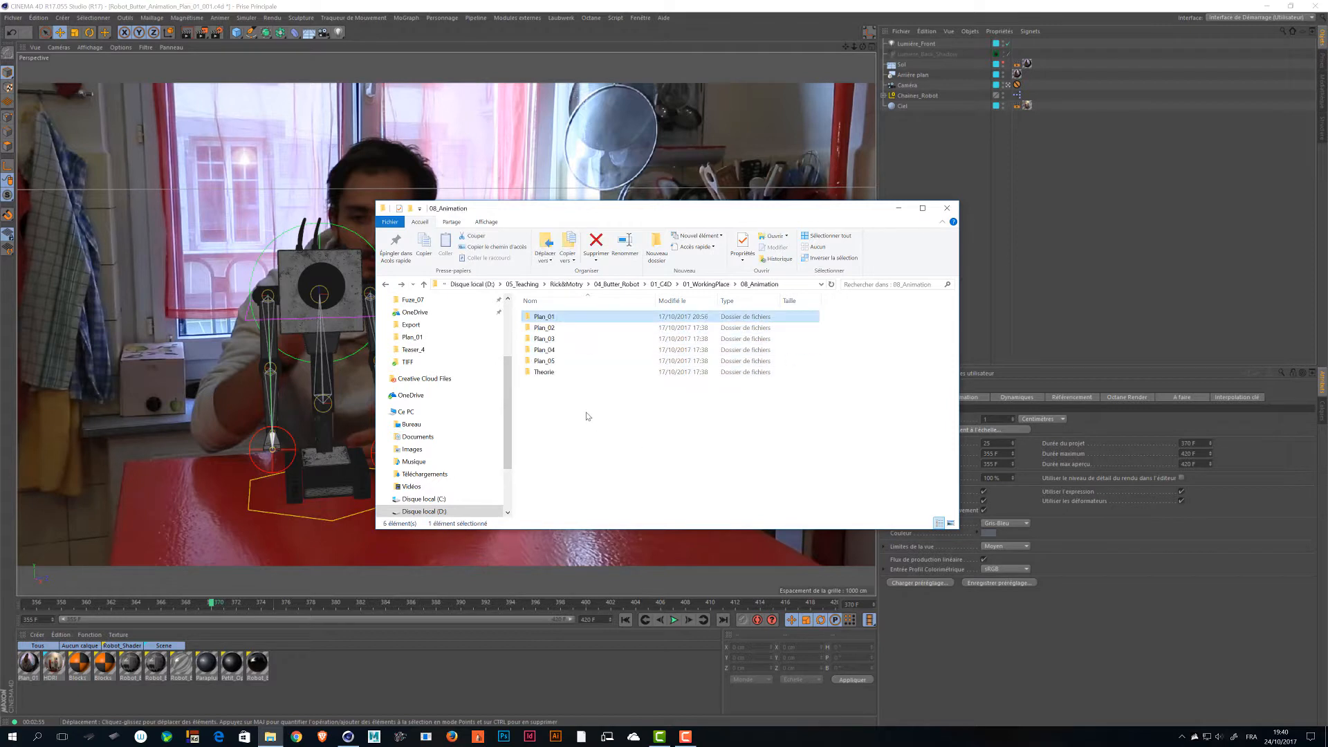
In the Plan_02 folder, rename the Cinema 4D scene file as Robot_Butter_Animation_Plan_2_001.c4d.
double_click(585, 328)
click(602, 340)
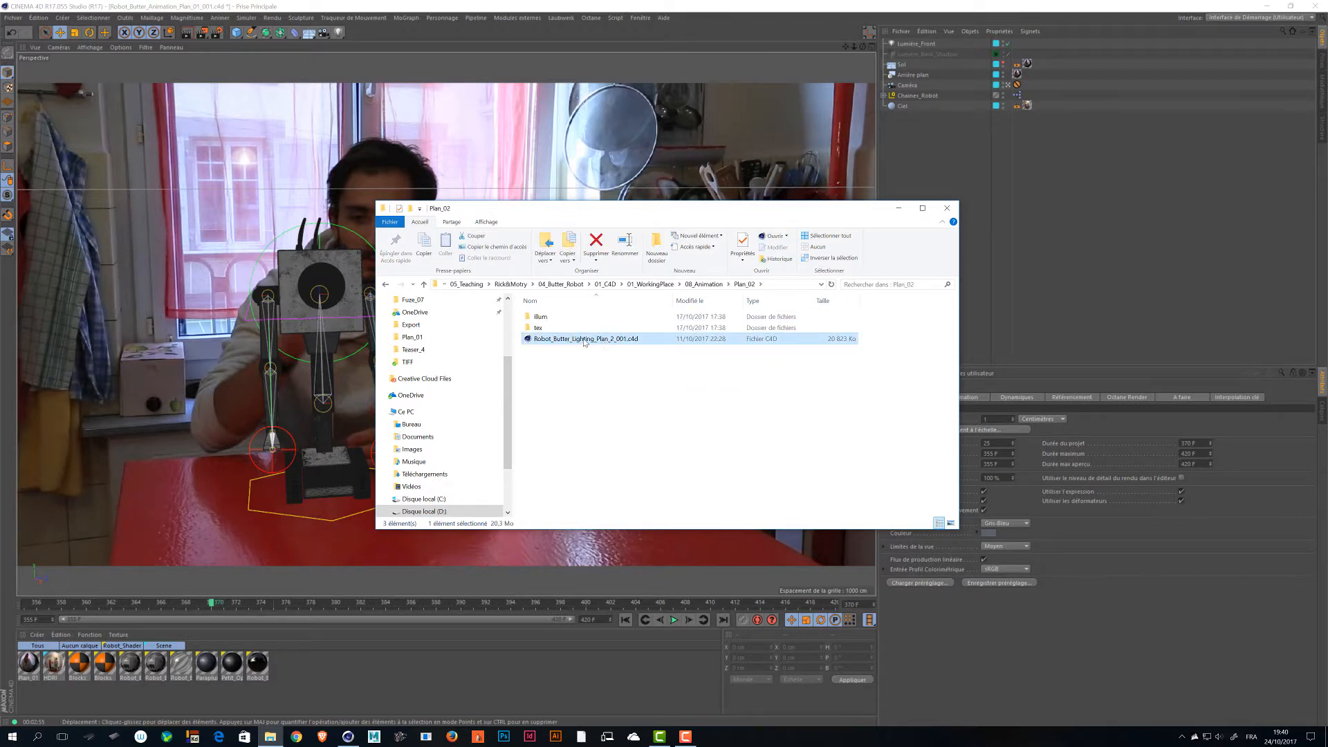
click(585, 339)
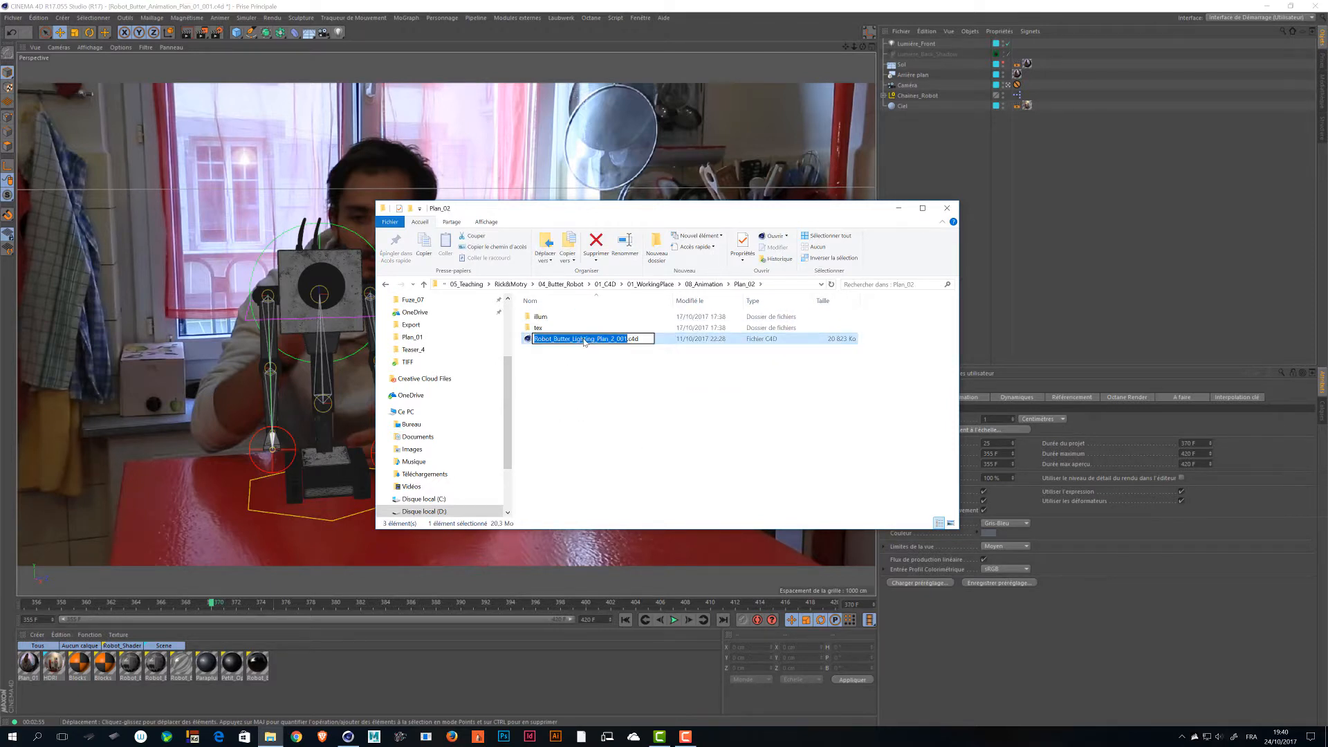
key(Right)
key(shift+Left)
key(shift+Left)
key(shift+Left)
text(Animation)
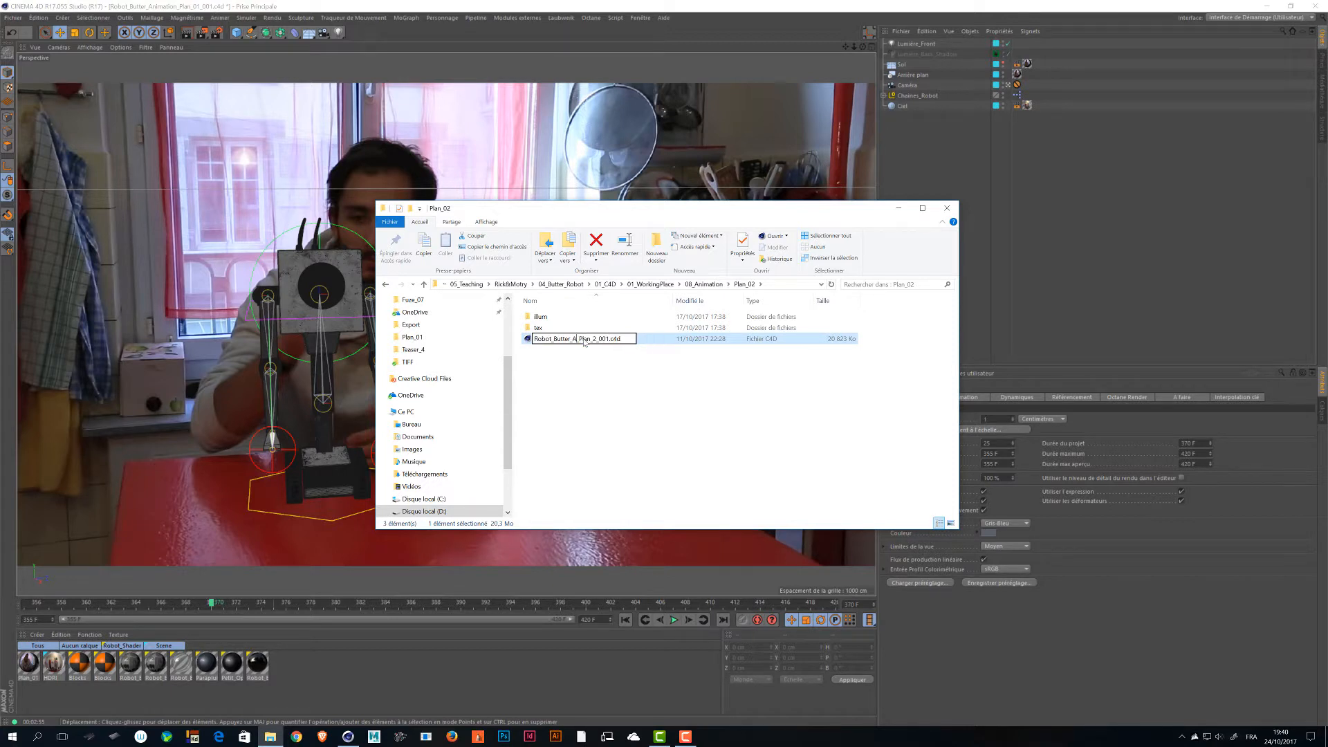
key(Return)
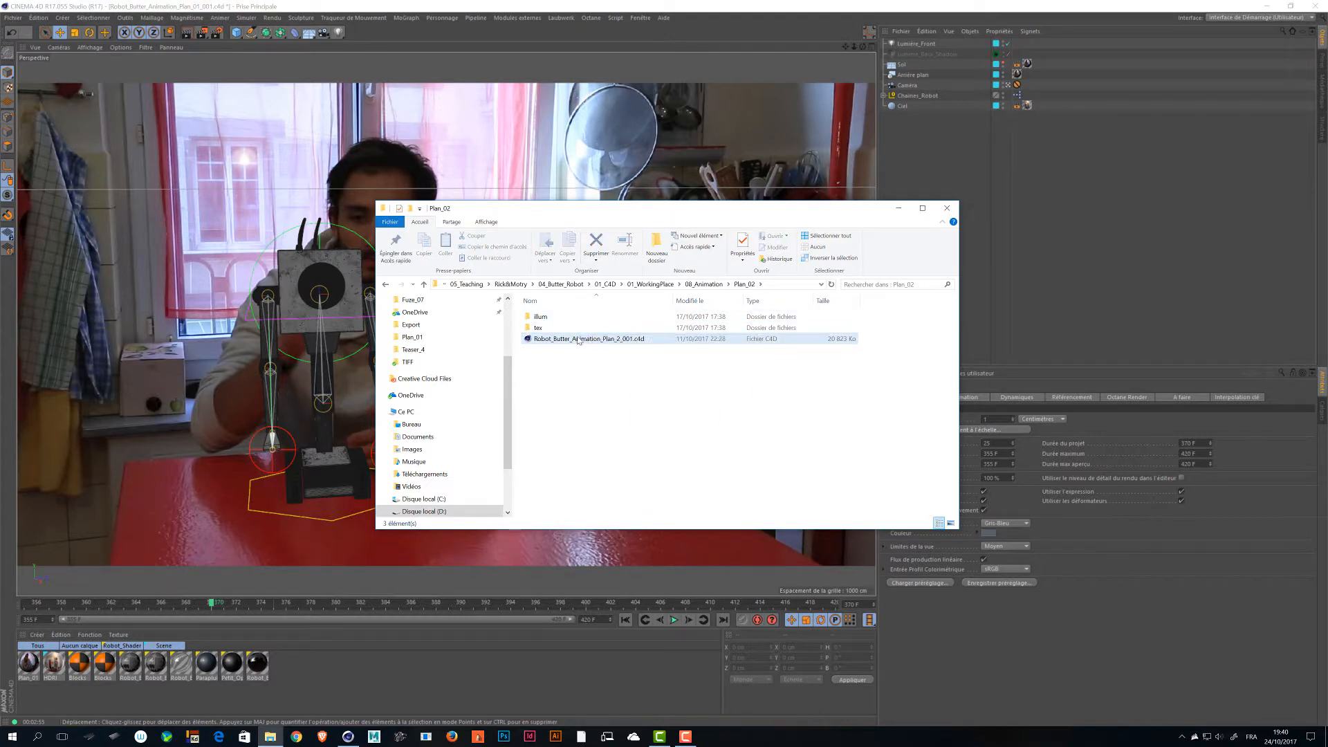
Open Robot_Butter_Animation_Plan_2_001.c4d in Cinema 4D and clear away the folder window and the Norton alert.
double_click(578, 339)
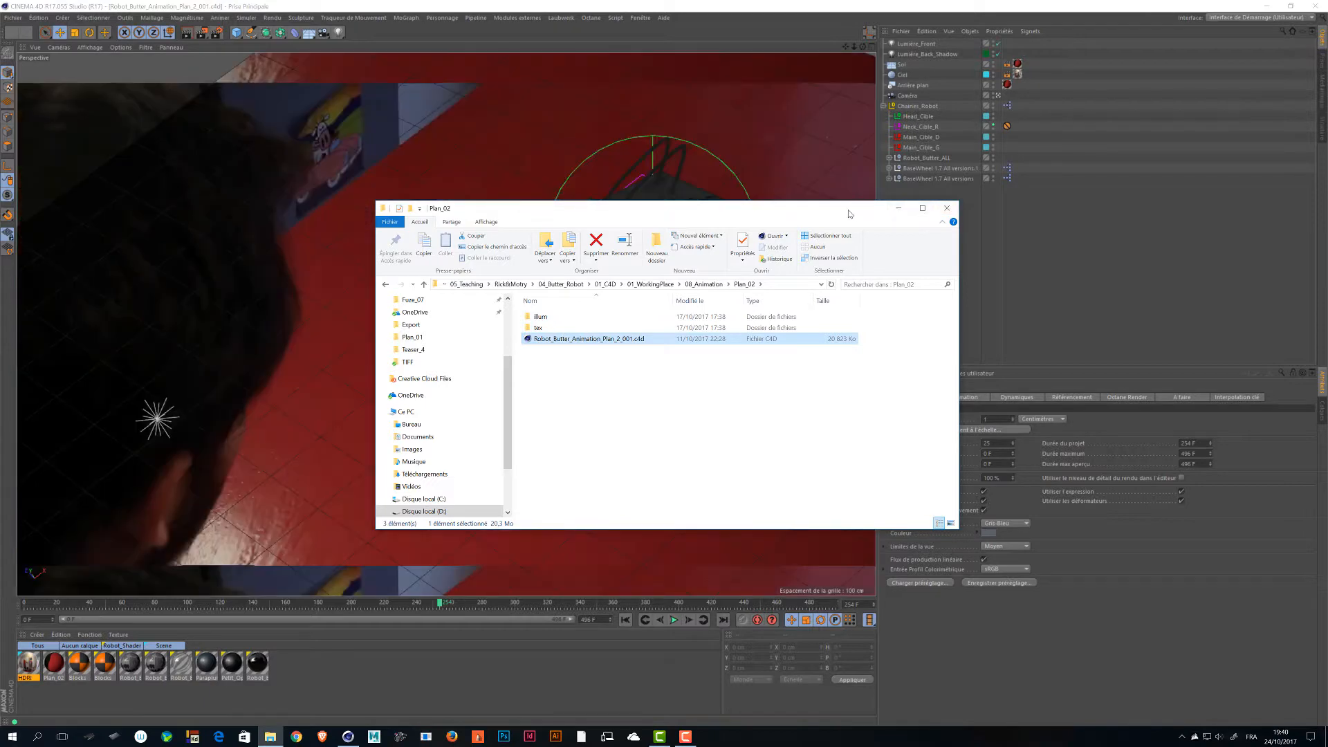
click(947, 208)
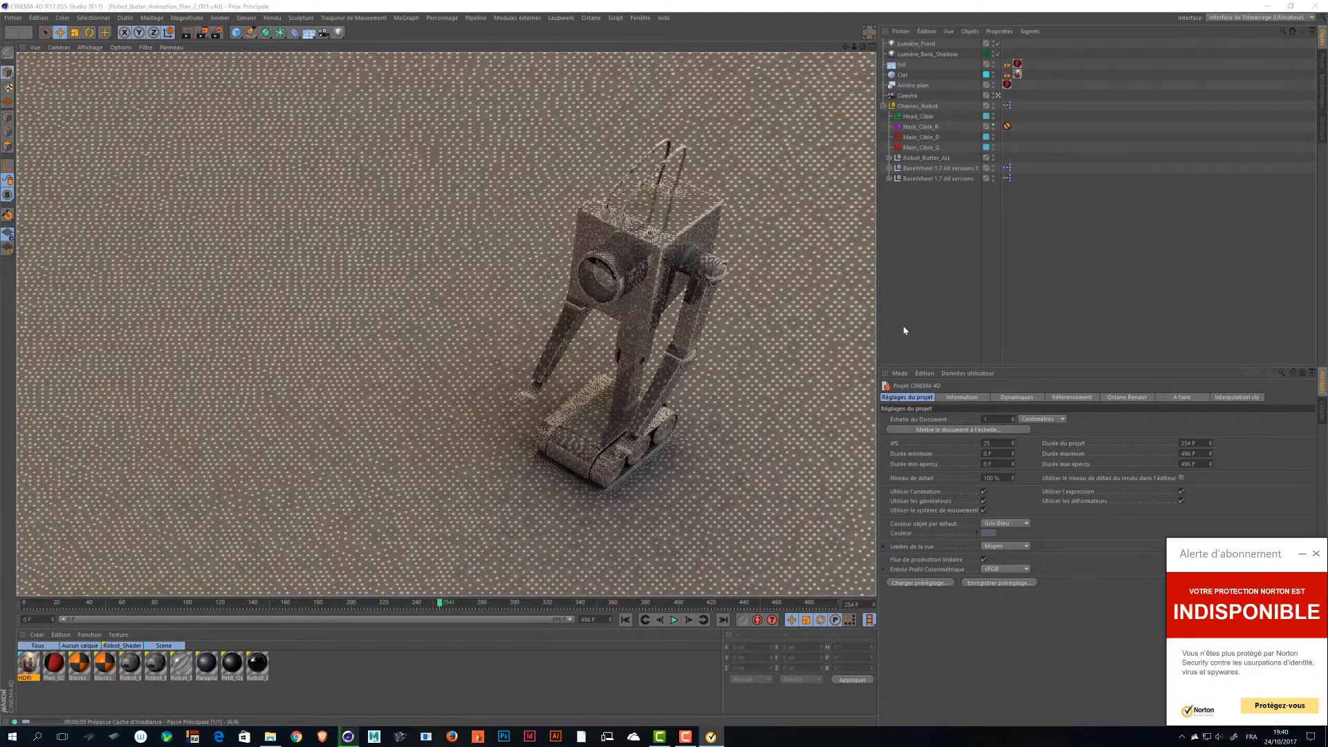
click(1317, 553)
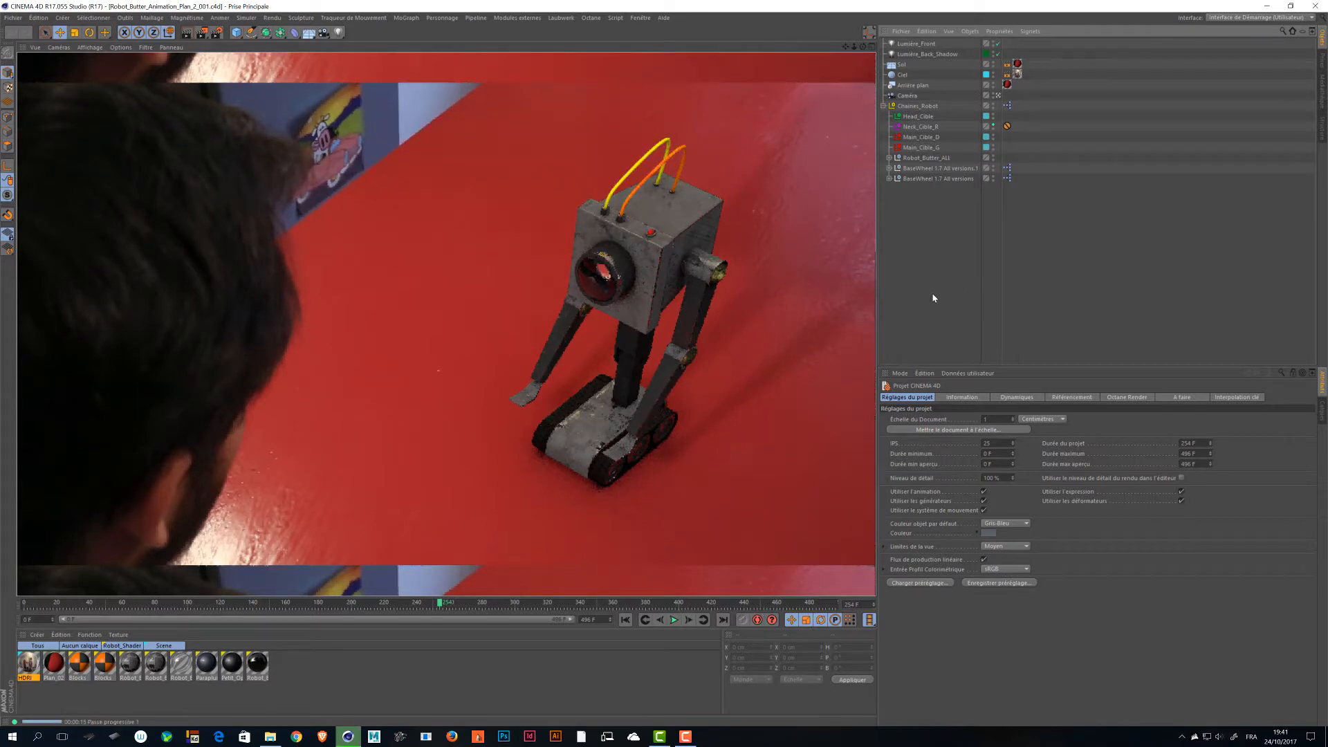
drag(1108, 241, 1032, 295)
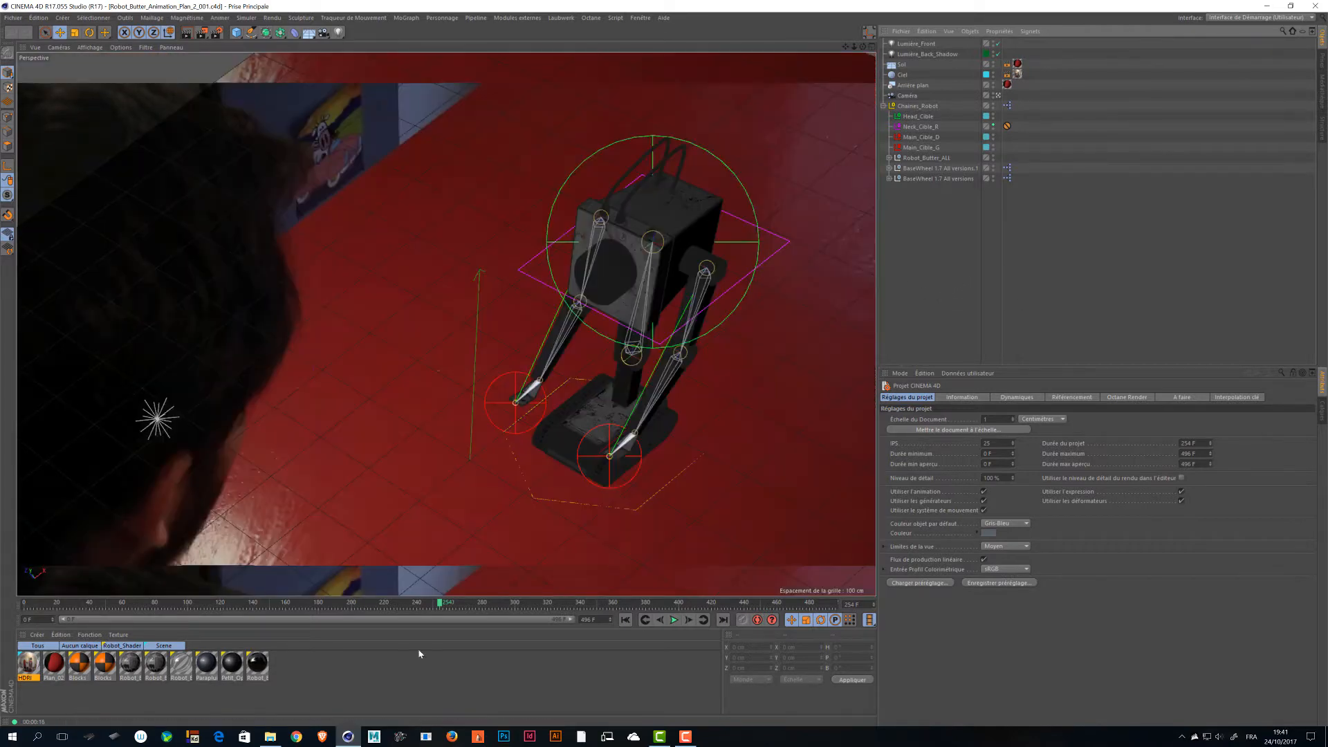
Switch to the Edge browser, search the web for "pass the butter" and open the YouTube video "You pass butter.".
click(219, 739)
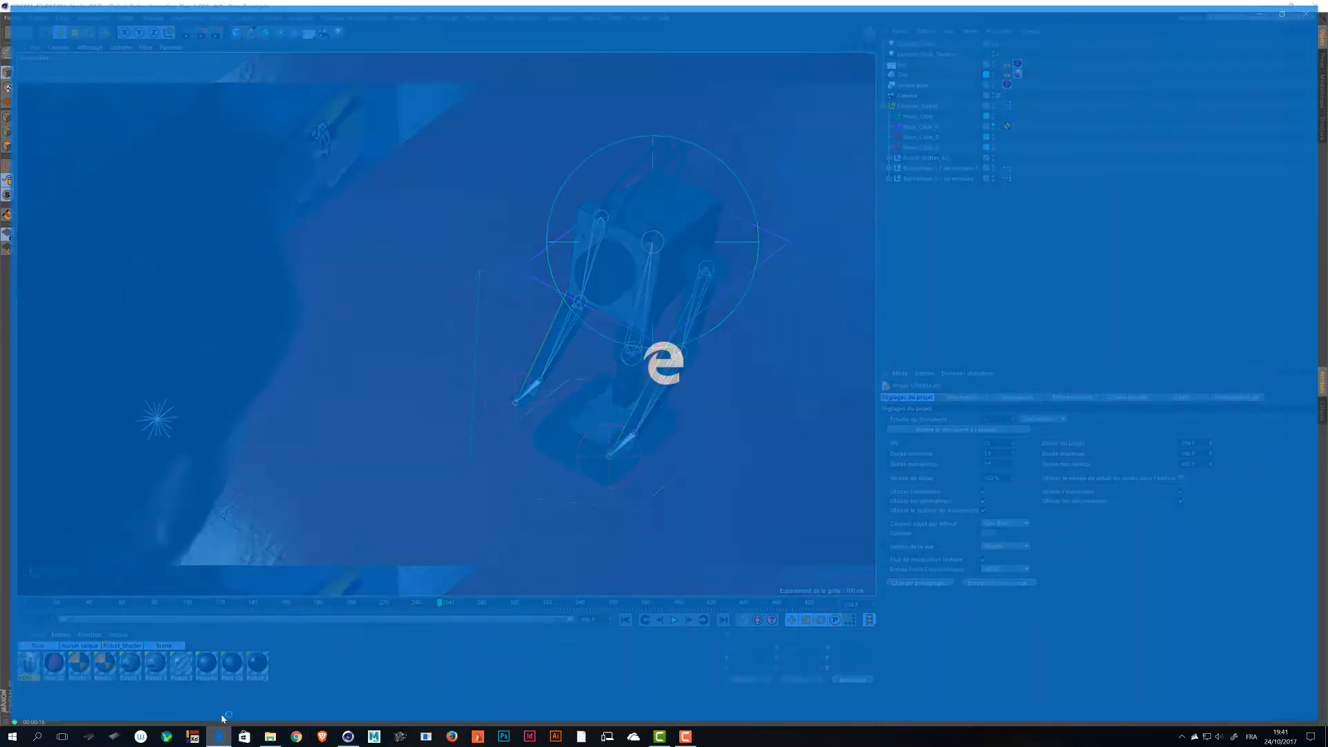
scroll(474, 90, down, 1)
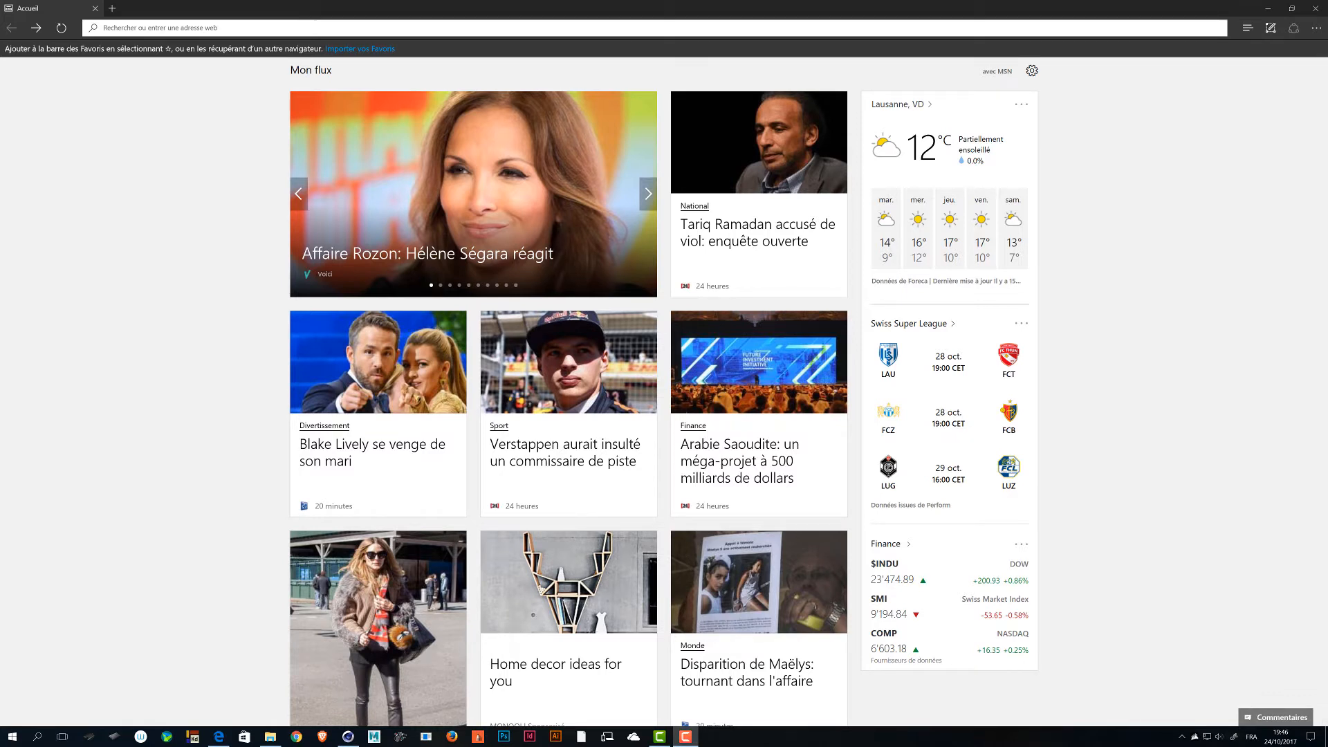
click(209, 28)
text(pass the butter)
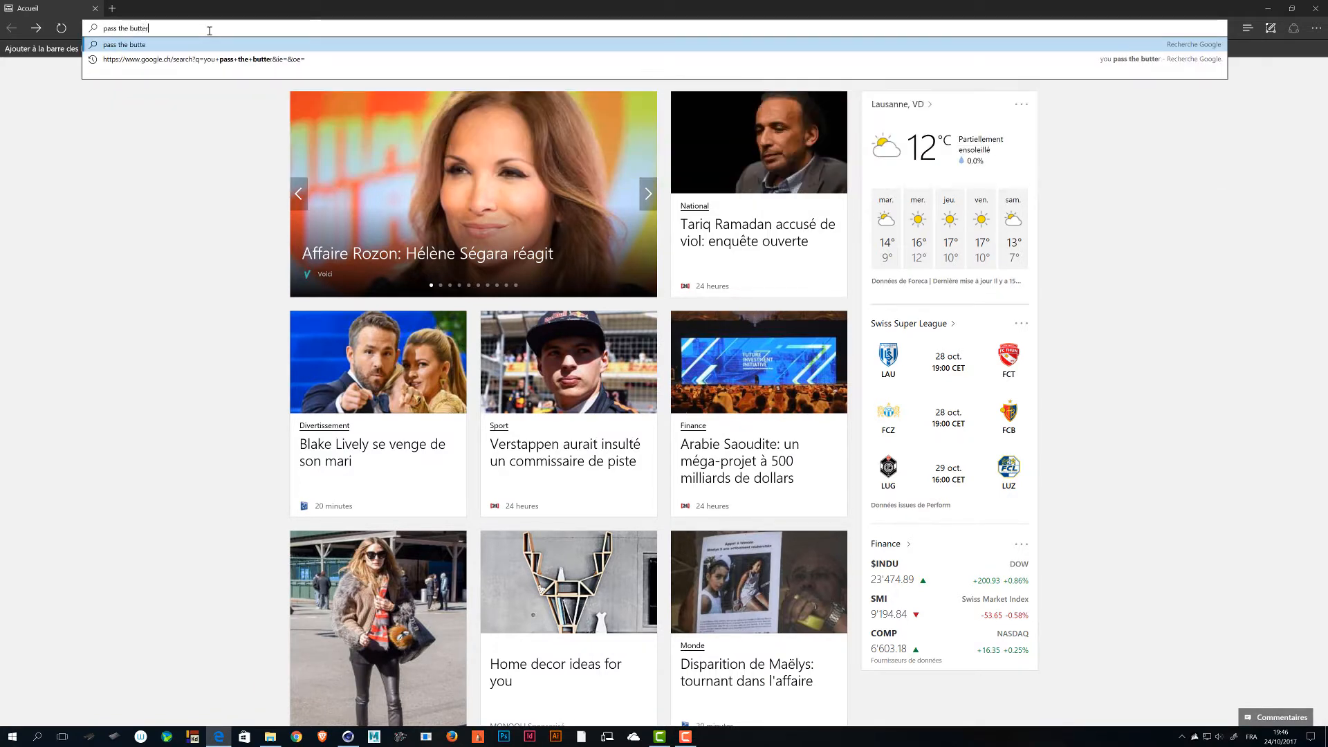
key(Return)
click(214, 250)
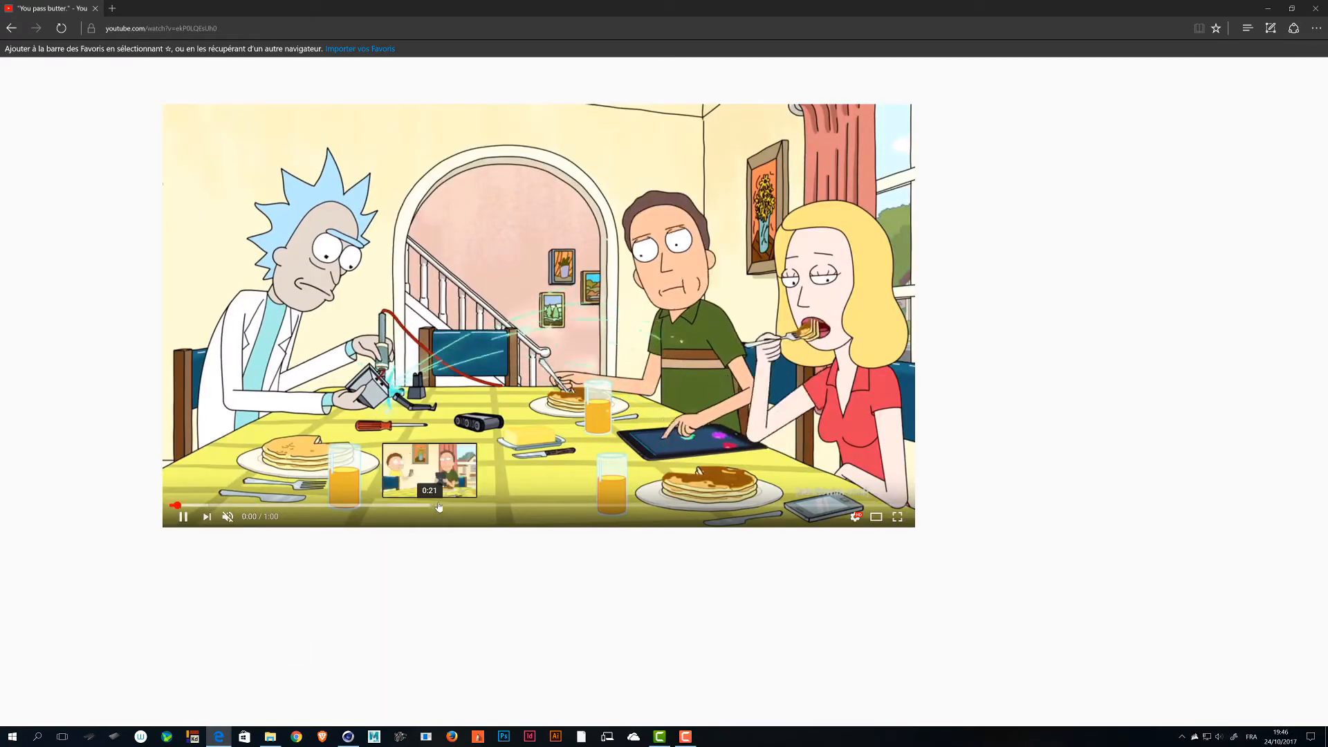
Locate the butter robot's shot at about 0:32 in the video and pause the playback there.
click(436, 505)
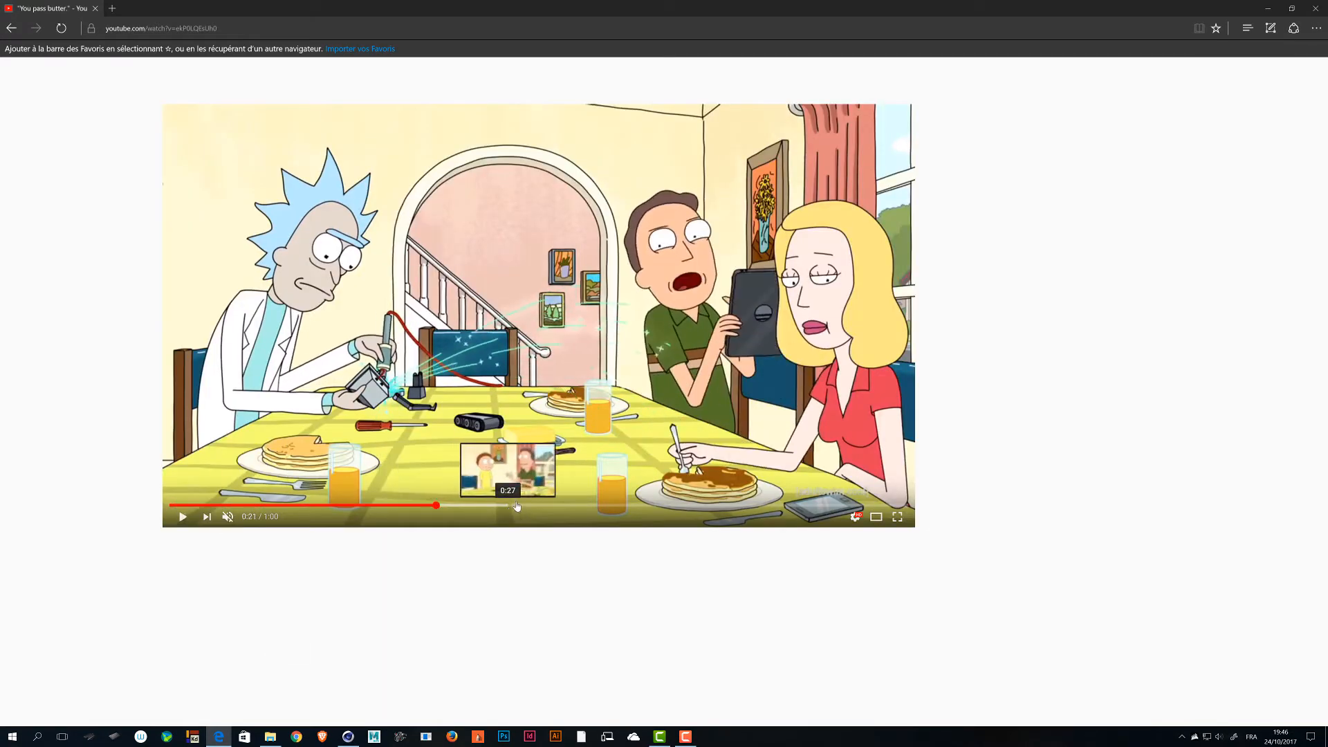
click(604, 506)
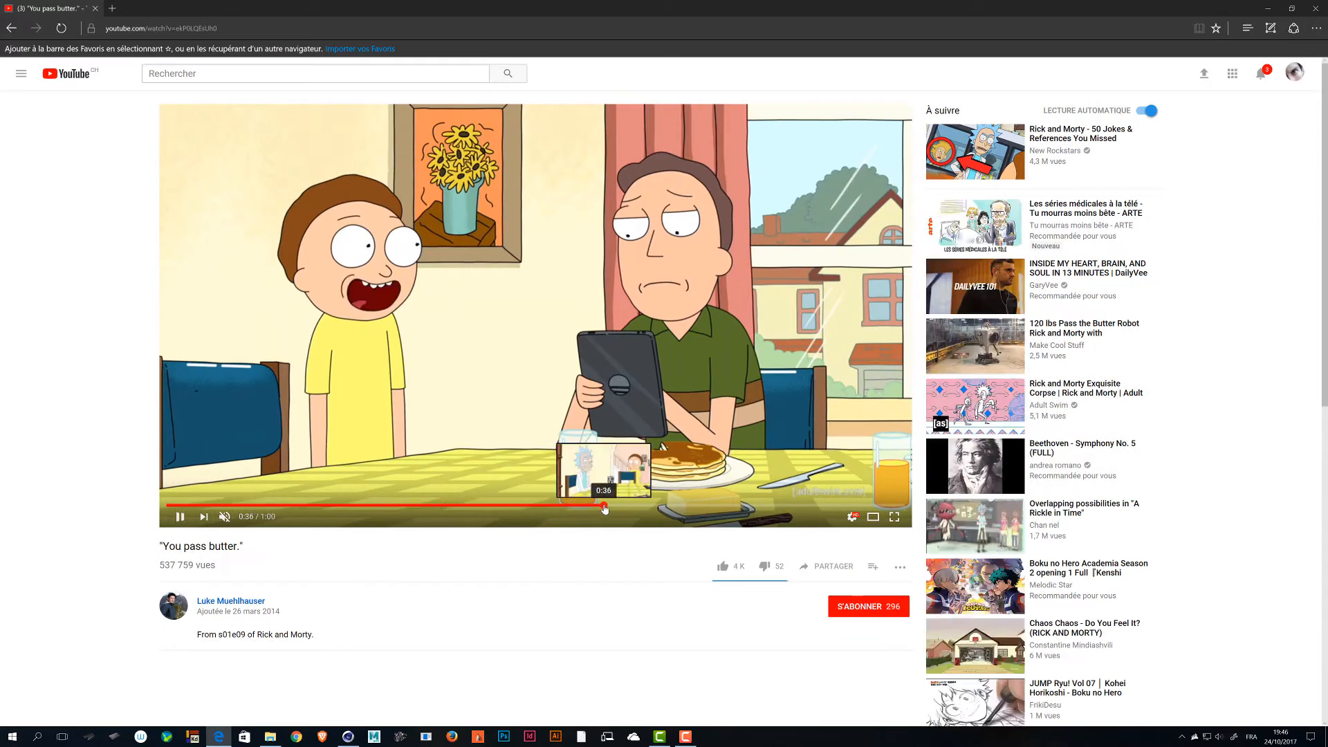
click(577, 505)
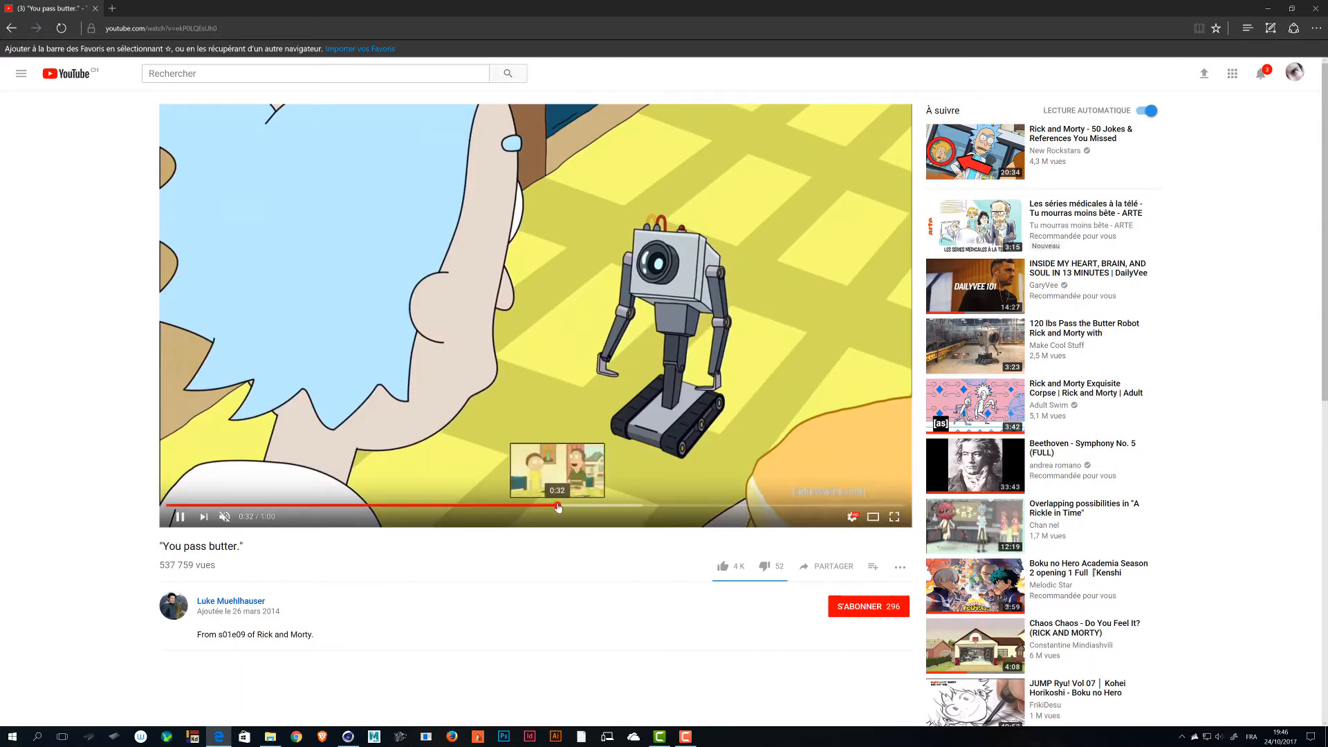
click(562, 505)
key(space)
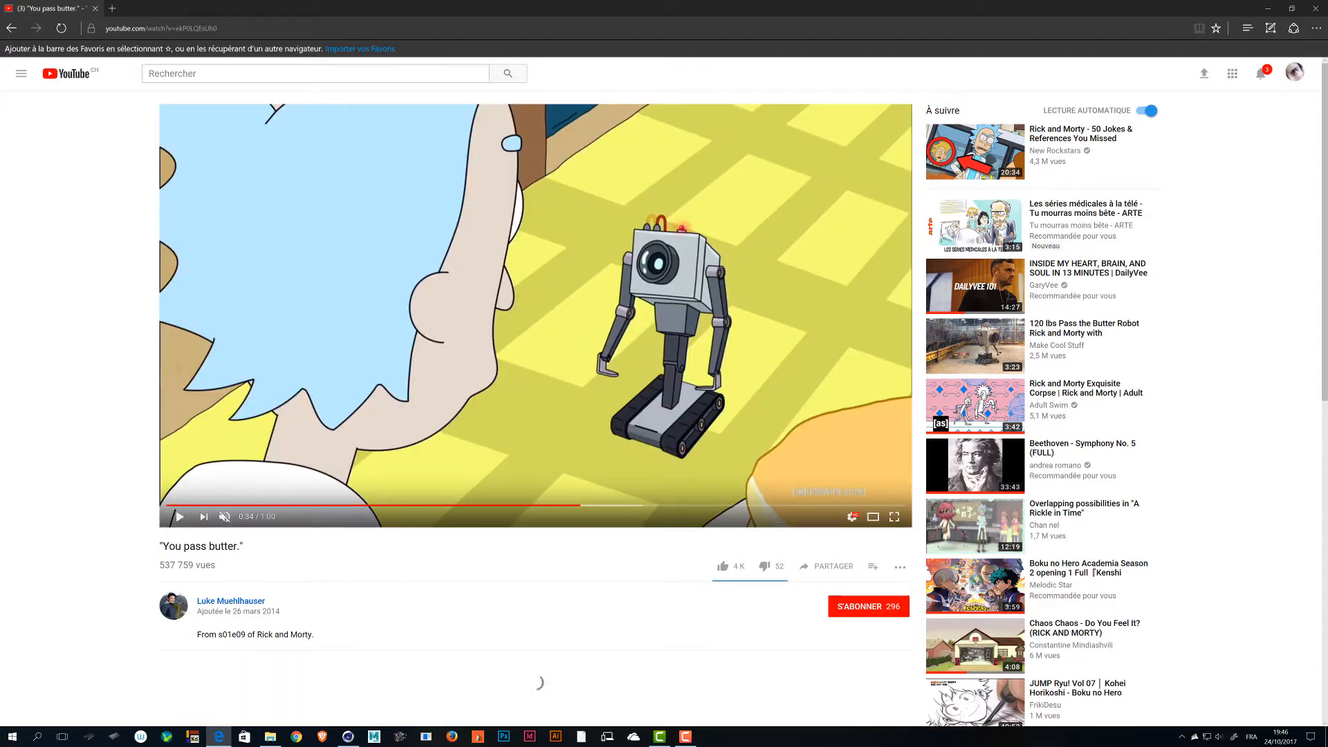
Replay the butter robot's shot with the sound unmuted and the player volume raised.
click(224, 517)
click(723, 486)
click(566, 506)
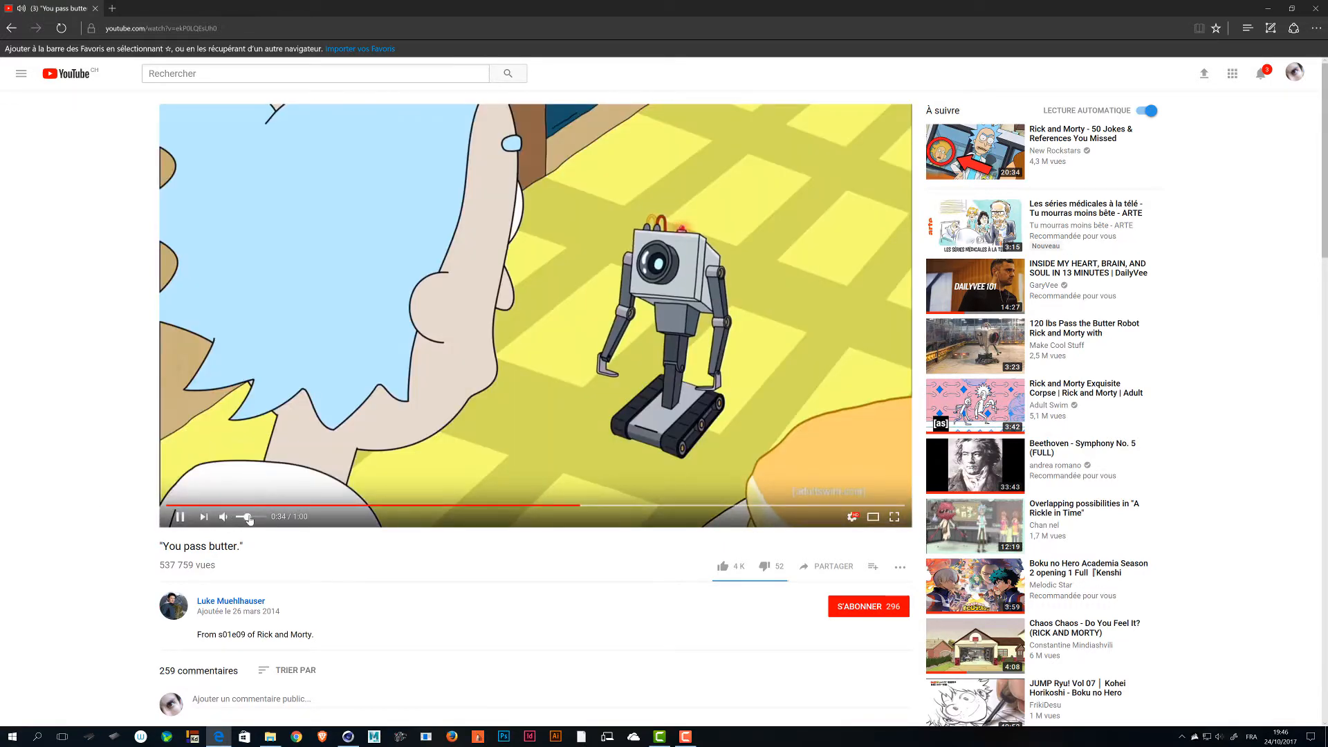
drag(250, 520, 261, 518)
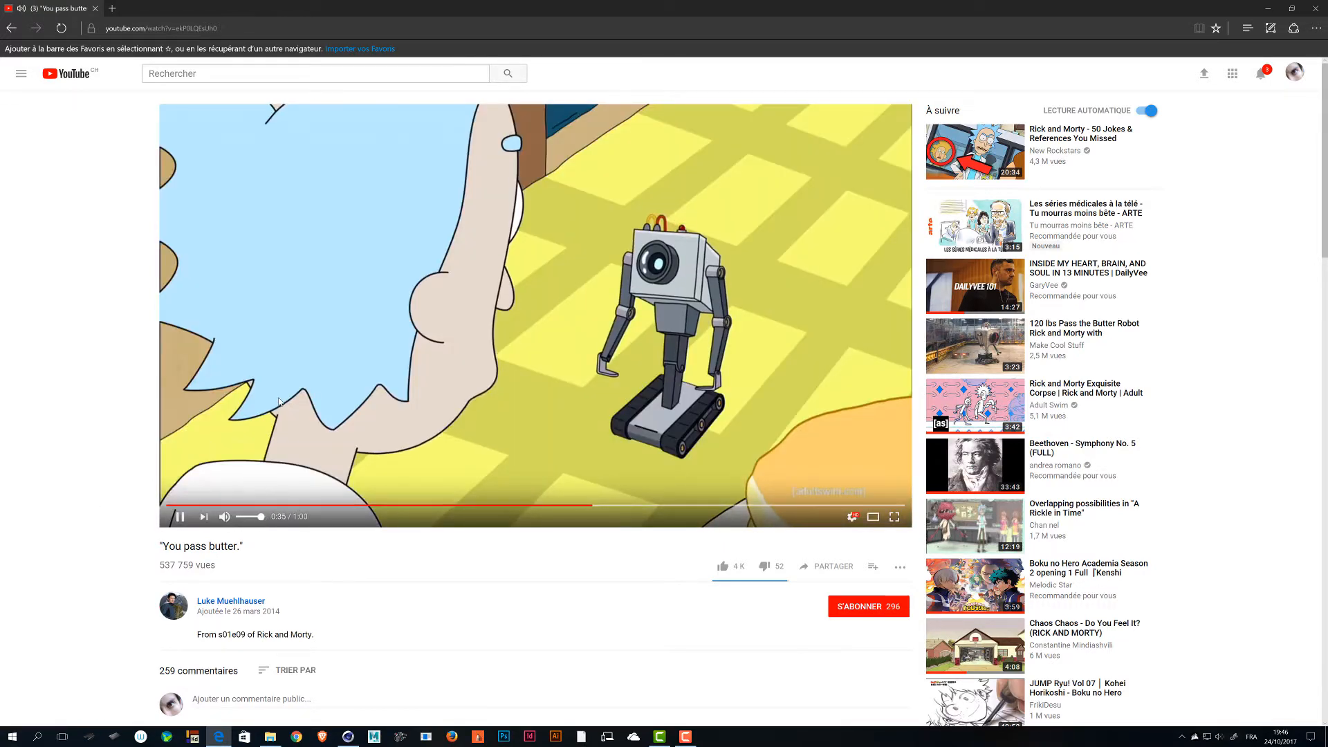
Pause the YouTube video, mute its sound and go back to about 0:35.
click(279, 401)
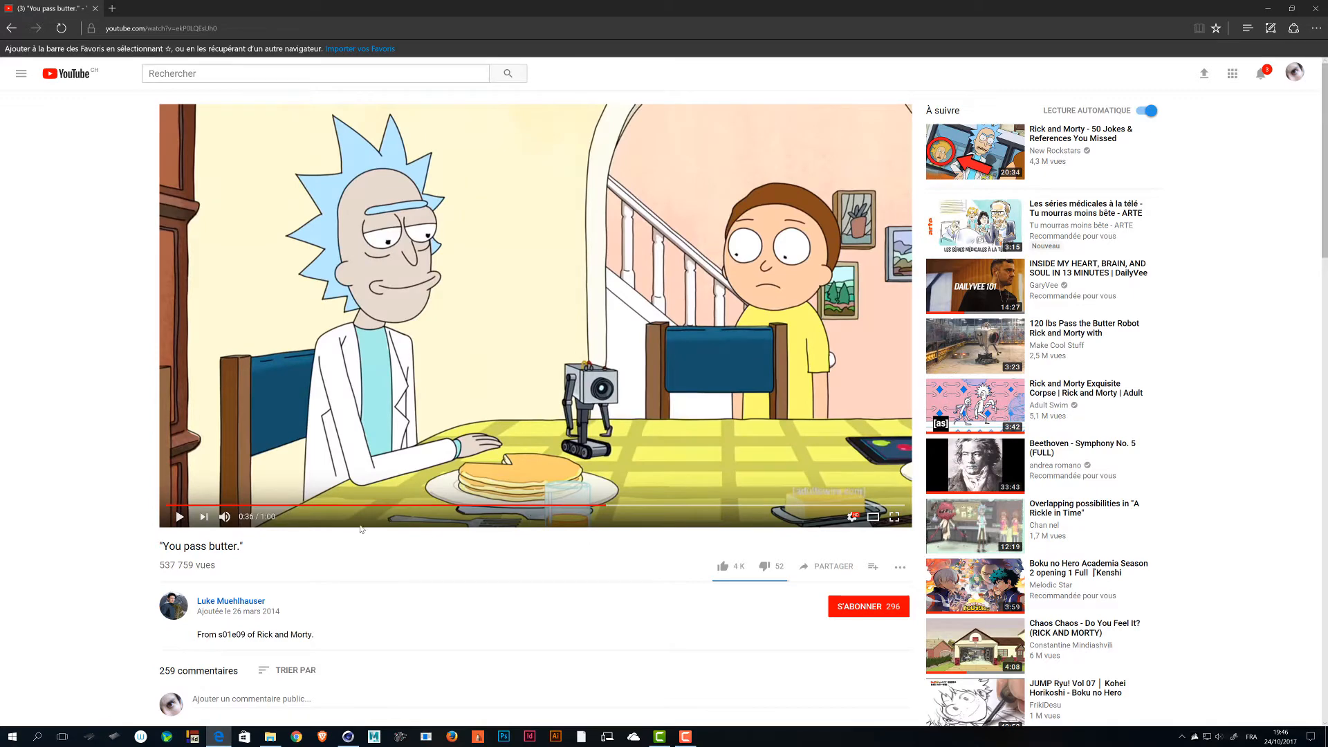
click(225, 517)
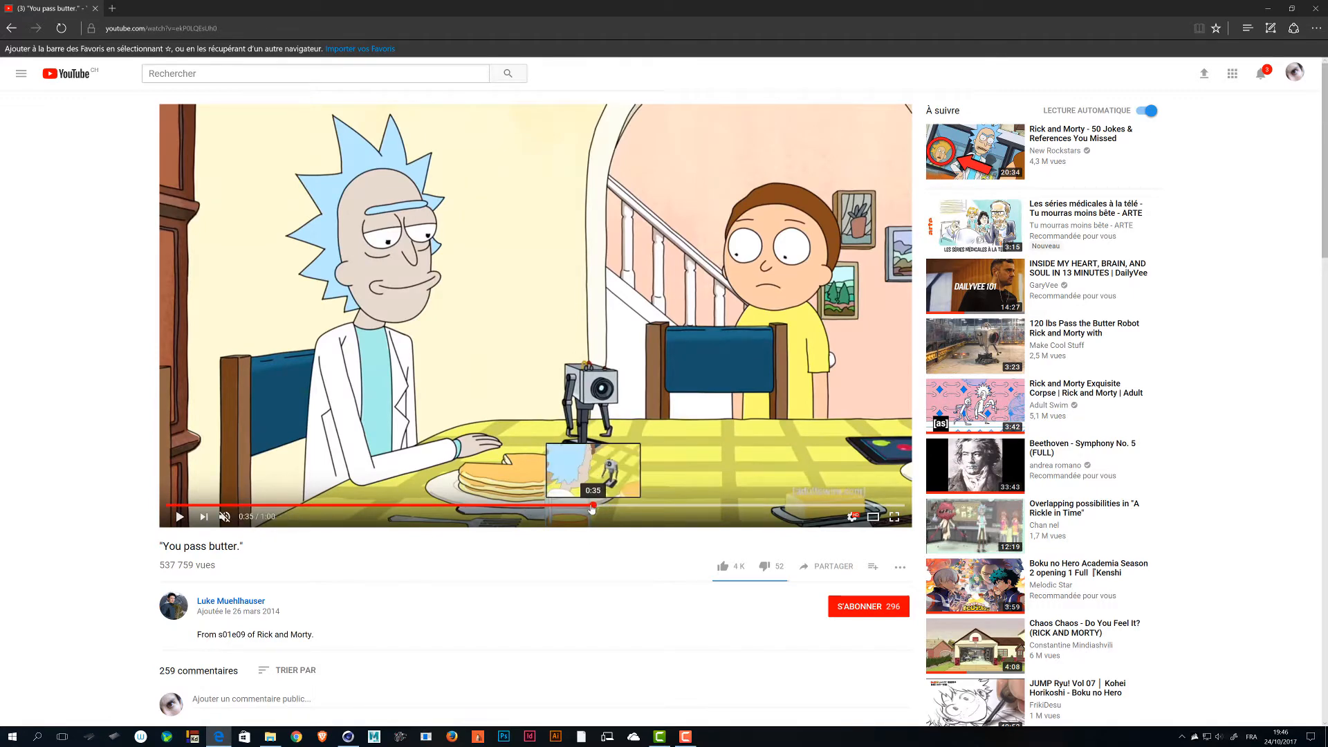
click(590, 505)
click(460, 476)
key(space)
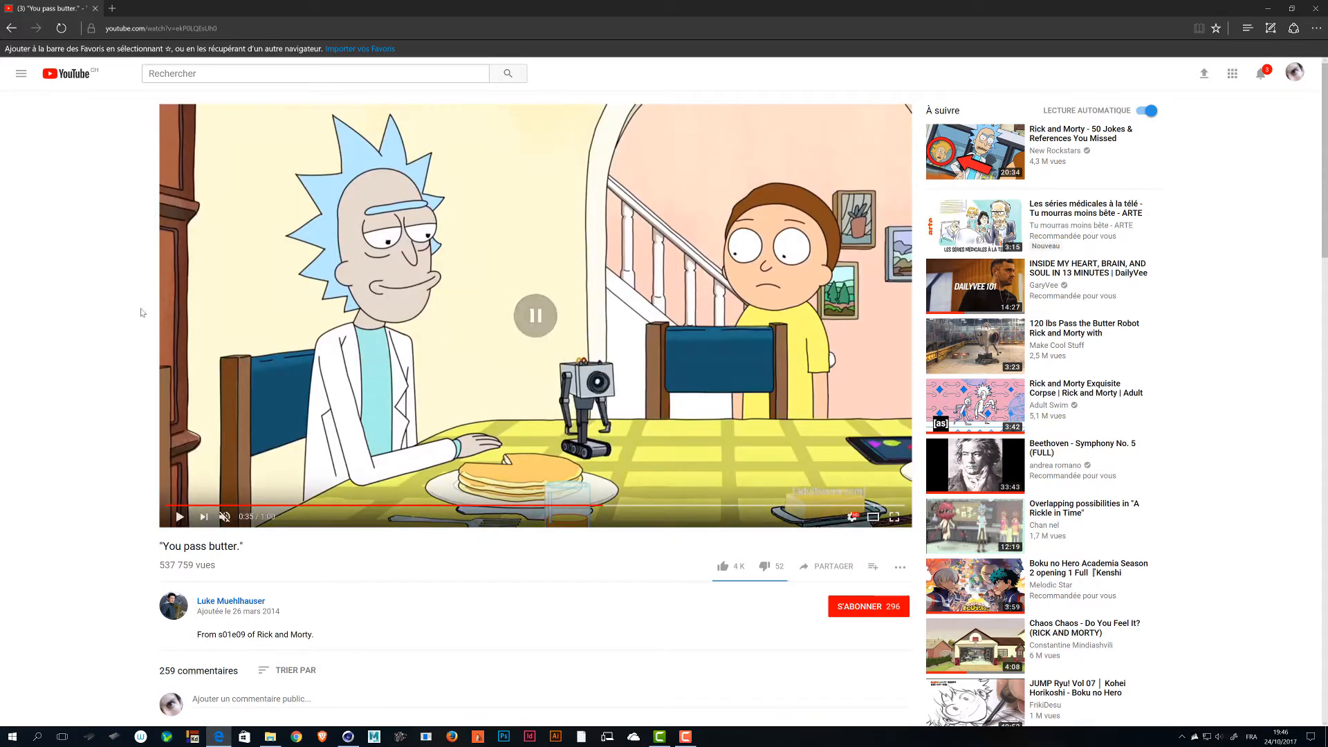
Replay the butter robot's close-up shot from slightly earlier and pause the video at about 0:34.
click(559, 509)
key(space)
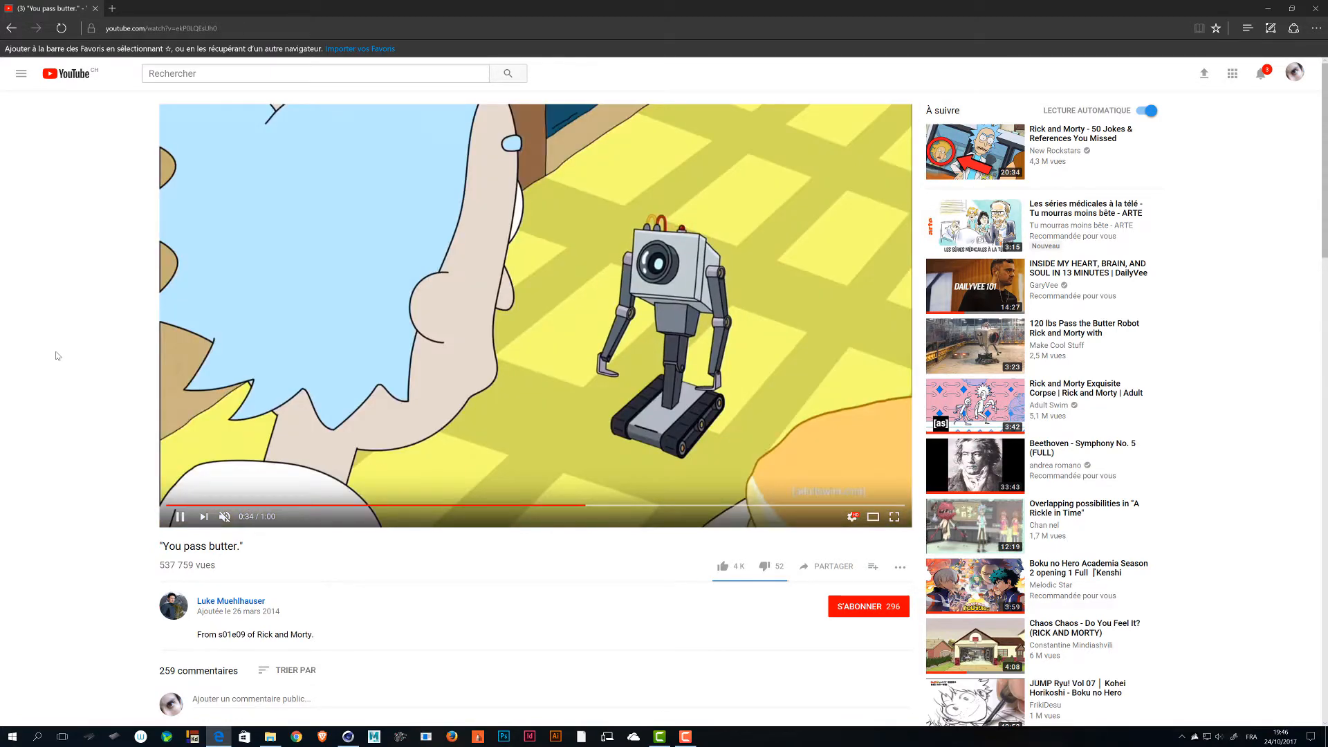
key(space)
click(556, 507)
key(space)
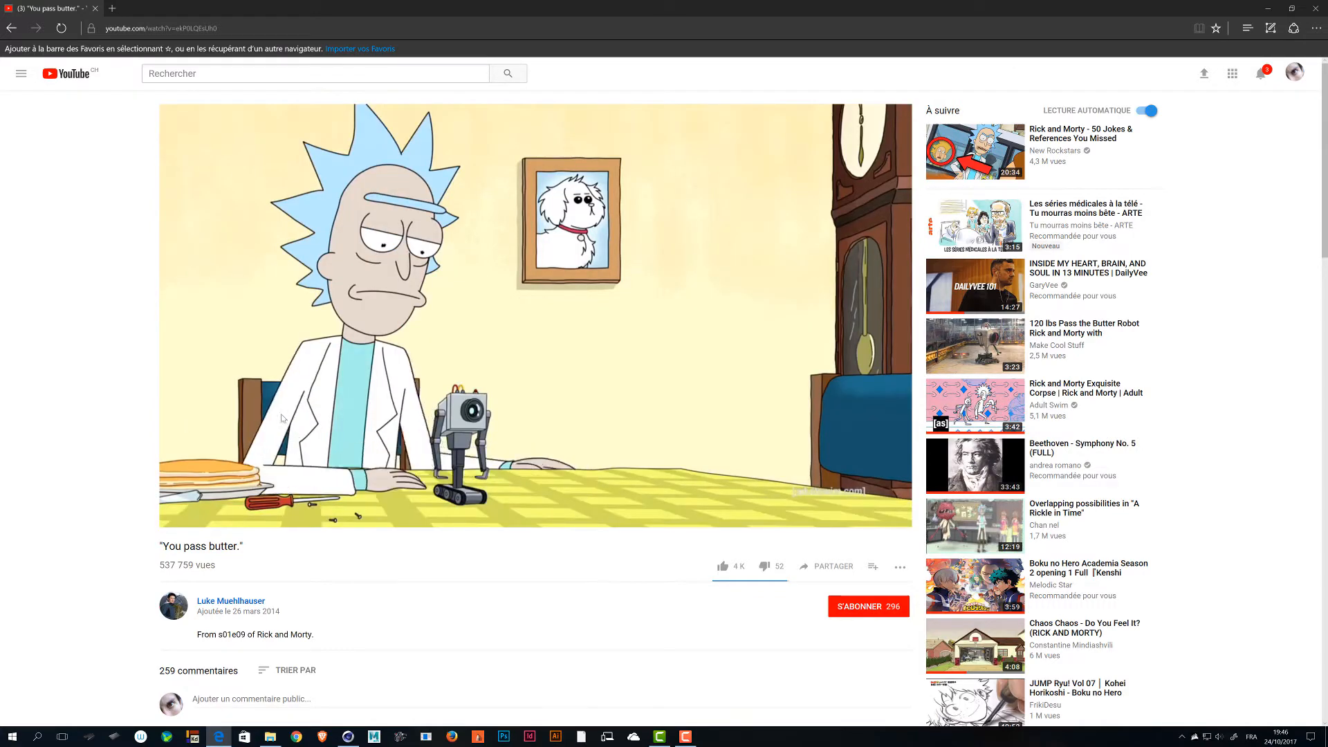
click(343, 414)
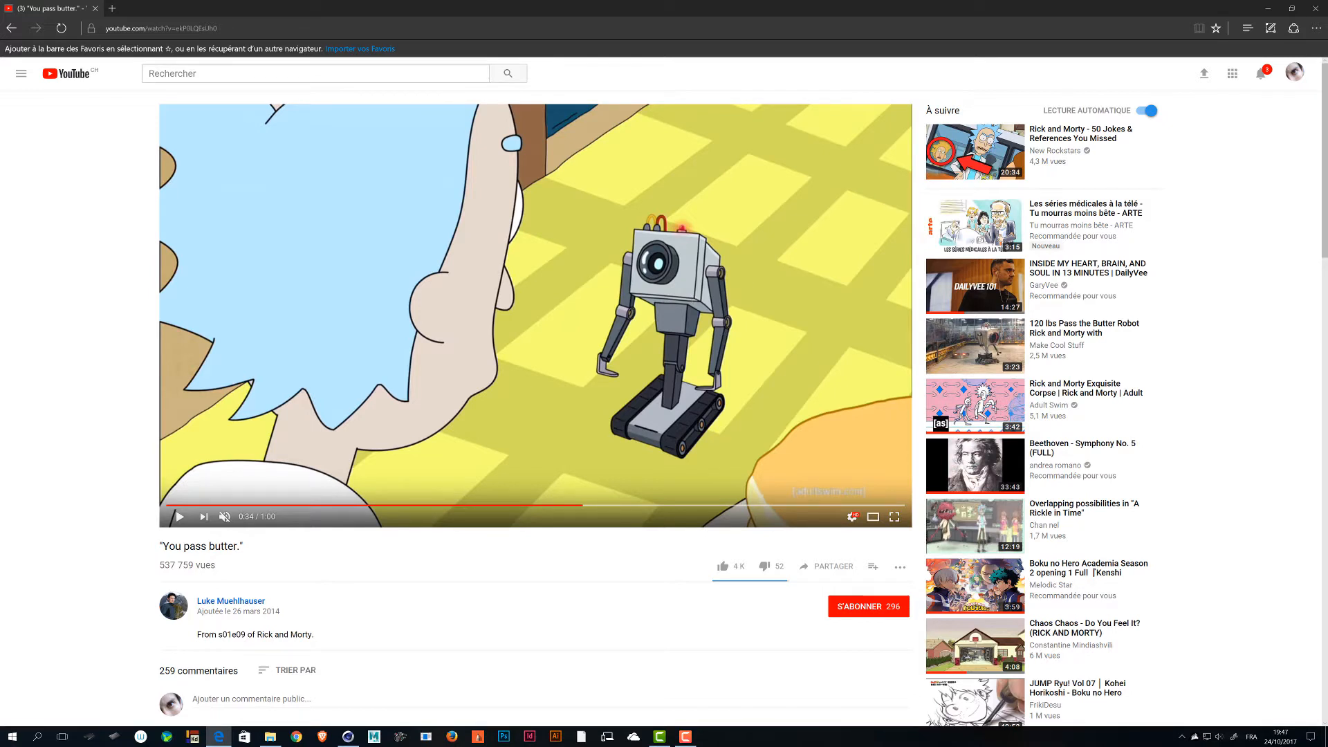
Return to Cinema 4D and scrub the footage from its beginning to around frame 100 to locate the shot's start.
click(1269, 9)
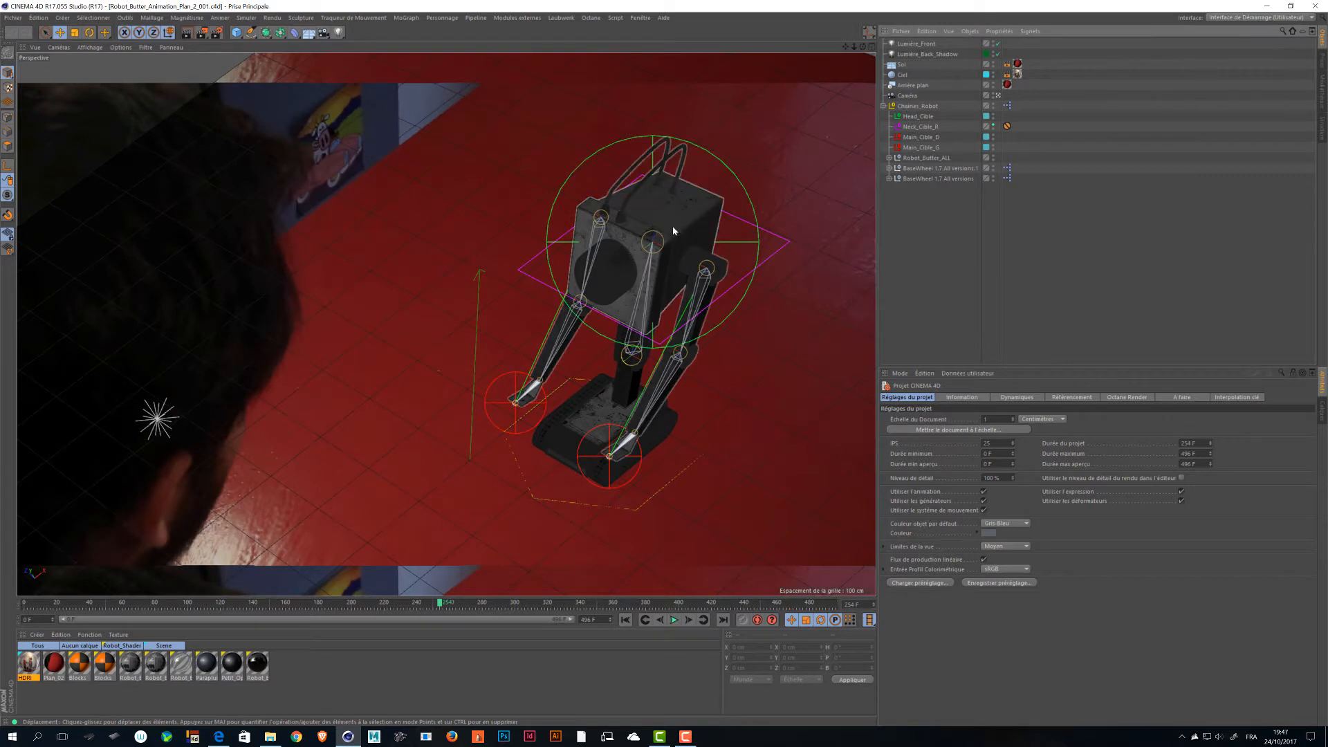
click(23, 603)
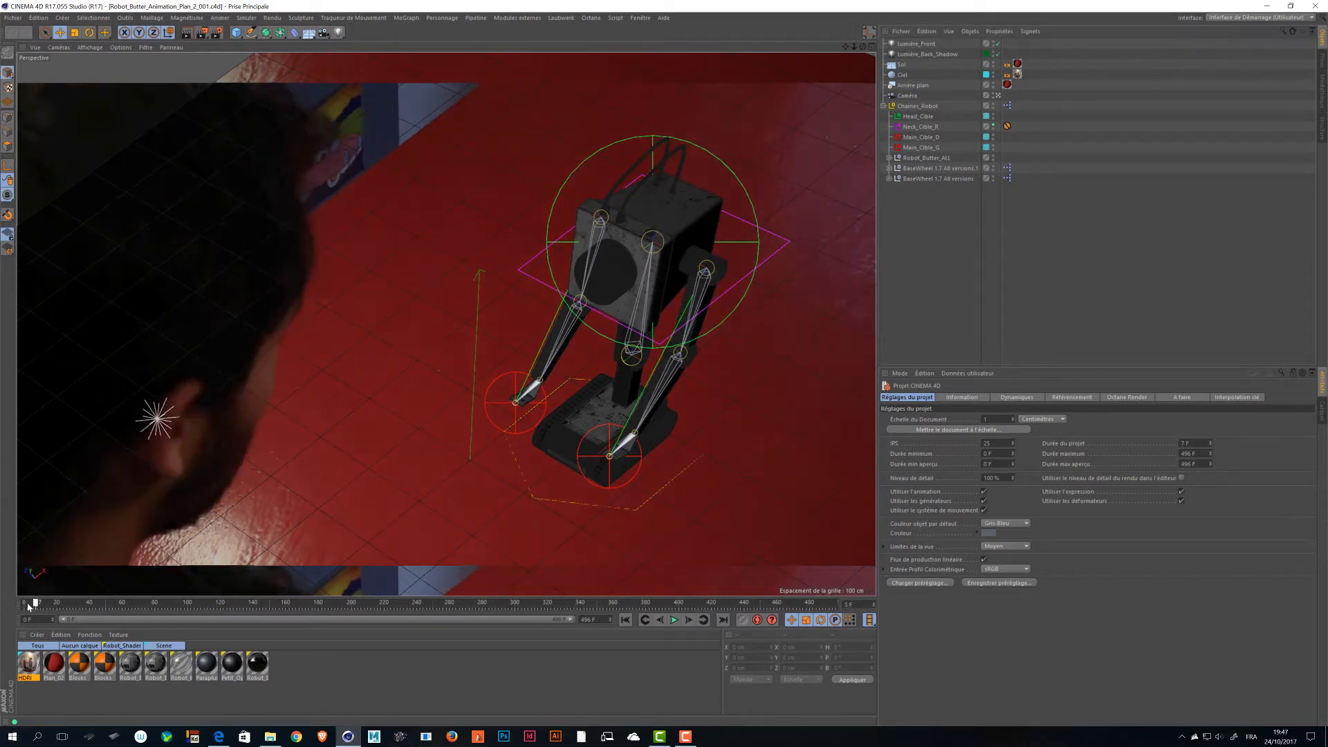
drag(37, 604, 143, 607)
click(146, 606)
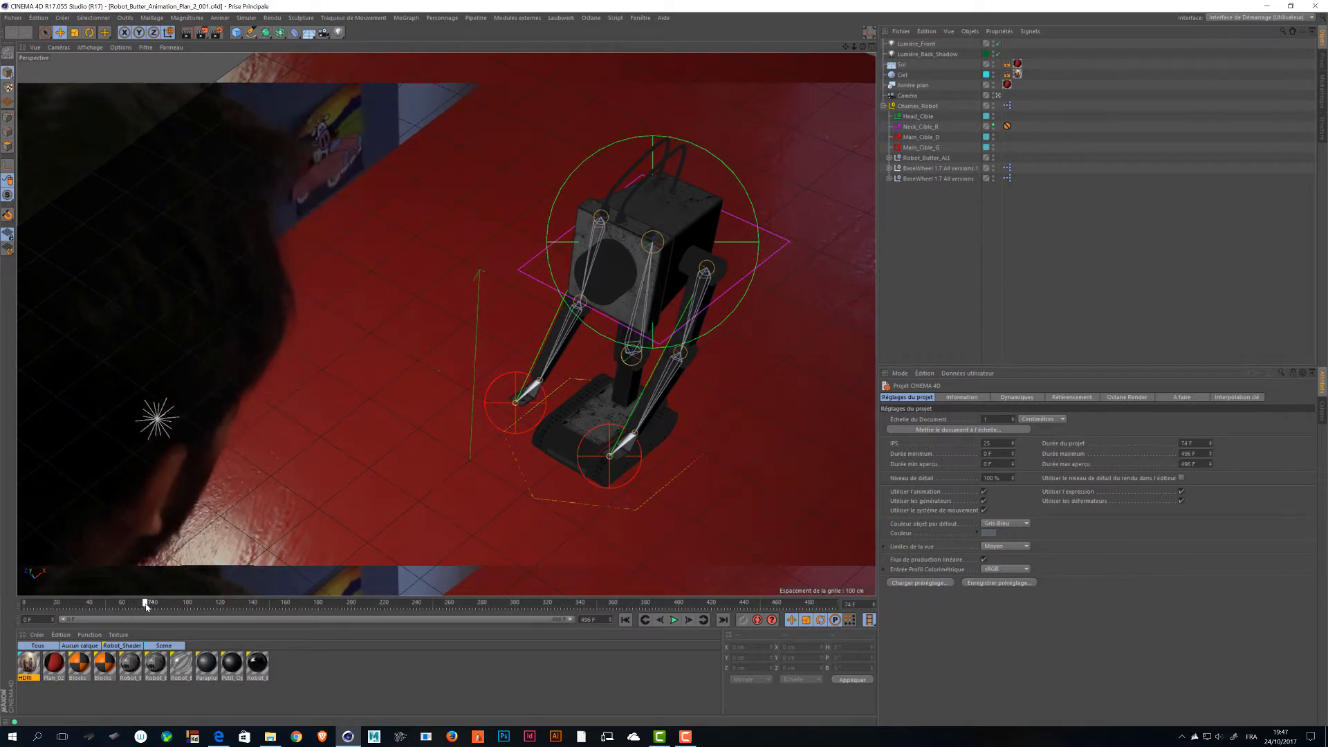
click(126, 607)
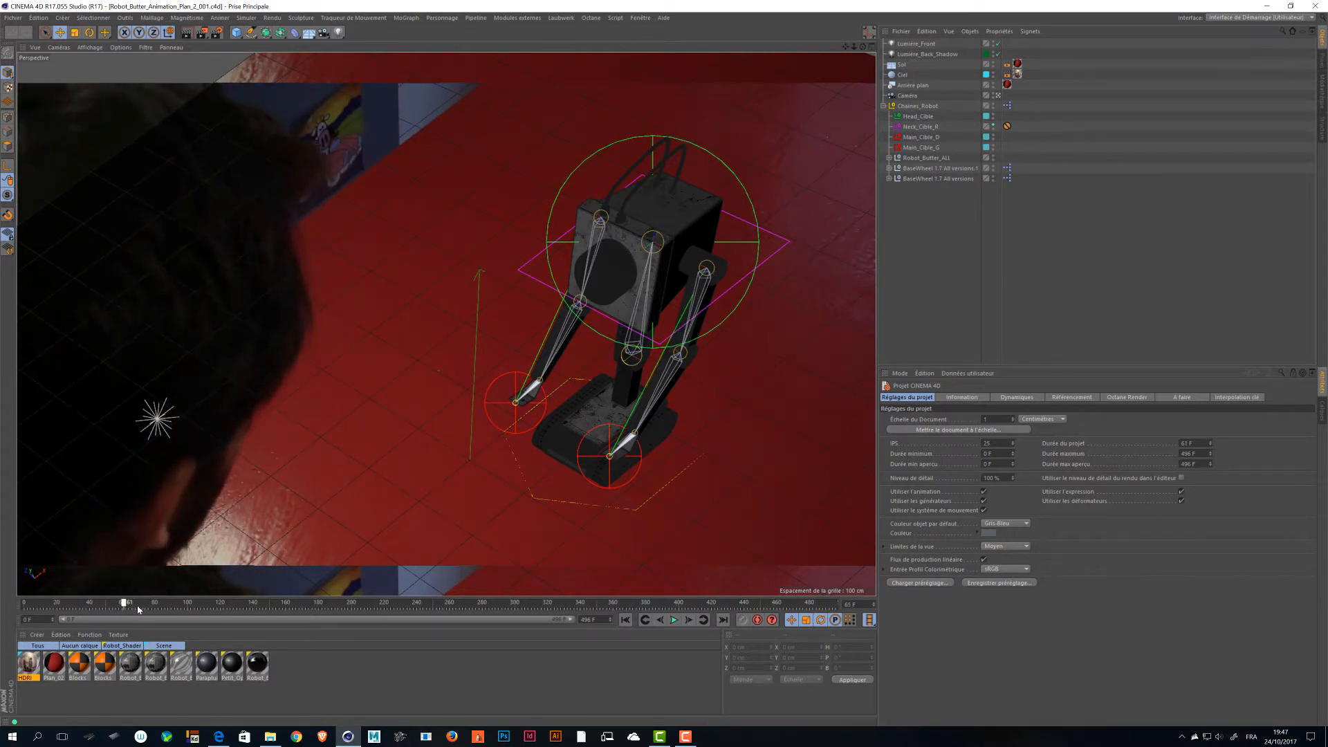
click(153, 607)
click(188, 607)
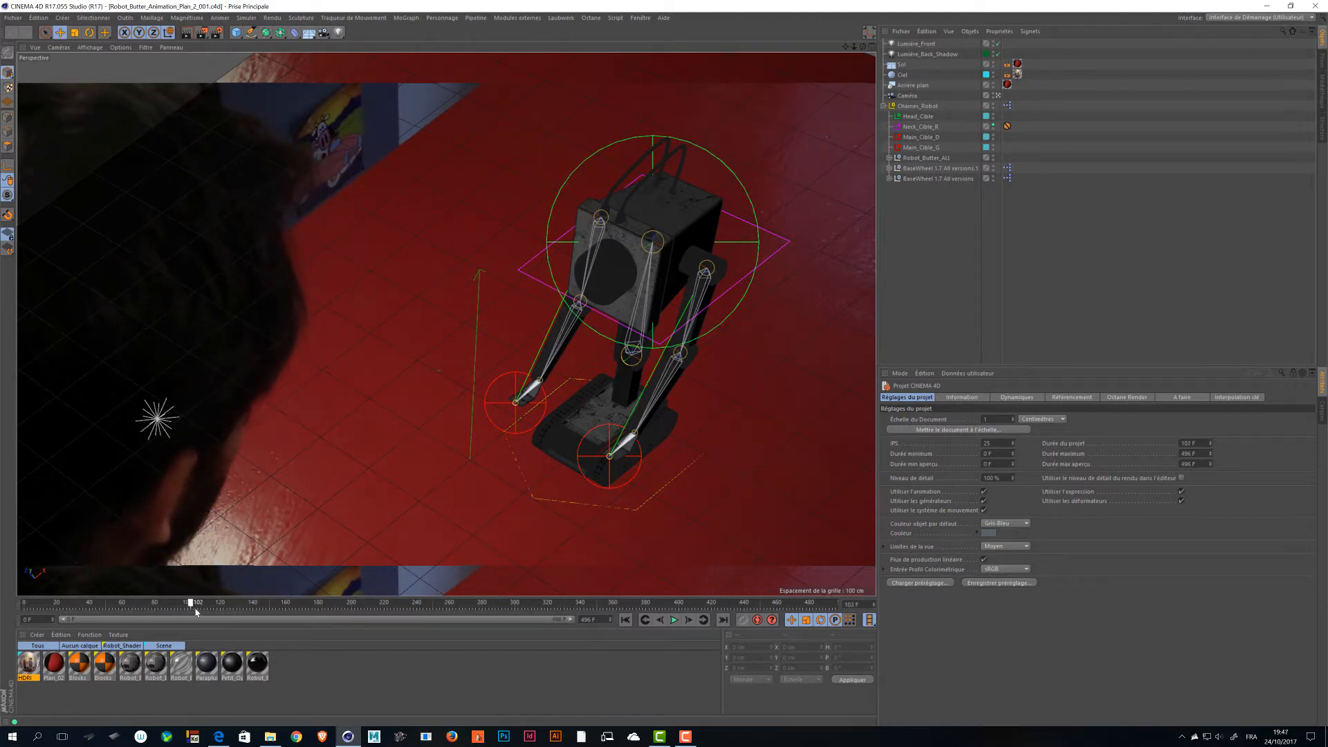
Switch to Edge to check the robot's shot in the reference video again, and return to Cinema 4D.
key(alt+Tab)
click(543, 509)
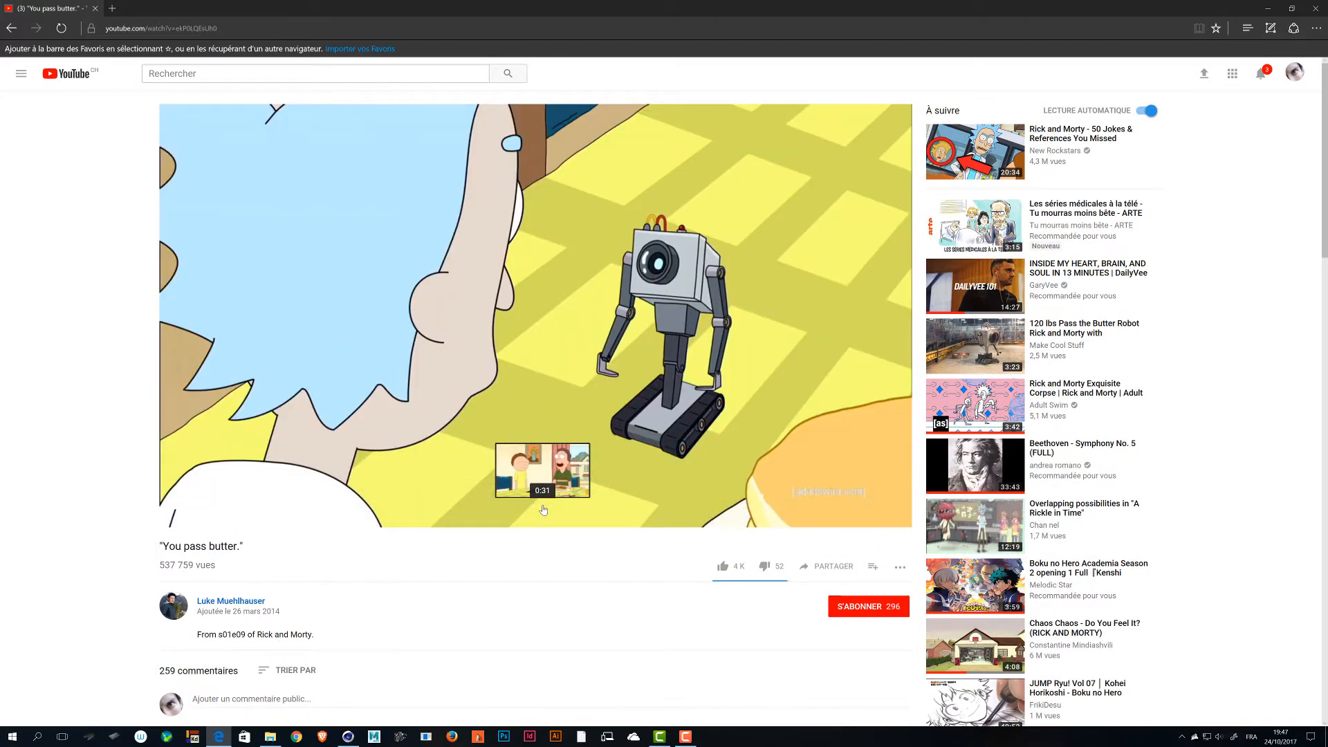
click(558, 434)
key(alt+Tab)
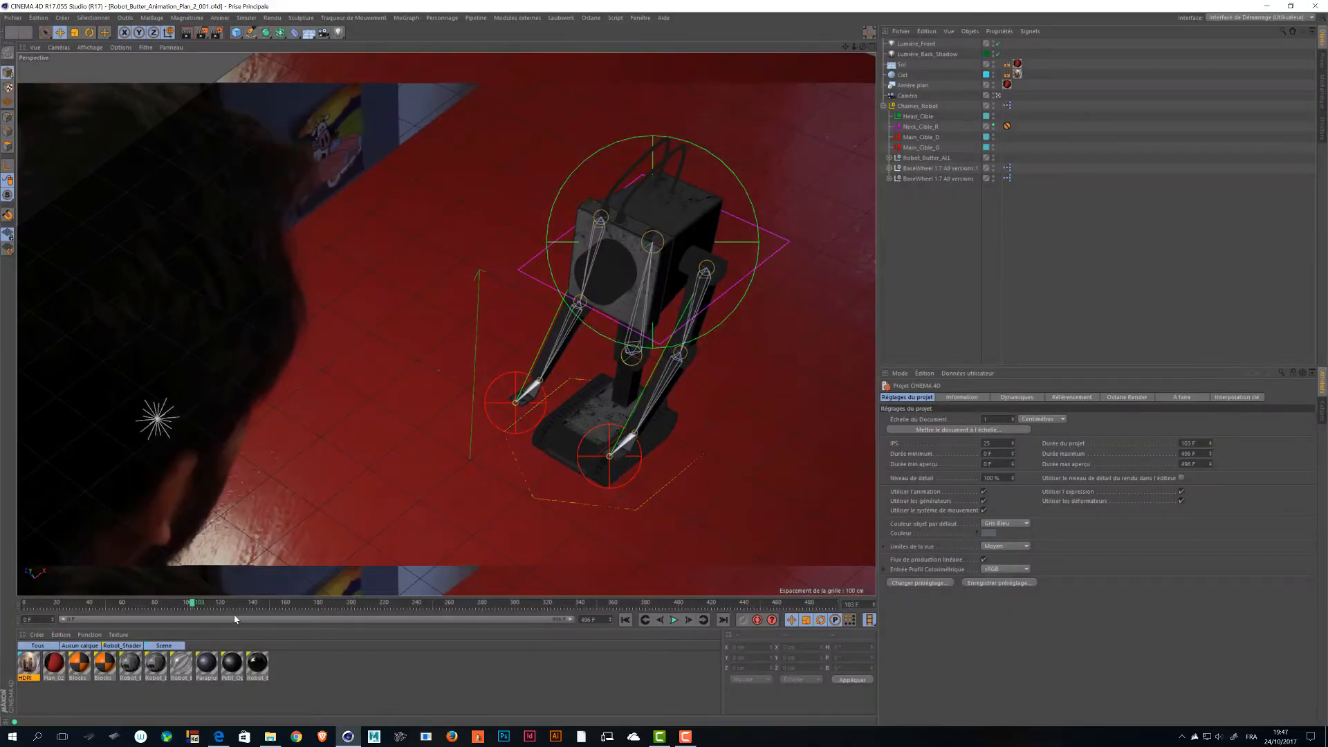
Move to frame 100 and set the project's frame range to start at 100 and end at 175.
drag(194, 607, 188, 607)
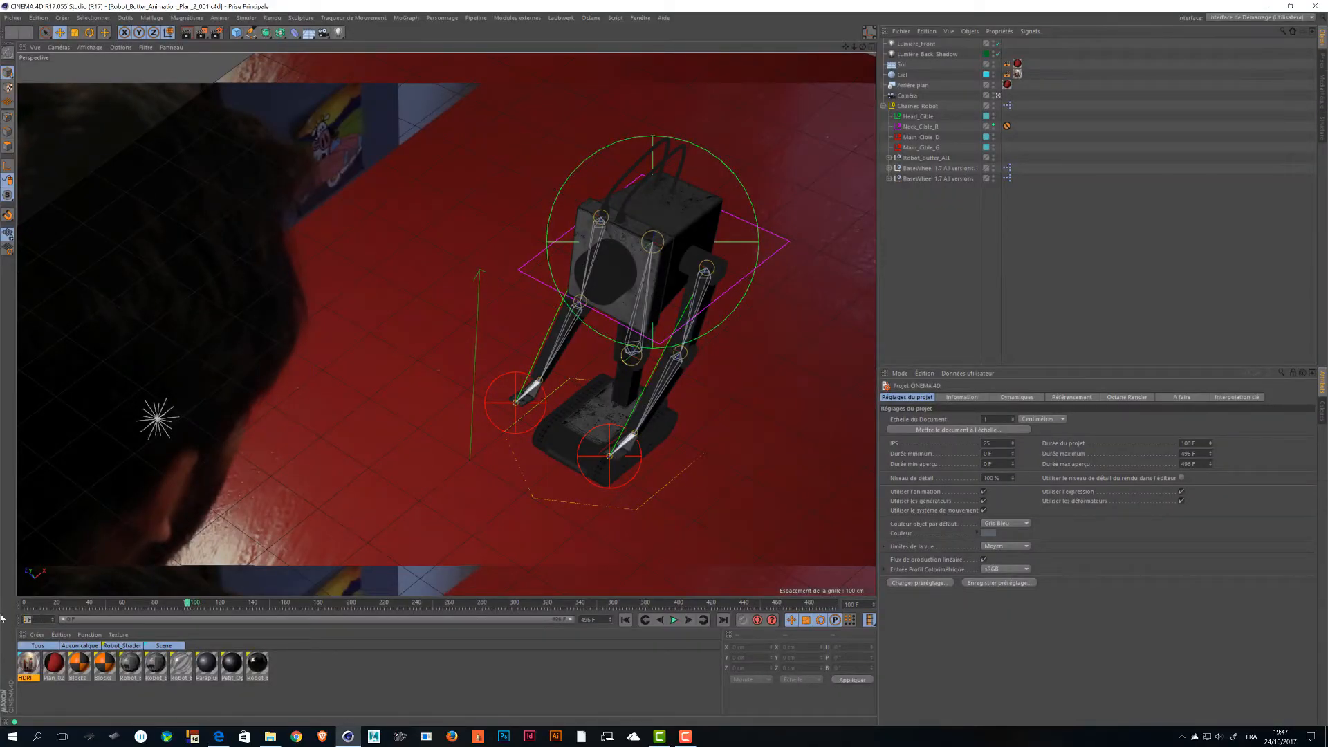
text(100)
key(Return)
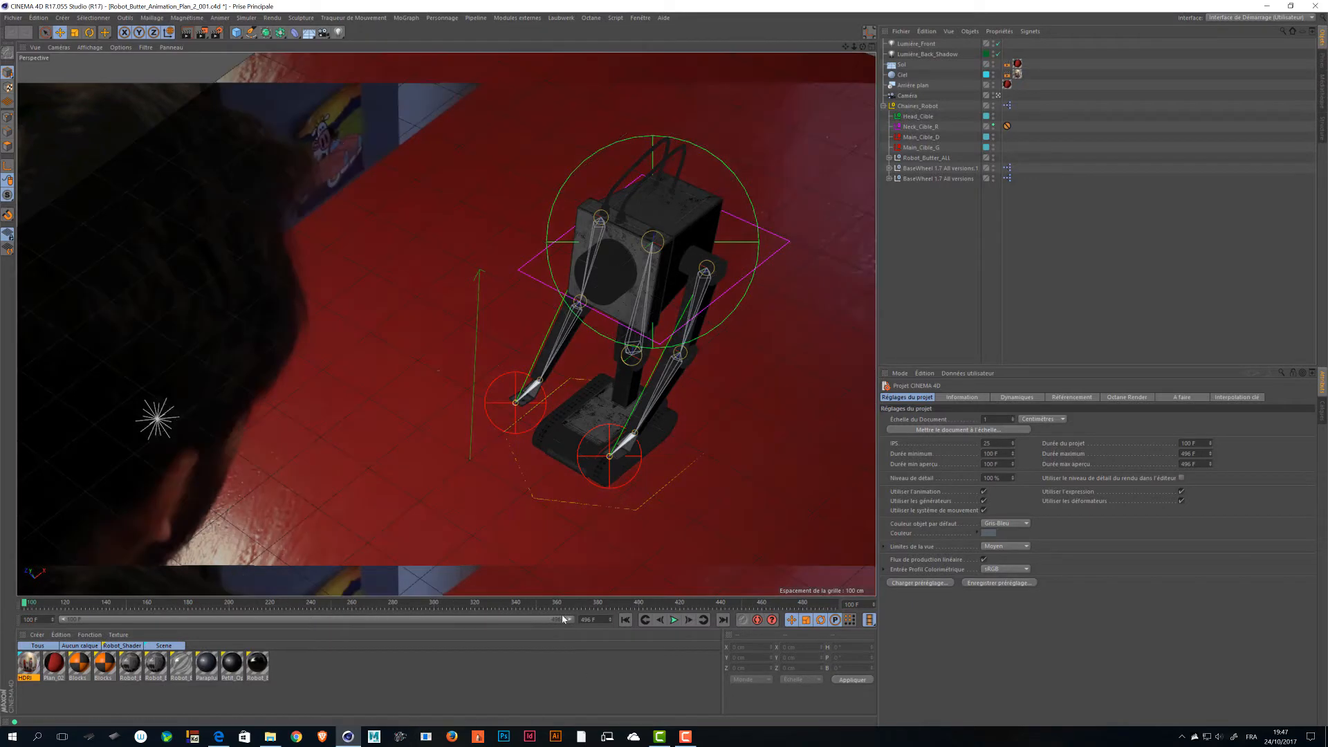
drag(608, 619, 540, 612)
key(Right)
text(175)
key(Return)
Preview the shortened frame range by scrubbing and playing it, stop the playback and save the project.
drag(24, 603, 669, 616)
click(672, 619)
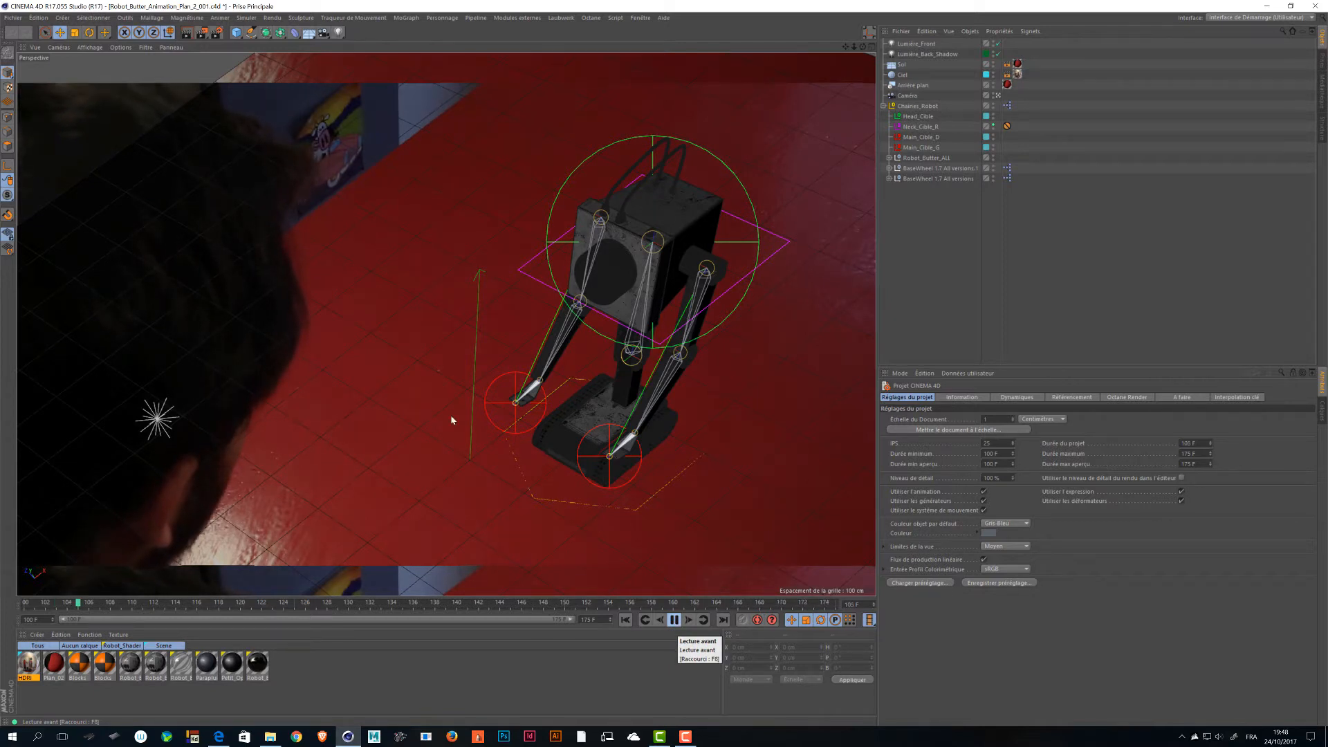
key(F8)
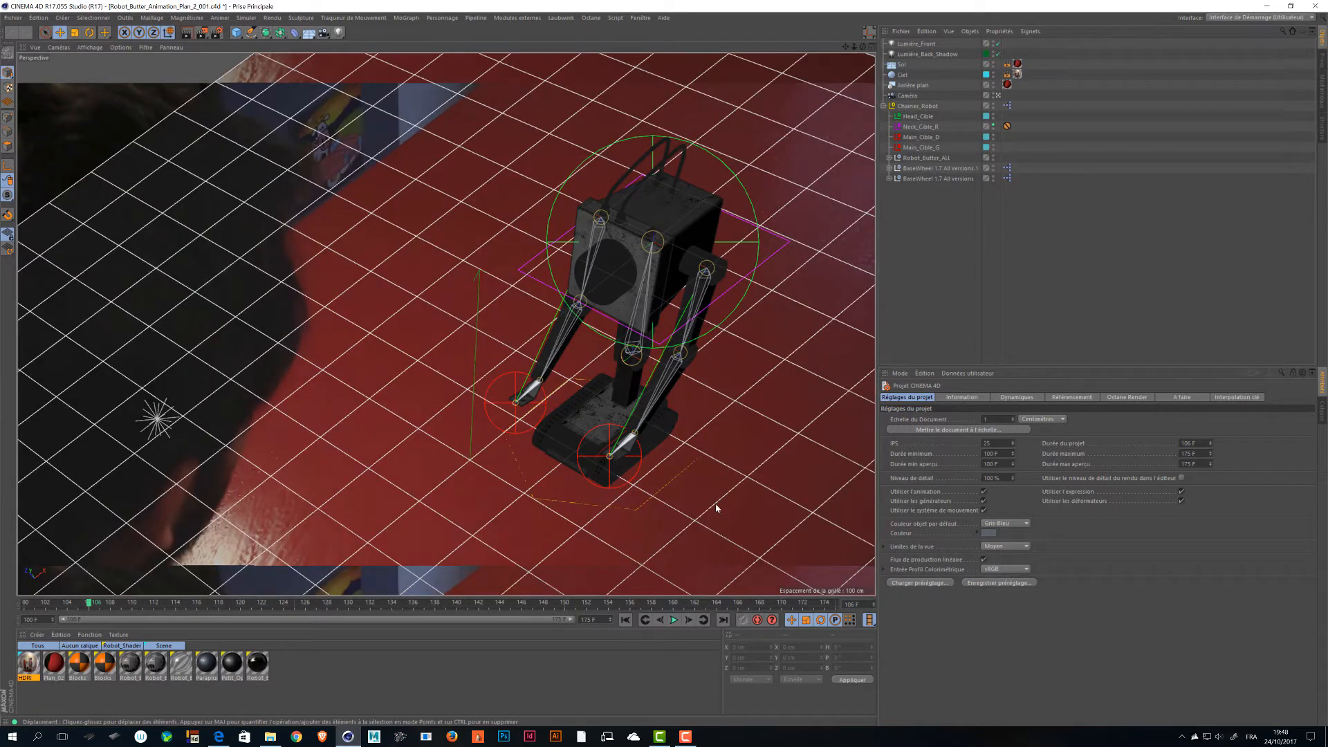
key(ctrl+s)
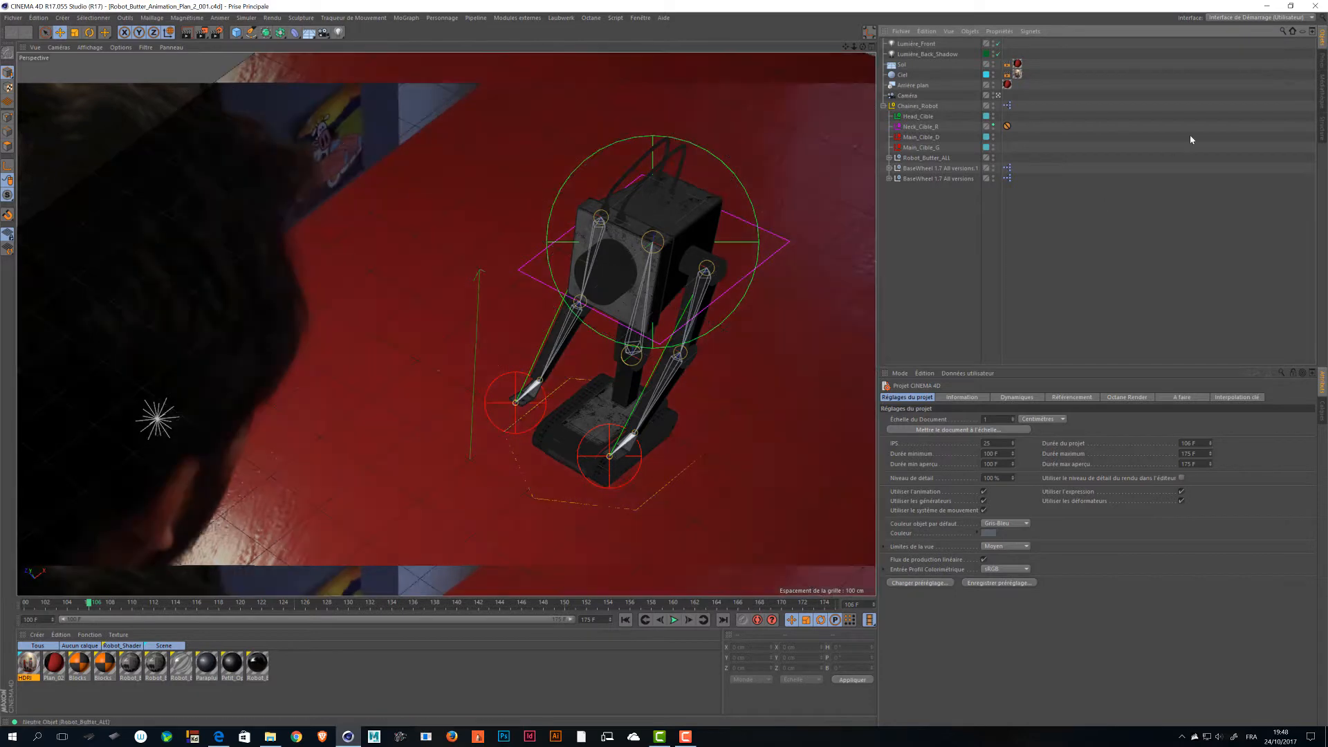
drag(1176, 227, 1035, 330)
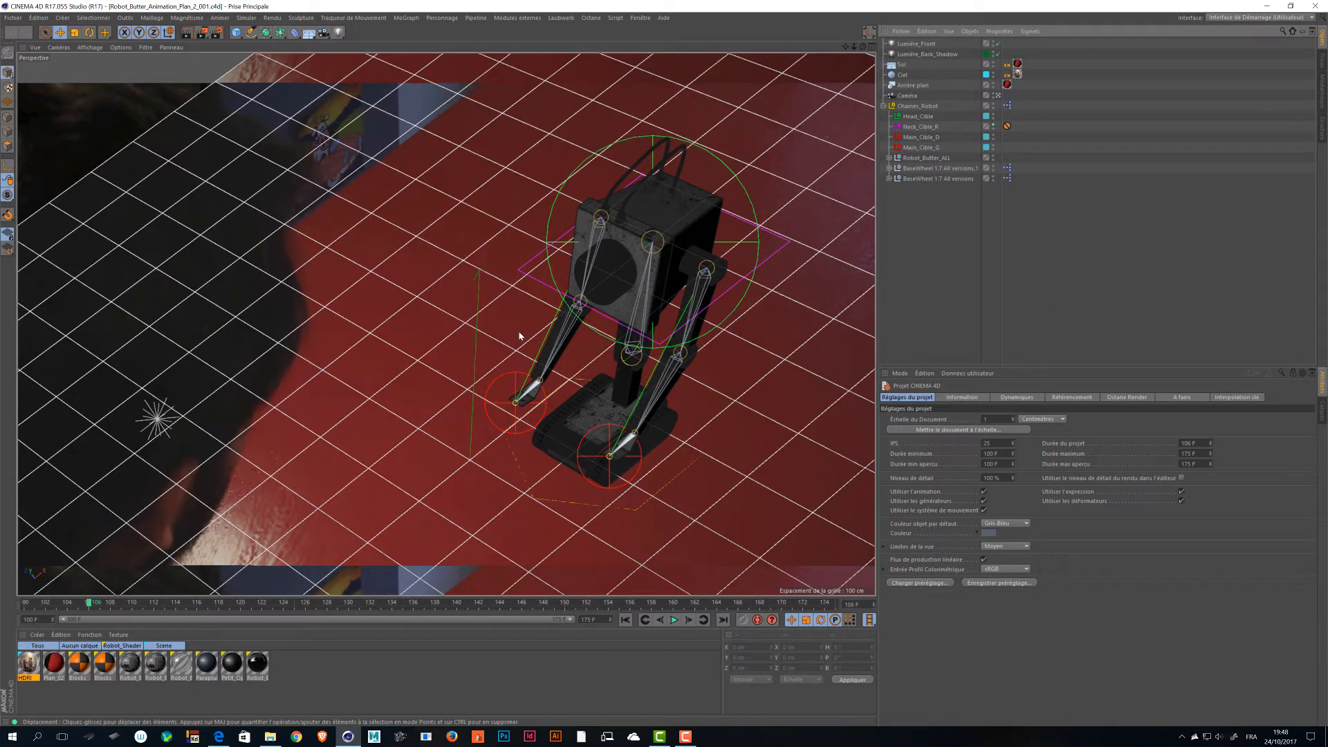
Switch to the Robot_Butter_Animation_Plan_01_001.c4d project, scrub its animation to frame 420, and return to the Plan_2 project.
key(v)
mouse_move(518, 354)
click(523, 376)
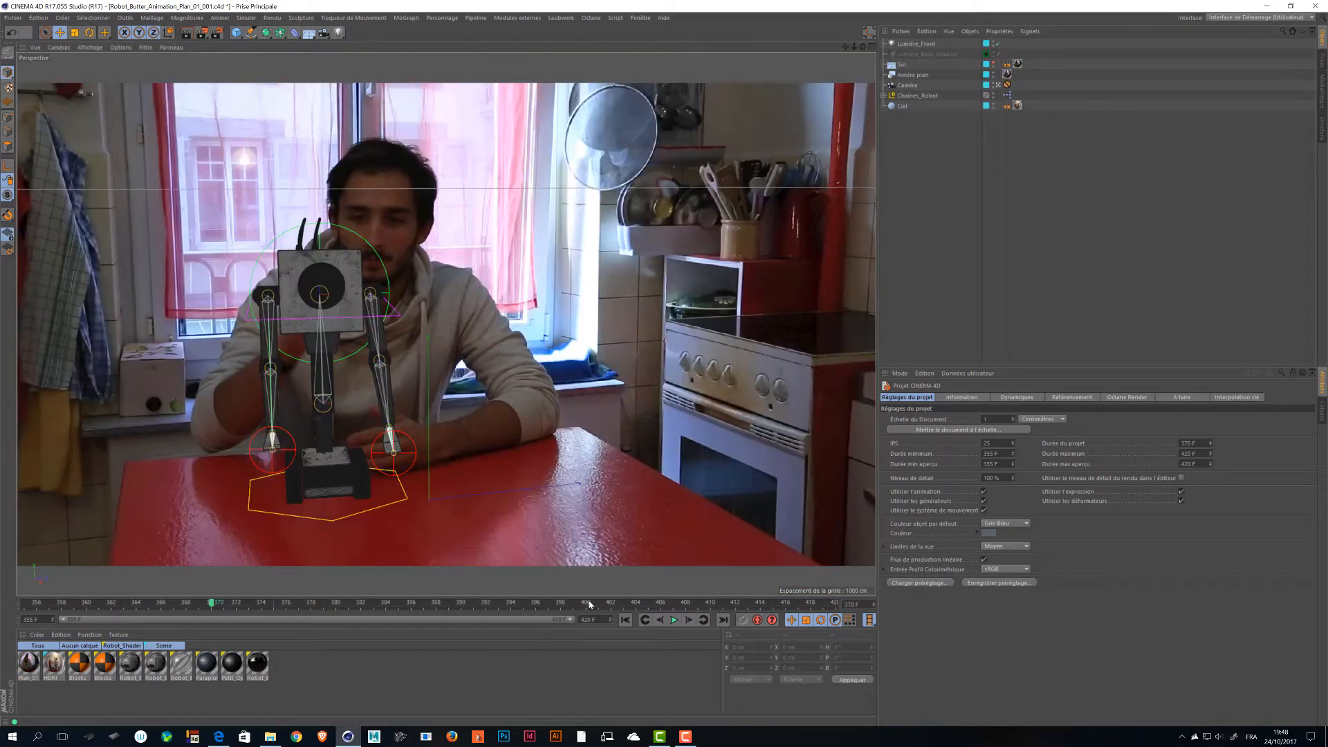
drag(624, 607, 891, 608)
drag(668, 609, 858, 609)
key(v)
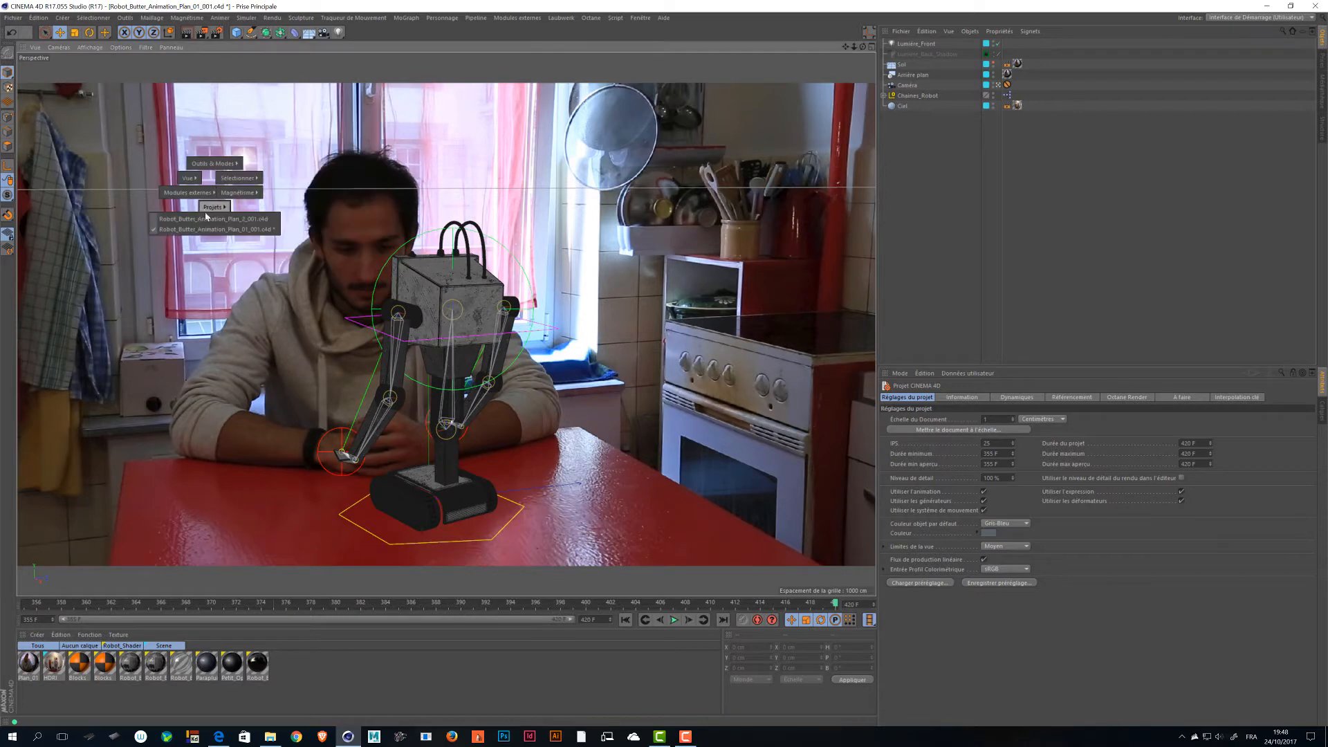
click(206, 220)
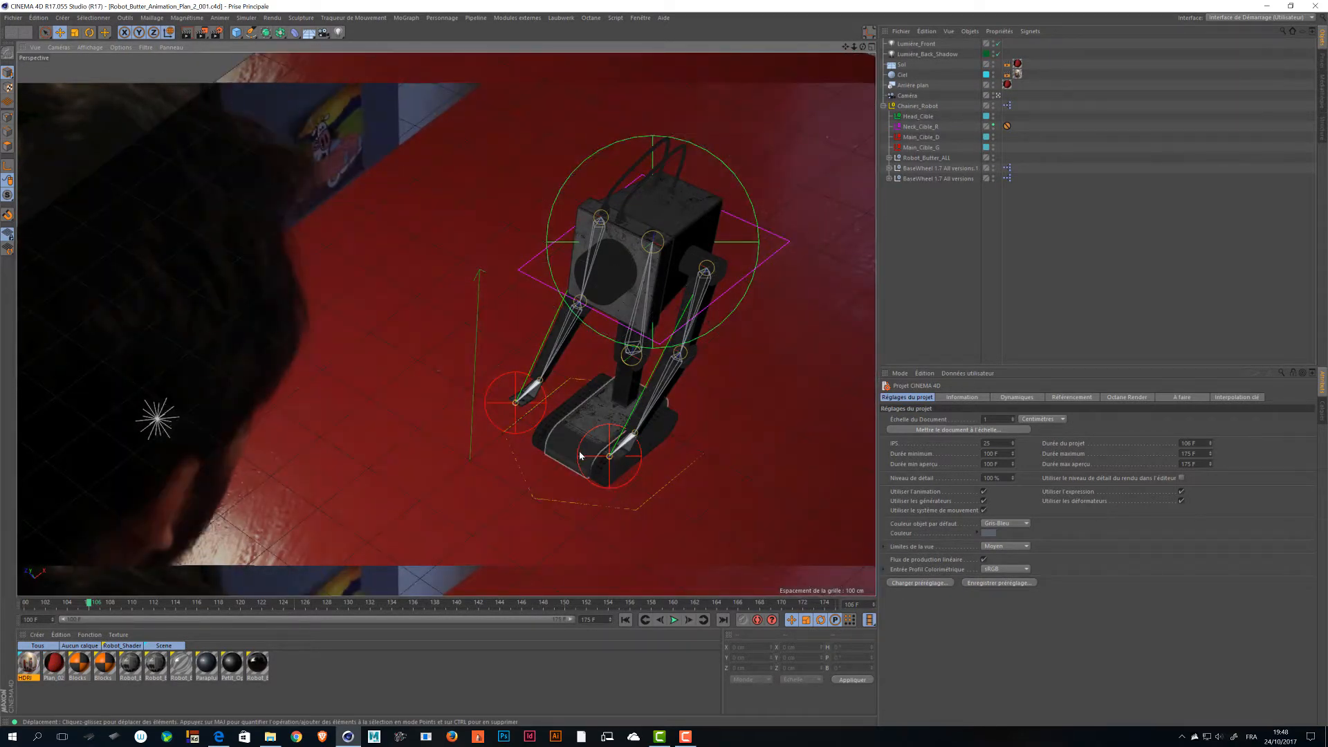
Try selecting the Main_Cible_G hand control and the floor in the viewport, and clear the selection.
click(490, 388)
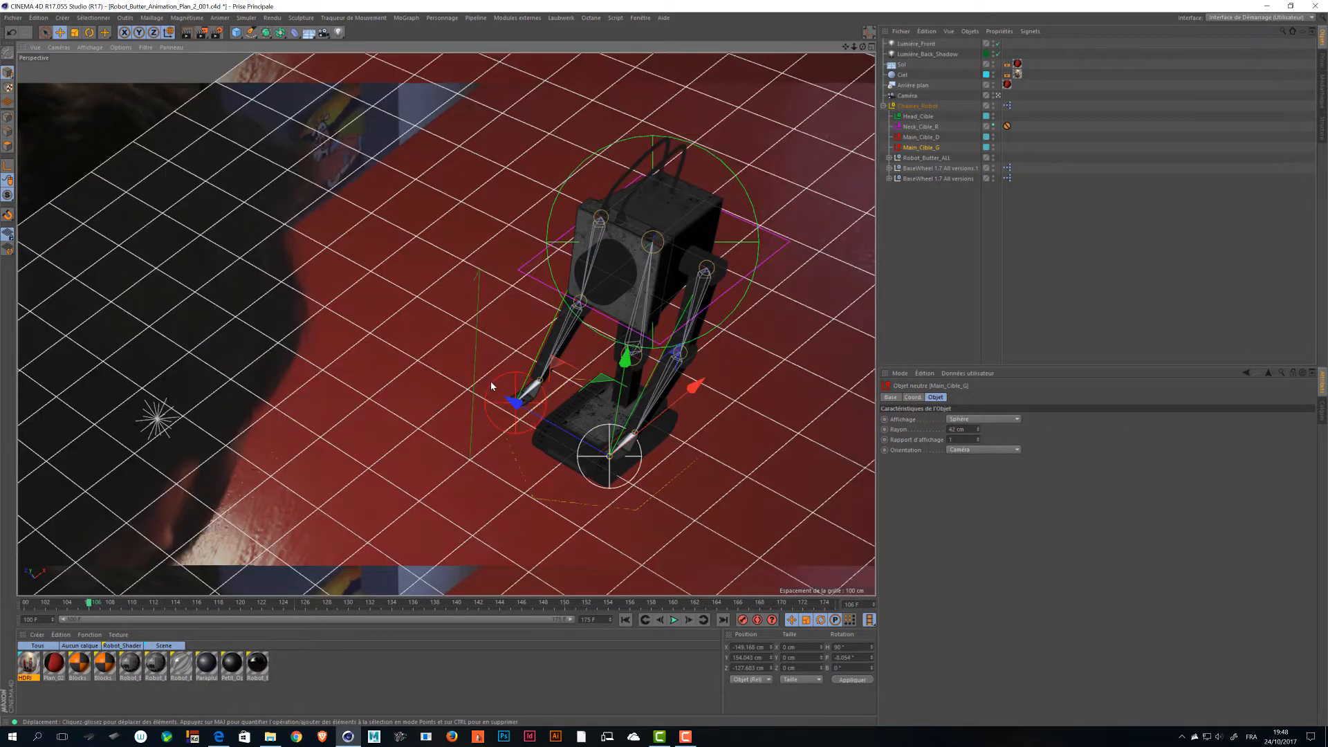
shift+click(329, 257)
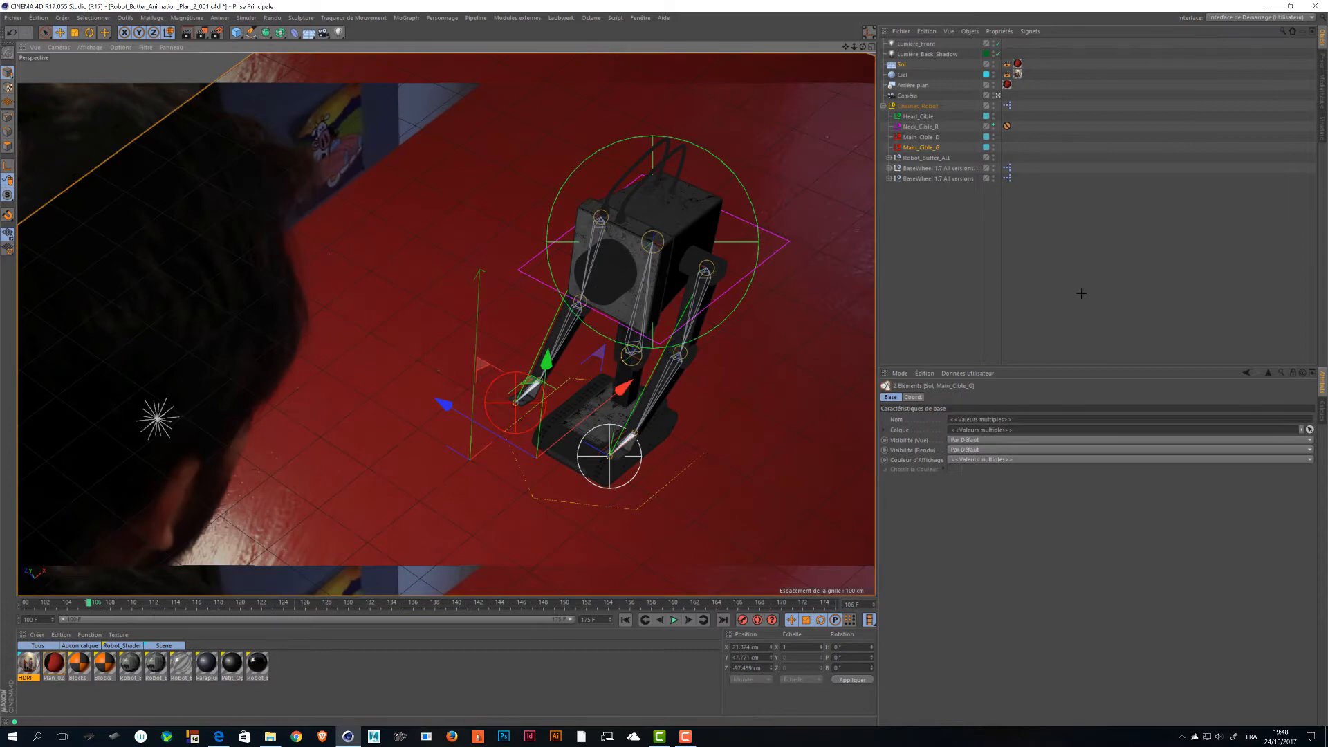
click(910, 305)
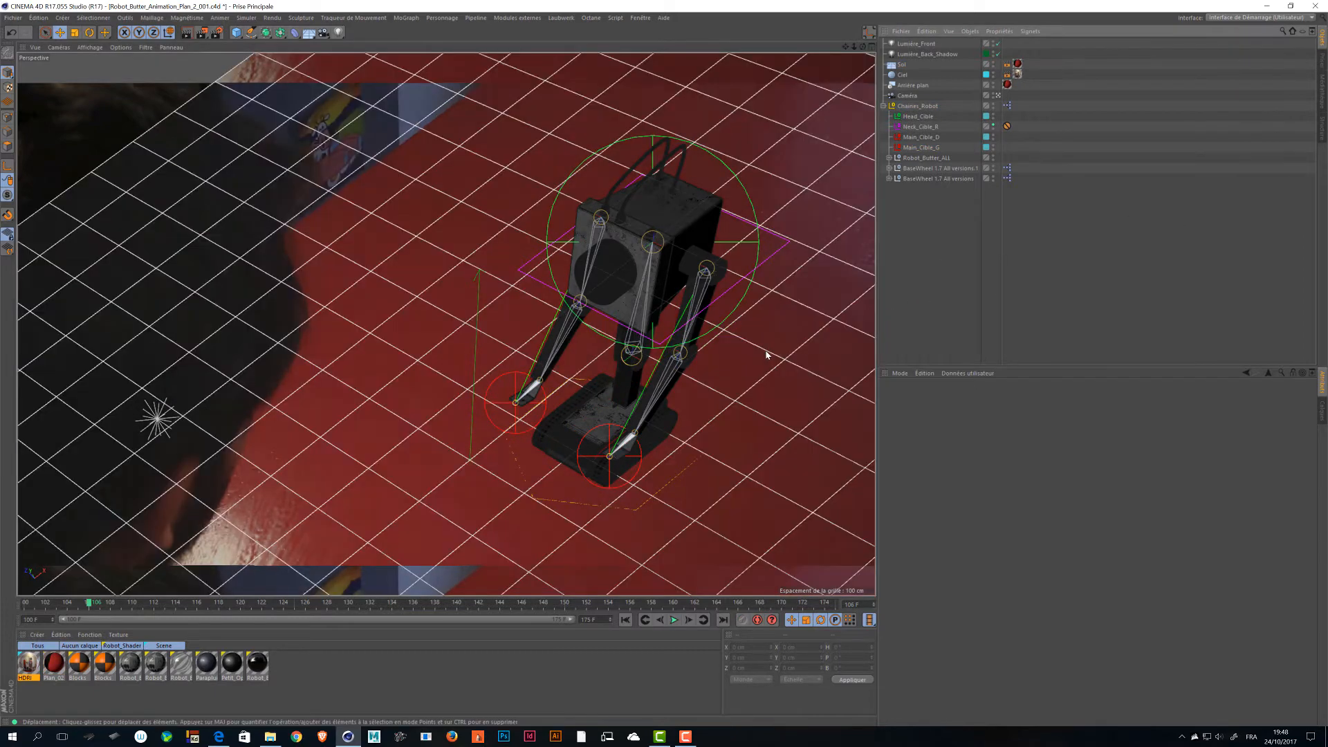
click(754, 352)
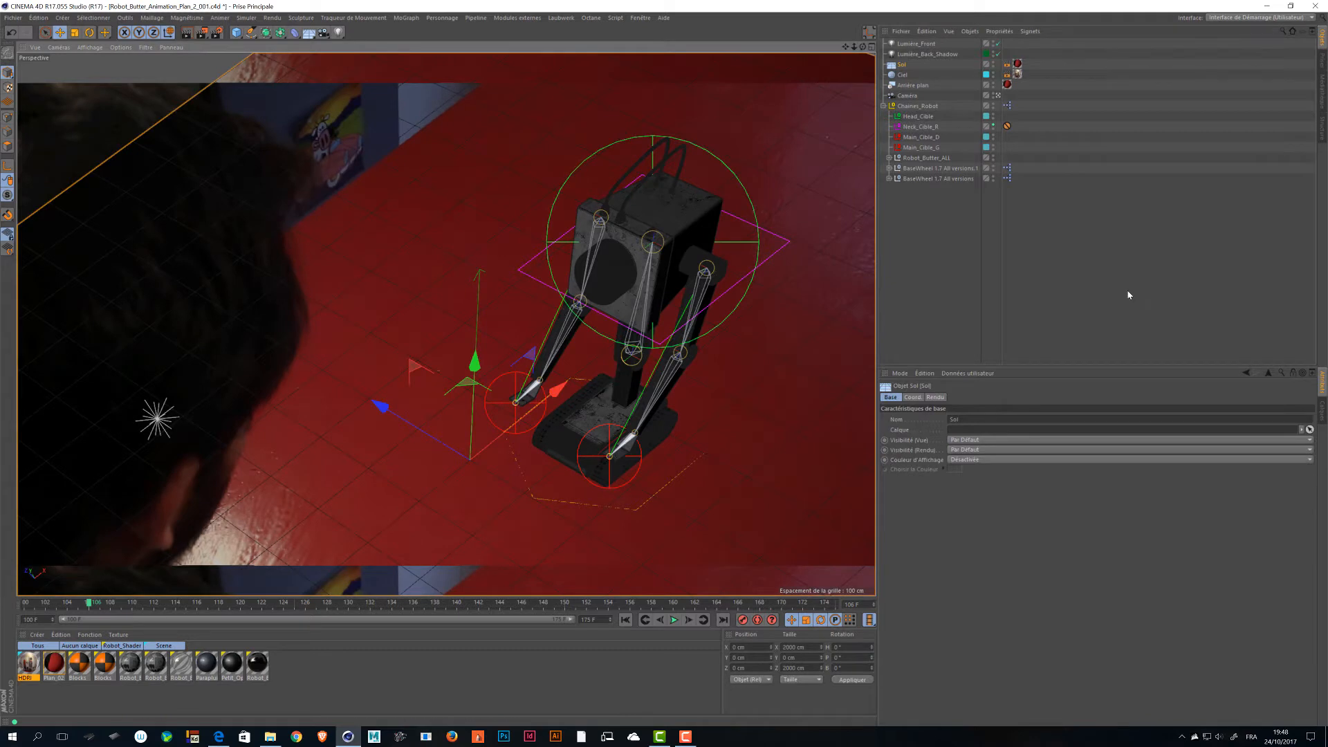
click(1129, 294)
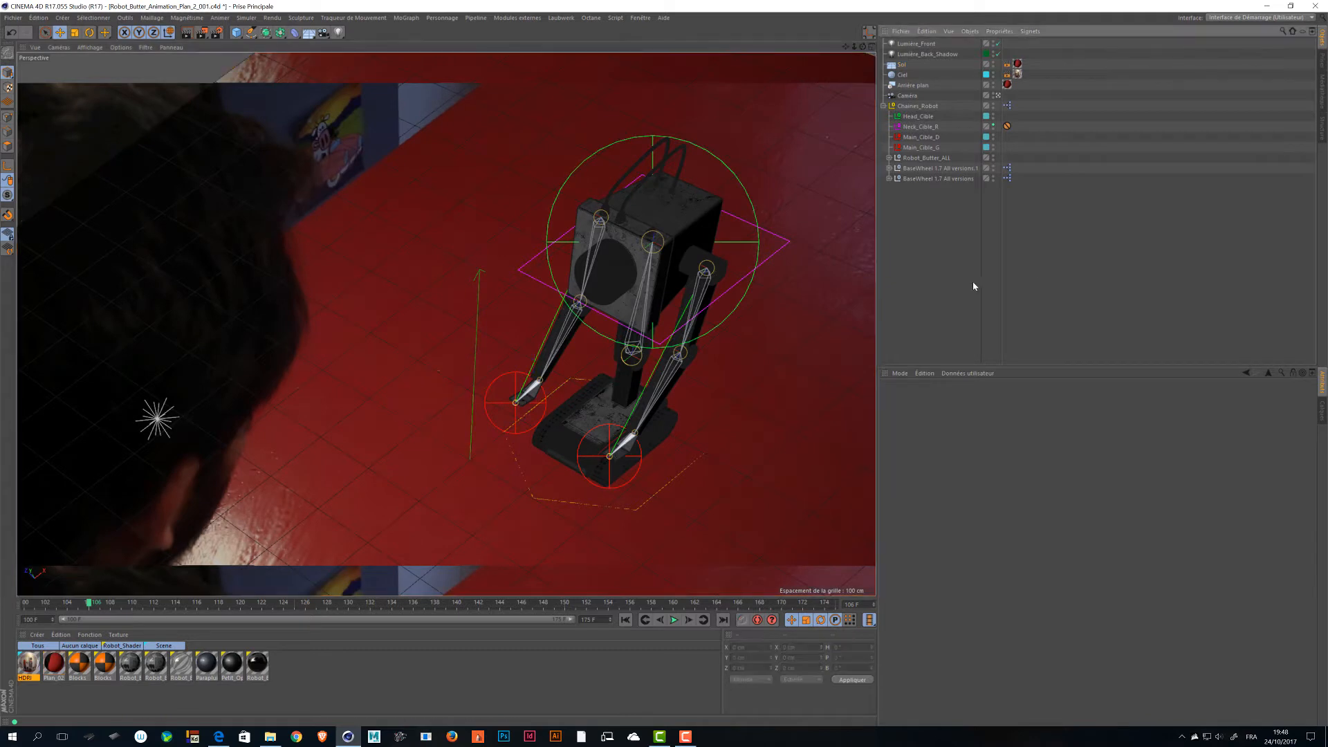
Collapse the Chaines_Robot hierarchy and select all objects from Lumière_Front through Caméra.
click(883, 107)
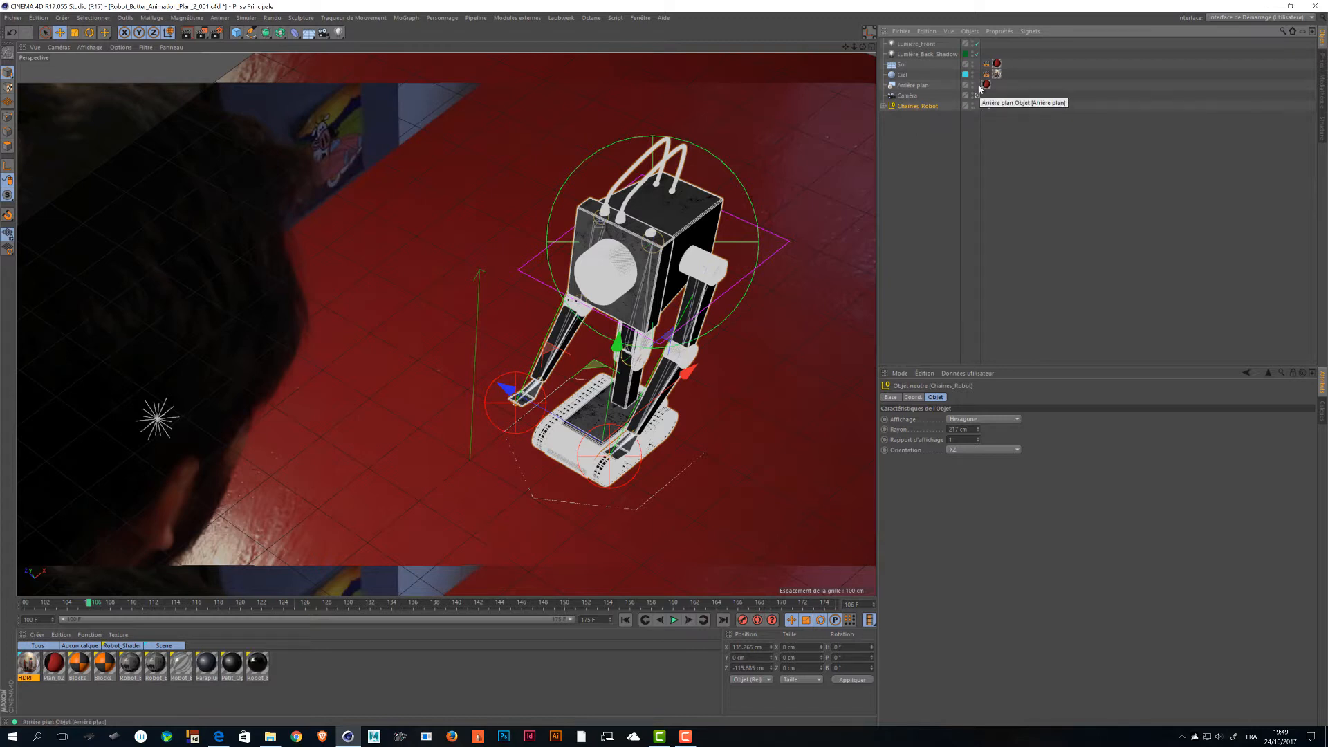
click(914, 47)
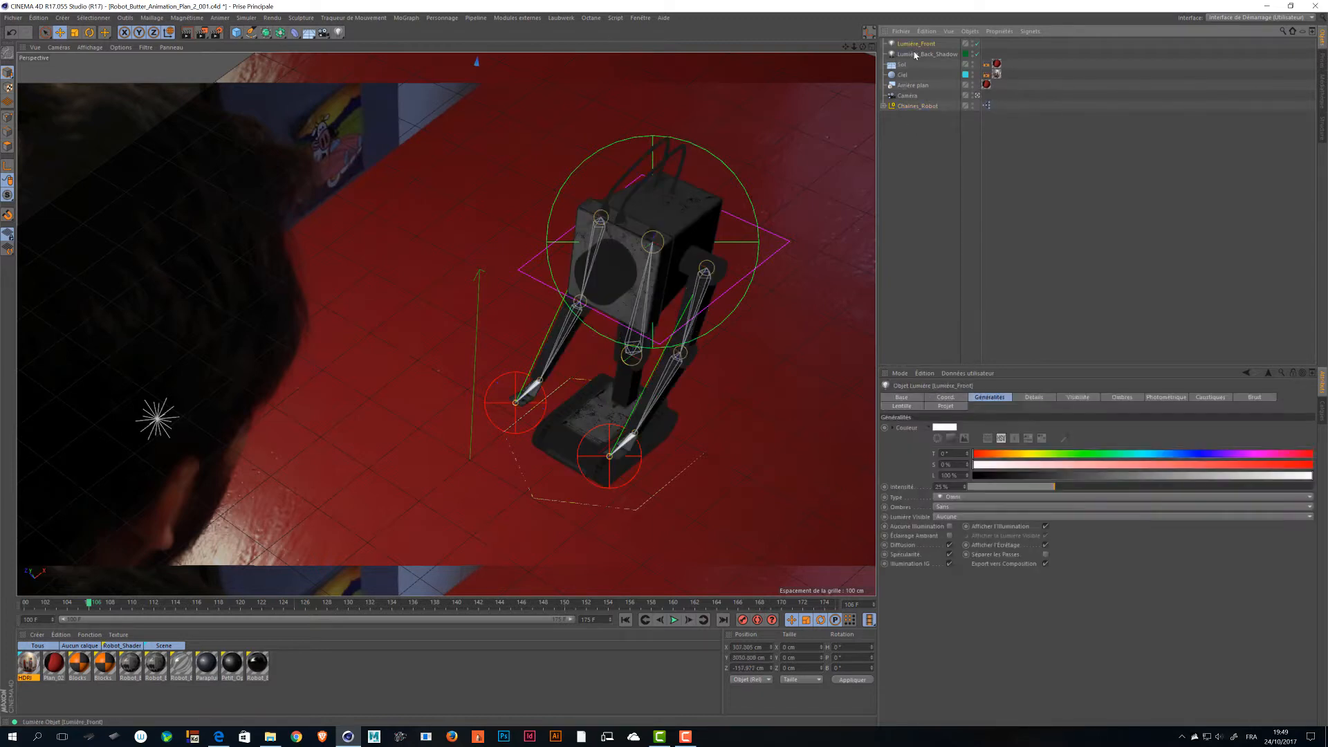
shift+click(908, 97)
Try adding a Protection tag to the selected lights, floor, sky, background and camera, and undo it.
right_click(900, 71)
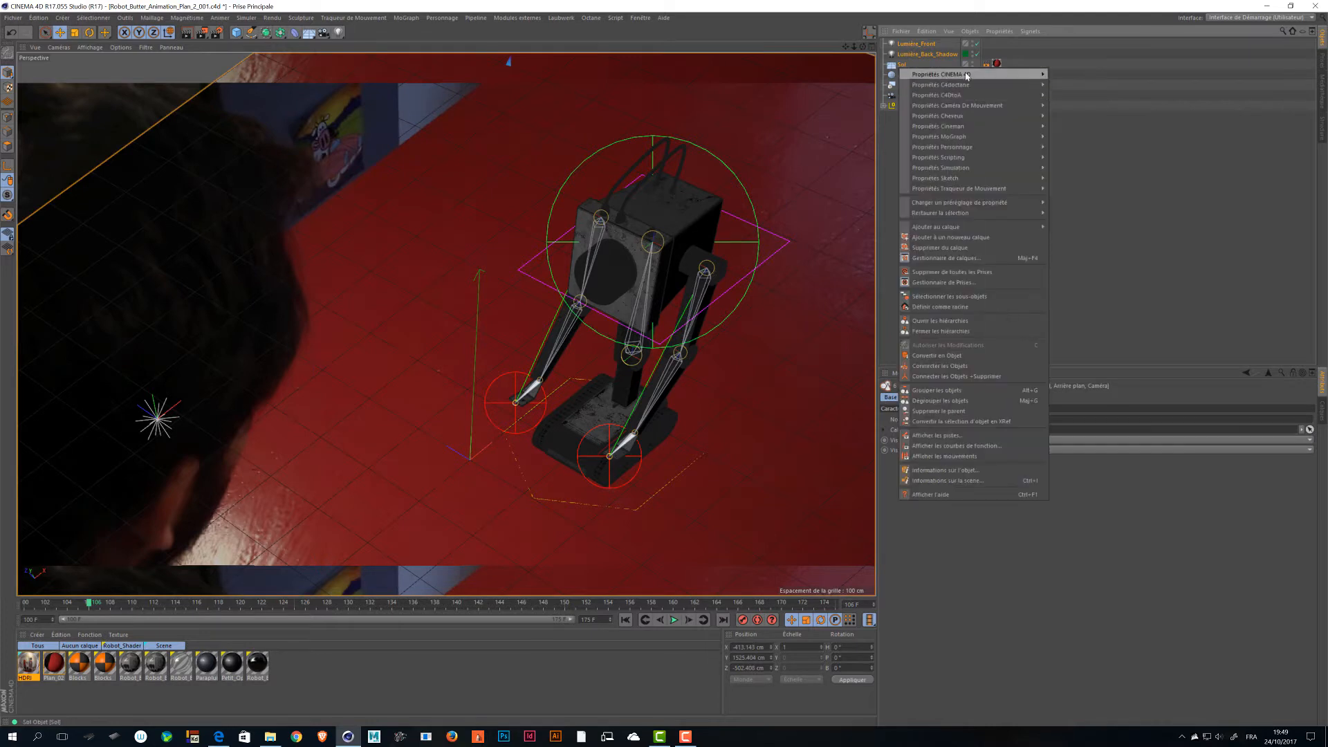
mouse_move(966, 76)
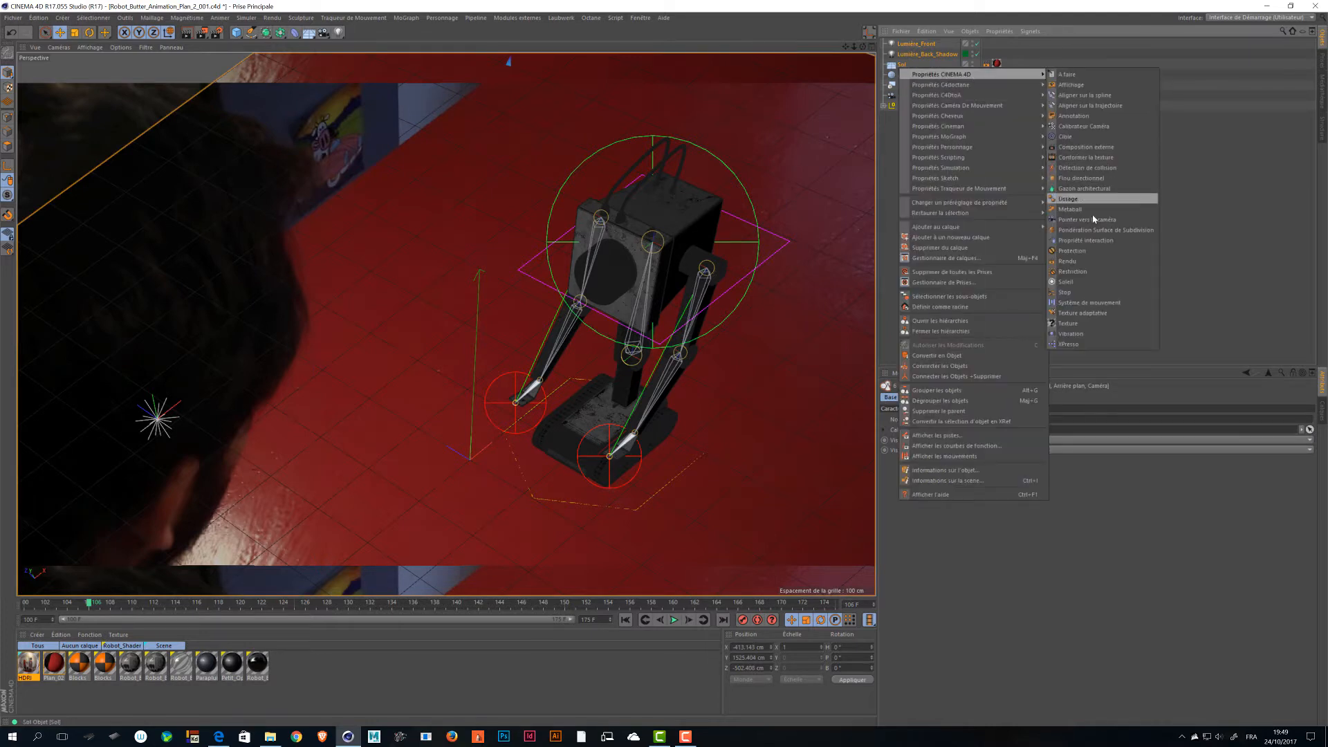
click(1072, 249)
click(568, 207)
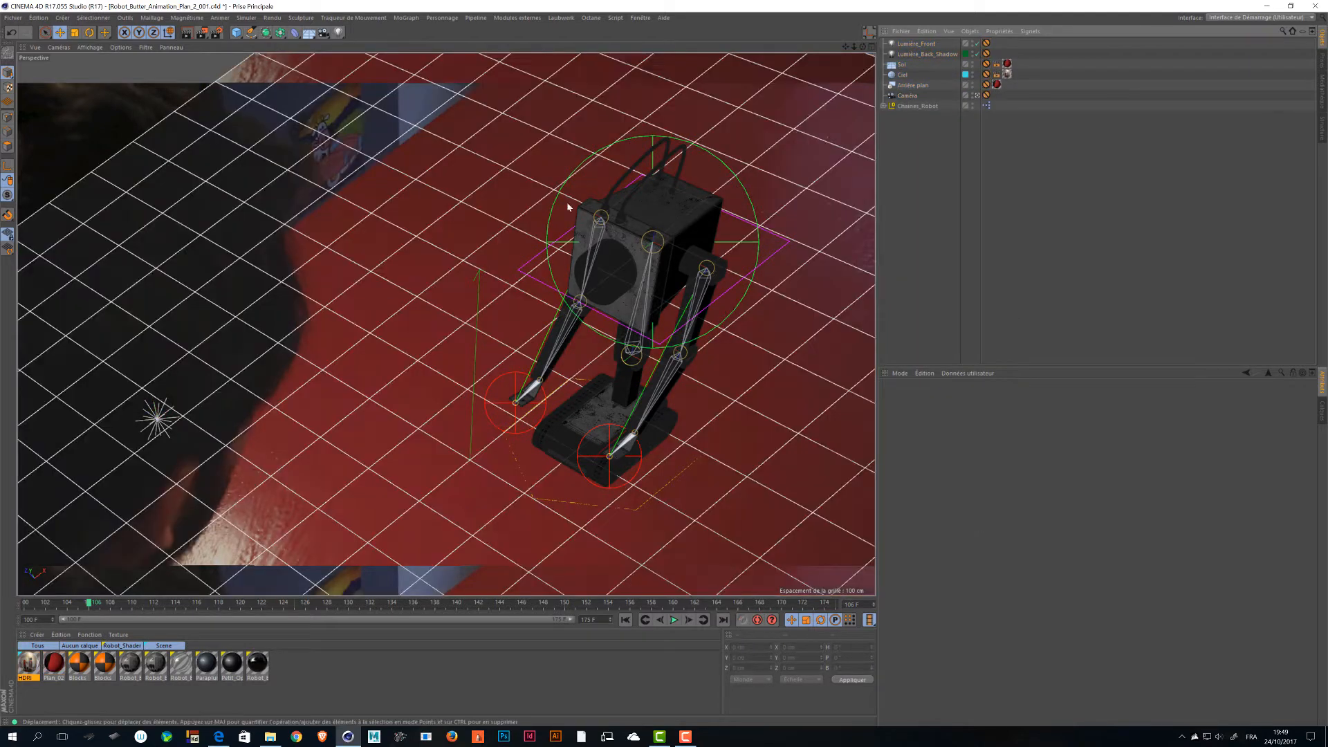
key(ctrl+z)
key(ctrl+z)
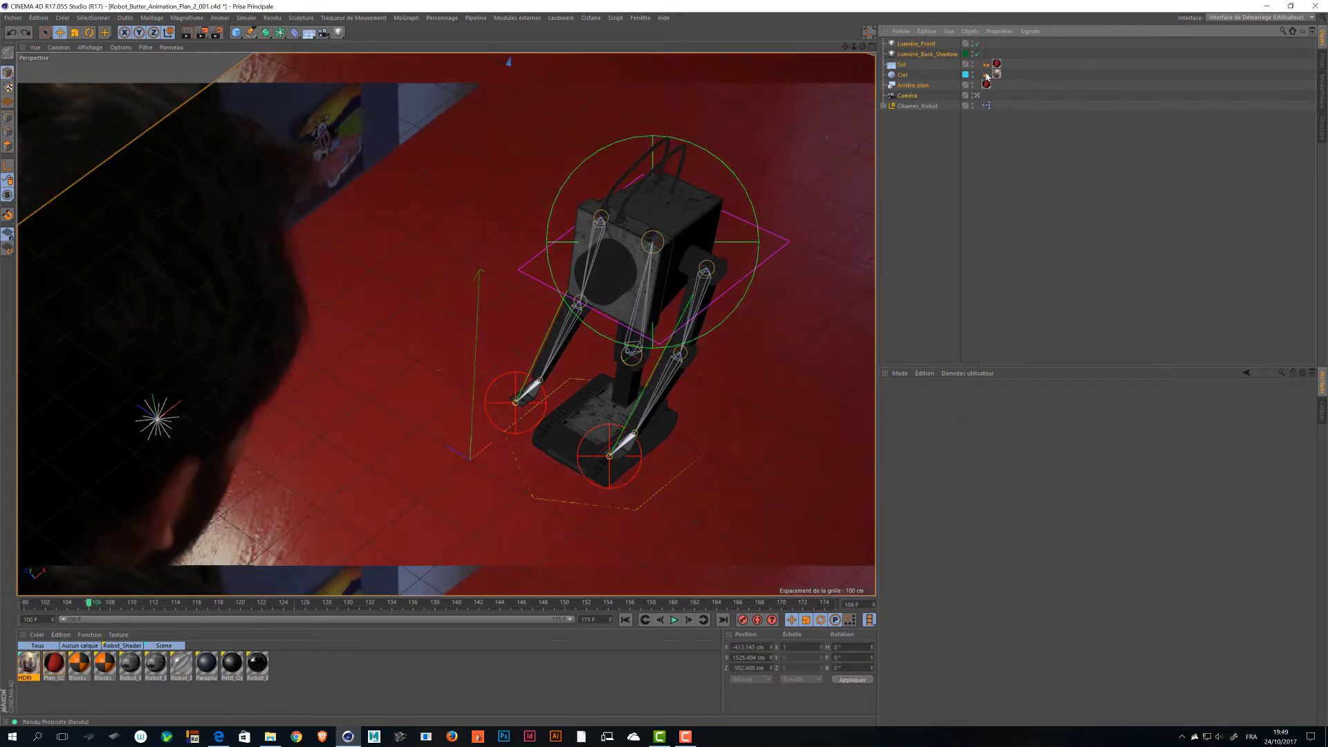
right_click(907, 96)
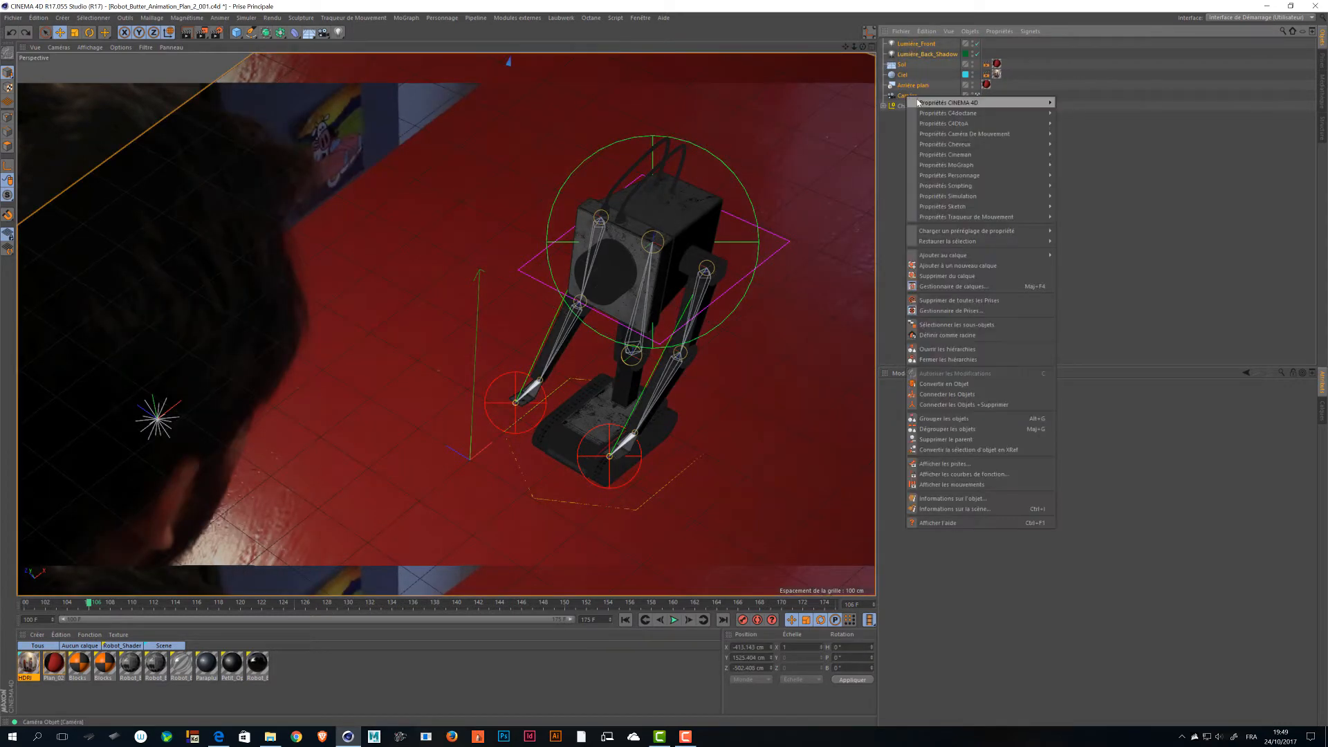
mouse_move(918, 102)
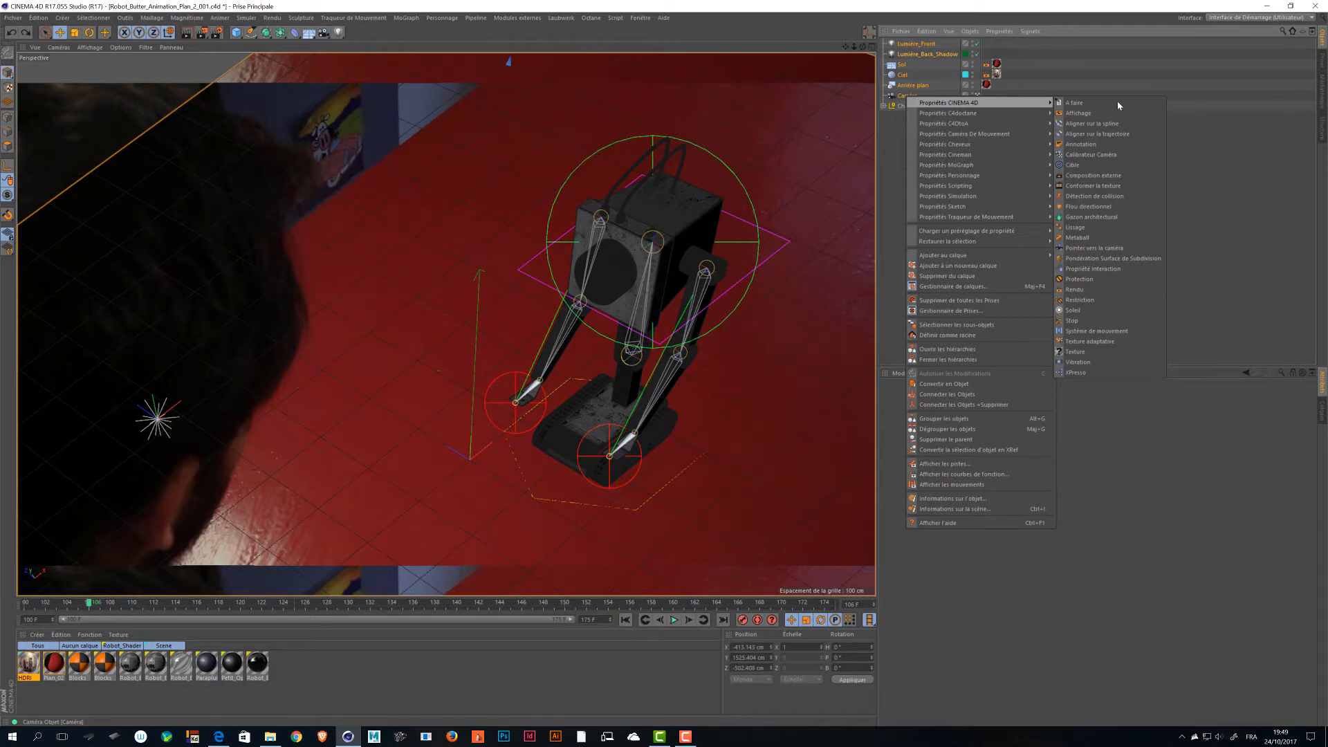
key(Escape)
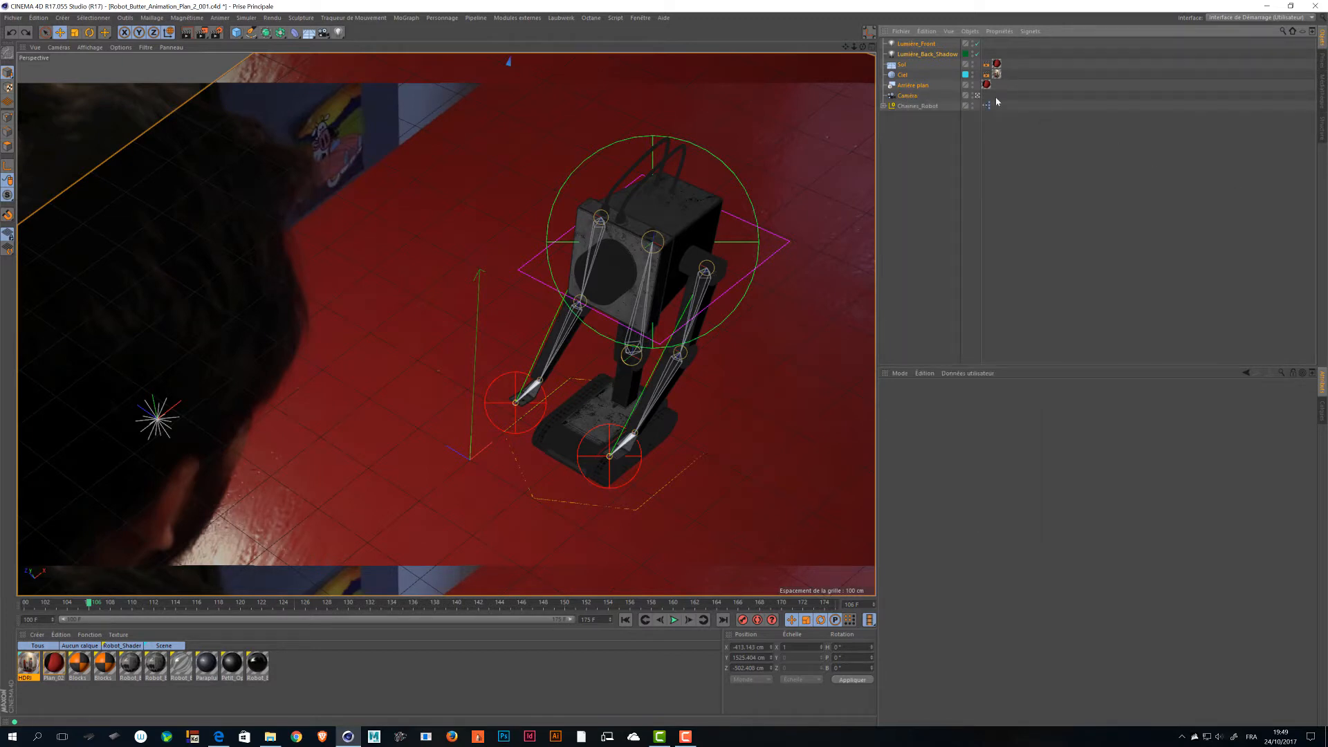
Assign the Arrière plan object to the Scene layer.
click(908, 96)
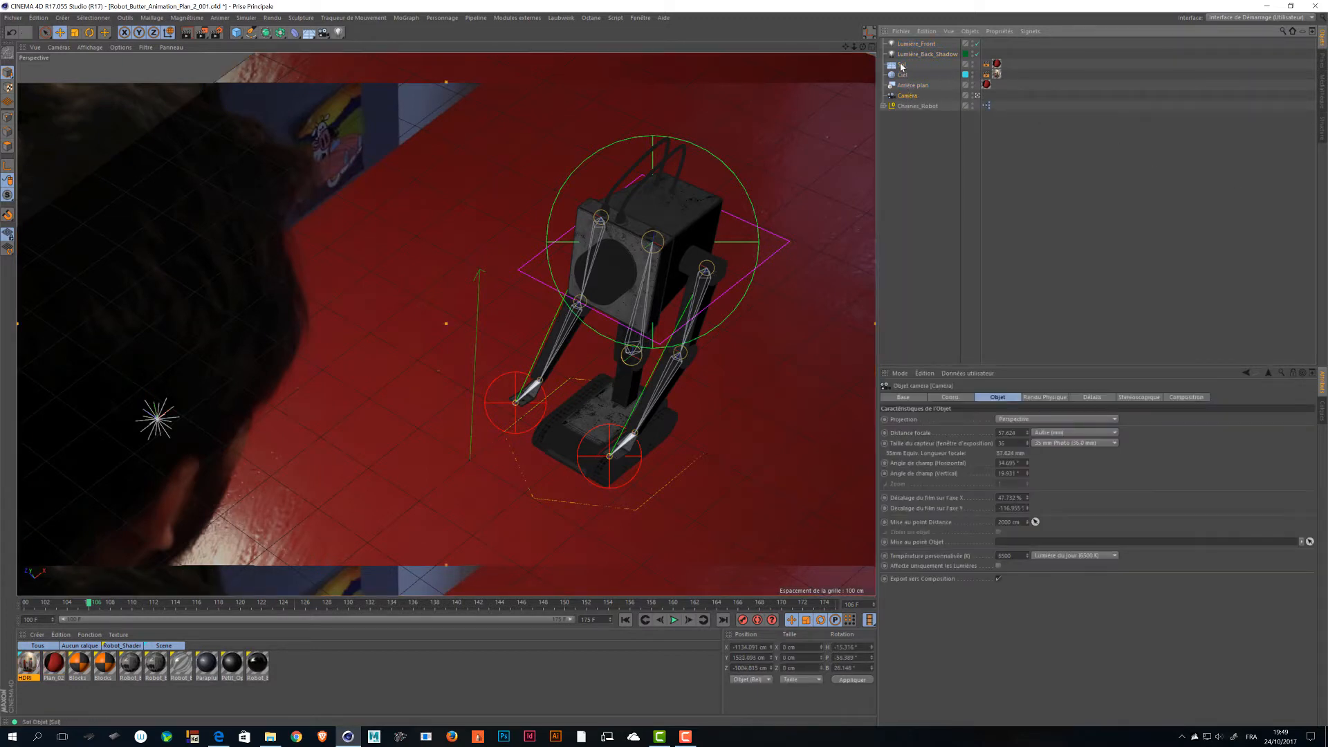
shift+click(910, 44)
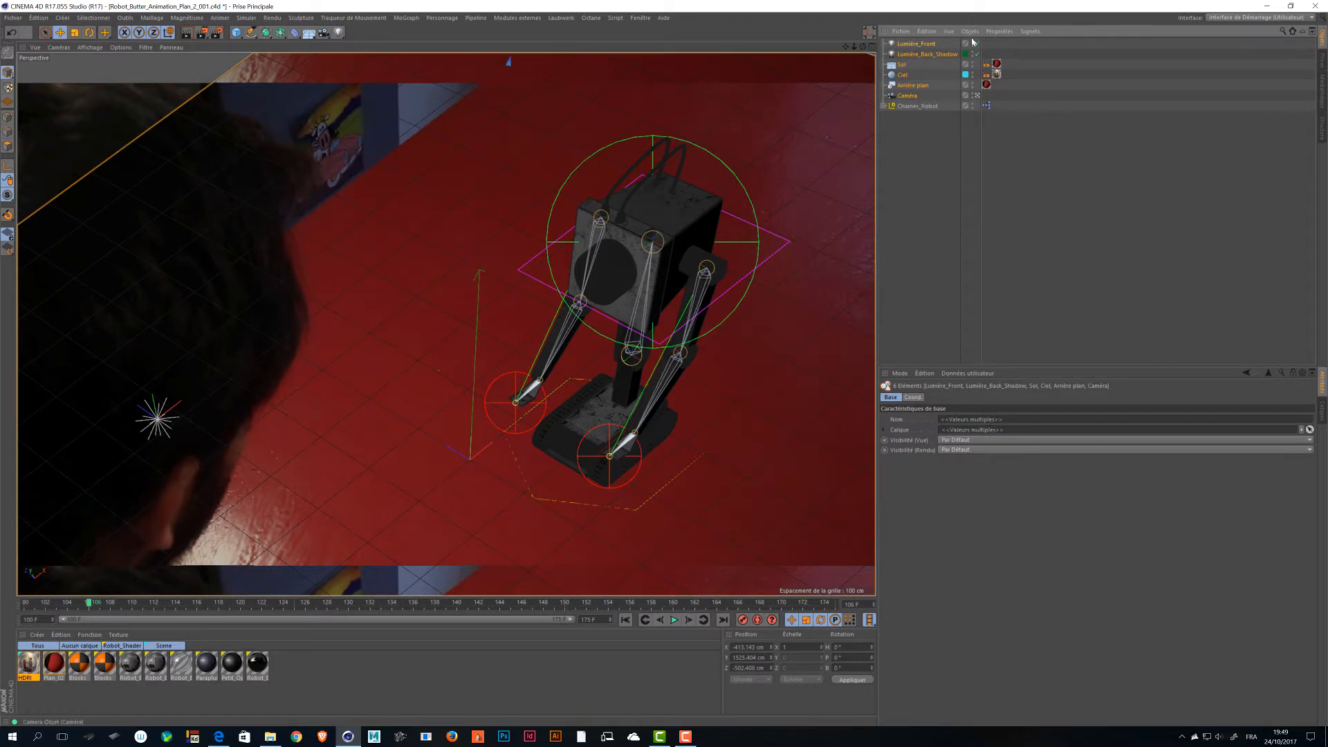
click(969, 85)
mouse_move(1038, 92)
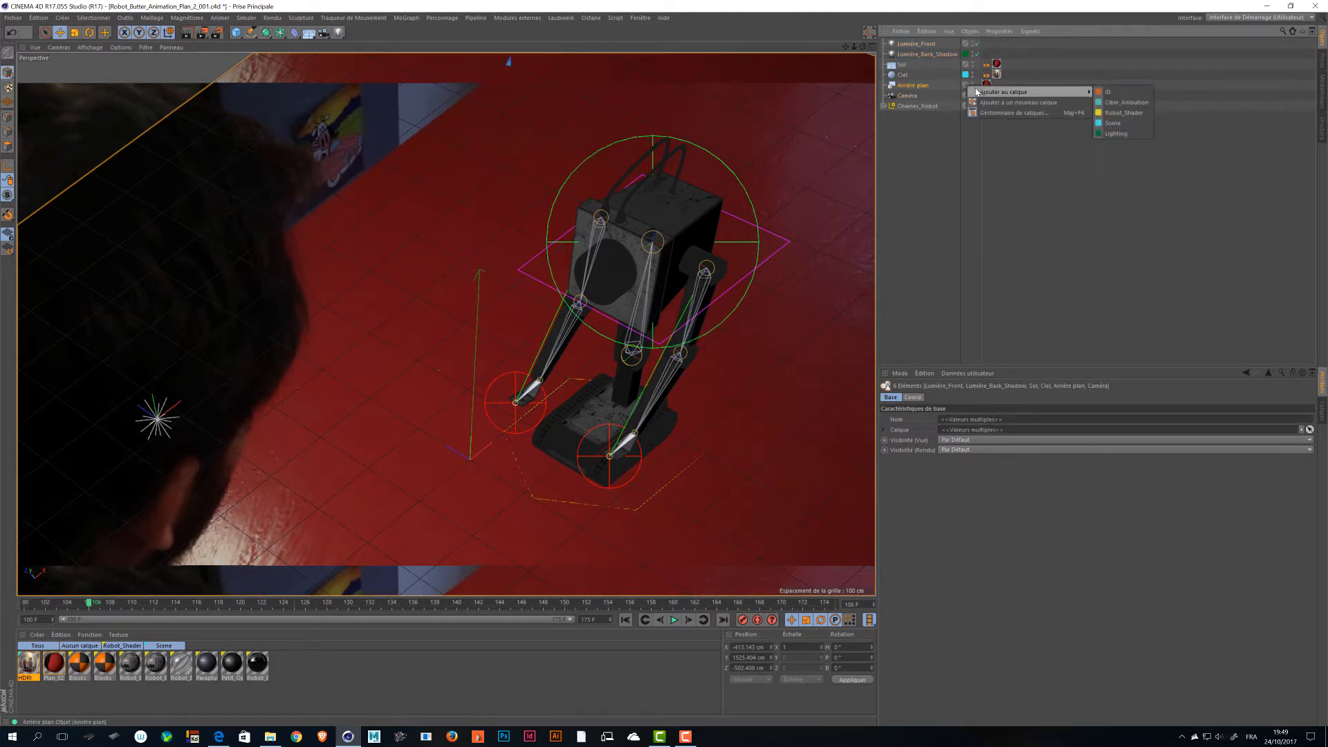
click(1113, 123)
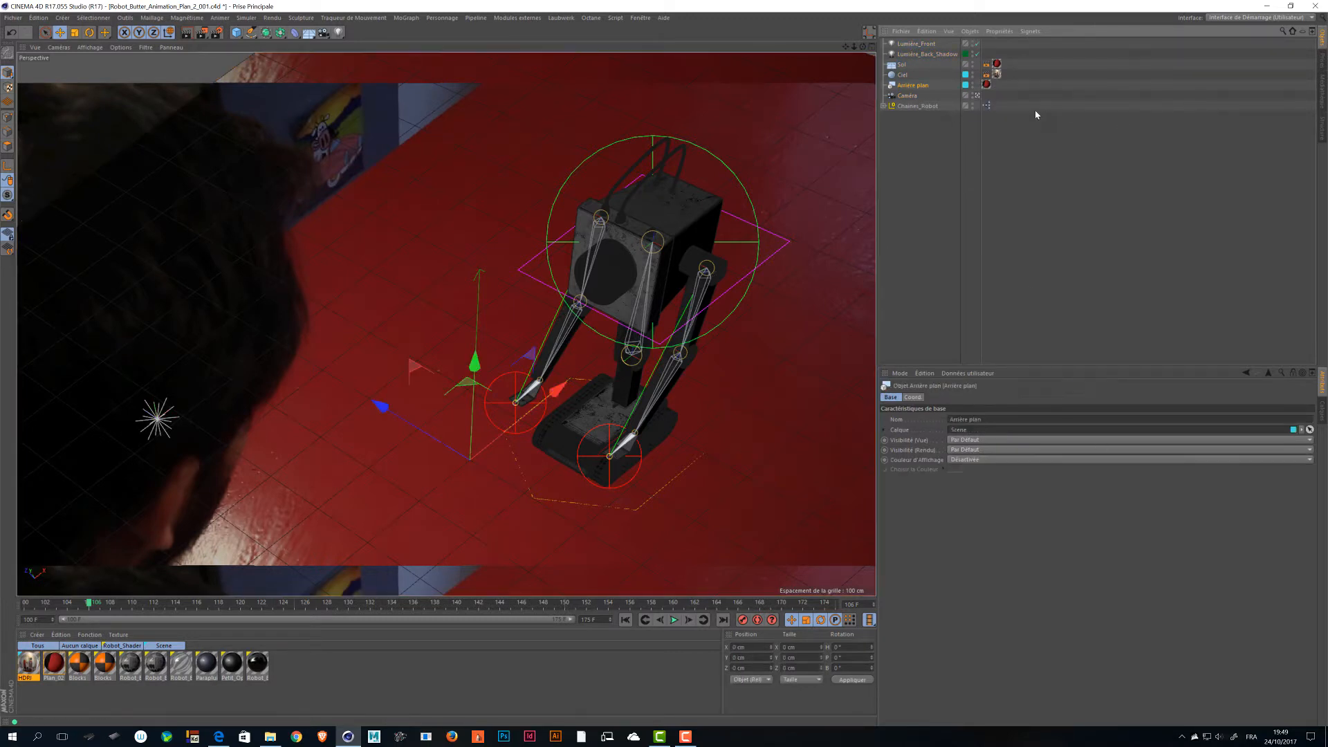
Assign the Caméra and Sol objects to the Scene layer.
right_click(968, 95)
mouse_move(1073, 104)
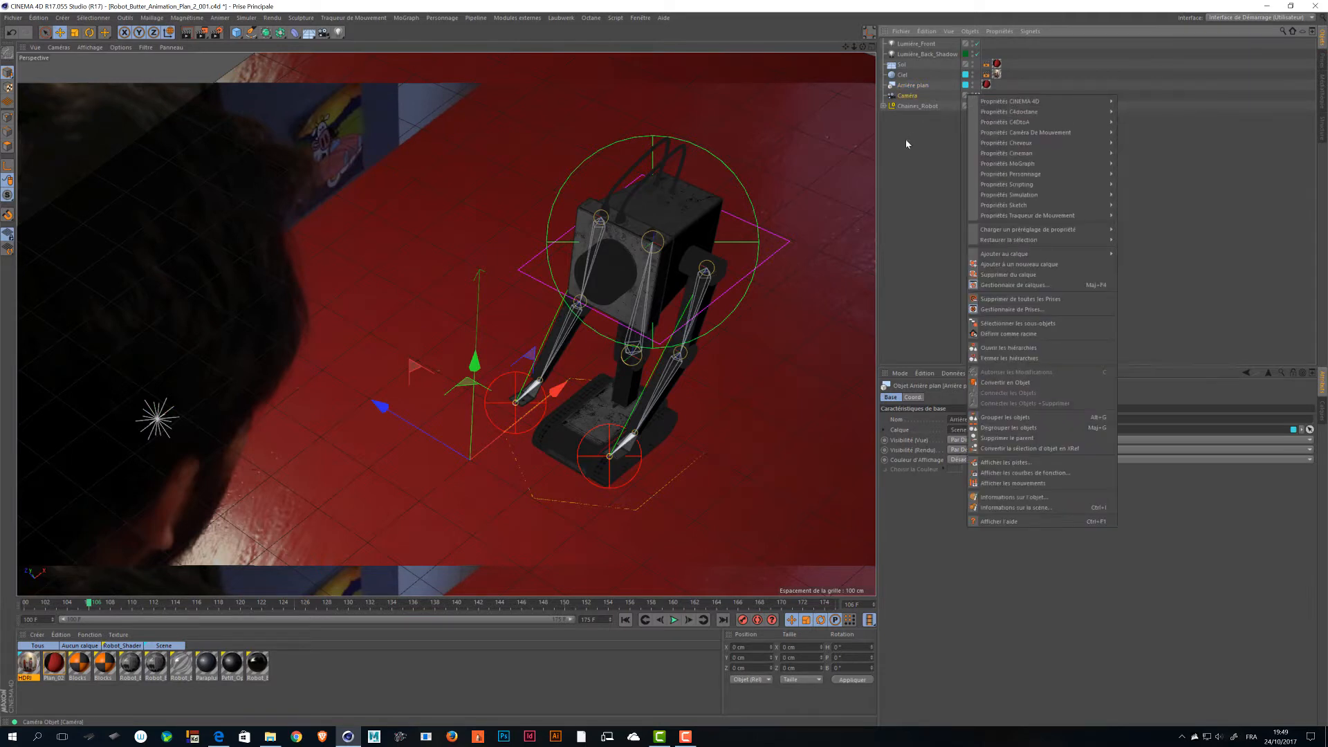
click(907, 95)
click(968, 96)
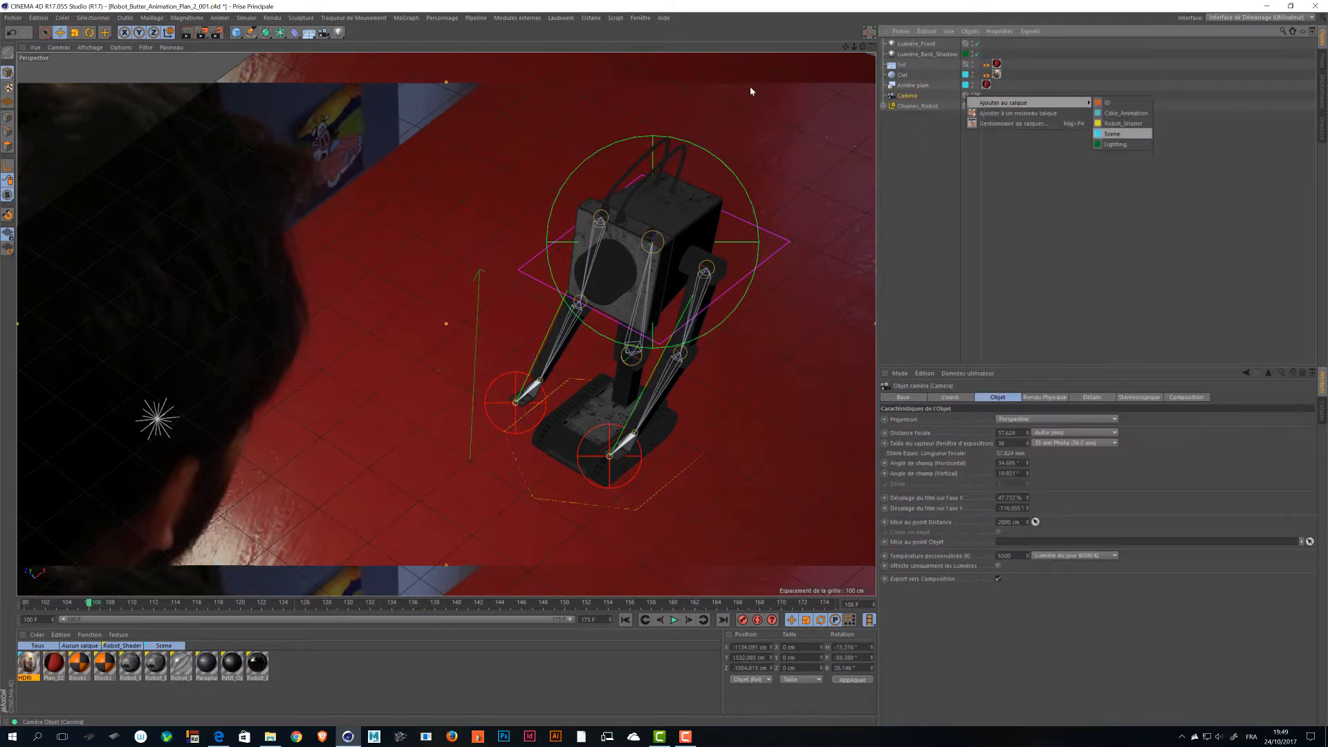
click(1113, 134)
click(907, 65)
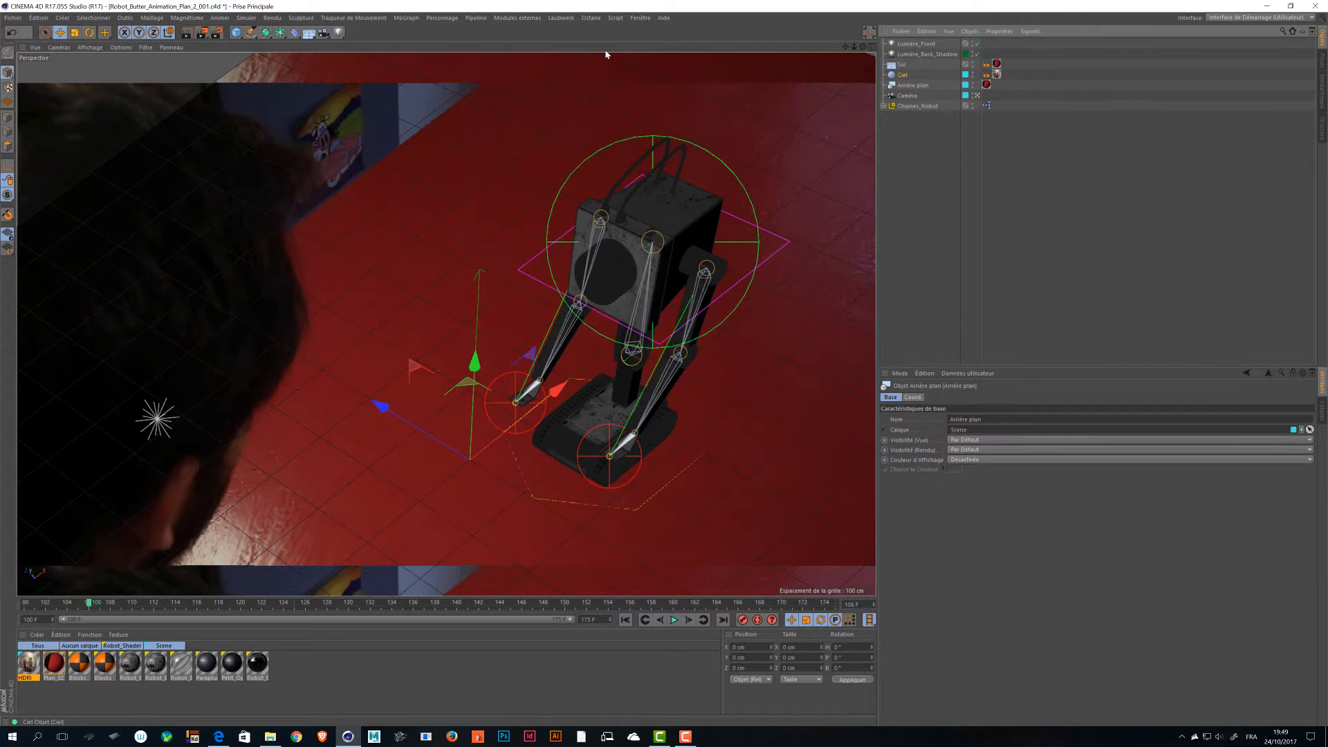
click(967, 65)
mouse_move(1034, 83)
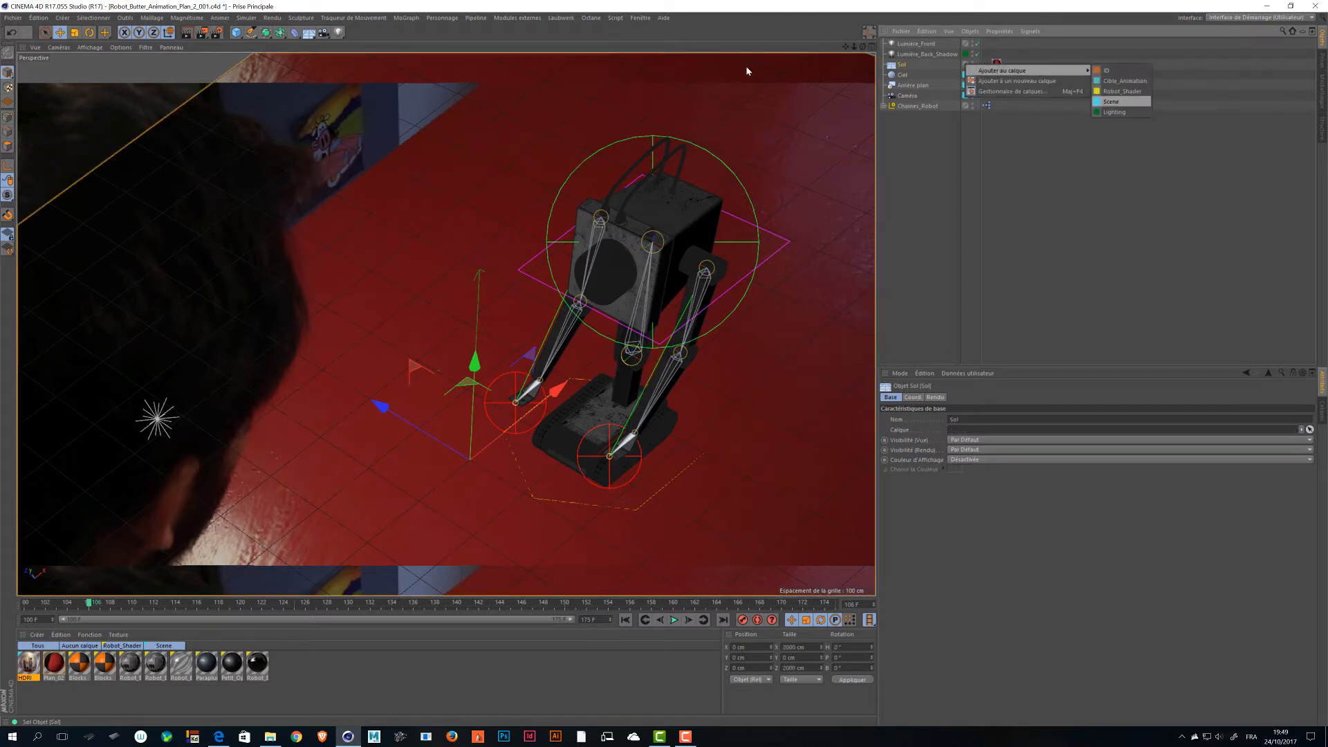
click(1118, 110)
Switch to the Robot_Butter_Animation_Plan_01_001.c4d project to check its objects' layers, and return to the Plan_2 project.
key(v)
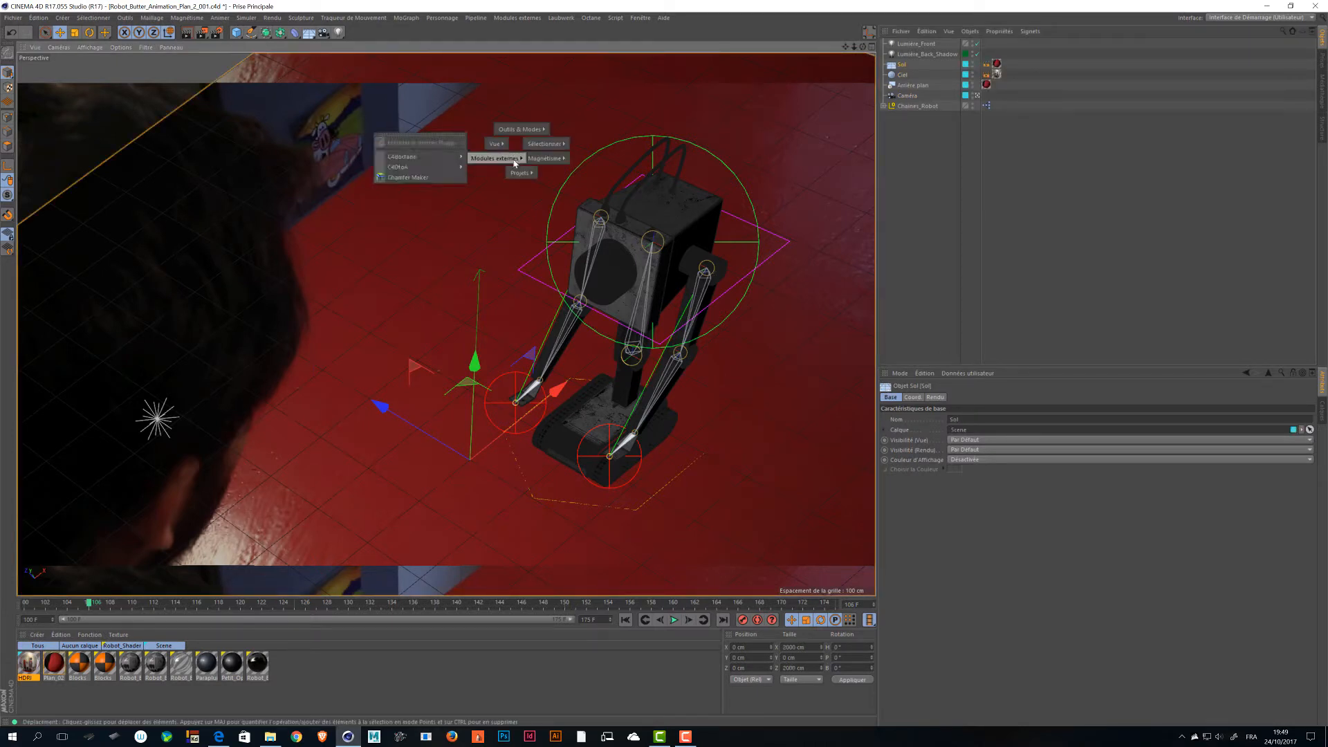
mouse_move(519, 173)
click(516, 198)
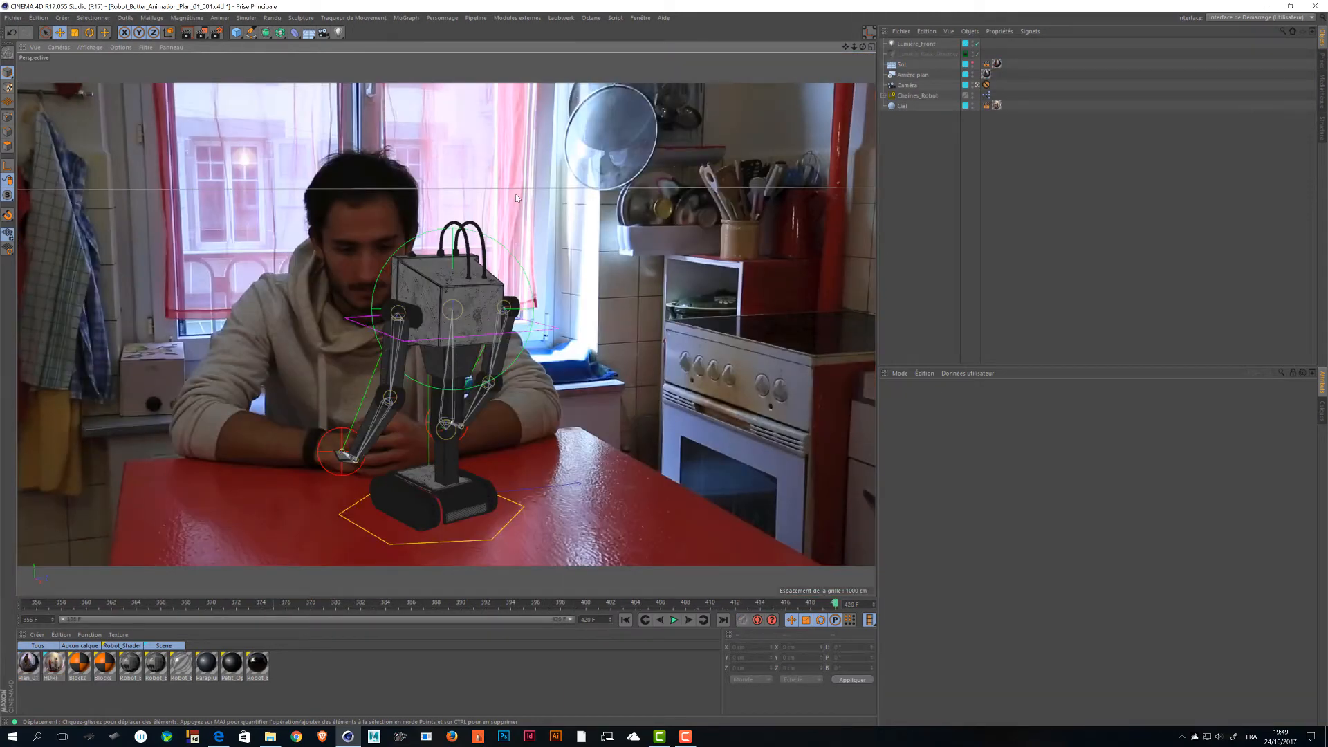
key(v)
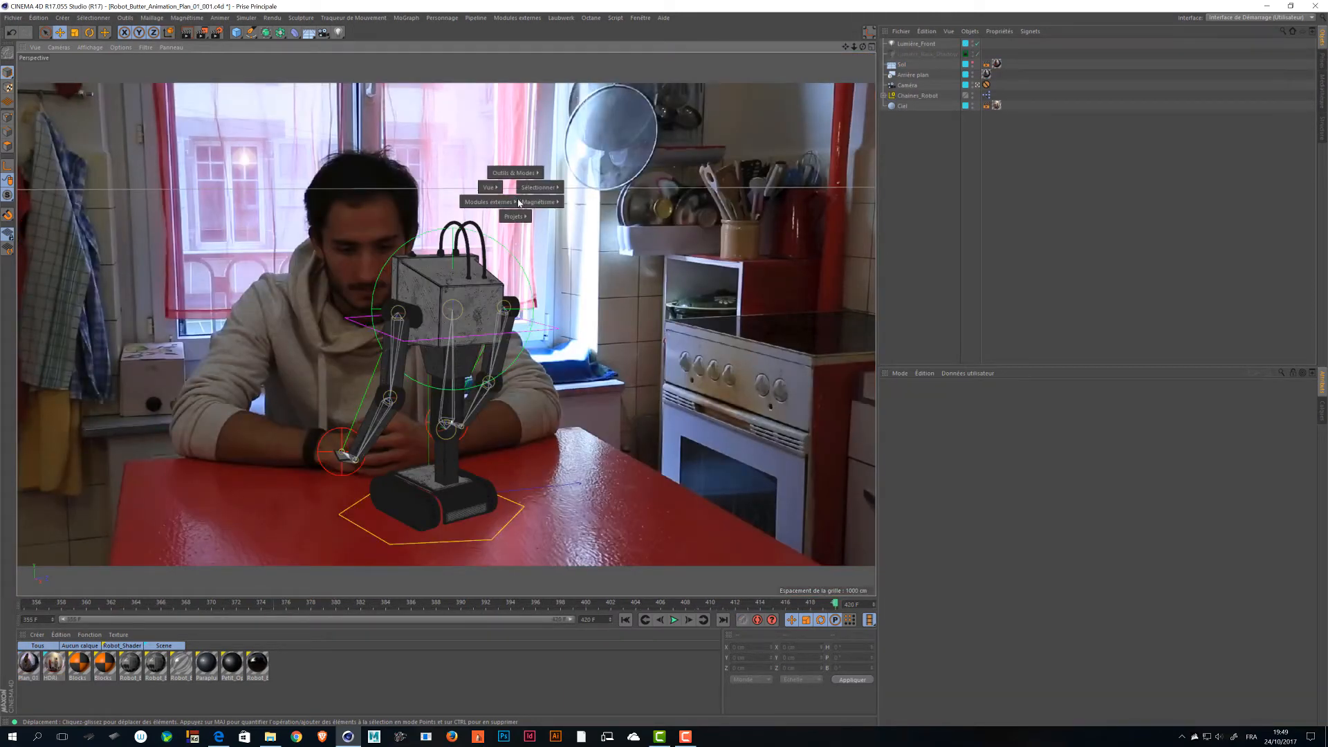
click(515, 228)
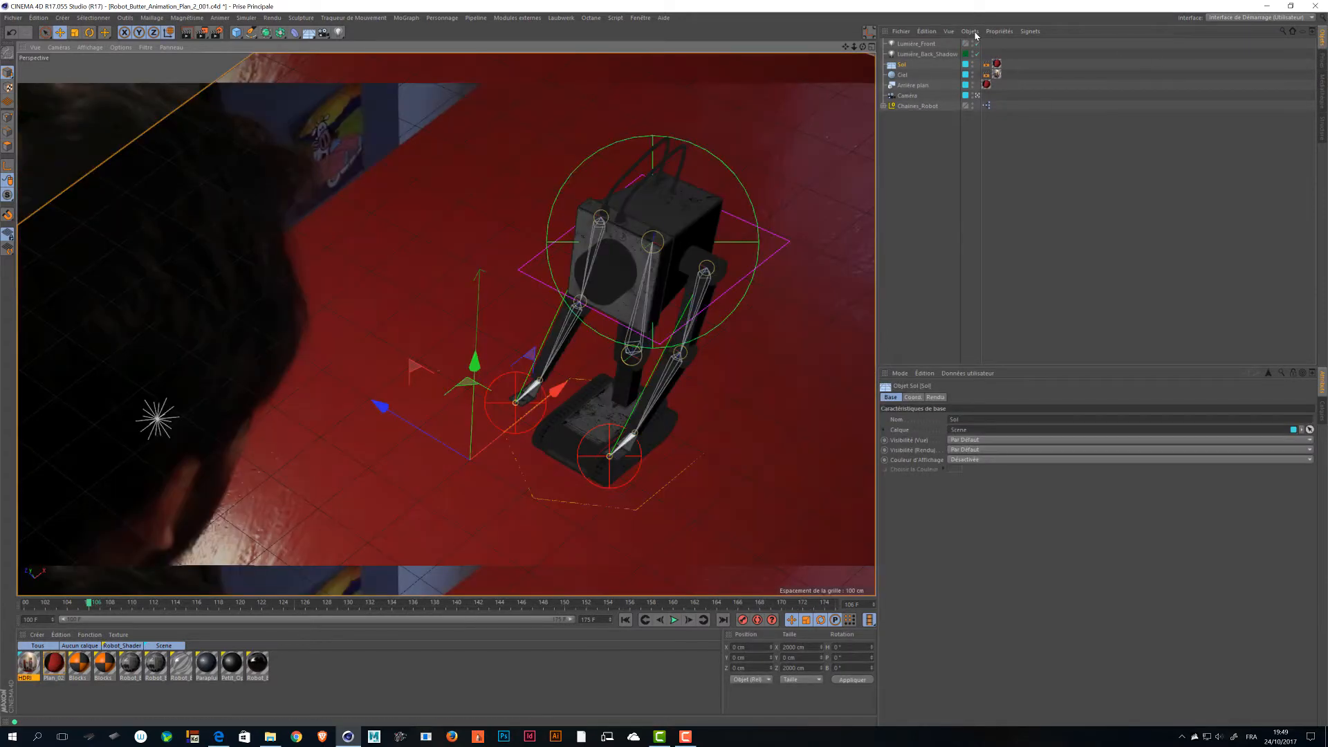
Assign the Lumière_Back_Shadow and Lumière_Front lights to the Scene layer, and clear the selection.
click(968, 56)
mouse_move(1038, 60)
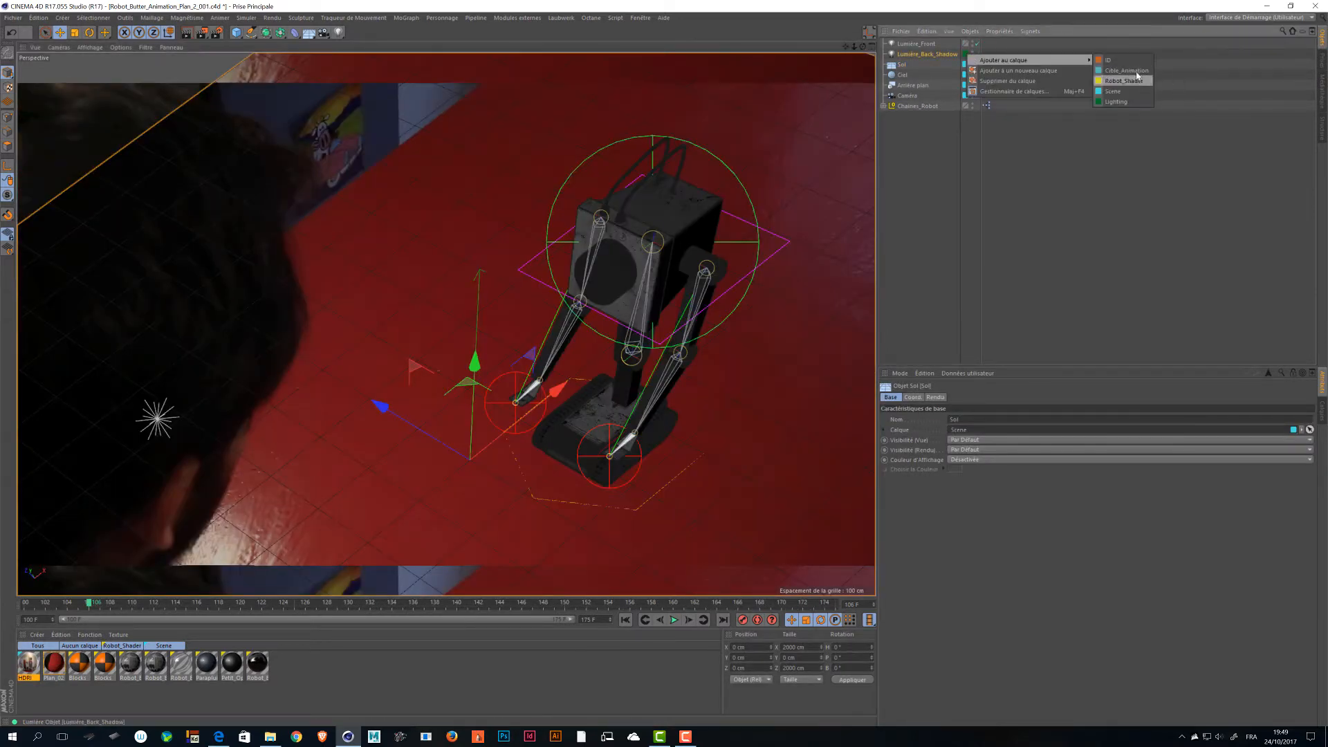
click(1124, 100)
click(966, 44)
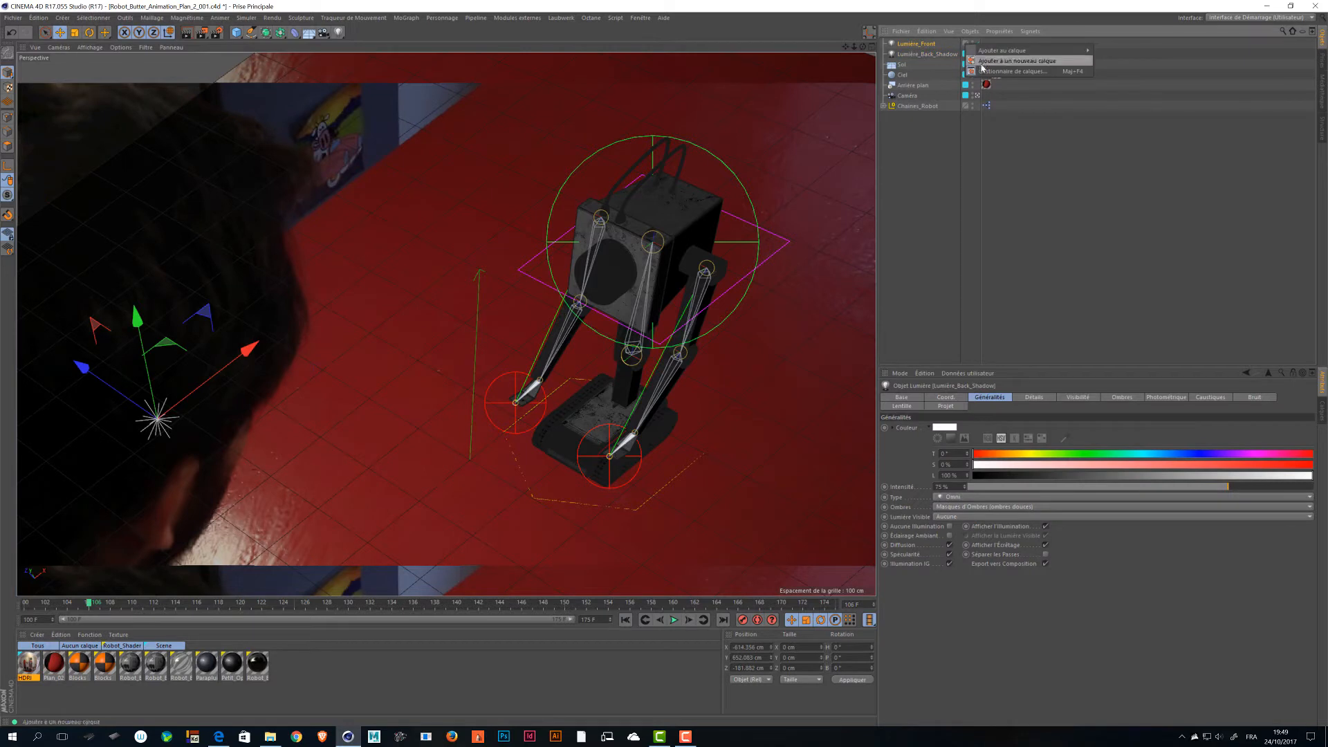
mouse_move(998, 54)
click(1128, 81)
click(1118, 336)
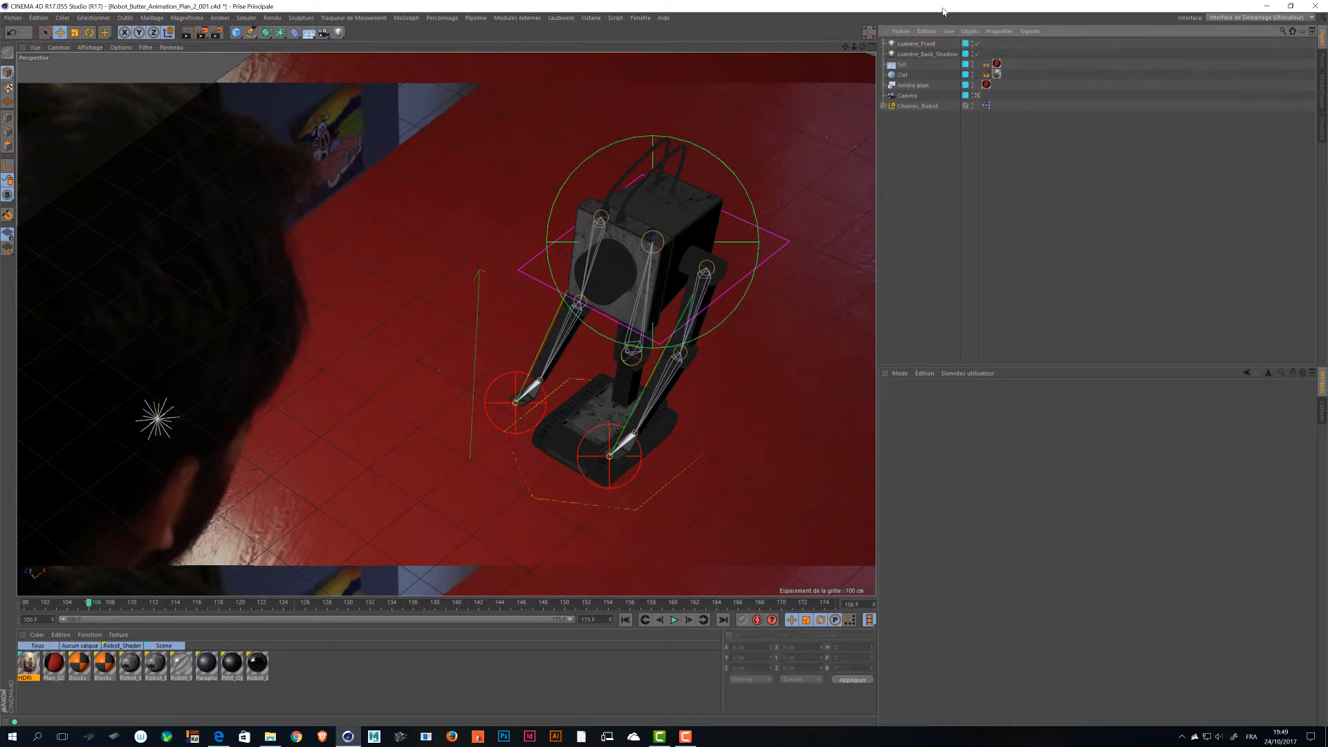
Lock the Scene layer in the layer manager and test selecting objects in the viewport.
click(1319, 404)
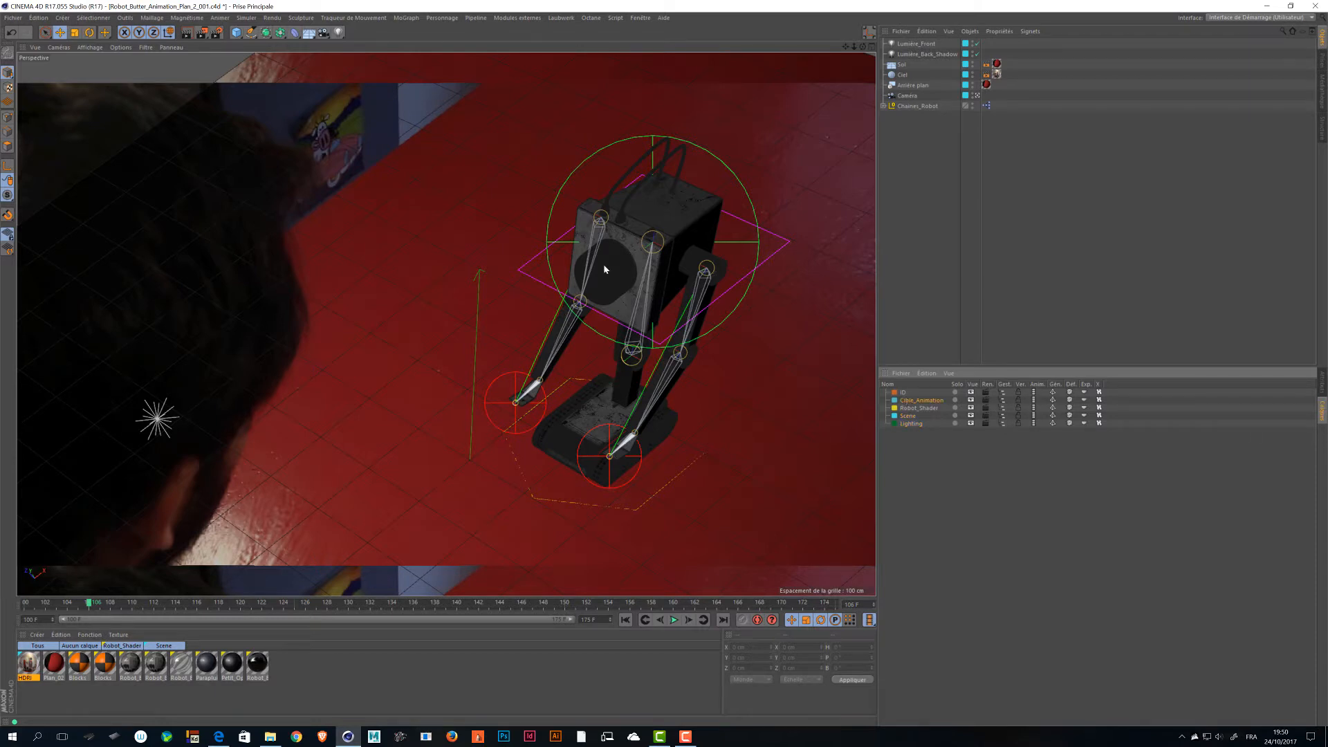
click(1018, 415)
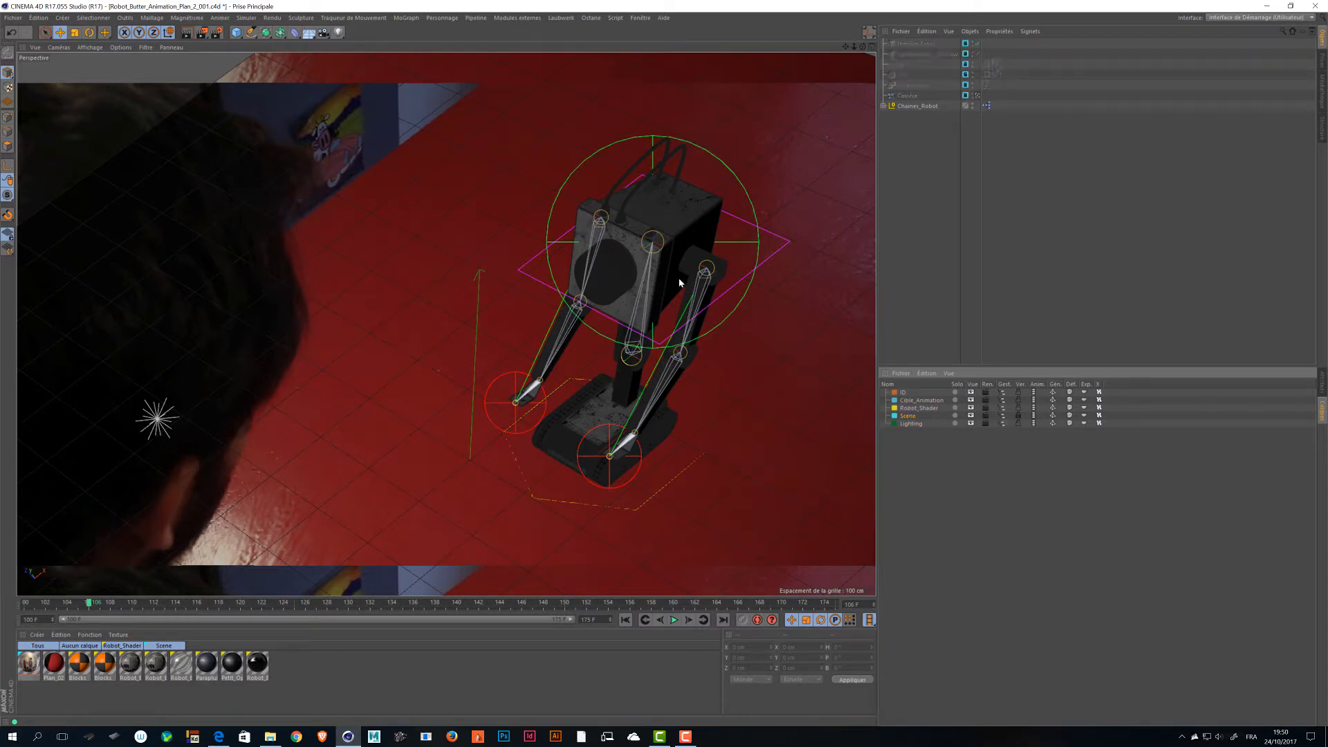
drag(1150, 220, 609, 69)
click(754, 432)
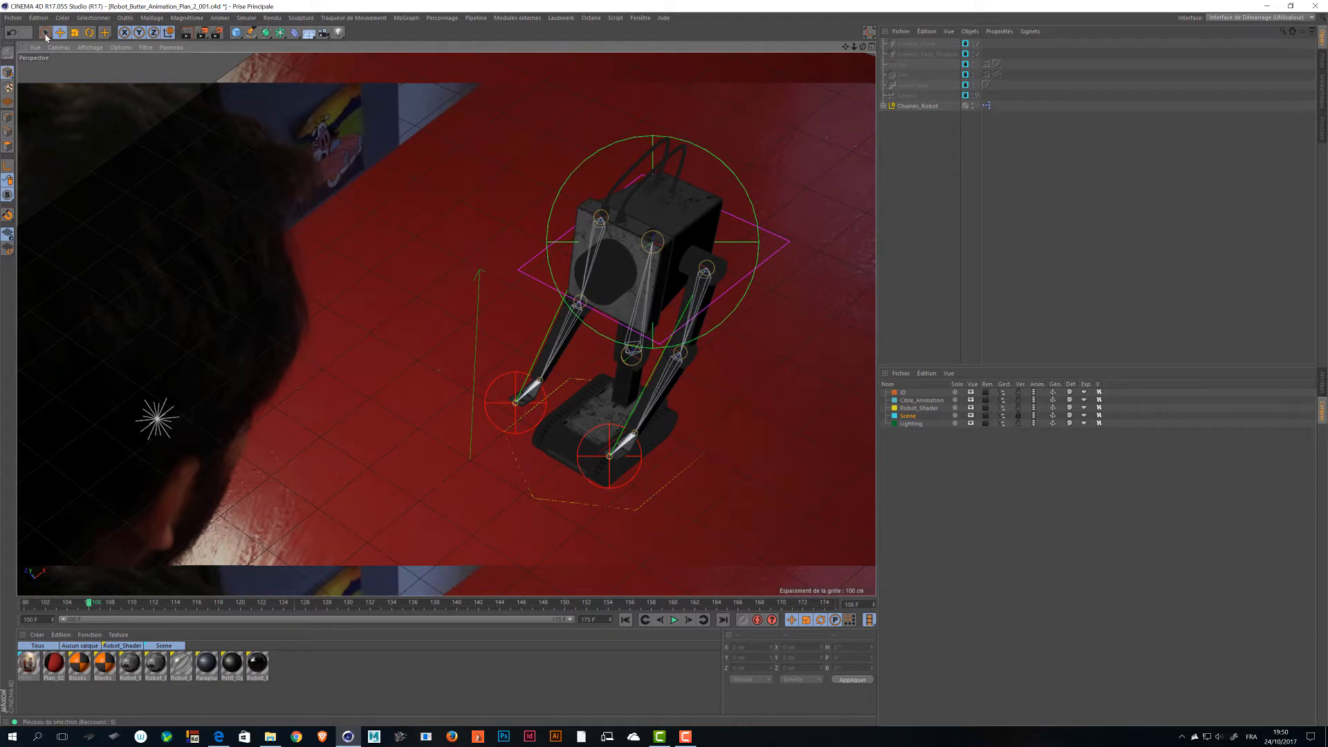
Expand the Chaines_Robot hierarchy and select the Main_Cible_D and Main_Cible_G hand controls with the Rectangle Selection tool.
drag(45, 32, 67, 66)
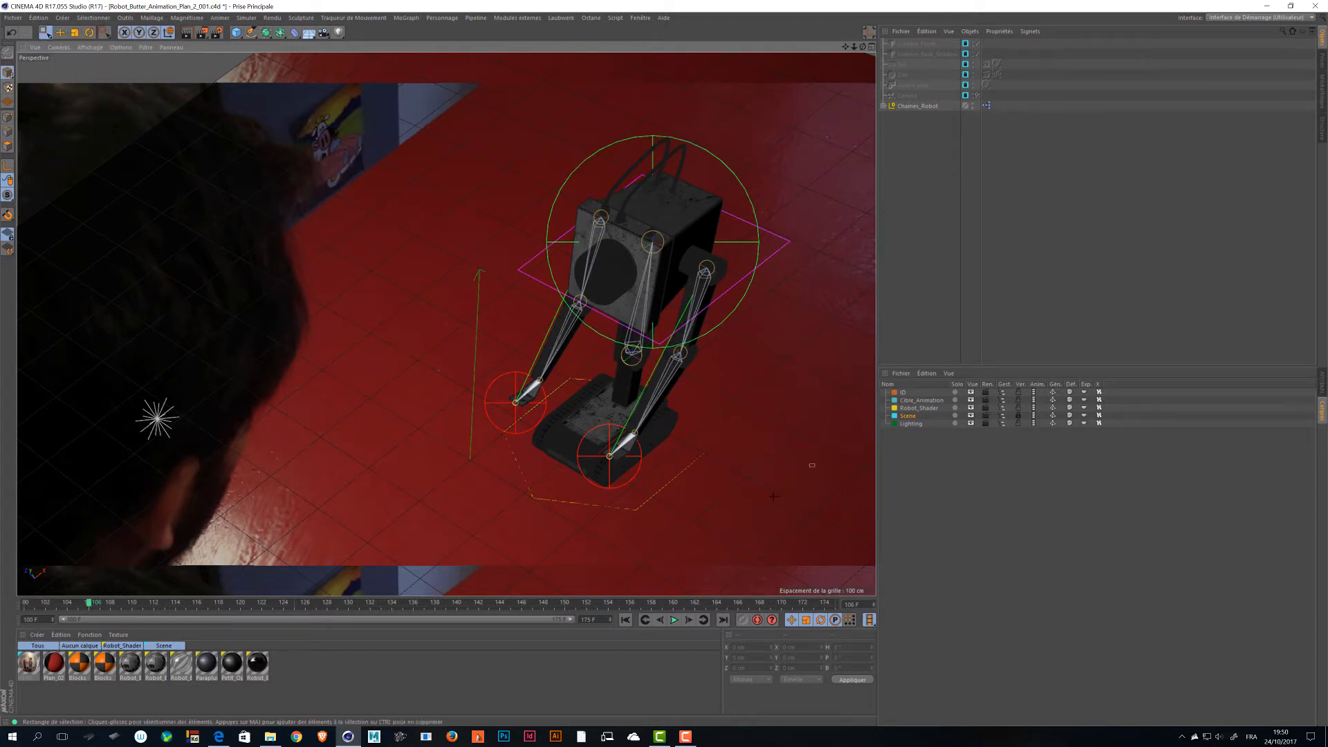
drag(764, 439, 699, 512)
click(884, 105)
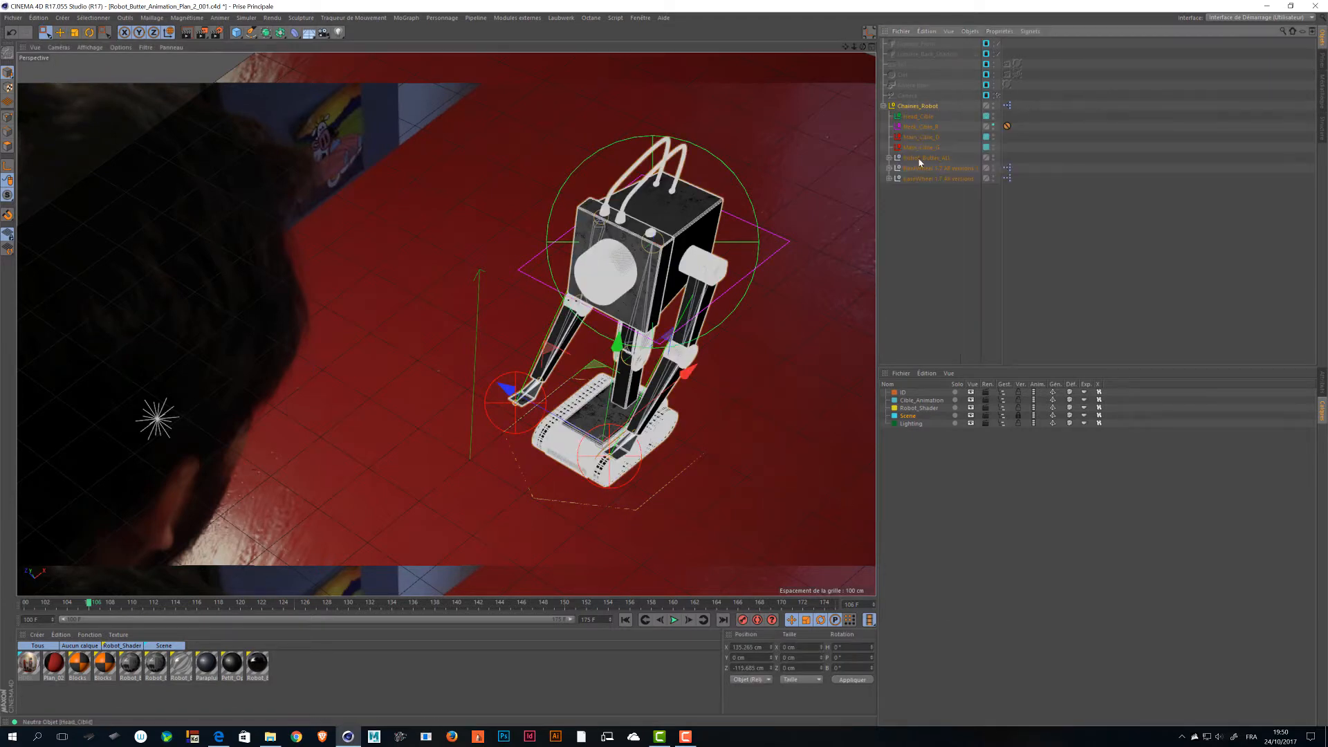
key(ctrl+z)
key(ctrl+z)
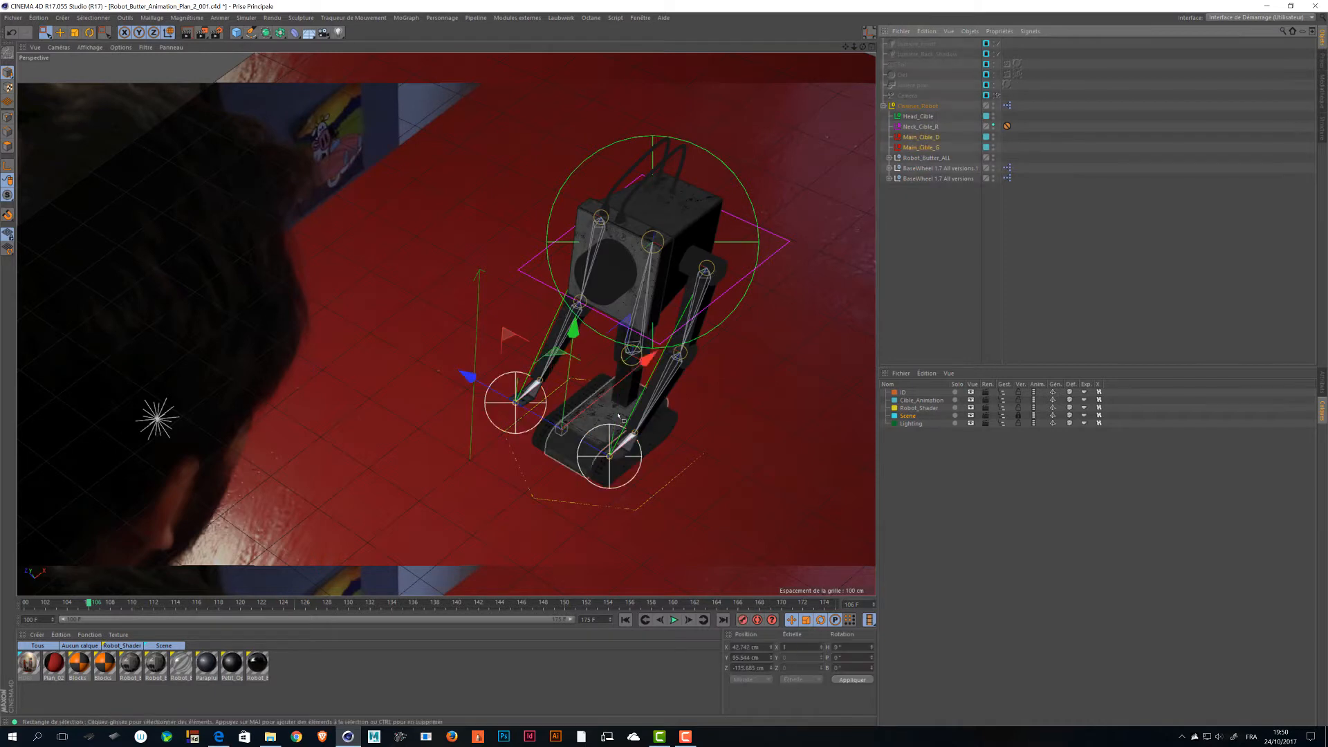
Switch to the four-view layout and move both hand controls in the front view to about X 119 cm, Y 72 cm.
click(871, 47)
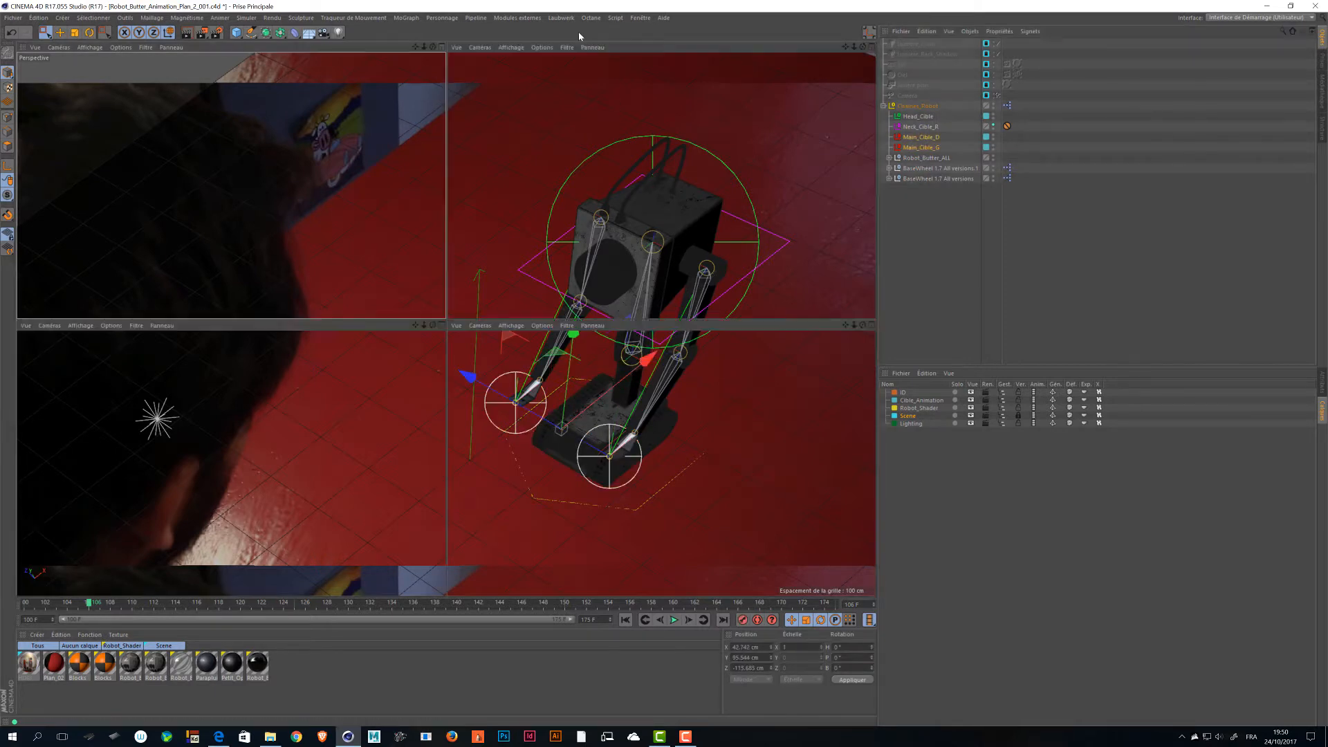
alt+right_drag(671, 463, 712, 464)
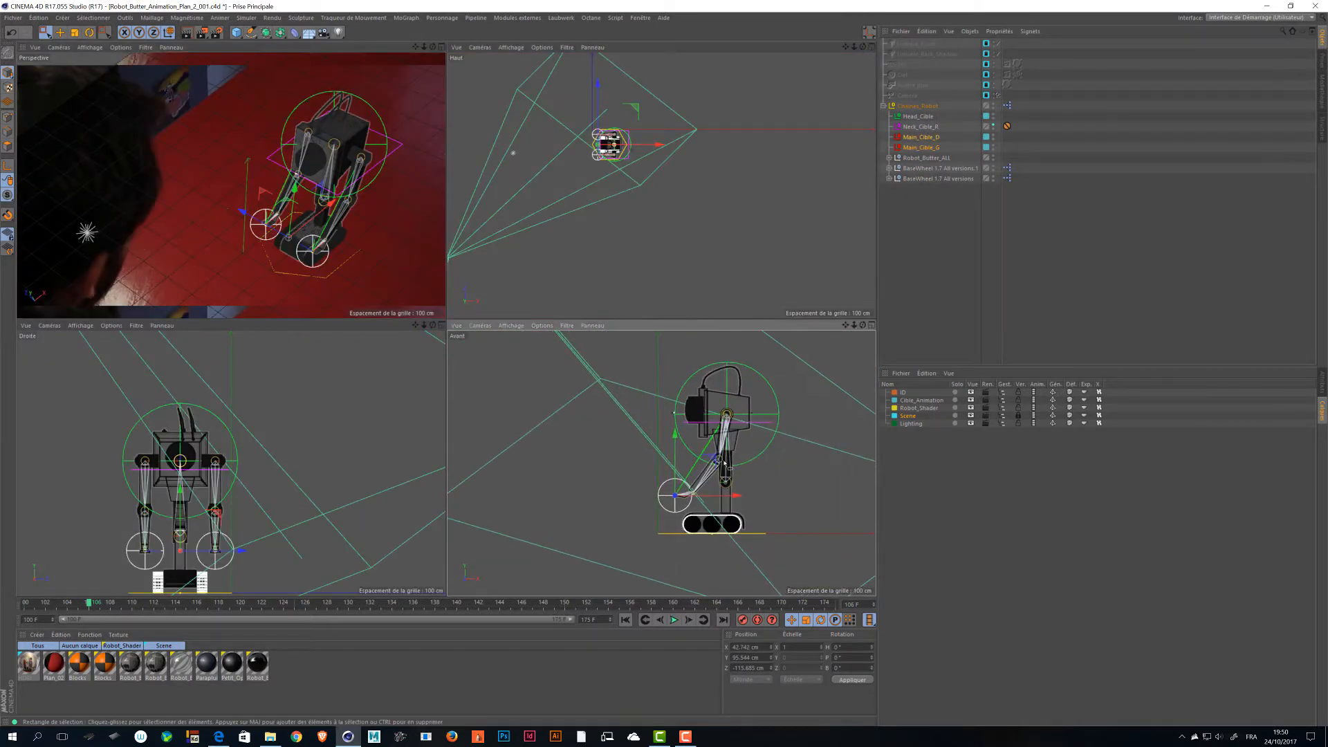
drag(712, 460, 742, 470)
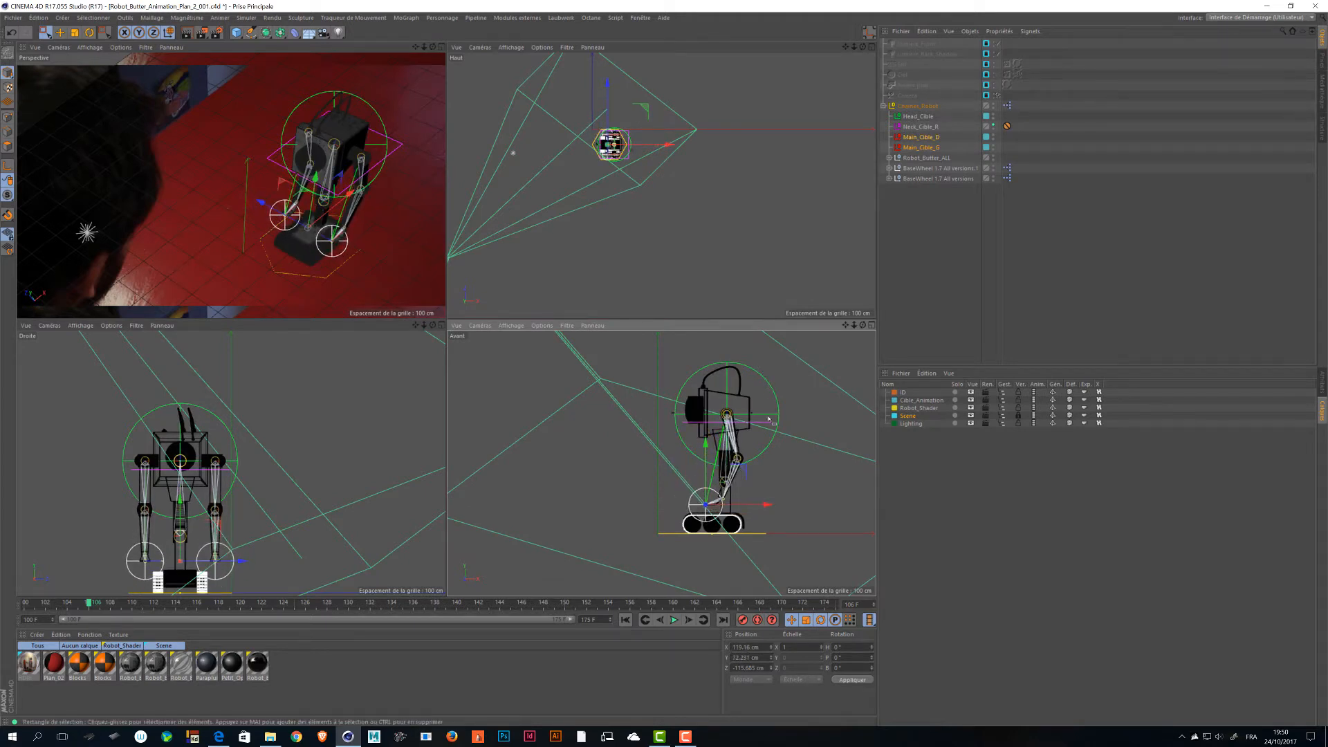
Move the Head_Cible control backward and slightly down in the front view, and select the Neck_Cible_B control.
click(765, 396)
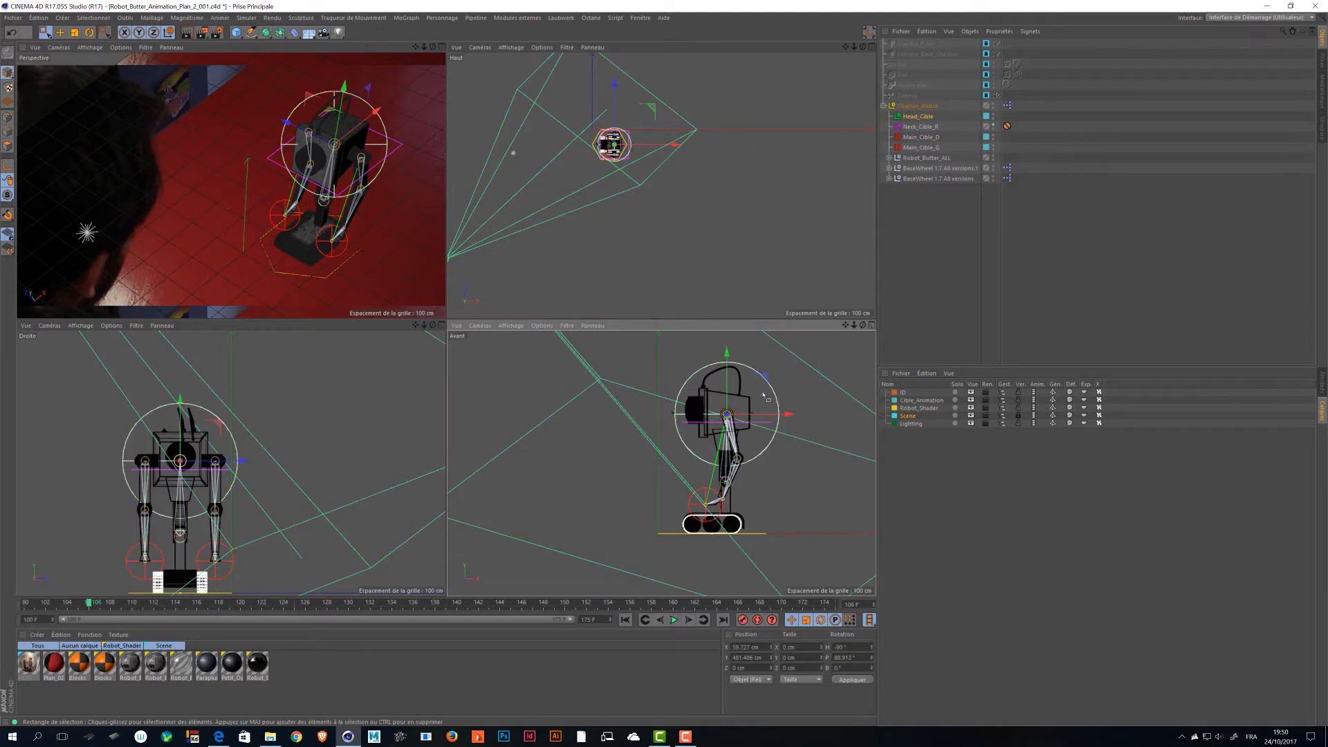
drag(764, 396, 789, 386)
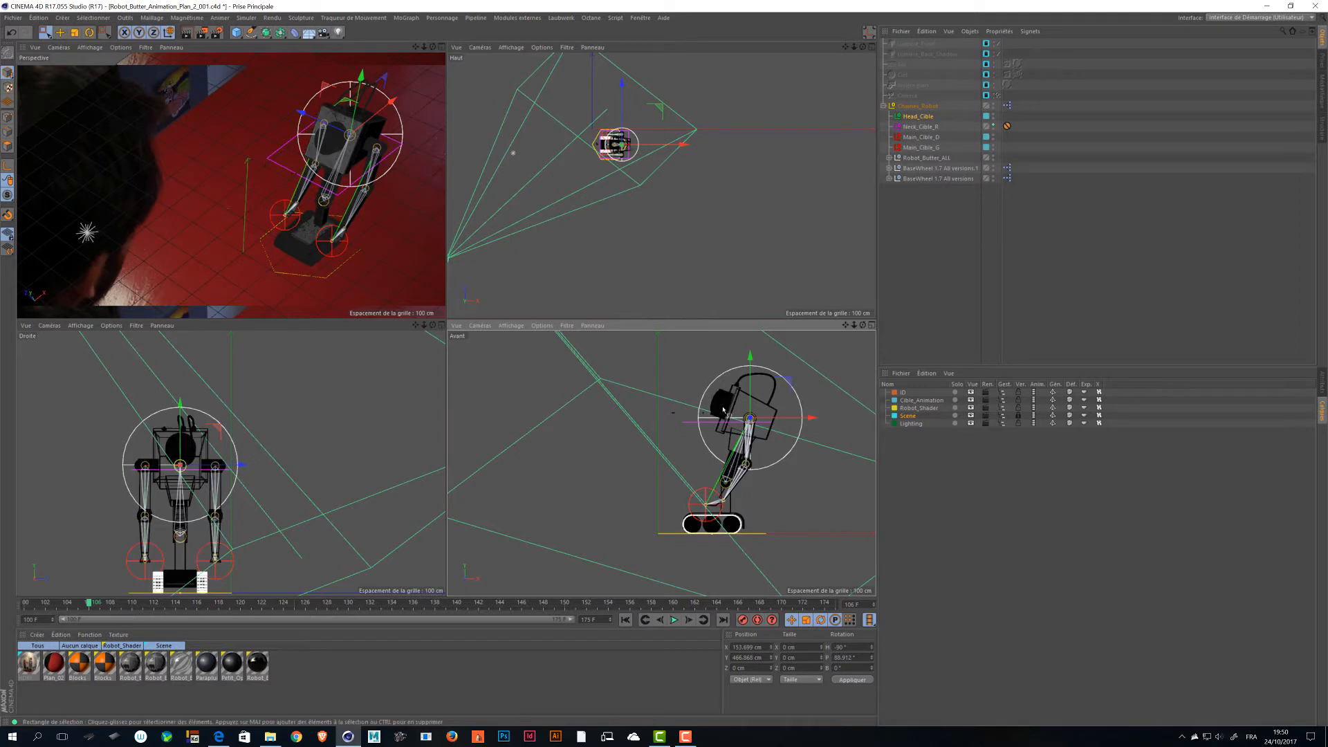
click(698, 424)
Move the whole Chaines_Robot rig in the negative X direction in the front view, and return to the full-size perspective view.
click(760, 534)
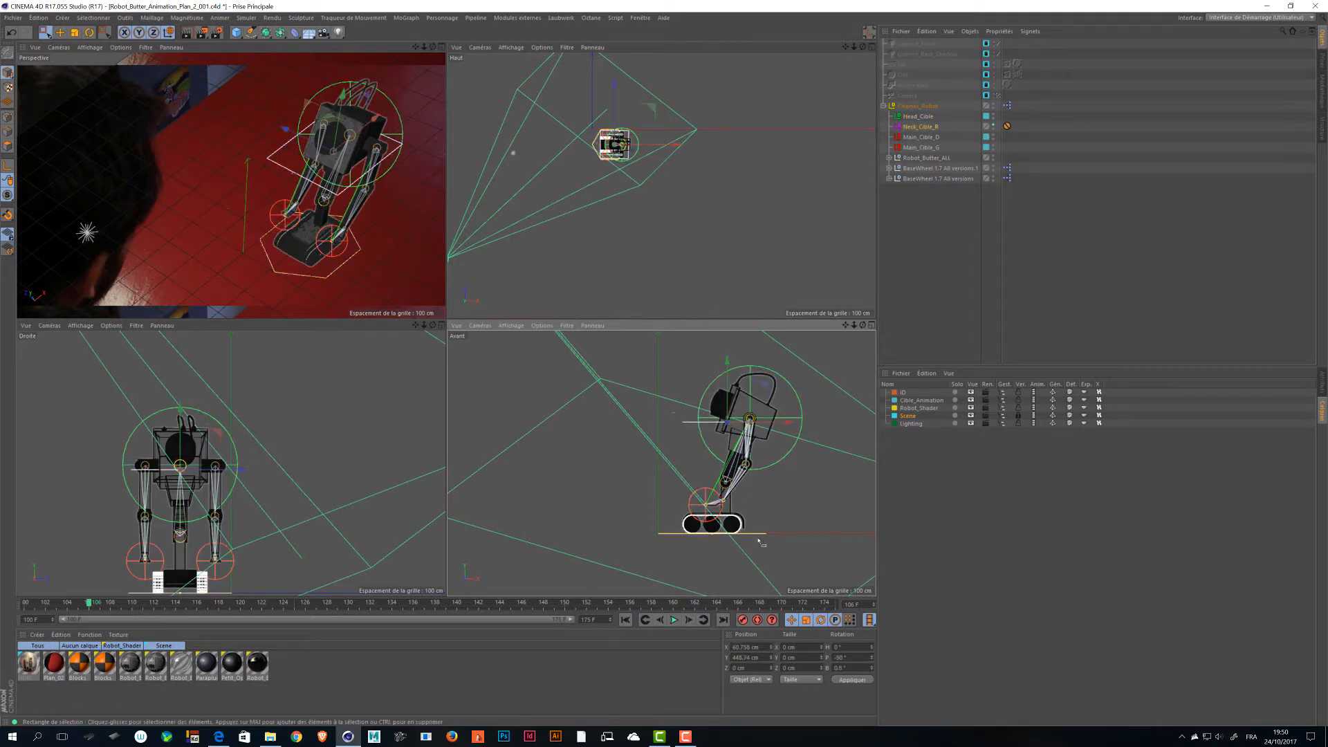
drag(777, 536, 738, 539)
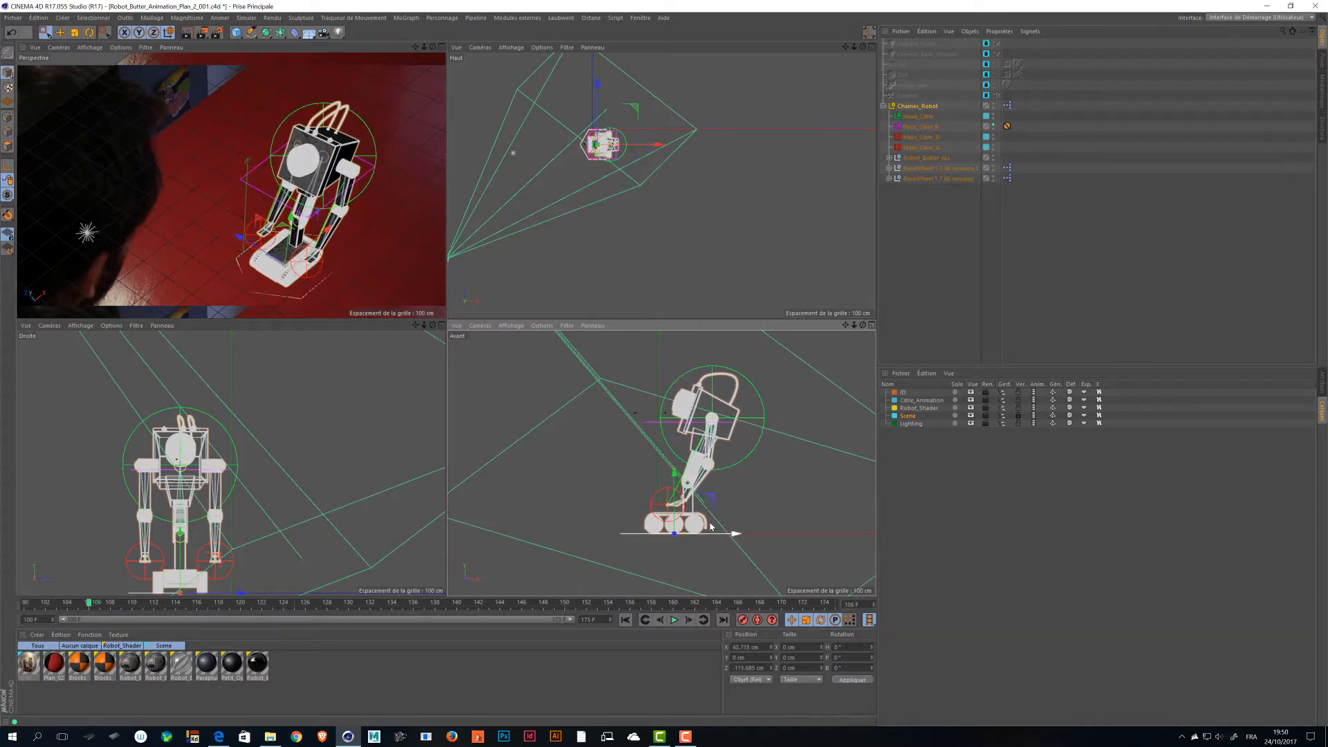
click(441, 47)
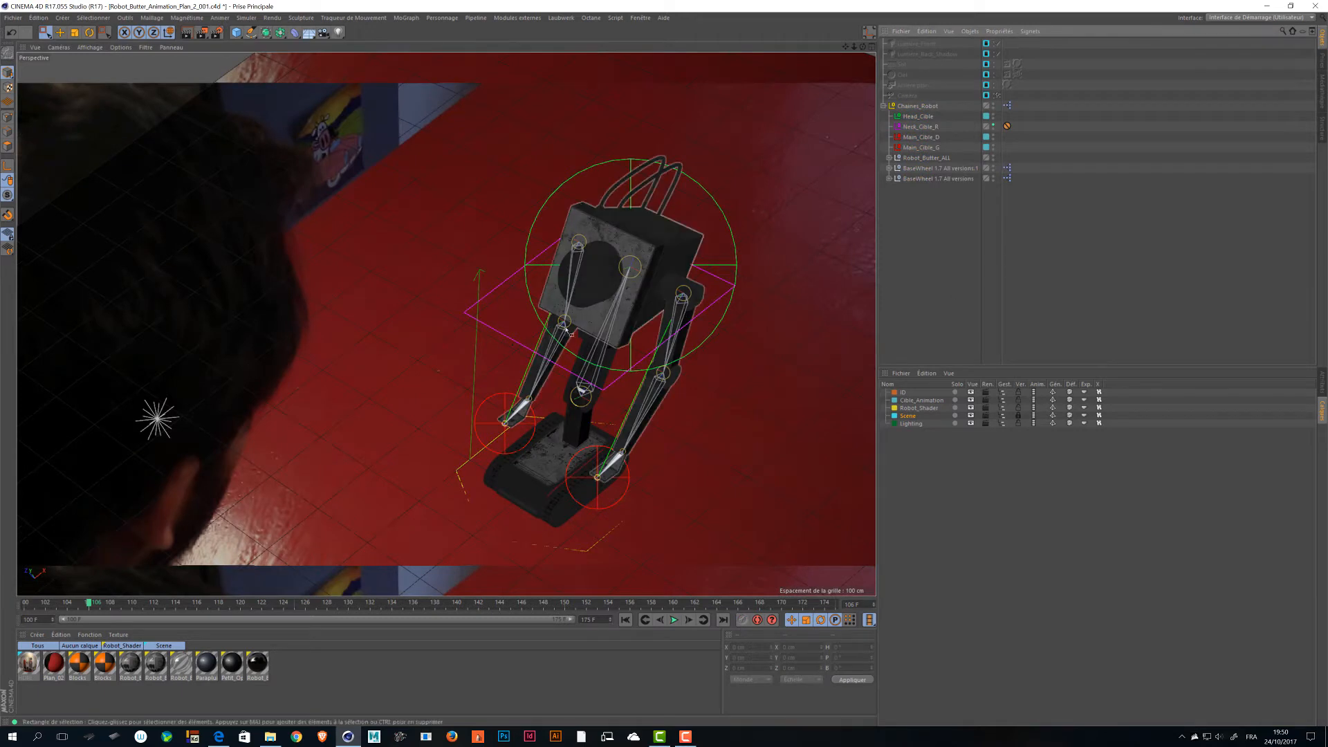
Turn off ambient occlusion and global illumination in the render settings.
click(216, 33)
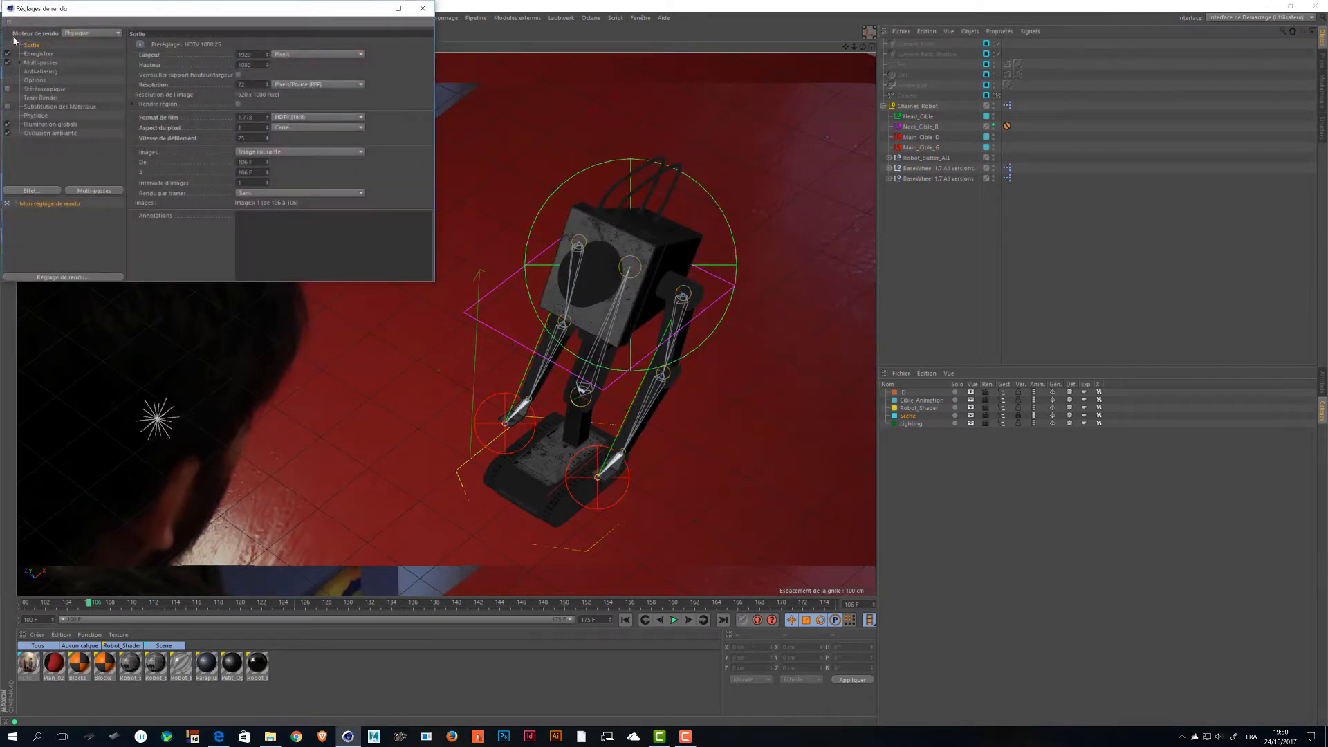
click(38, 115)
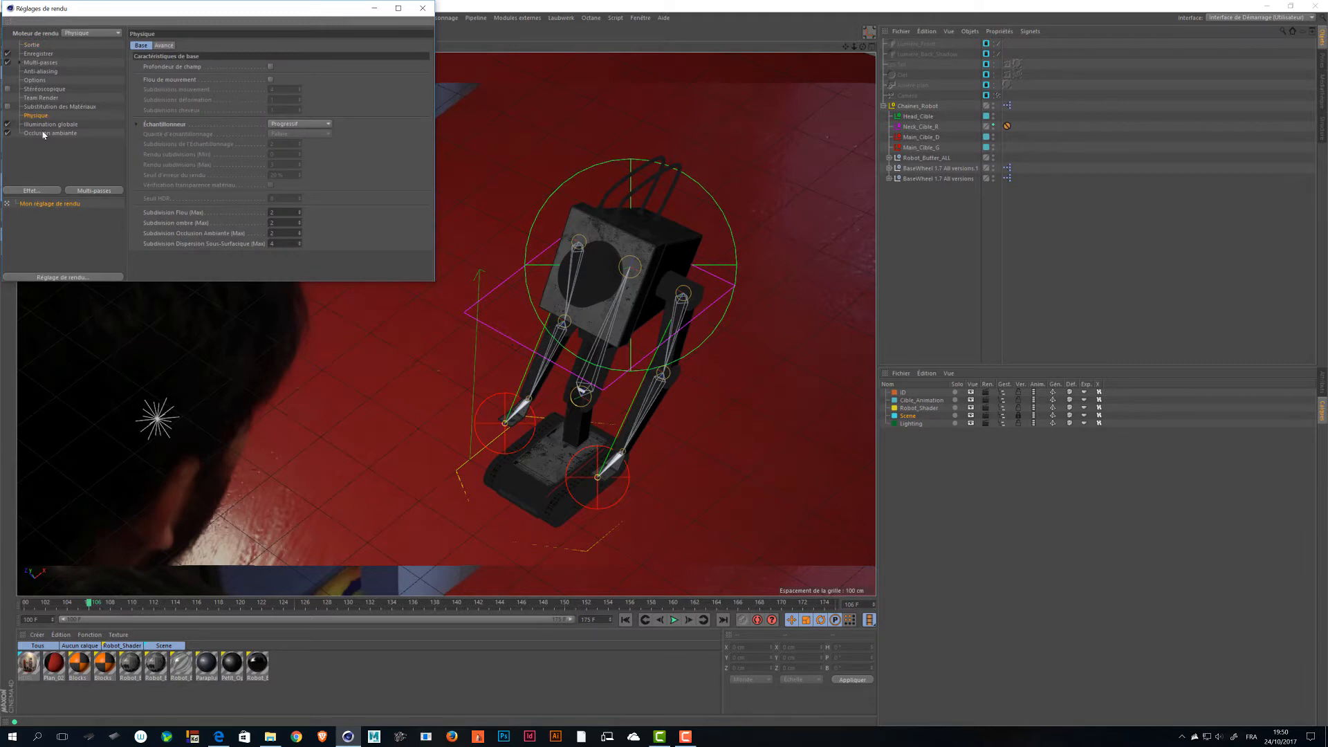
click(43, 134)
click(42, 124)
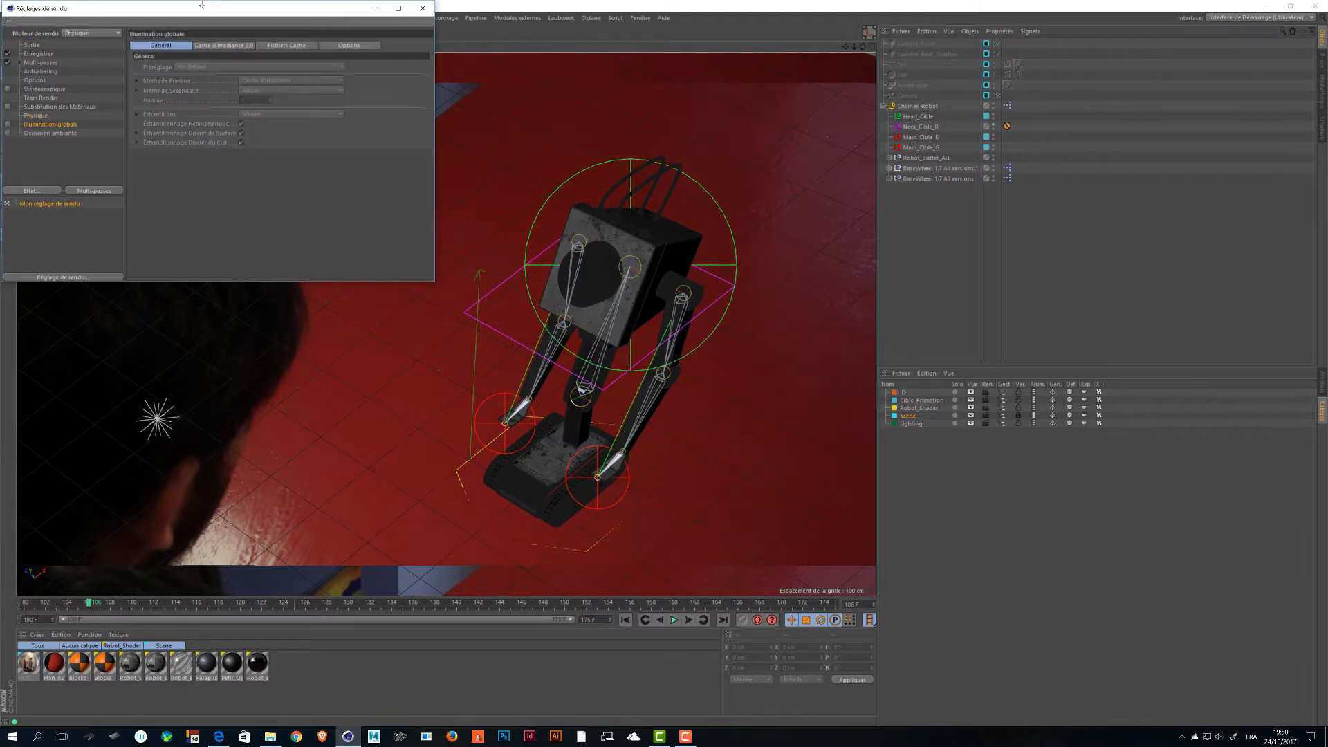
Close the render settings, shorten the perspective view so its frame fills the width, and render the active view.
click(423, 7)
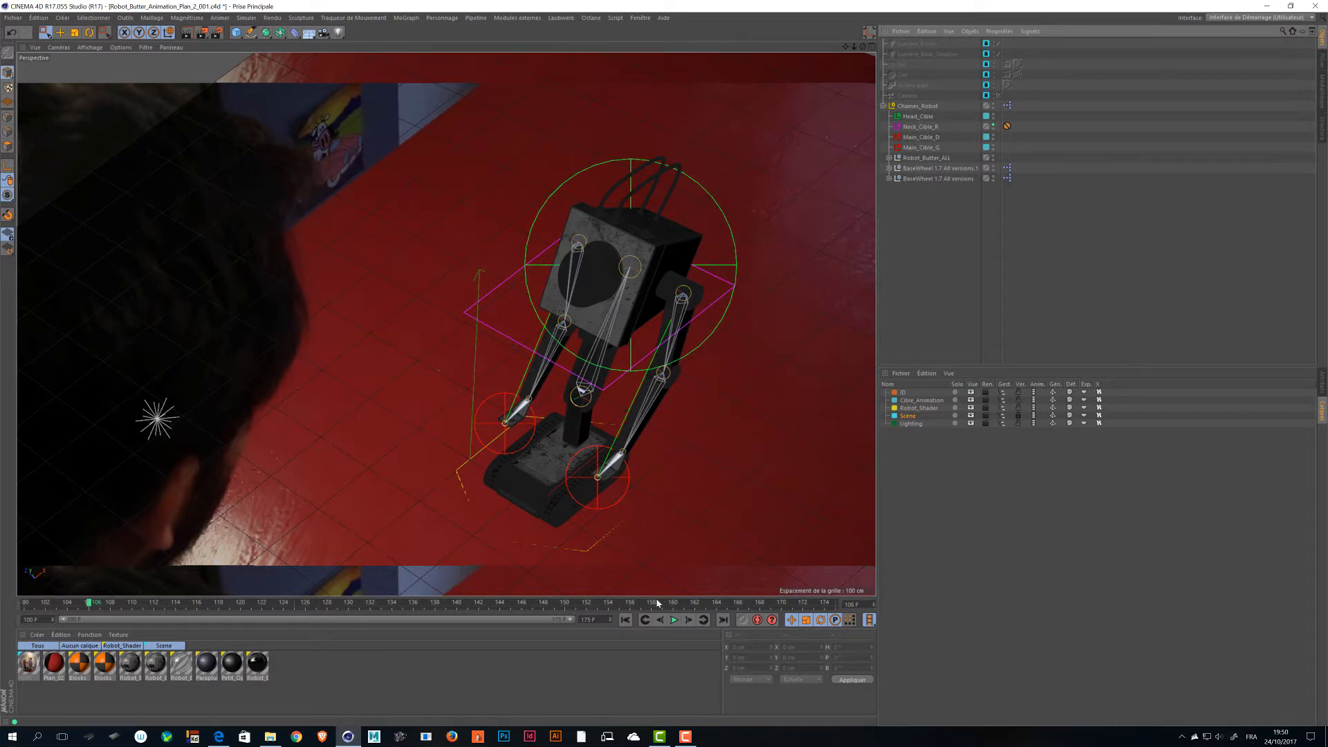
drag(659, 595, 673, 519)
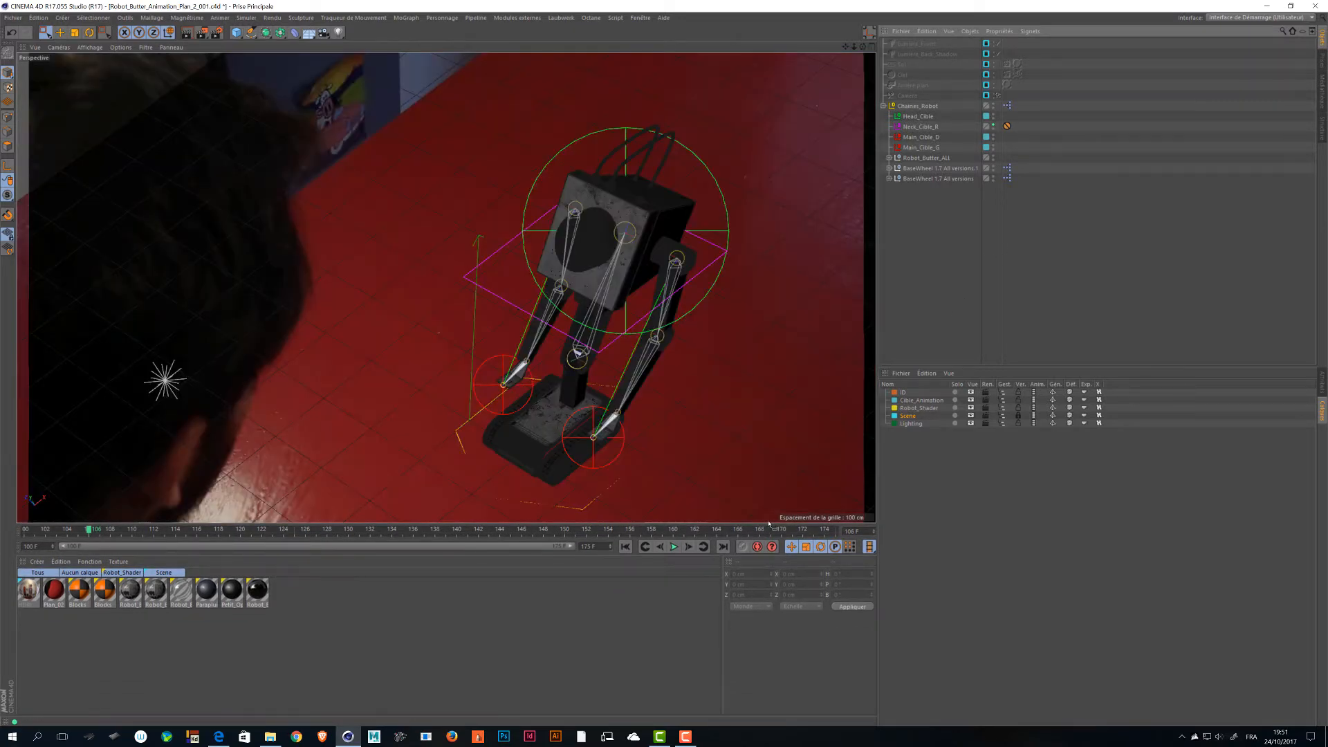
drag(769, 524, 771, 536)
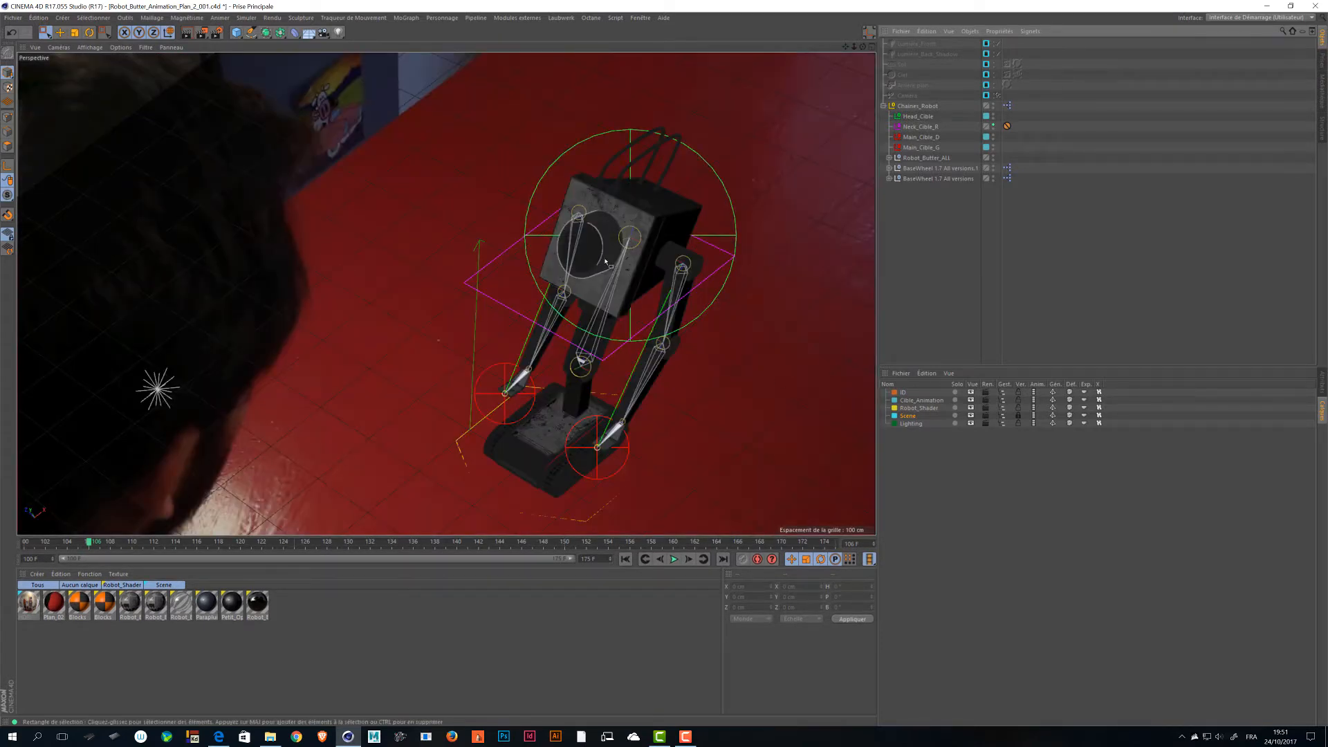
key(ctrl+r)
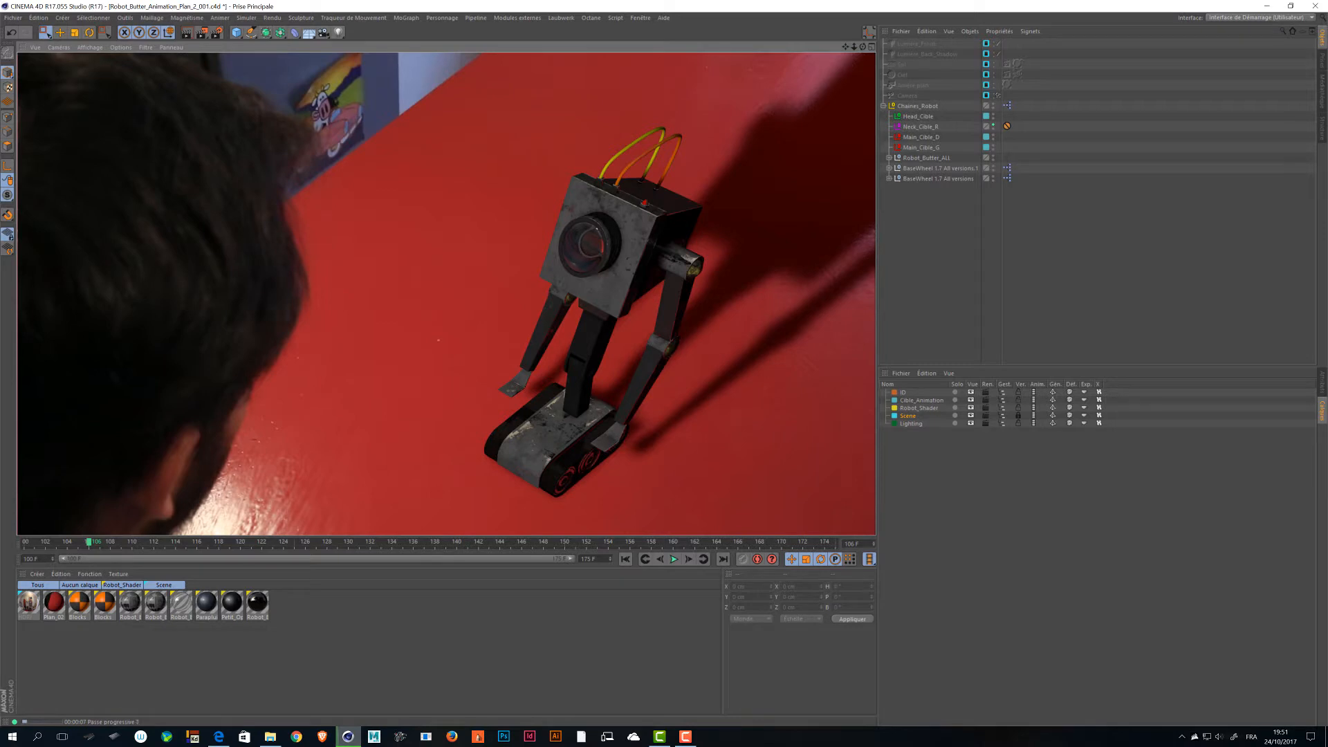
Render the view with global illumination and ambient occlusion turned back on for comparison, and switch both effects off again.
drag(1327, 59, 1044, 117)
click(822, 231)
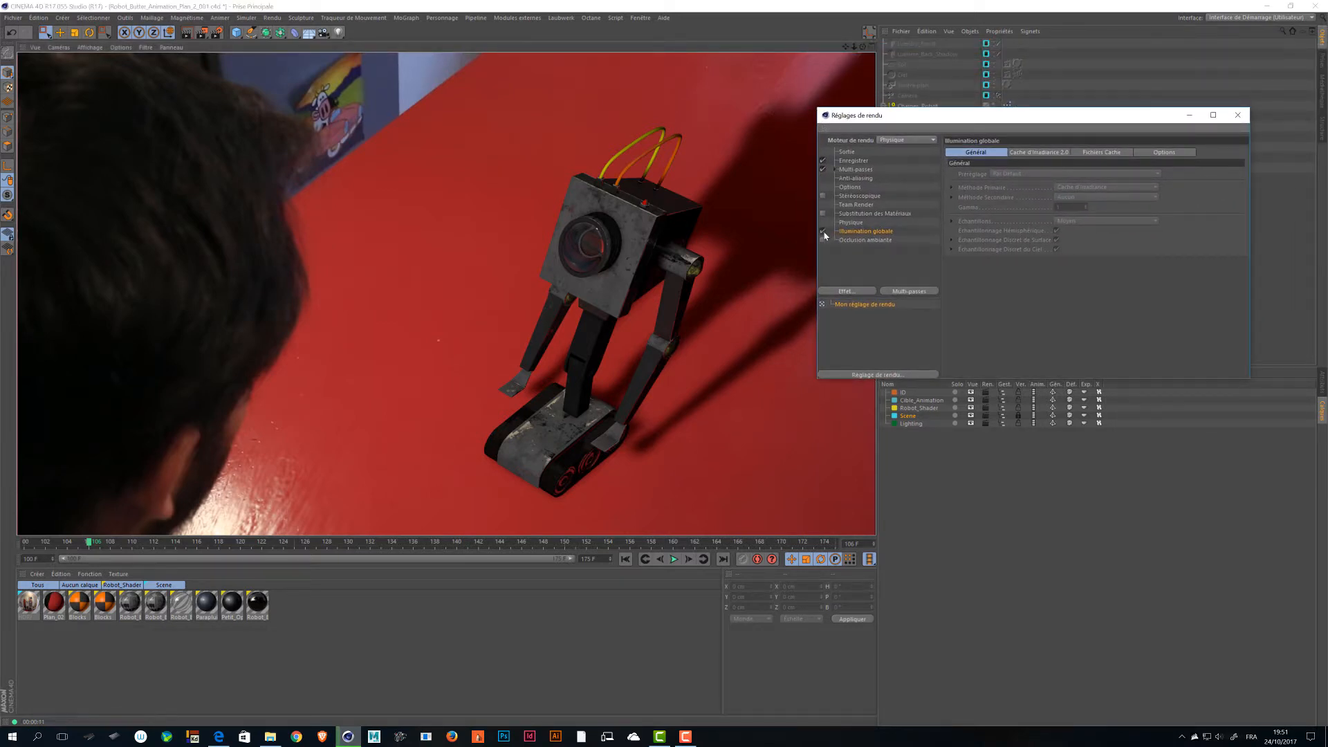
drag(908, 123, 1040, 318)
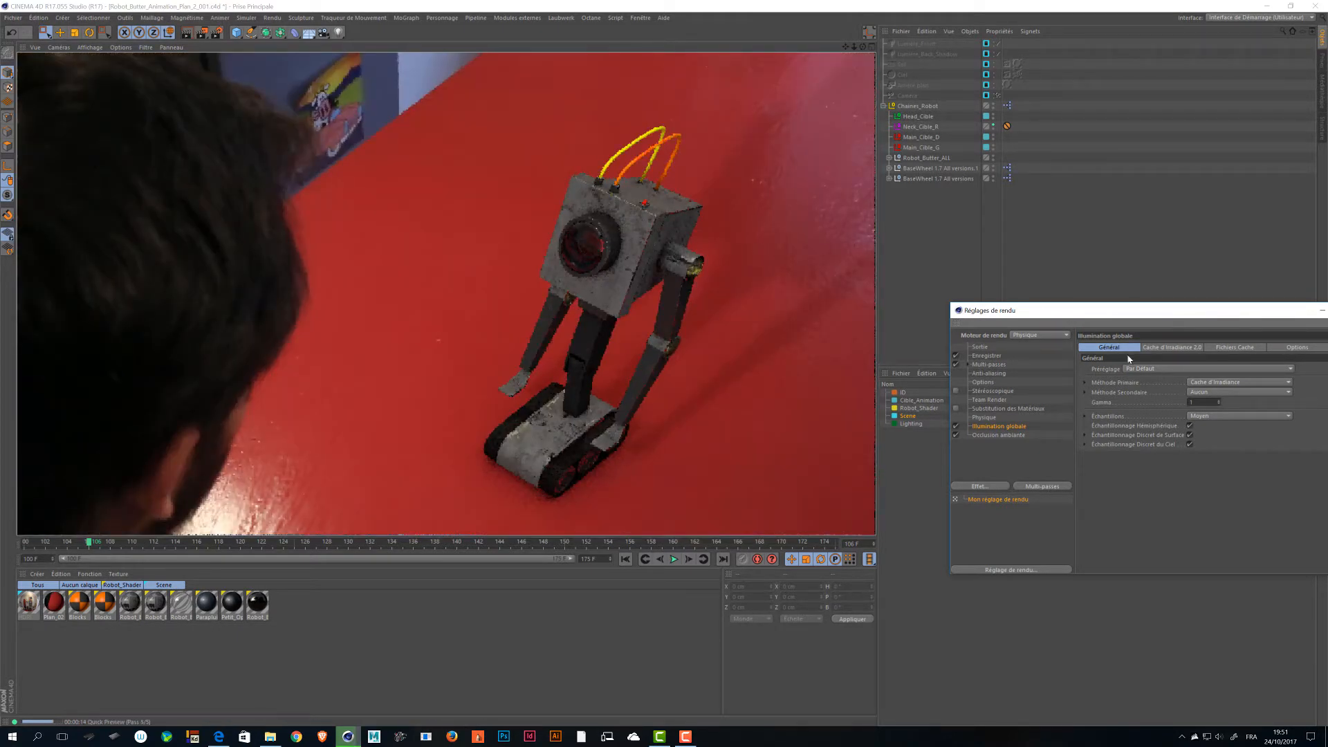
click(956, 427)
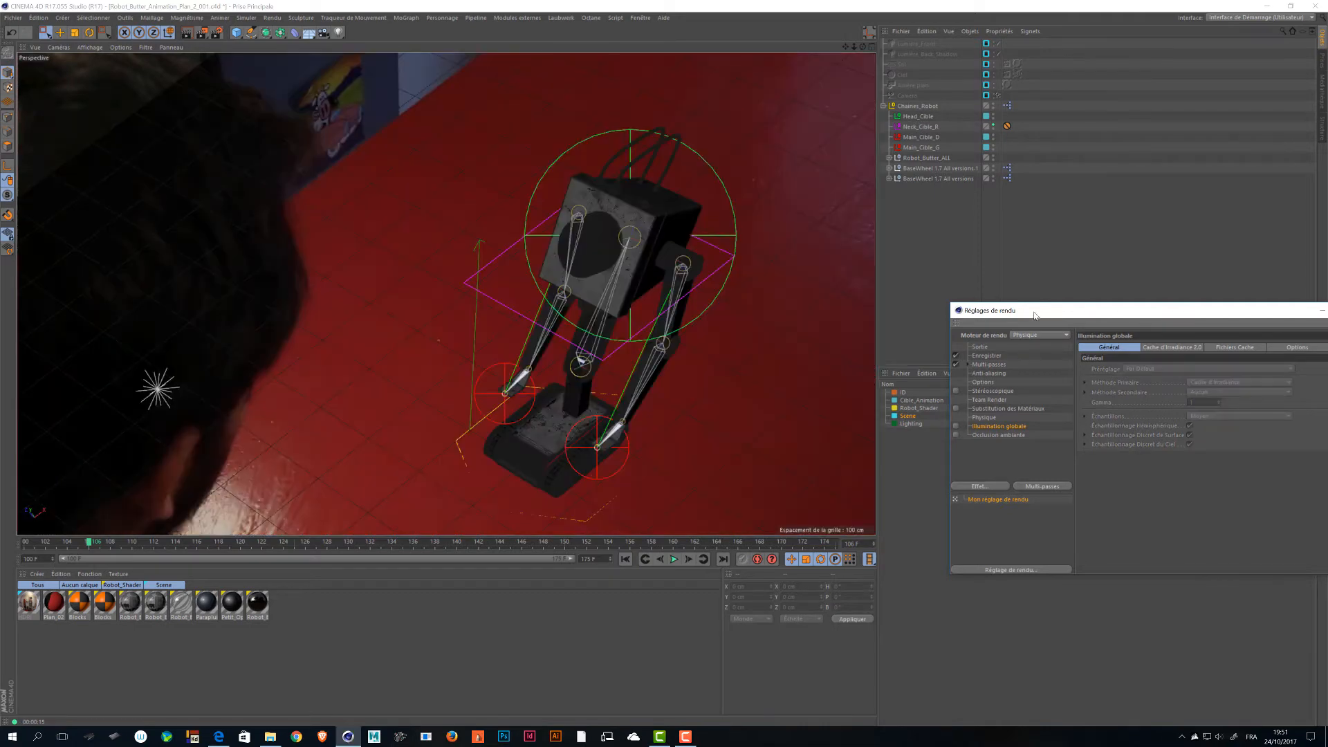
drag(1034, 312, 828, 311)
click(1159, 311)
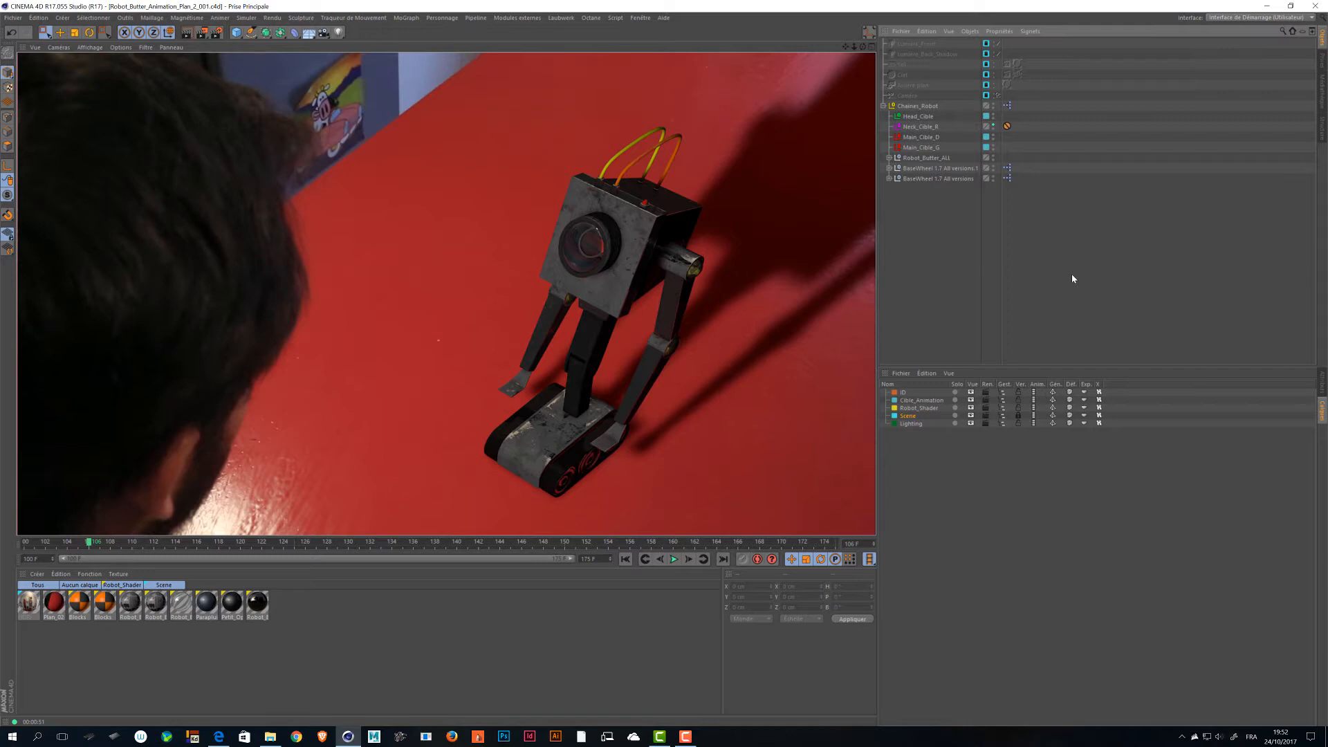
Review the robot's motion in the Robot_Butter_Animation_Plan_01_001 project up to its last frames, and return to the Plan_2_001 project.
key(v)
click(1035, 319)
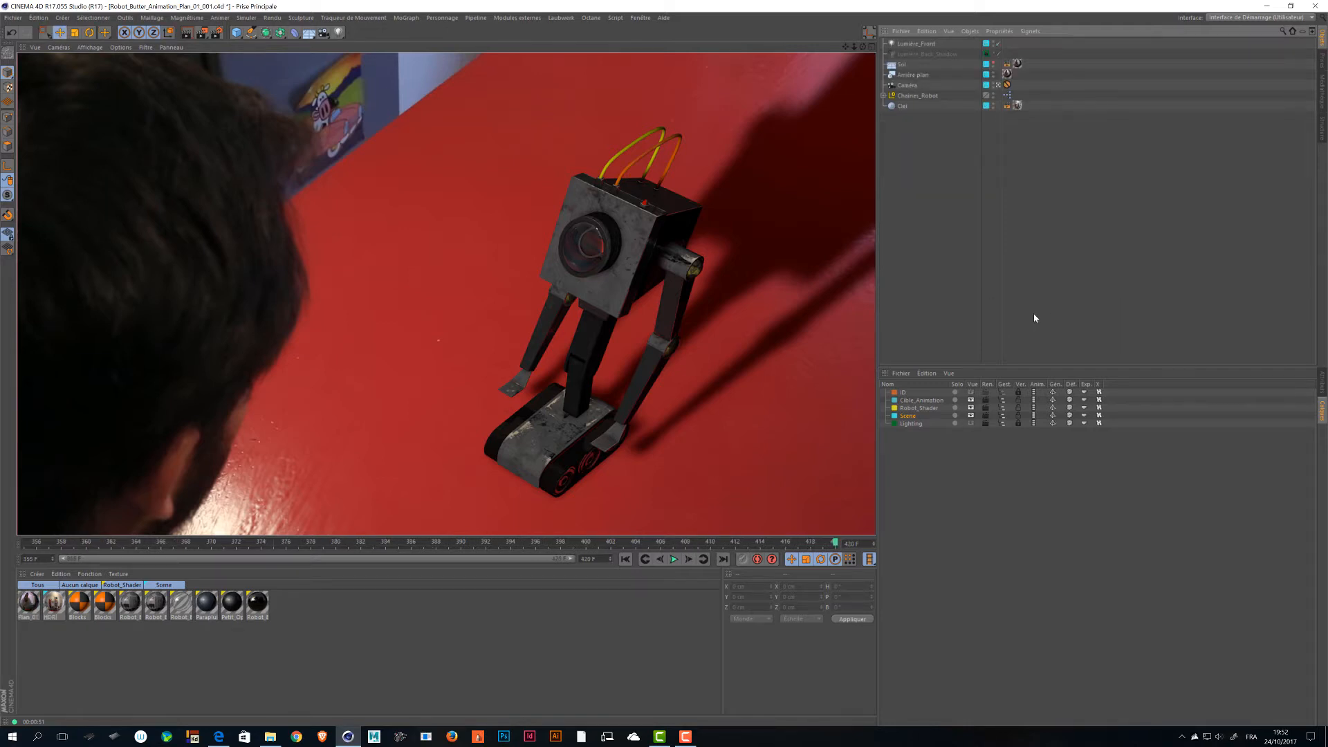
click(105, 547)
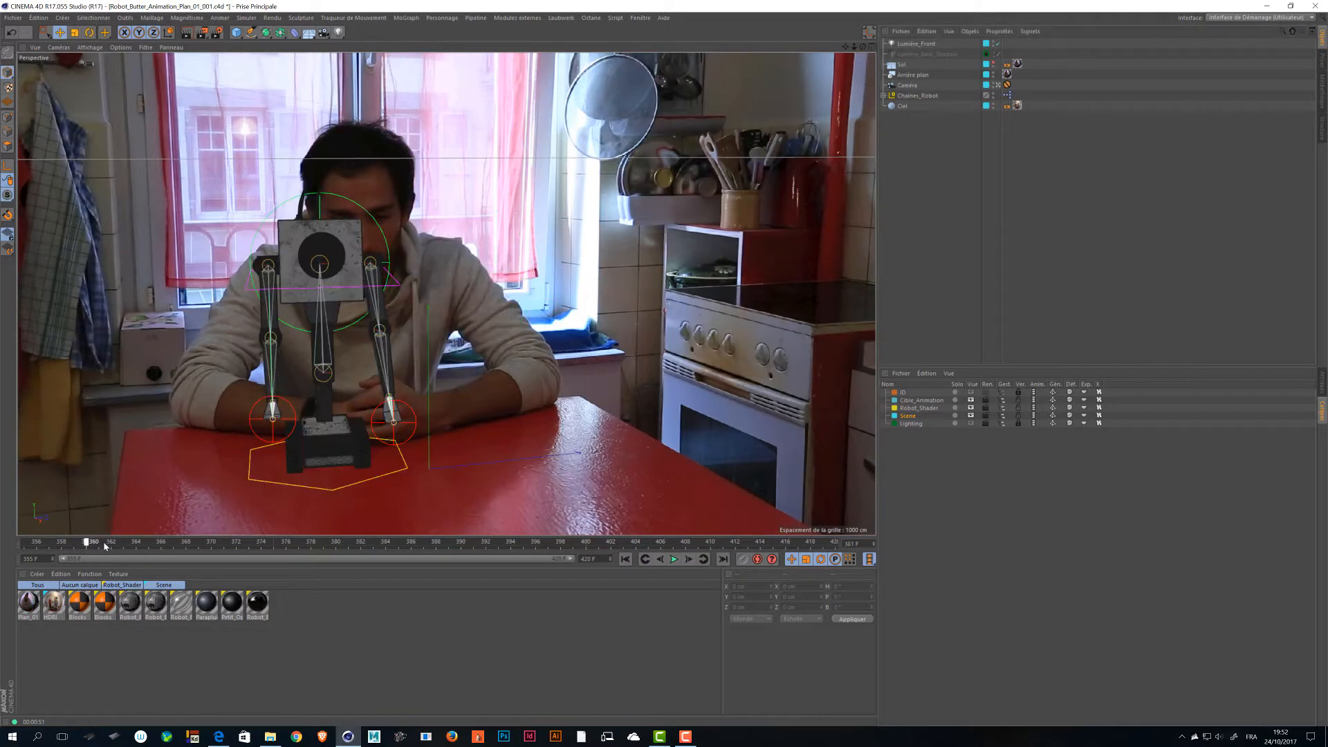
drag(105, 547, 674, 562)
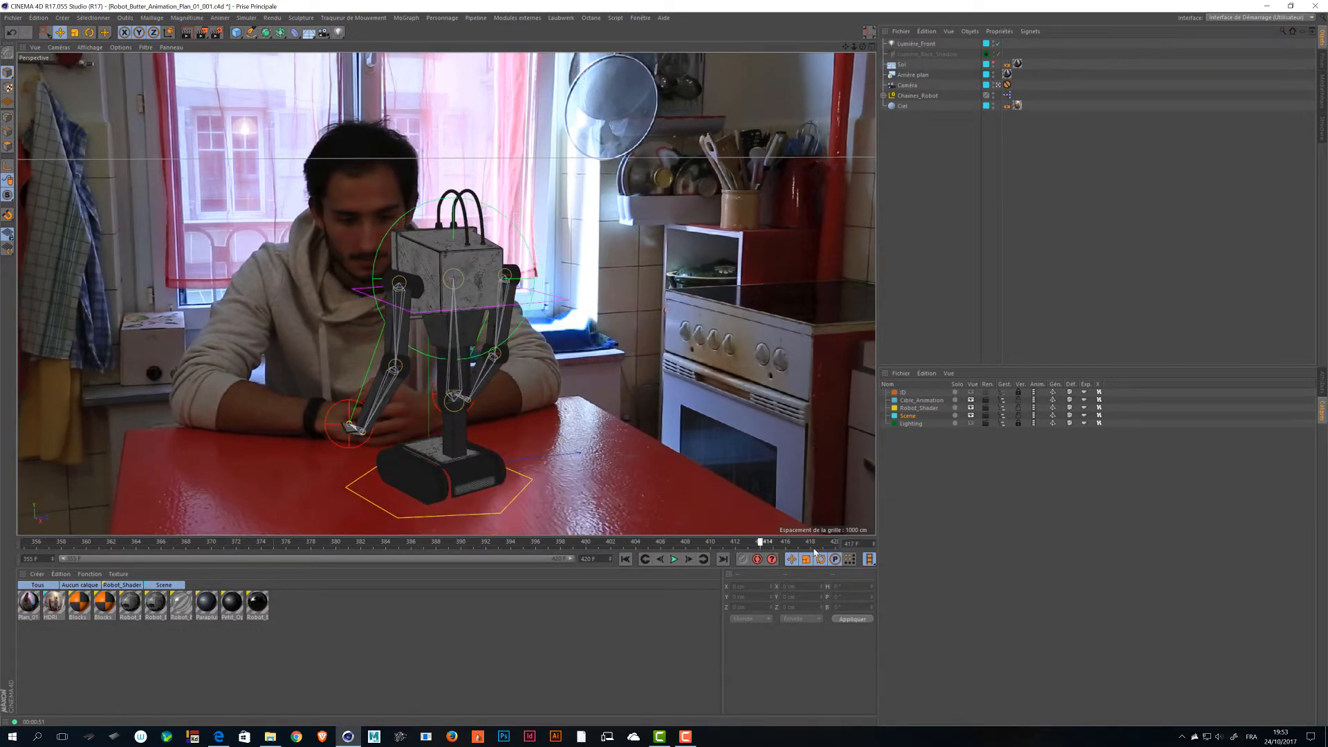
key(v)
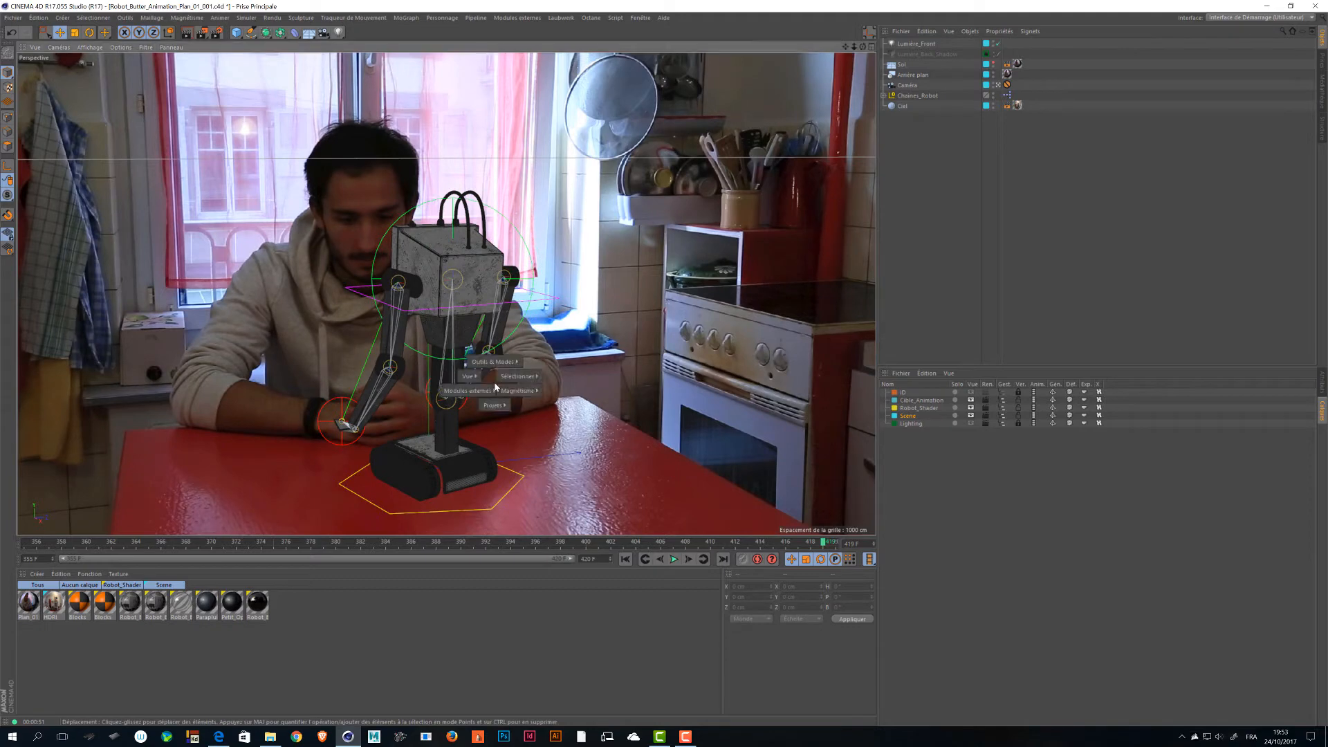
click(496, 416)
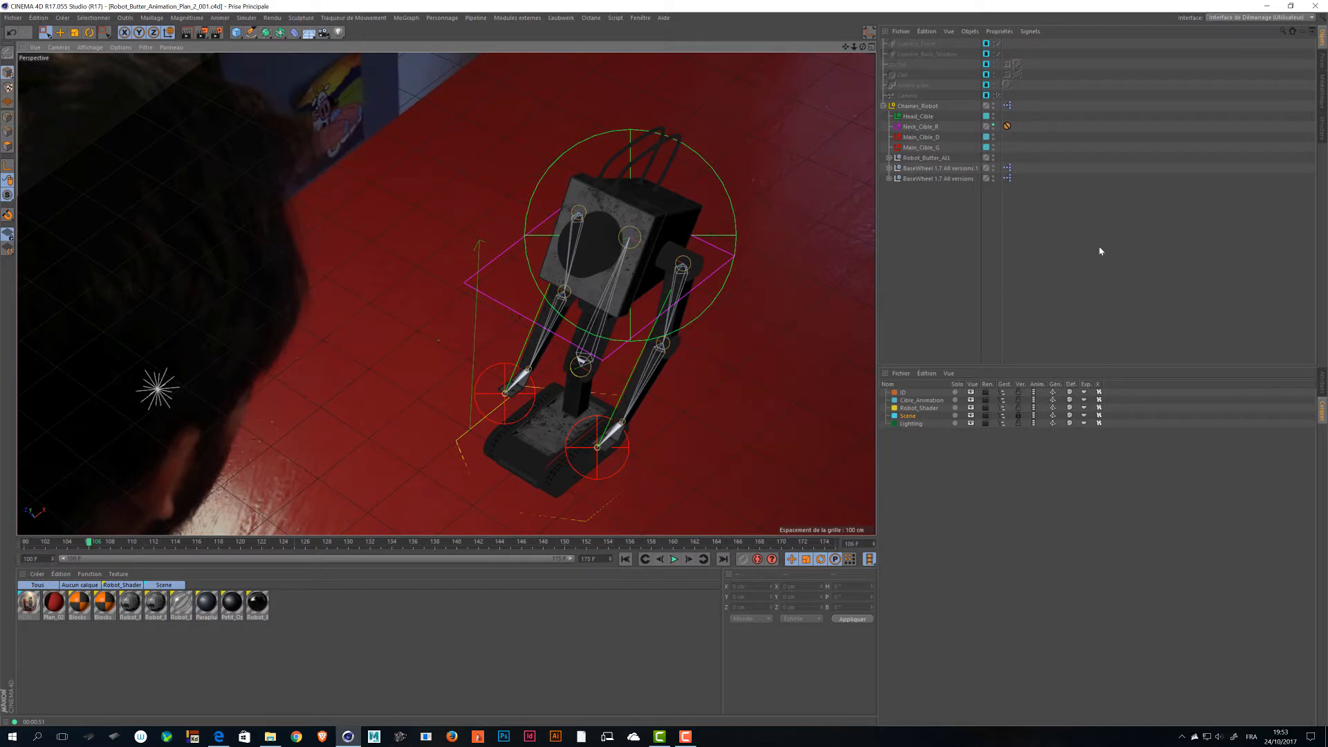
Switch to the browser to study the robot in the "You pass butter." reference clip, and return to Cinema 4D.
click(218, 736)
click(640, 287)
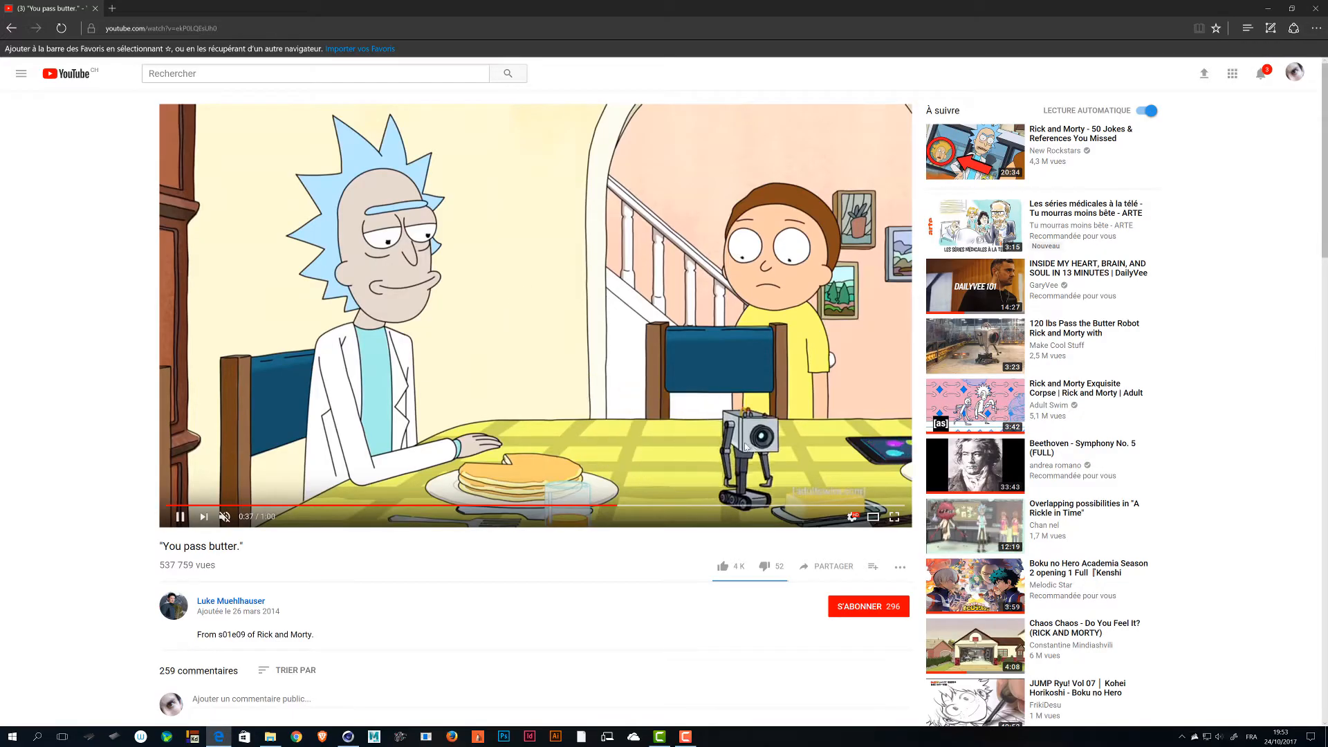
click(489, 422)
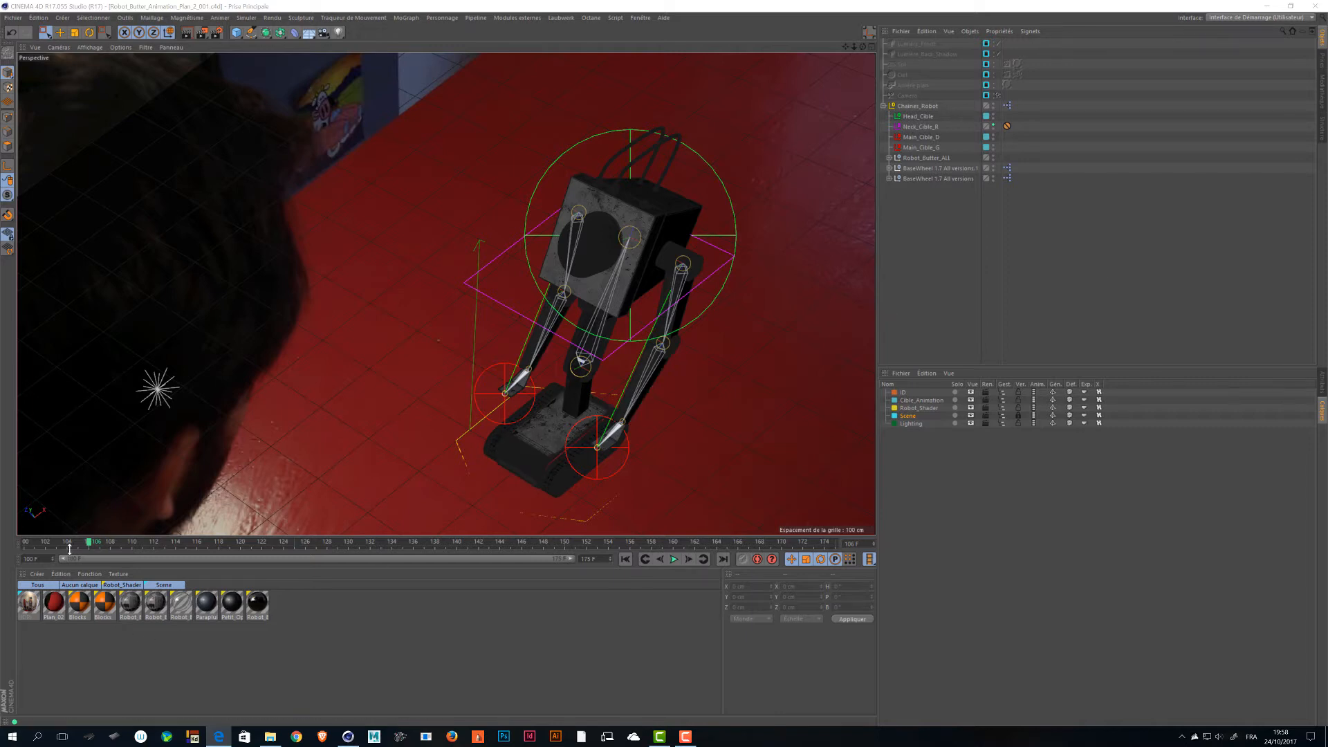
click(91, 544)
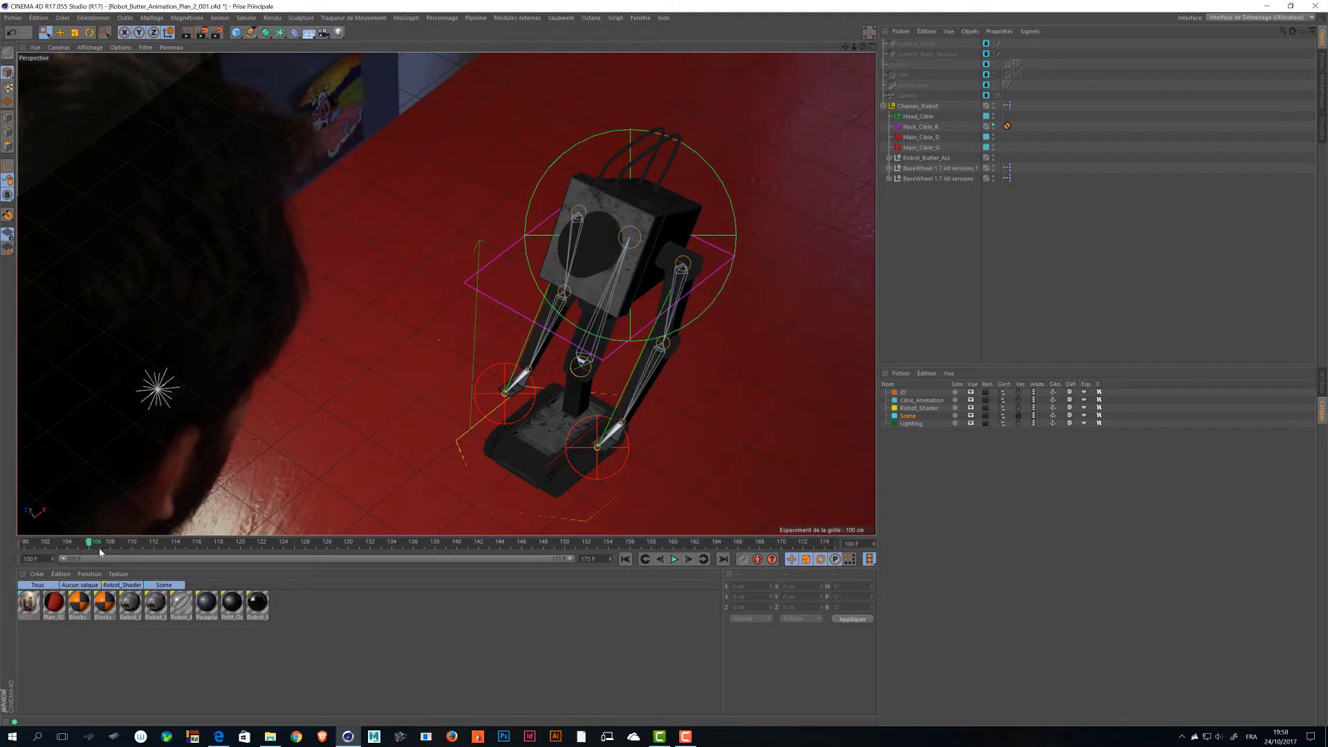
Open an additional floating perspective view, enlarge it beside the main view, and frame the whole robot from a separate angle.
click(172, 47)
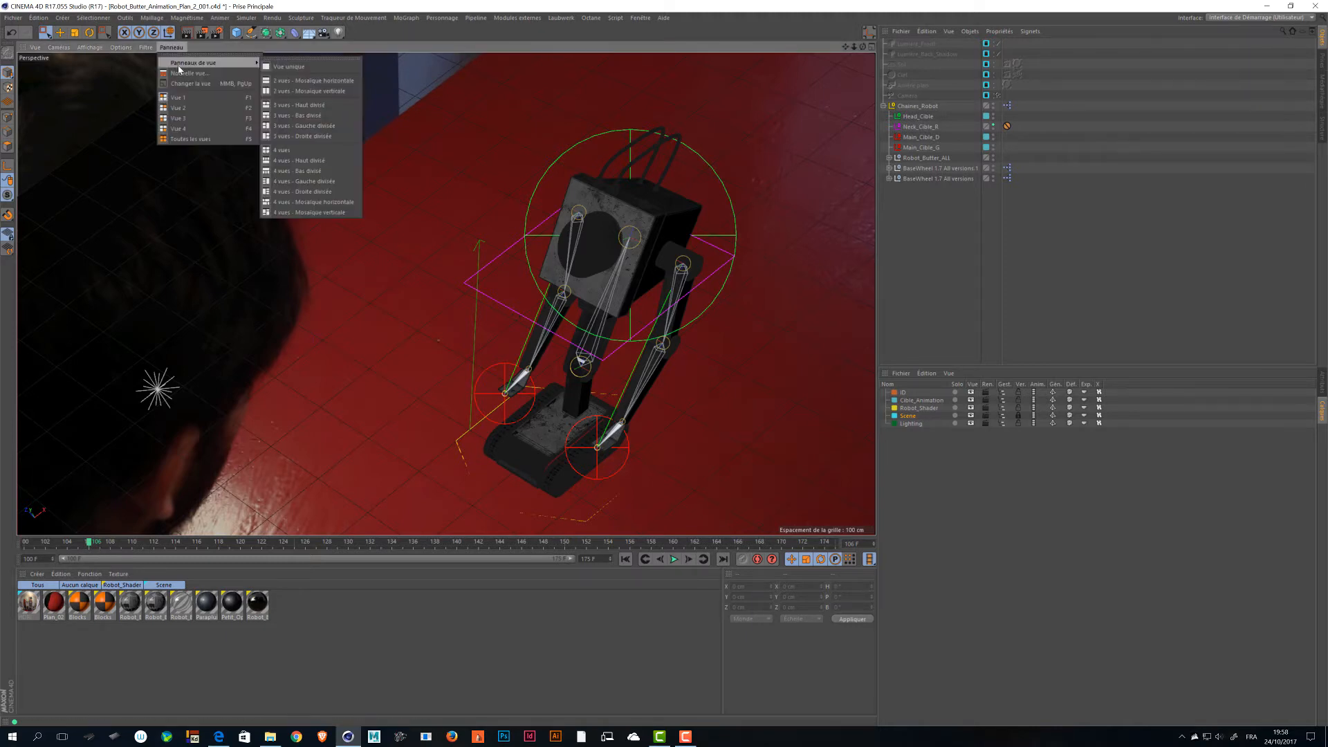
click(189, 73)
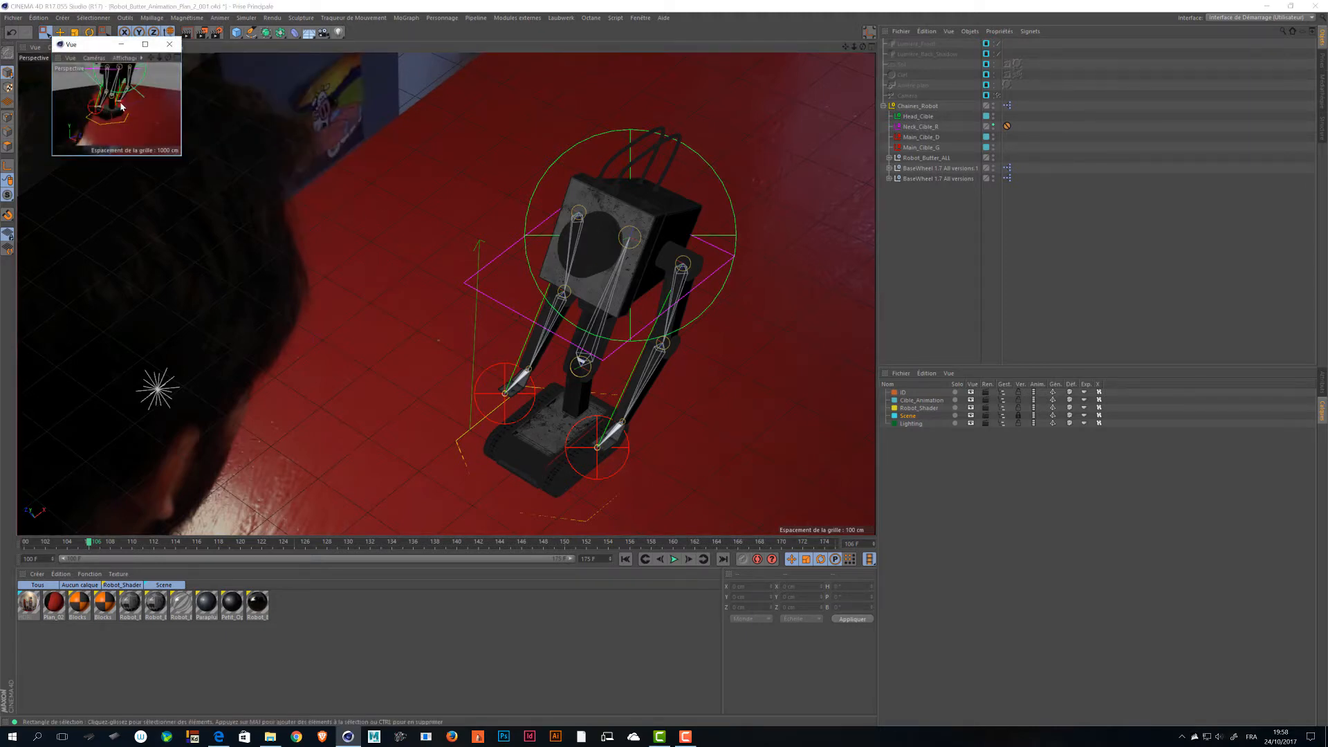
drag(181, 155, 525, 409)
drag(126, 48, 835, 283)
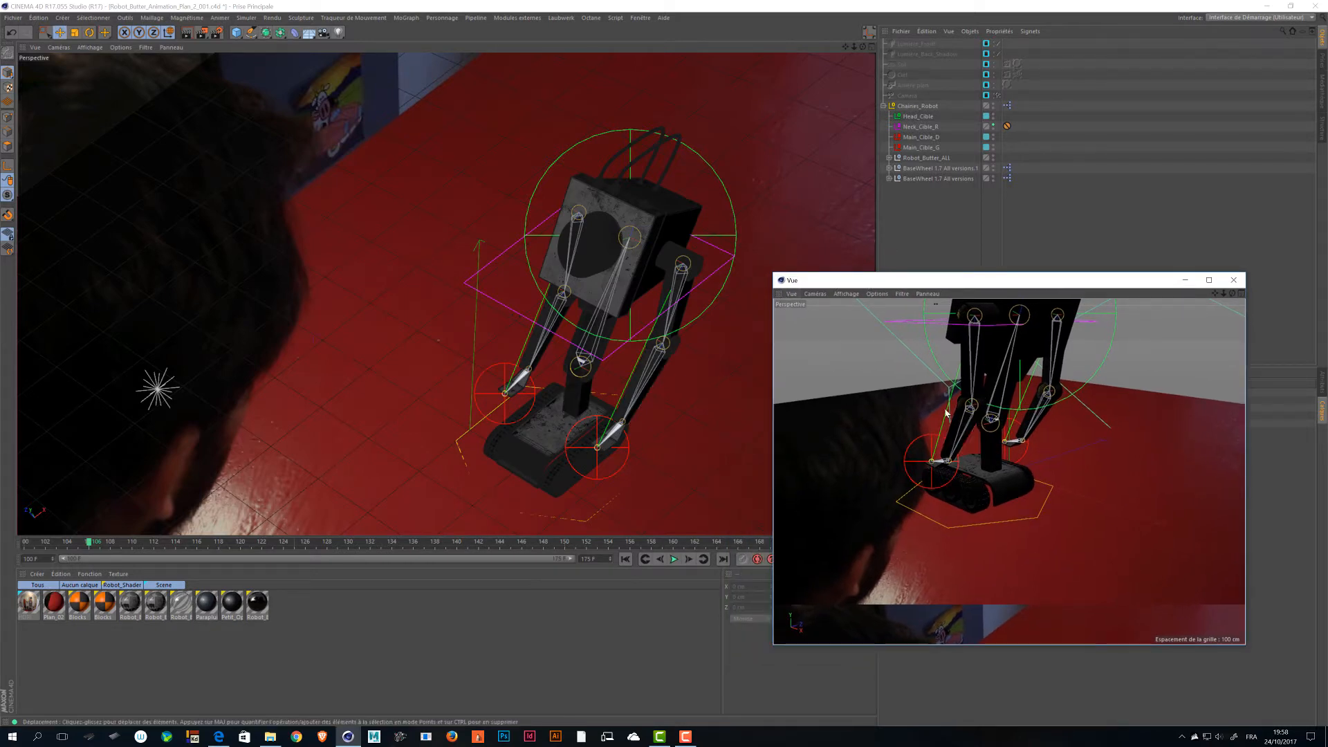
key(e)
alt+drag(943, 413, 972, 429)
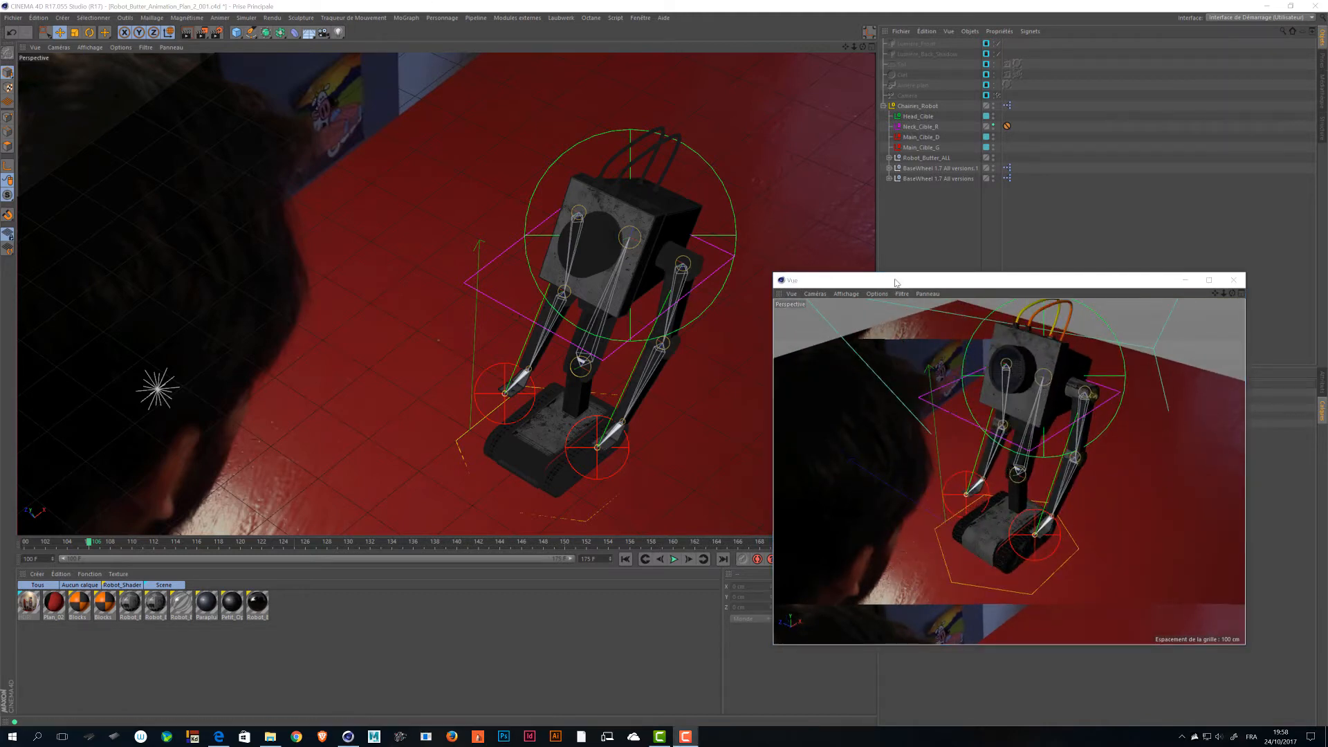
drag(895, 282, 749, 207)
alt+drag(771, 322, 872, 346)
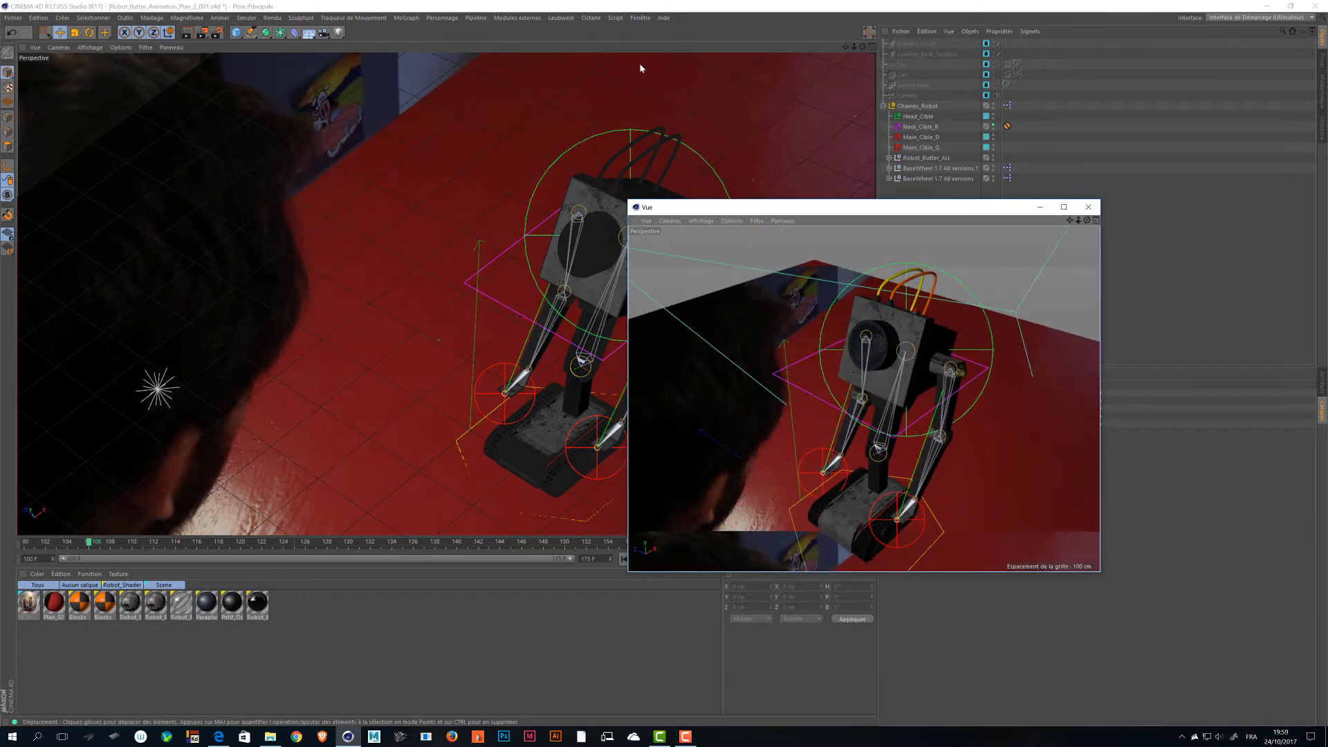
drag(722, 202, 839, 326)
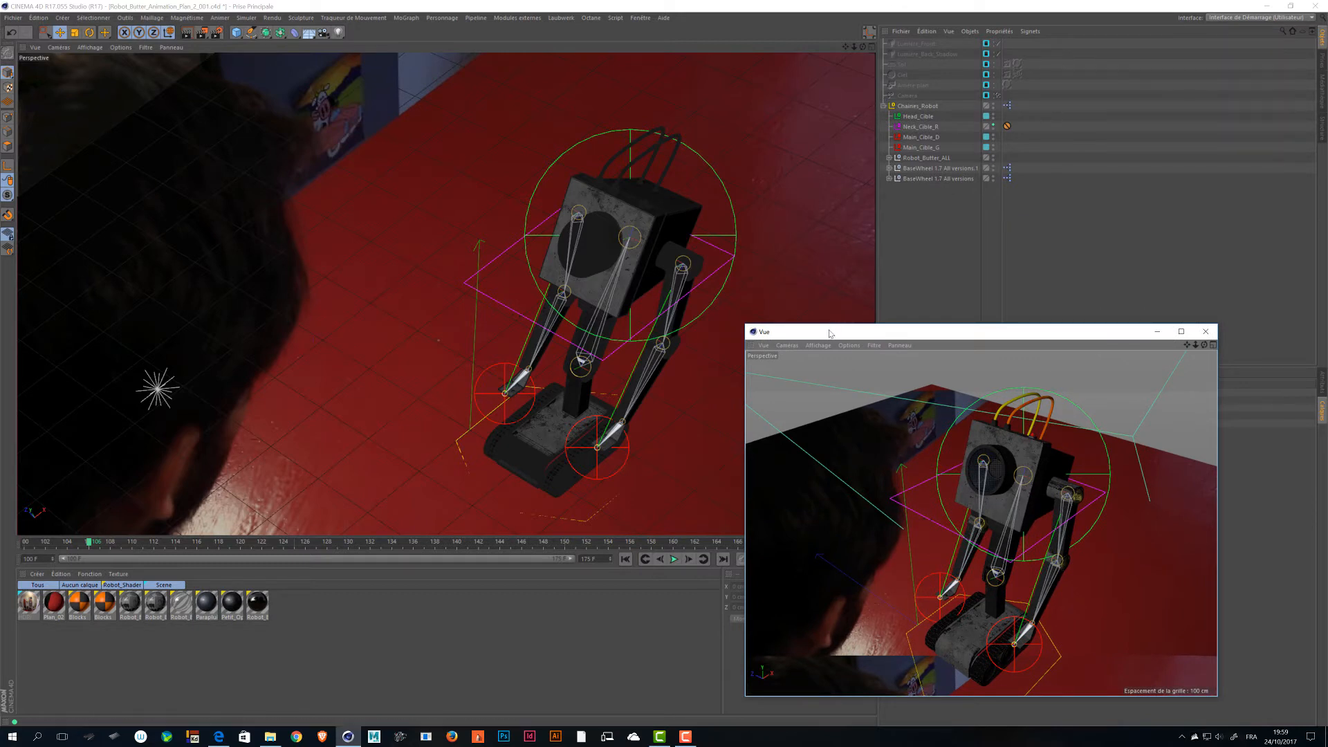
drag(830, 334, 871, 233)
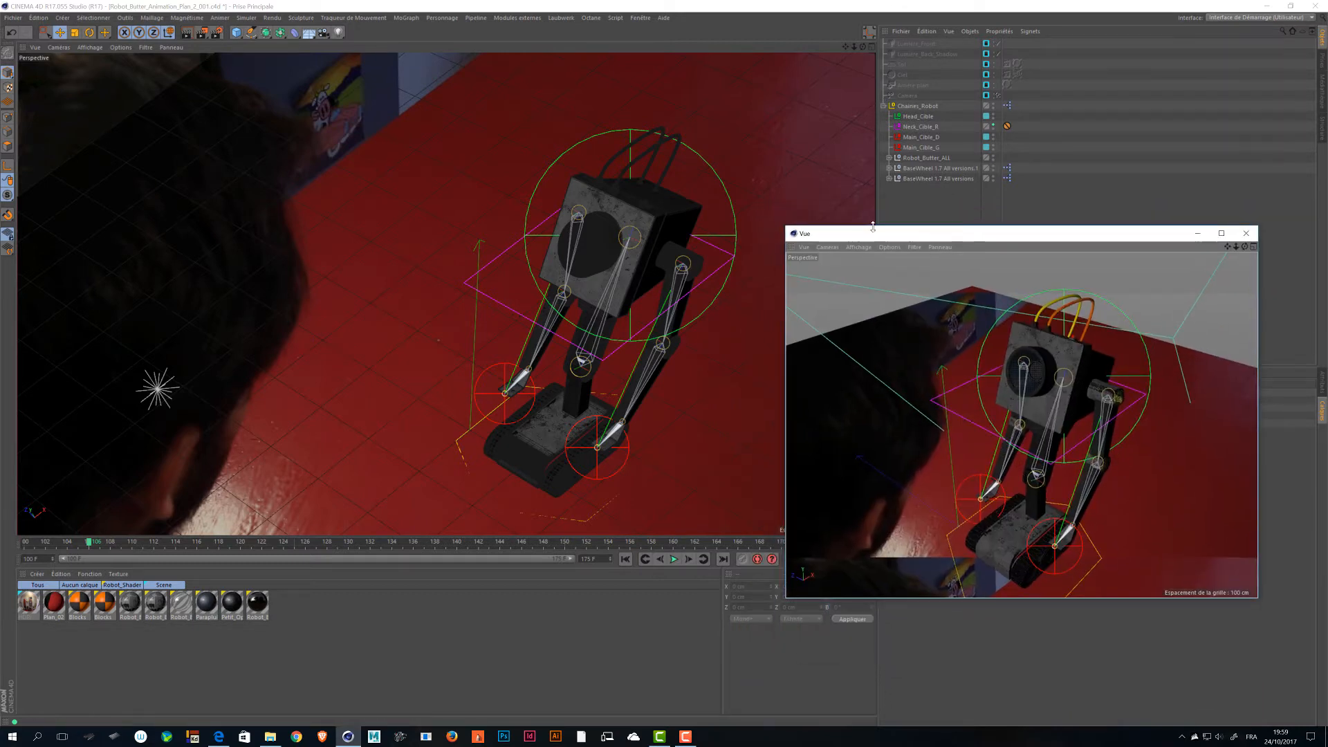
Save the project and switch the interface to the Animation layout with a slightly narrower perspective view.
click(929, 209)
key(ctrl+s)
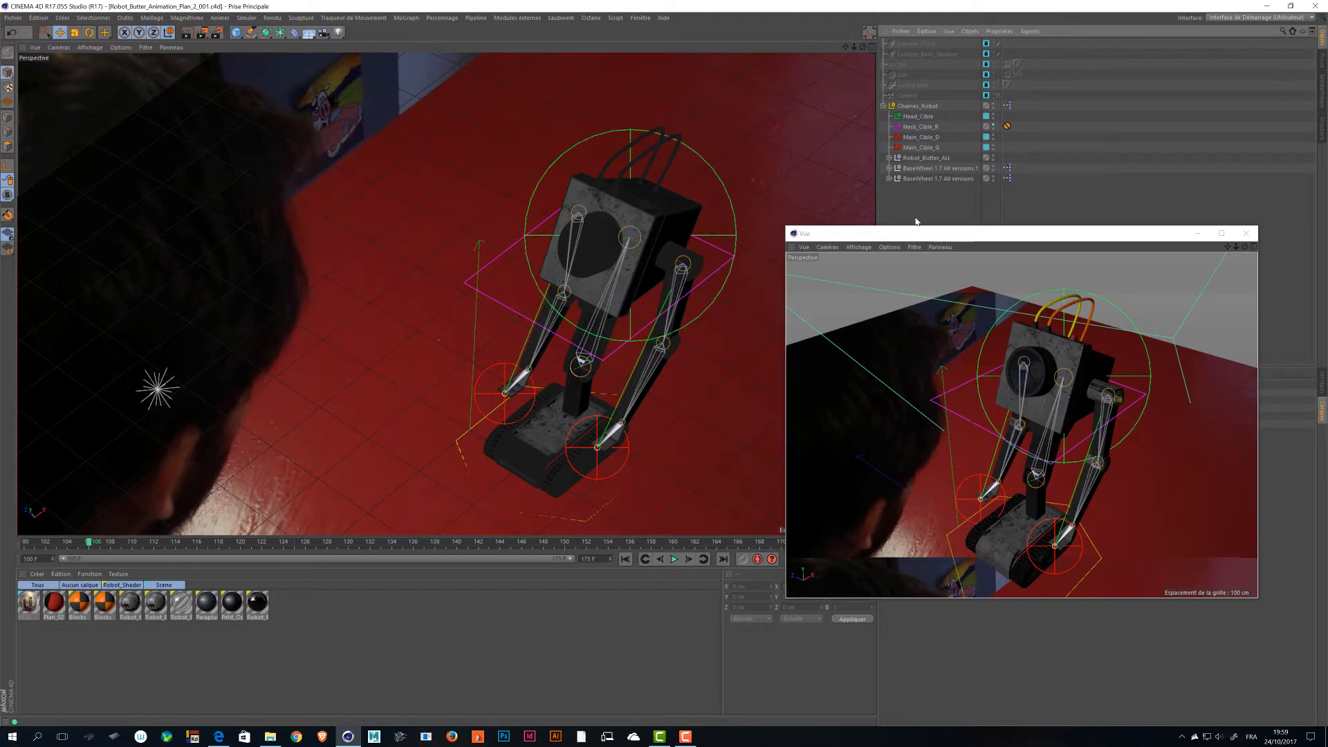
mouse_move(842, 236)
mouse_down()
mouse_move(703, 233)
mouse_move(819, 234)
mouse_up()
click(1259, 17)
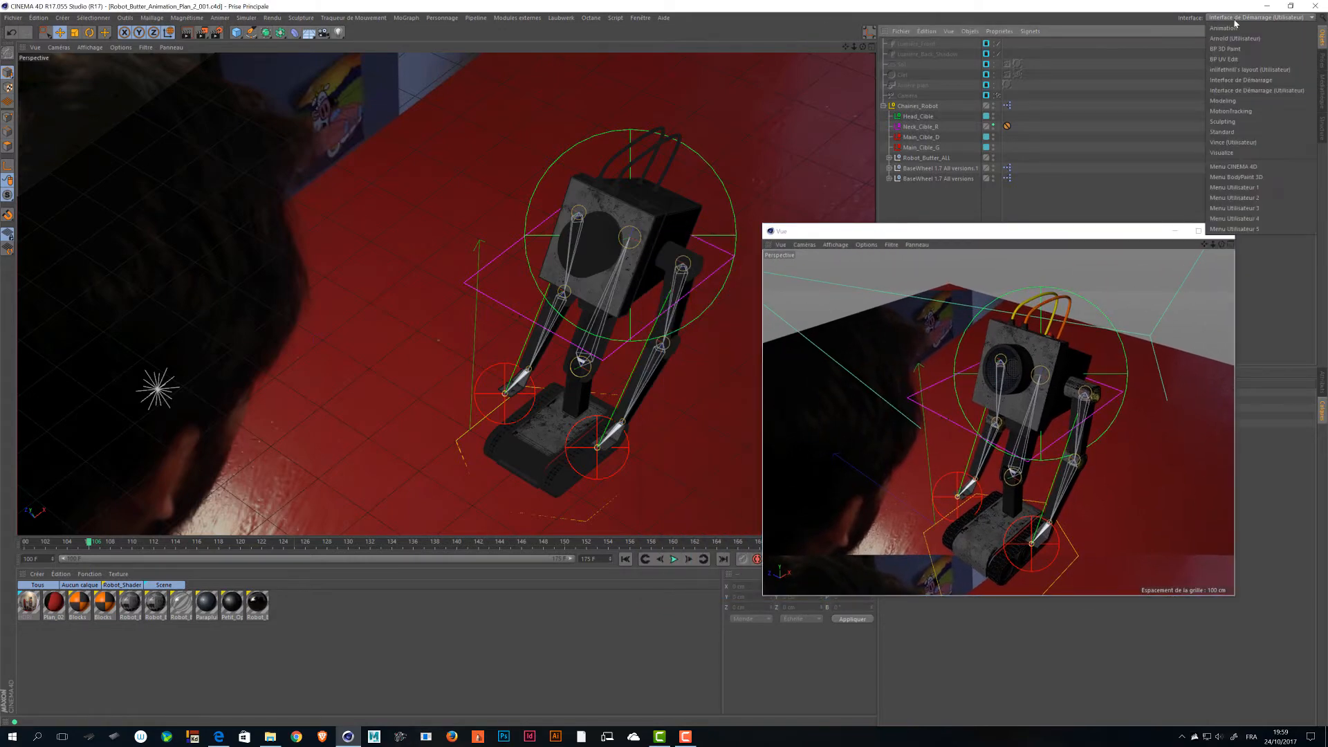
click(1252, 85)
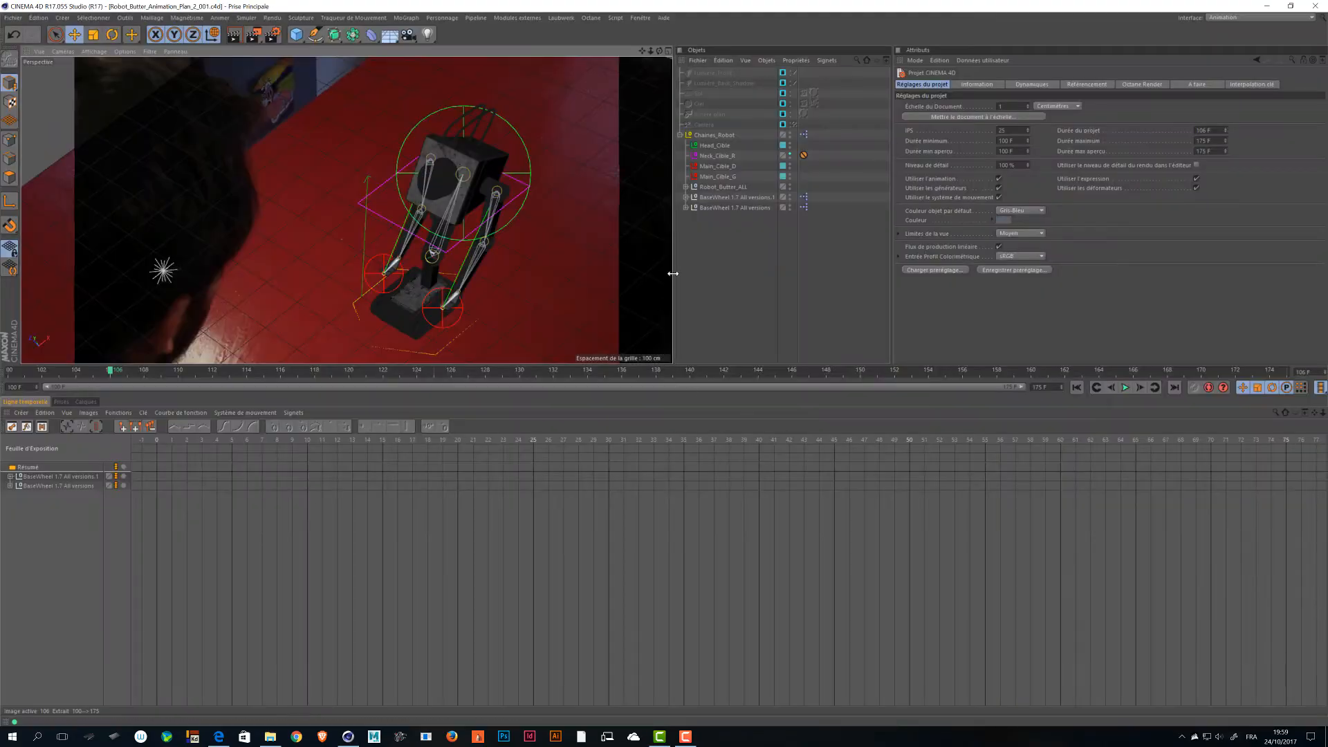
drag(672, 274, 397, 186)
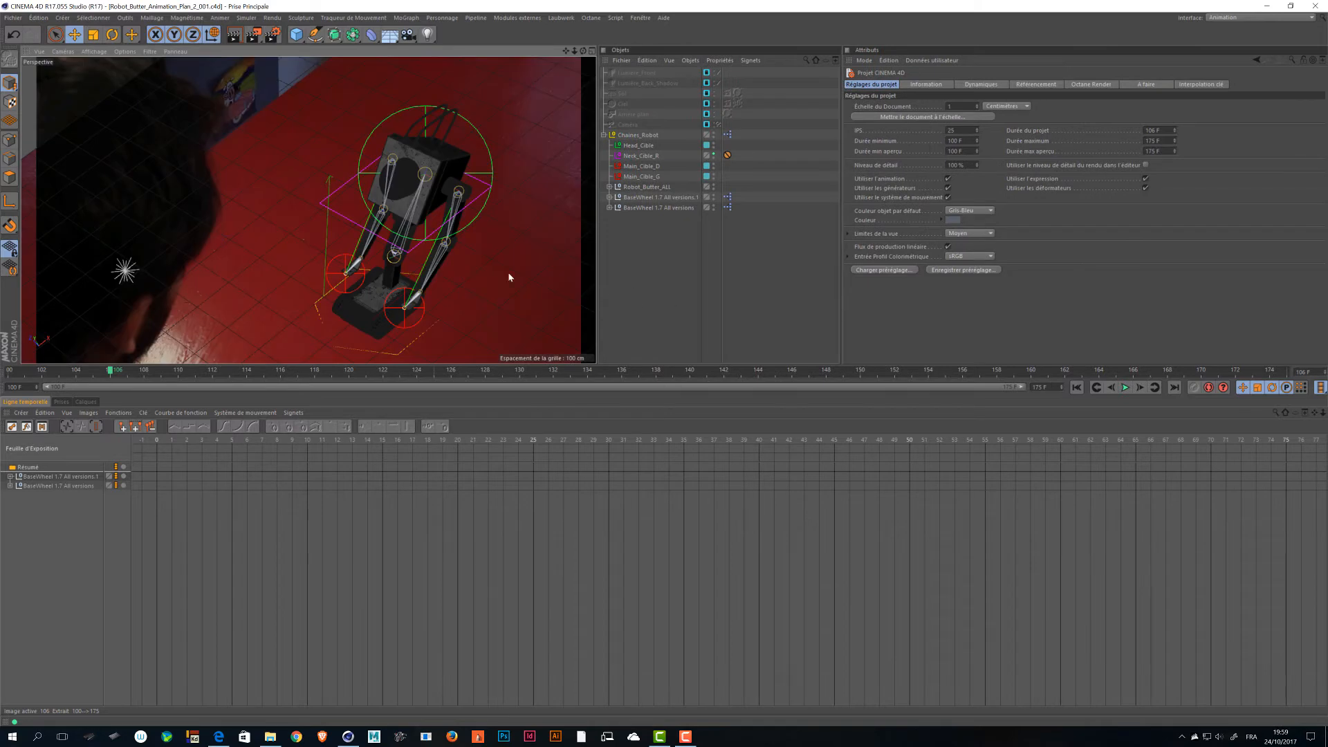
Open another new view and dock it as a tab alongside the main perspective view.
click(28, 57)
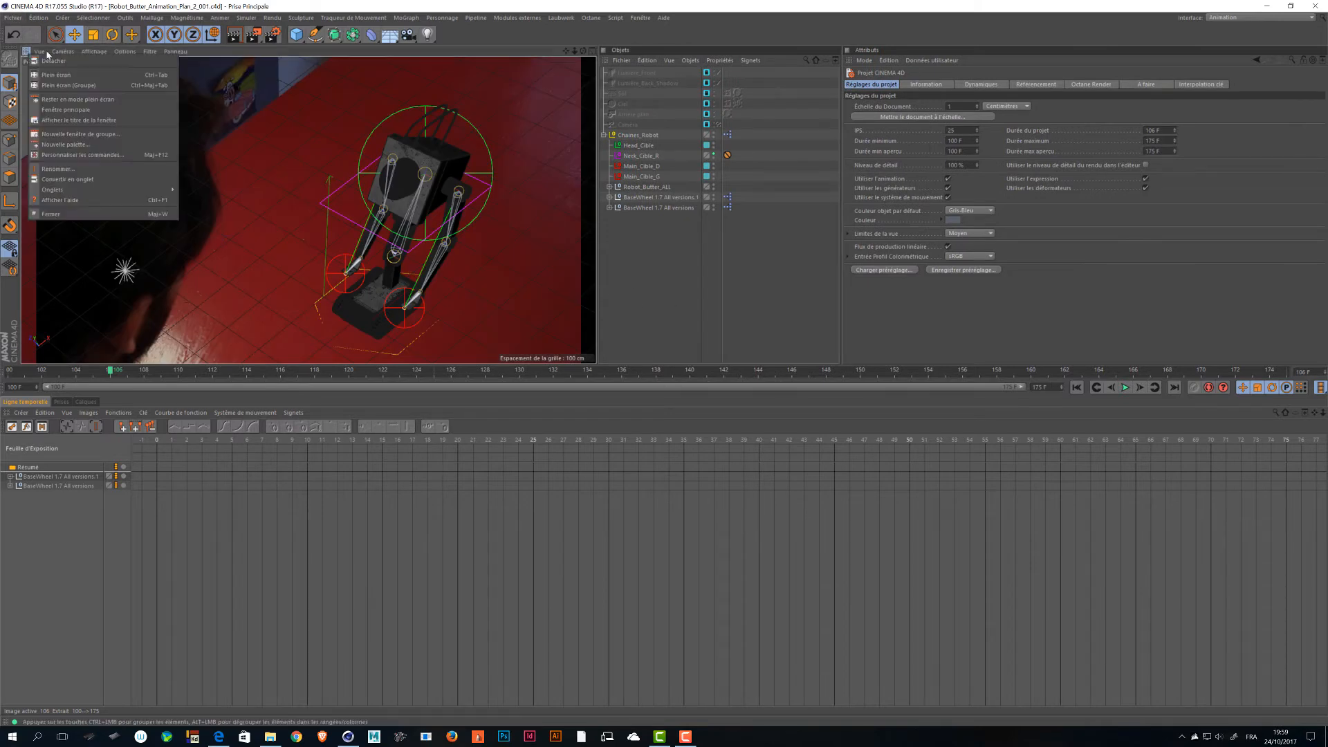
key(Escape)
click(177, 52)
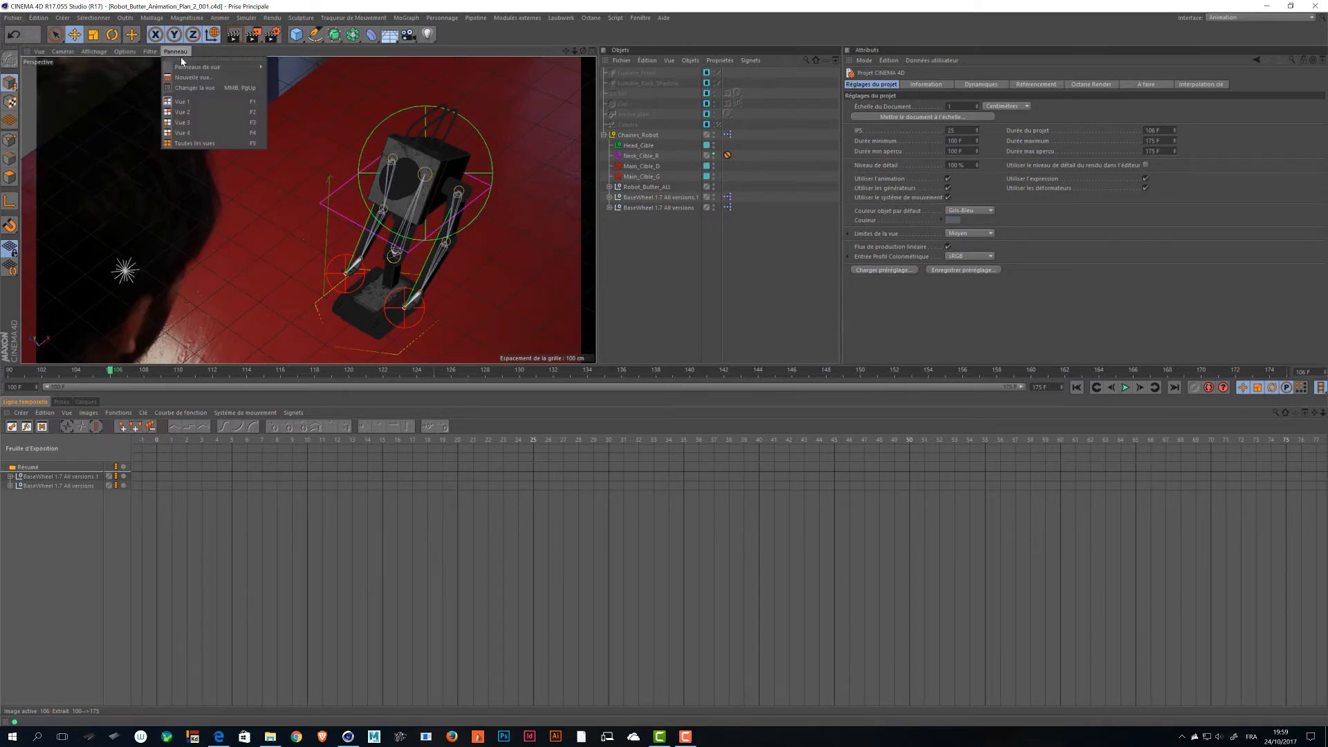
click(186, 78)
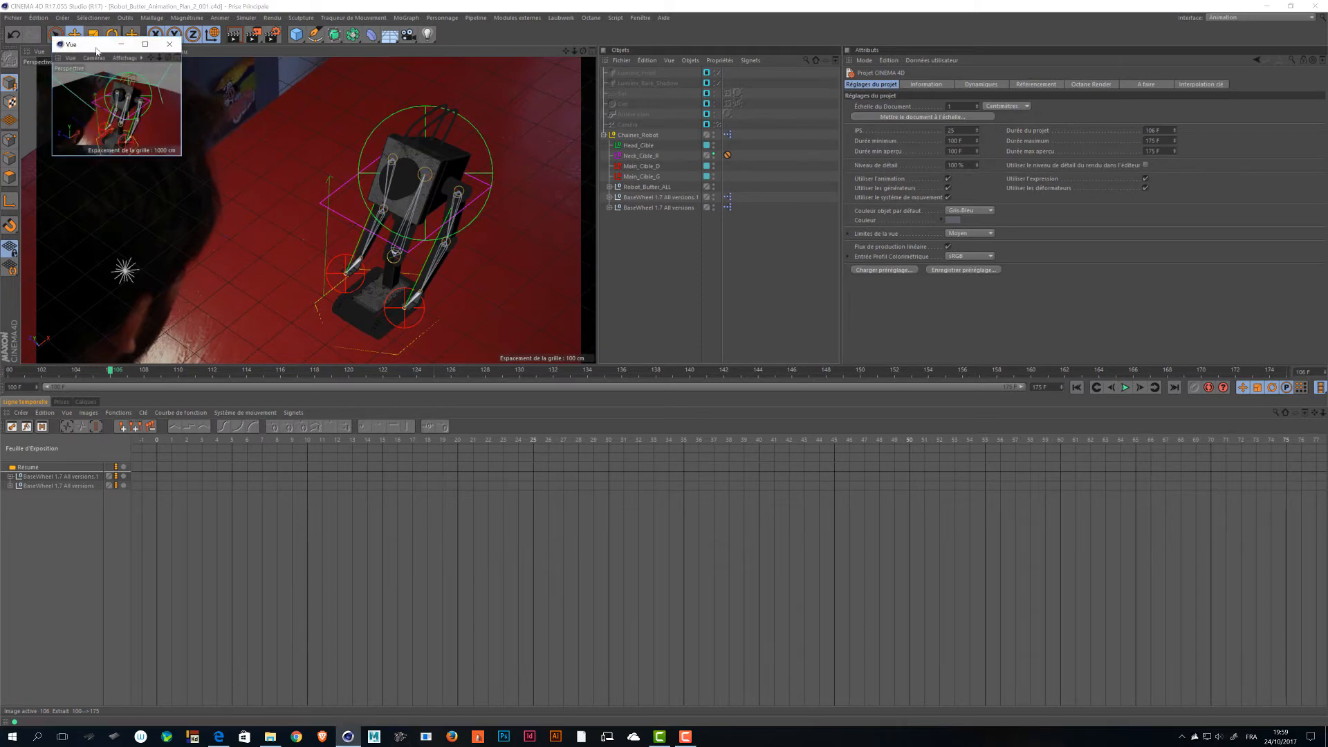
drag(112, 47, 285, 239)
drag(50, 70, 27, 51)
click(45, 51)
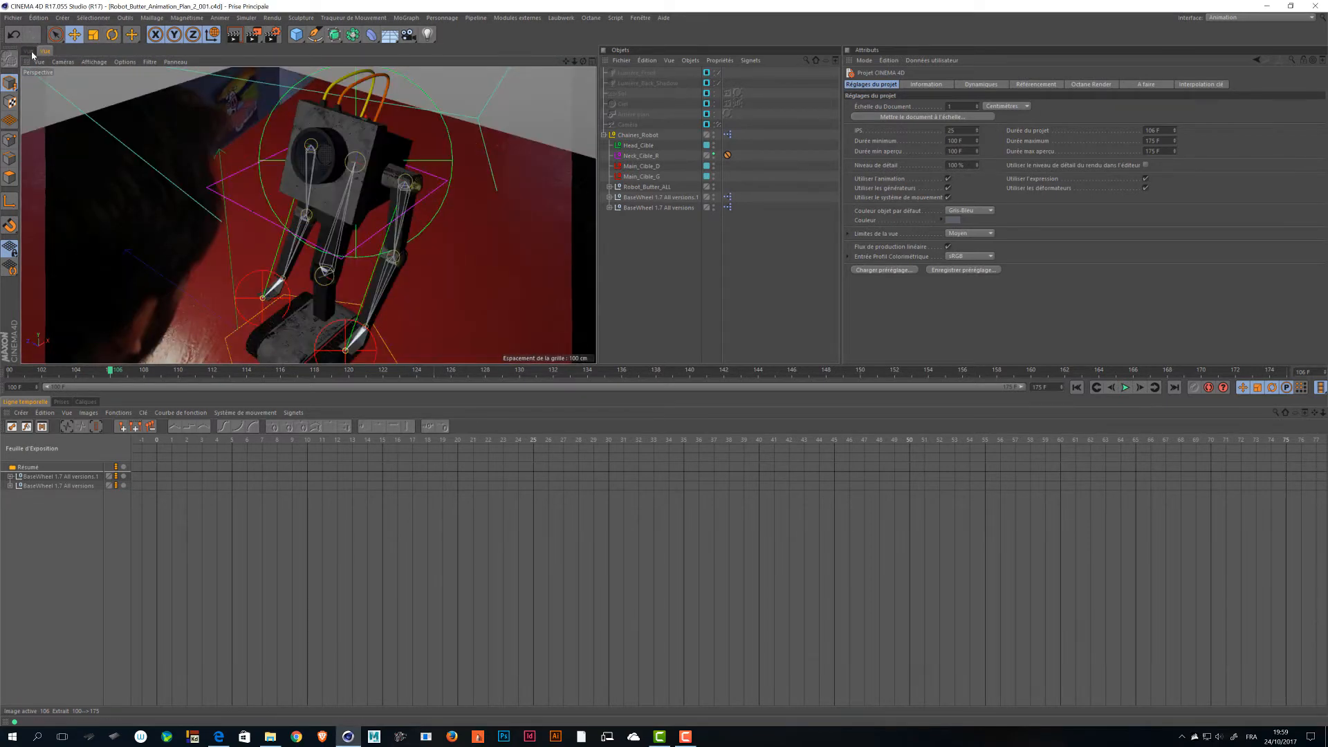
Compare the two docked views and adjust the robot's framing in the new free perspective view.
click(28, 52)
click(45, 52)
alt+drag(302, 216, 379, 304)
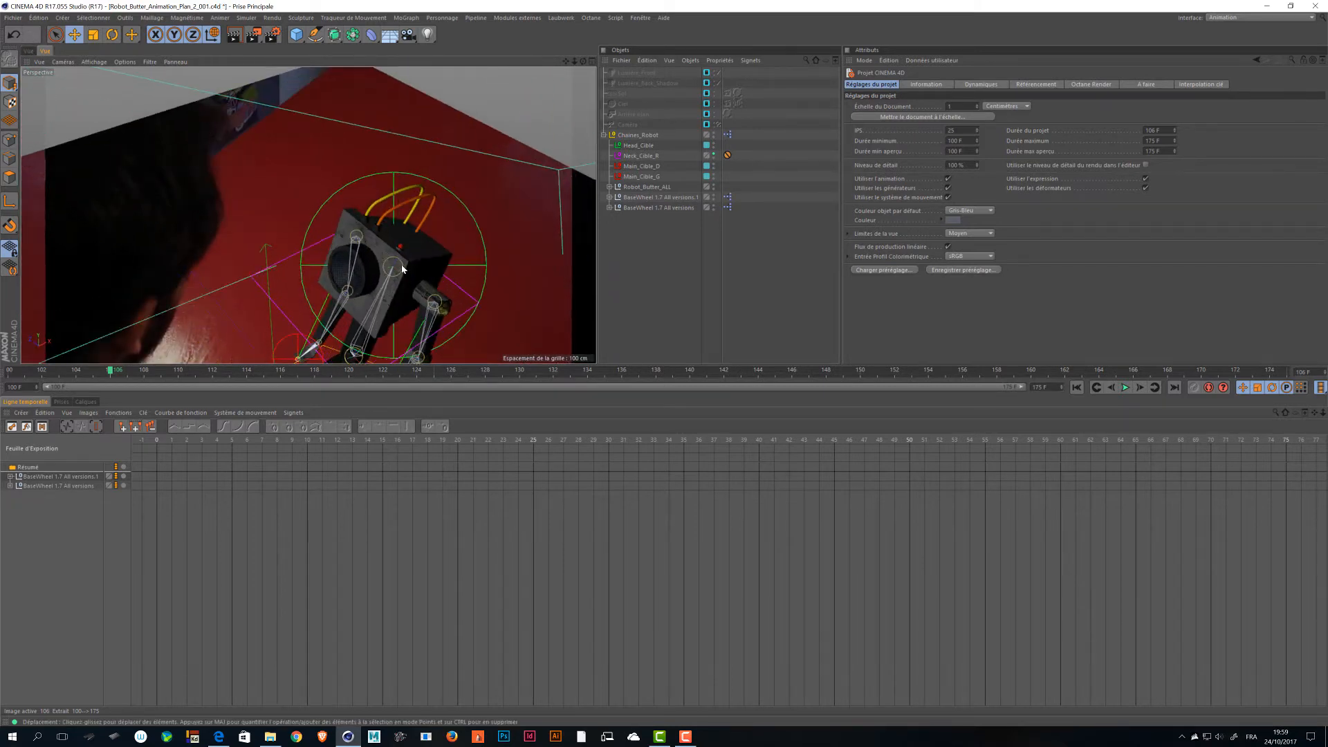
key(ctrl+shift+z)
Move the shot camera view beside the timeline and narrow it to give the timeline more width.
click(33, 51)
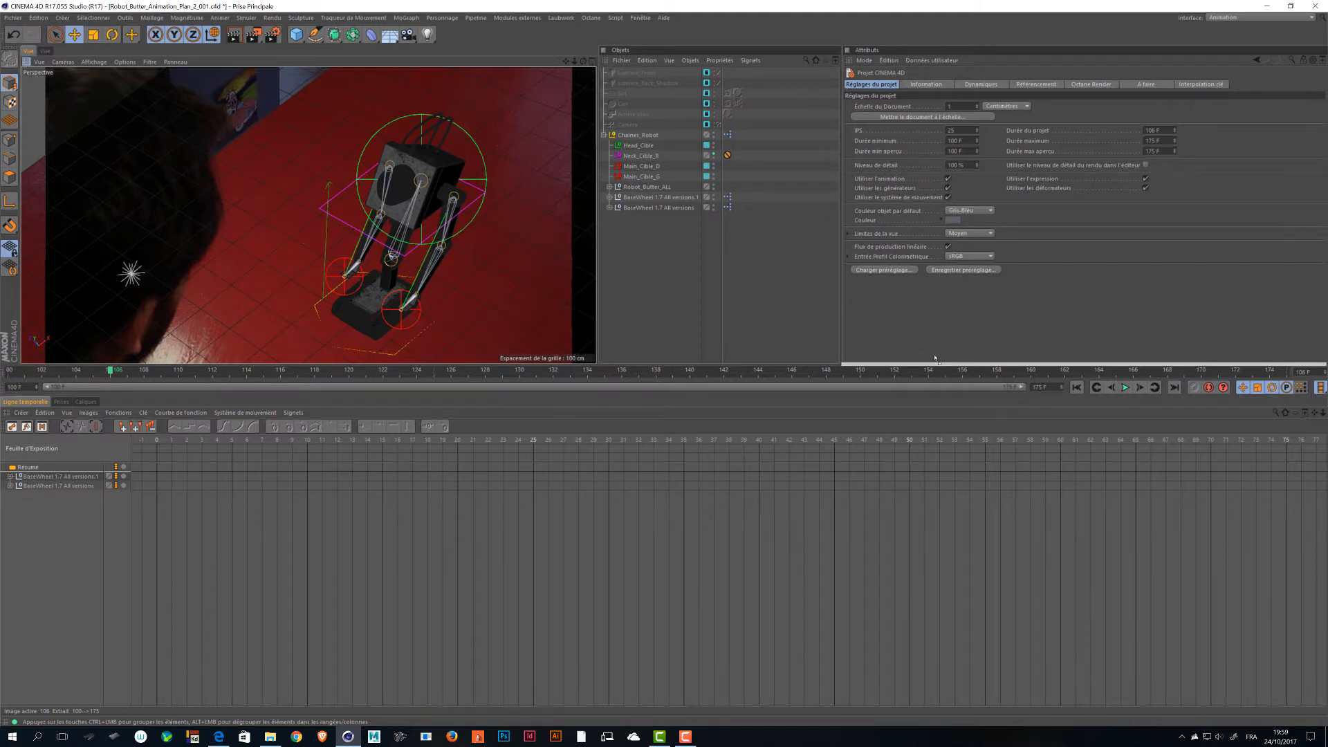
drag(1261, 518, 1286, 512)
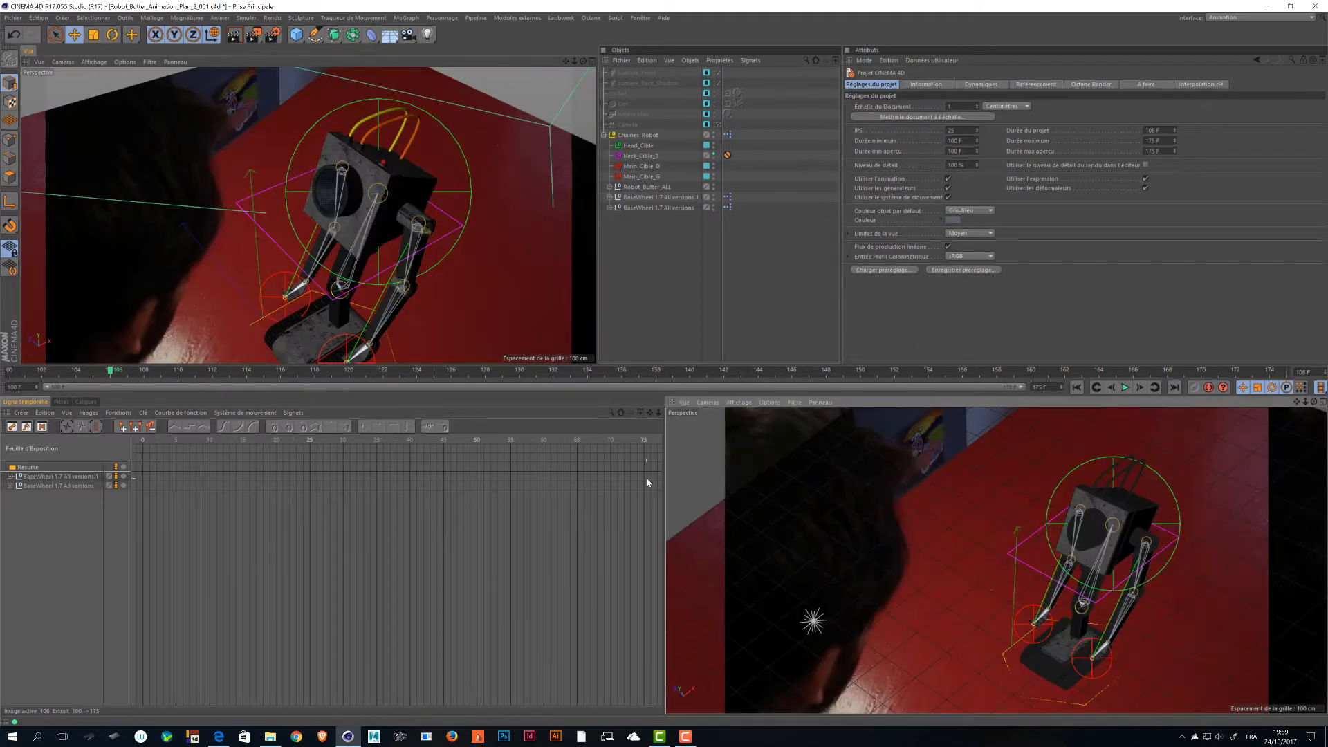
drag(664, 477, 963, 516)
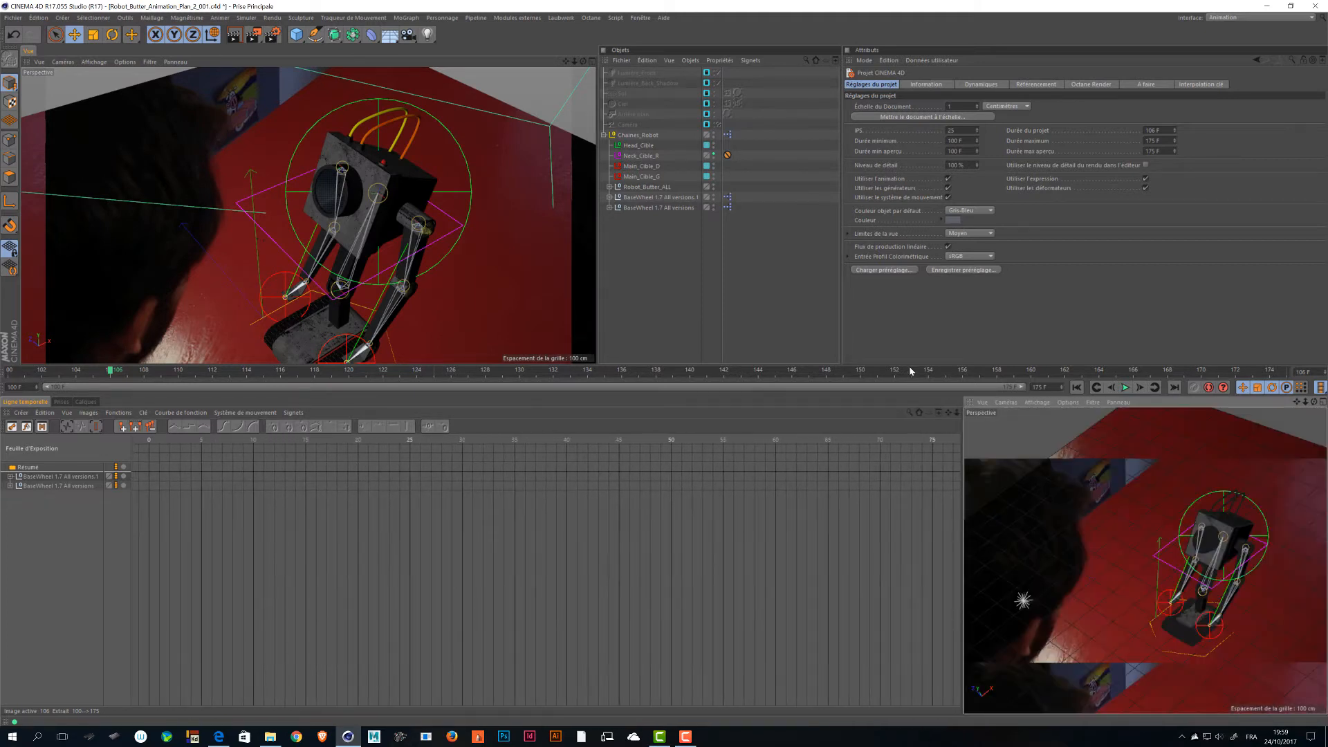
Enlarge the free perspective view by taking height from the timeline area, and reframe the view around the robot.
click(911, 371)
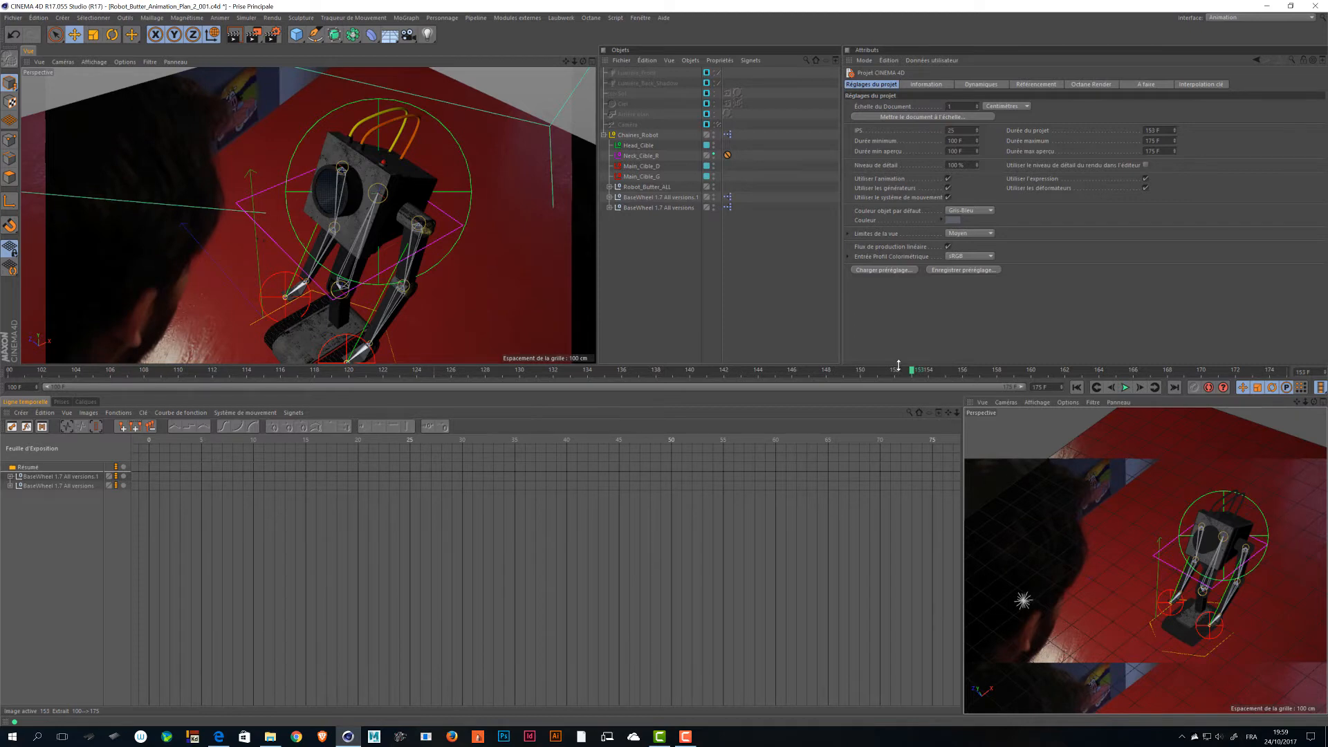
mouse_move(901, 365)
mouse_down()
mouse_move(894, 322)
mouse_move(925, 450)
mouse_up()
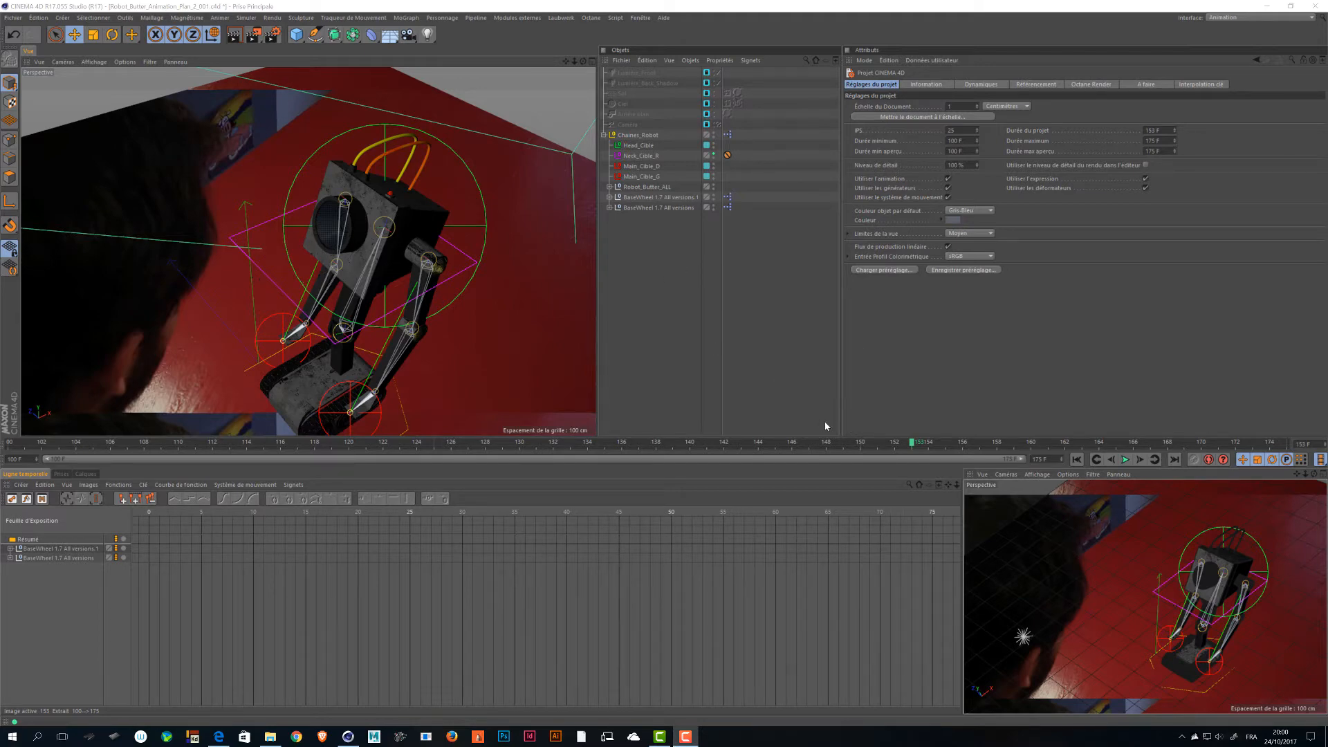
alt+drag(397, 290, 303, 209)
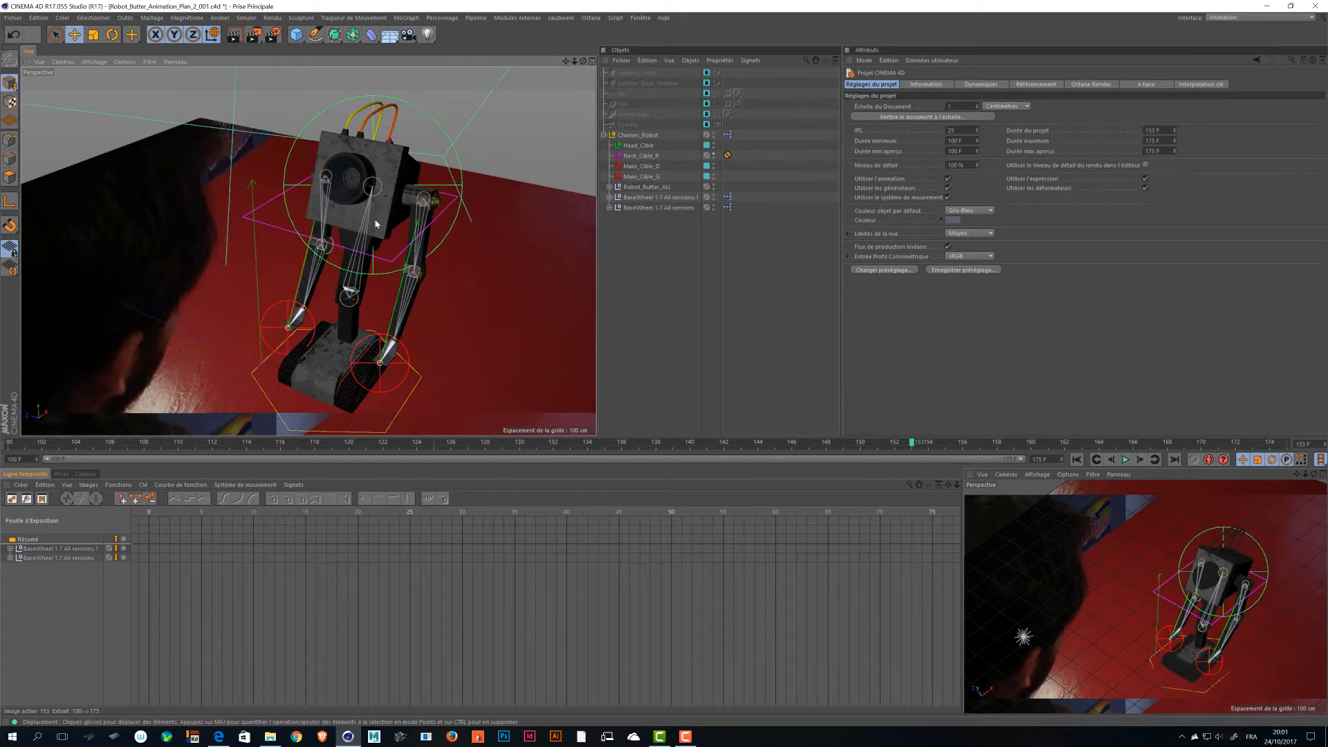
key(ctrl+shift+z)
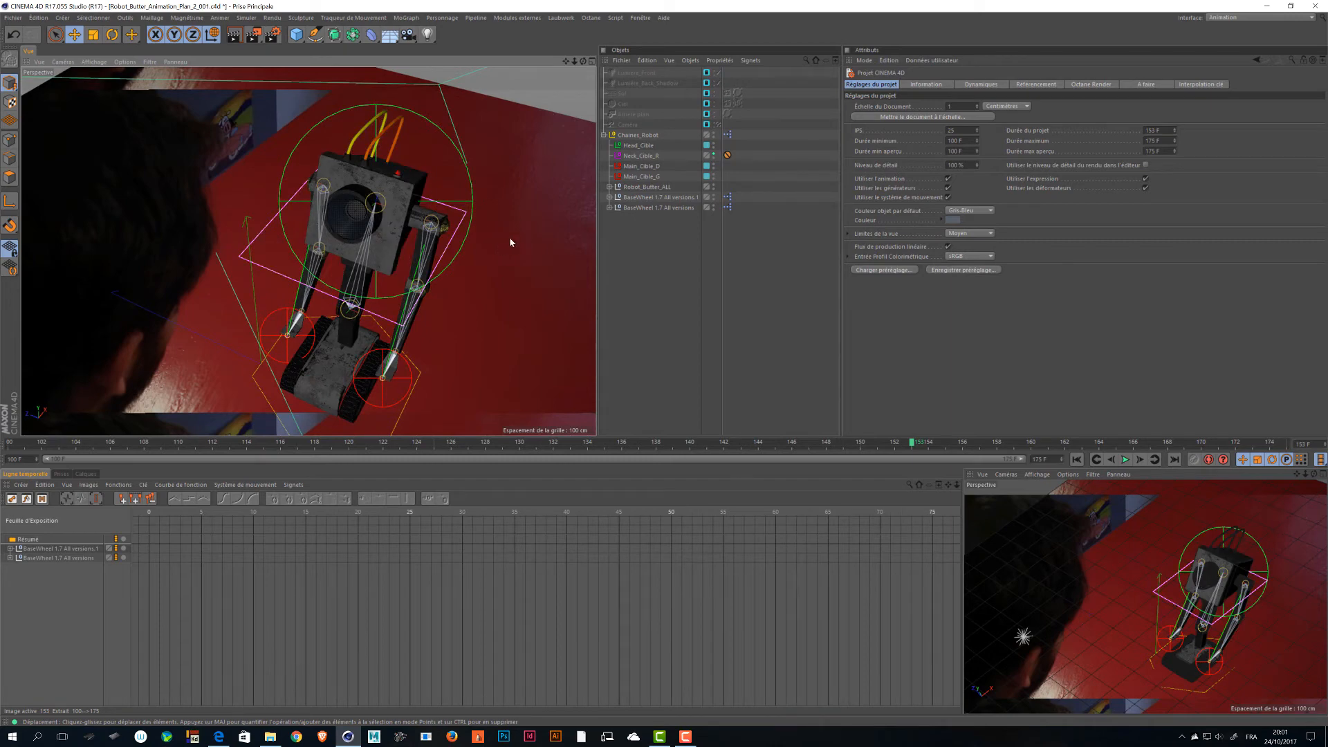
alt+drag(510, 236, 398, 269)
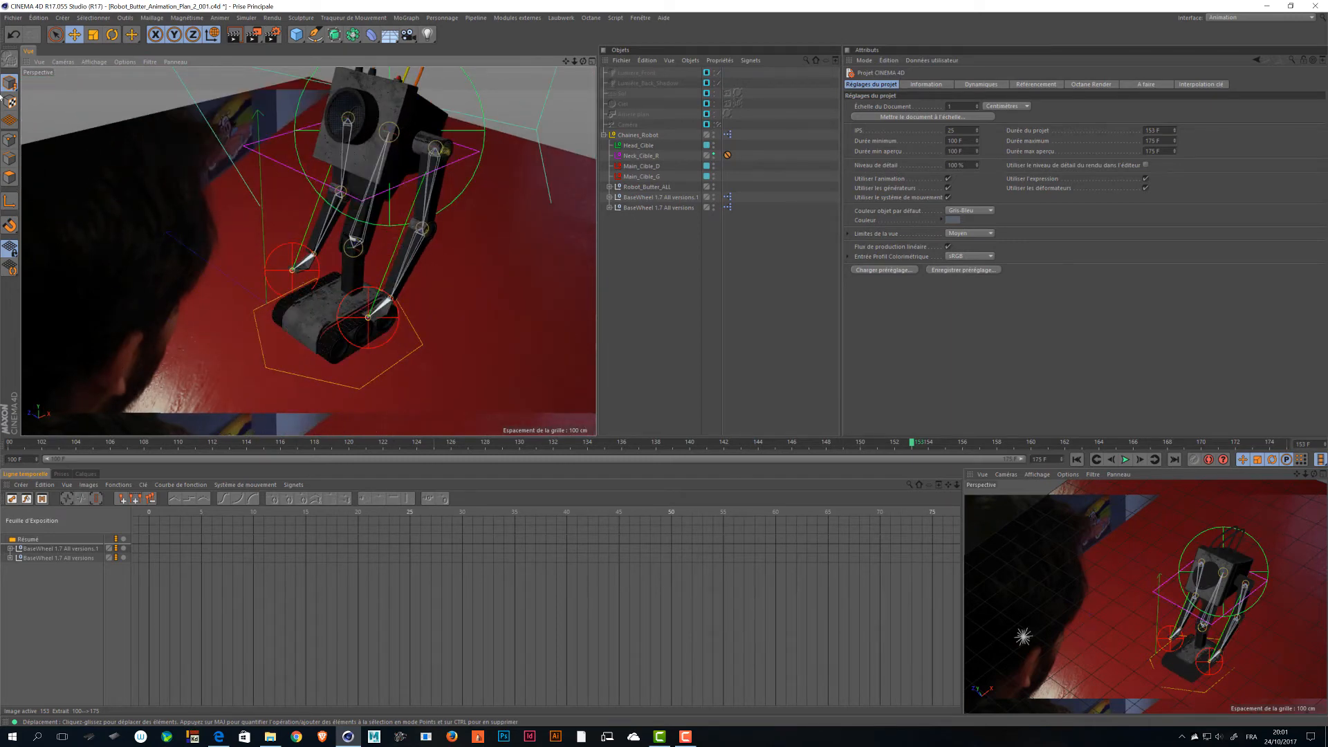
Select the Main_Cible_G hand target beside the robot's tracks with Live Selection and return to frame 100.
click(56, 34)
alt+right_drag(325, 329, 430, 332)
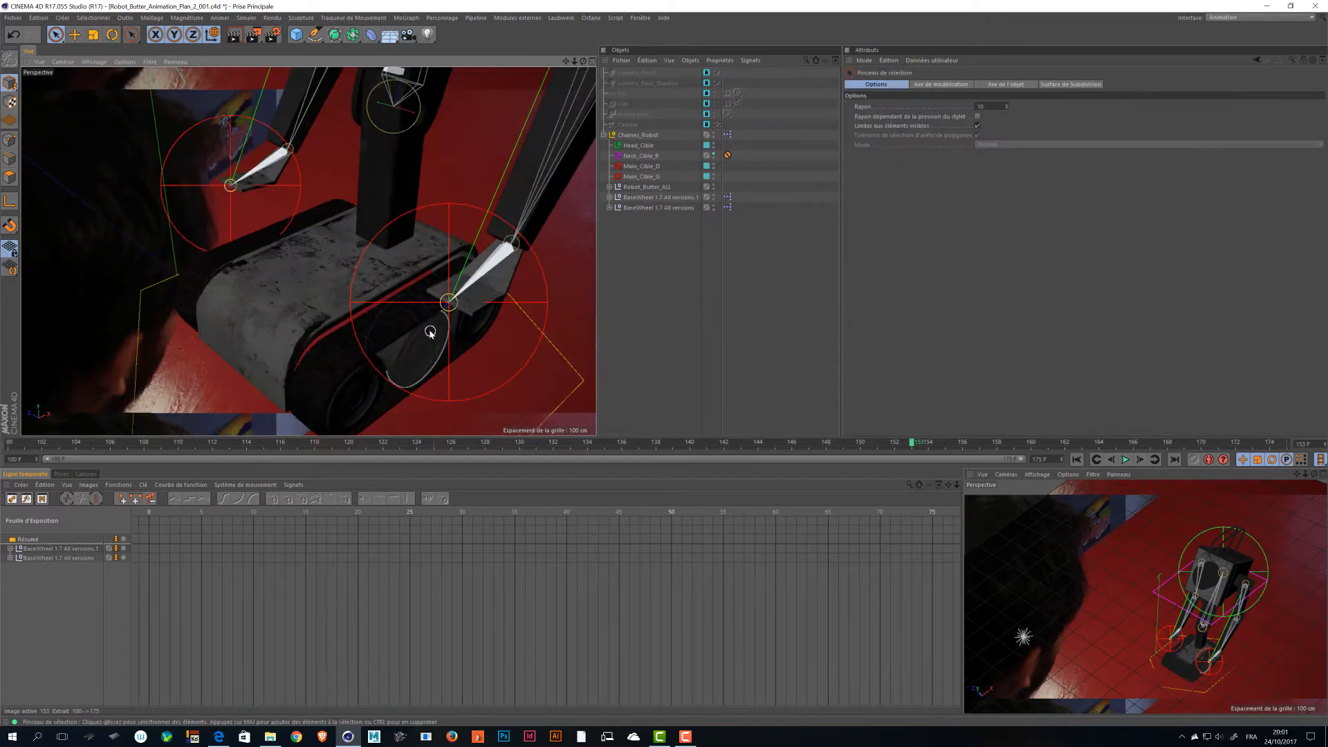
alt+middle_drag(305, 195, 249, 202)
click(483, 340)
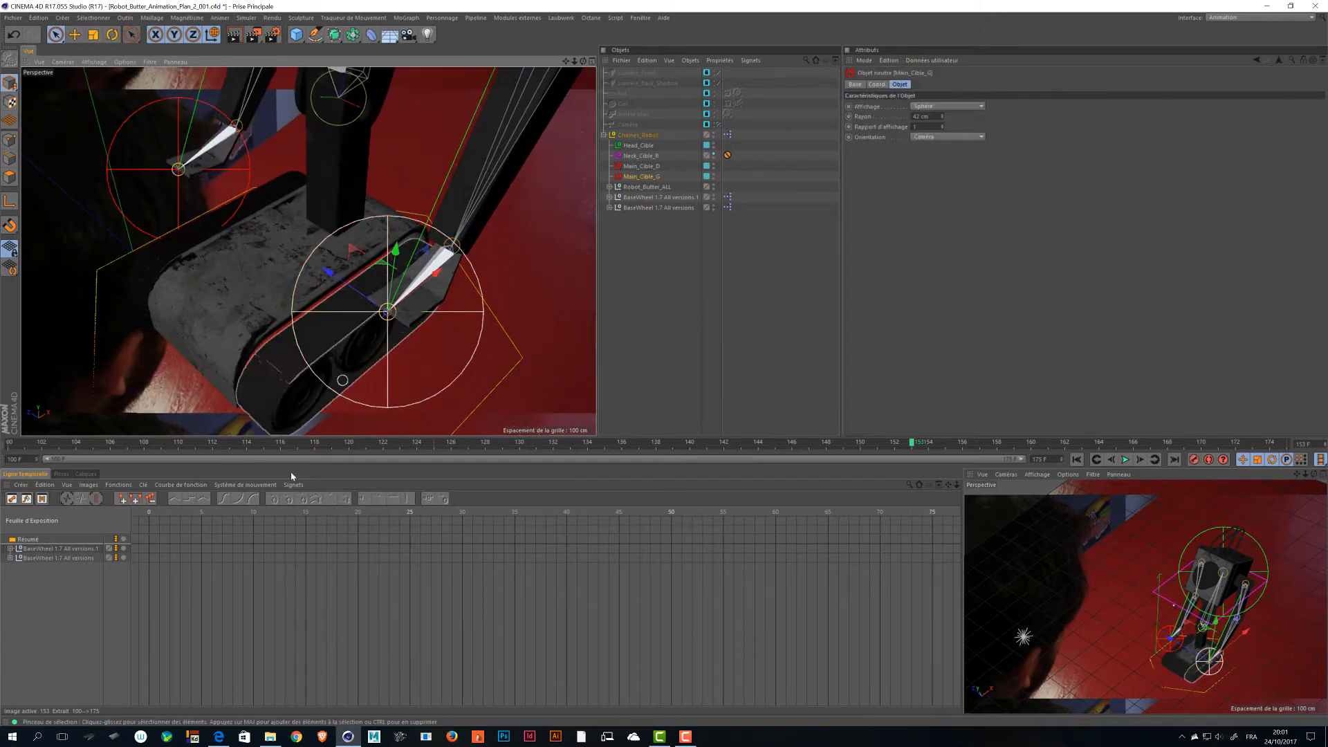
drag(816, 441, 9, 442)
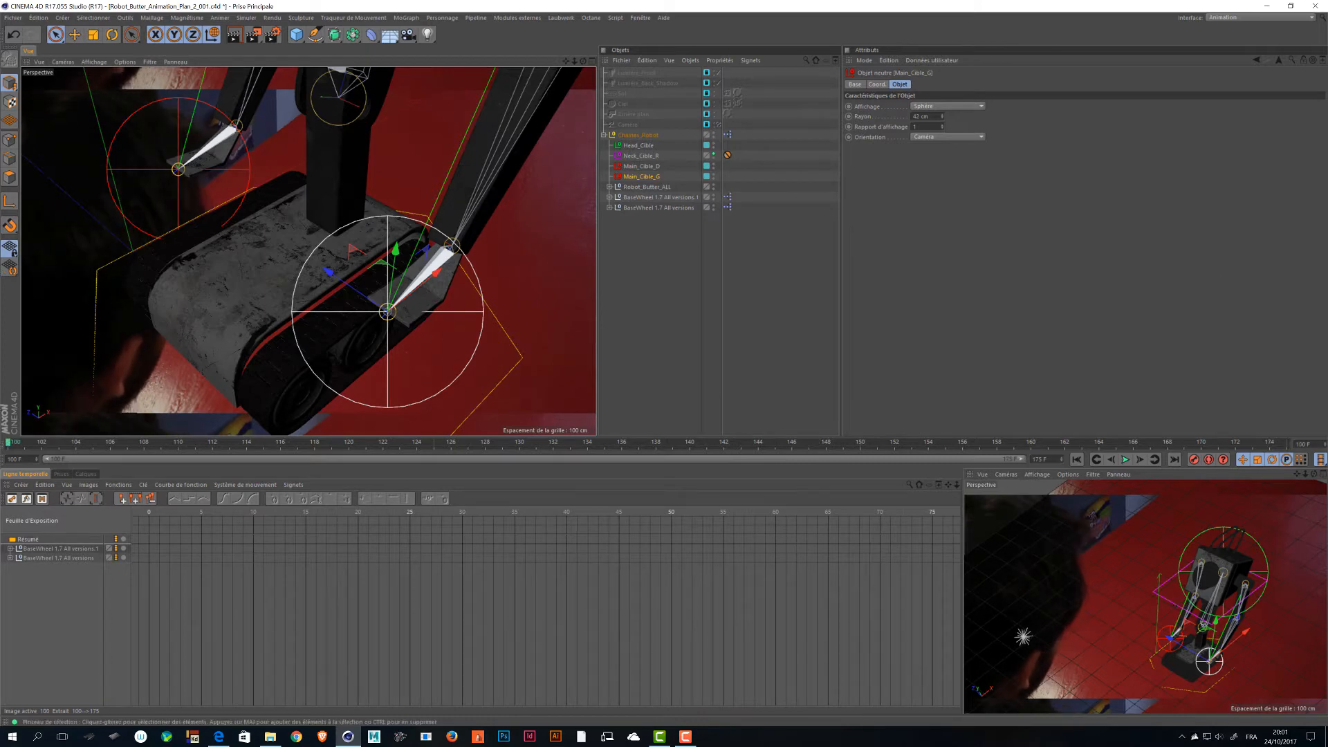
Add Main_Cible_D to the selection and move both hand targets toward the rear of the tracked base along the X axis.
alt+drag(133, 128, 313, 164)
alt+right_drag(313, 164, 169, 110)
alt+middle_drag(169, 110, 400, 191)
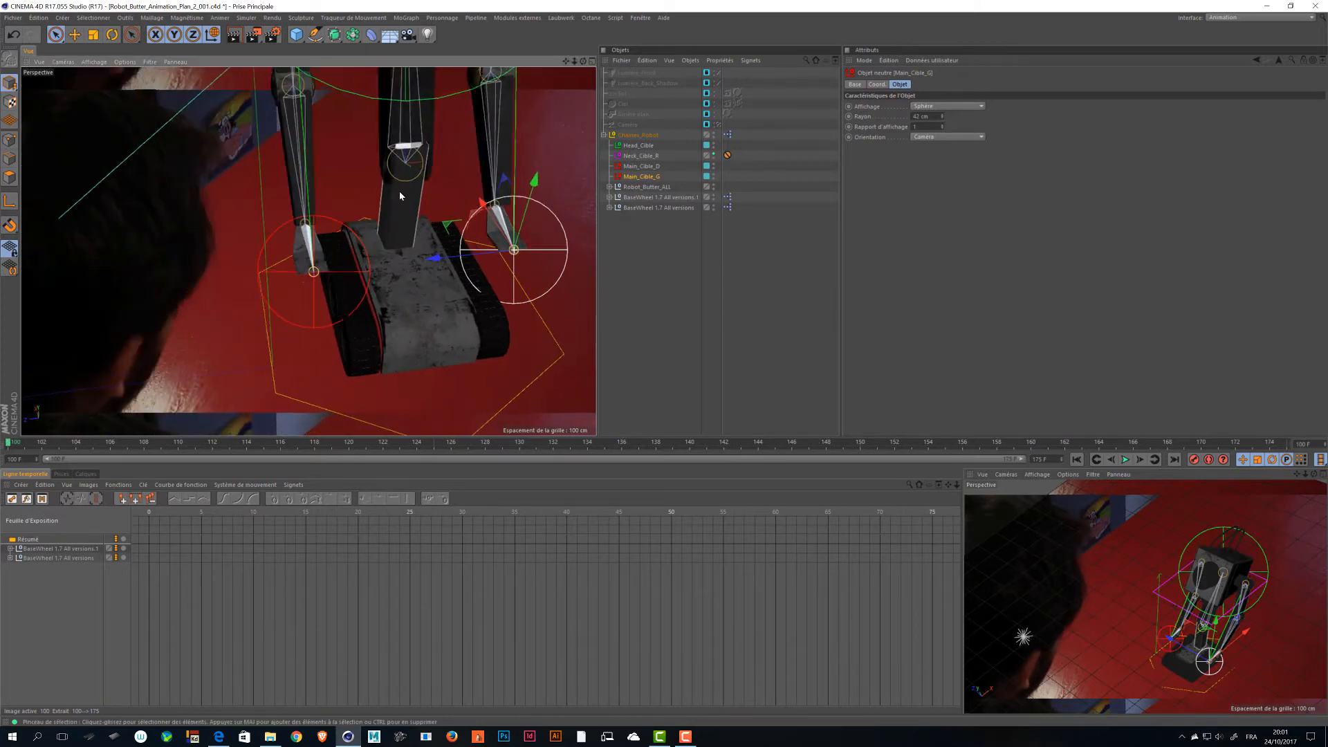
alt+drag(400, 191, 349, 164)
alt+middle_drag(349, 166, 334, 242)
shift+click(336, 243)
alt+drag(344, 243, 289, 253)
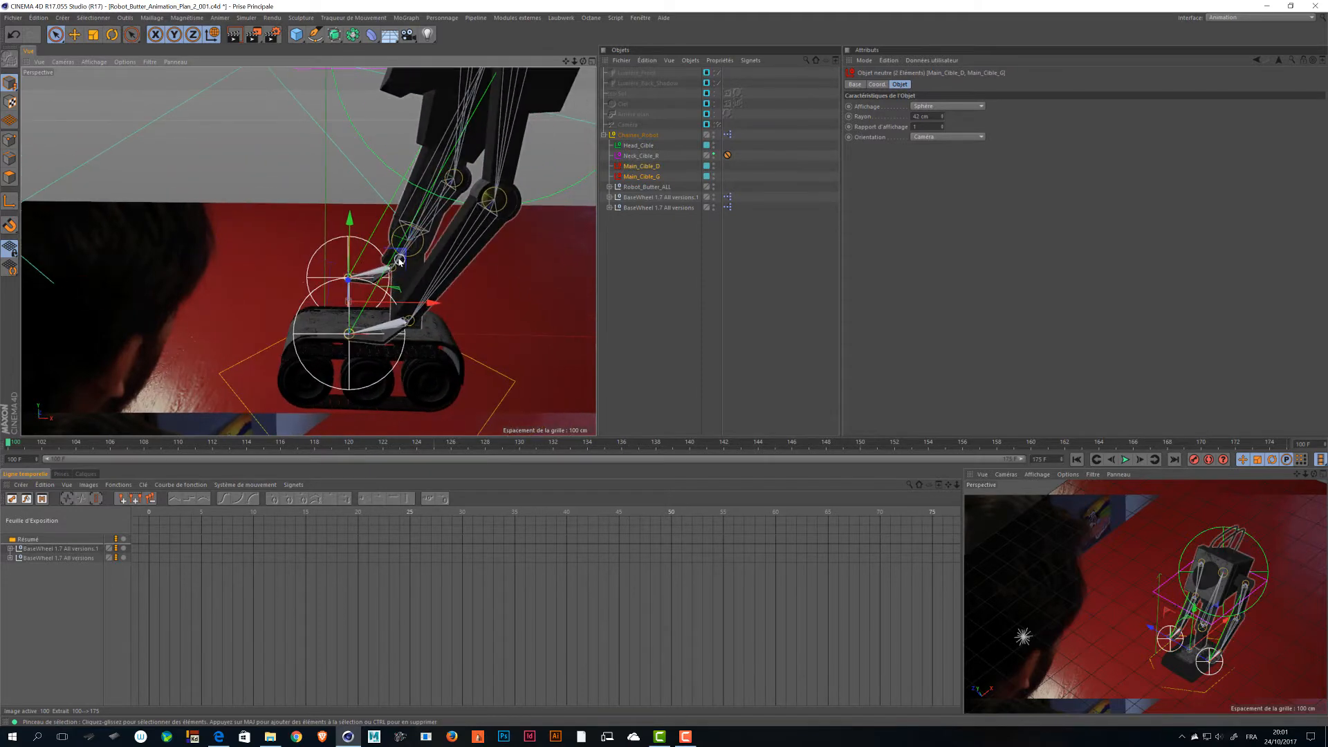
drag(402, 259, 463, 284)
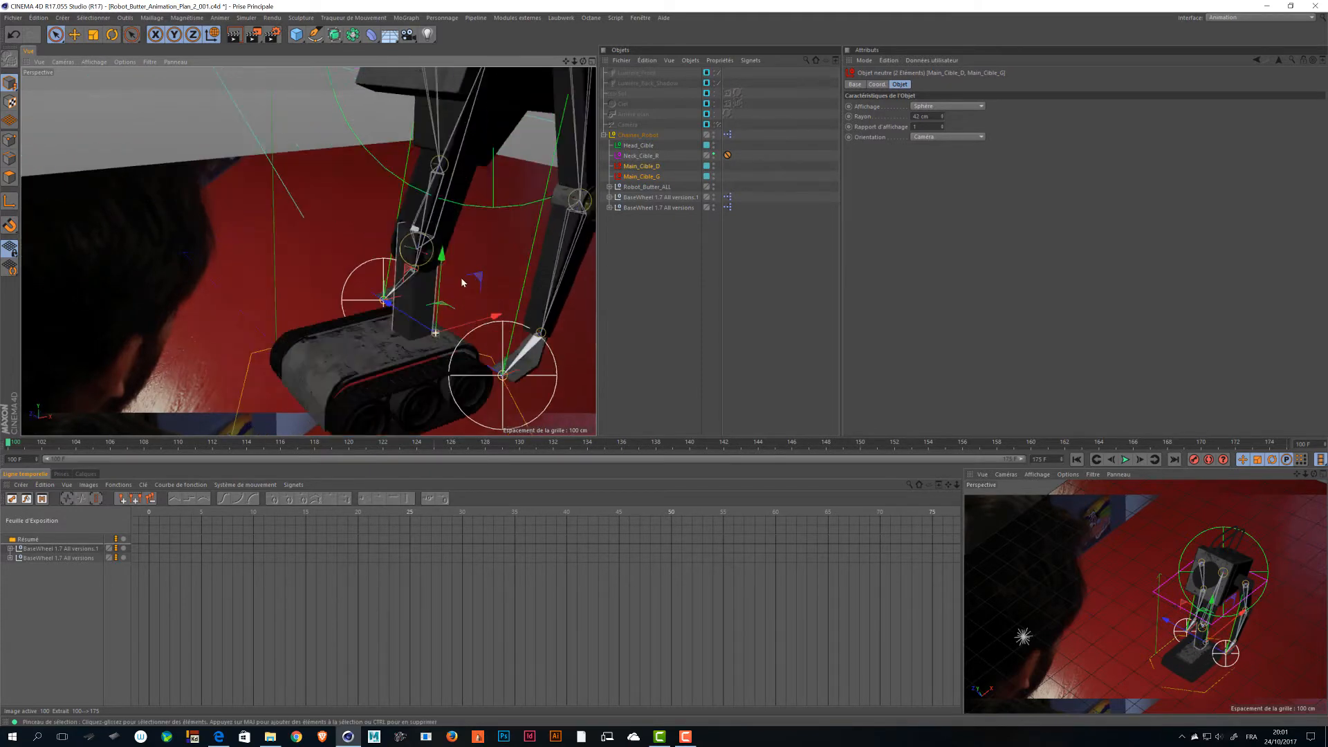
Select the Chaines_Robot master controller and slide the whole robot backward along its X axis.
alt+right_drag(463, 283, 349, 295)
alt+drag(496, 281, 454, 368)
alt+right_drag(454, 367, 489, 332)
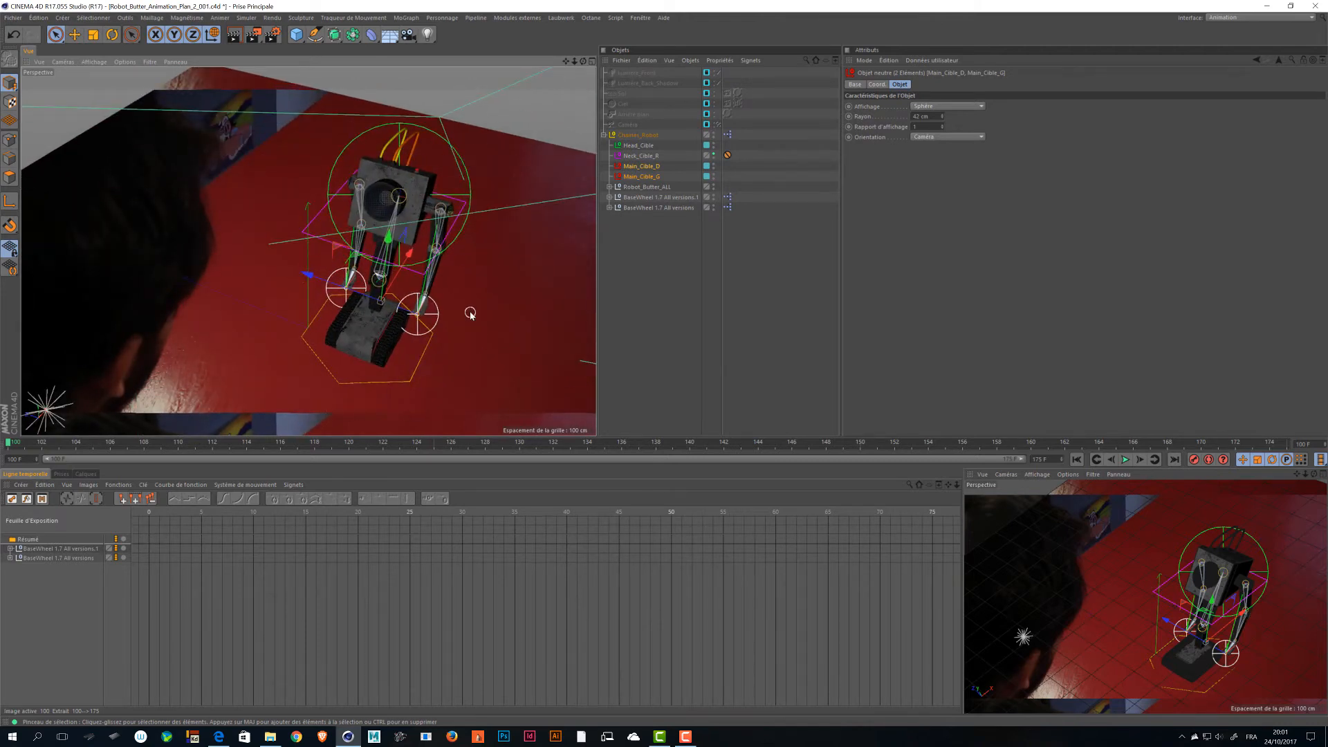
mouse_move(459, 308)
alt+mouse_down()
mouse_move(444, 298)
mouse_move(456, 296)
alt+mouse_up()
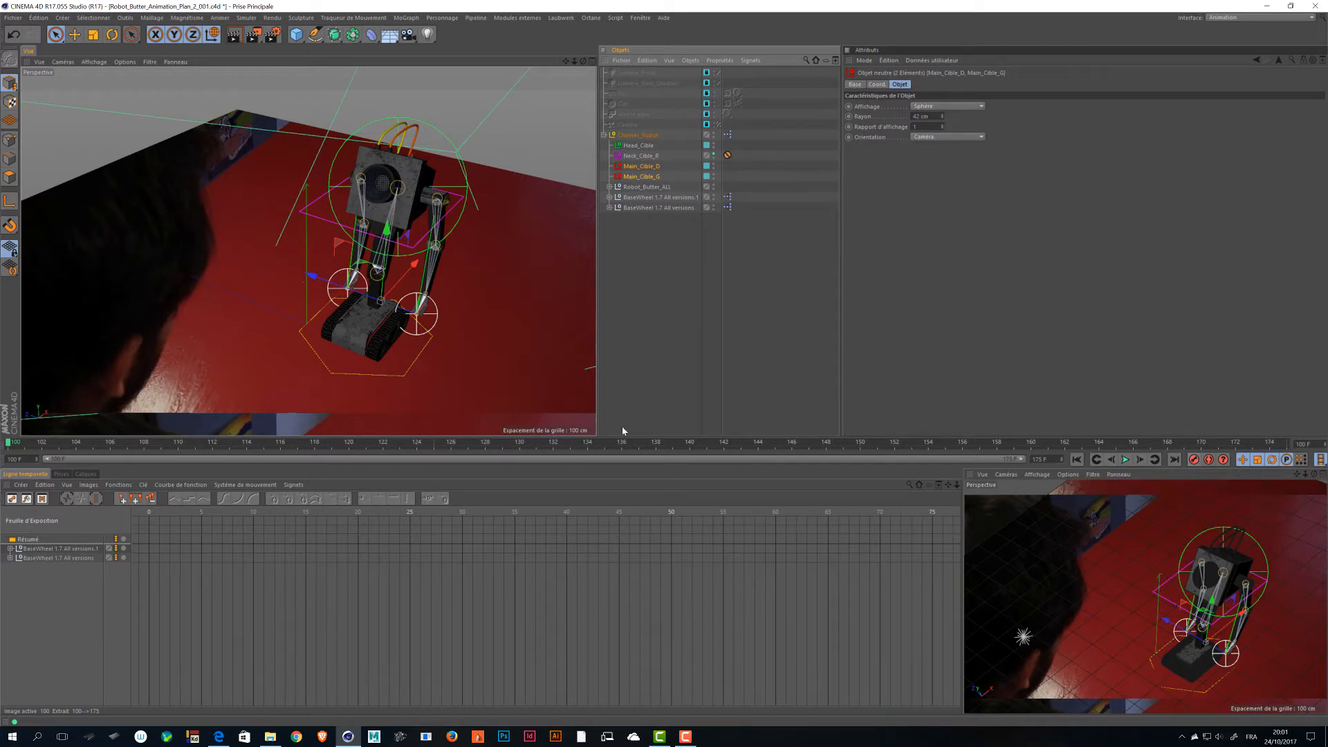
click(406, 375)
drag(407, 375, 433, 284)
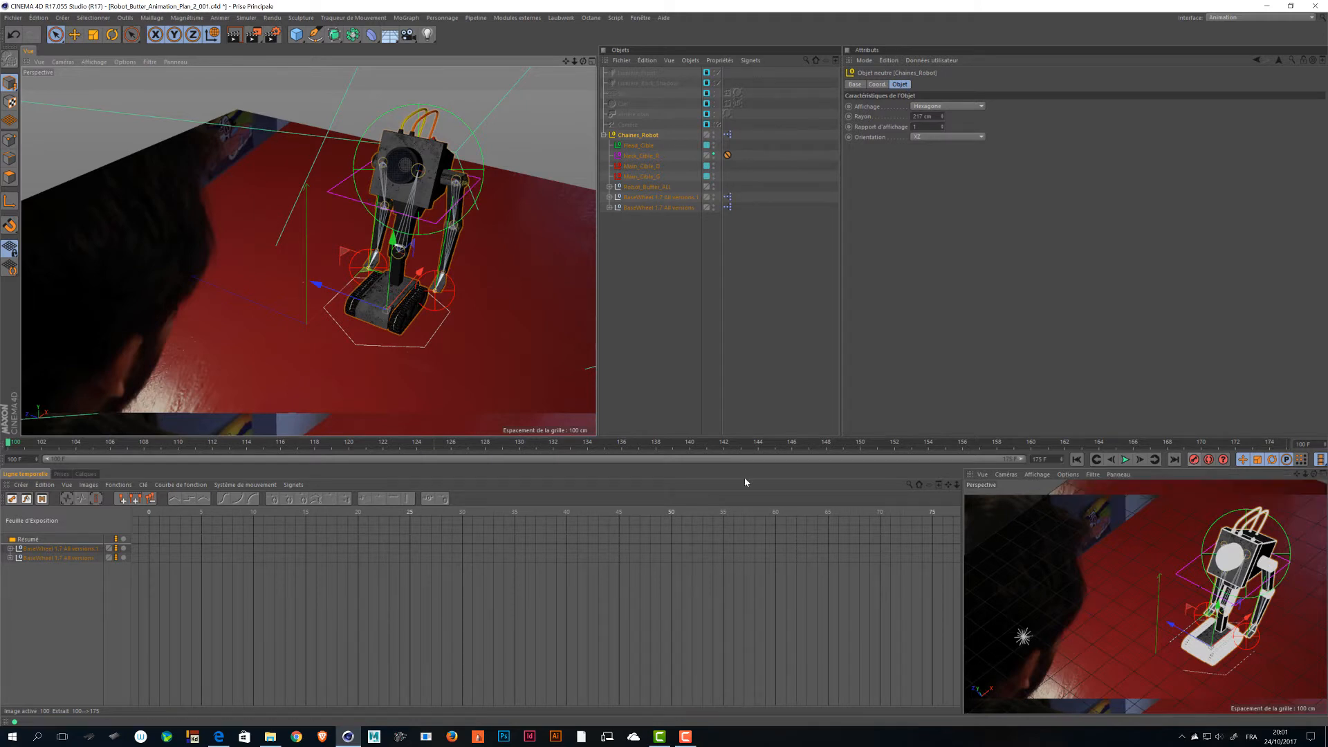
At frame 108, slide Chaines_Robot forward along its X axis and record a keyframe.
drag(7, 443, 149, 450)
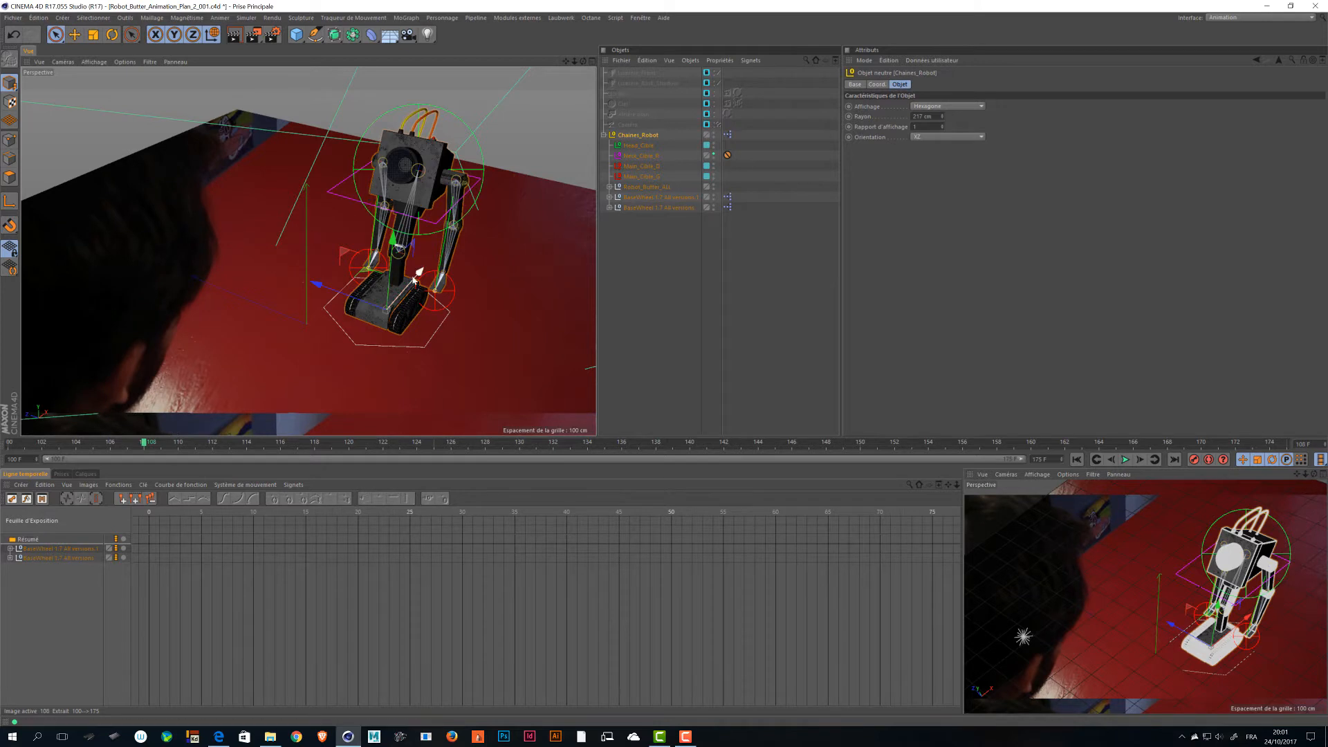
drag(414, 271, 398, 287)
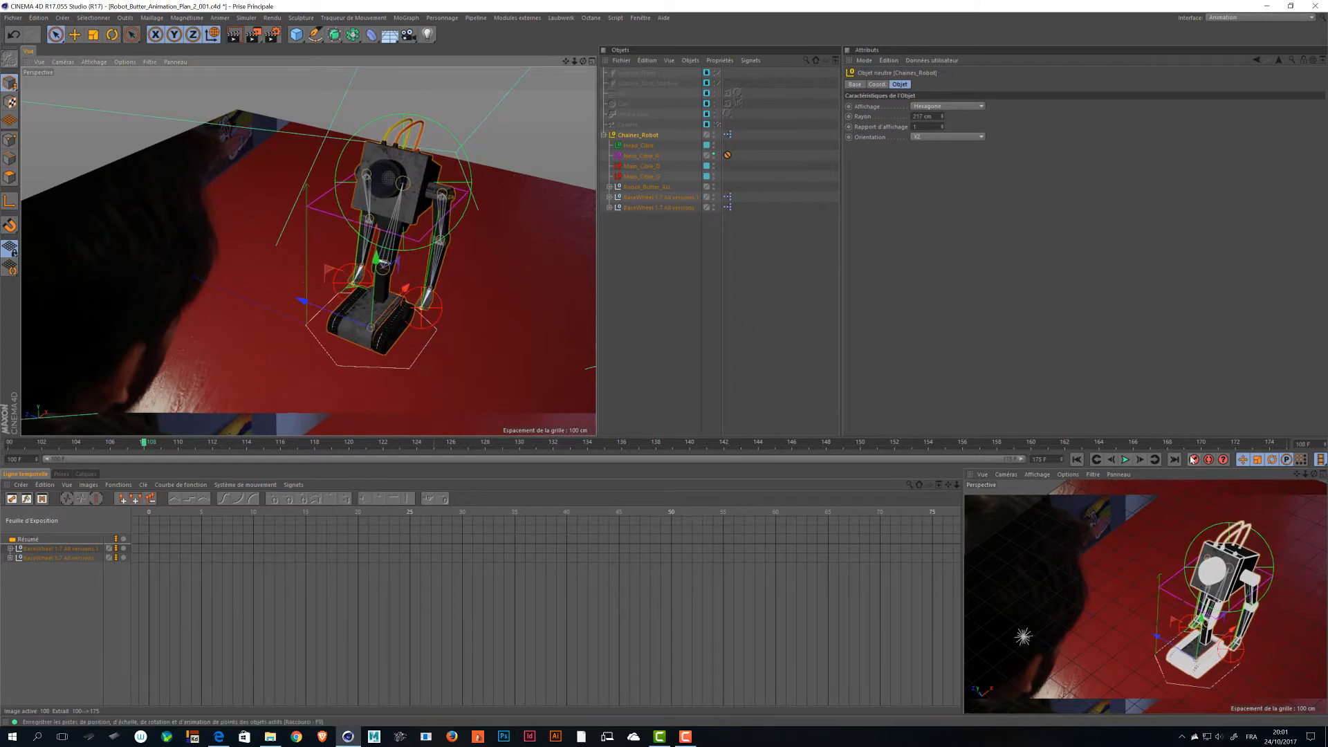
click(1194, 460)
At frame 105, slide Chaines_Robot backward along its X axis and record a second keyframe.
drag(144, 443, 95, 442)
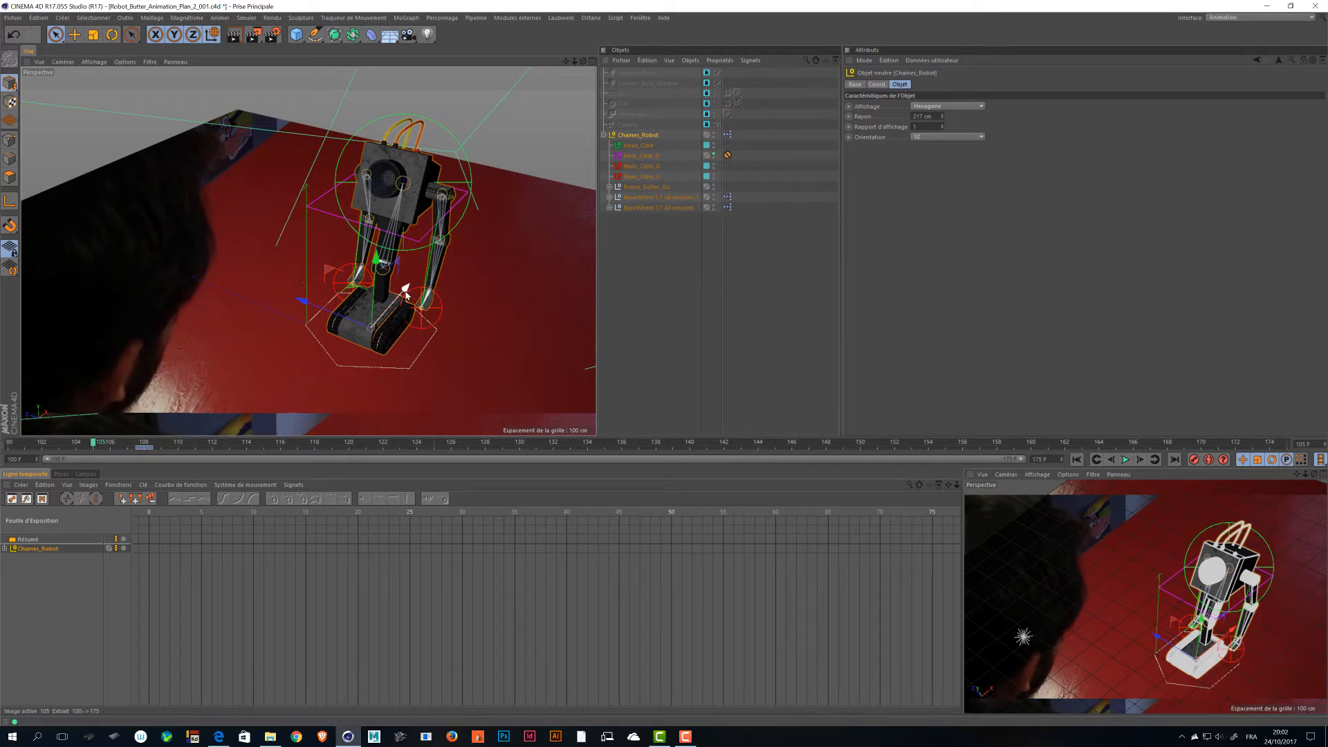
drag(410, 297, 440, 278)
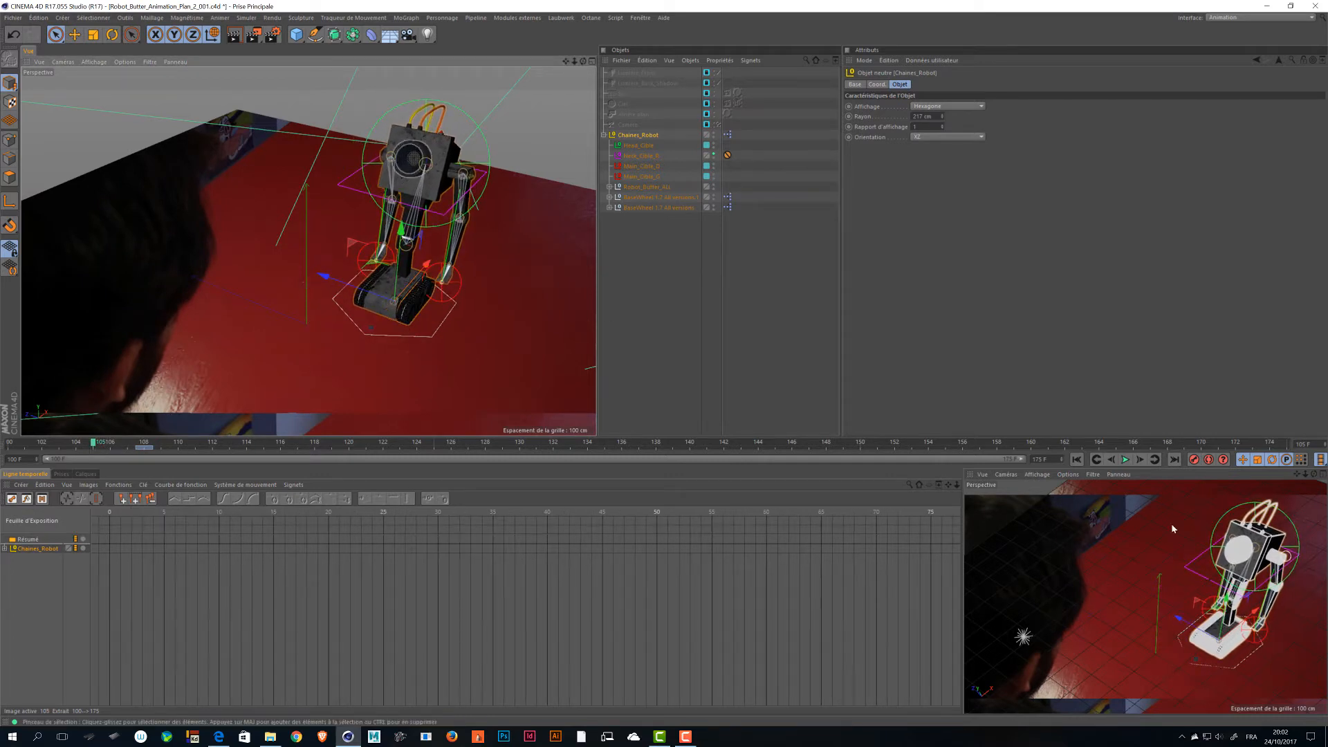
click(1194, 461)
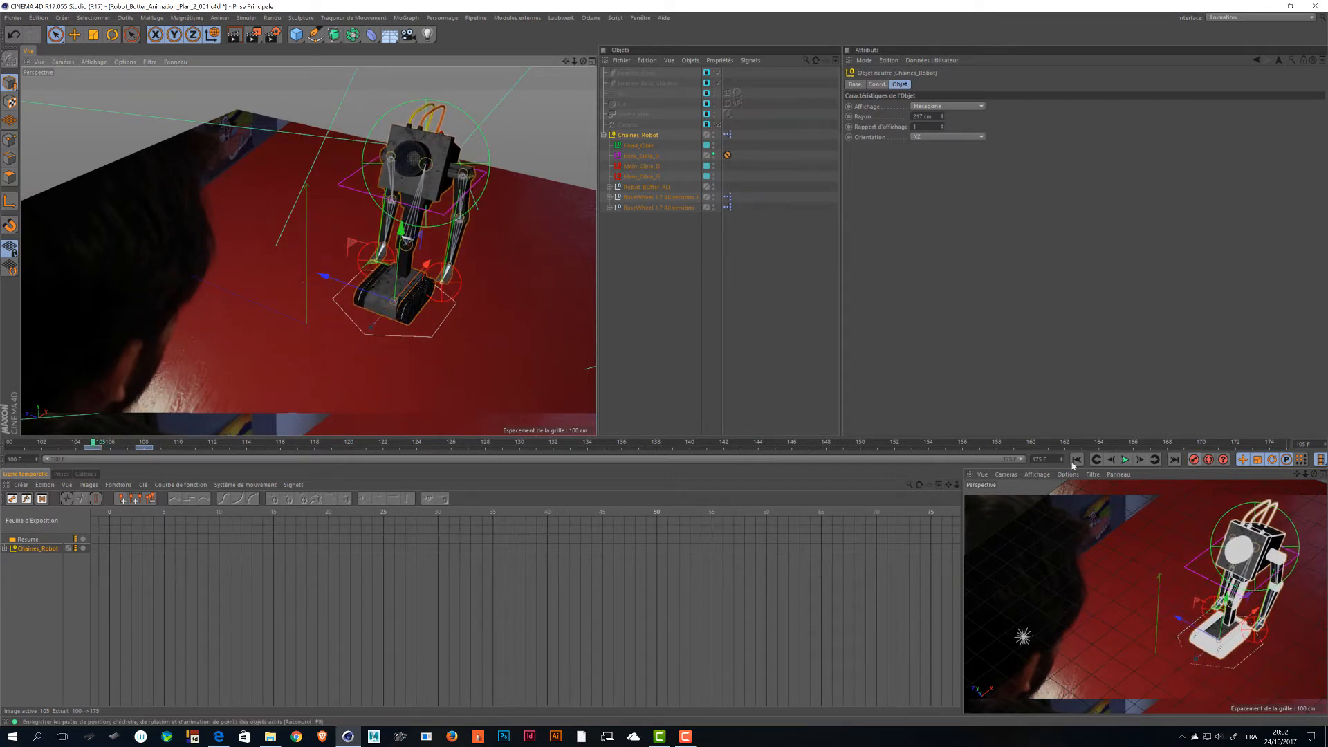
Set the time of the frame 105 key to 95 F and scrub back toward the start of the shot.
click(98, 449)
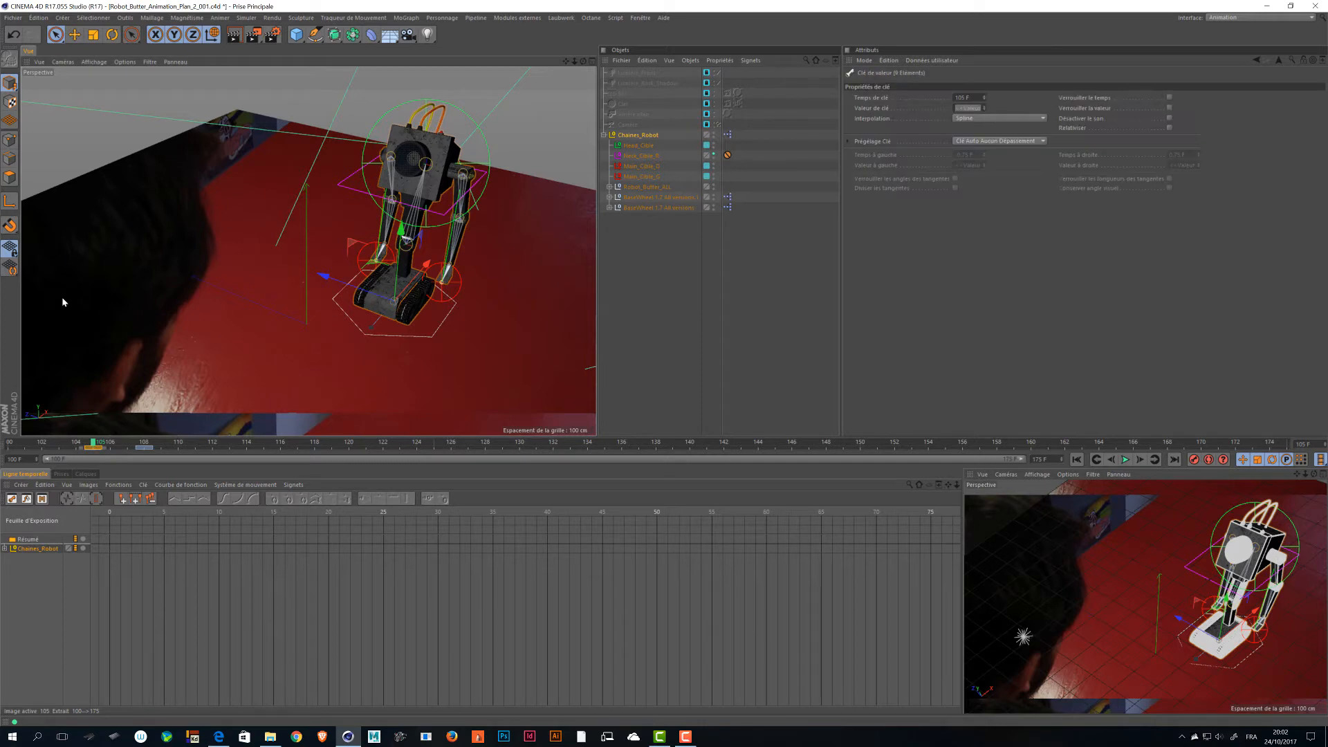
click(972, 99)
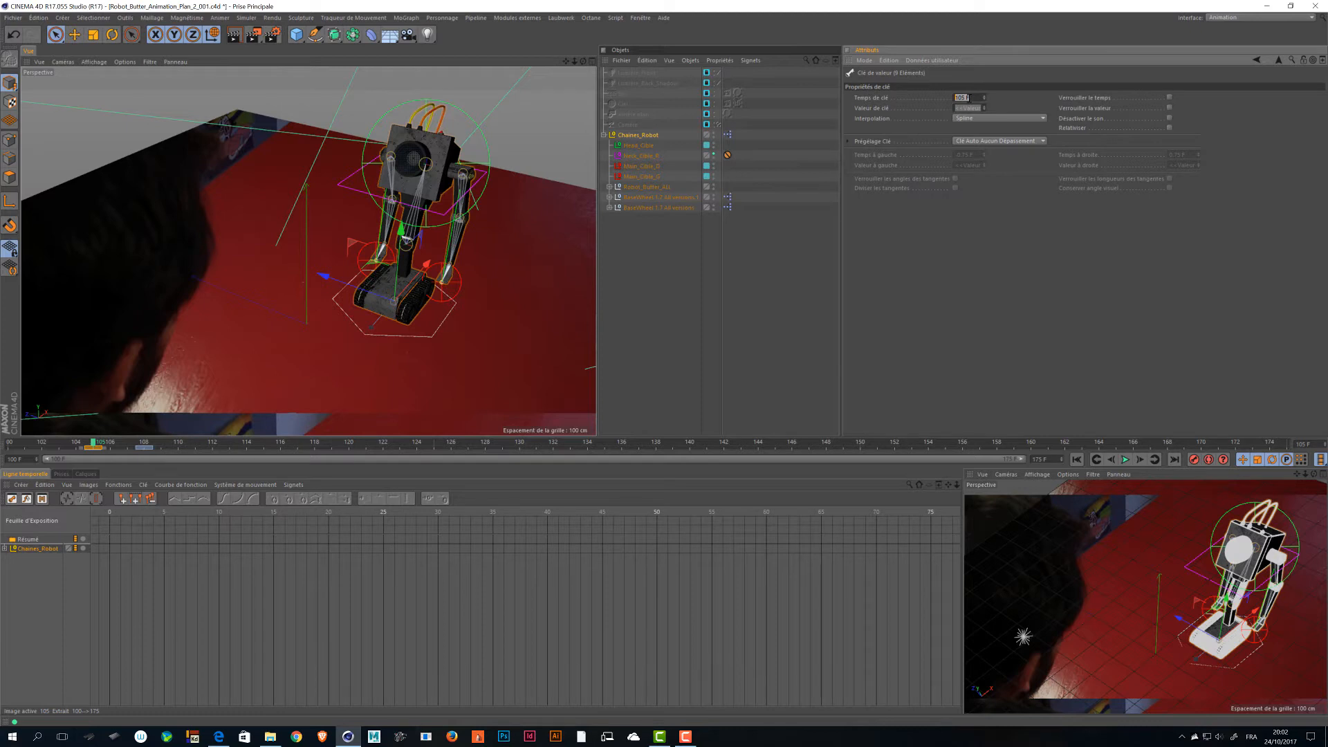
text(5)
key(Return)
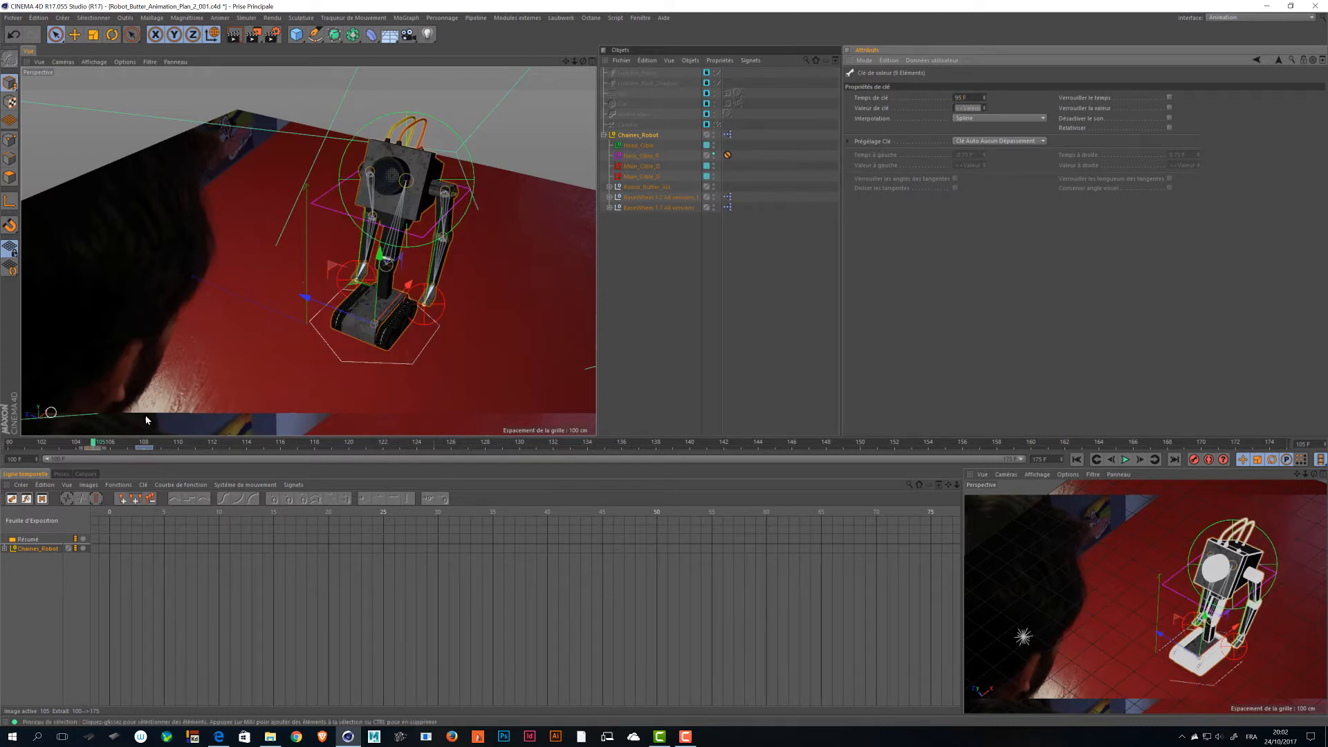
drag(90, 444, 23, 443)
Unfold the Chaines_Robot tracks and its Rotation group in the timeline, and look for the recorded keys.
click(4, 549)
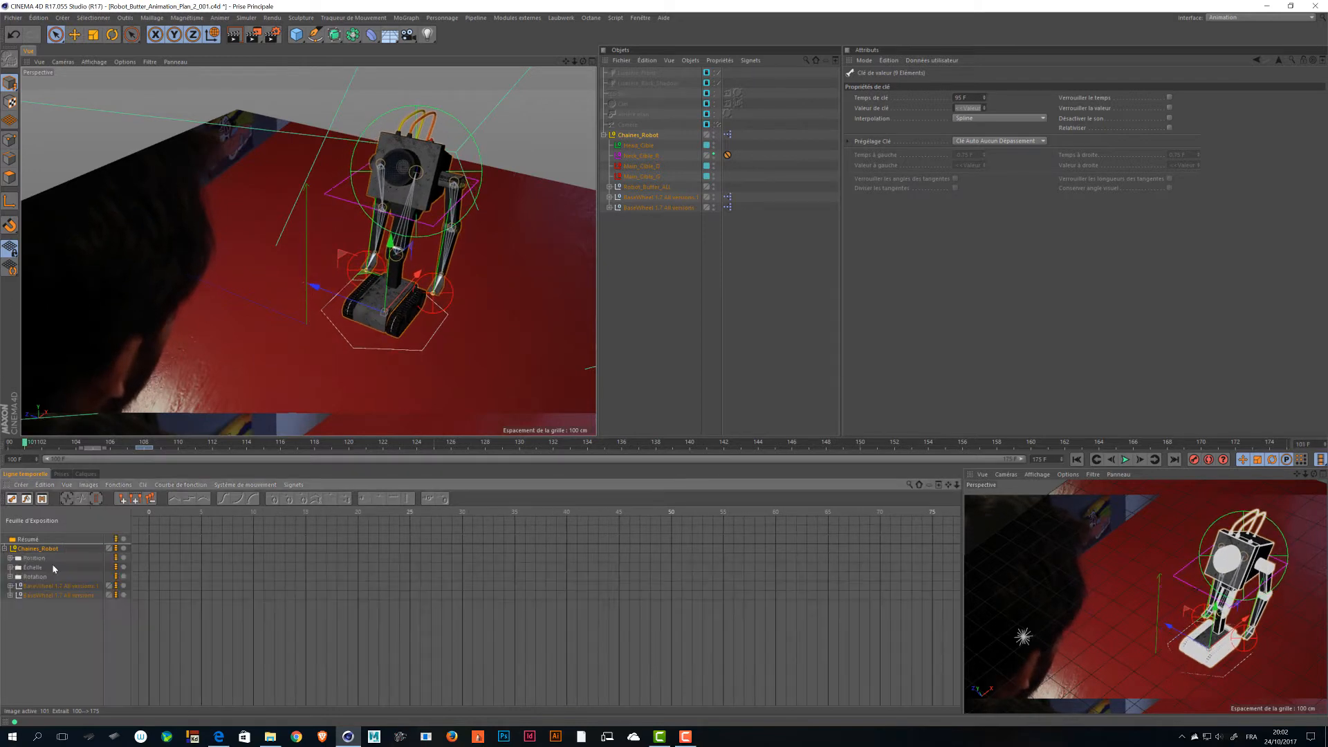
click(32, 577)
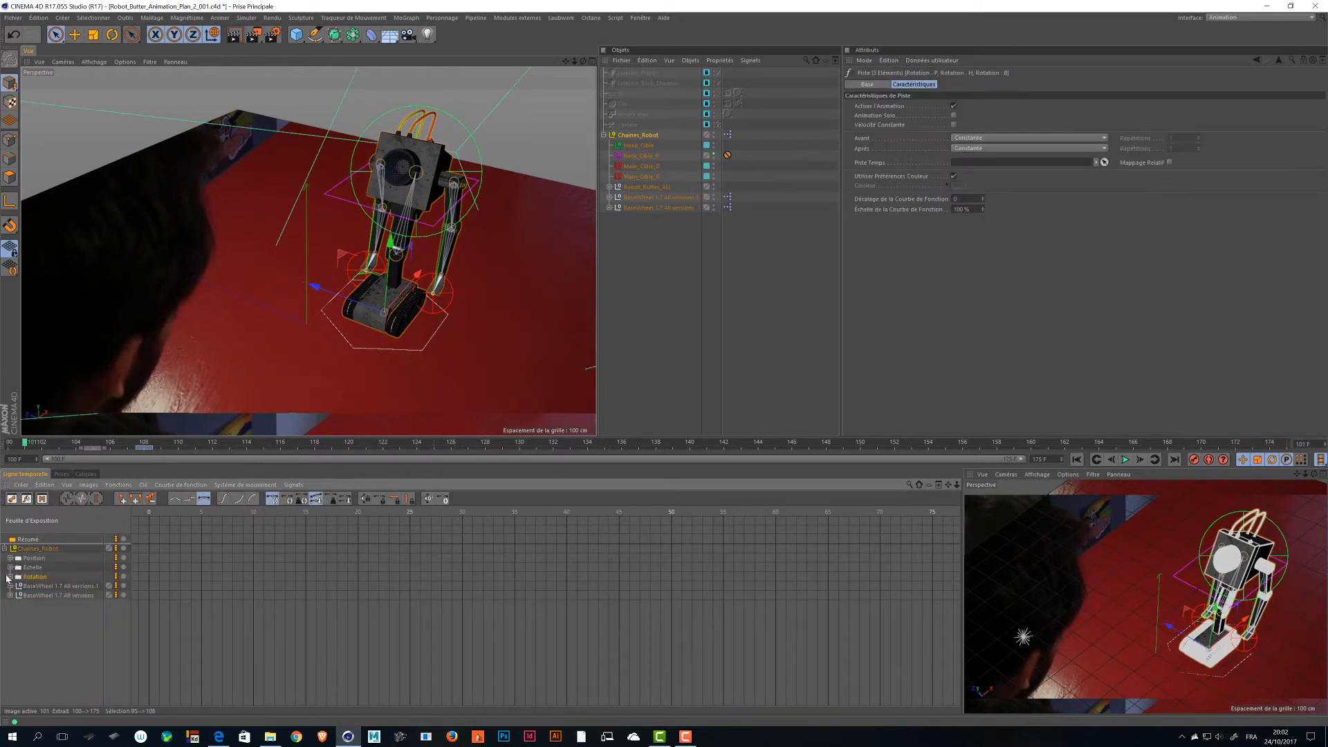
click(10, 577)
key(Down)
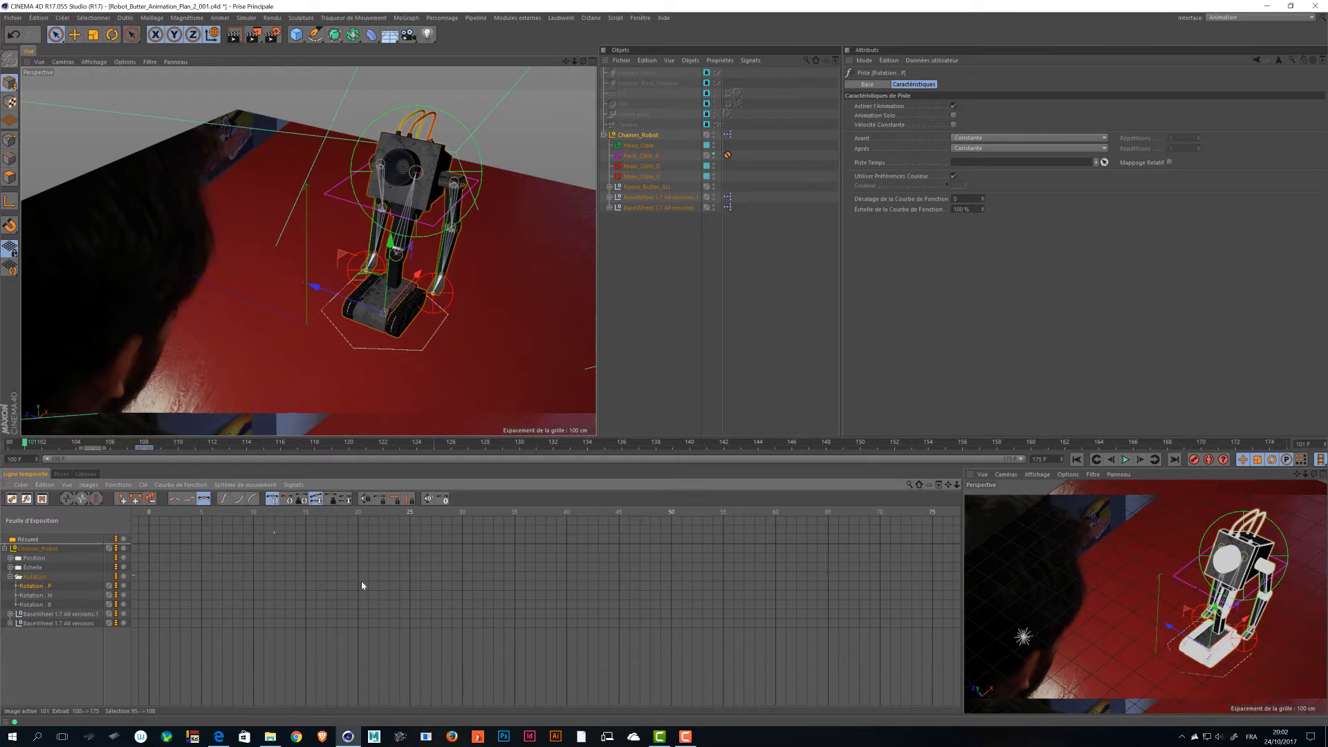
scroll(318, 589, left, 10)
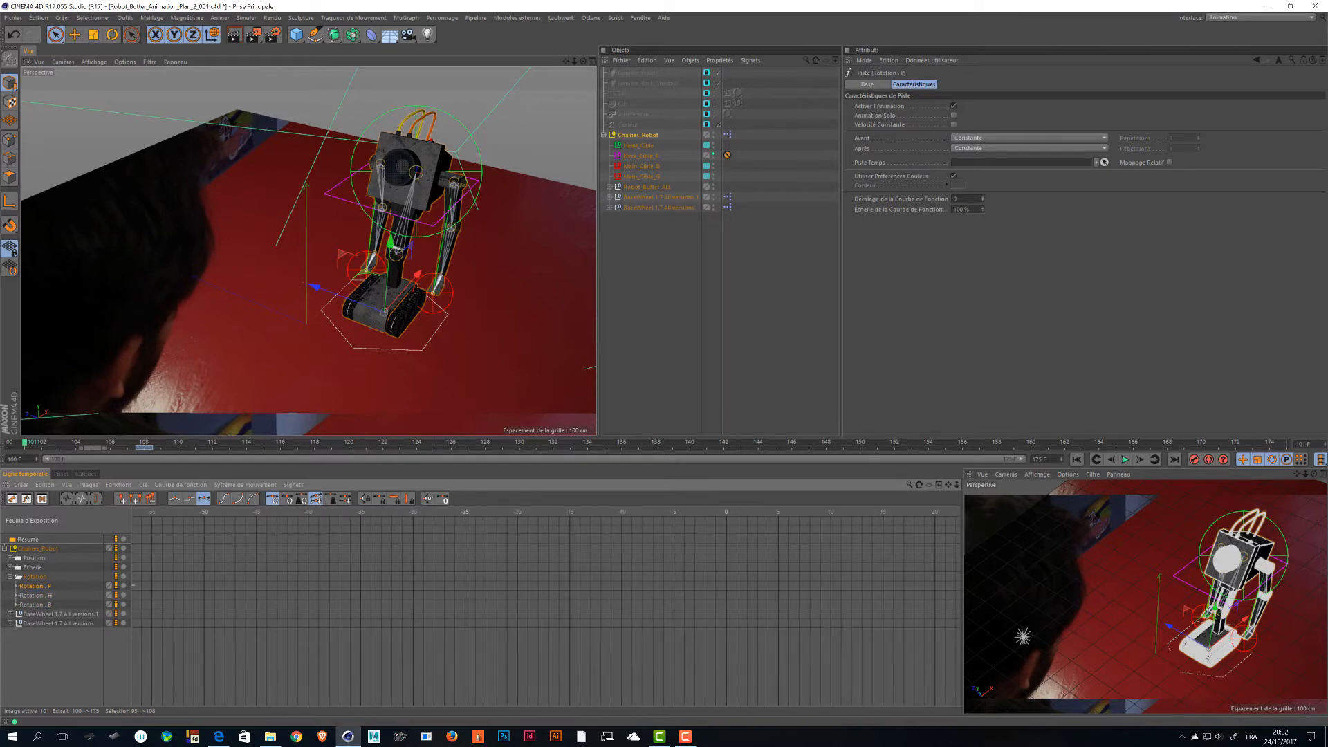
scroll(546, 606, right, 10)
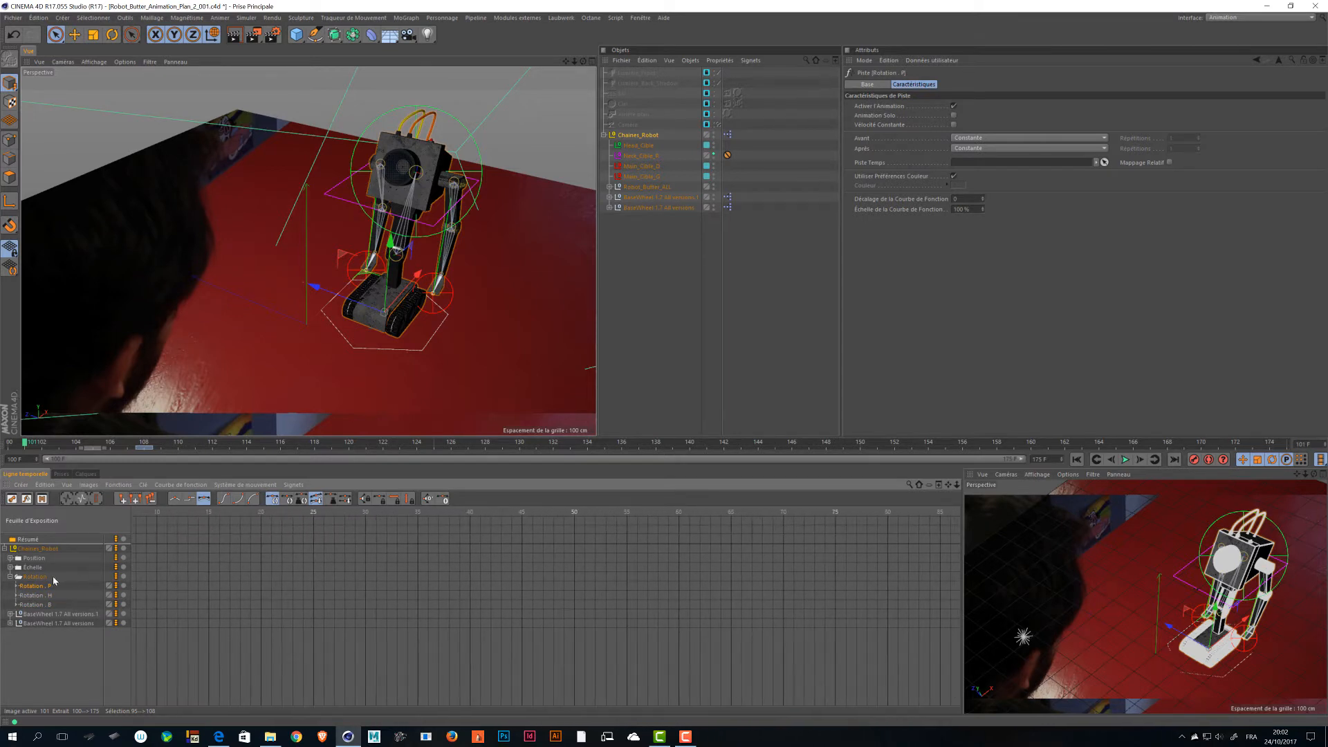
Select all the robot's tracks and show them in F-curve mode, framed on their keys.
key(ctrl+a)
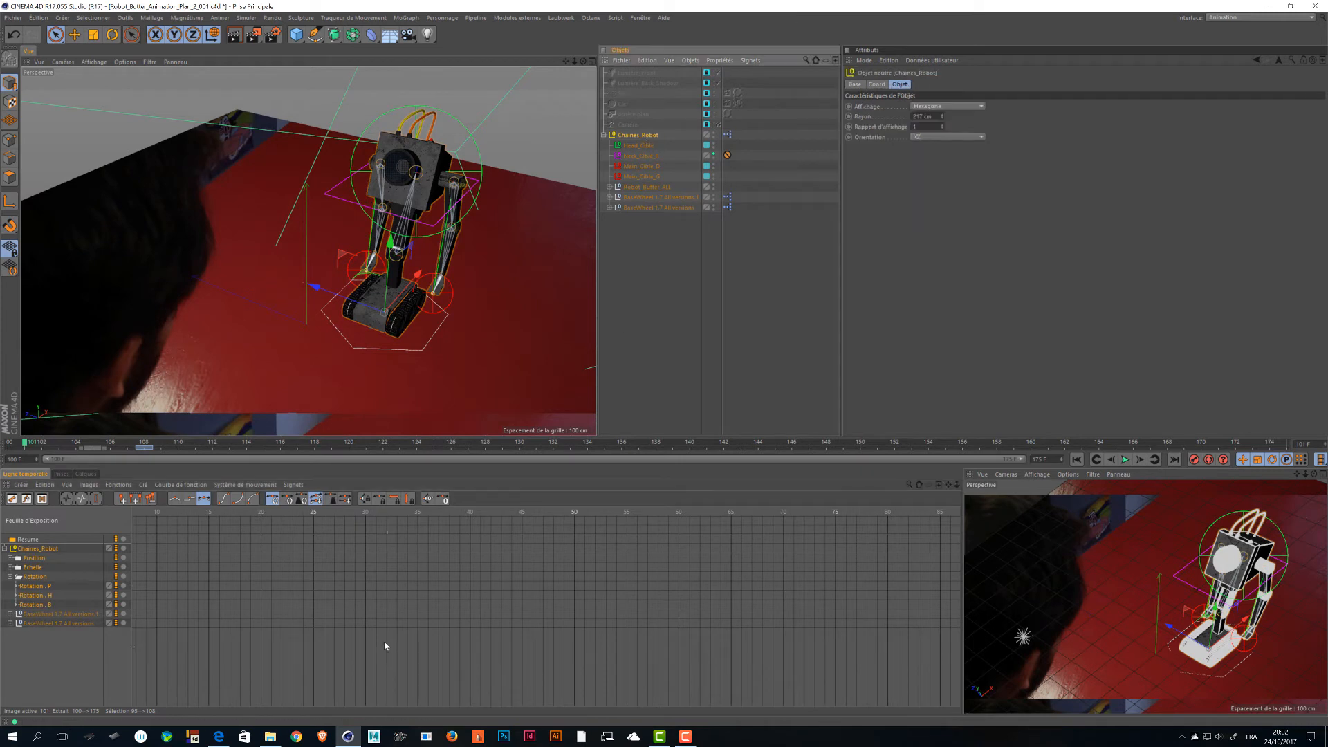
scroll(384, 646, up, 2)
click(26, 499)
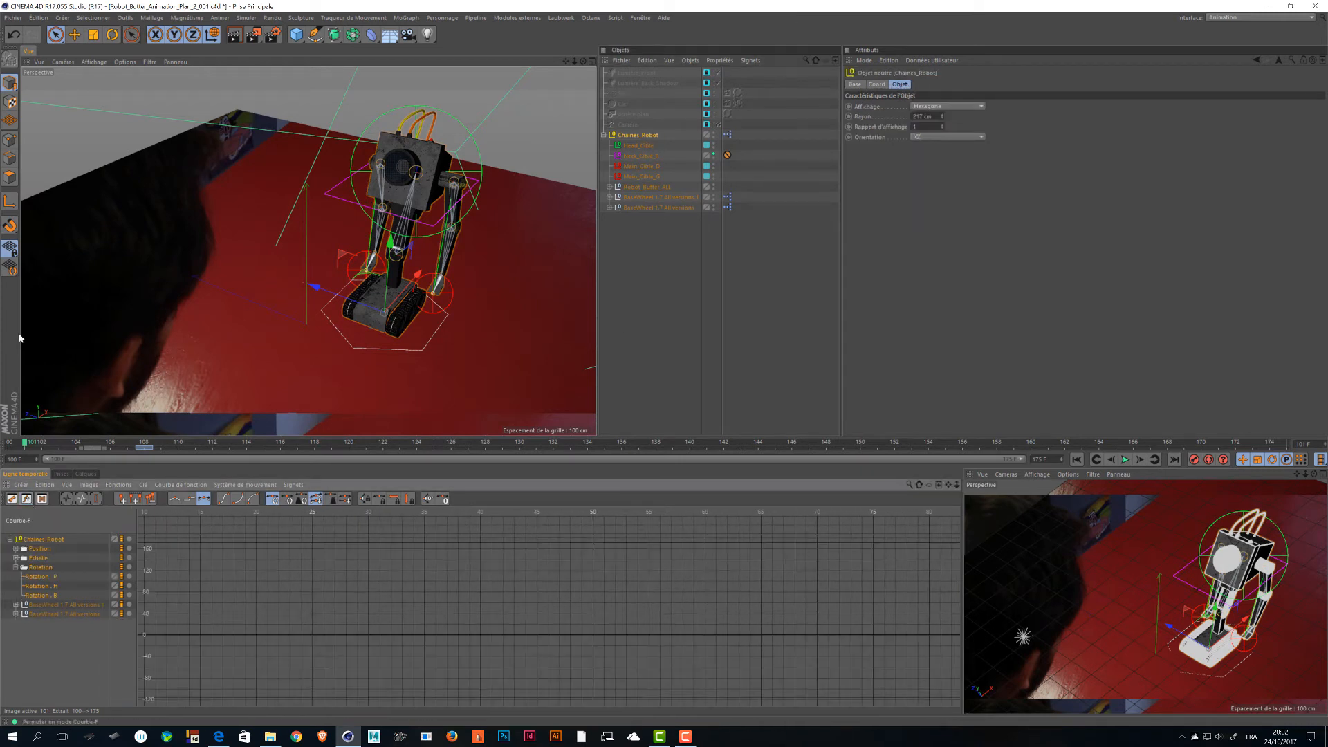
key(h)
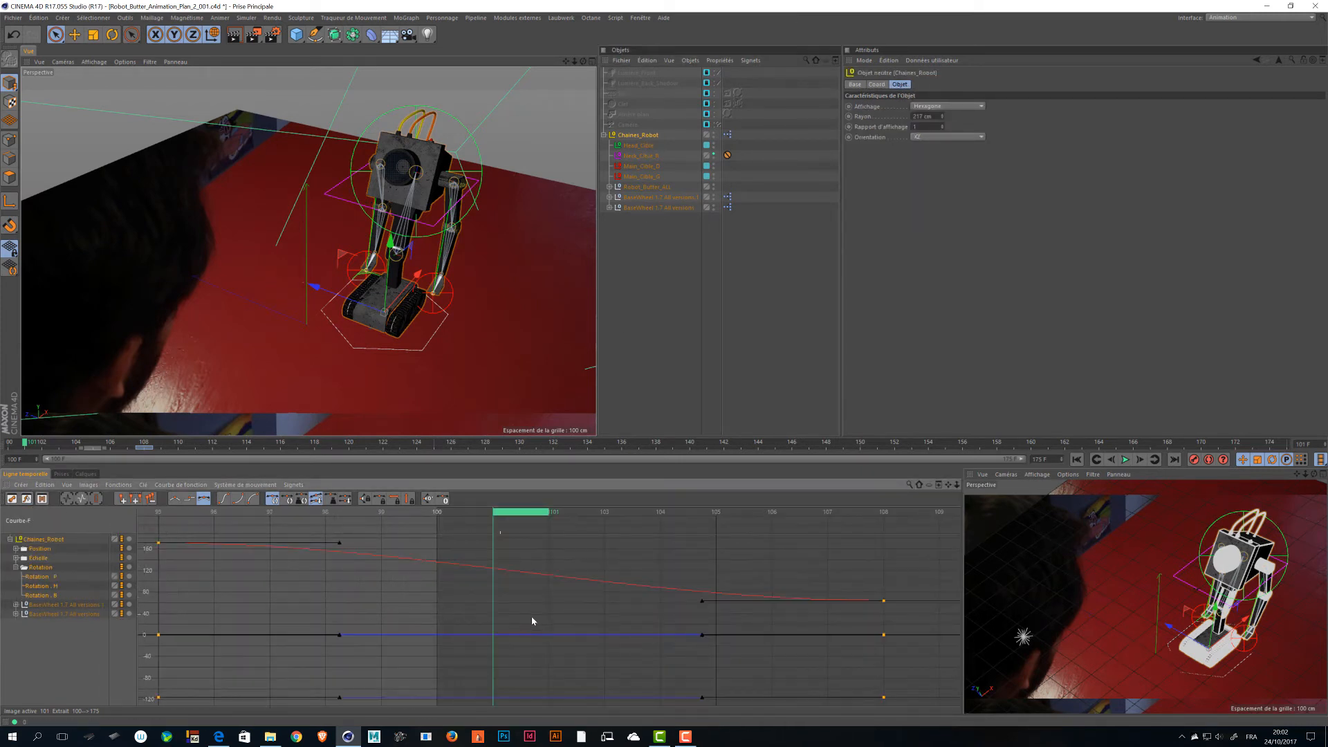
alt+right_drag(558, 619, 510, 650)
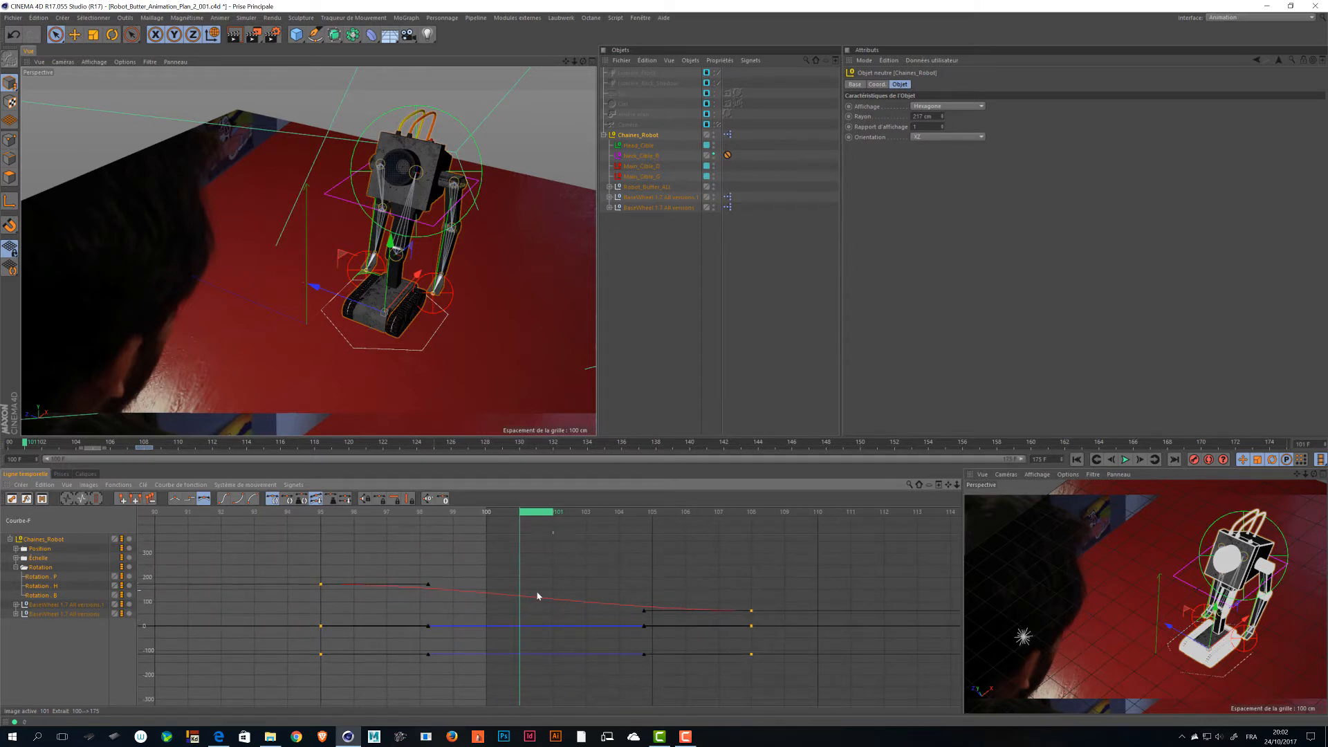
Delete the Rotation and Scale (Échelle) tracks of Chaines_Robot from the timeline.
click(43, 577)
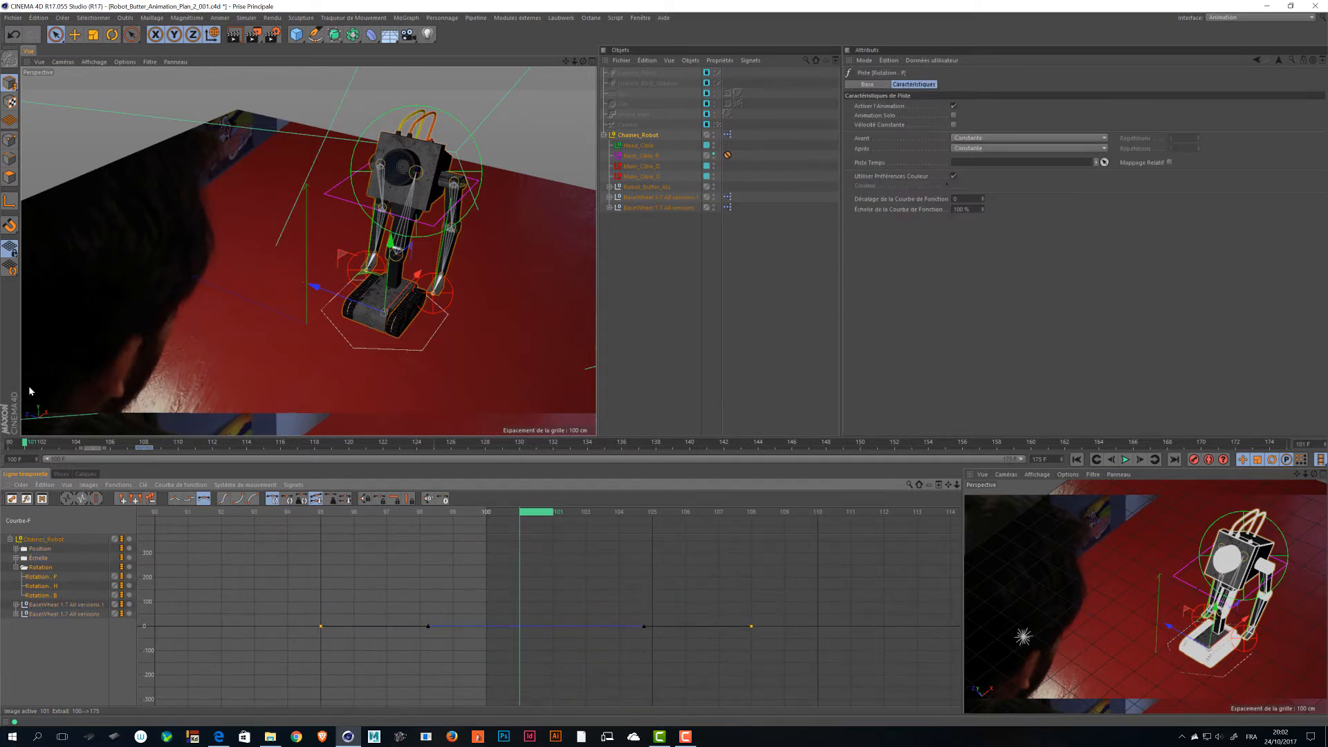
key(Delete)
click(38, 567)
key(Delete)
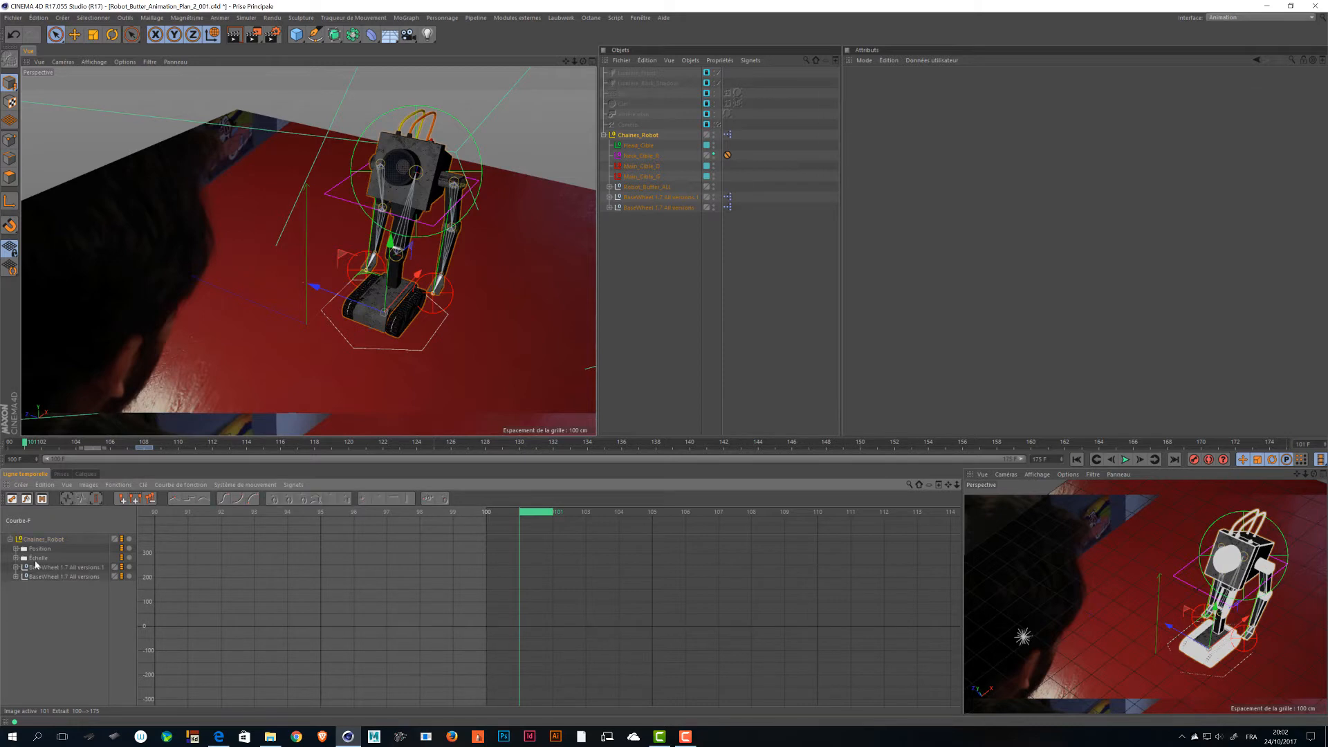
click(33, 559)
key(Delete)
Delete the Position Y and Position Z tracks of Chaines_Robot, keeping only its Position X track.
click(16, 548)
click(40, 558)
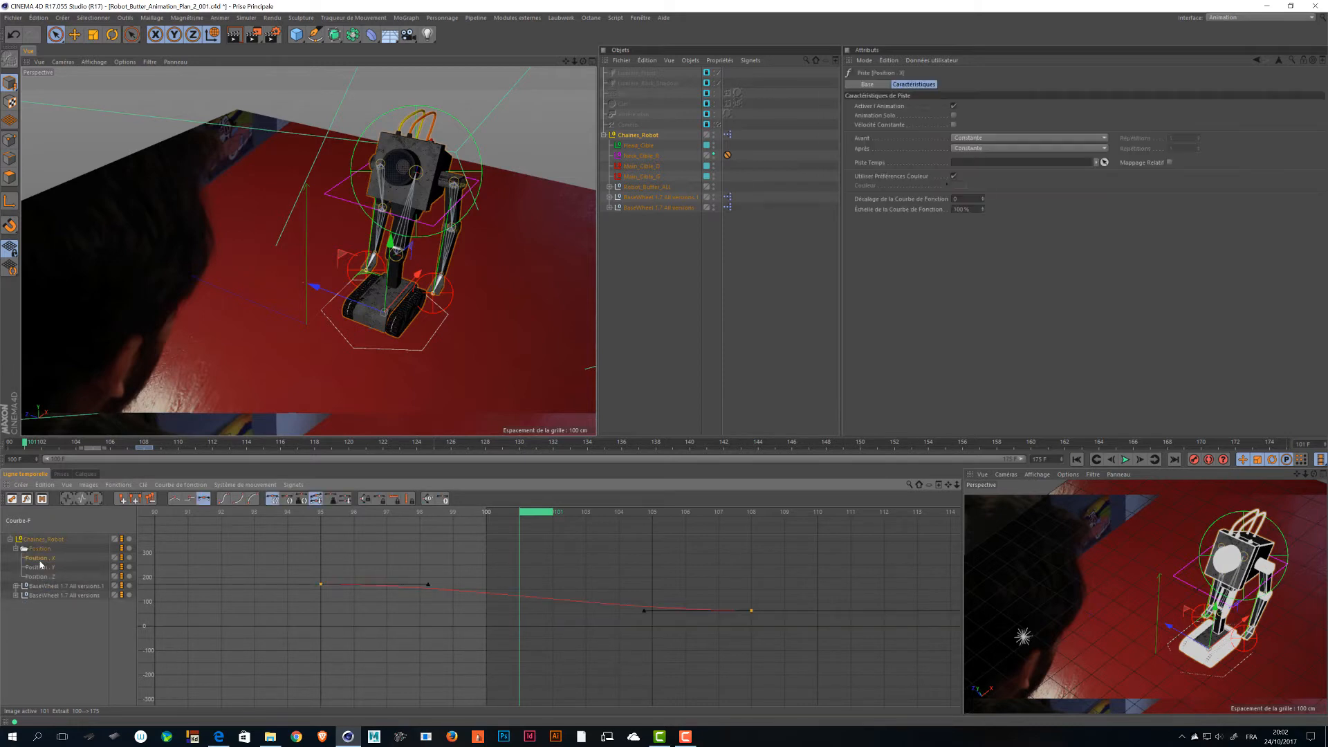
click(40, 567)
click(45, 559)
click(40, 569)
key(Delete)
click(38, 570)
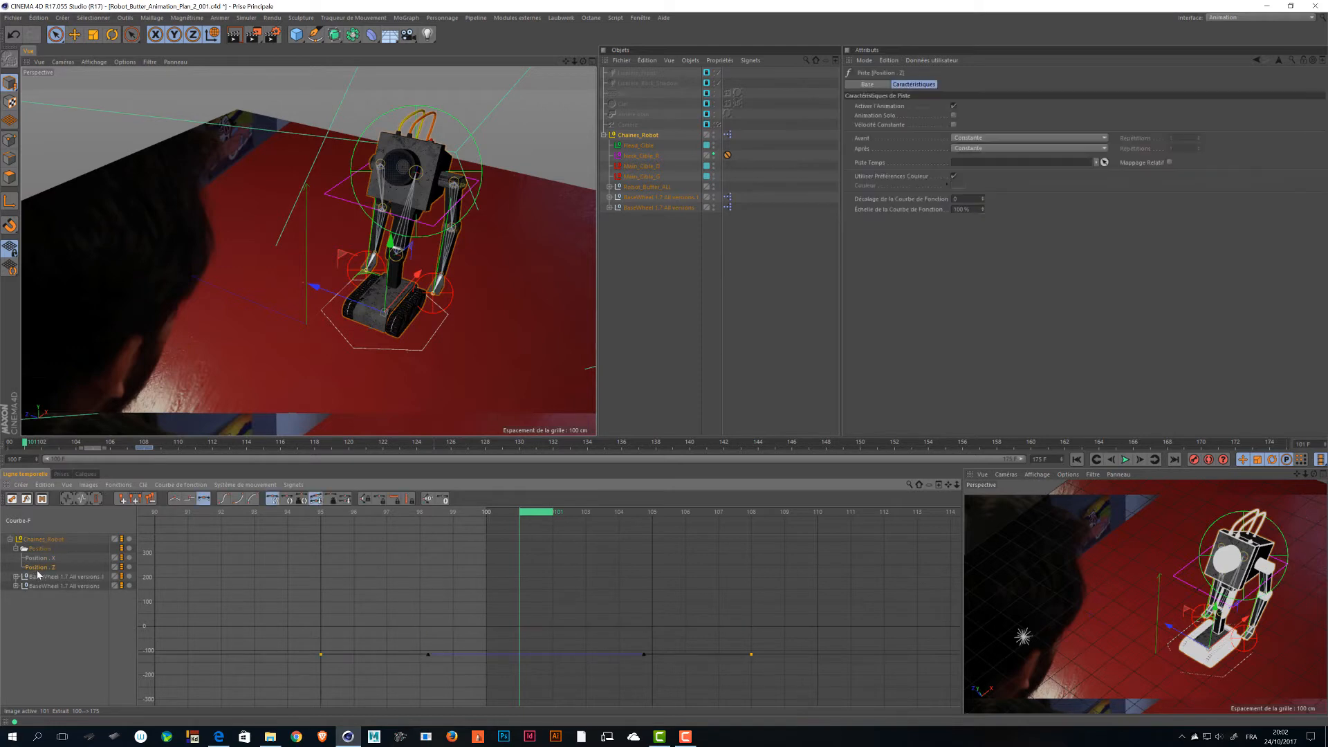
key(Delete)
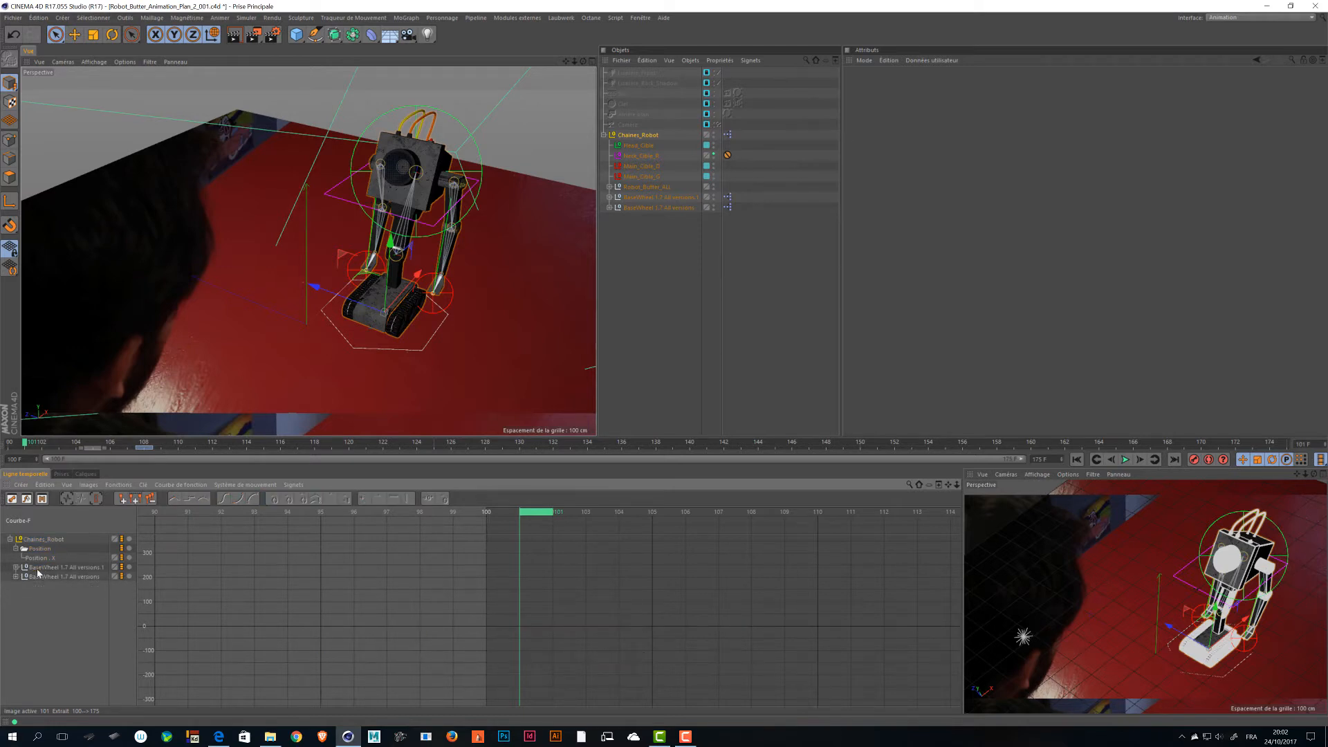
Lengthen the left tangent of the frame 108 key on the Position X curve to about 5.8 frames, and scrub through the move.
click(35, 559)
drag(388, 612, 241, 569)
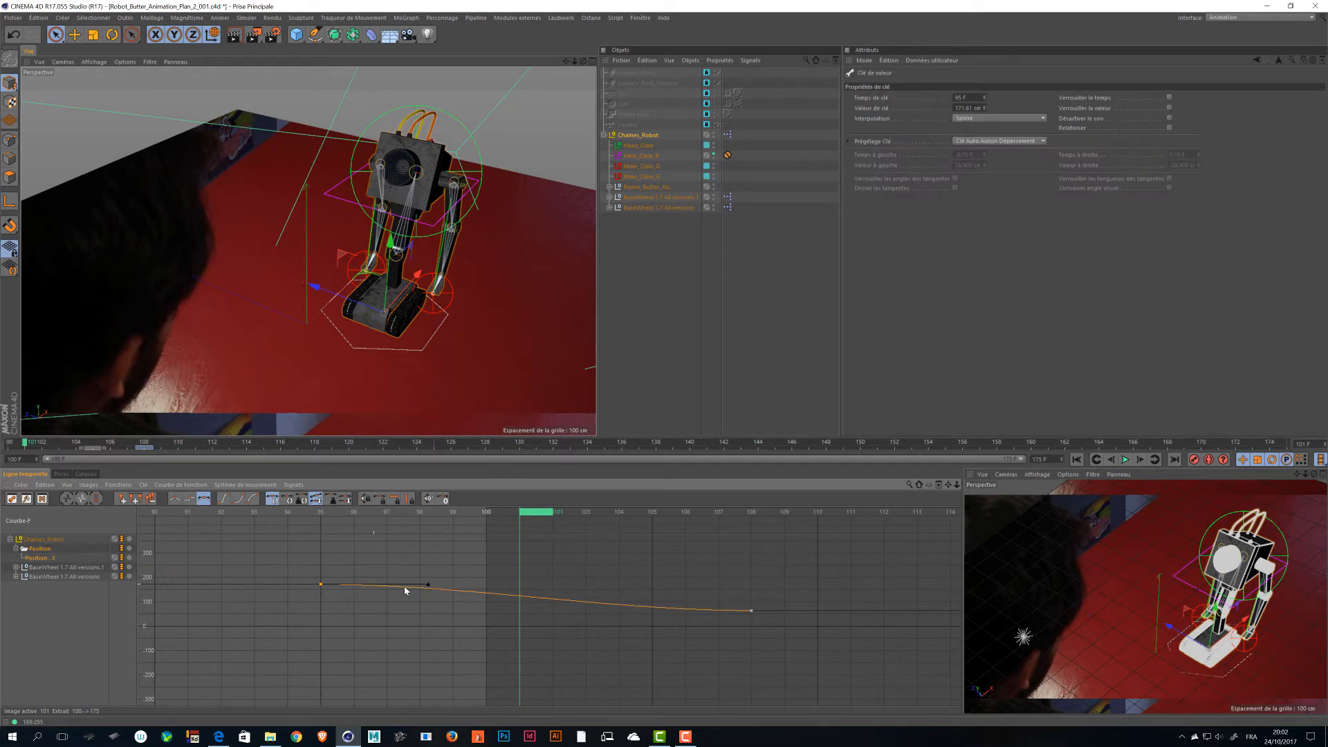
drag(791, 596, 558, 617)
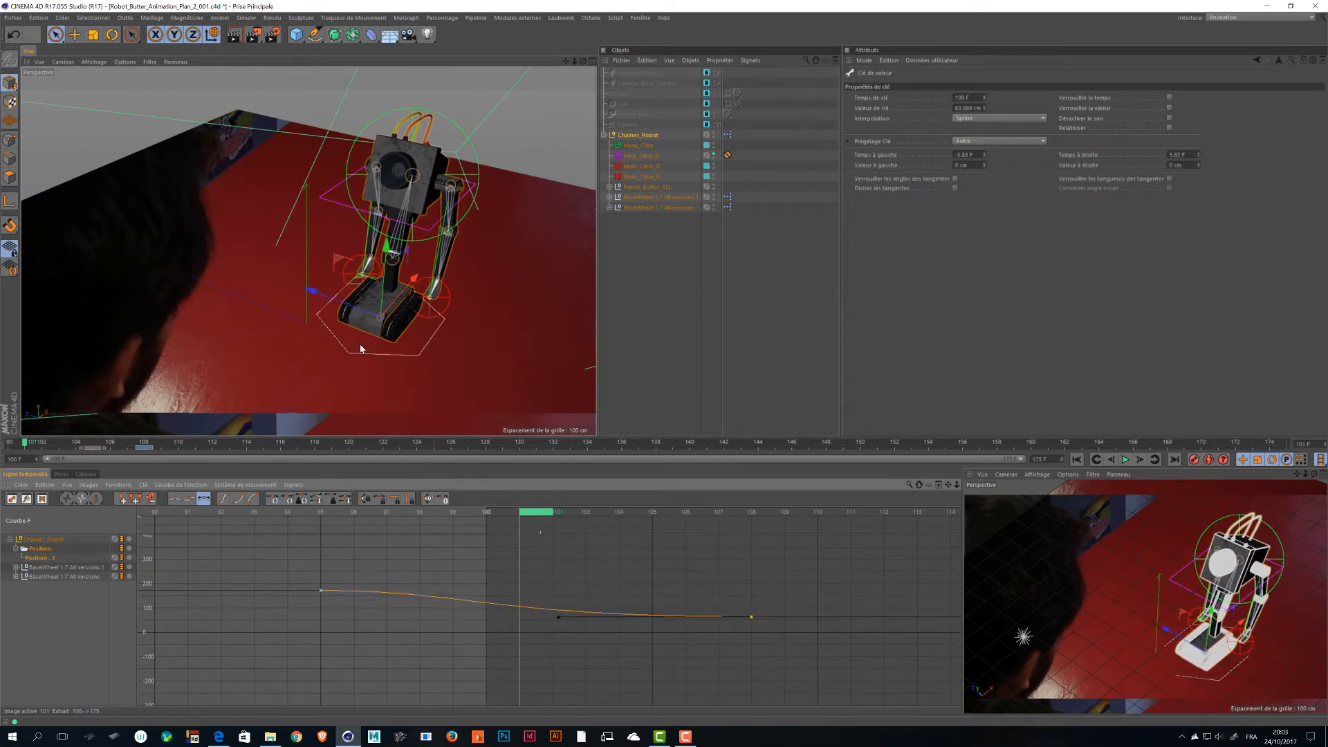
mouse_move(534, 518)
mouse_down()
mouse_move(468, 515)
mouse_move(519, 534)
mouse_move(795, 536)
mouse_up()
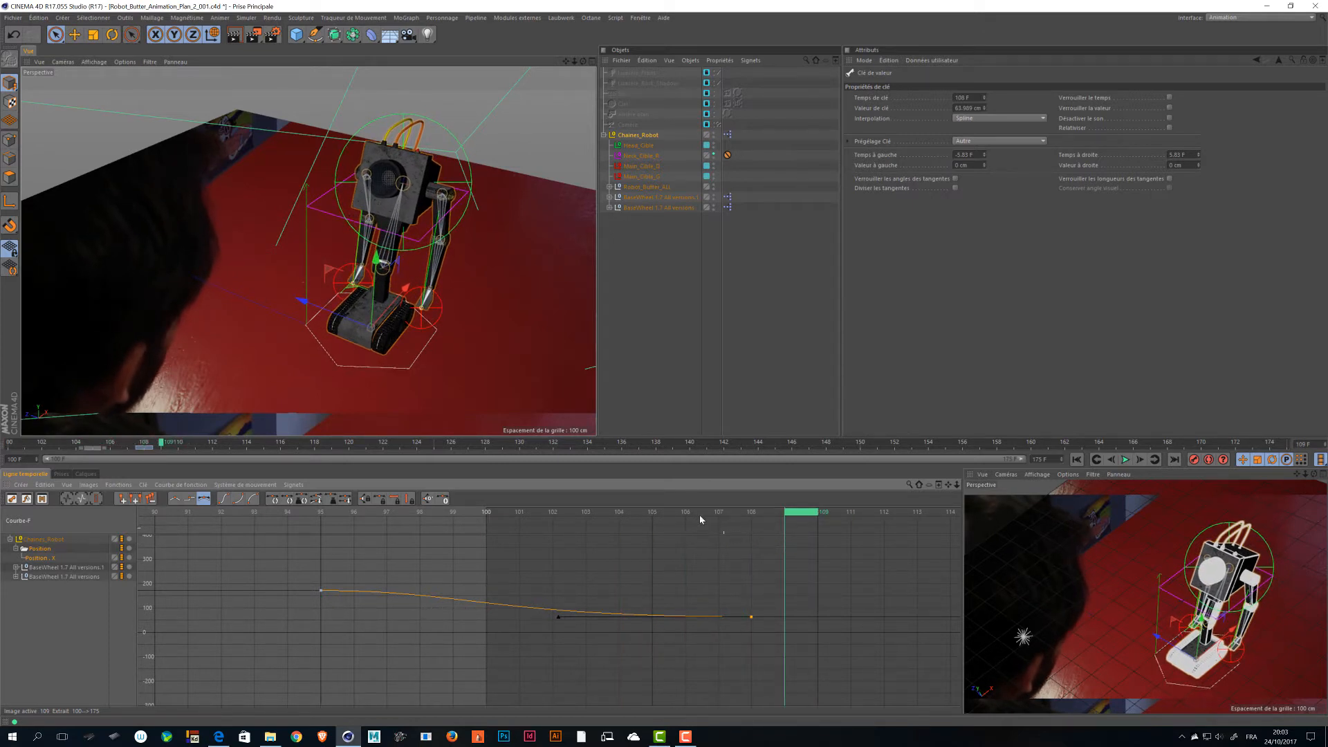
Record keys for the two hand targets, Main_Cible_D and Main_Cible_G, at frame 100.
click(641, 166)
ctrl+click(641, 176)
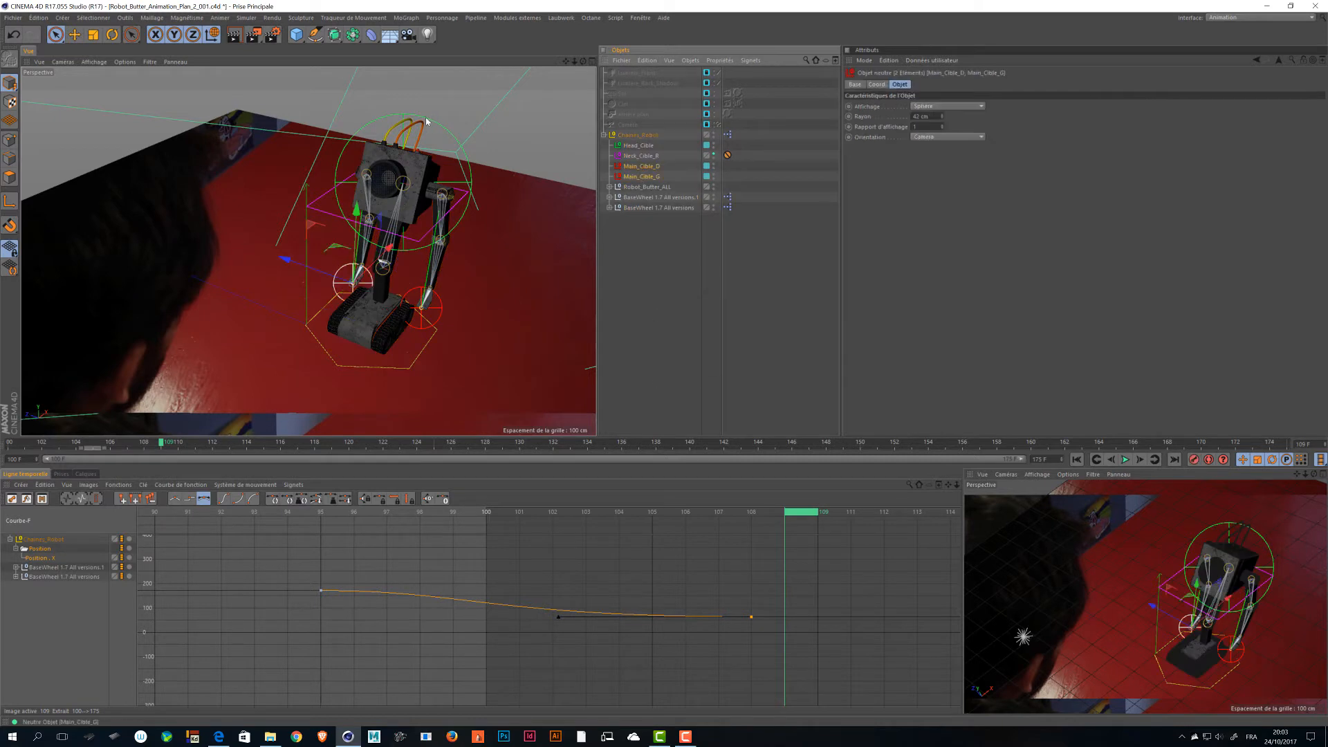
alt+drag(454, 385, 319, 244)
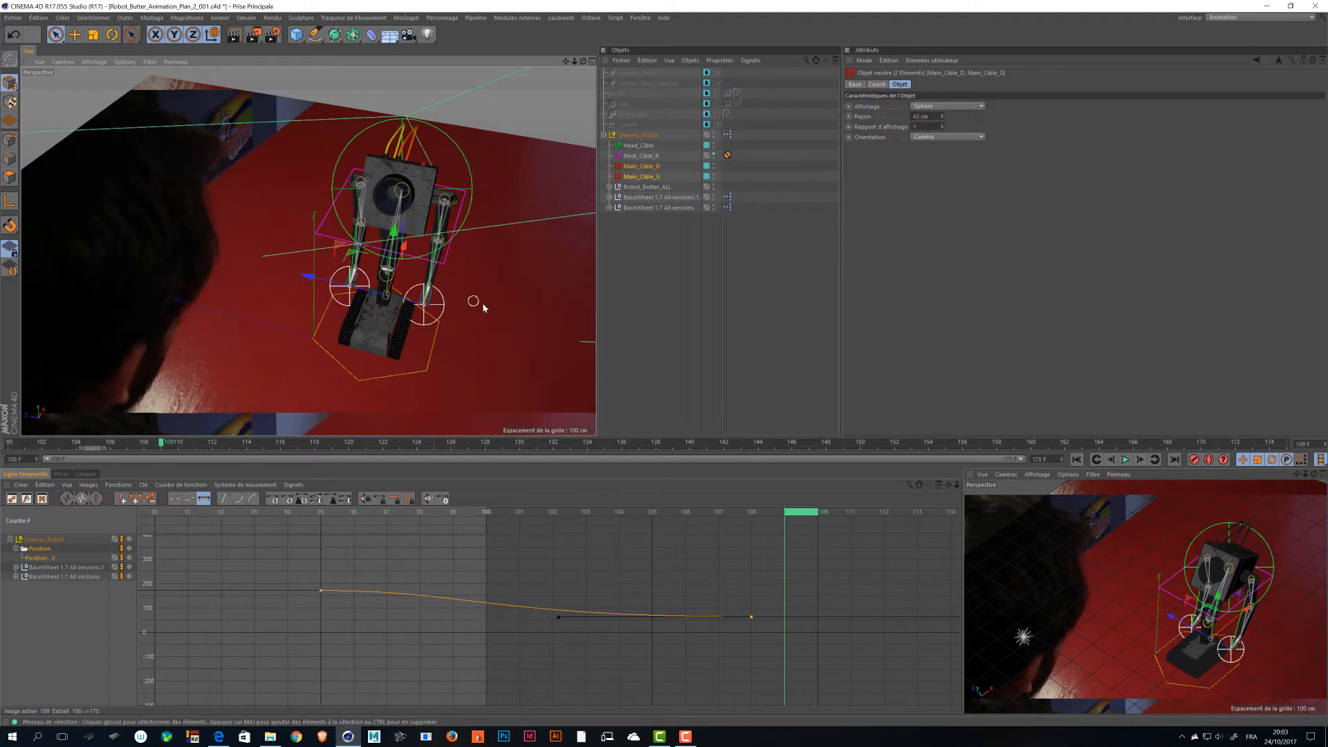
alt+drag(483, 308, 429, 291)
drag(795, 515, 488, 516)
click(683, 317)
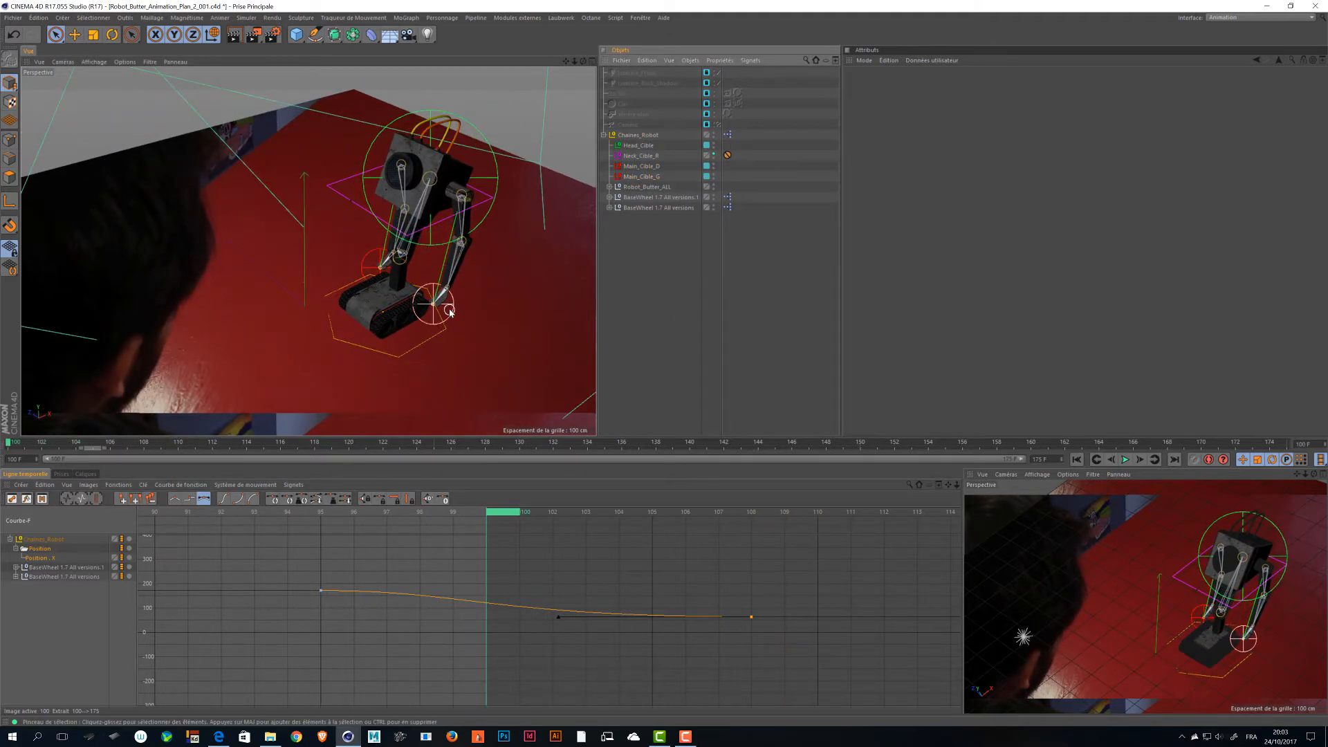
click(455, 212)
click(641, 166)
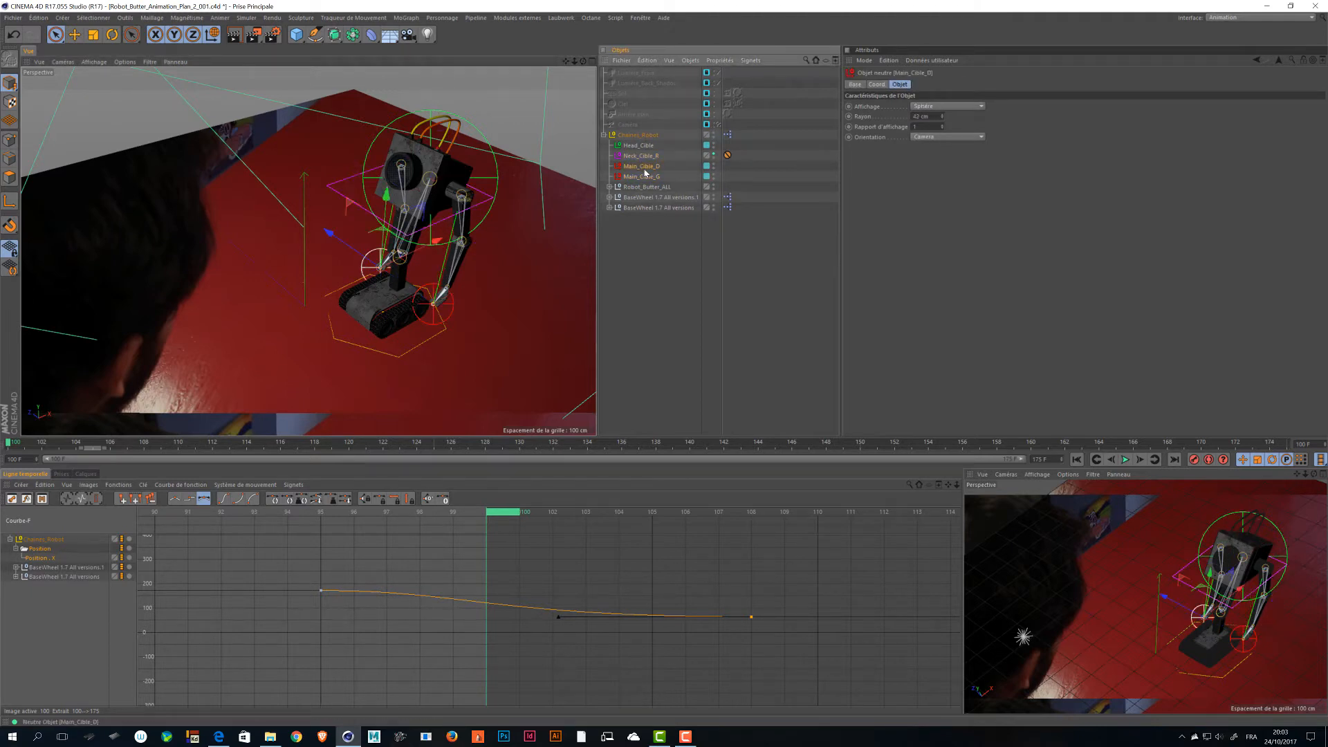
ctrl+click(641, 177)
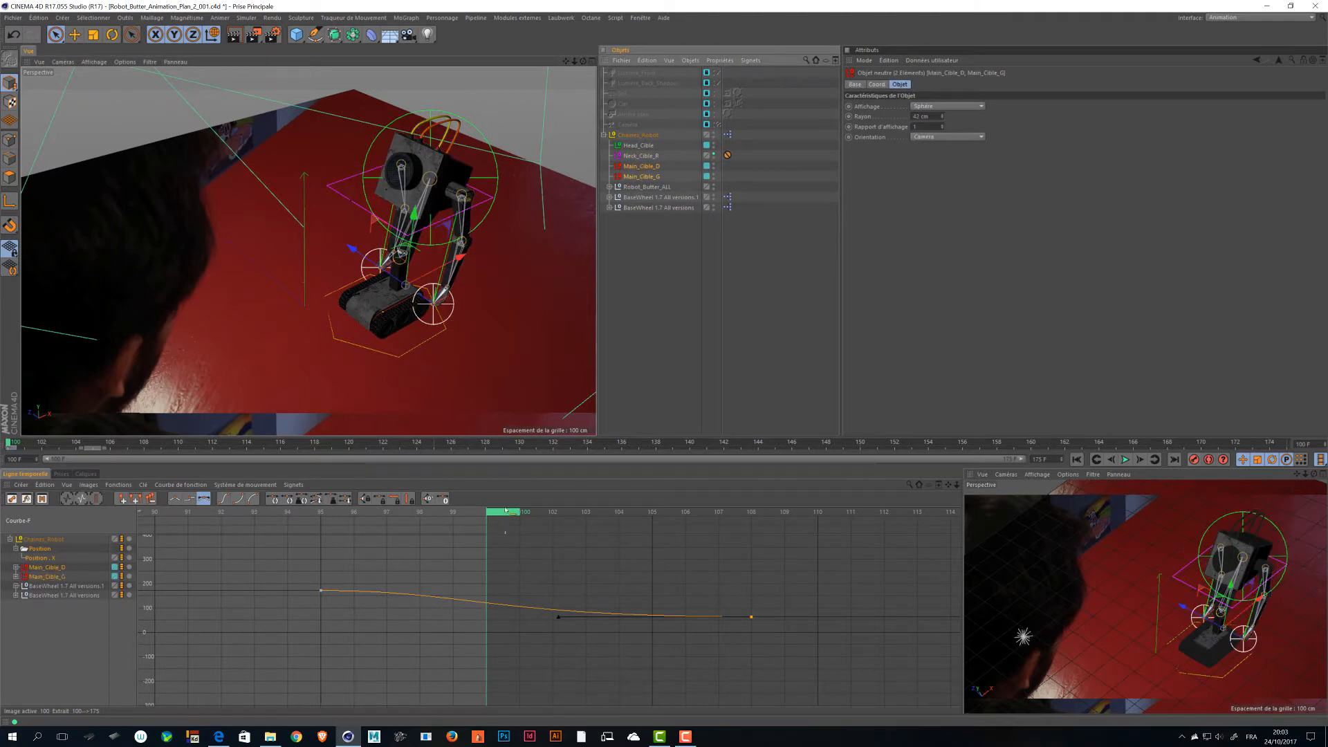
At frame 106, move both hand targets together up and forward in front of the robot.
drag(506, 511, 702, 515)
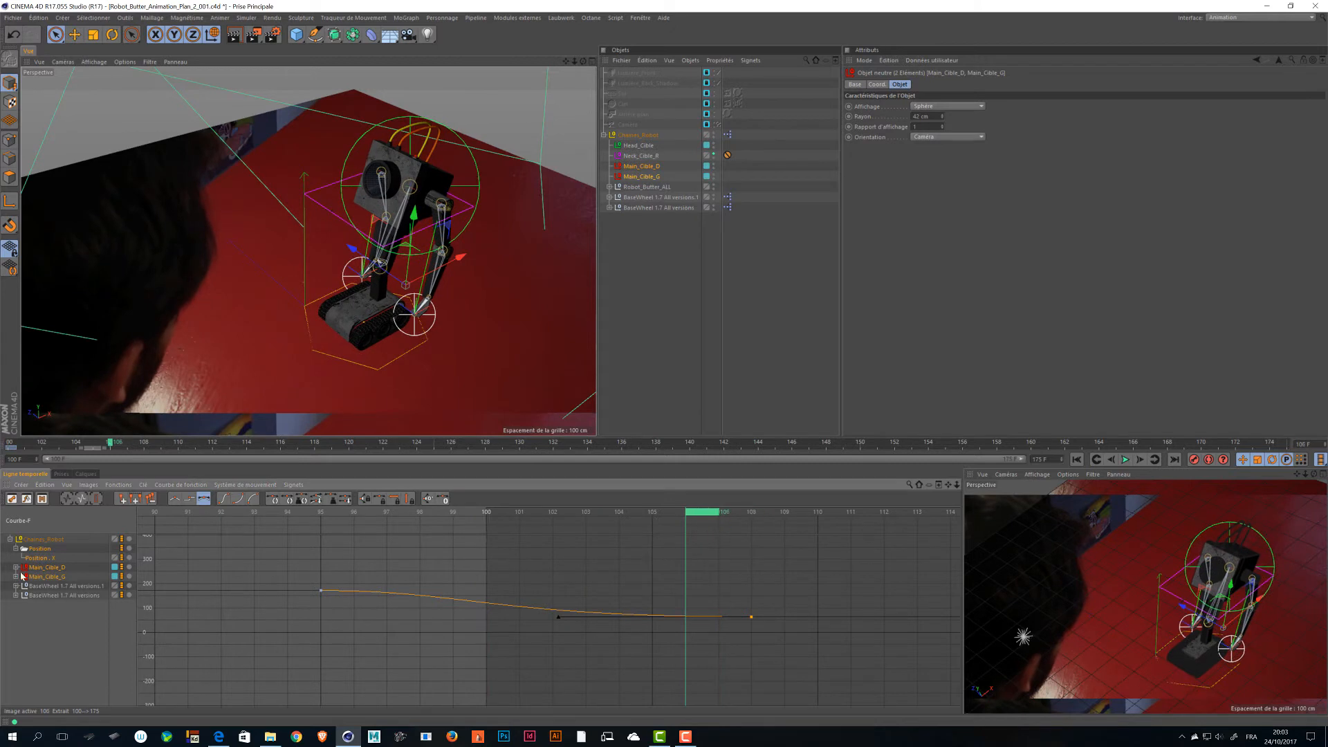
click(22, 575)
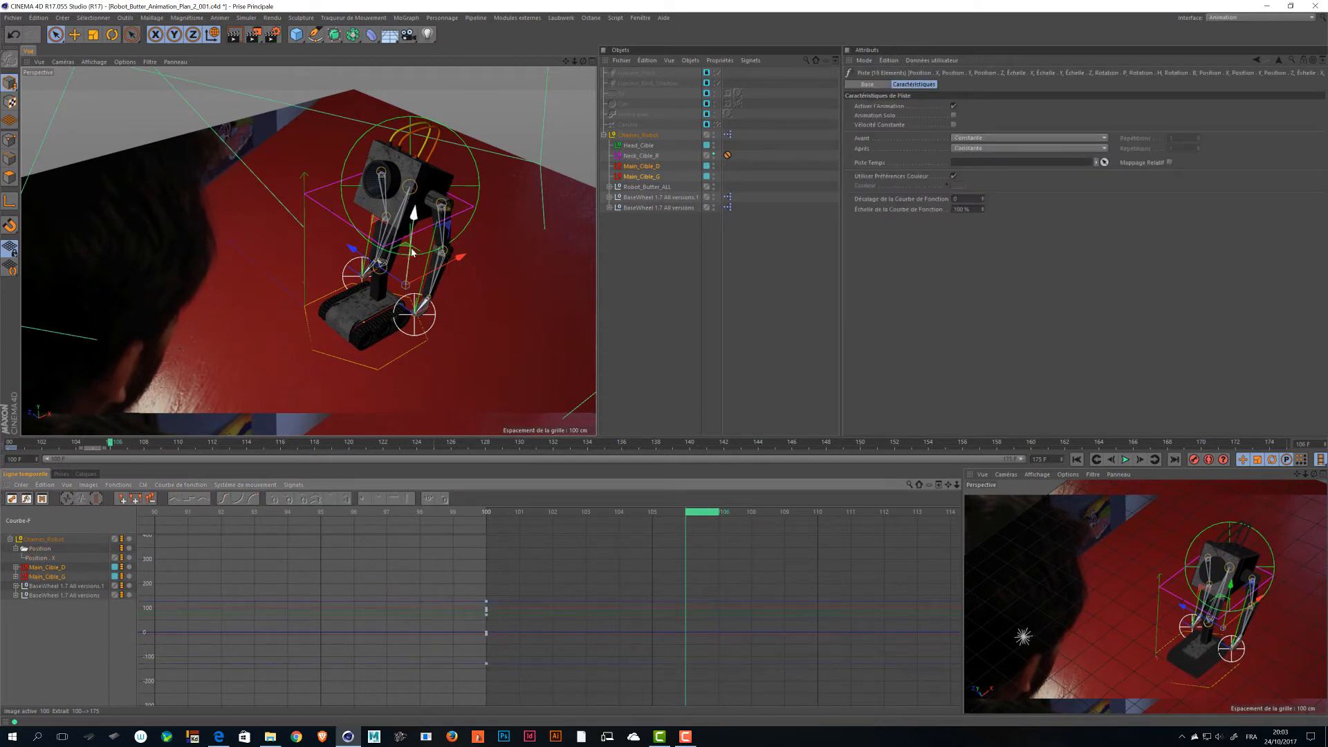
alt+drag(465, 307, 433, 302)
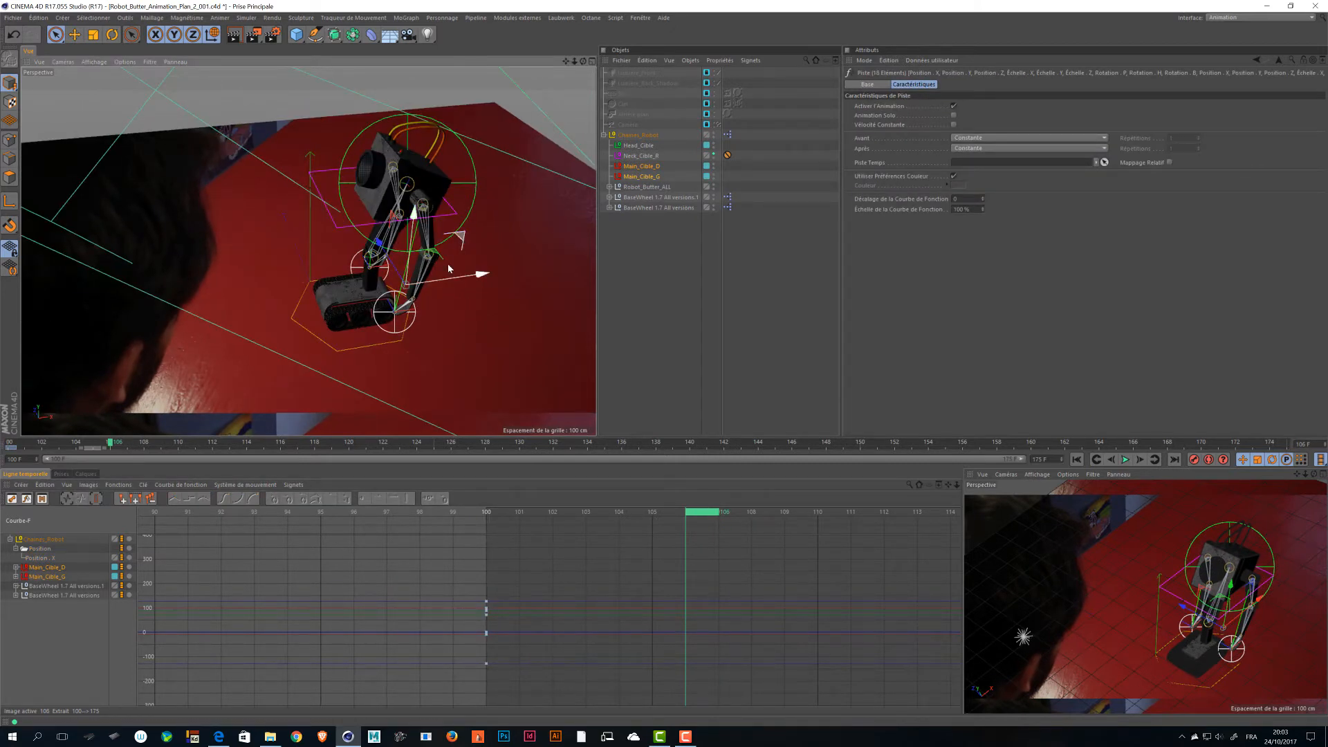
click(469, 338)
alt+drag(357, 303, 456, 288)
click(457, 287)
scroll(458, 287, up, 3)
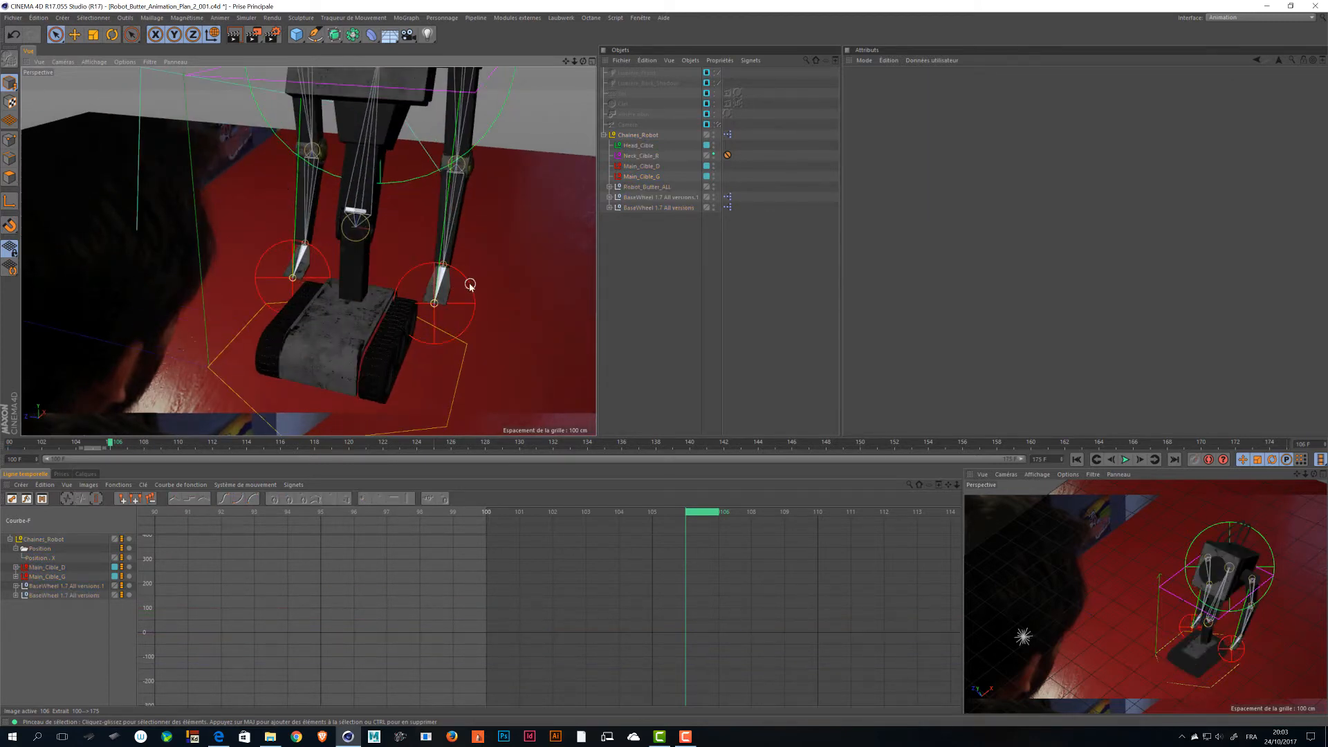
click(472, 307)
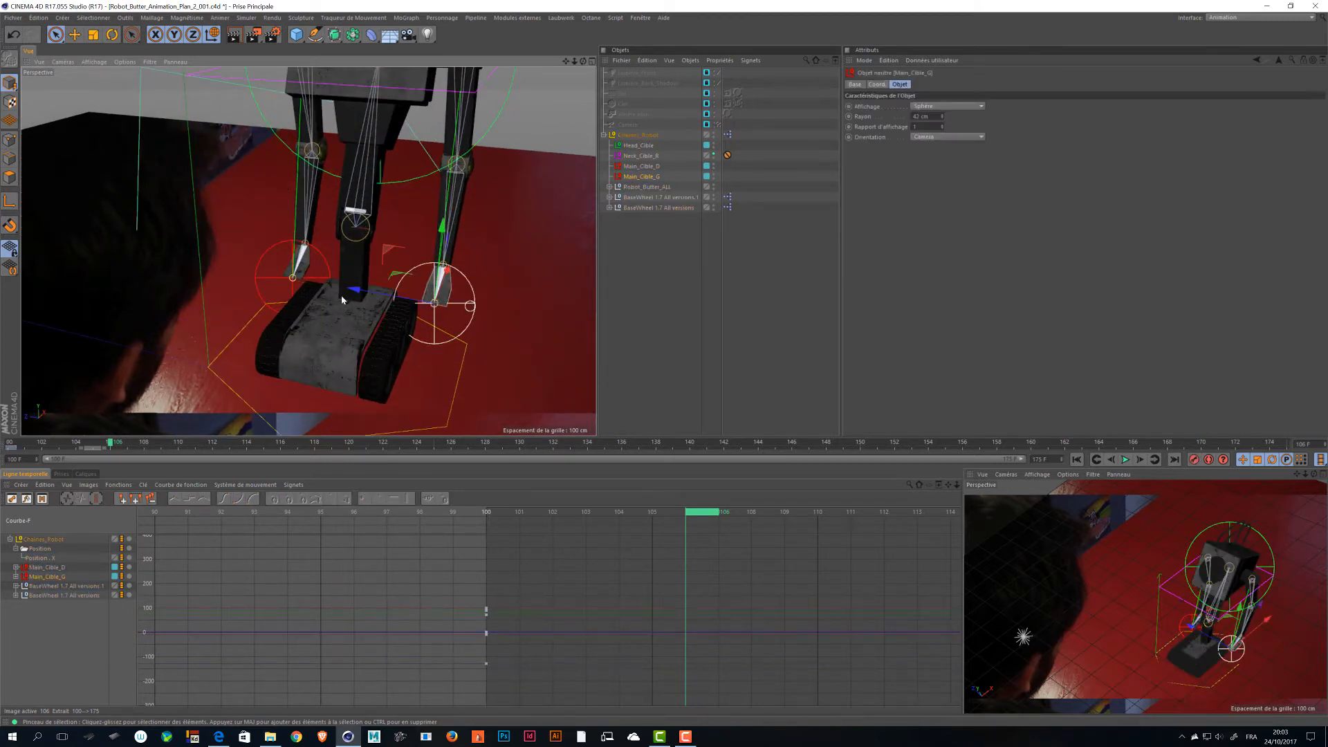
shift+click(259, 265)
alt+drag(260, 265, 307, 91)
alt+drag(308, 91, 421, 157)
alt+right_drag(421, 158, 394, 226)
alt+drag(394, 225, 389, 214)
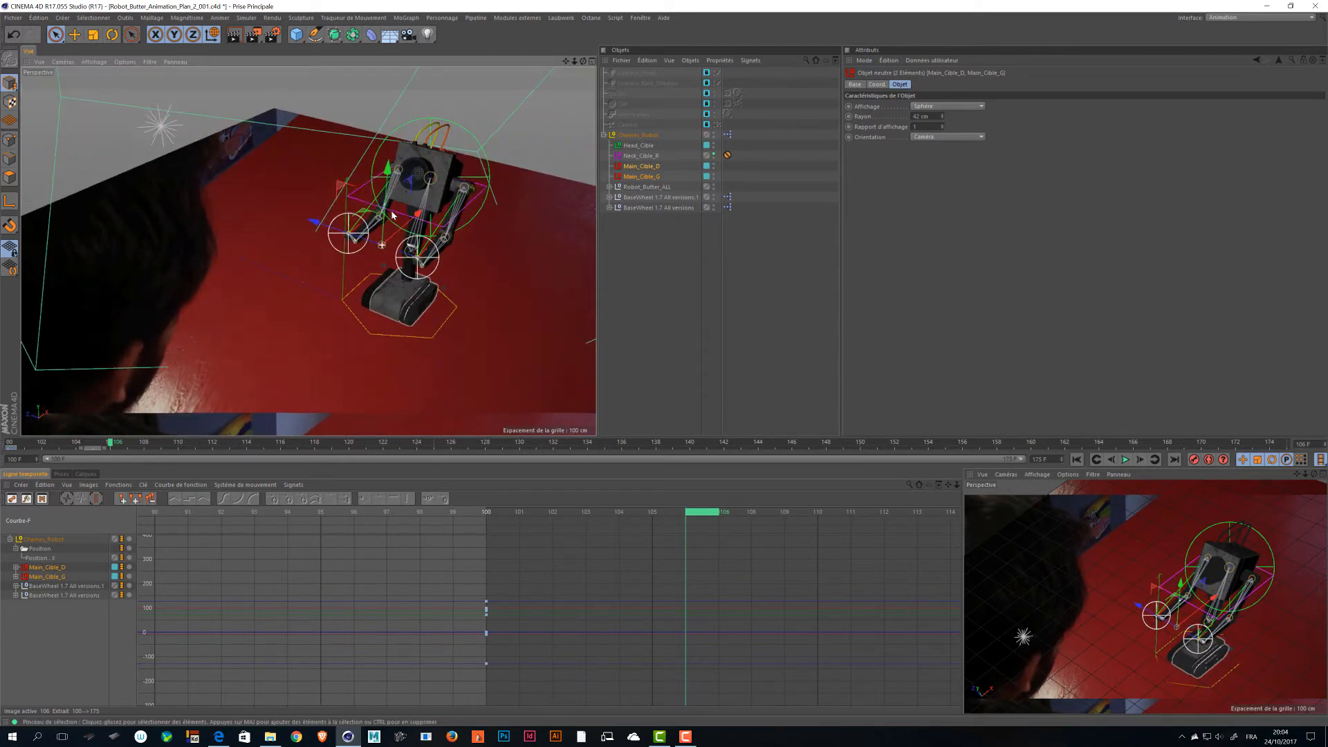
Lower both hand targets by about 68 cm and record their keys at frame 106.
alt+middle_drag(389, 214, 392, 237)
alt+right_drag(391, 239, 446, 256)
alt+drag(446, 256, 273, 178)
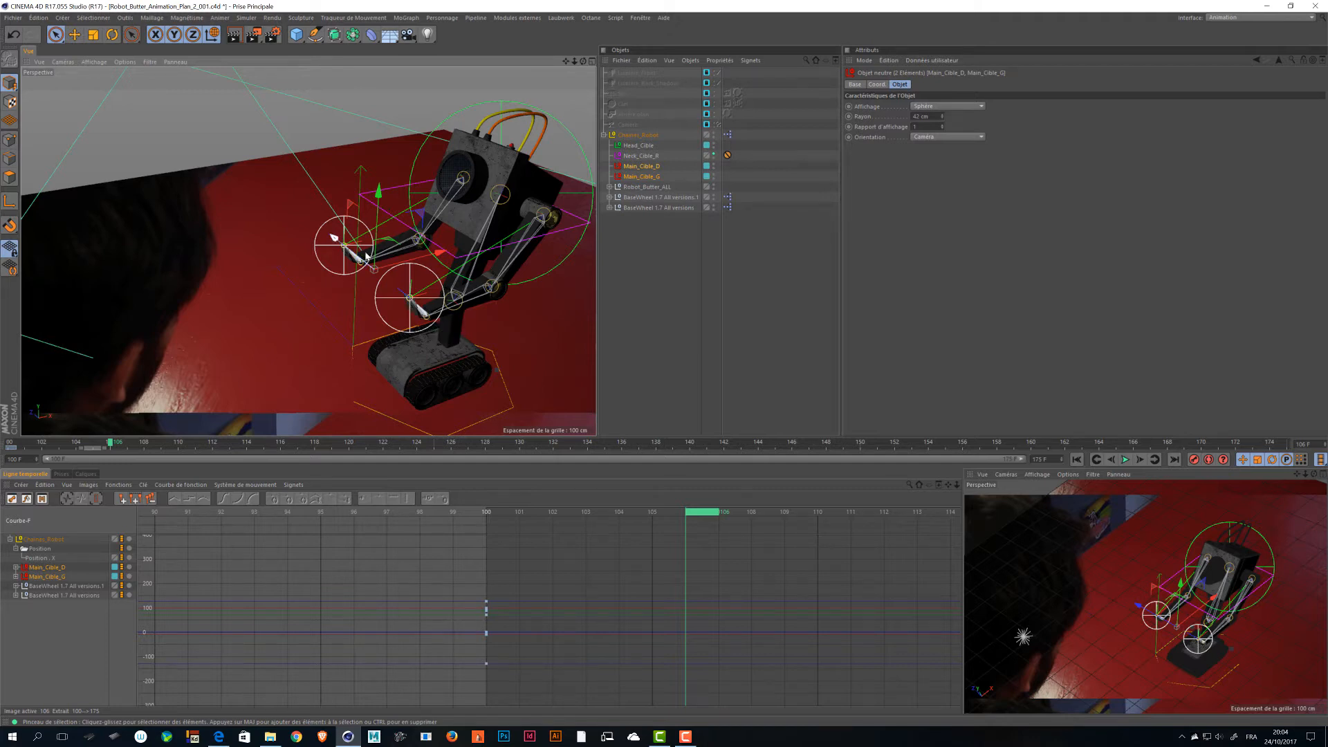
alt+right_drag(415, 305, 593, 335)
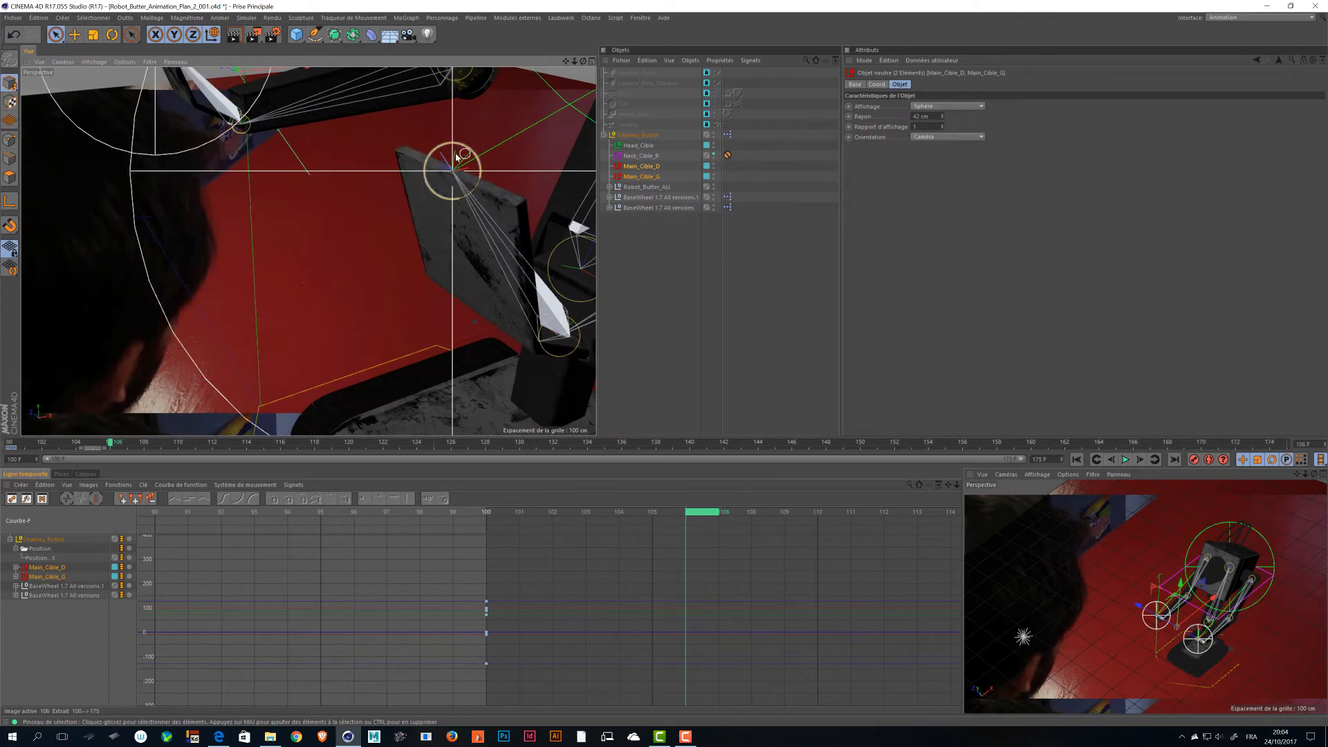
alt+right_drag(468, 233, 306, 249)
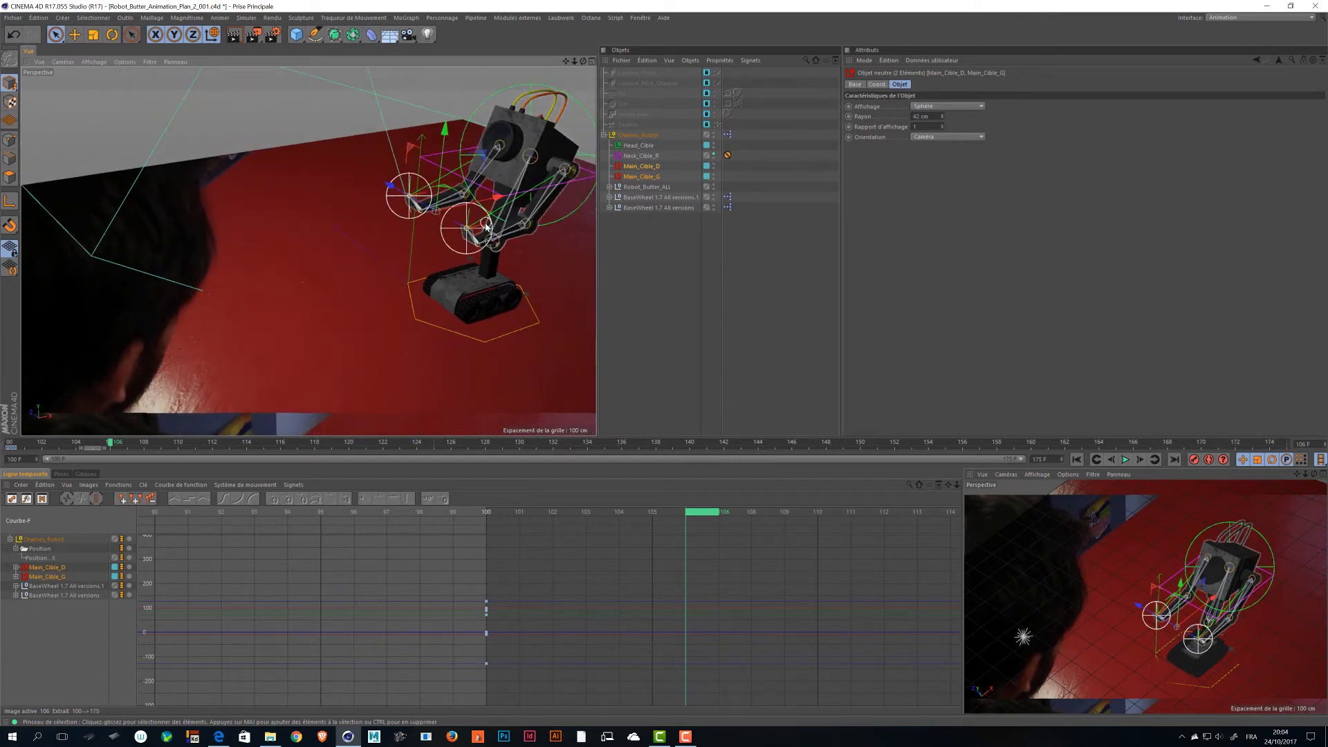
alt+drag(464, 250, 396, 256)
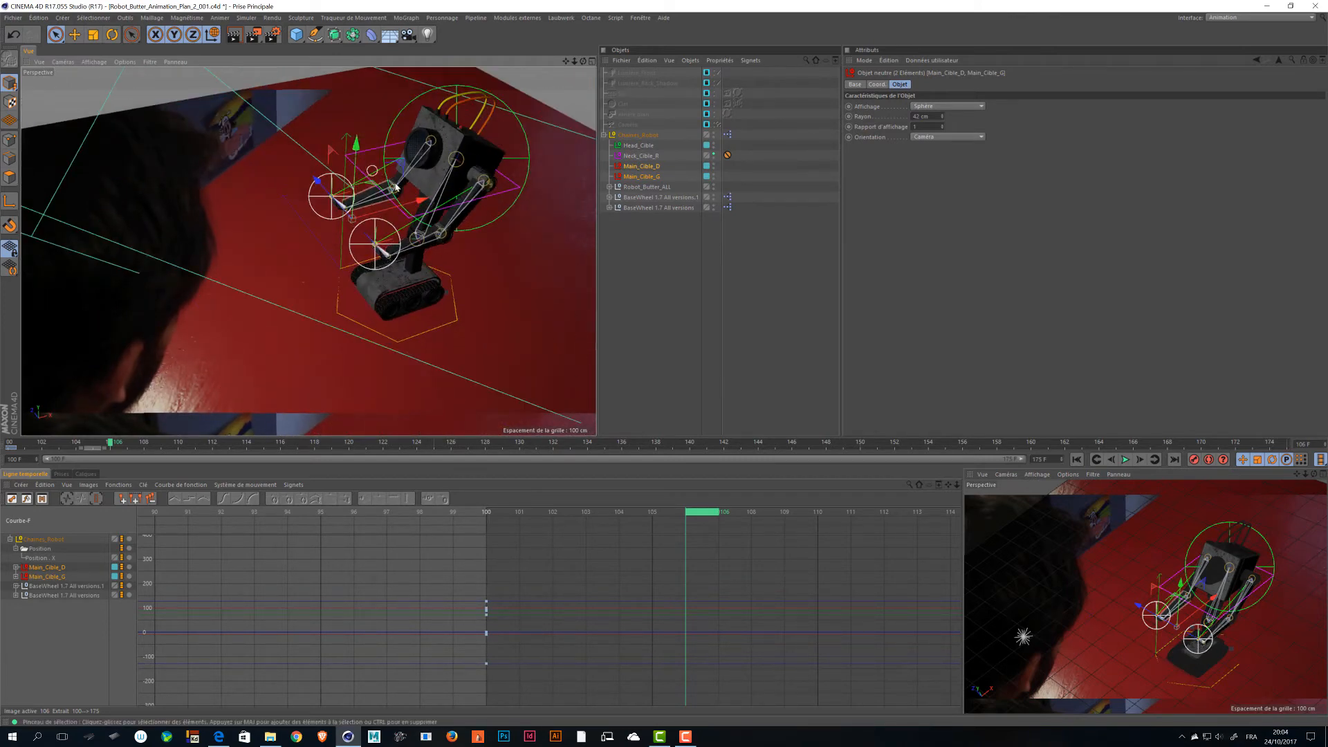
drag(363, 175, 355, 194)
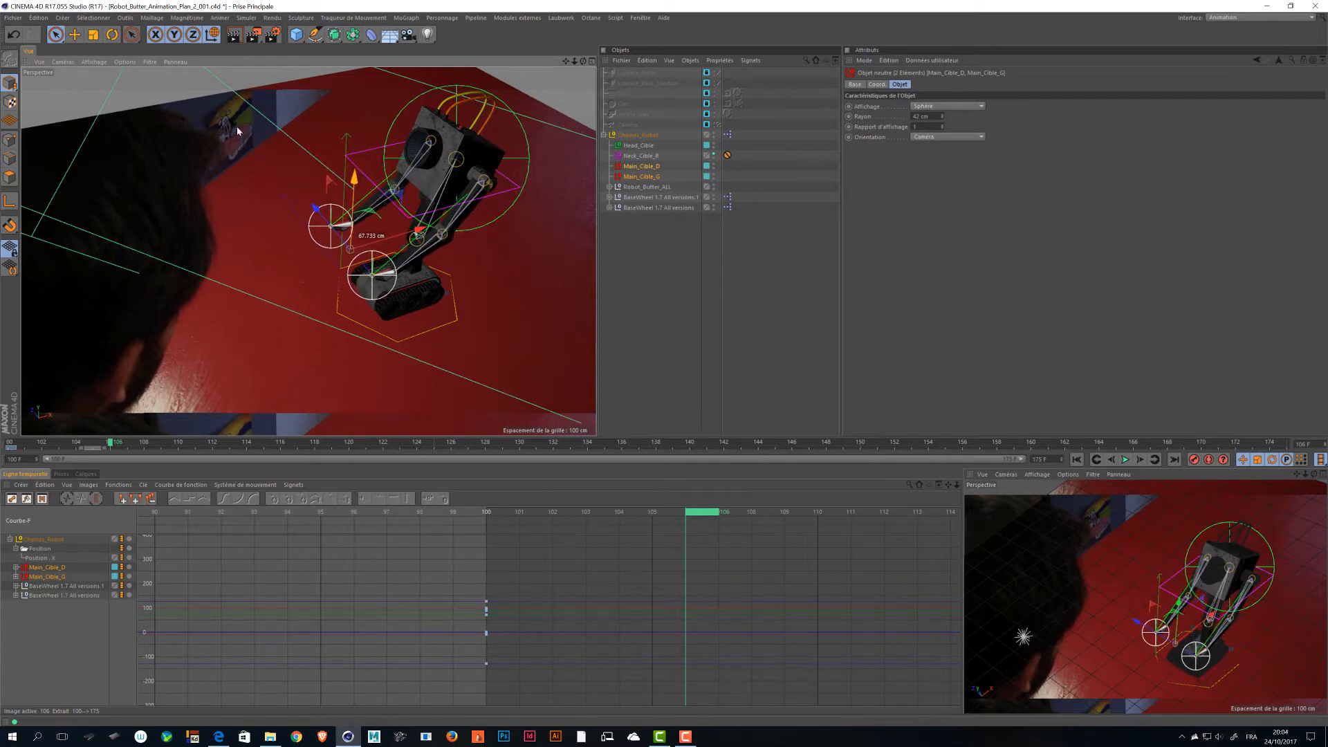
click(1194, 459)
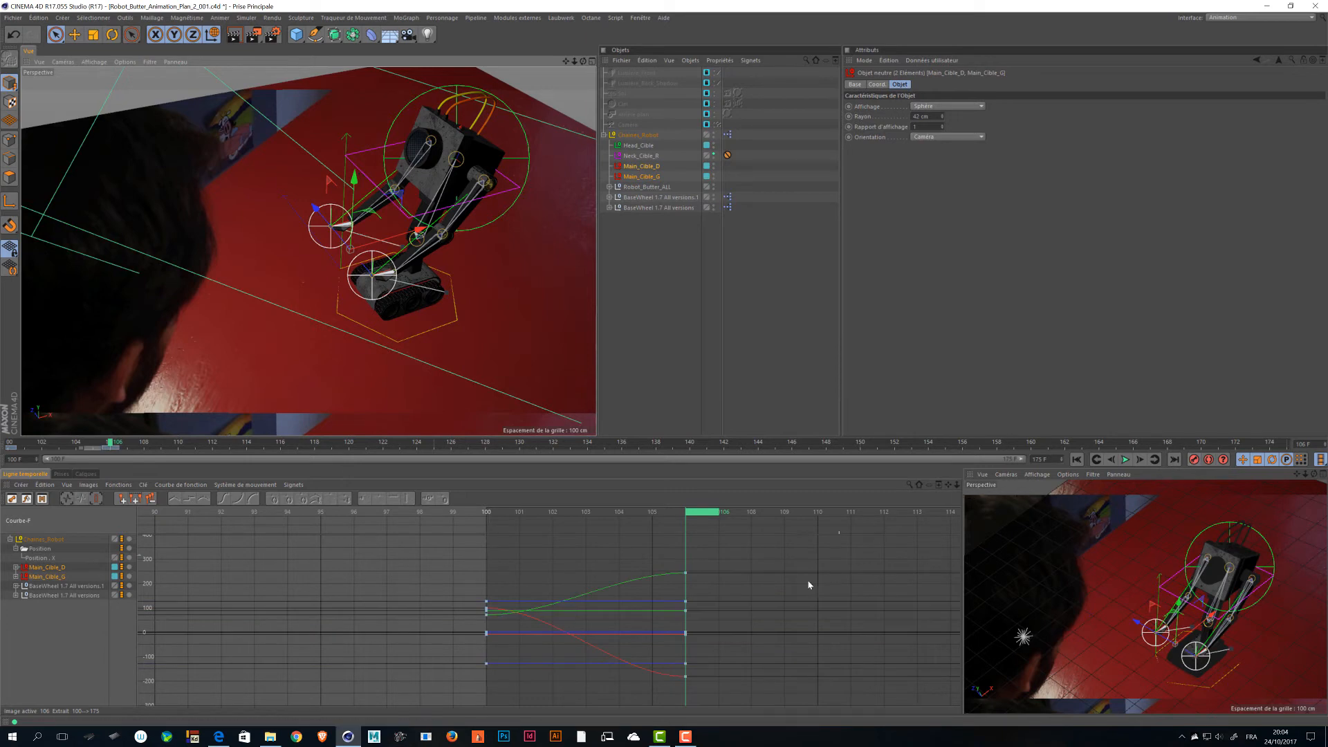
Set the interpolation of all the hand targets' keys to Par étapes and scrub past them.
drag(764, 534, 422, 687)
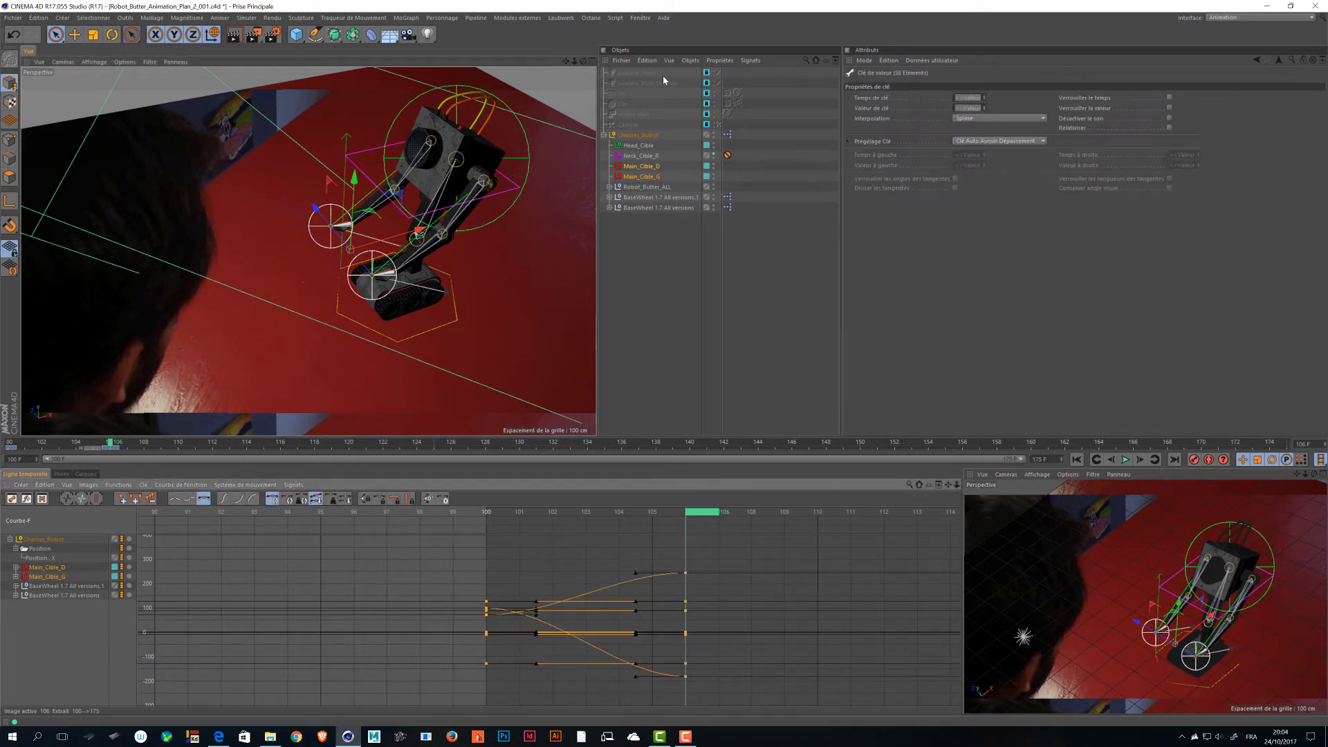
click(999, 117)
click(982, 138)
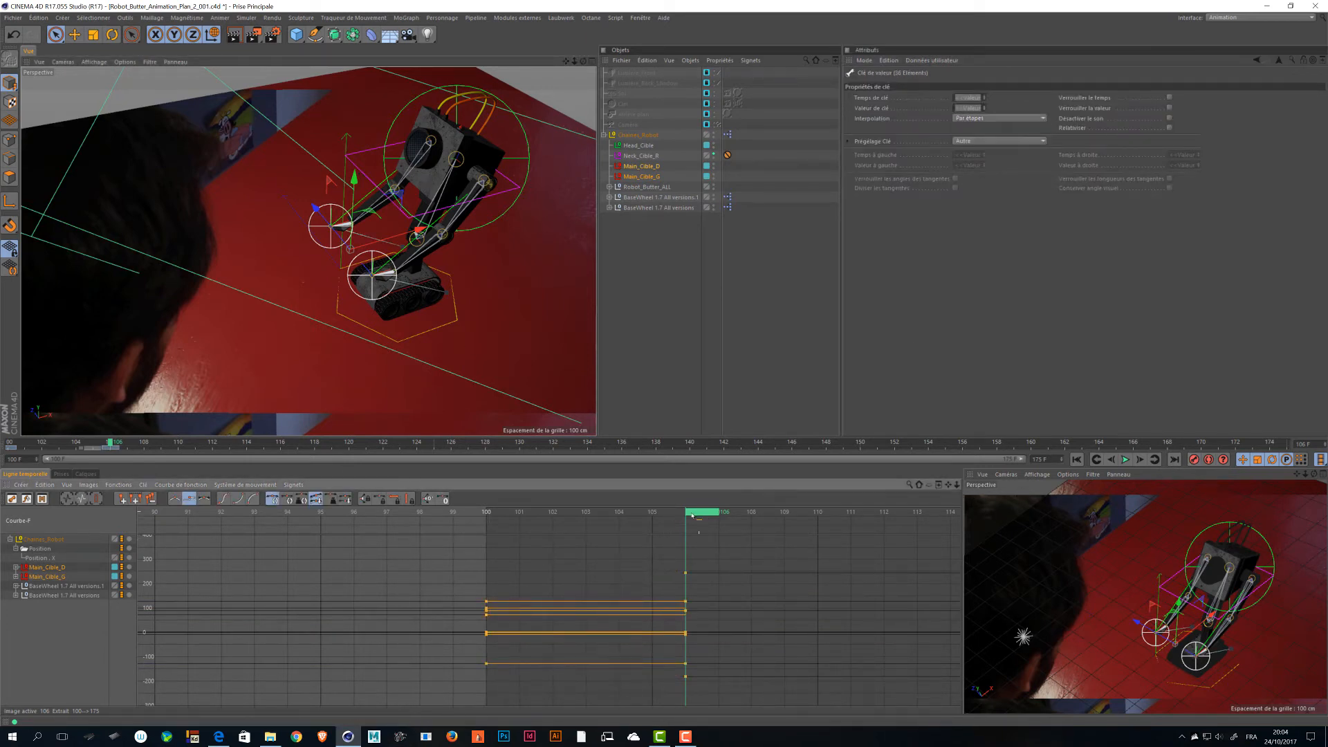
mouse_move(692, 515)
mouse_down()
mouse_move(525, 516)
mouse_move(723, 515)
mouse_move(692, 531)
mouse_move(815, 526)
mouse_move(864, 529)
mouse_move(732, 531)
mouse_move(1026, 549)
mouse_move(917, 553)
mouse_up()
alt+middle_drag(815, 574, 177, 576)
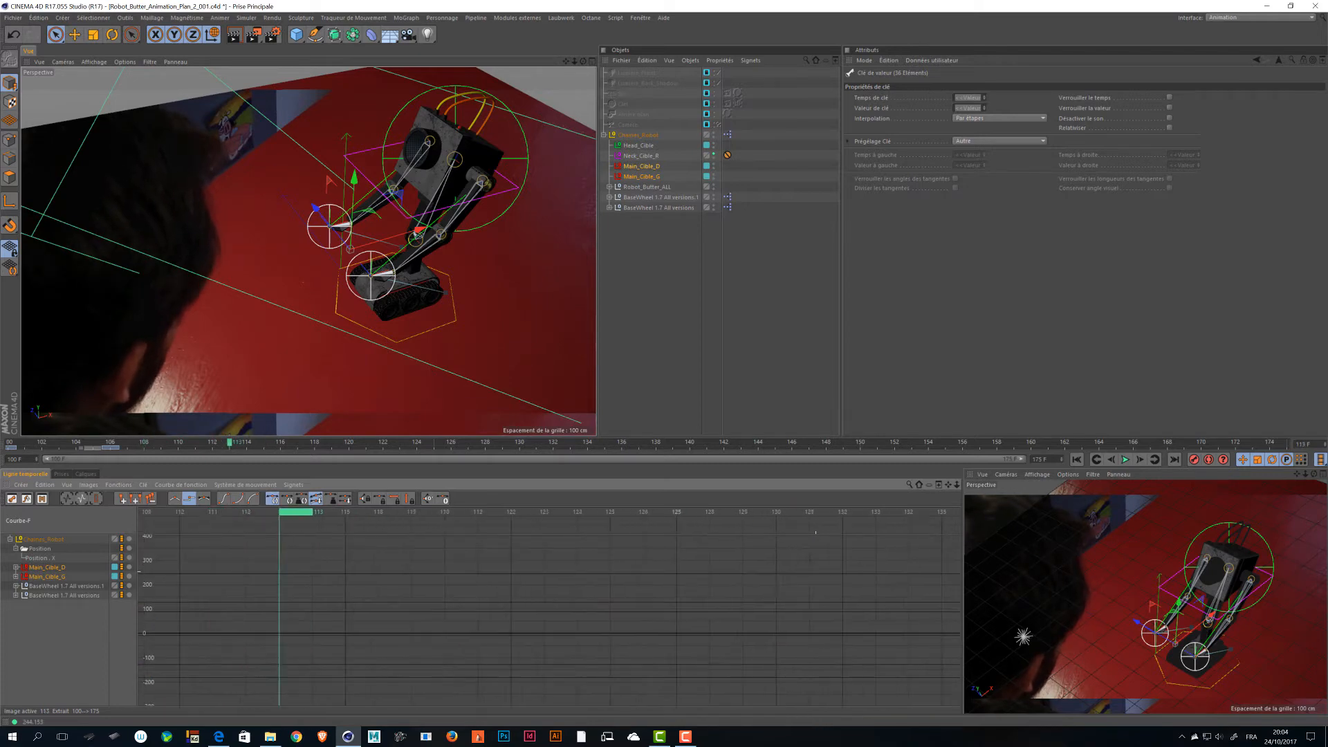
alt+middle_drag(816, 533, 1014, 533)
alt+right_drag(815, 532, 803, 563)
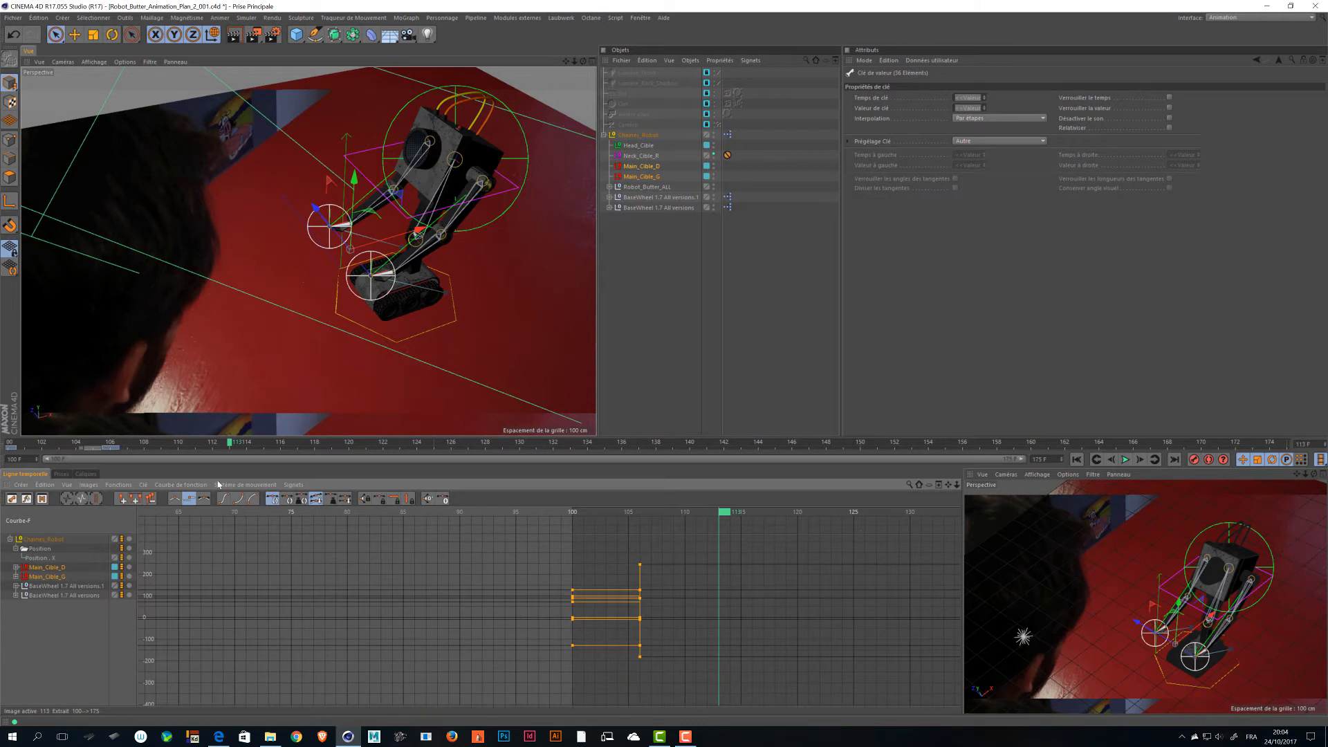
drag(232, 446, 282, 451)
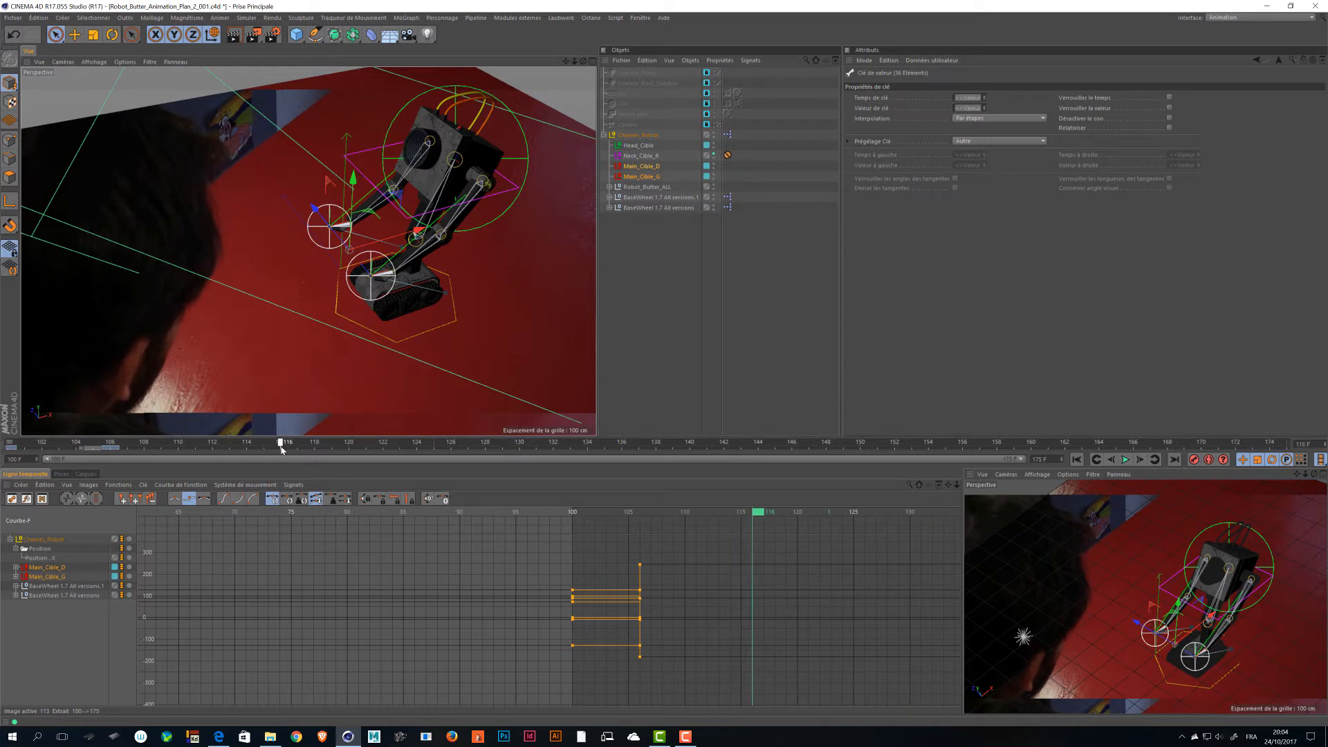
drag(762, 516, 790, 525)
drag(398, 199, 400, 156)
key(ctrl+z)
key(ctrl+z)
key(ctrl+z)
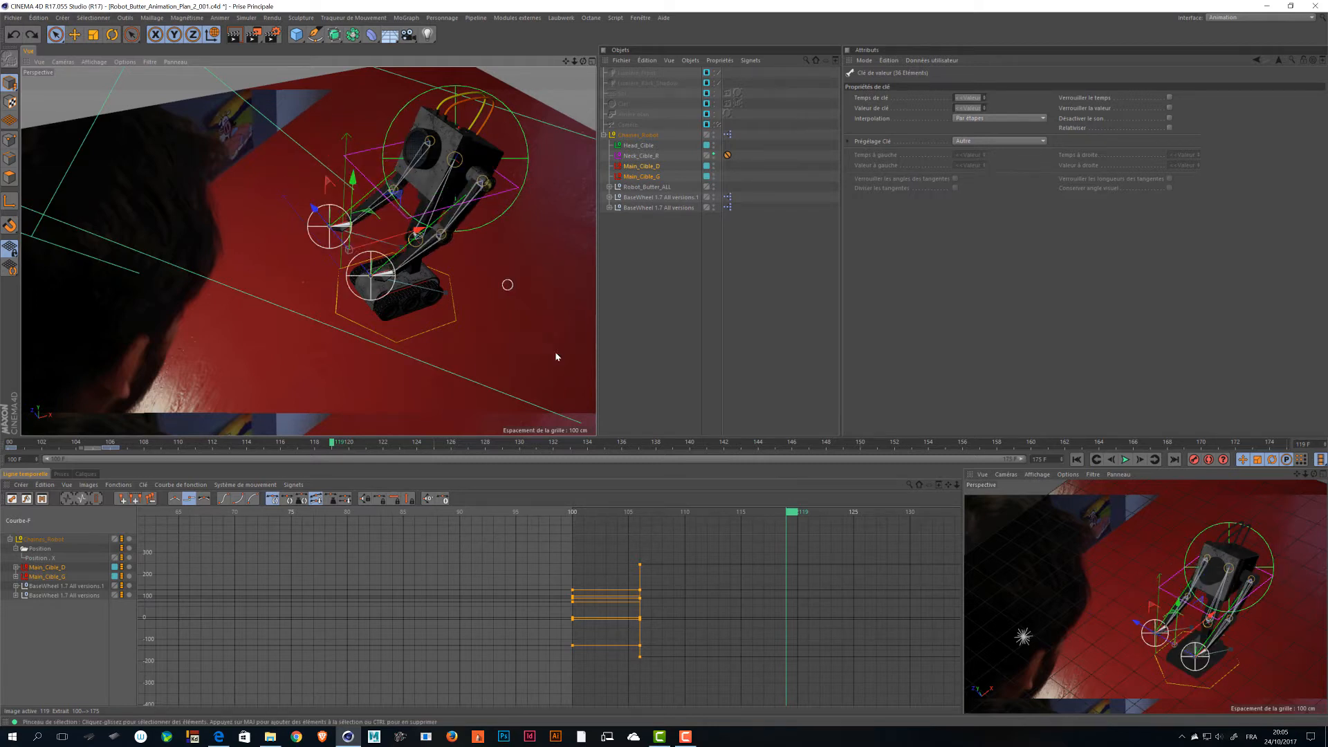
Record a key for the Head_Cible controller at frame 103.
drag(789, 513, 655, 520)
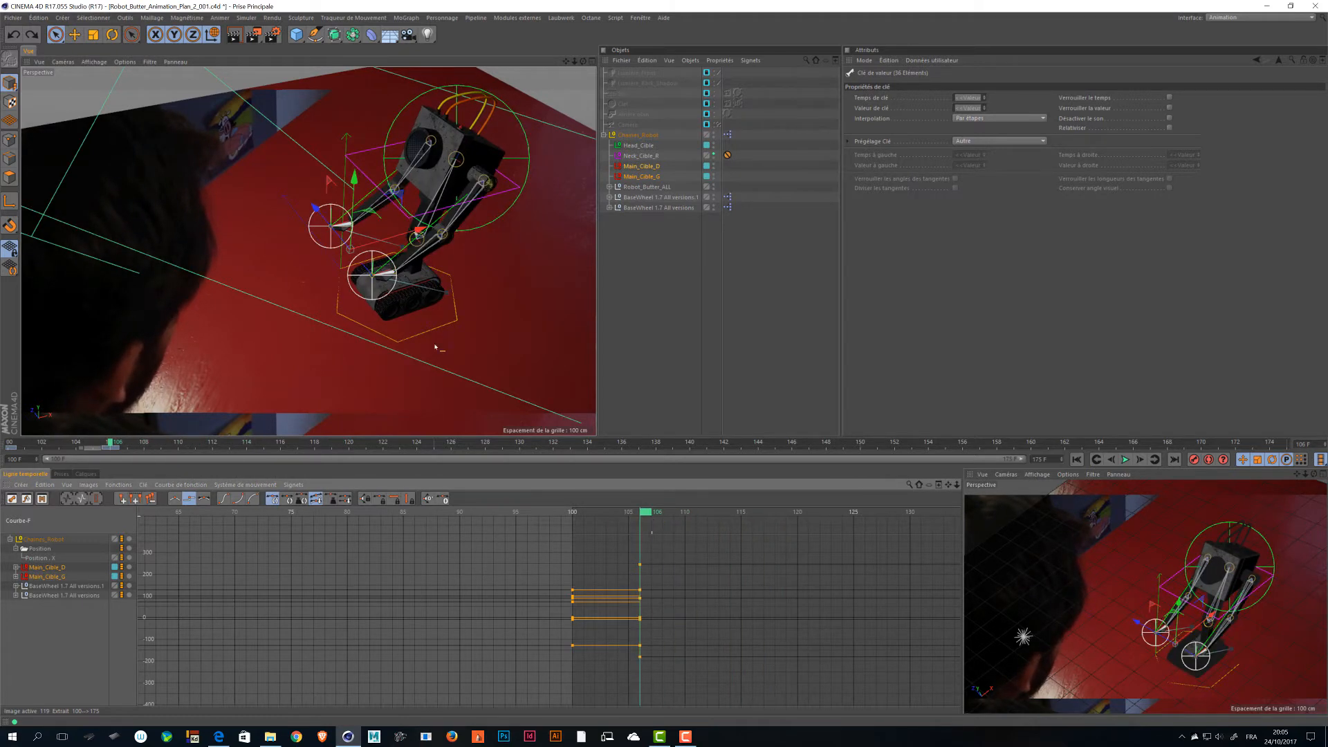
click(638, 145)
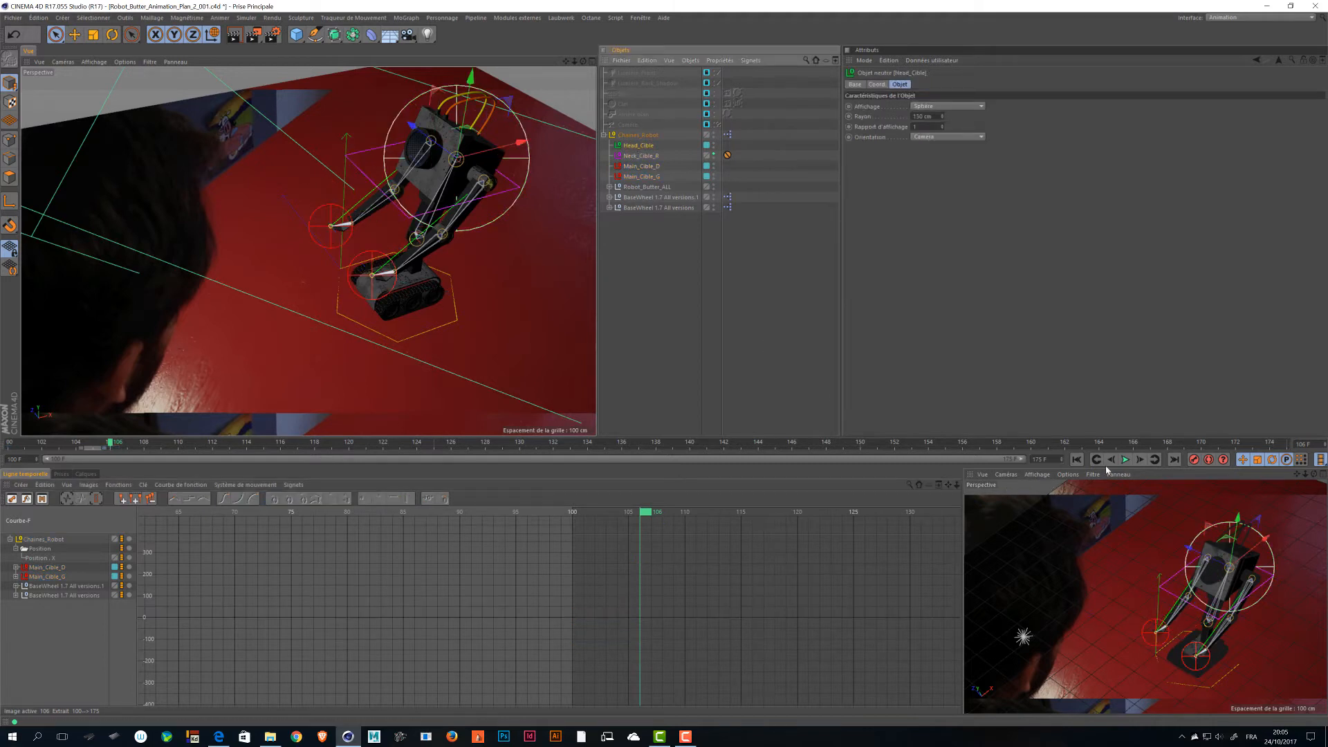
drag(647, 512, 607, 512)
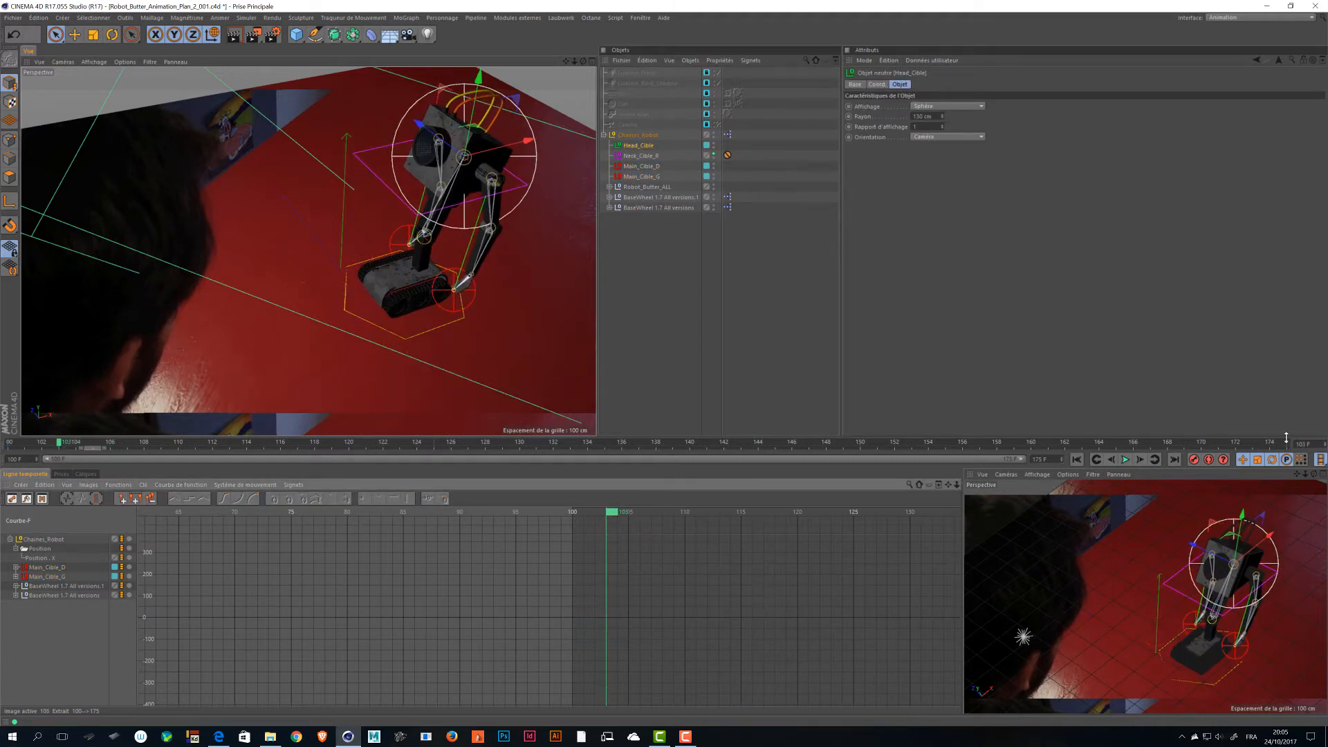
click(1194, 460)
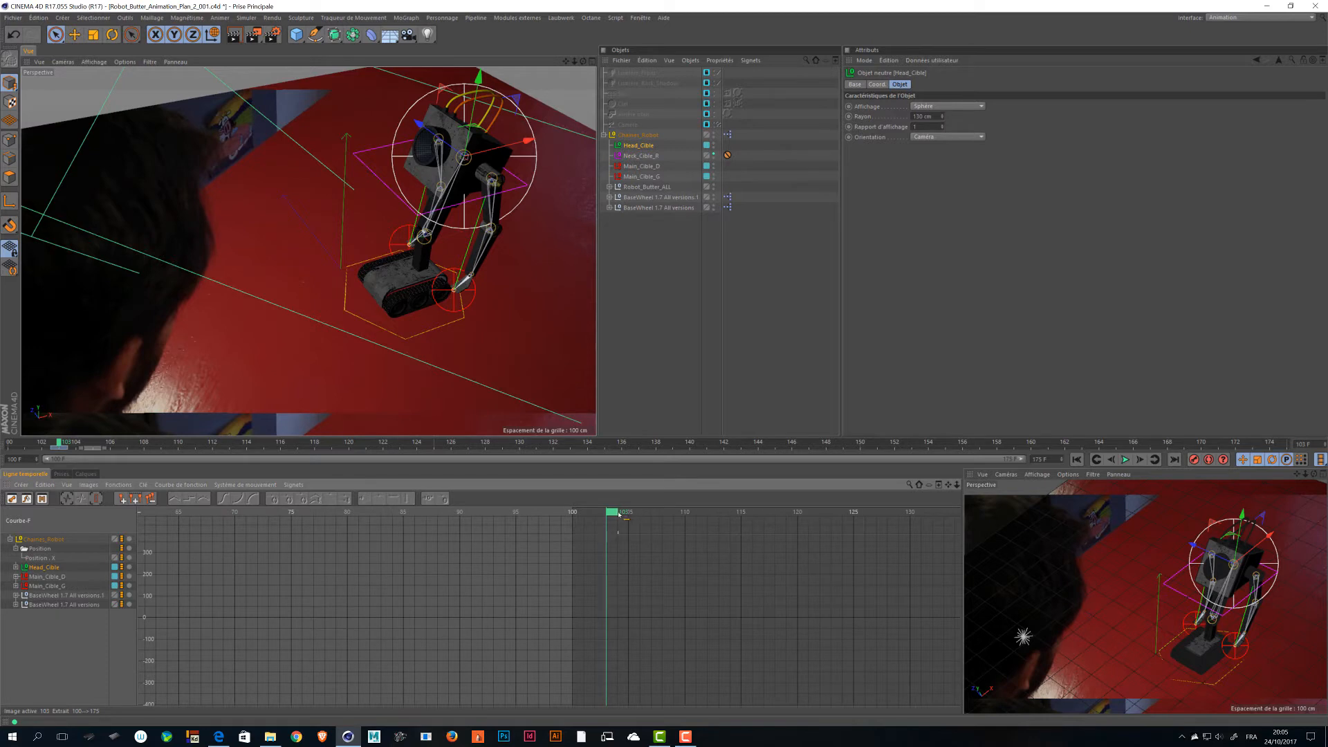
At frame 107, move the Head_Cible controller forward over the base and record its key.
drag(626, 513, 656, 513)
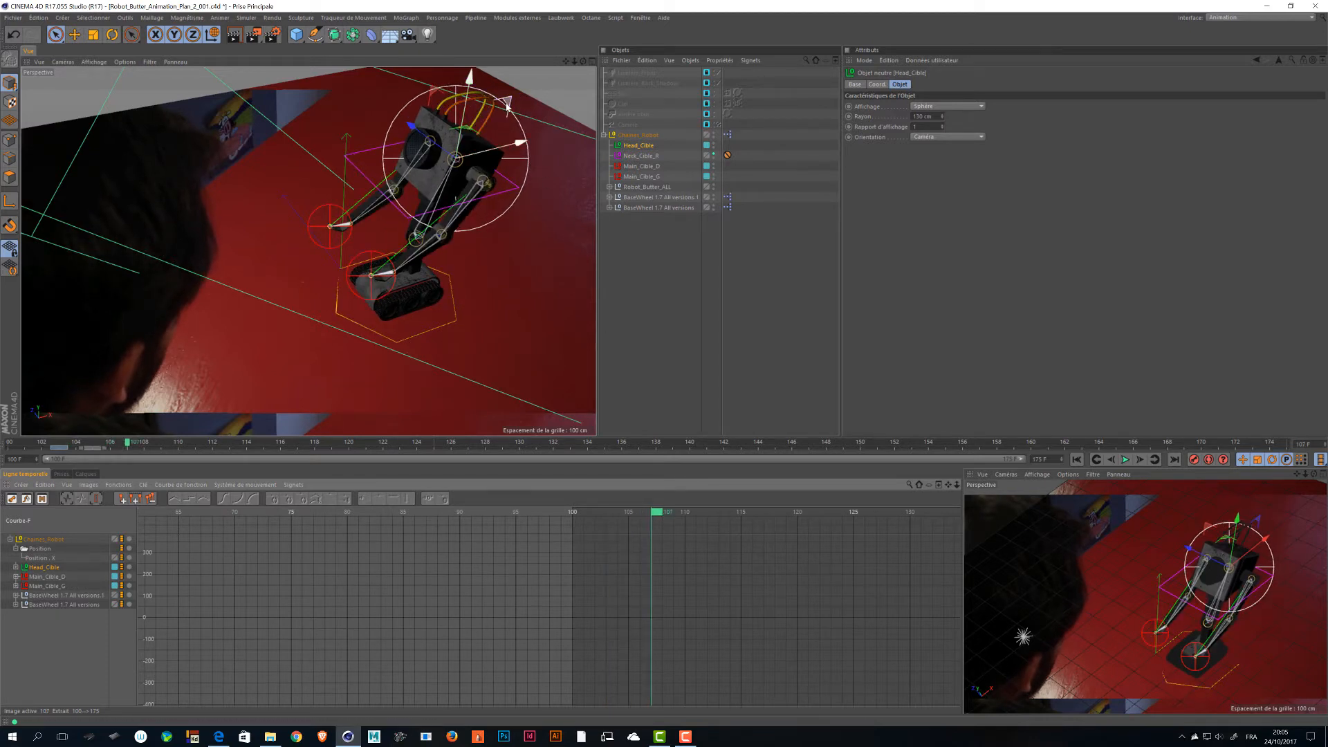
mouse_move(485, 116)
mouse_down()
mouse_move(443, 118)
mouse_move(469, 117)
mouse_up()
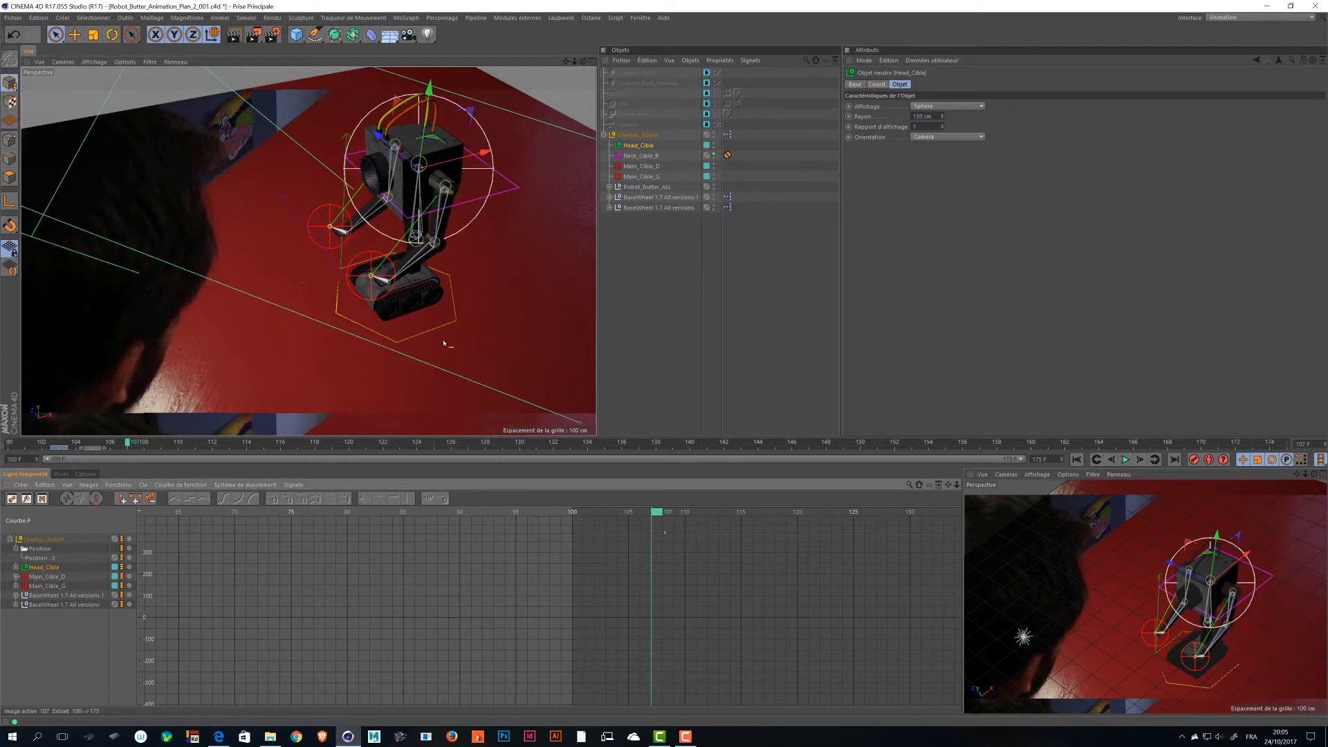
key(ctrl+z)
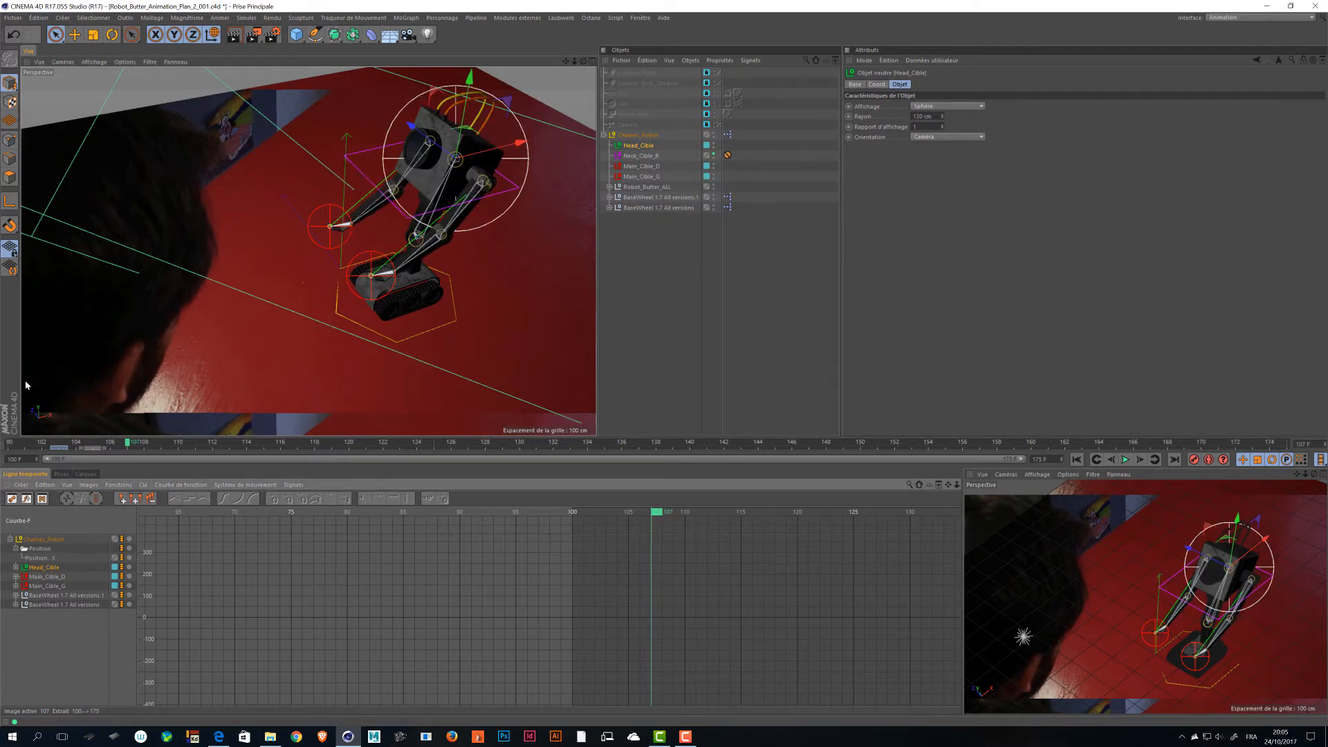
click(112, 573)
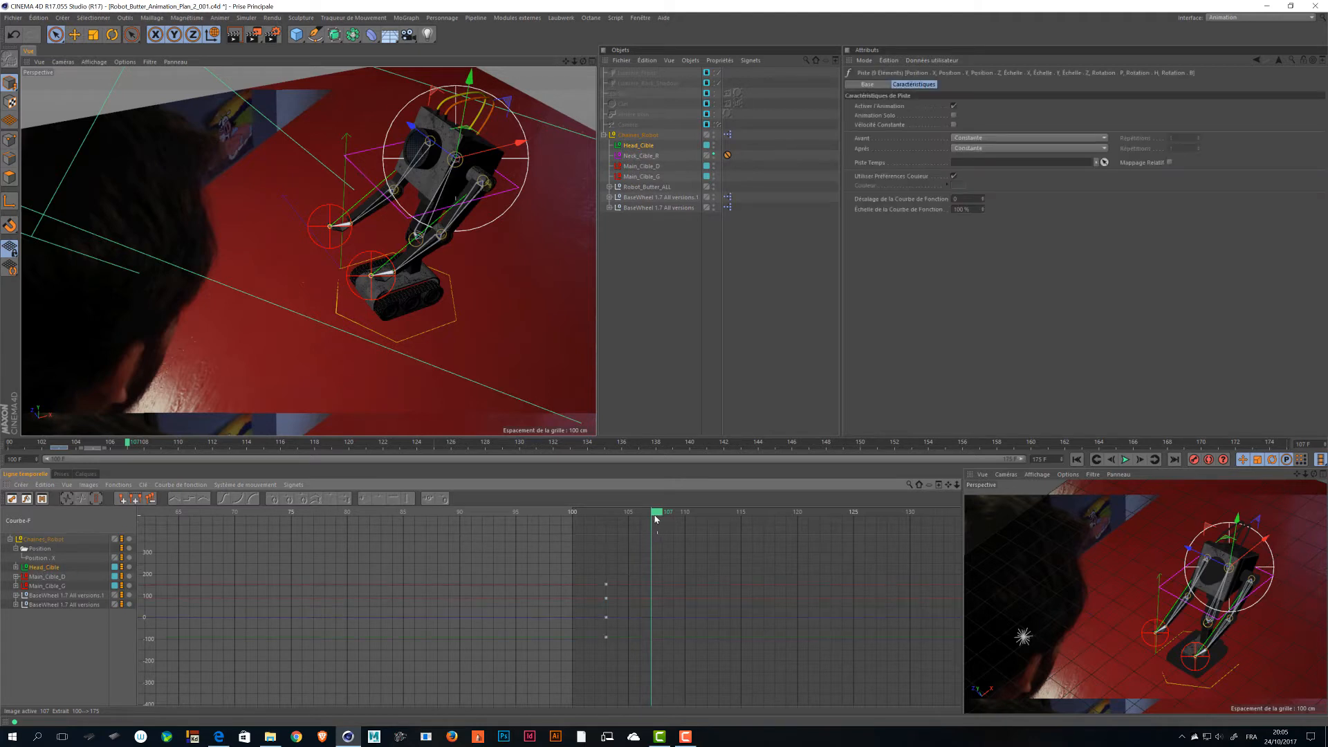
mouse_move(636, 513)
mouse_down()
mouse_move(599, 513)
mouse_move(650, 517)
mouse_up()
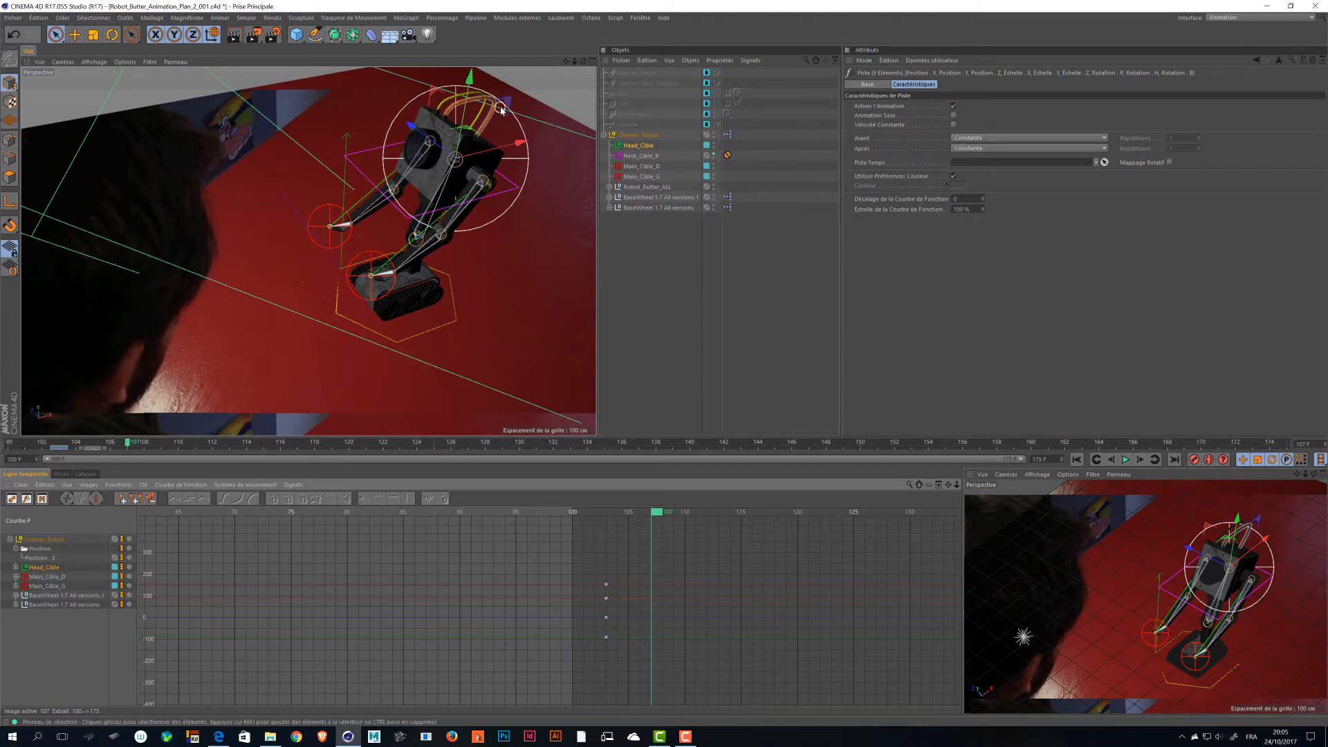
drag(506, 107, 476, 119)
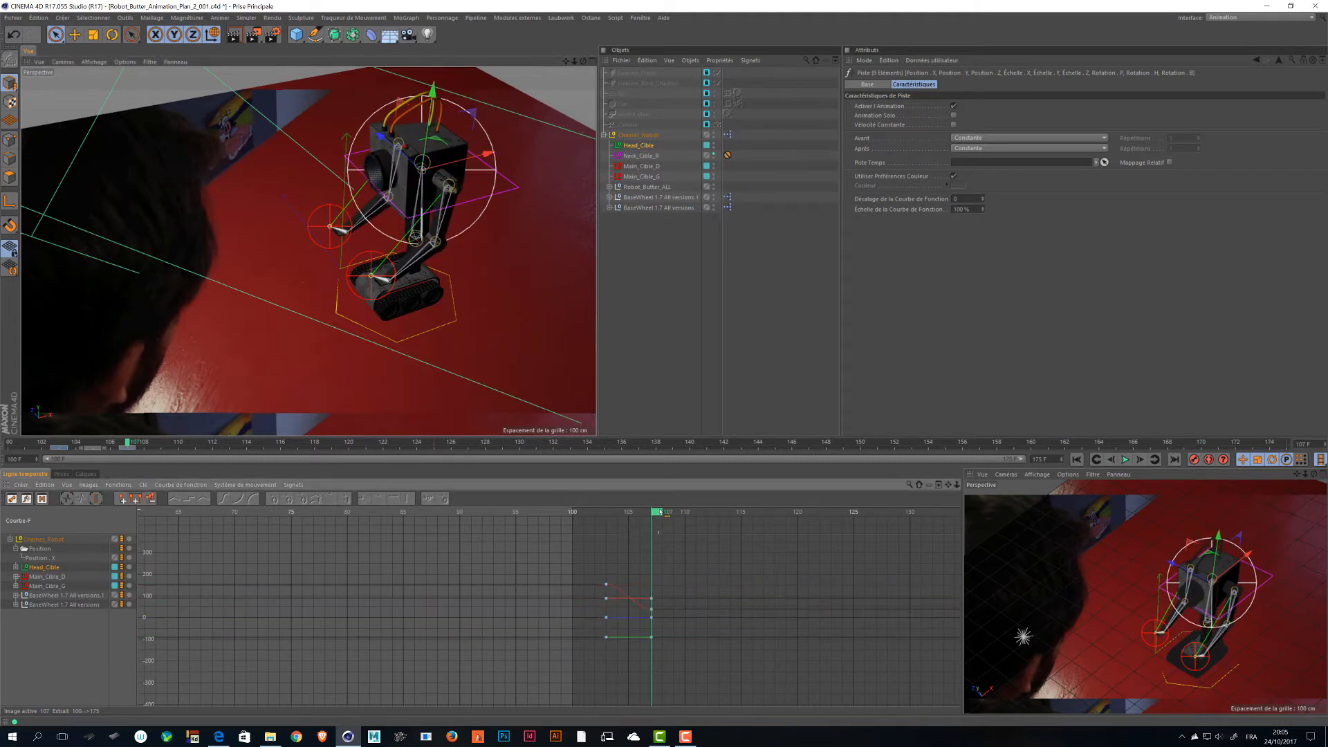
At frame 117, move the Head_Cible controller back behind the base and record its key.
drag(660, 516, 764, 517)
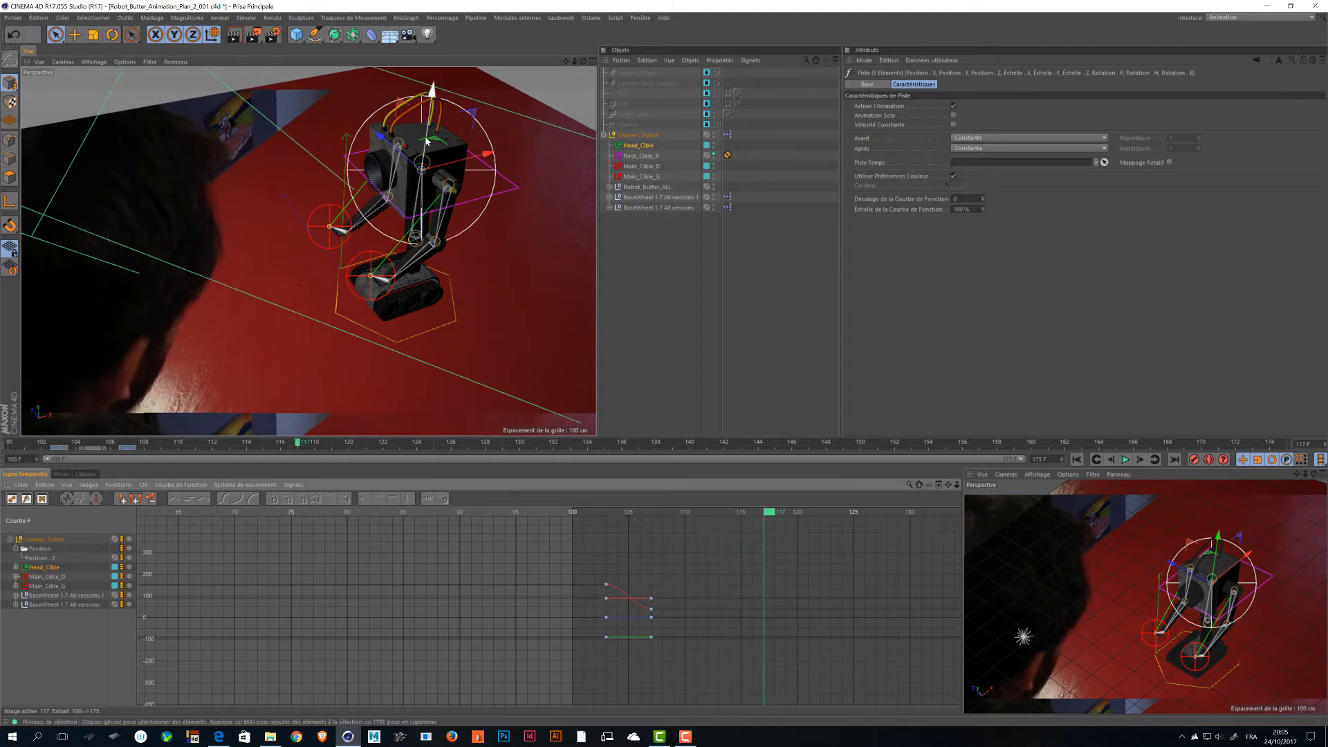
drag(493, 105, 505, 107)
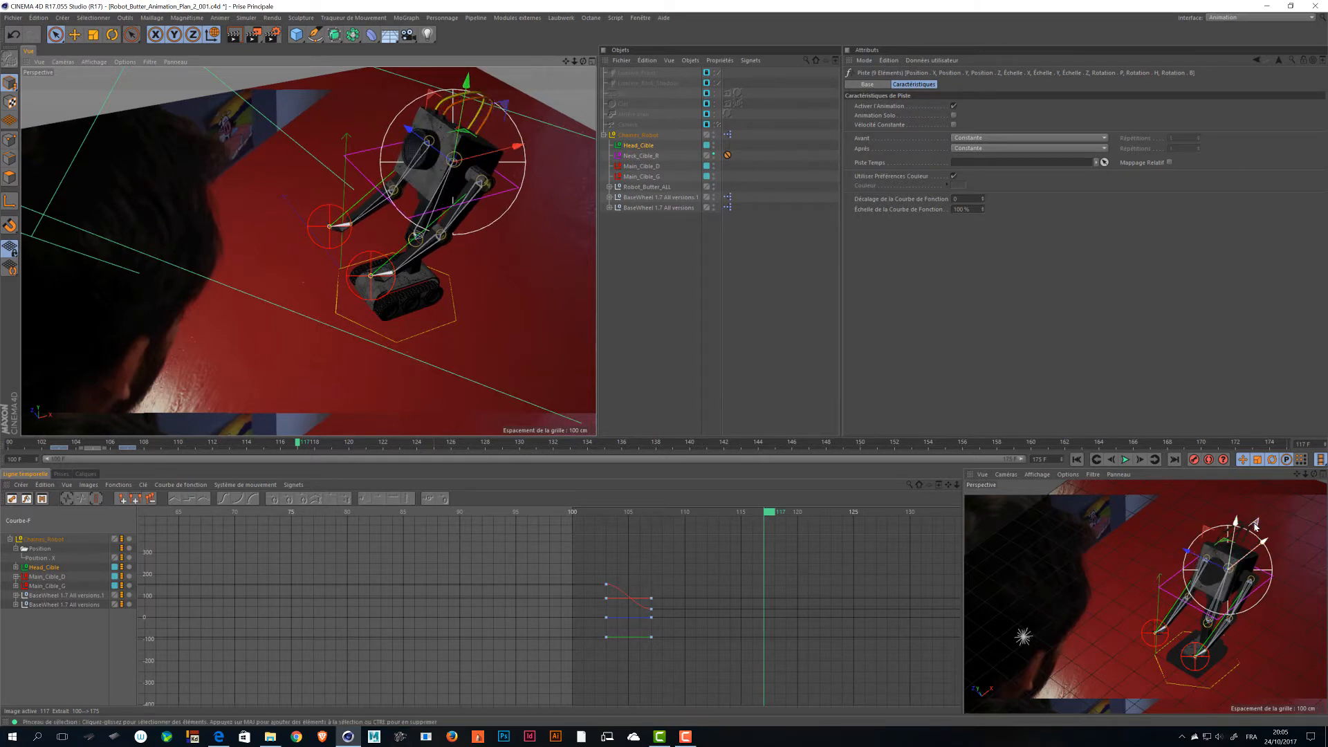
click(1219, 534)
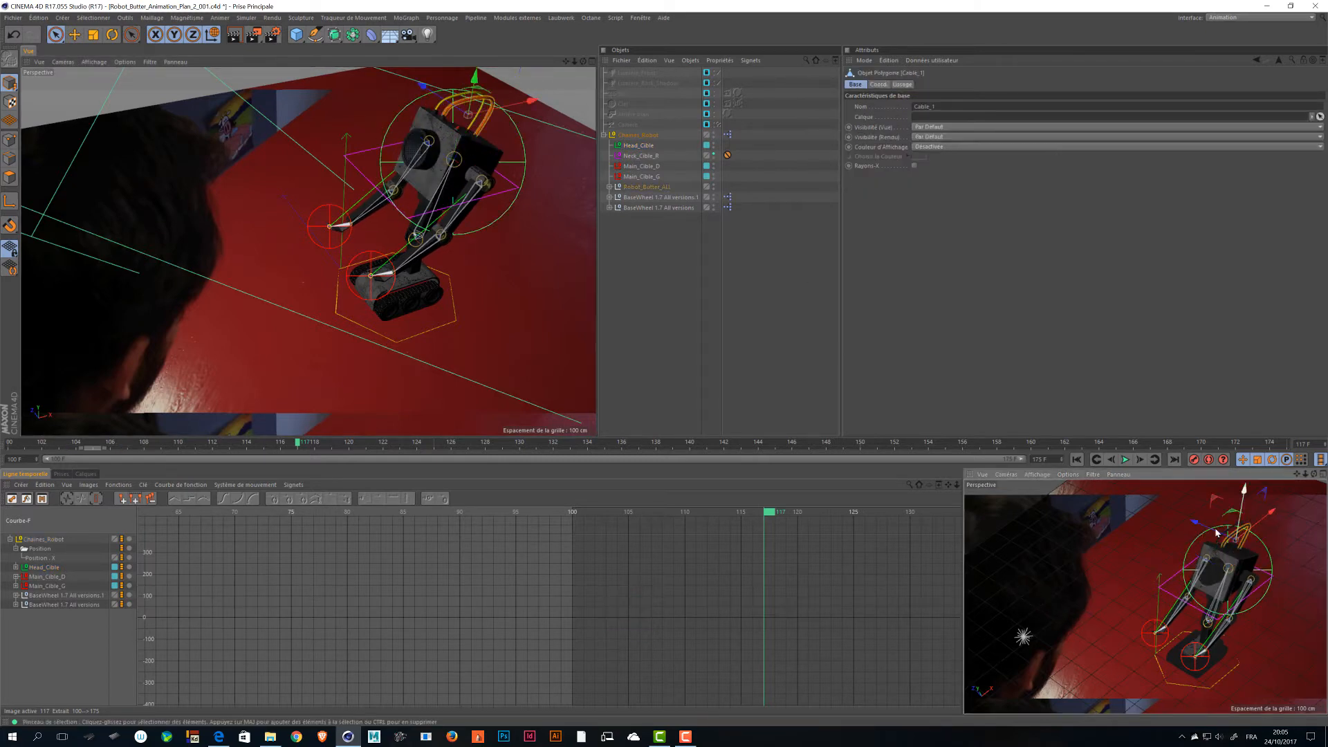
click(637, 147)
drag(507, 111, 510, 115)
key(F9)
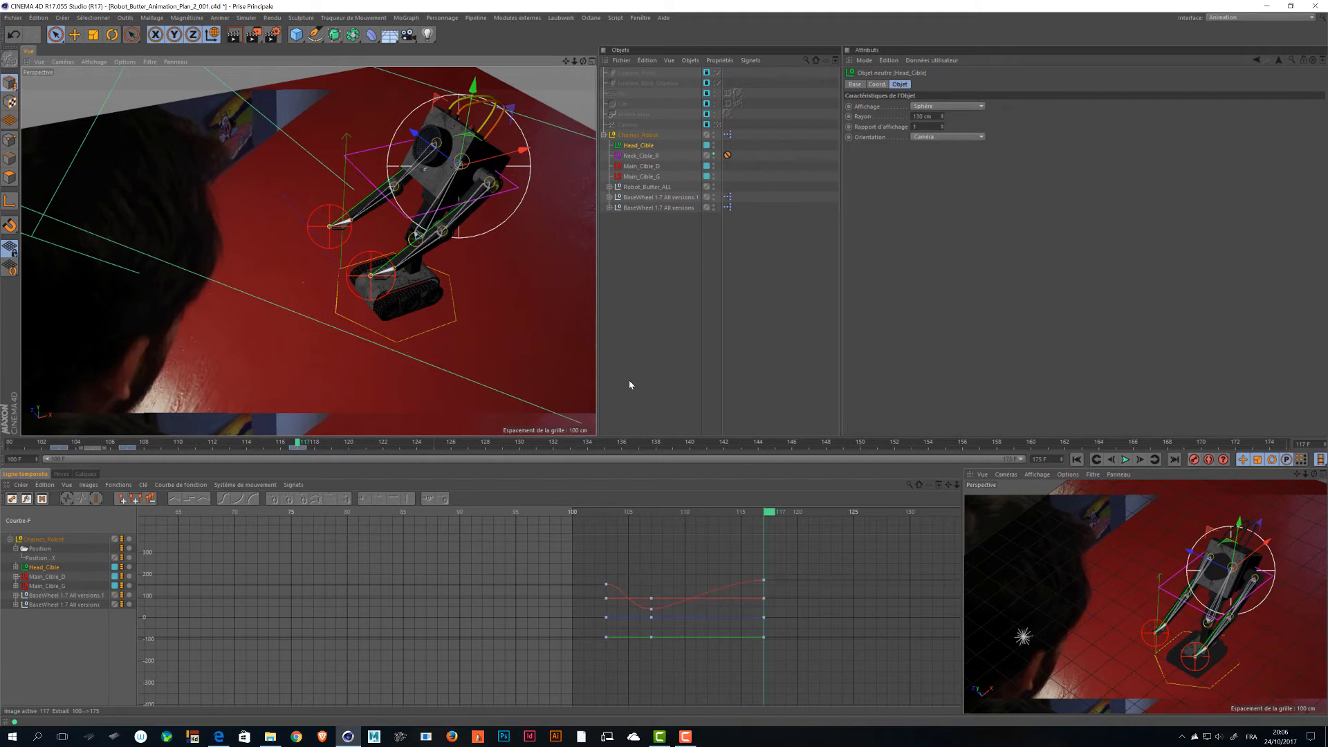
Raise both hand targets together by about 220 cm and record their keys at frame 117.
click(641, 166)
shift+click(641, 176)
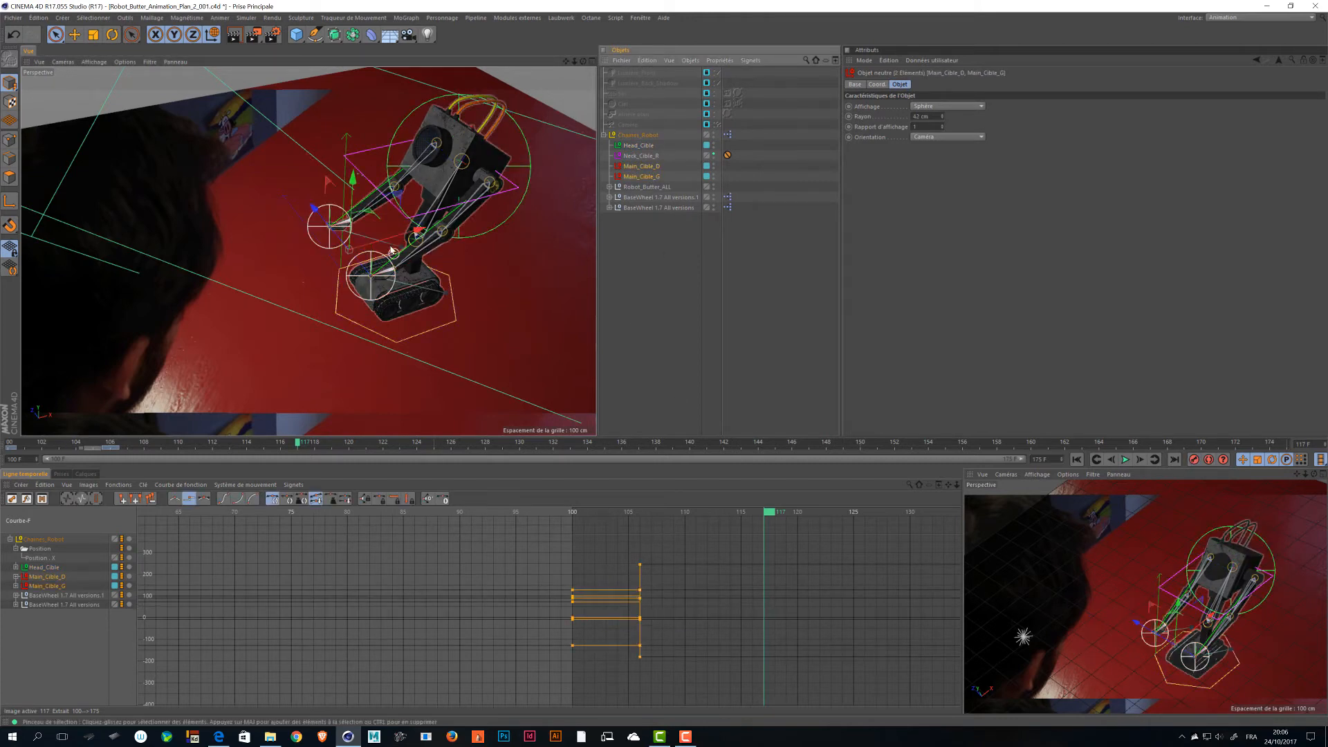
drag(394, 192, 405, 82)
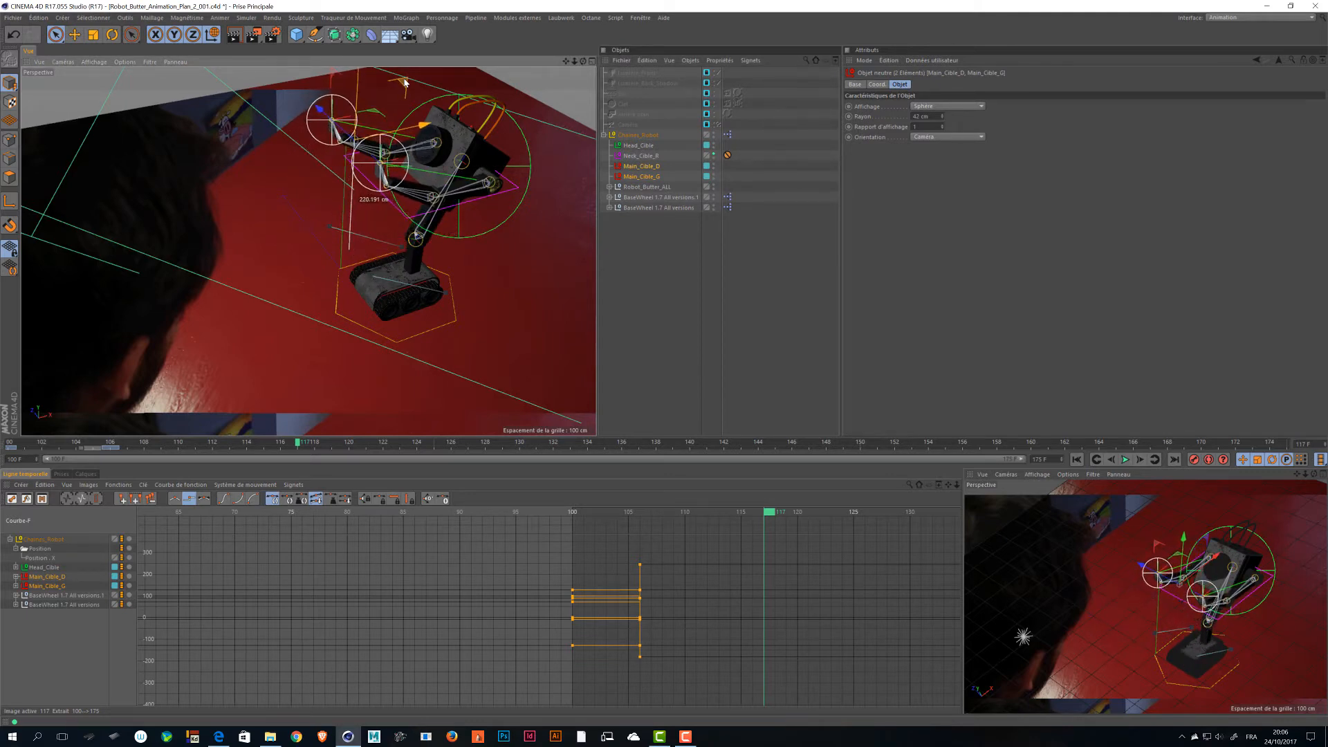
click(1194, 460)
Shift Main_Cible_D and Main_Cible_G individually so the raised arms are less symmetrical, recording their keys at frame 117.
click(640, 167)
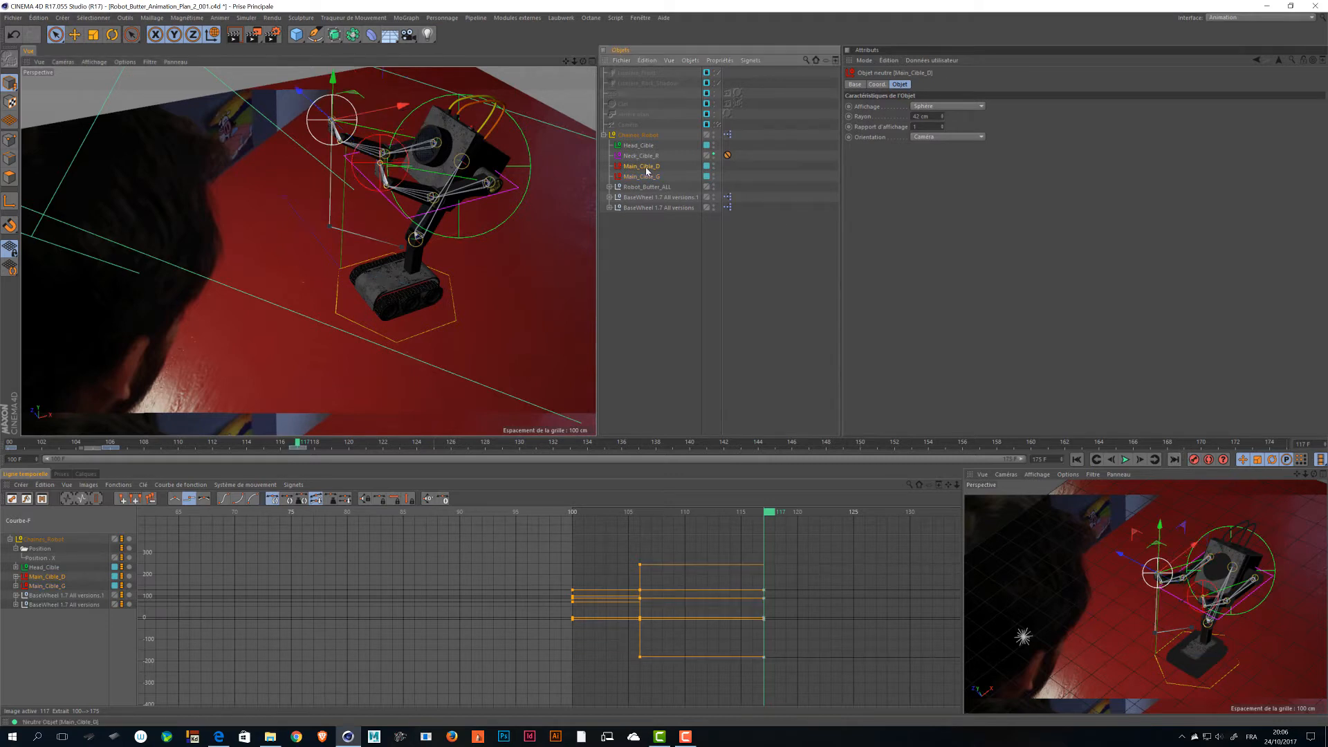
alt+middle_drag(388, 84, 390, 110)
drag(382, 94, 393, 128)
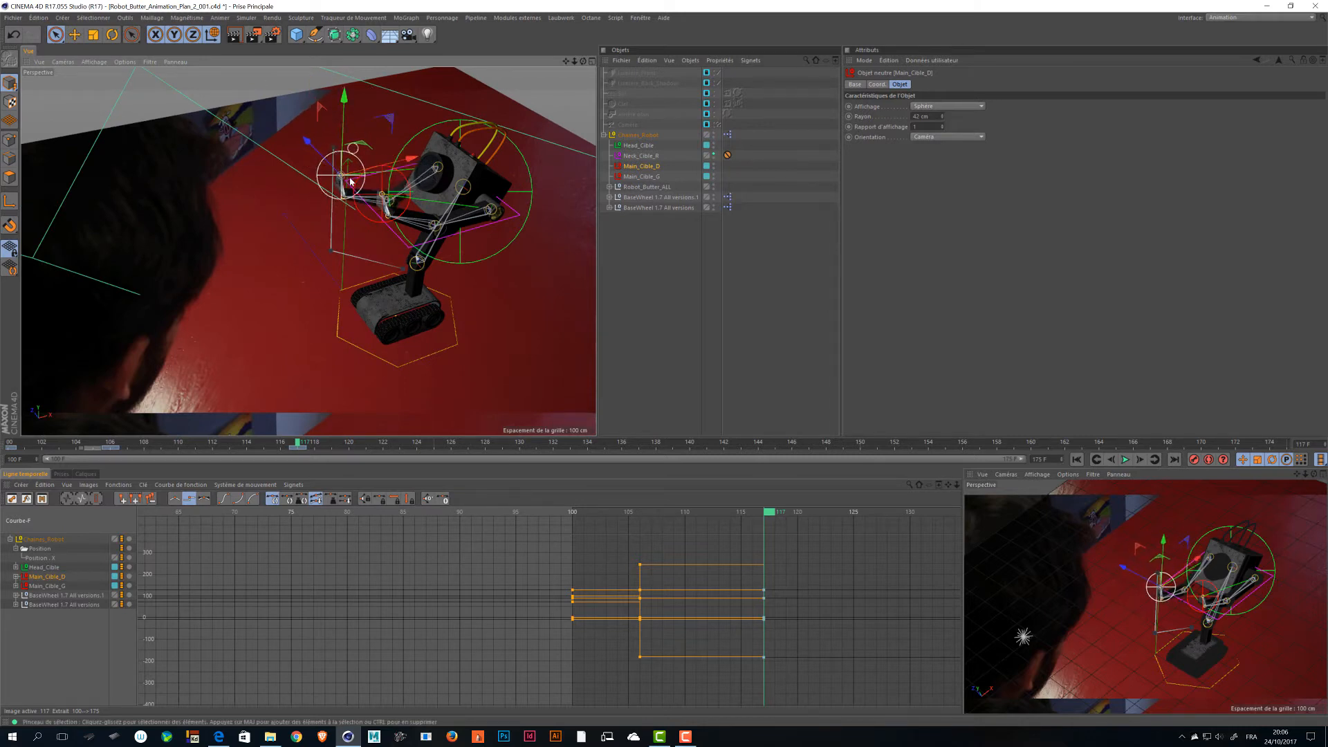
alt+drag(350, 181, 365, 241)
click(357, 175)
drag(355, 183, 321, 183)
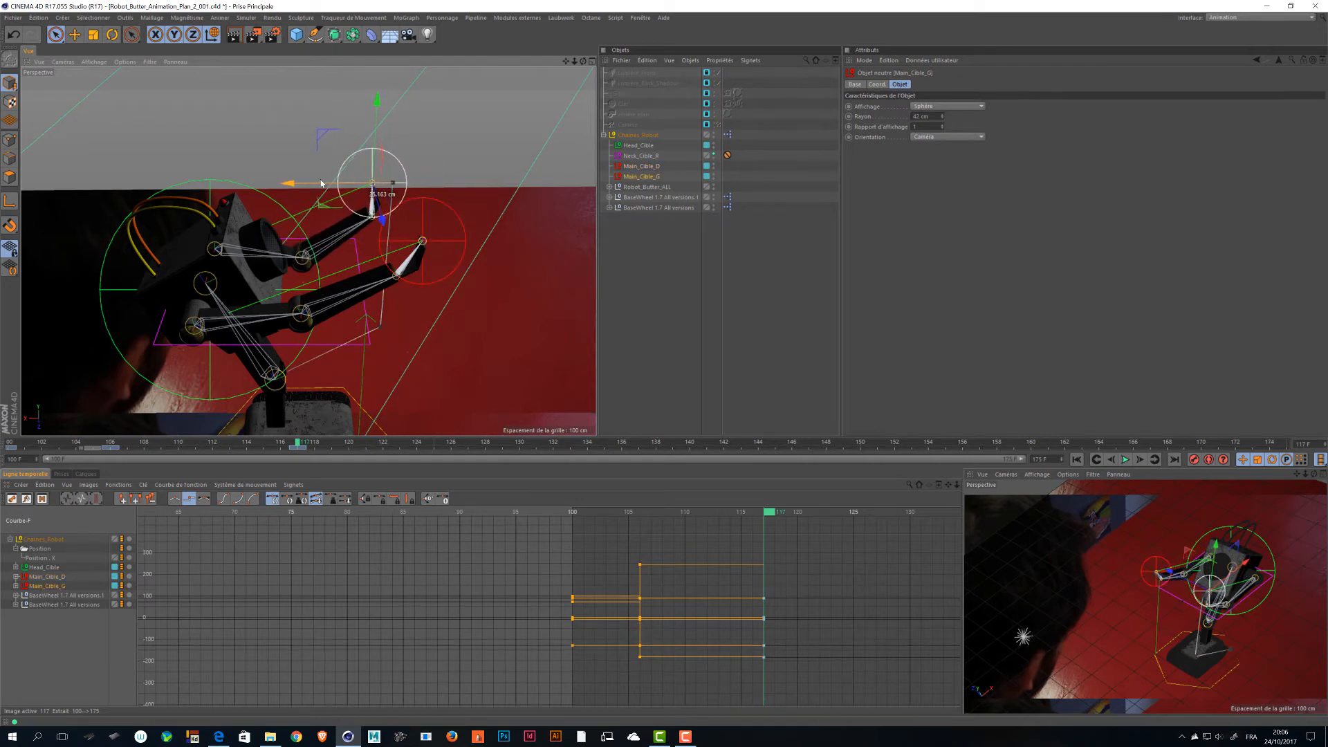
click(1196, 462)
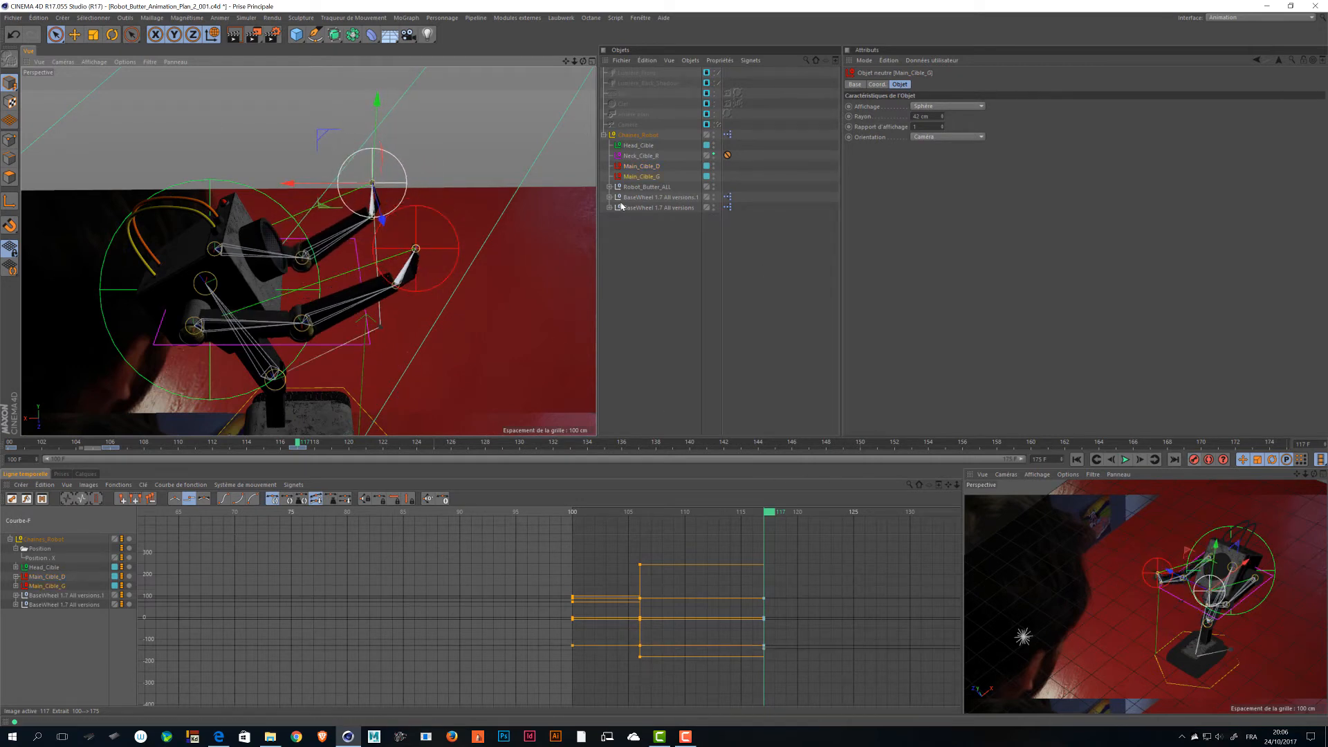
click(644, 169)
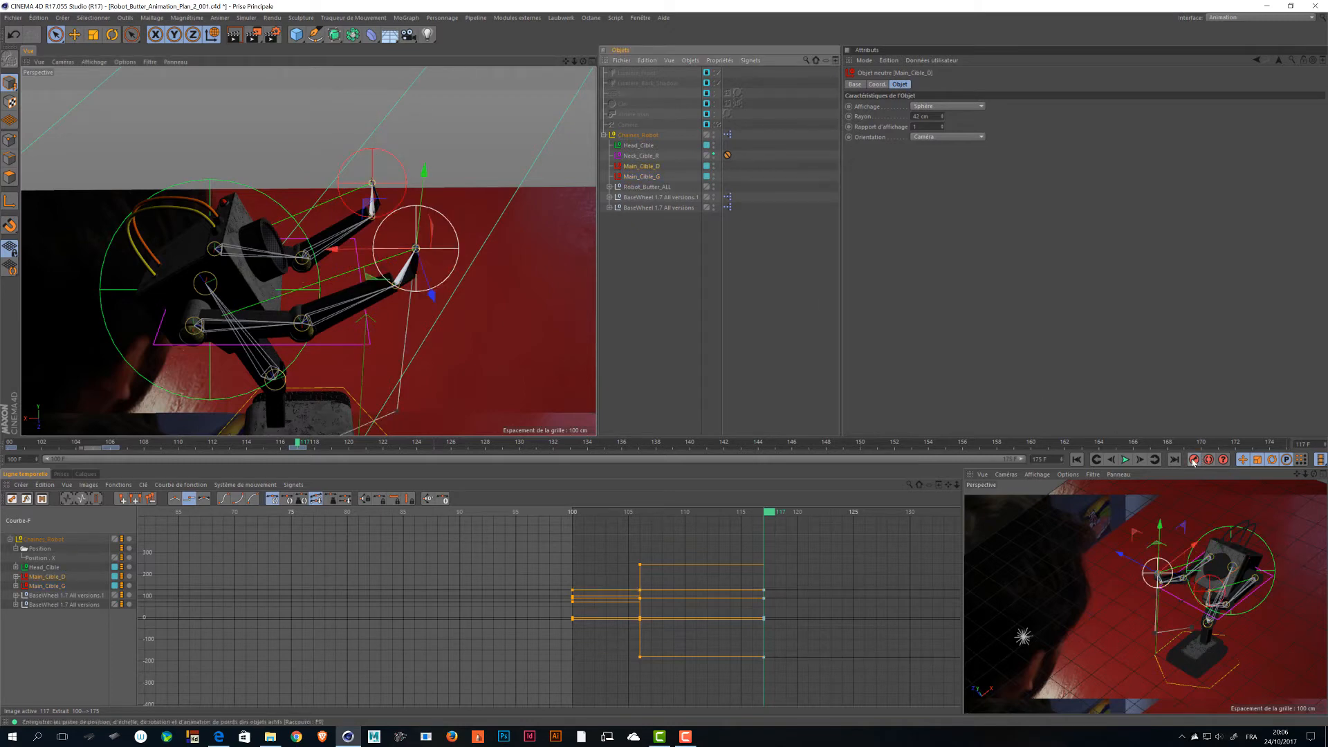
Examine the robot's base, neck and raised arms from several angles at frame 117.
alt+drag(388, 298, 490, 300)
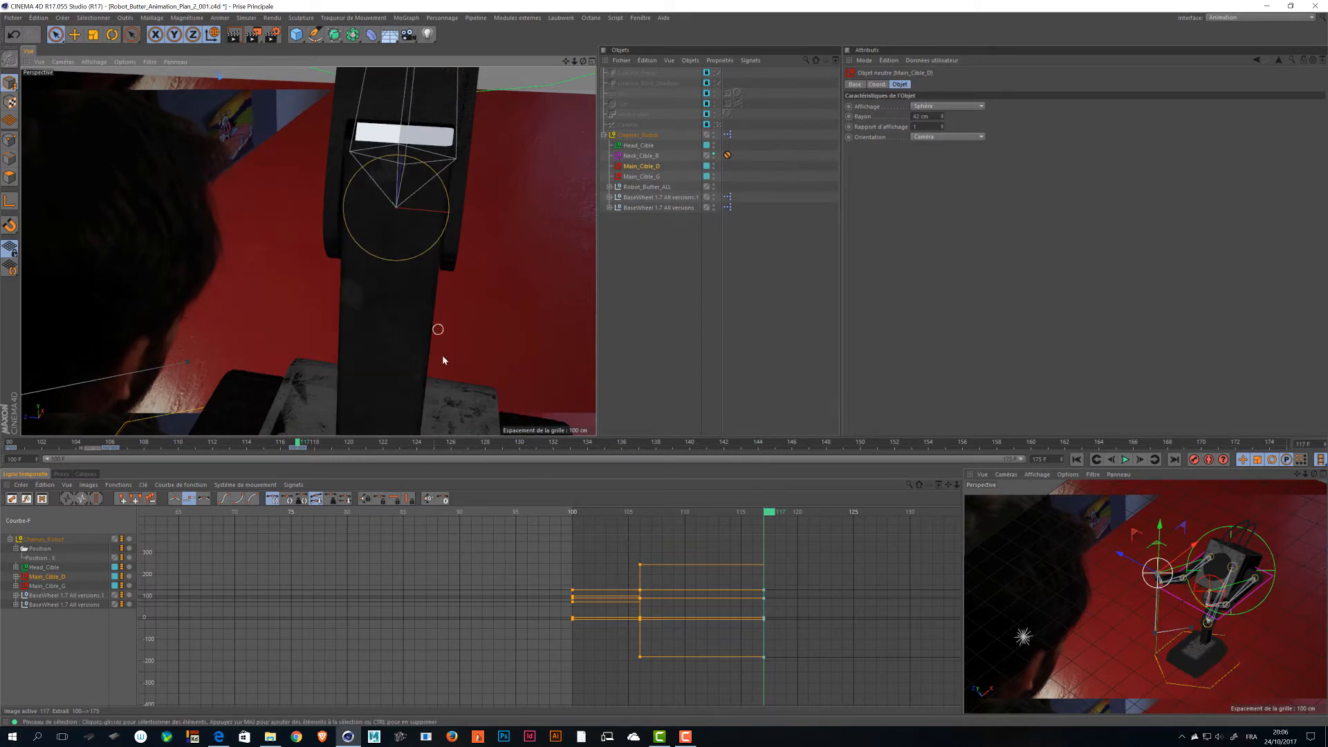
click(447, 373)
alt+drag(447, 374, 405, 238)
scroll(405, 238, up, 2)
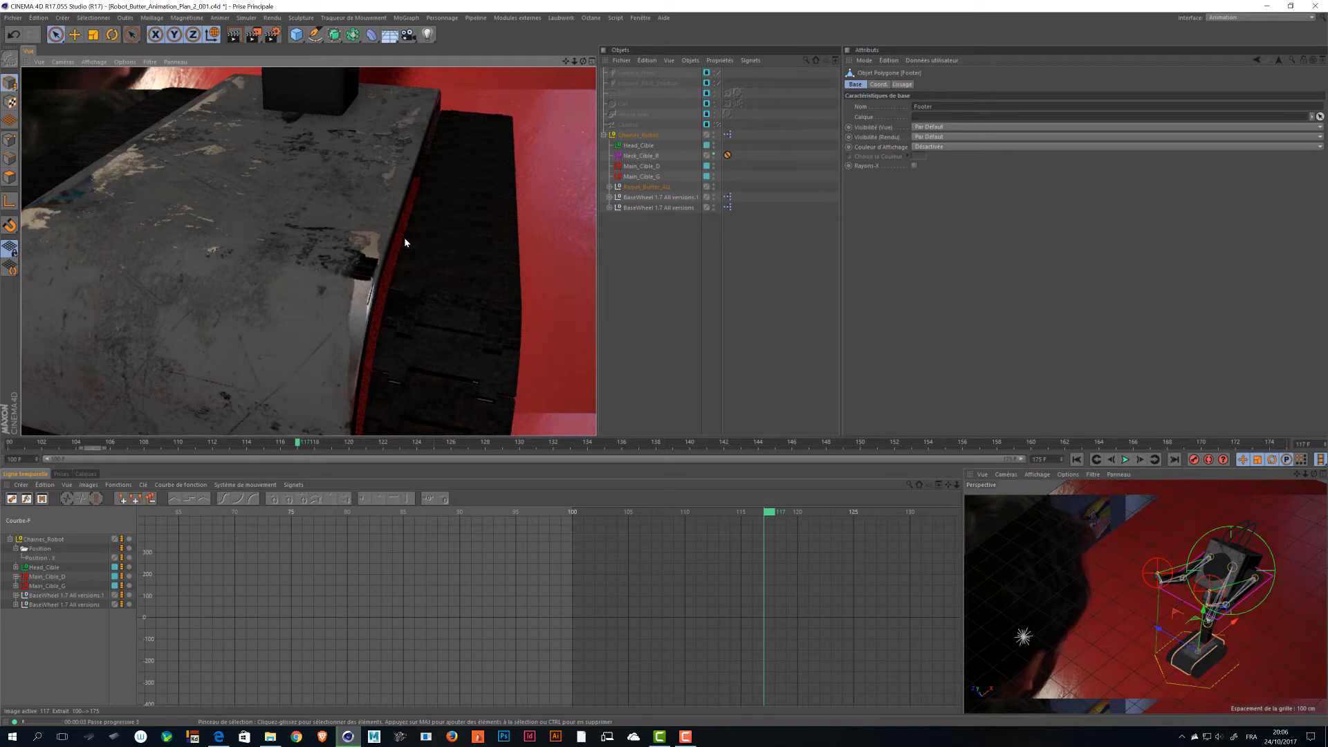
scroll(445, 230, down, 5)
alt+drag(445, 229, 308, 257)
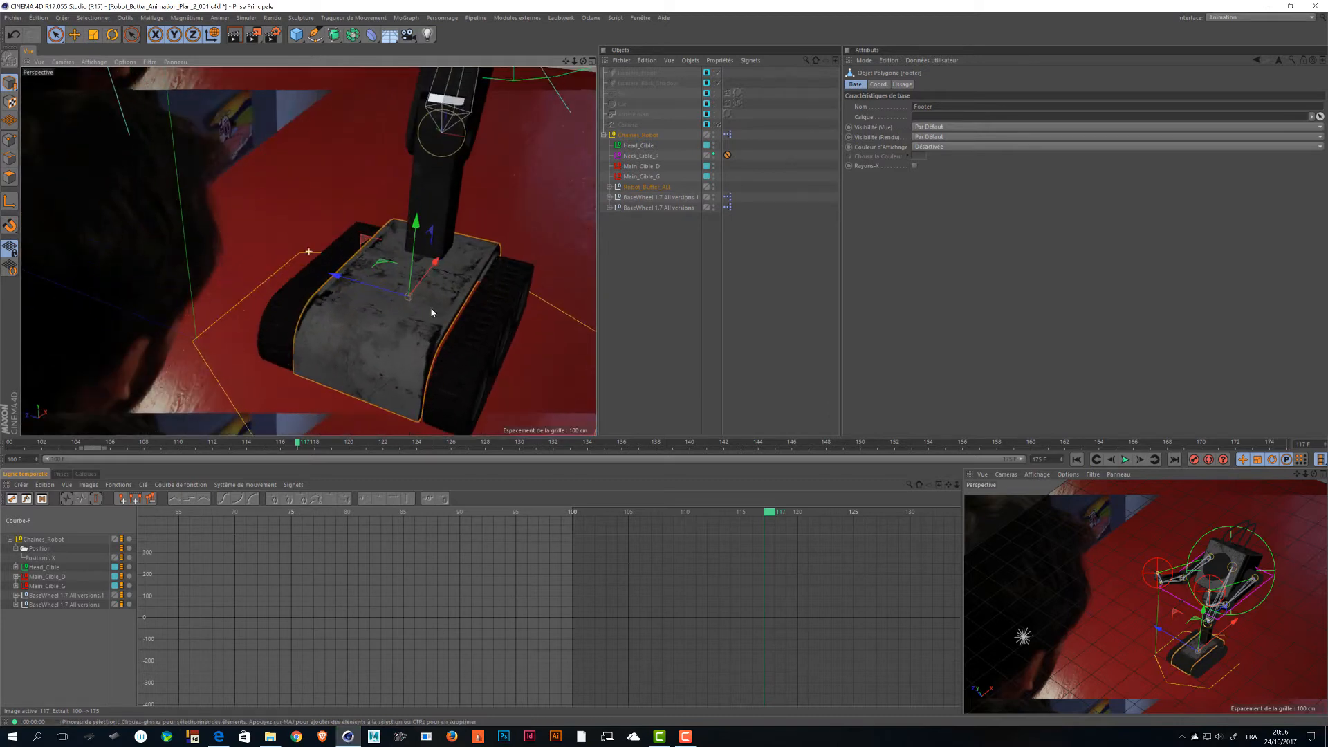
scroll(431, 312, down, 3)
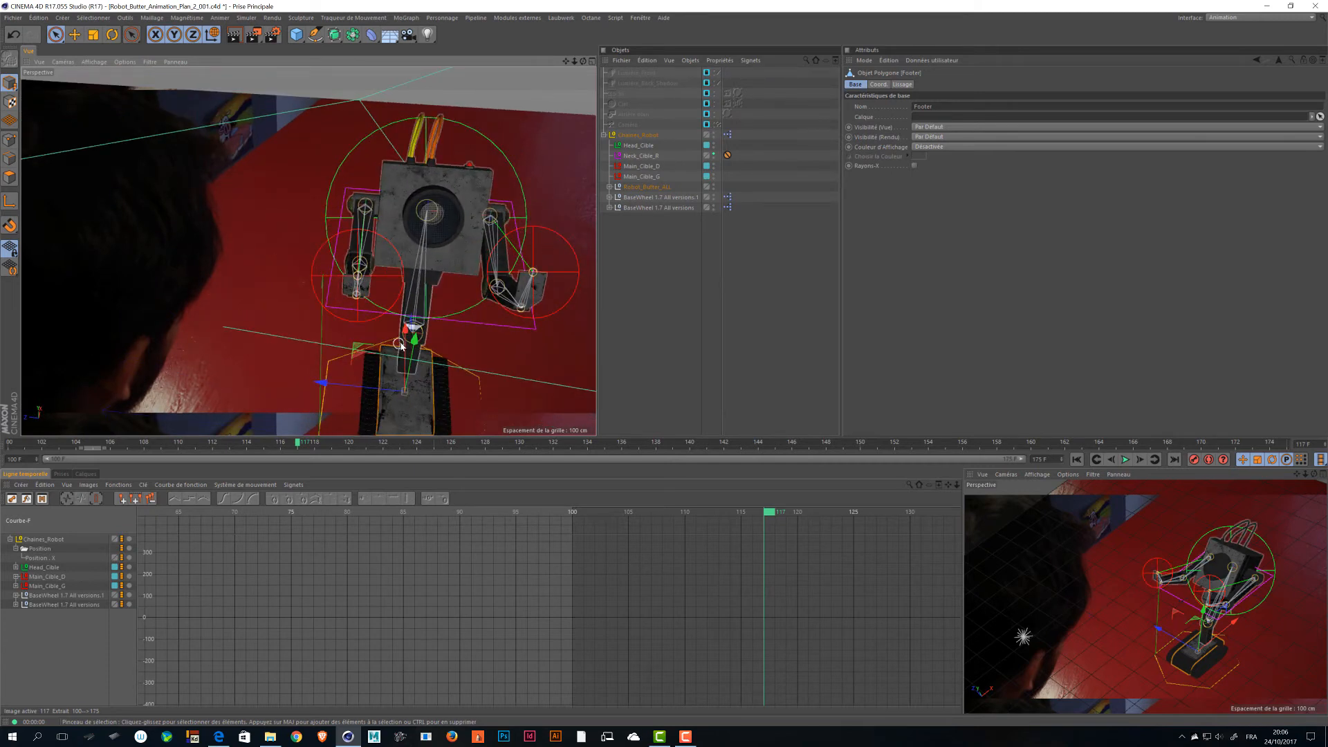
alt+drag(311, 253, 350, 318)
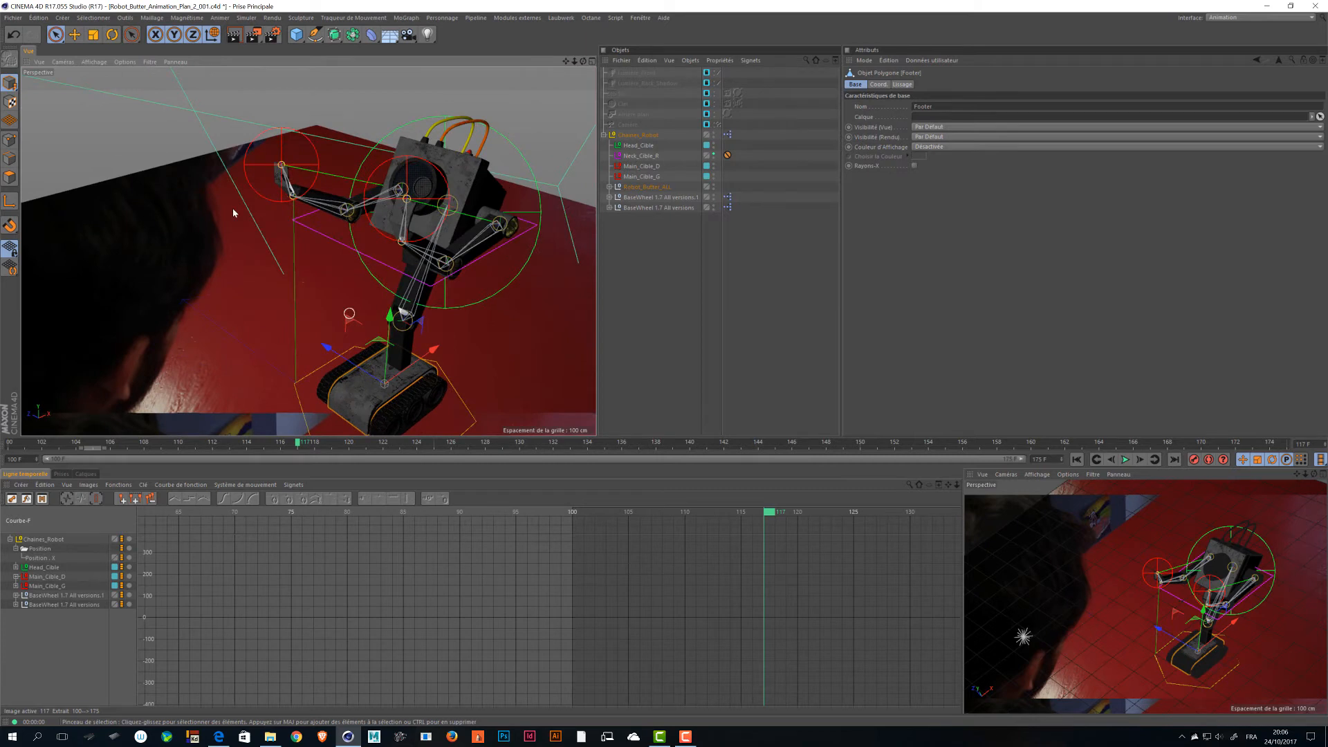
Save the scene, then fit all the animation curves in the timeline and scrub the motion from frame 100 to 107.
key(ctrl+s)
drag(768, 512, 575, 512)
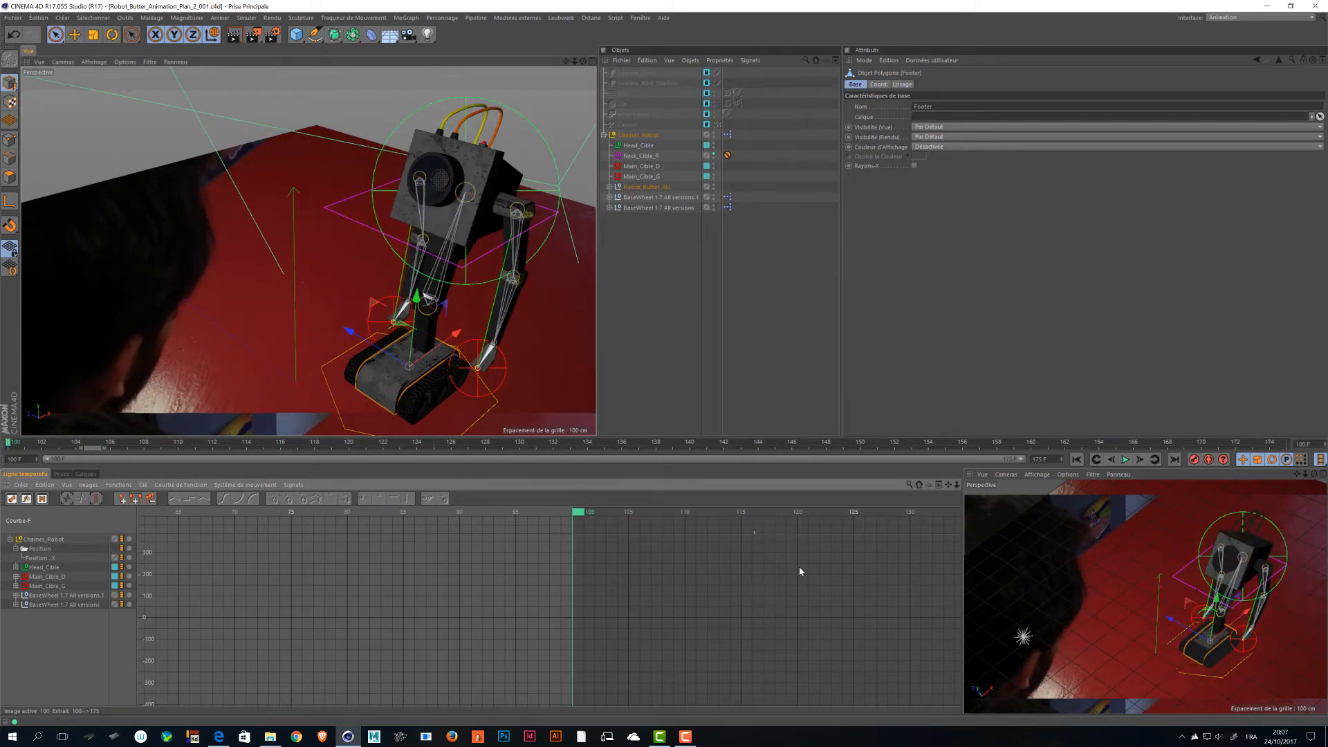
key(h)
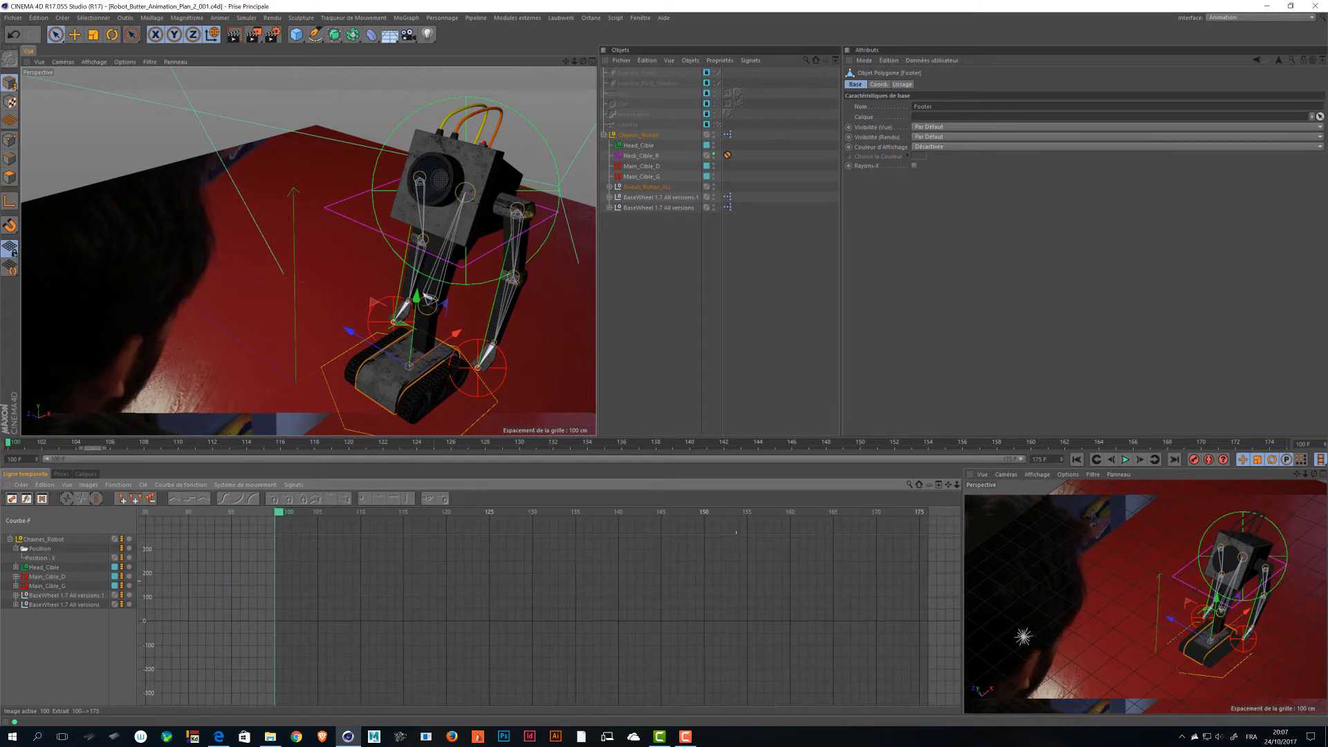
key(ctrl+a)
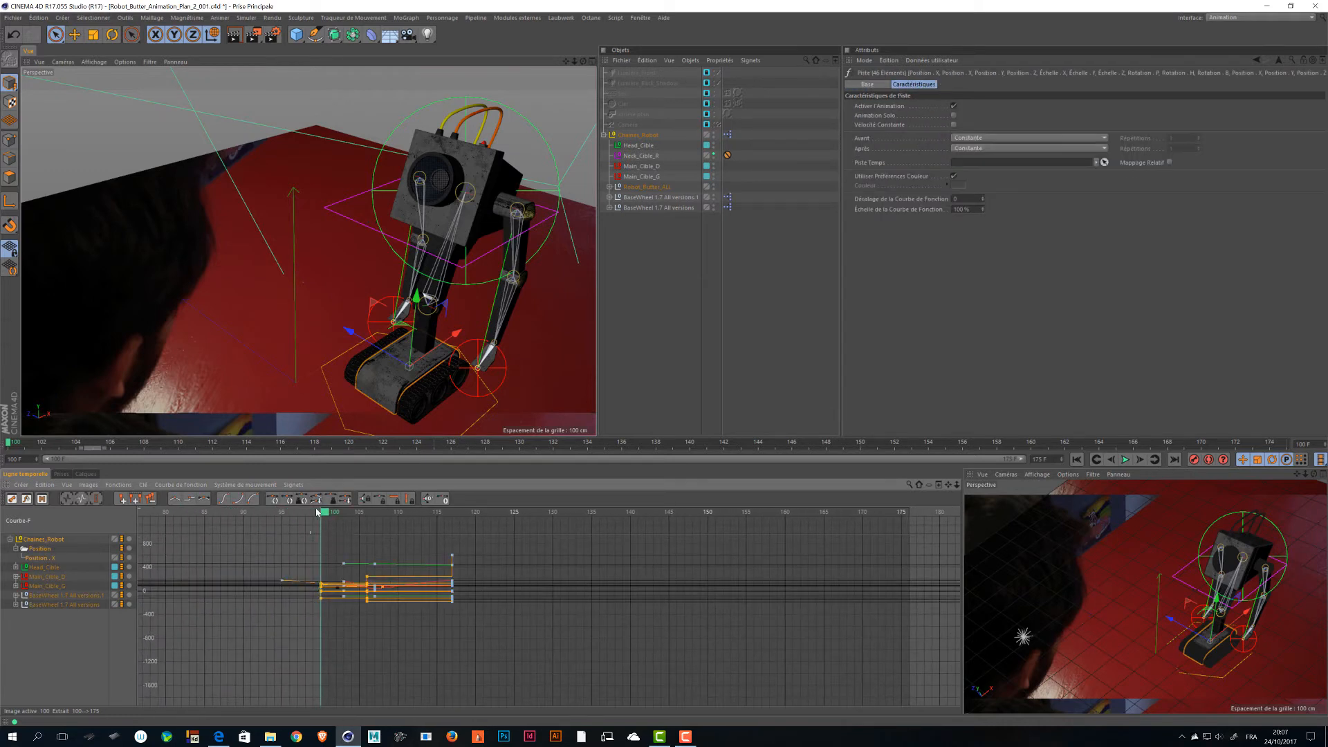
drag(324, 515, 372, 526)
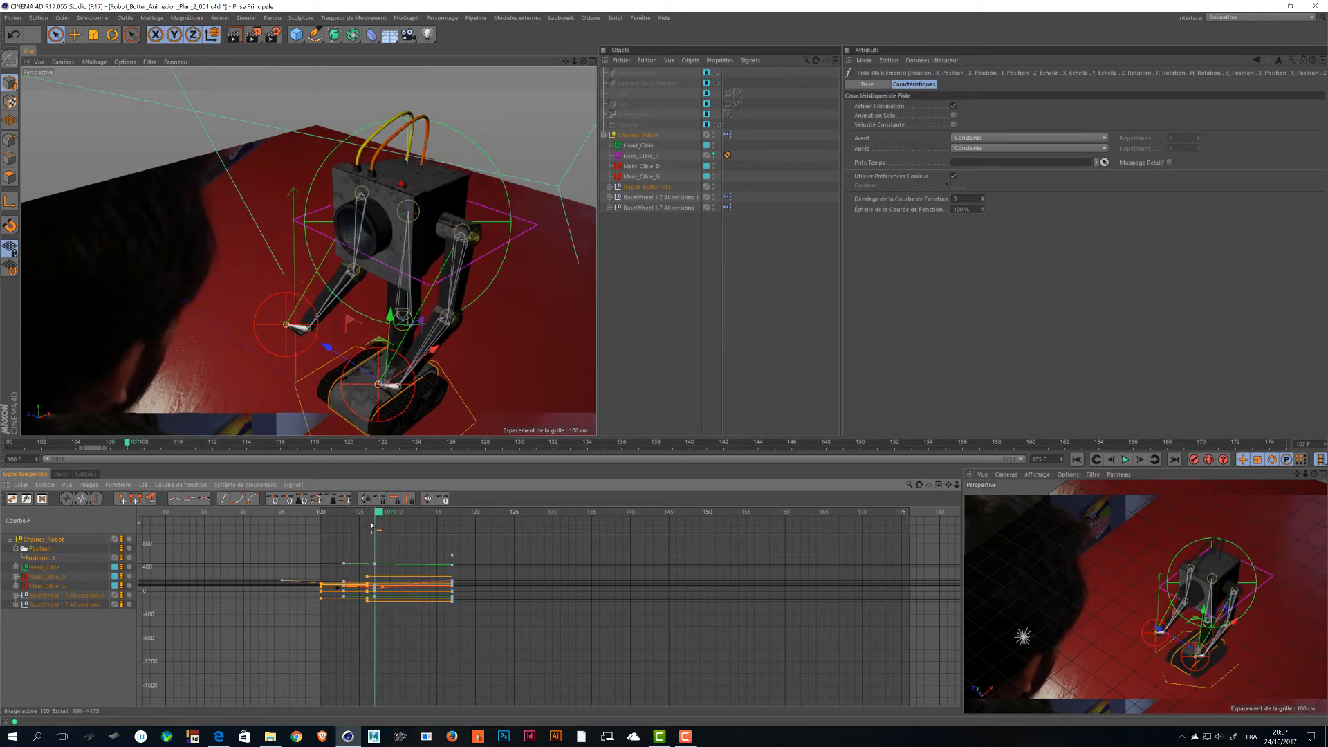
Set the interpolation of all the keys of Main_Cible_D and Main_Cible_G to Spline and inspect their curves closely.
click(43, 586)
click(47, 578)
shift+click(47, 586)
drag(343, 635, 298, 650)
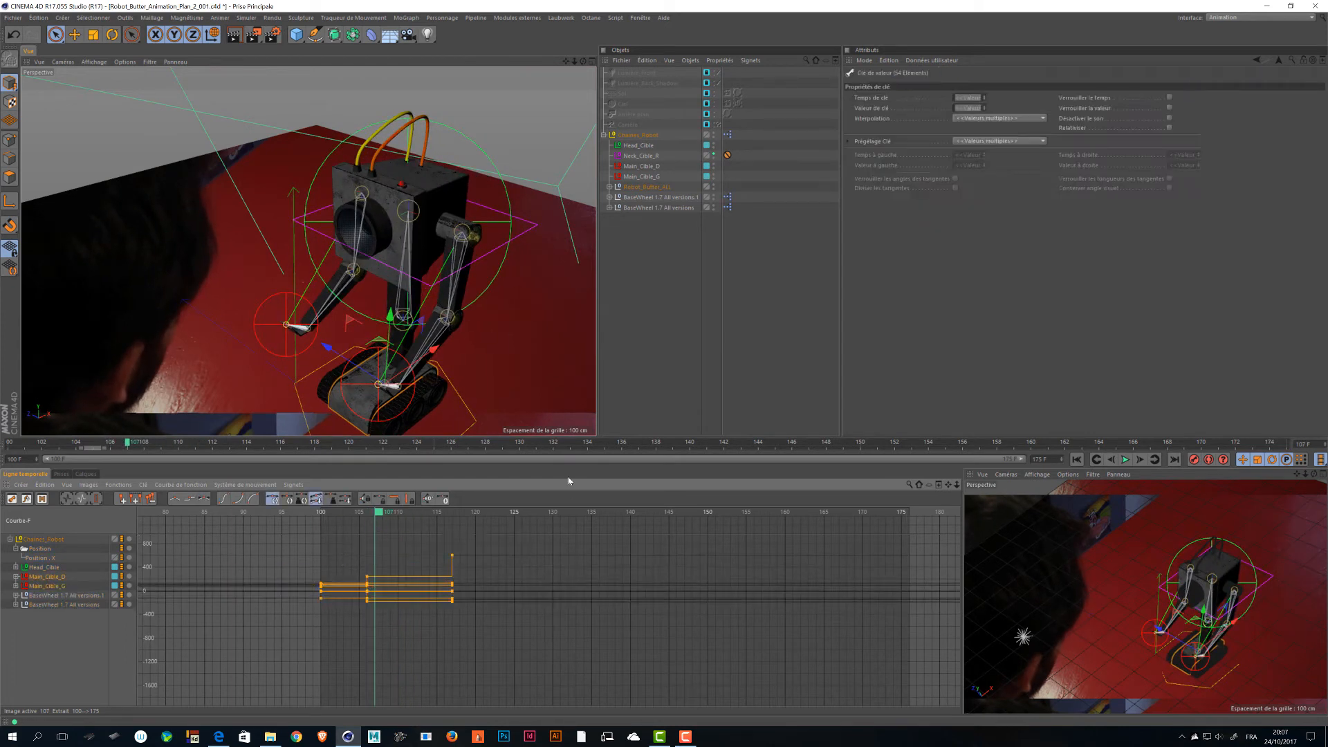
click(989, 119)
click(988, 143)
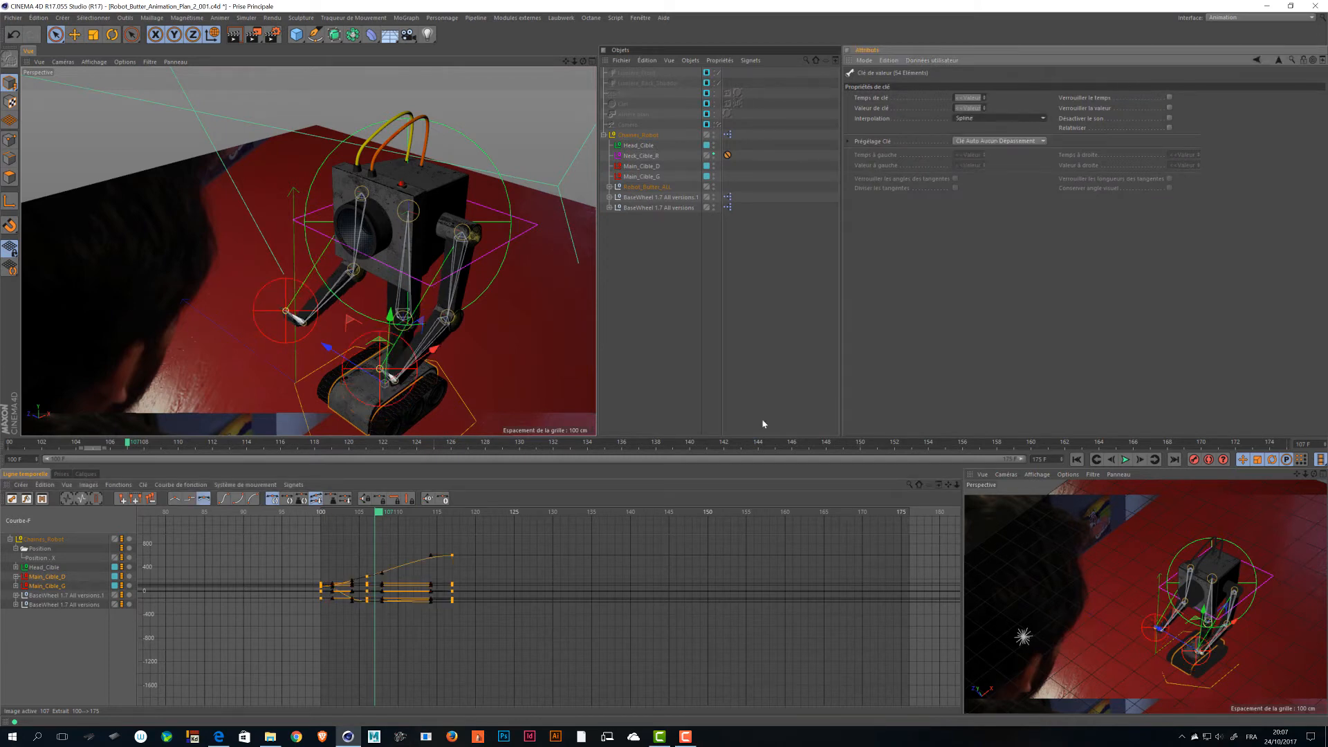
alt+right_drag(404, 518, 454, 495)
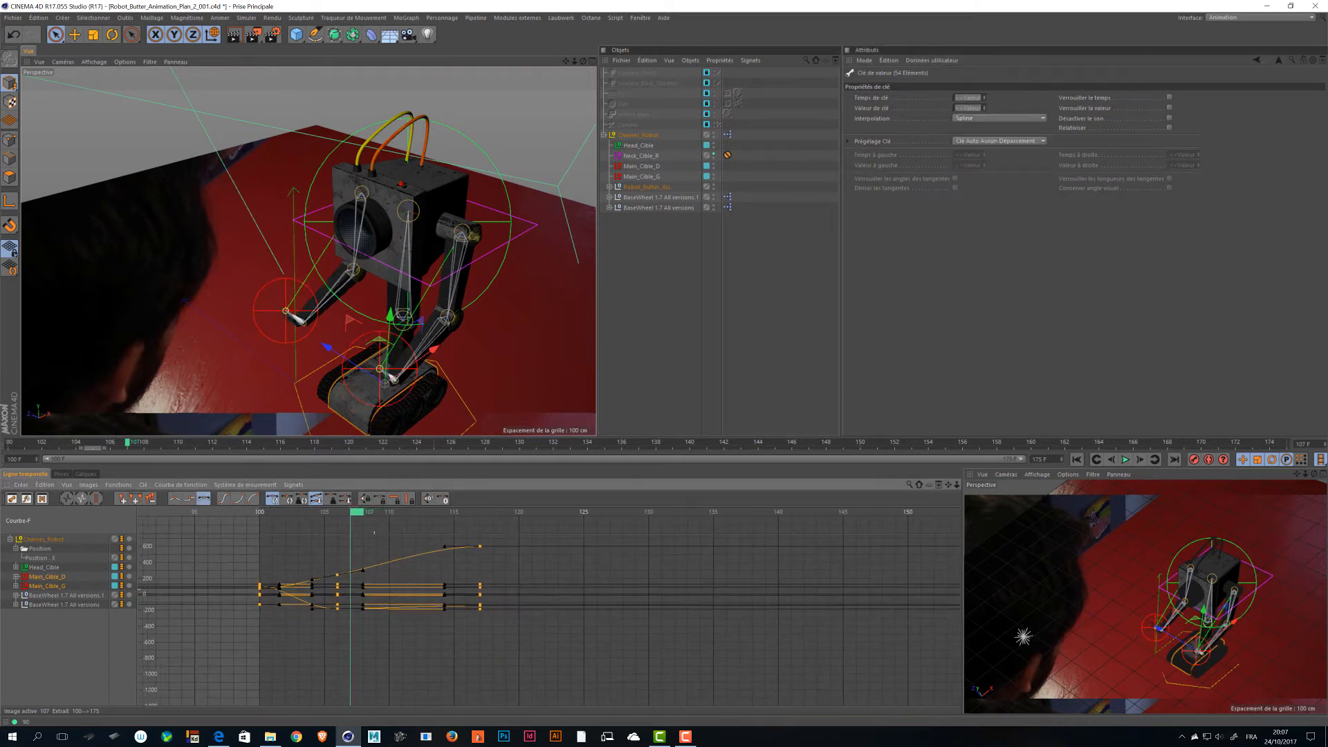
alt+middle_drag(404, 518, 525, 544)
mouse_move(495, 511)
mouse_down()
mouse_move(405, 519)
mouse_move(598, 529)
mouse_move(408, 536)
mouse_move(488, 546)
mouse_up()
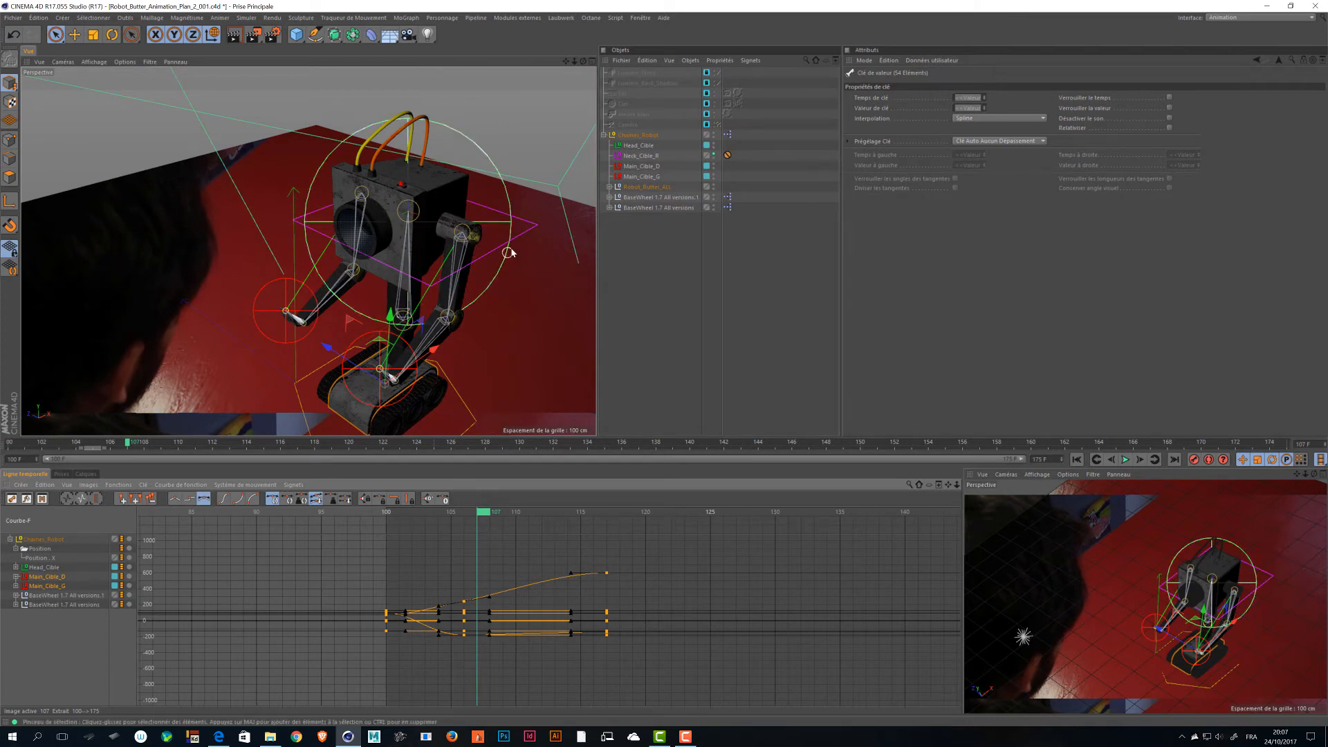
Try a rotation of the Neck_Cible_R controller at frame 105, undo it, and record a key for its original pose.
click(635, 158)
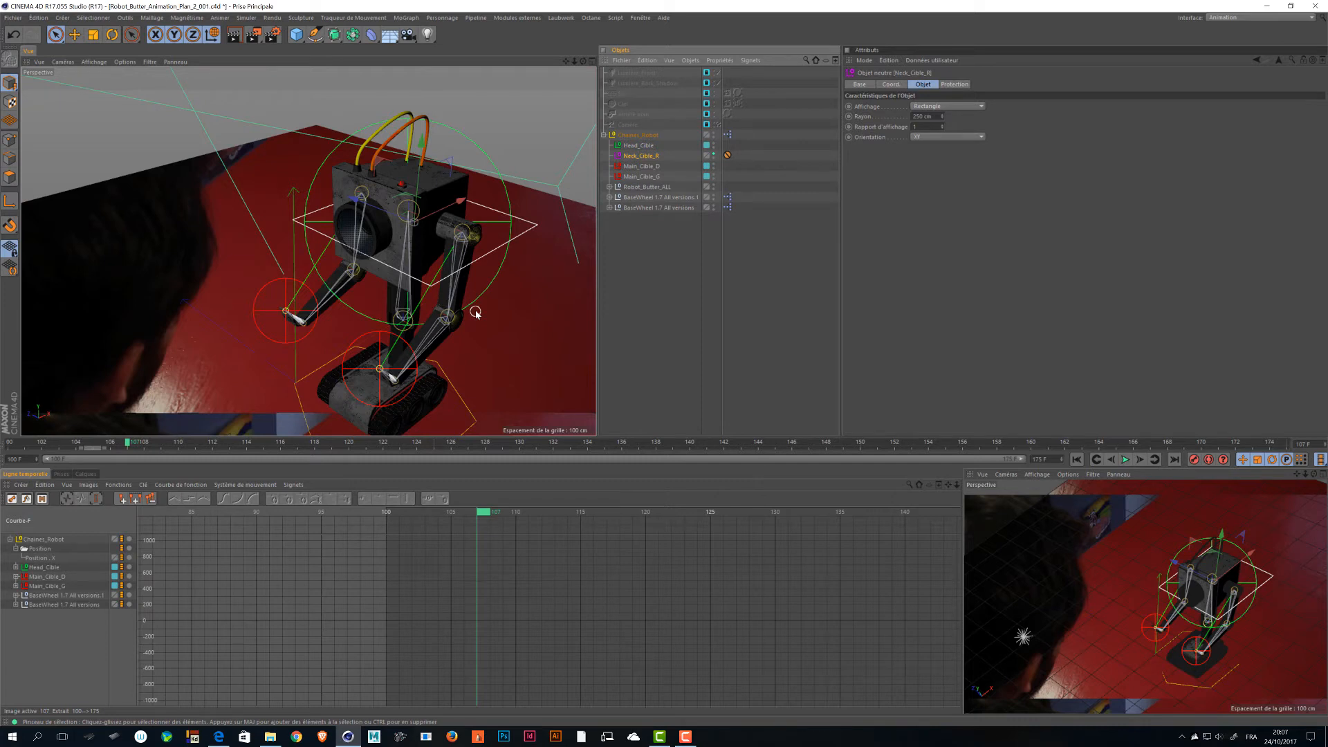
drag(485, 515, 456, 516)
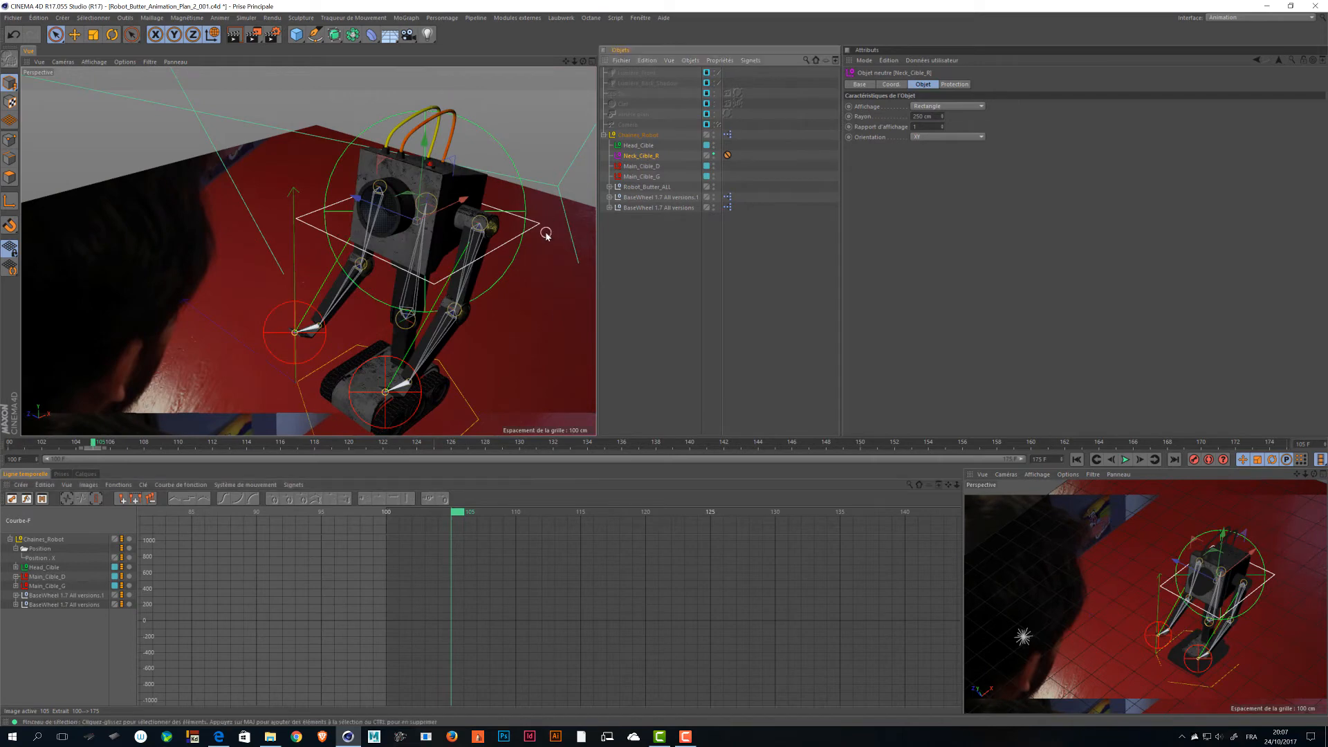
key(r)
drag(418, 249, 387, 264)
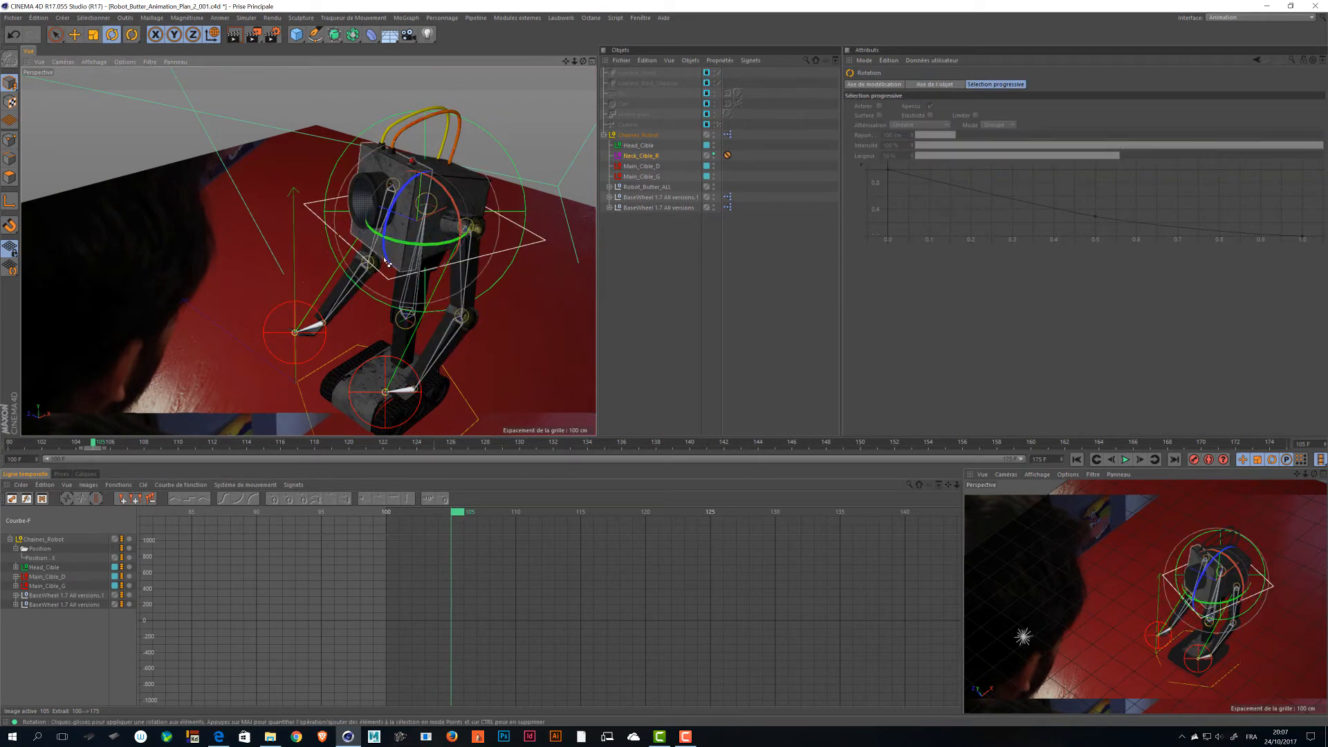
key(ctrl+z)
click(1193, 462)
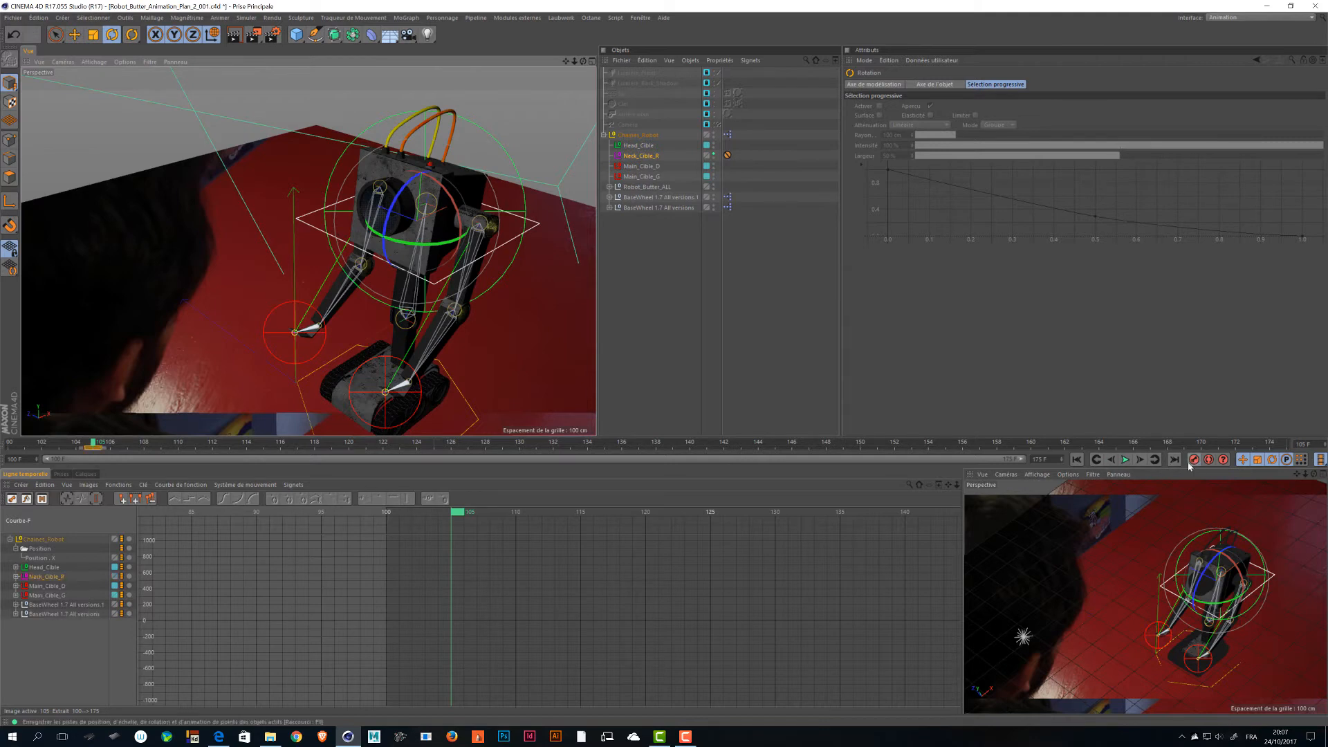
At frame 107, rotate the Neck_Cible_R controller to swing the robot's head and record a key.
drag(460, 512, 492, 517)
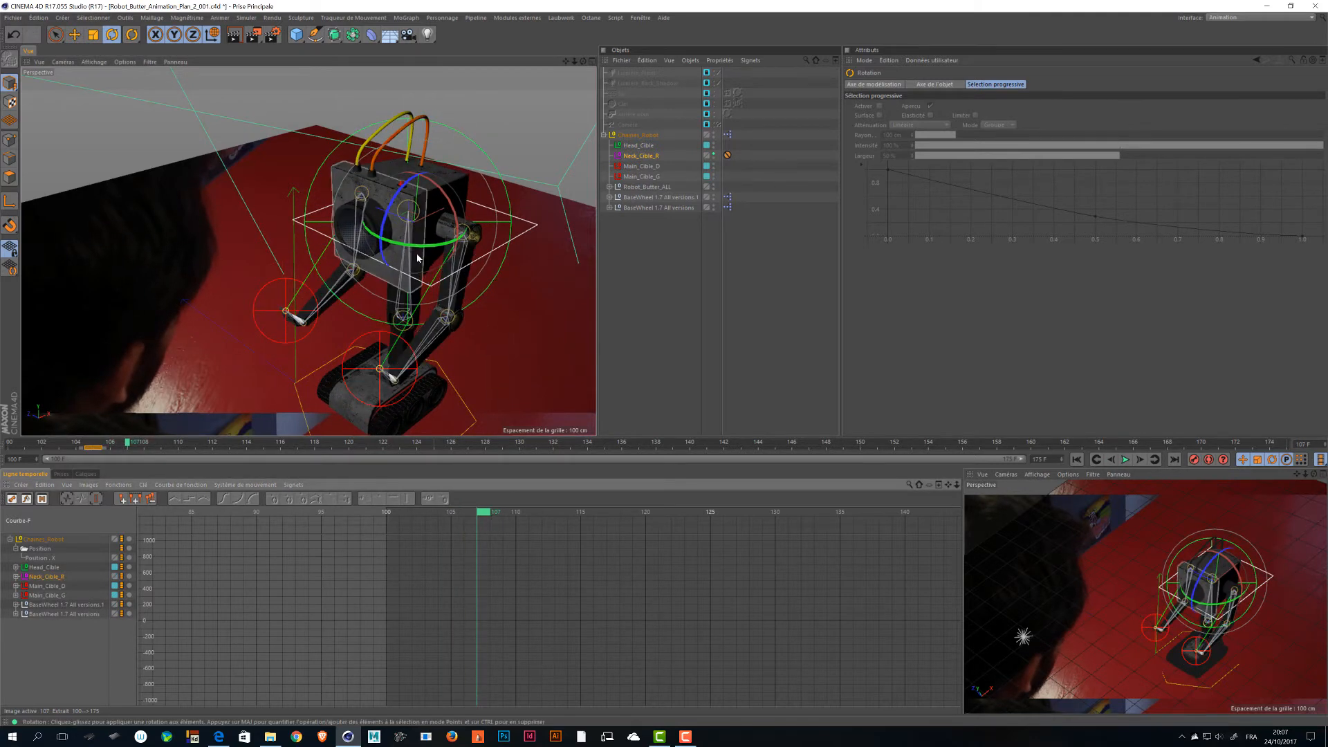
drag(414, 245, 448, 250)
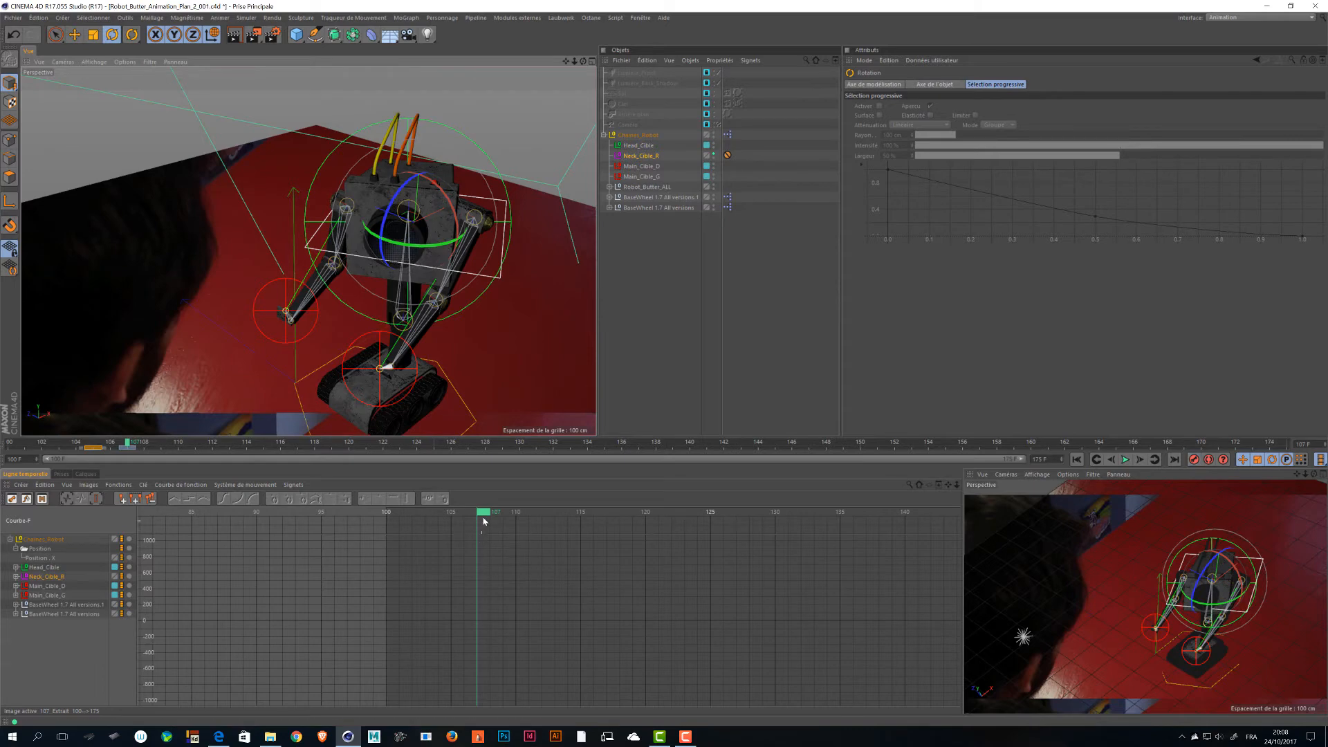
At frame 110, rotate Neck_Cible_R back, set its bank rotation (R.B) to 0° and record a key.
drag(487, 511, 521, 520)
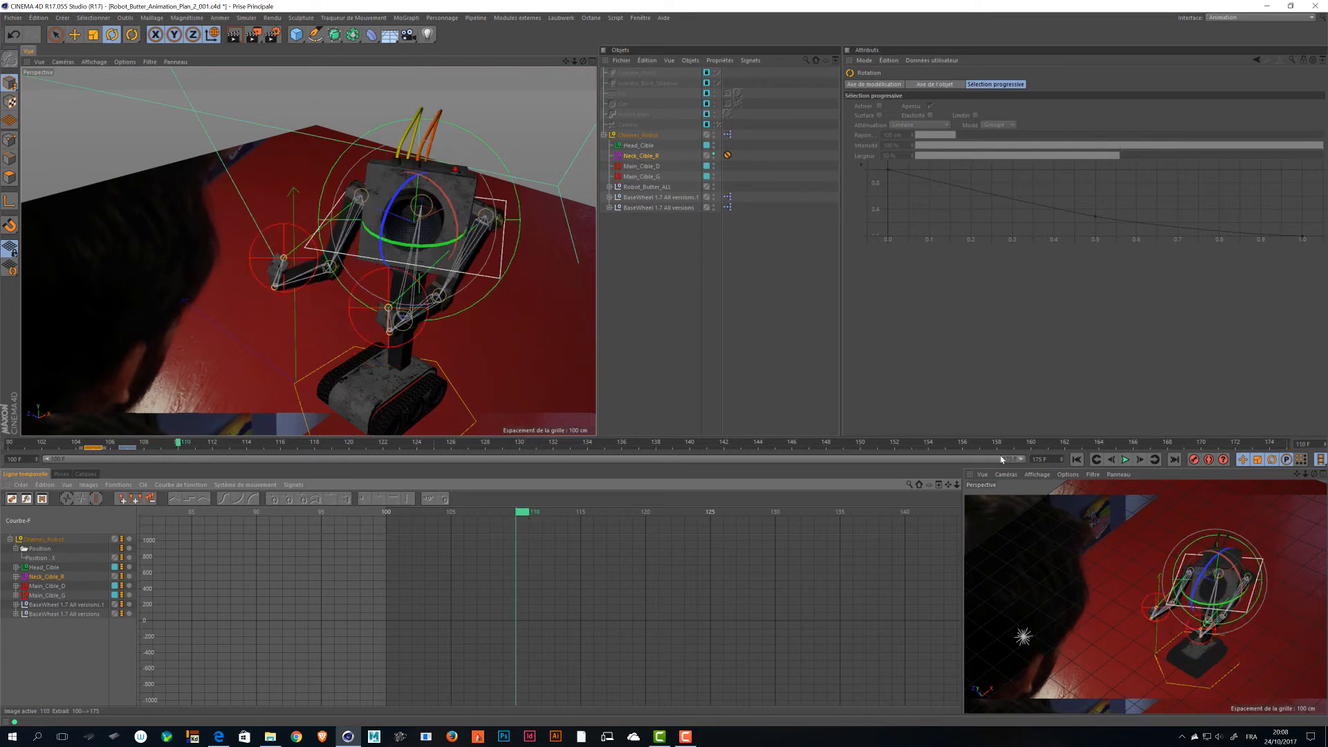
drag(419, 254, 263, 172)
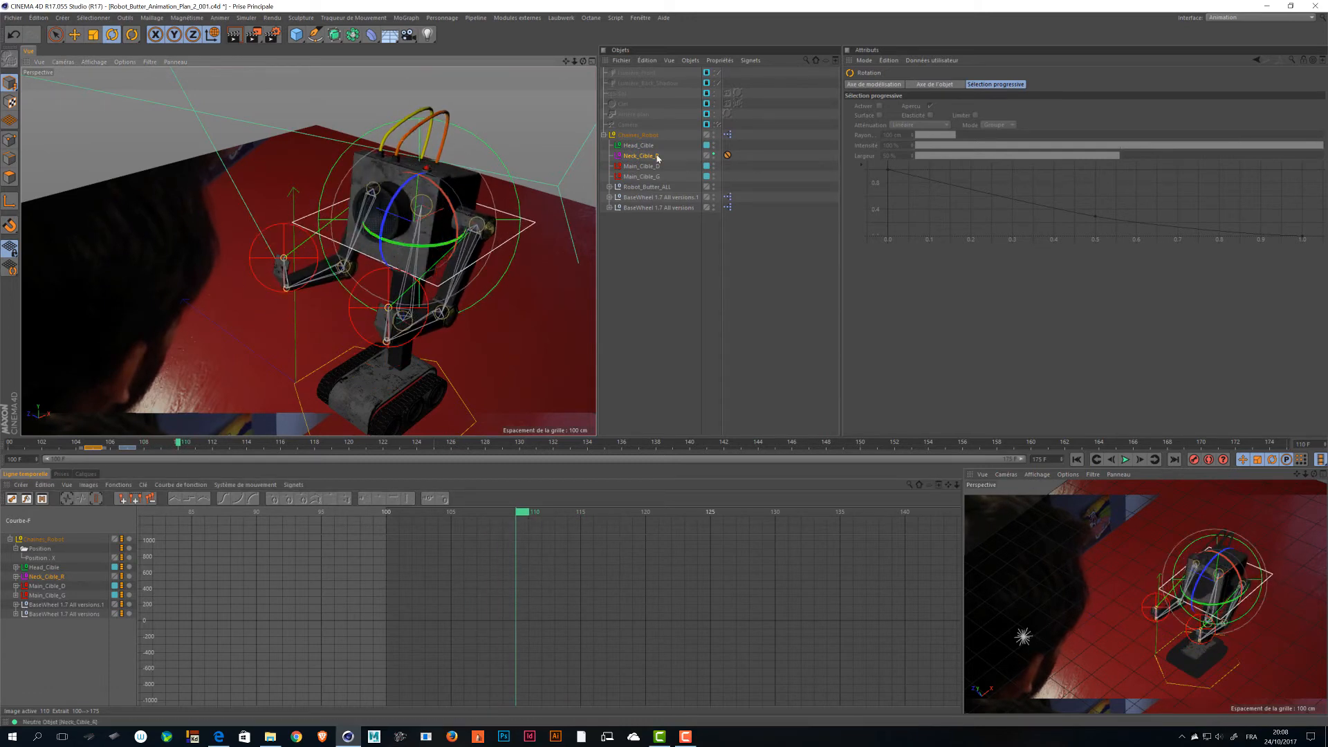
click(653, 156)
click(892, 85)
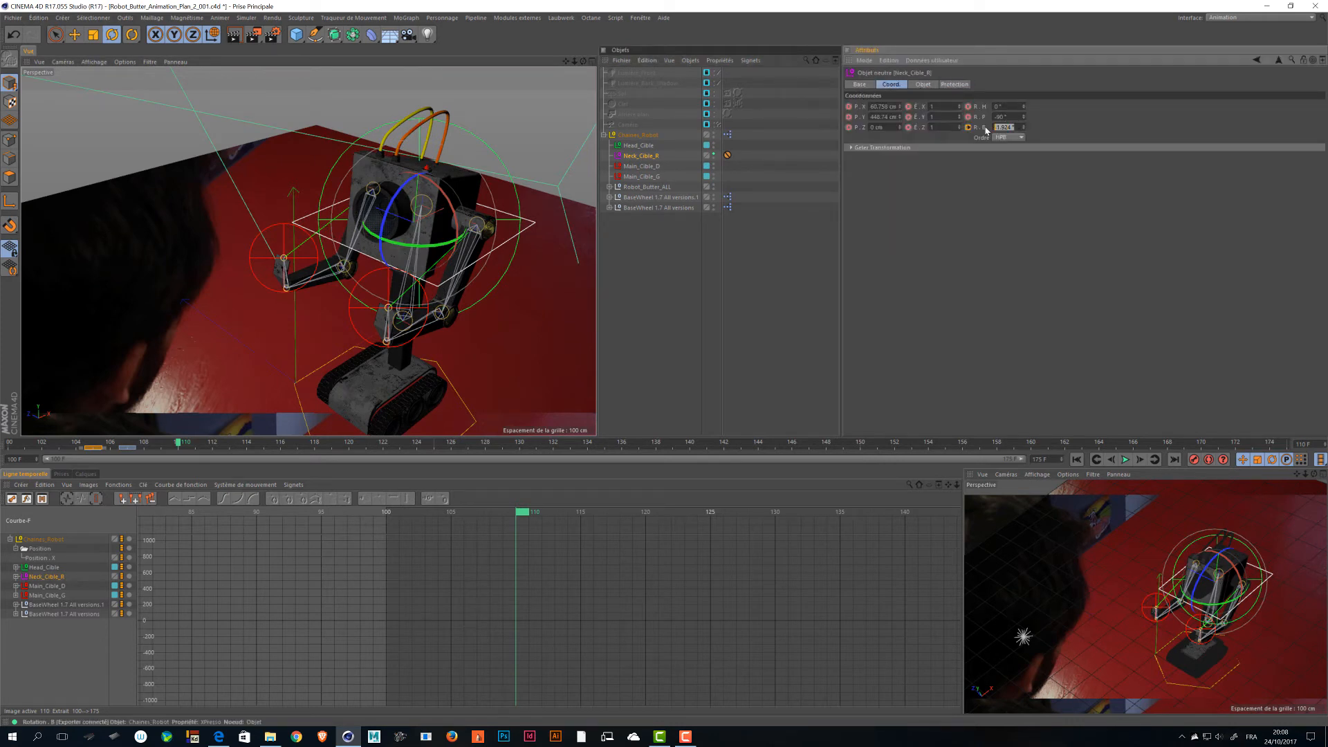
key(Return)
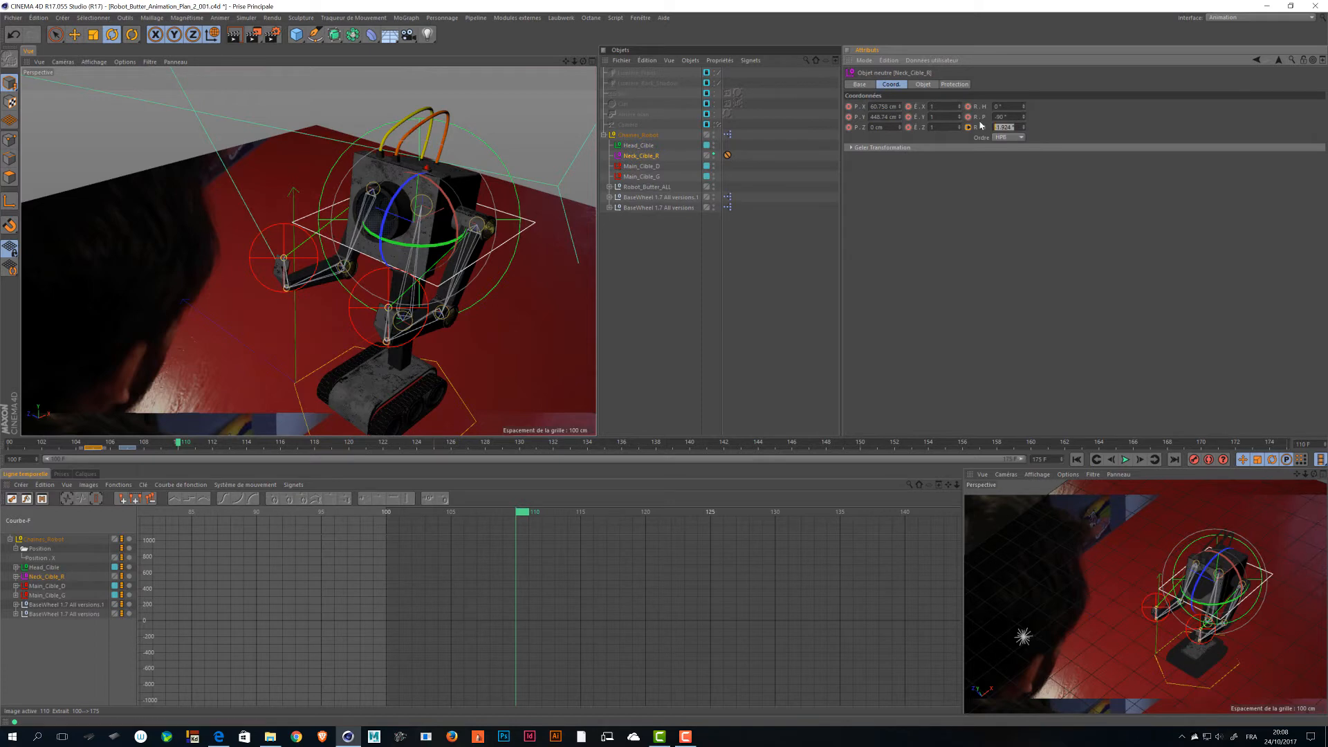
text(0)
key(Return)
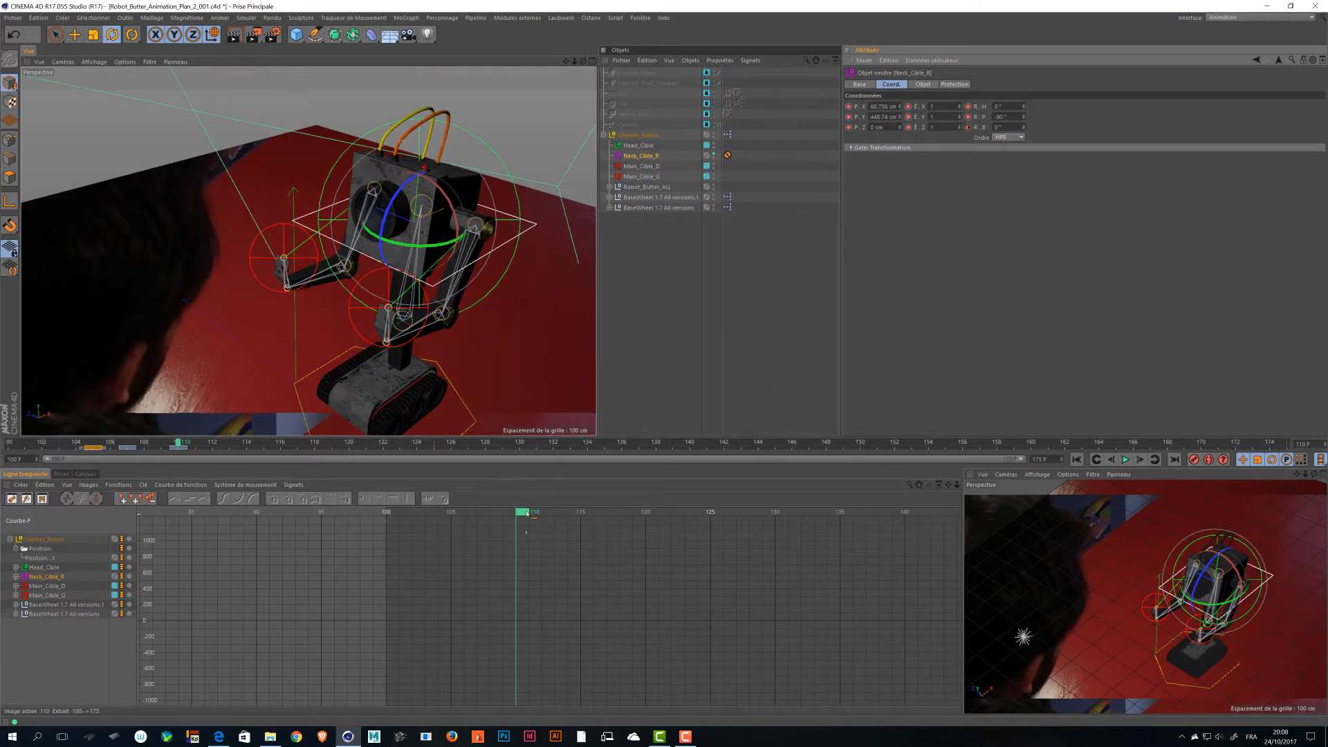
Play back the robot animation from the start and review it in the enlarged shot view.
drag(527, 513, 393, 511)
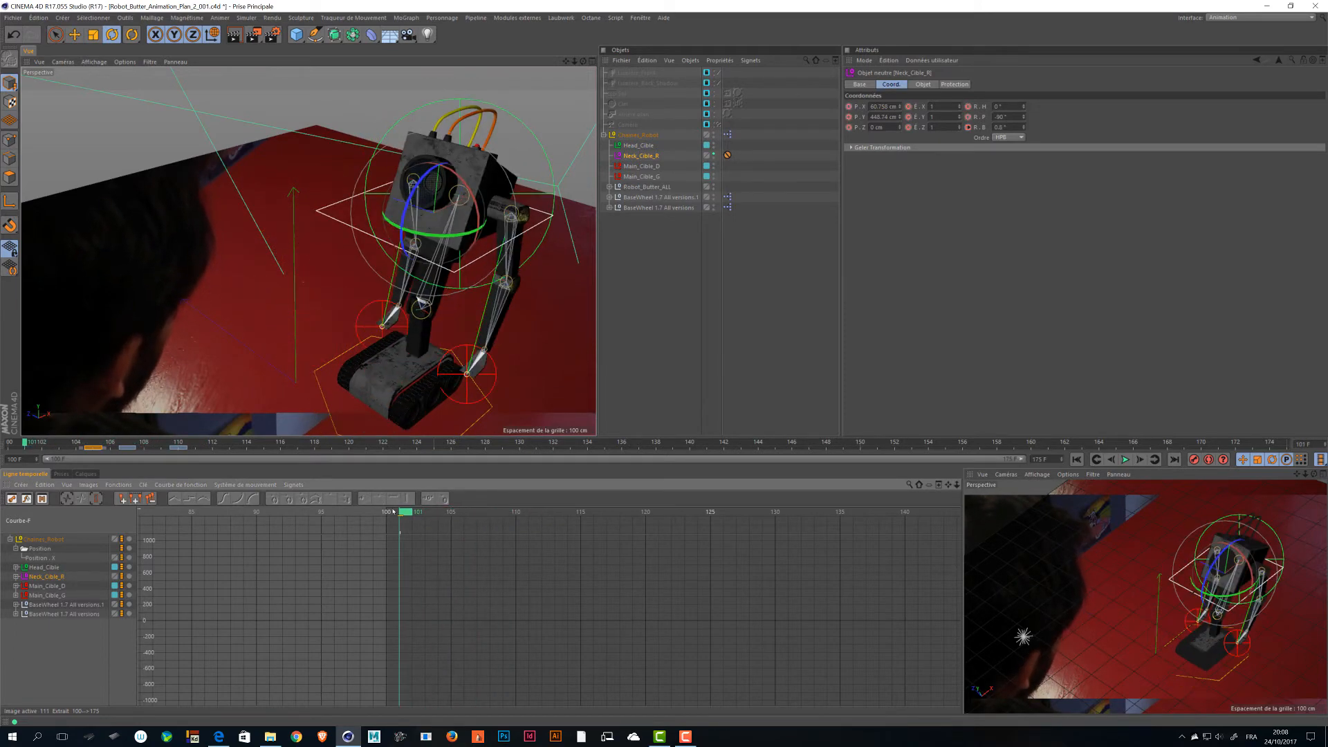
click(1125, 460)
click(1101, 557)
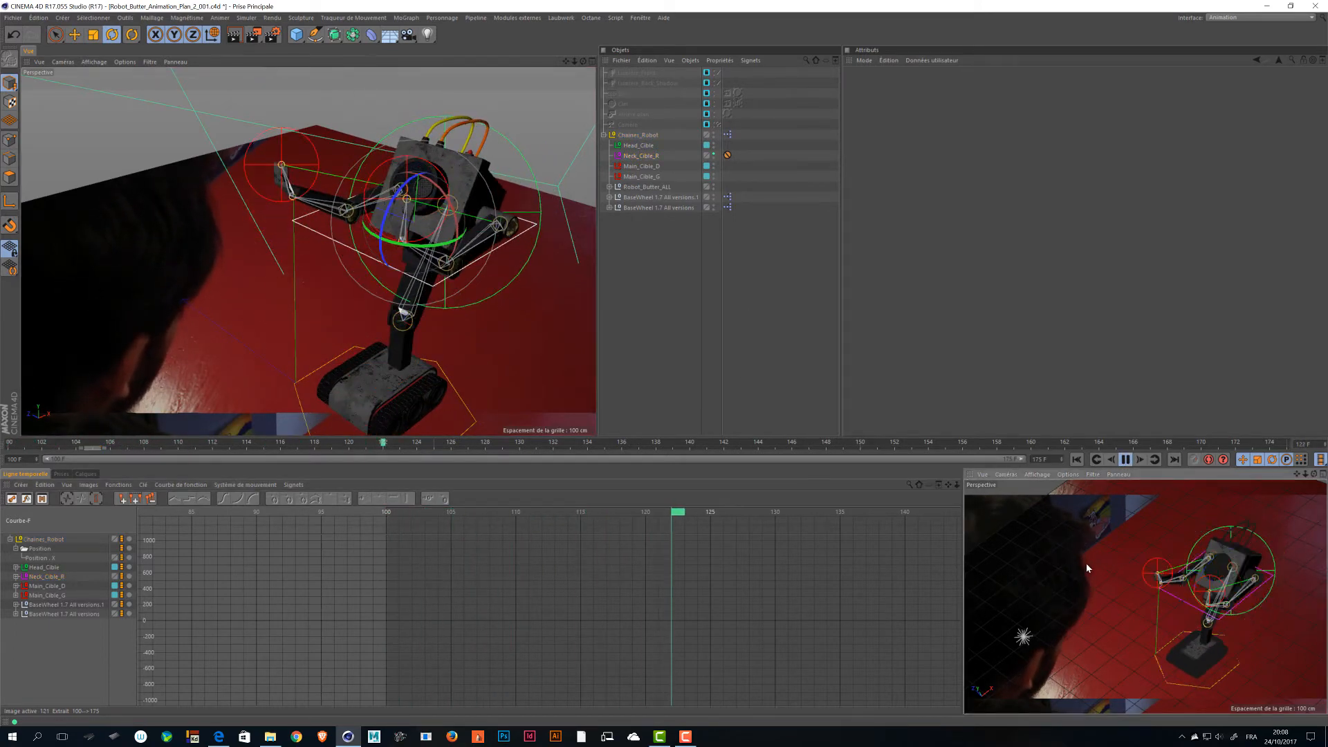
key(ctrl+Tab)
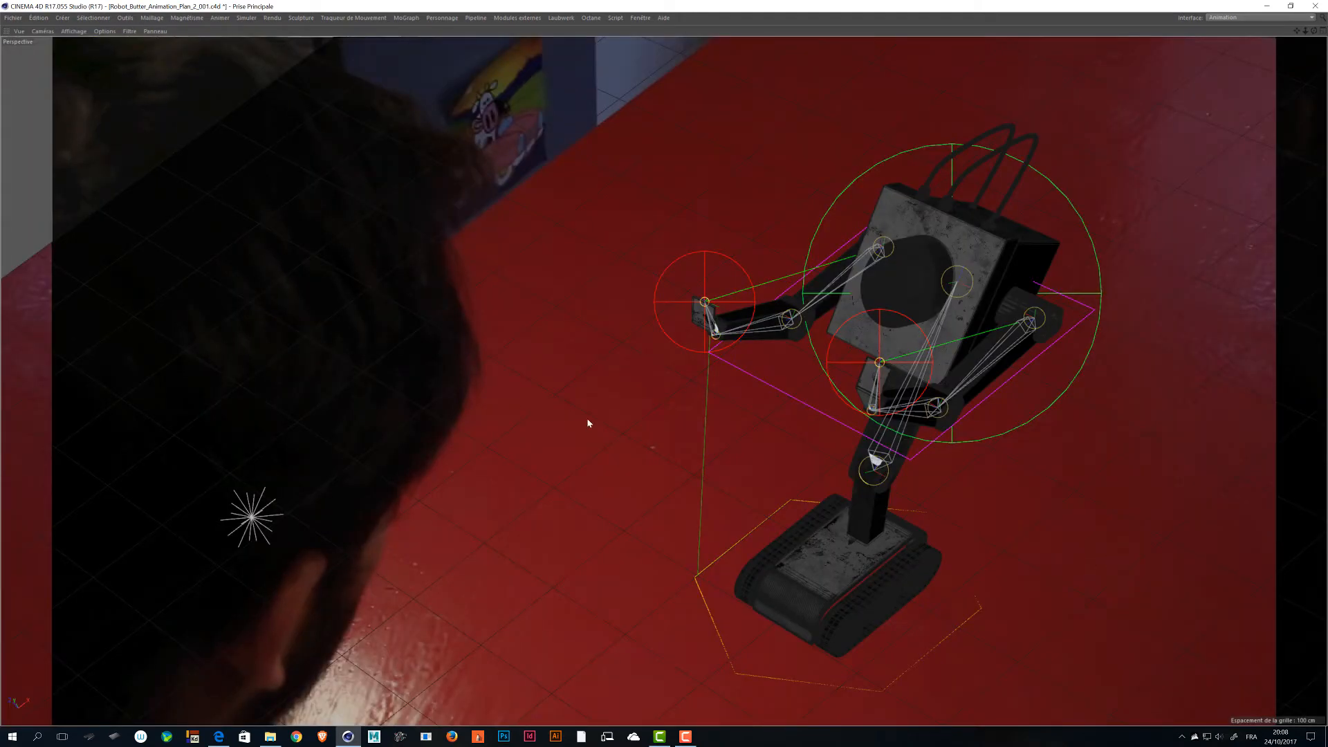
key(ctrl+Tab)
key(ctrl+F4)
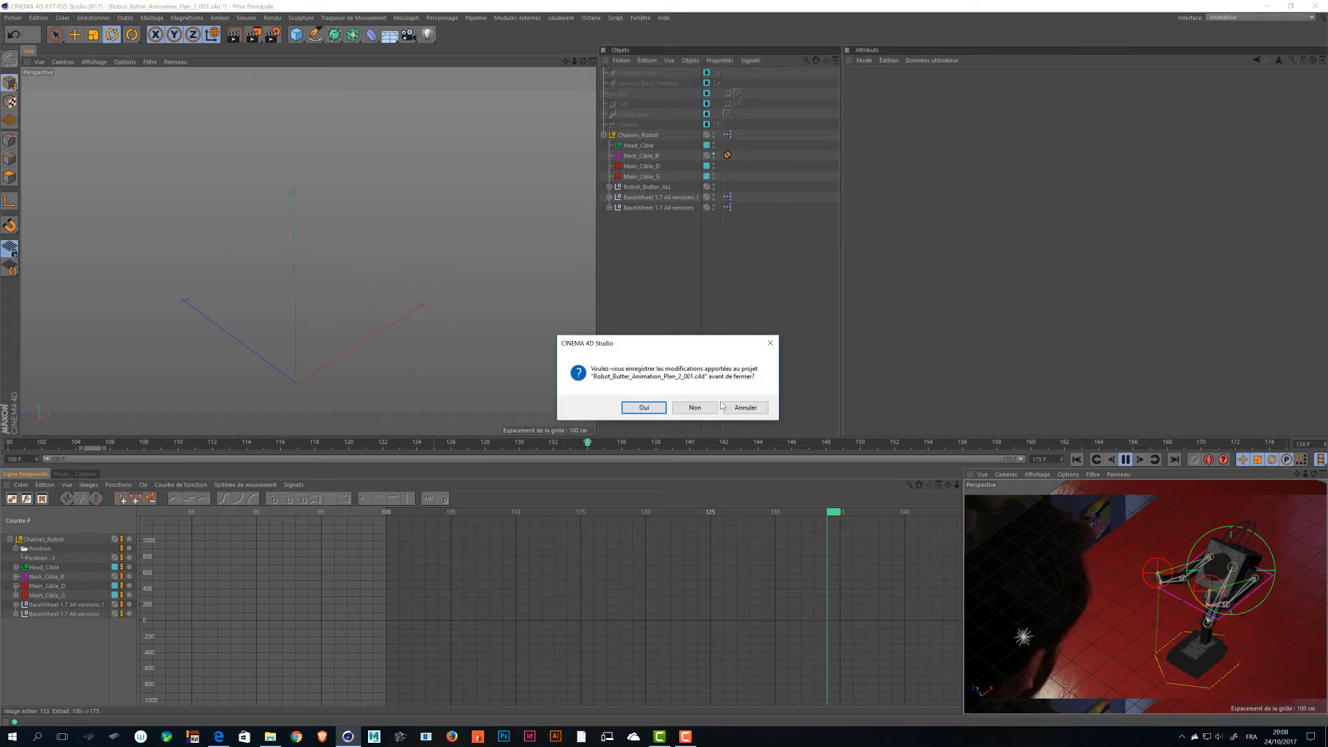
click(744, 409)
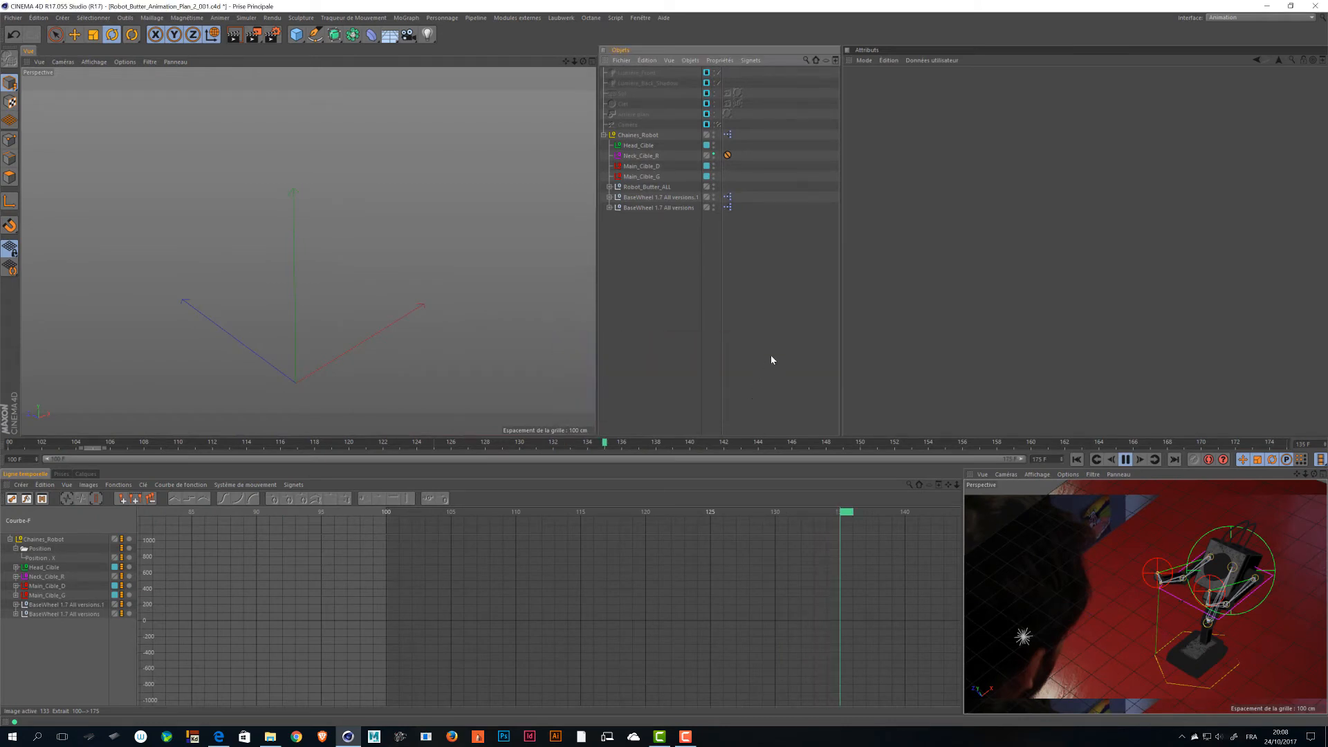
key(F8)
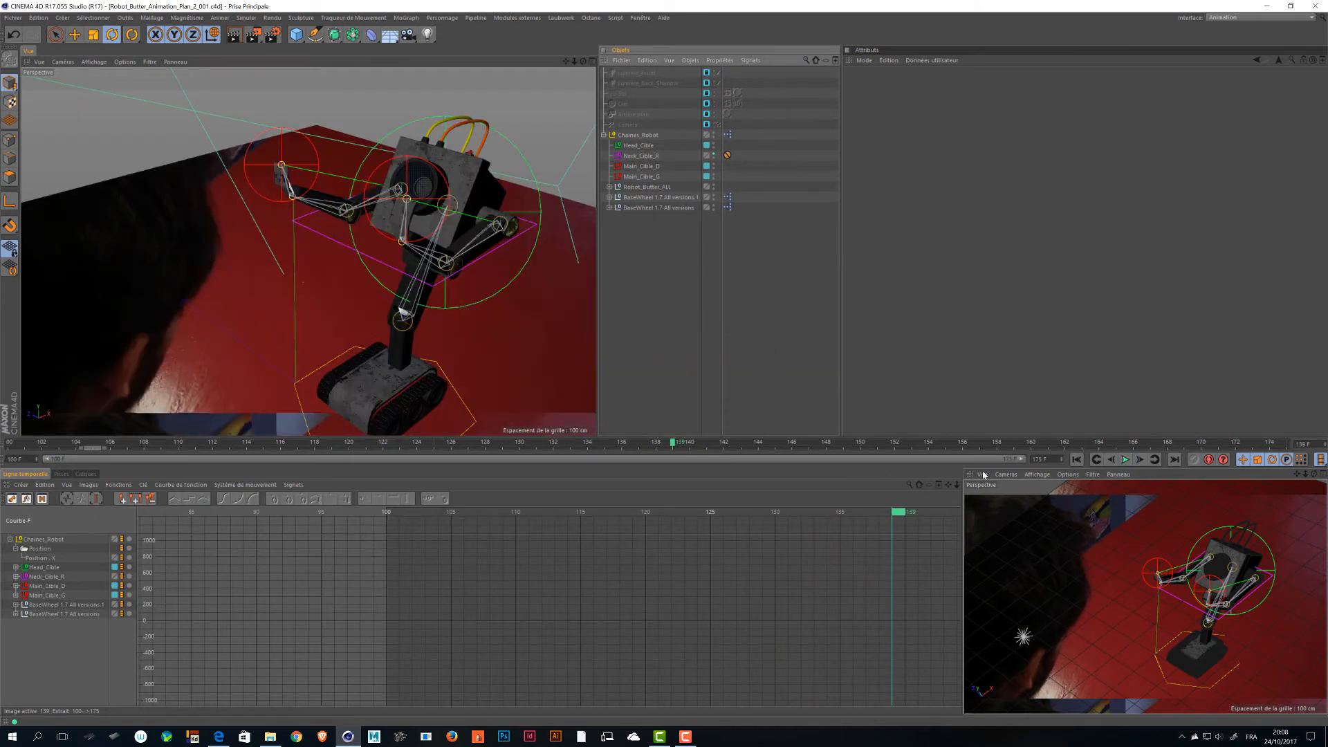
Display all the Chenes_Robot curves, scrub from frame 100 to 117, and set the animation's end frame to 120.
drag(900, 516, 393, 514)
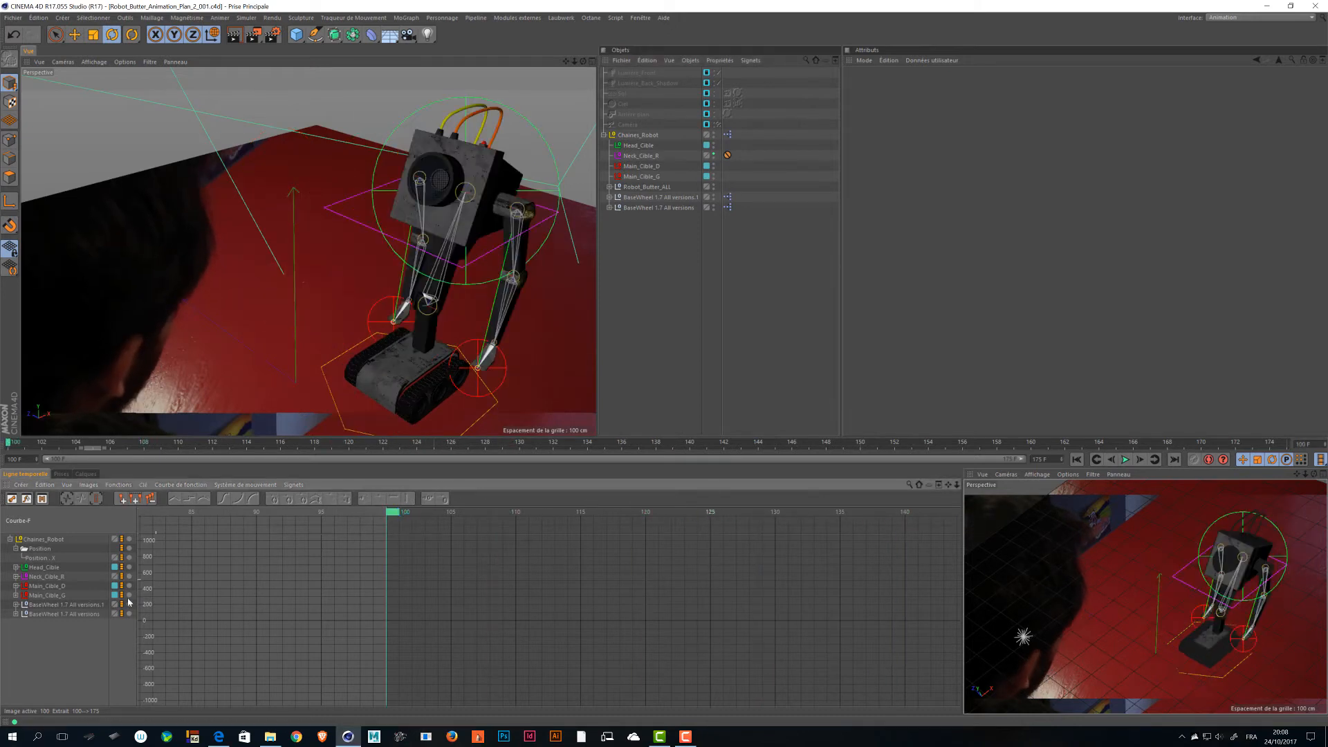
click(53, 540)
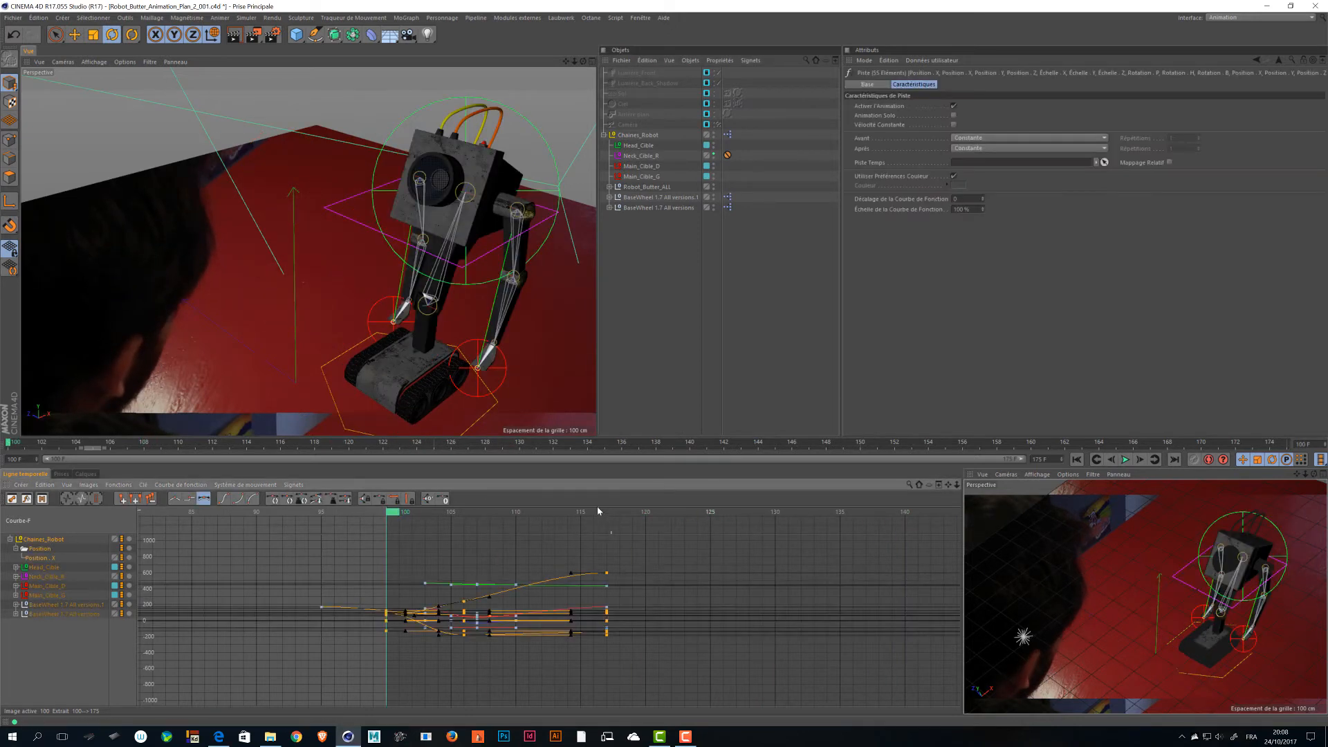
drag(512, 510, 602, 515)
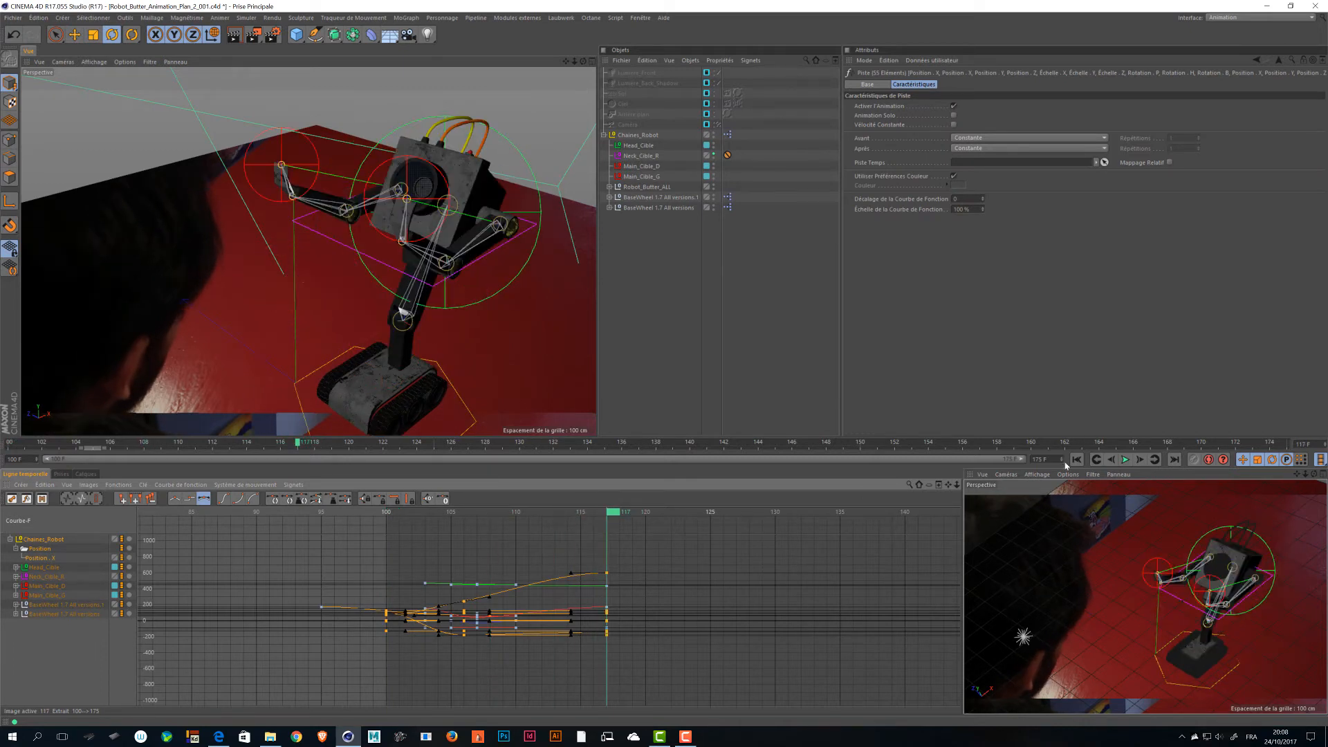
key(Return)
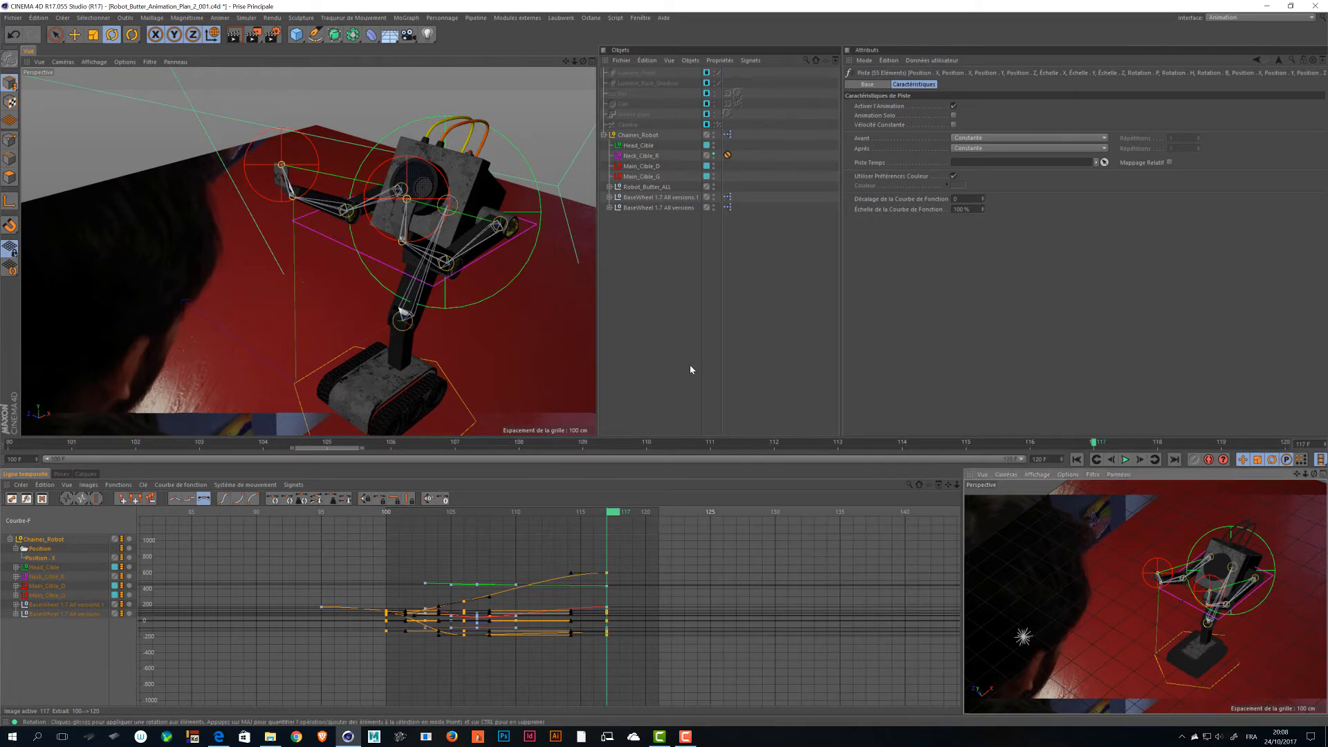
Review the shortened loop in the enlarged shot view, then stop playback.
key(F8)
key(ctrl+Tab)
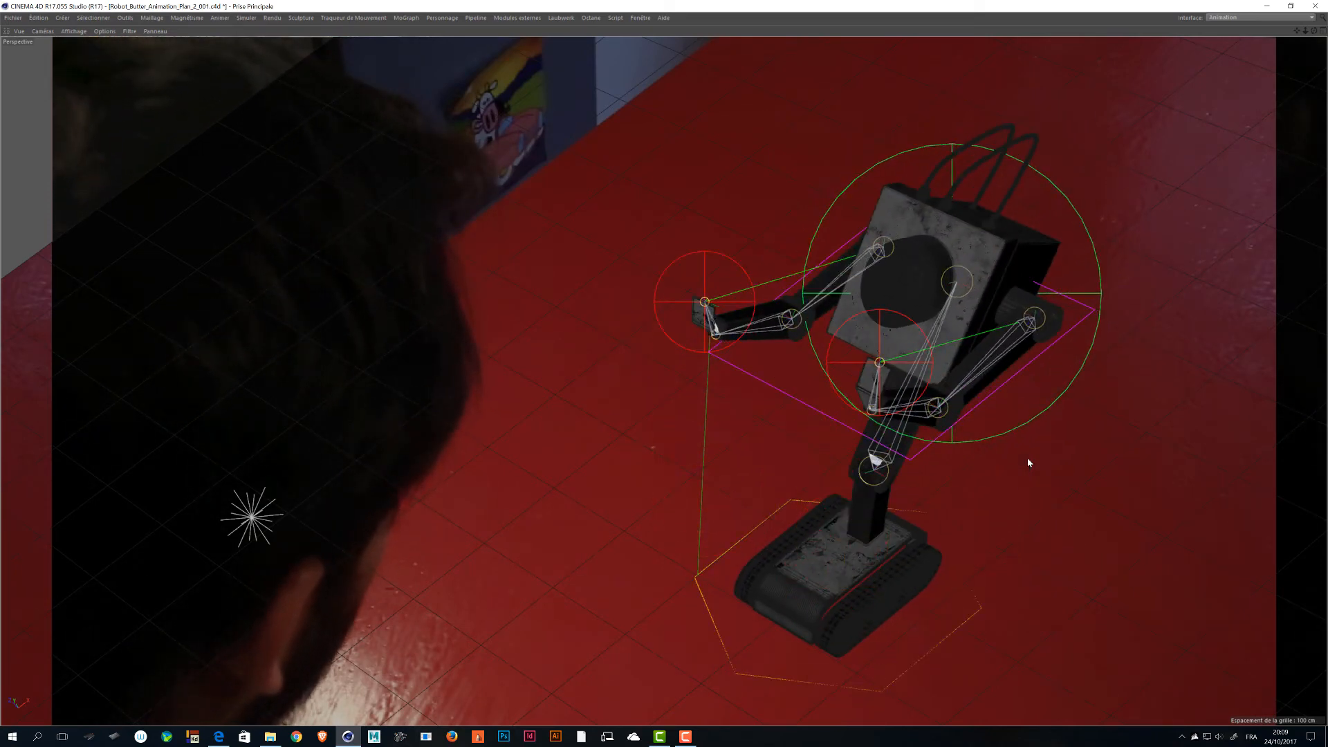
key(ctrl+Tab)
click(1021, 483)
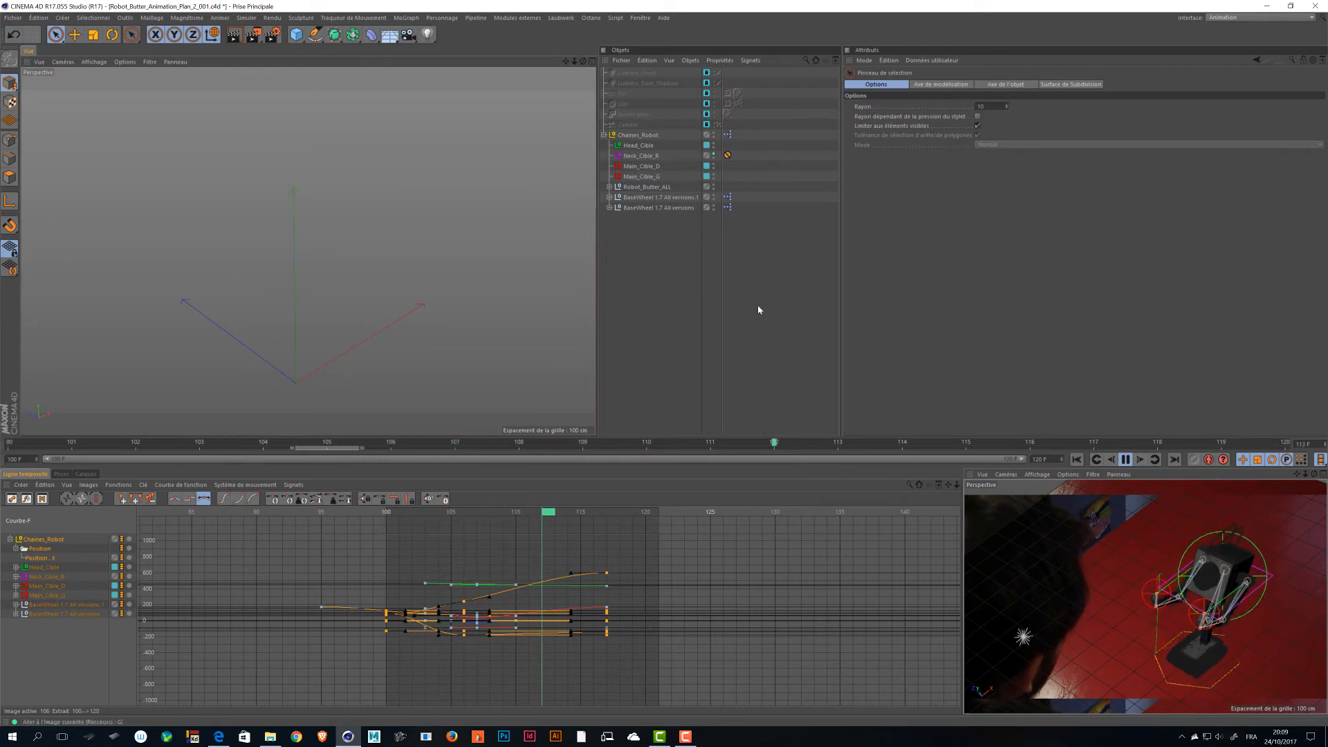
key(F8)
Set the animation's end frame to 150 and extend the preview range to the full length.
drag(1053, 461, 999, 465)
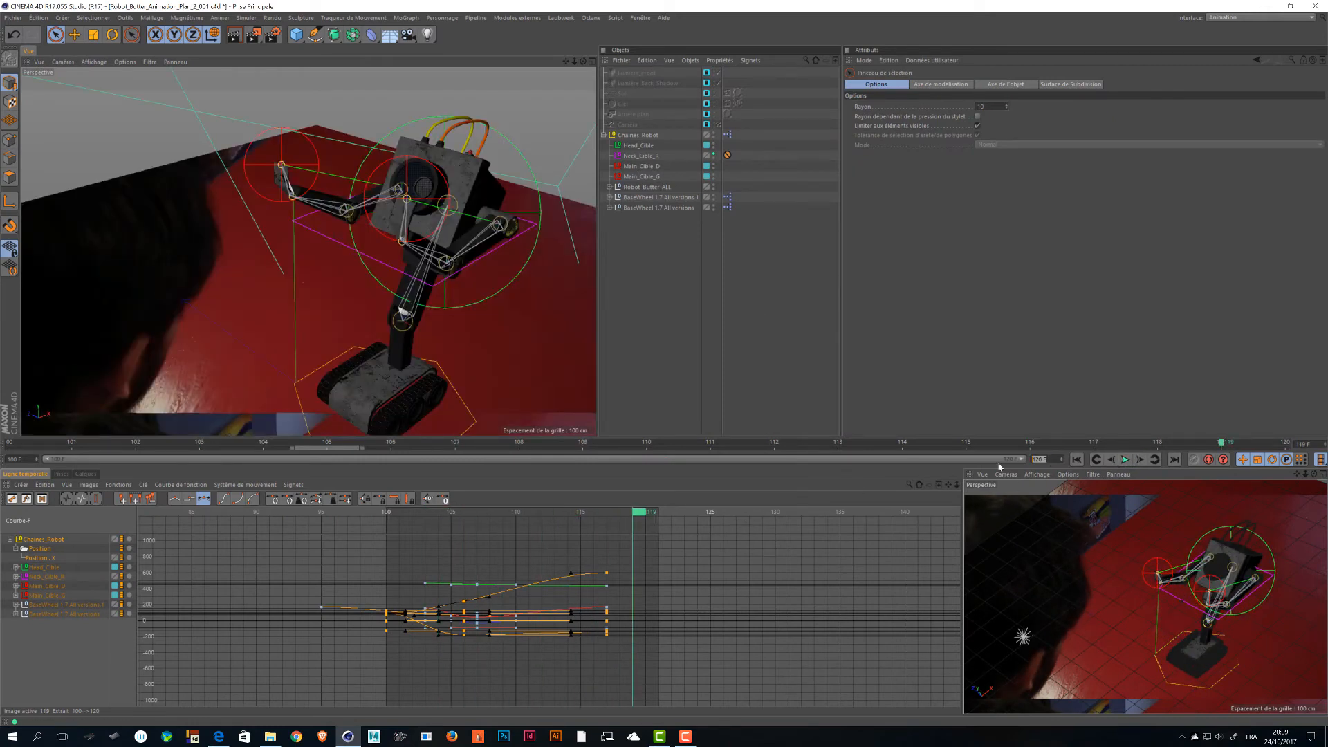
text(150)
key(Return)
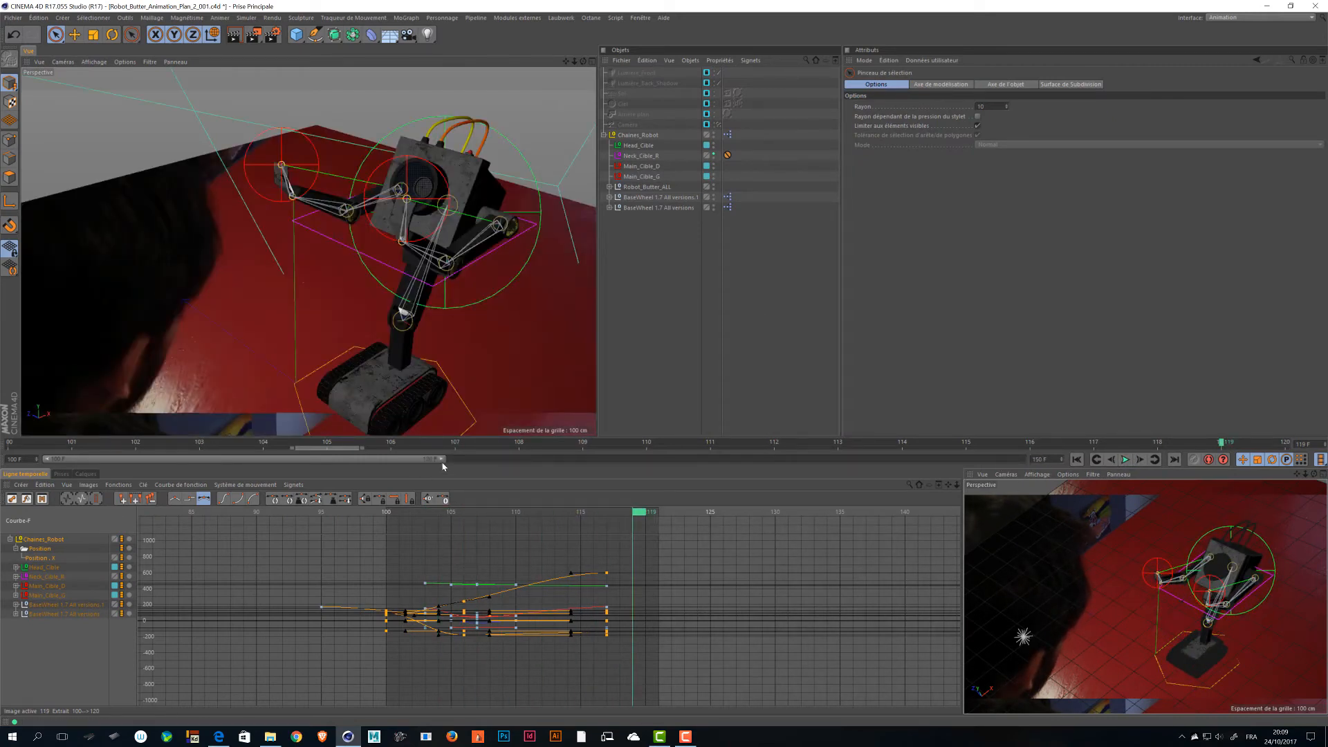
drag(441, 460, 1025, 460)
Select the last keys of Neck_Cible_R at frame 110 and inspect its animation curves closely.
click(664, 620)
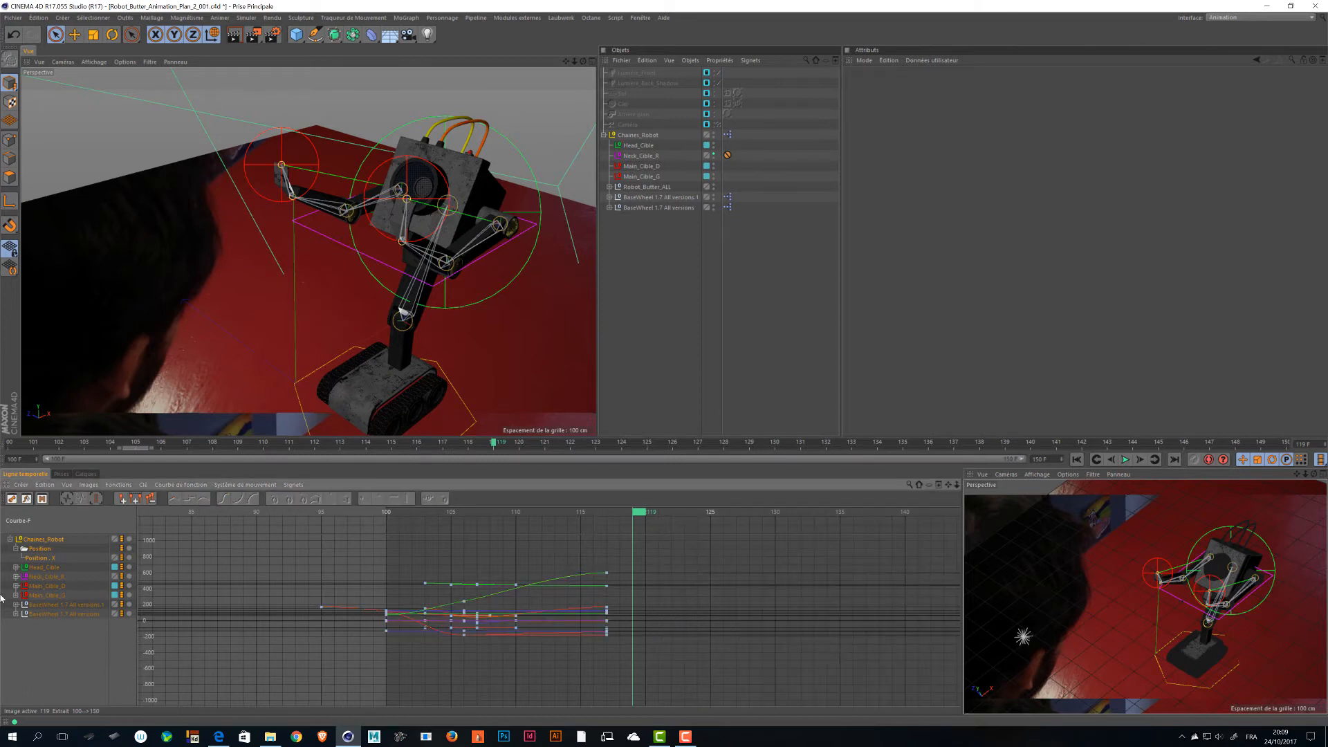
click(46, 585)
drag(579, 541, 475, 611)
key(super)
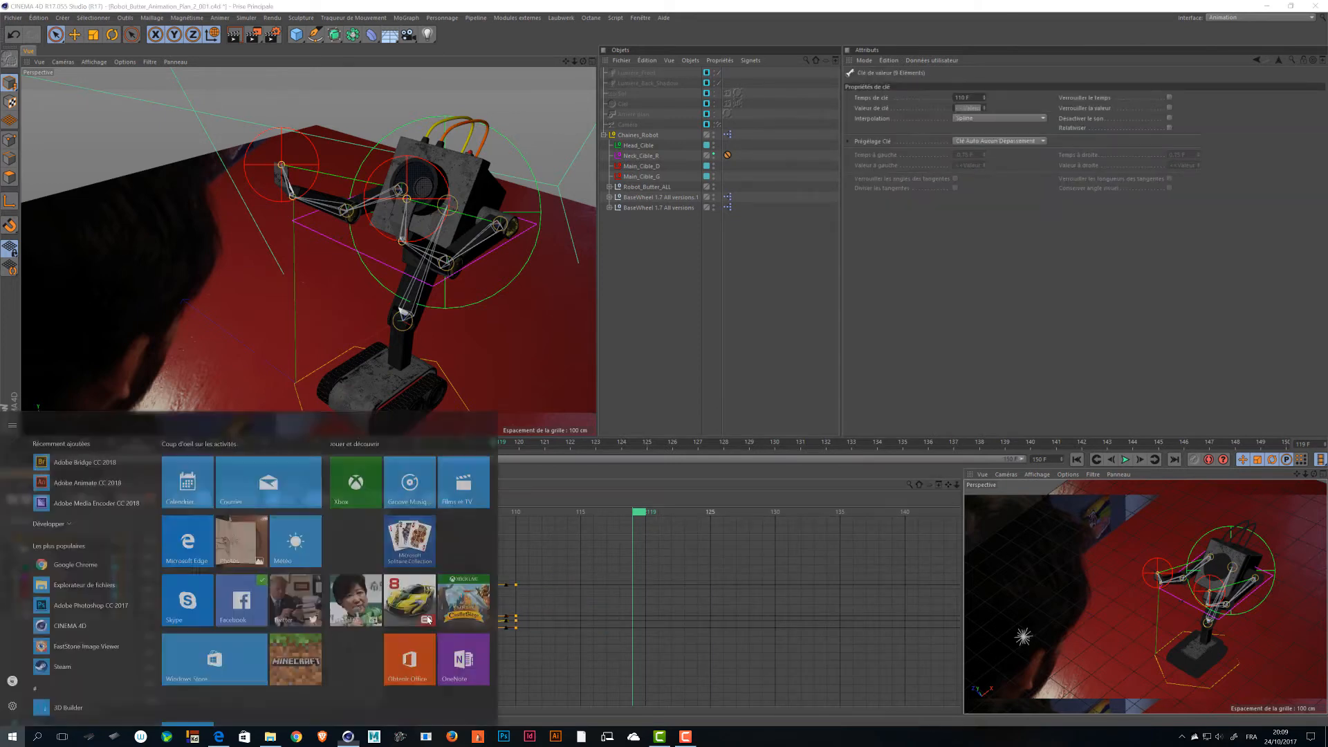
key(super)
alt+right_drag(446, 616, 509, 602)
alt+middle_drag(445, 620, 531, 632)
alt+right_drag(445, 620, 427, 621)
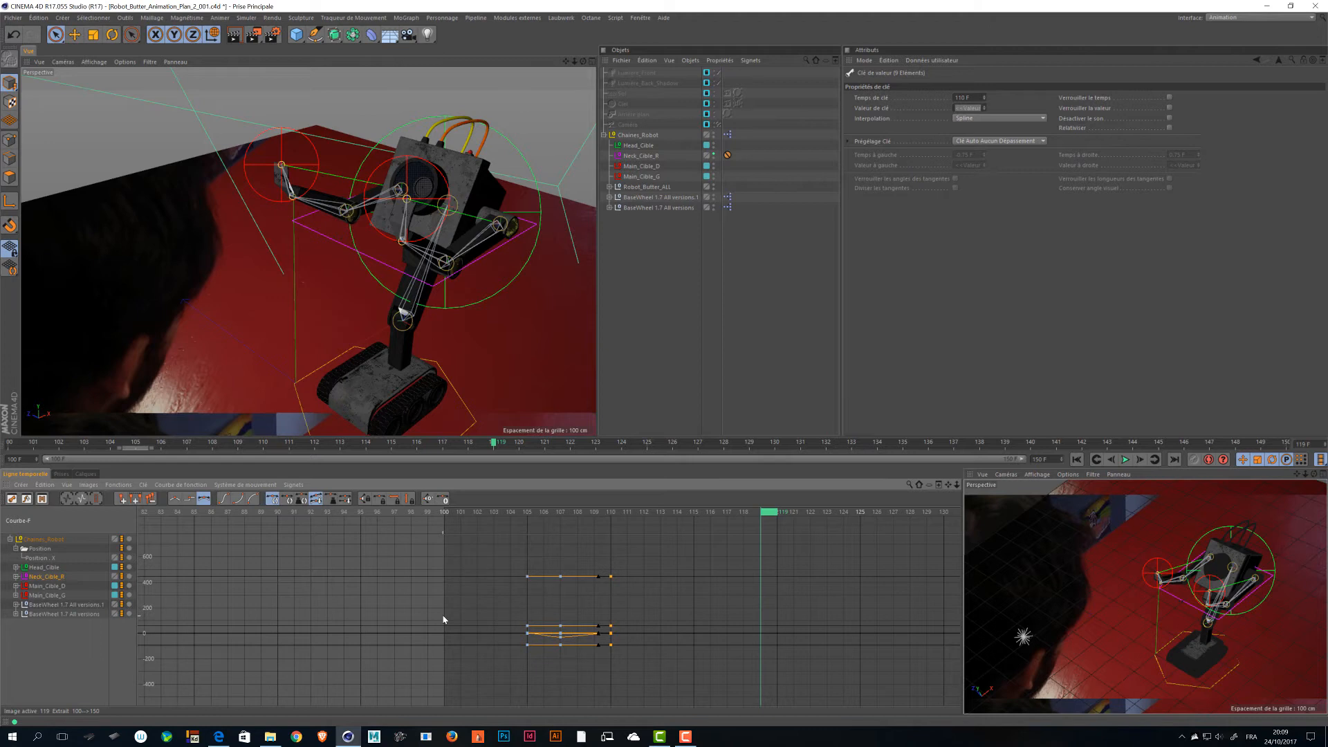
Delete the Rotation and Echelle tracks of Head_Cible in the timeline.
click(45, 568)
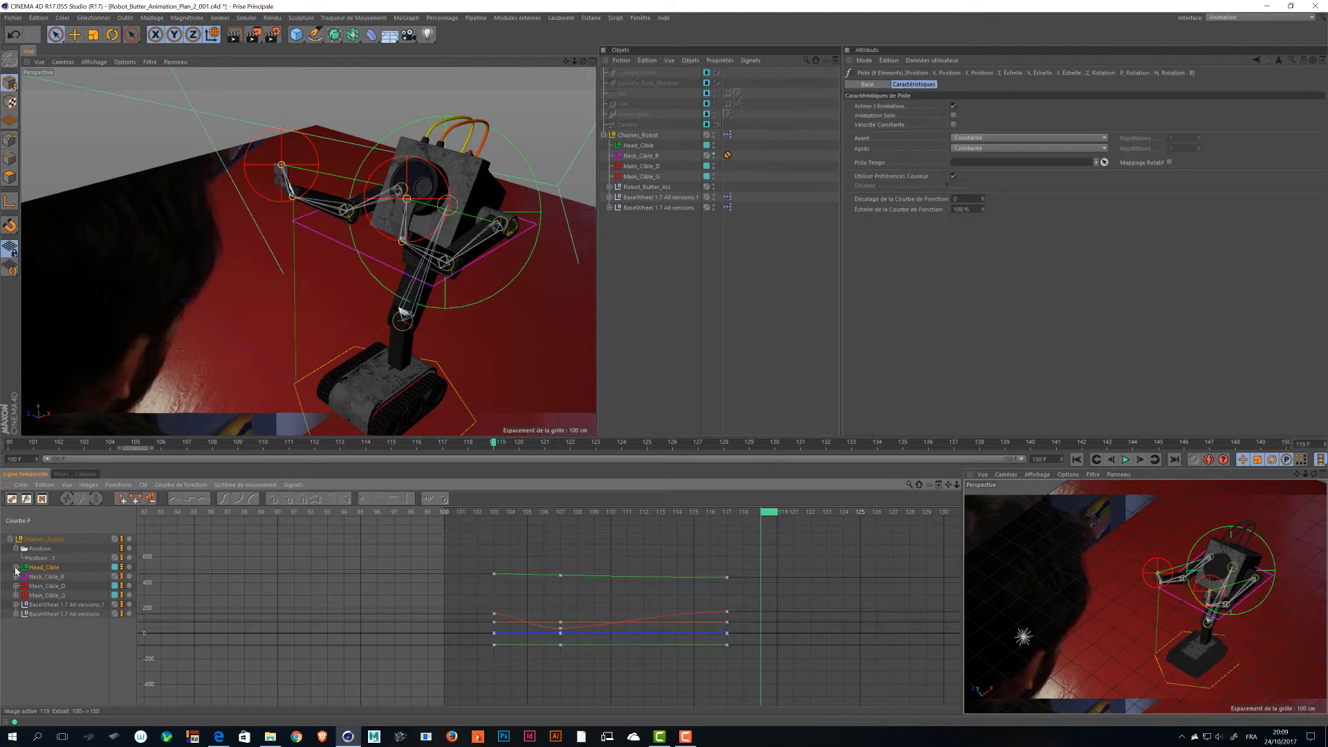
click(9, 539)
click(40, 539)
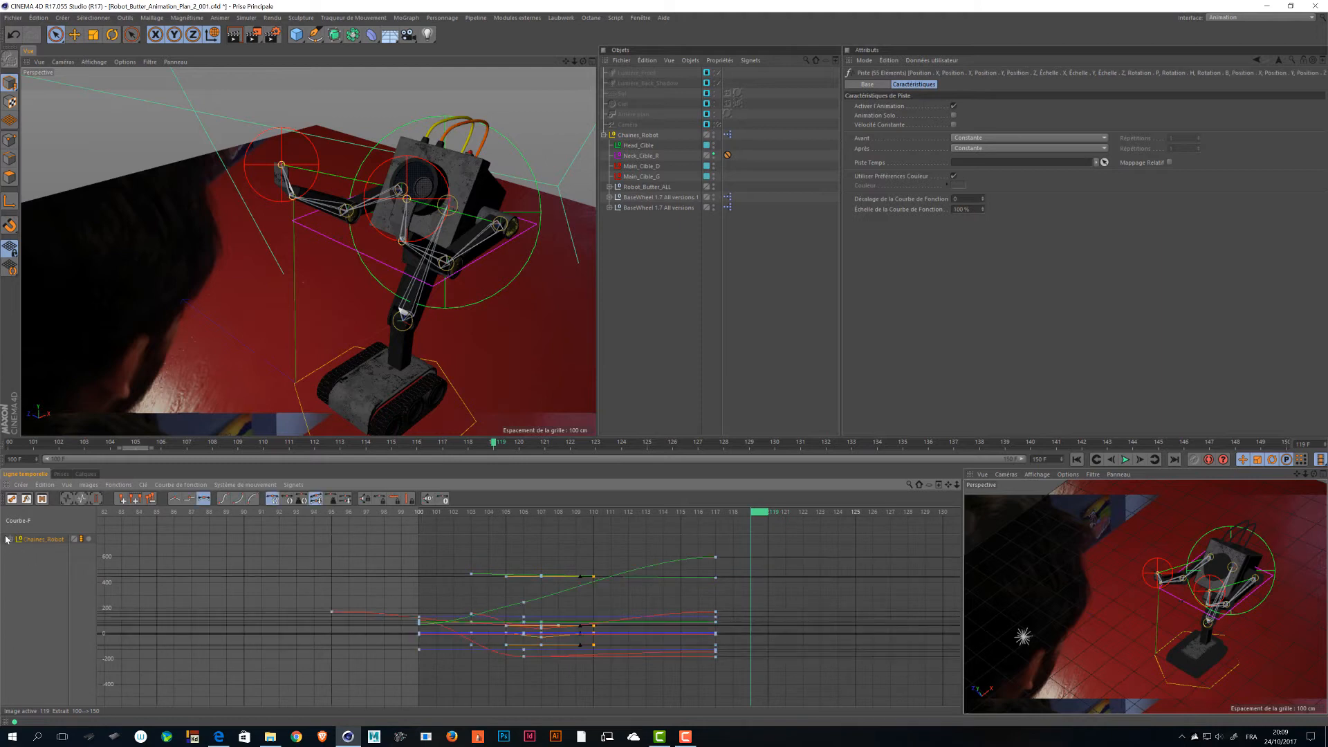
click(9, 539)
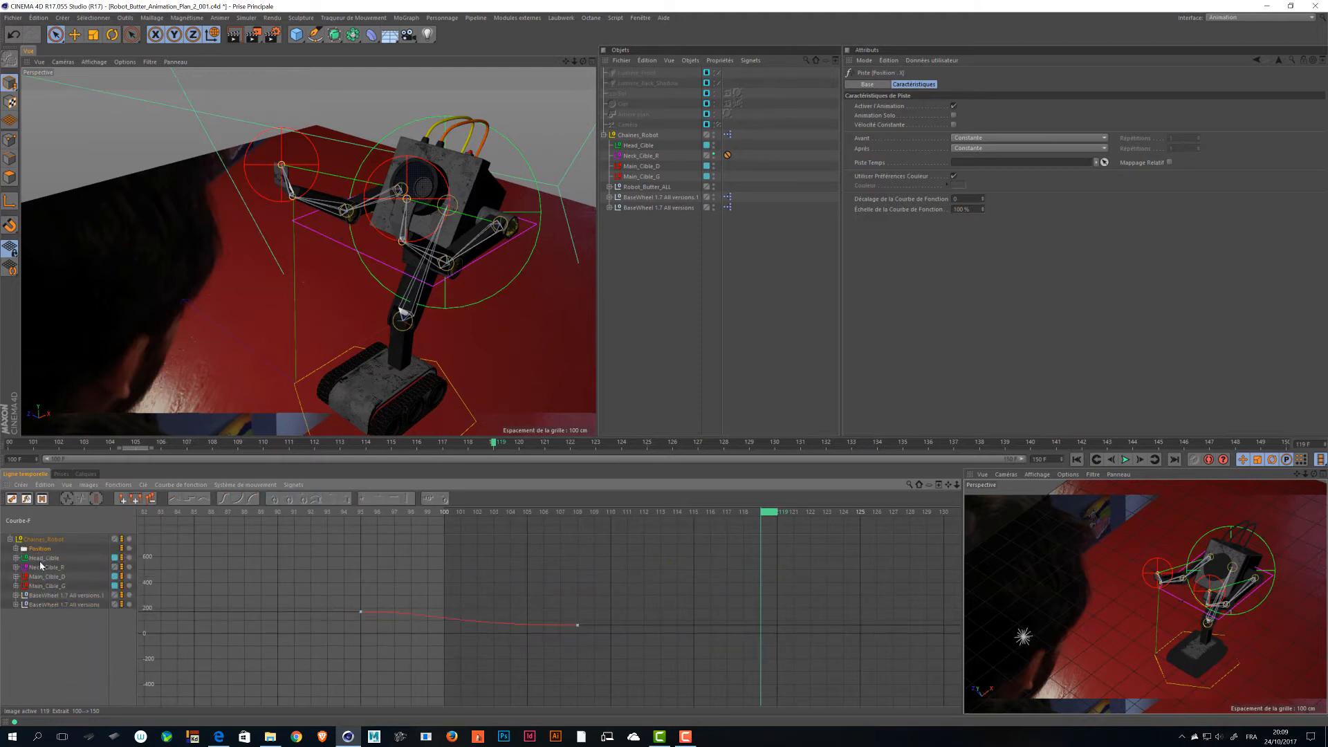
click(43, 557)
click(16, 557)
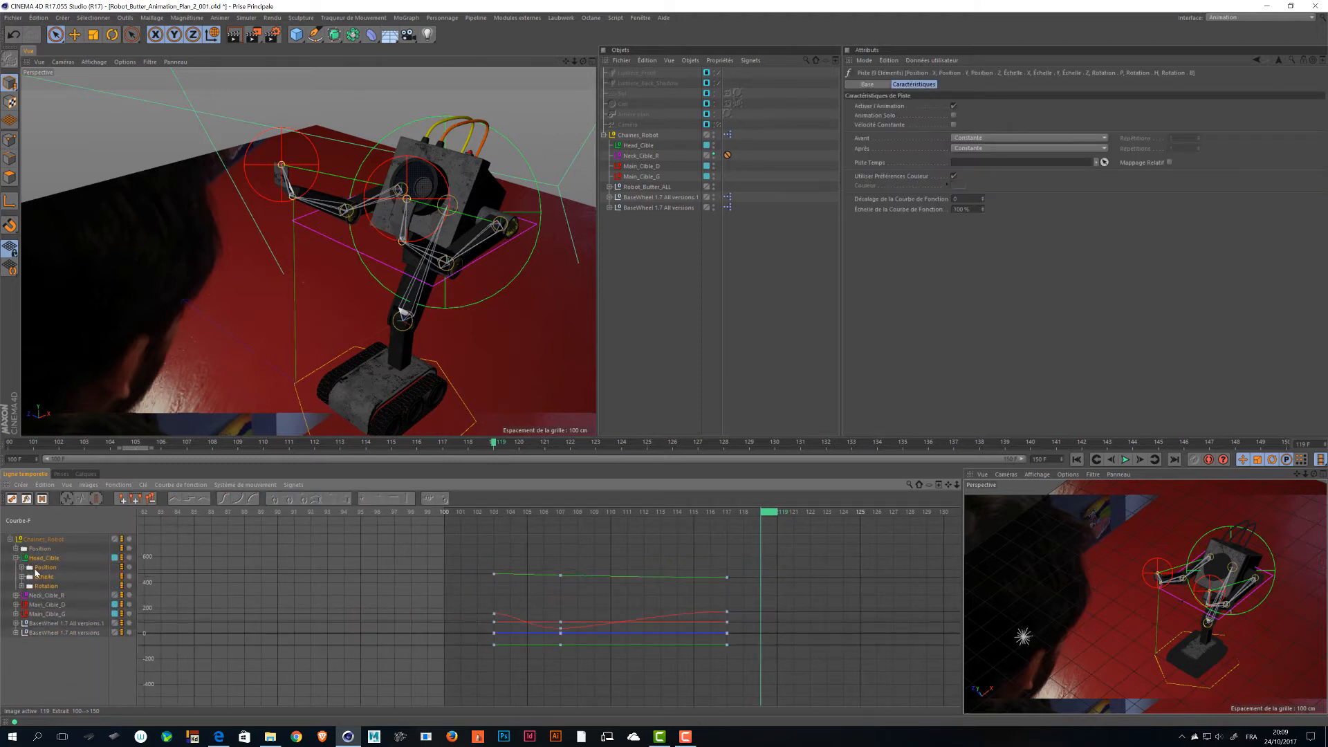
click(46, 586)
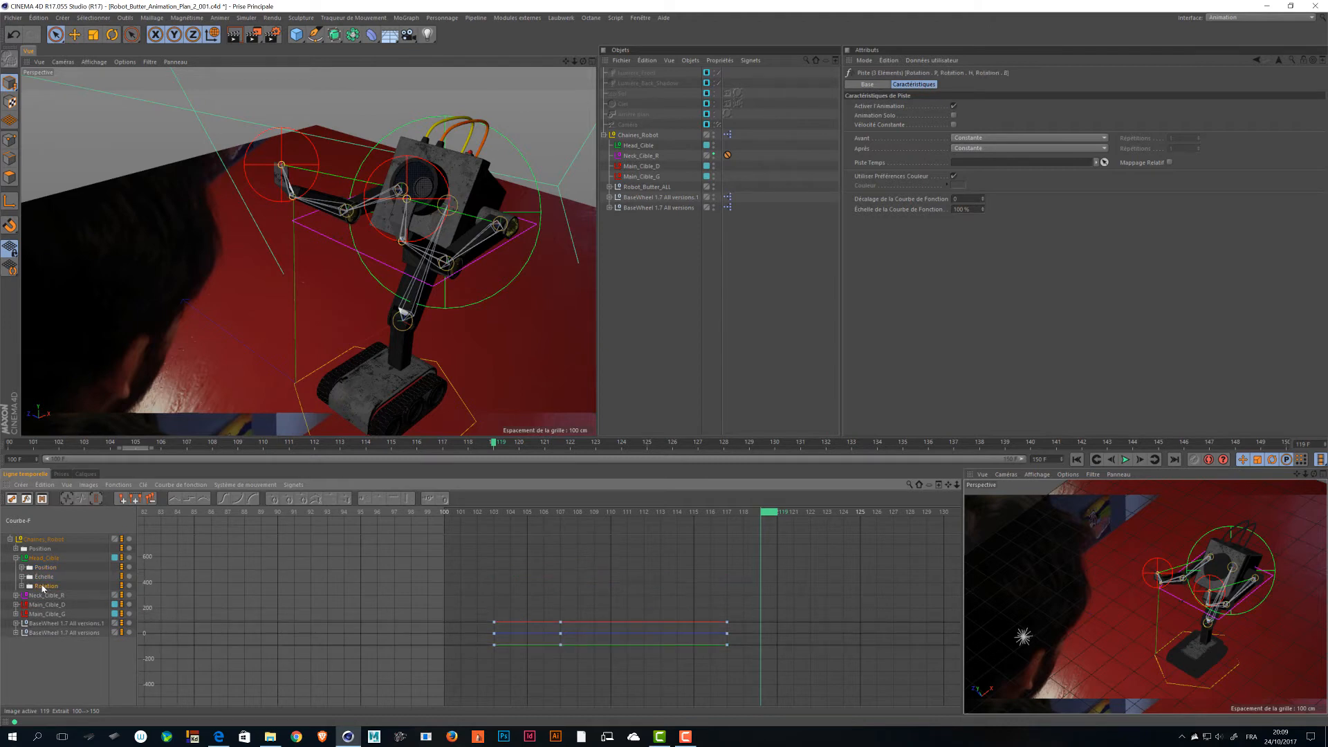
key(Delete)
click(34, 577)
key(Delete)
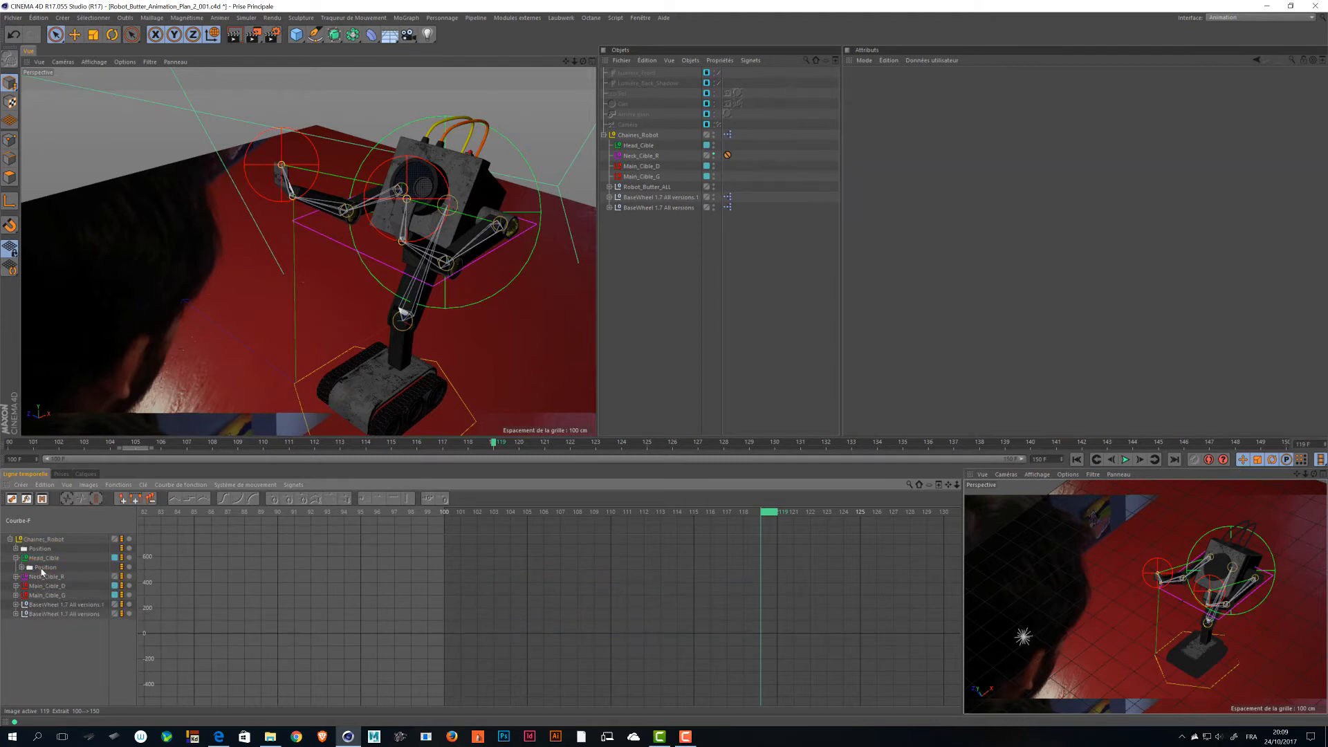
Delete the Position Z track of Head_Cible and collapse its position tracks.
click(42, 567)
click(22, 567)
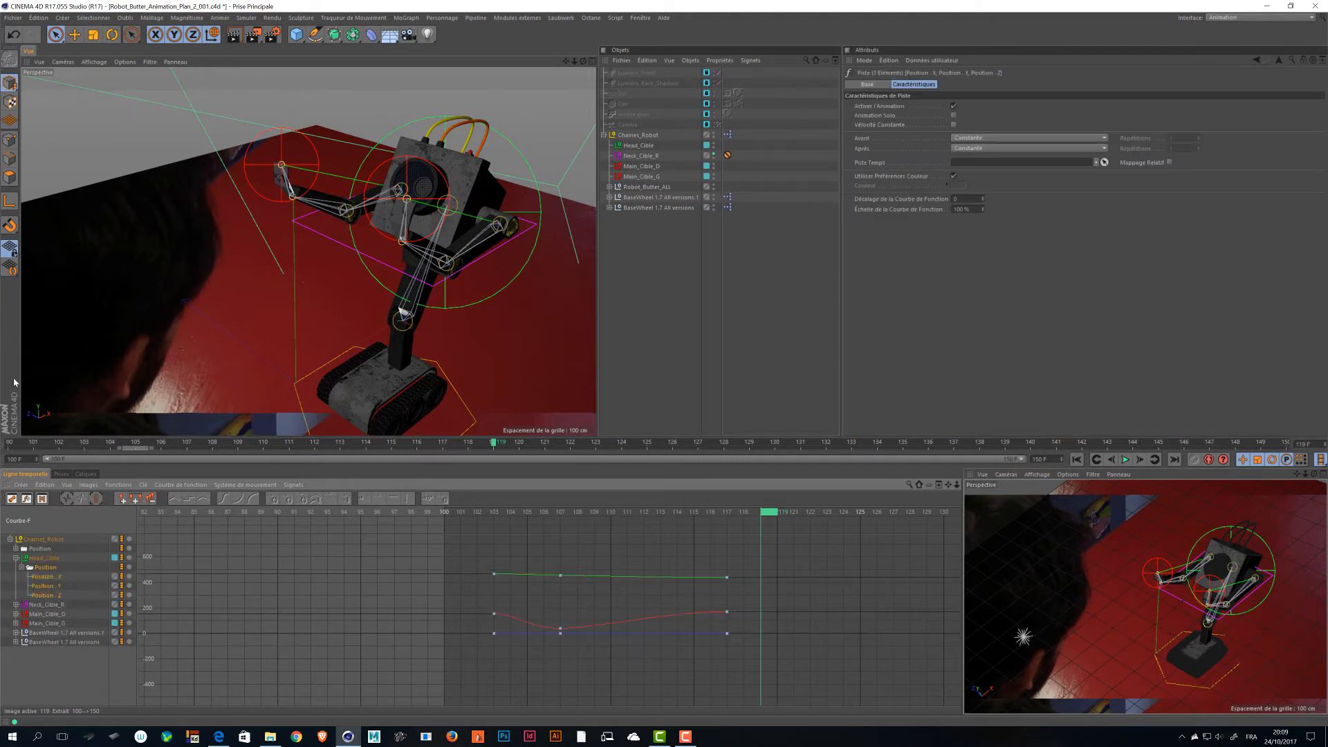
click(42, 595)
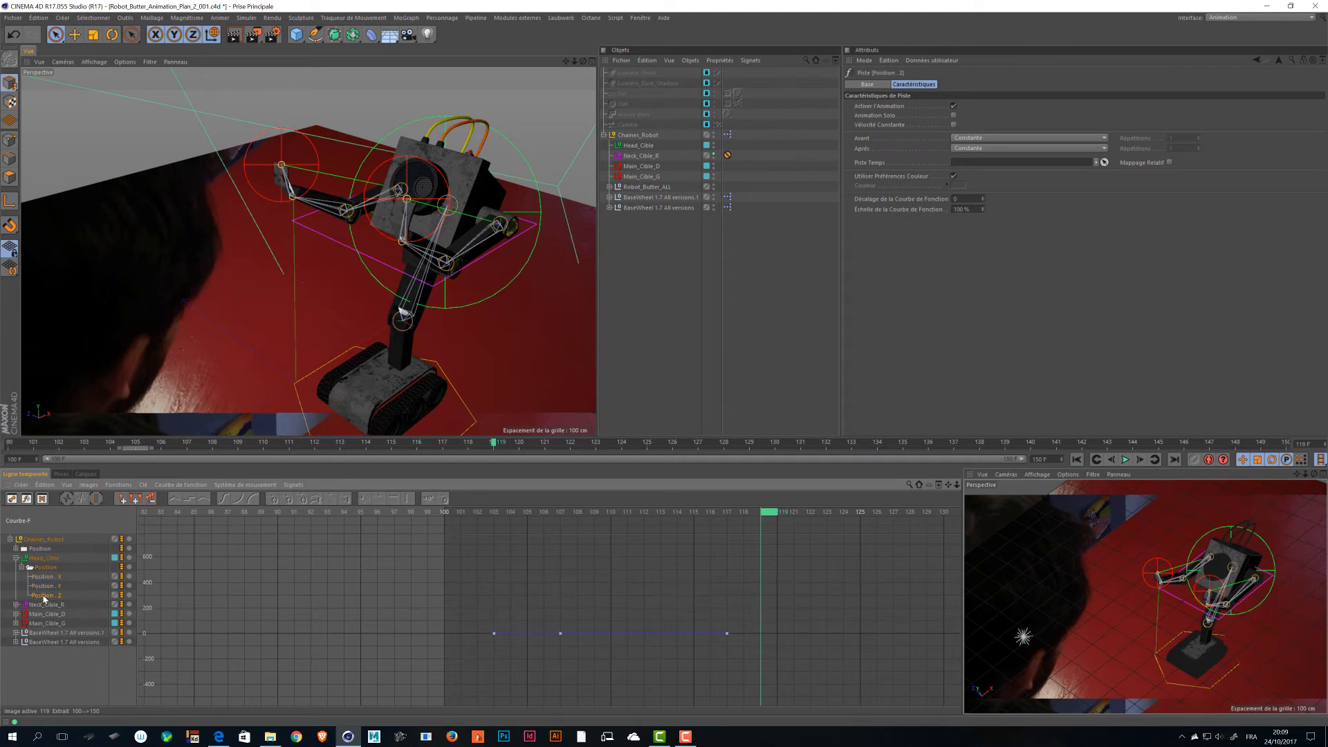
key(Delete)
click(22, 568)
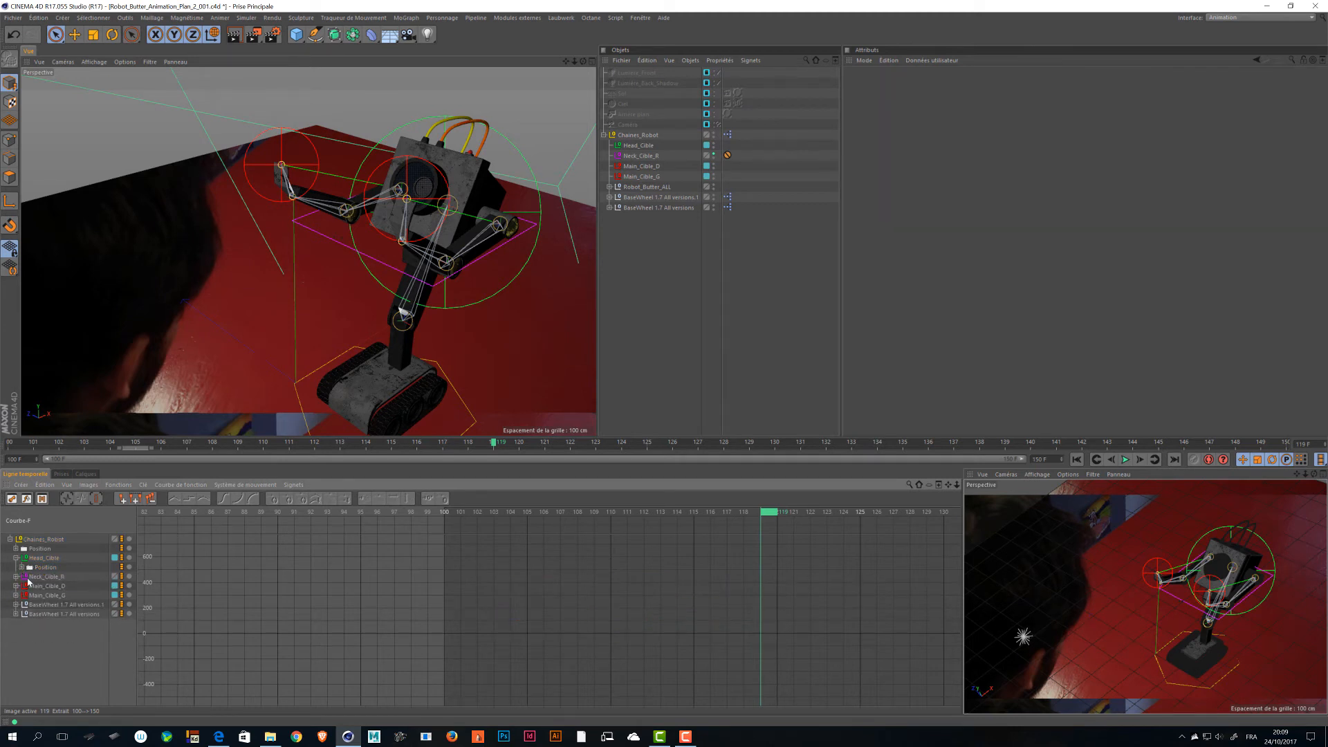
Expand Neck_Cible_R in the timeline and delete its Echelle track.
click(17, 559)
click(22, 567)
click(16, 567)
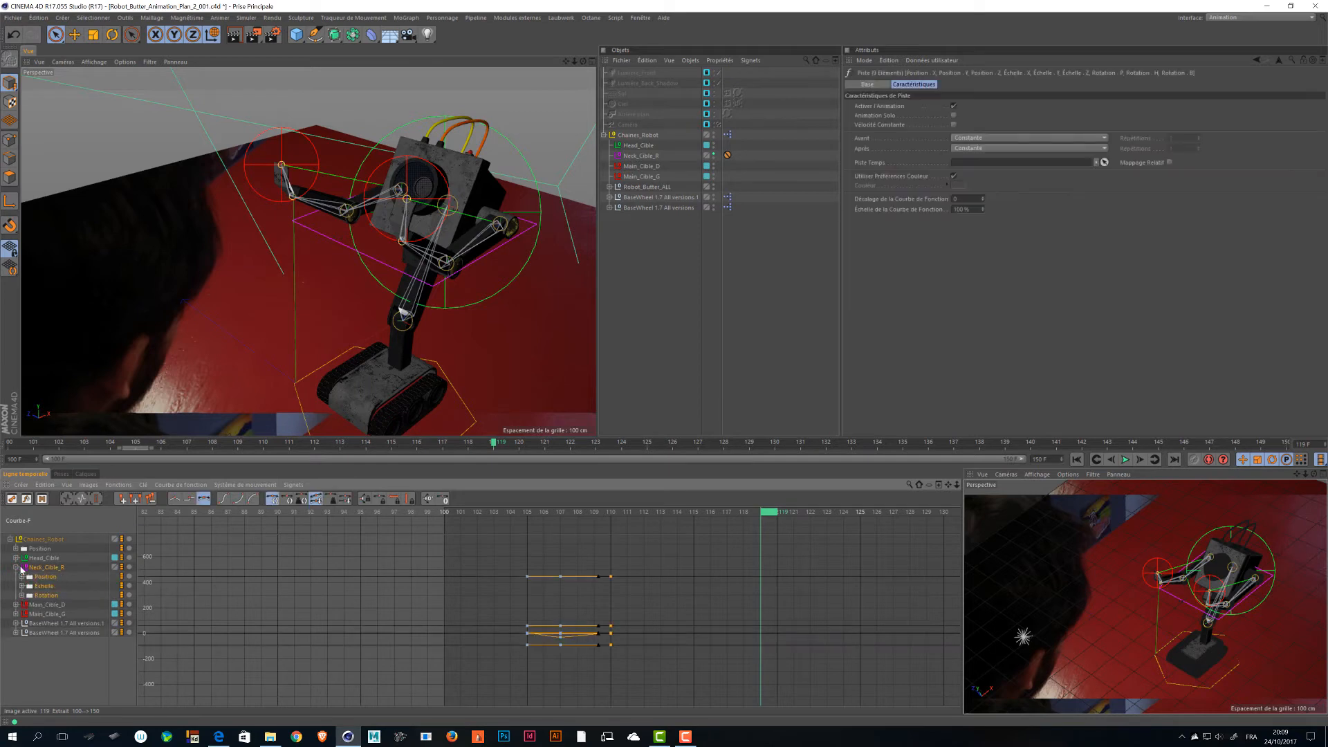
click(42, 587)
key(Delete)
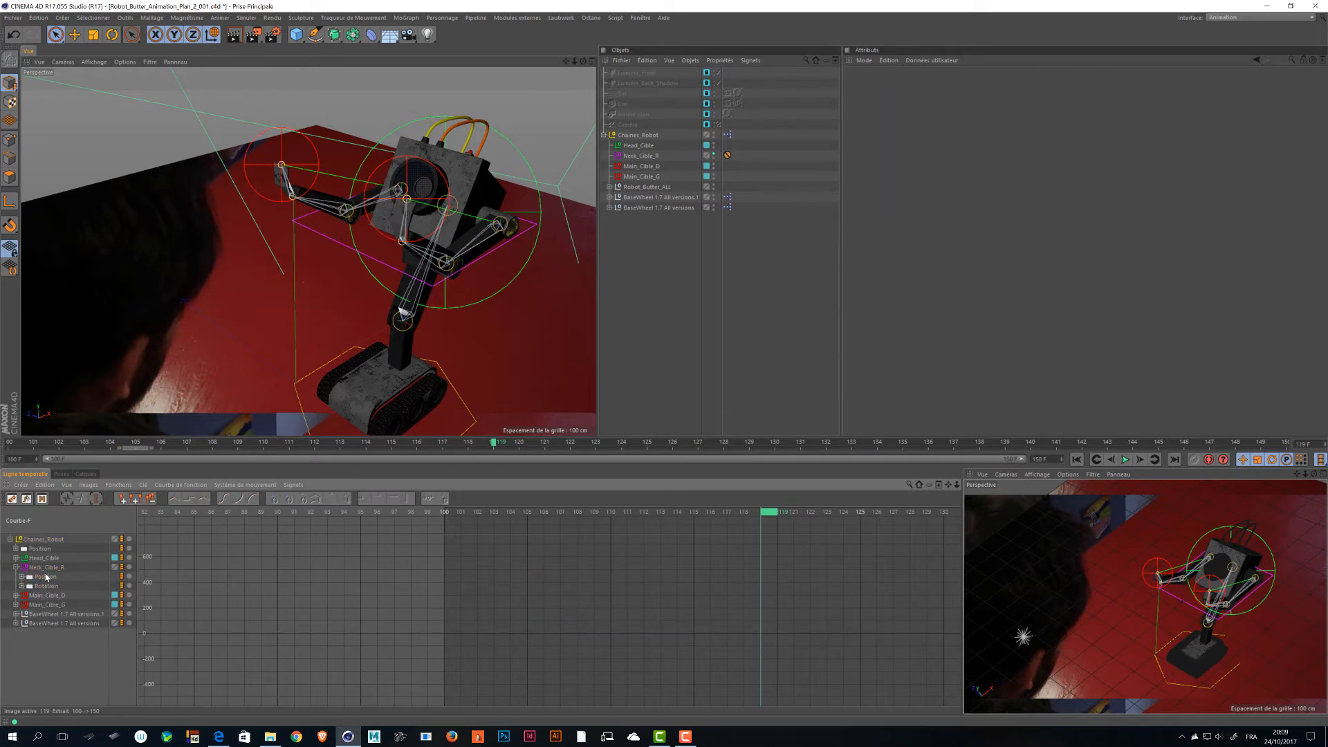
Delete the Position track and the Rotation P and Rotation H tracks of Neck_Cible_R, and collapse its rotation tracks.
click(46, 577)
key(Delete)
click(46, 577)
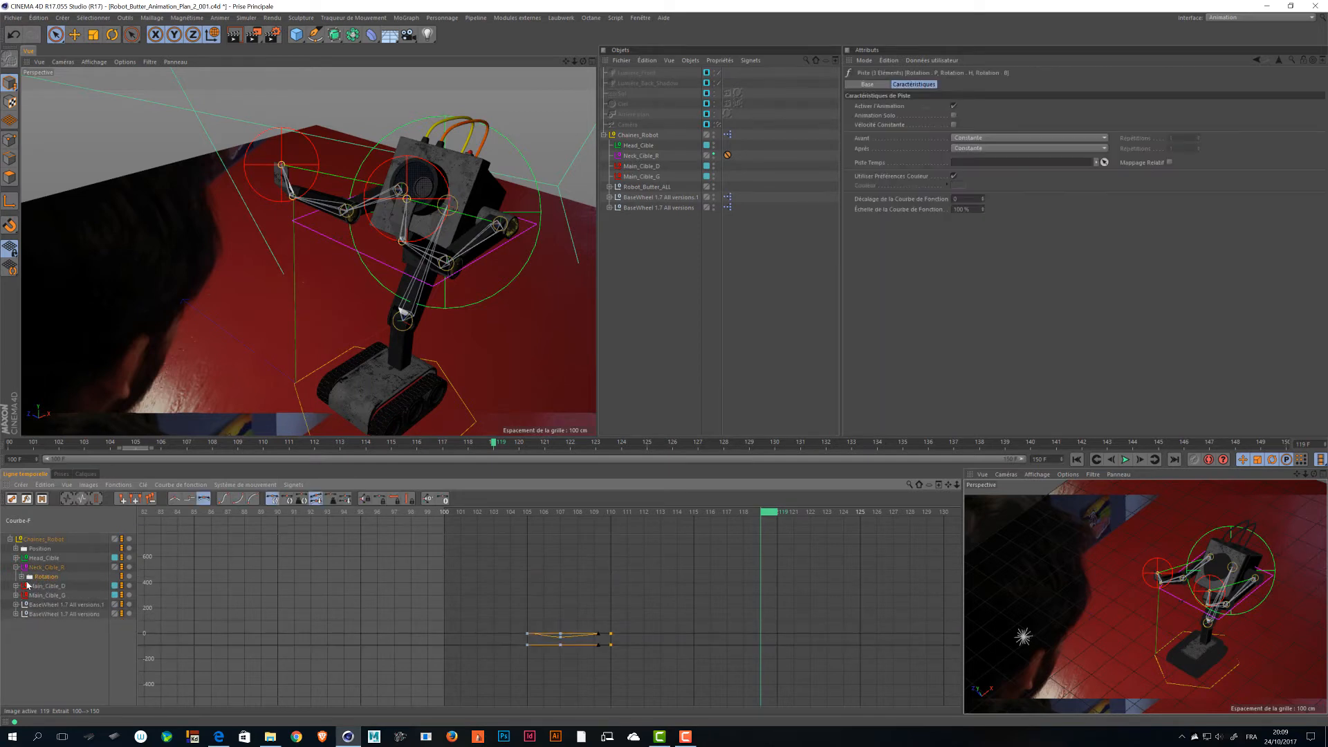
click(21, 577)
click(40, 587)
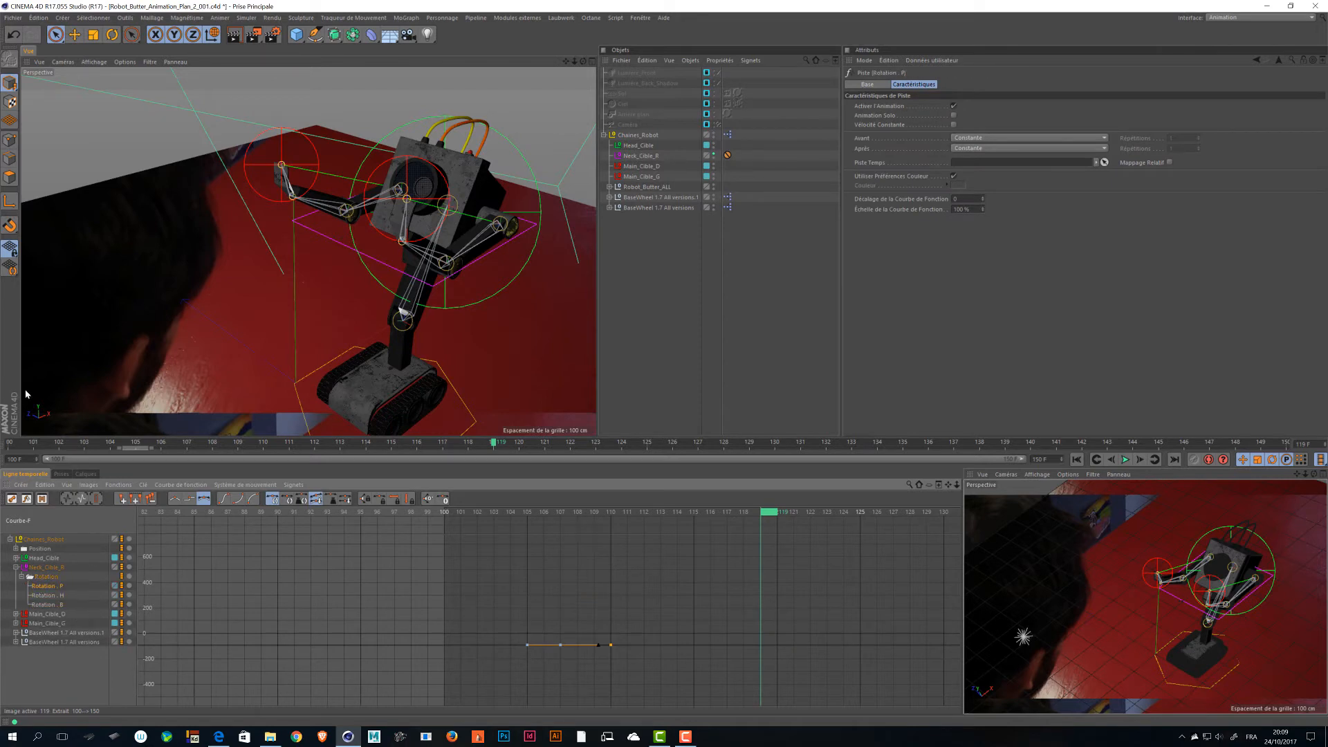
key(Delete)
click(44, 588)
key(Delete)
click(44, 588)
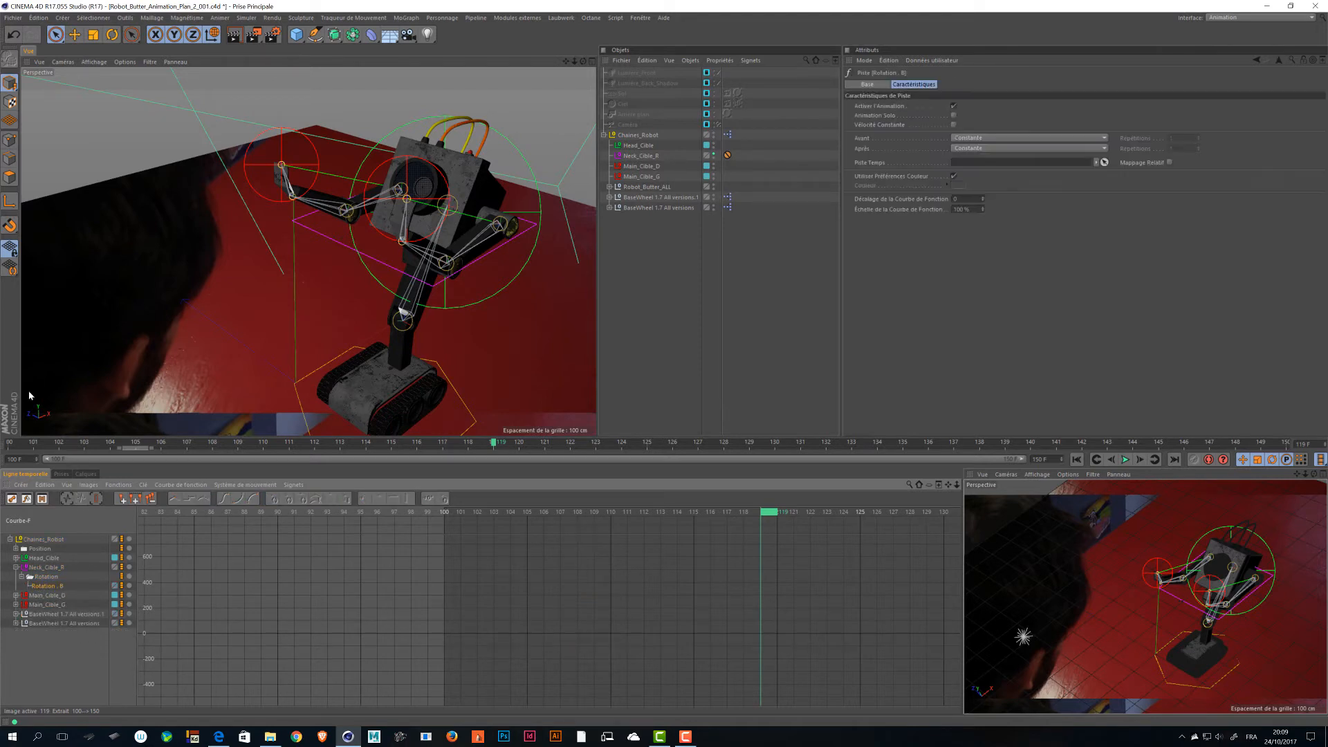
click(23, 577)
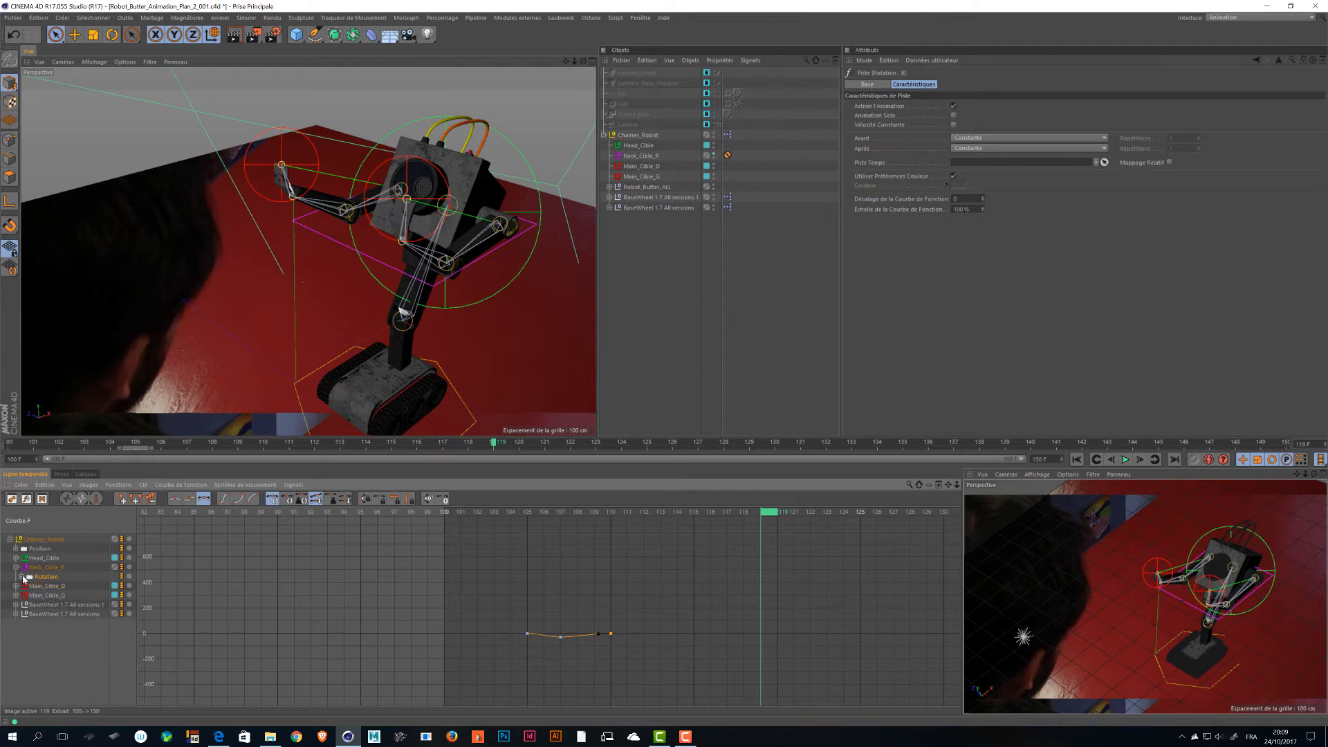
Delete the Echelle and Rotation tracks of Main_Cible_D in the timeline and expand its position tracks.
click(40, 586)
click(17, 586)
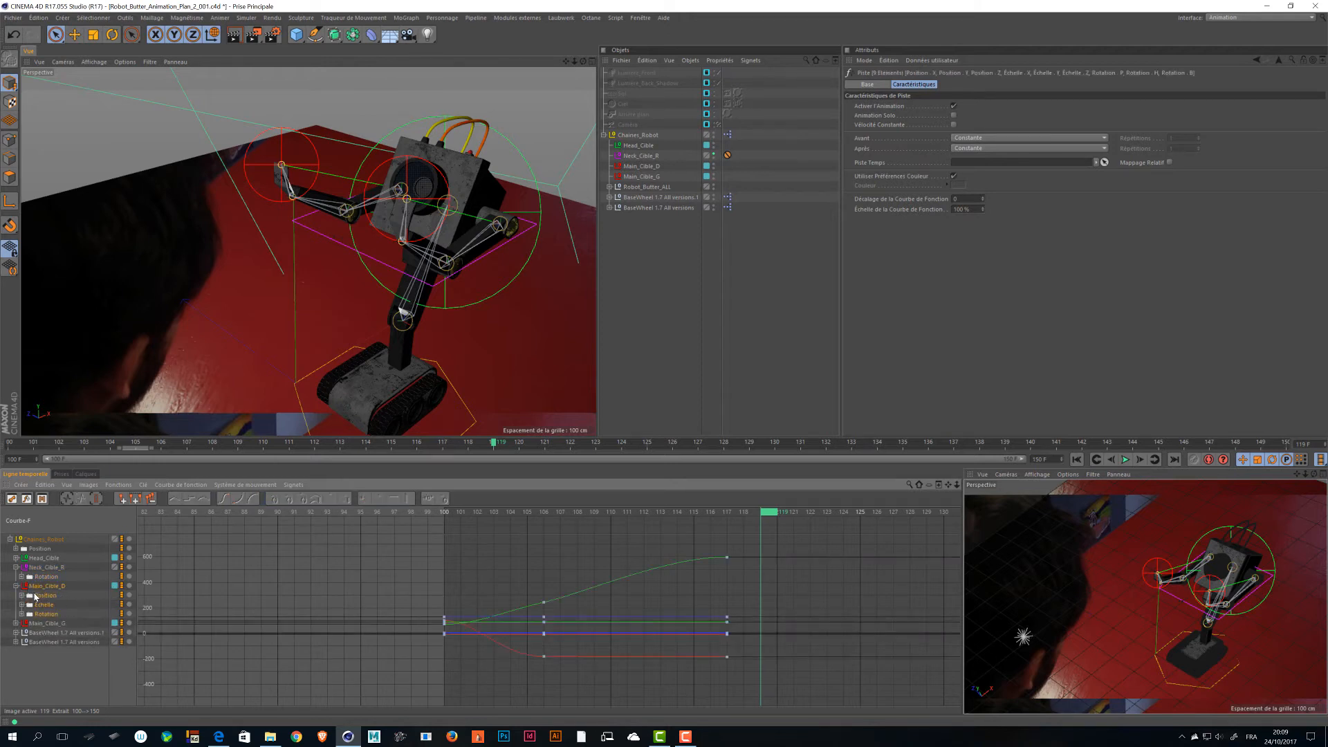
click(38, 604)
key(Delete)
click(38, 604)
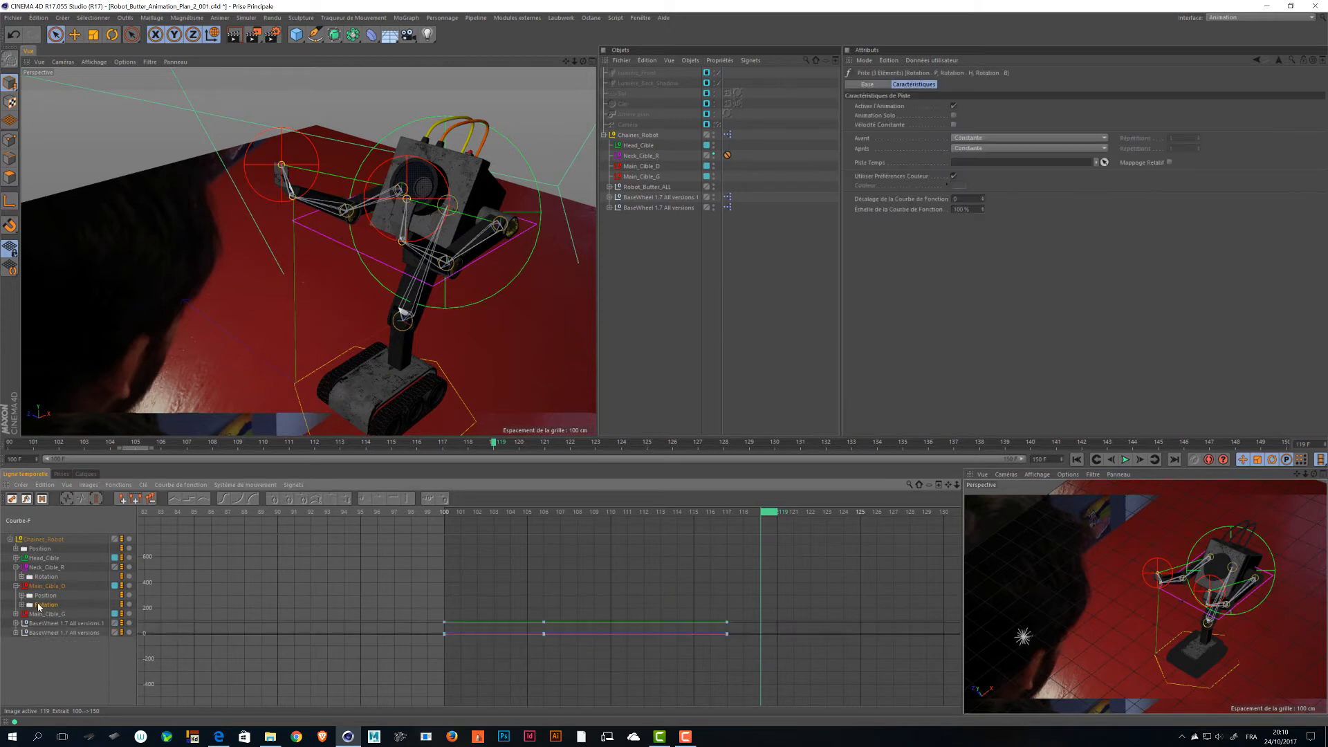
key(Delete)
click(22, 596)
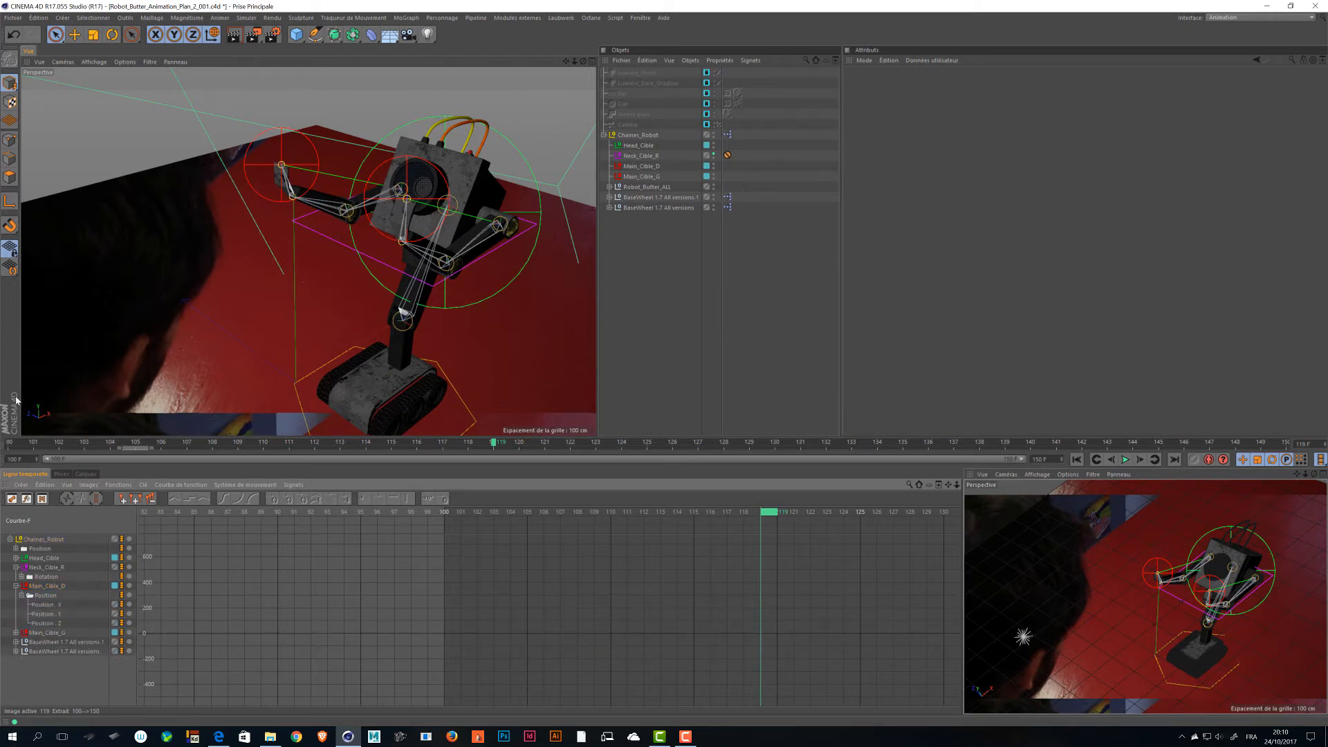
Delete the Position Z track of Main_Cible_D and collapse its position tracks.
click(43, 623)
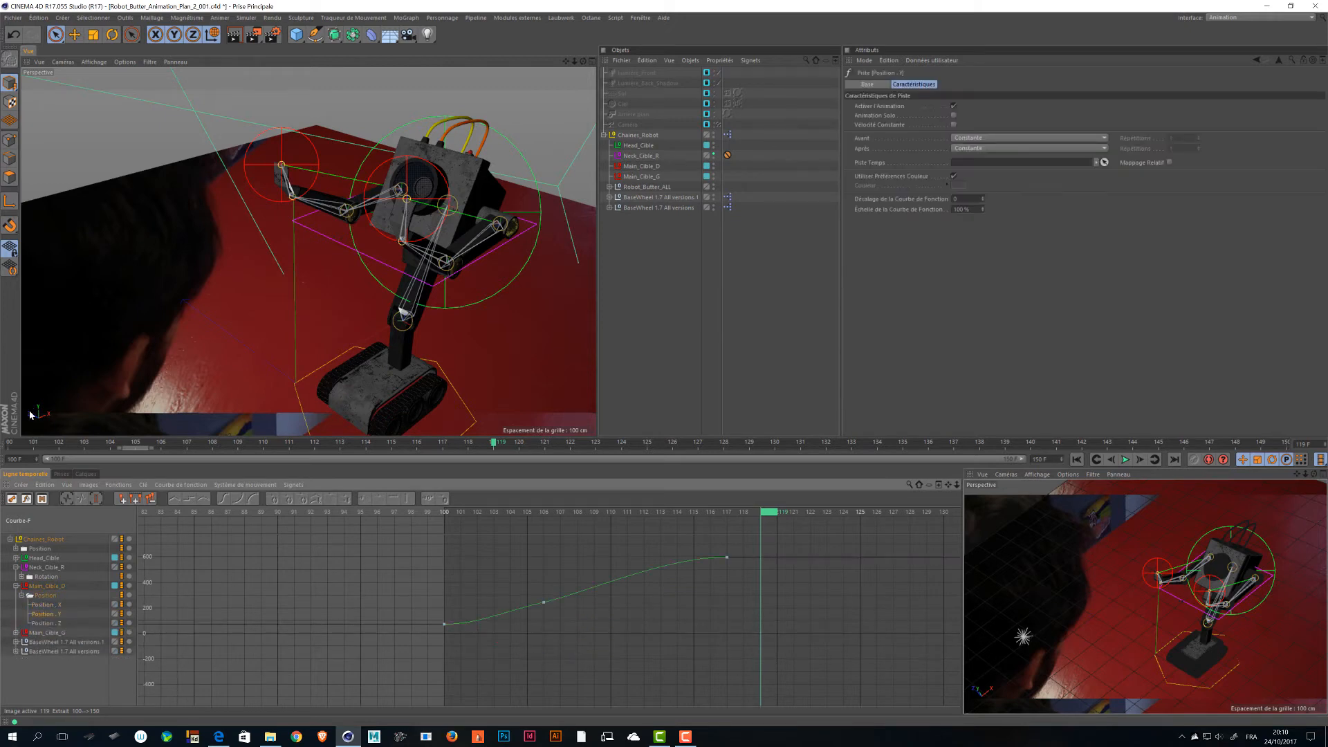
key(Delete)
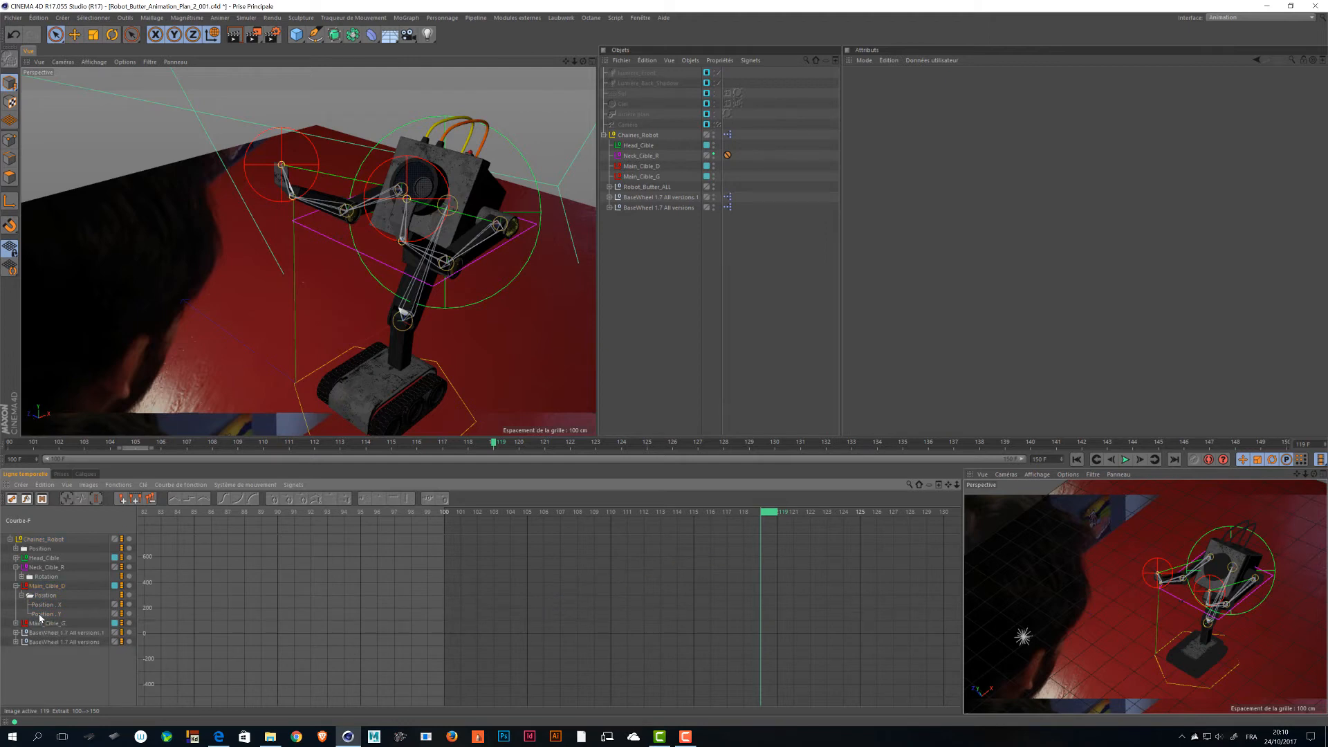
click(21, 595)
Delete the scale and rotation tracks of Main_Cible_G.
click(35, 604)
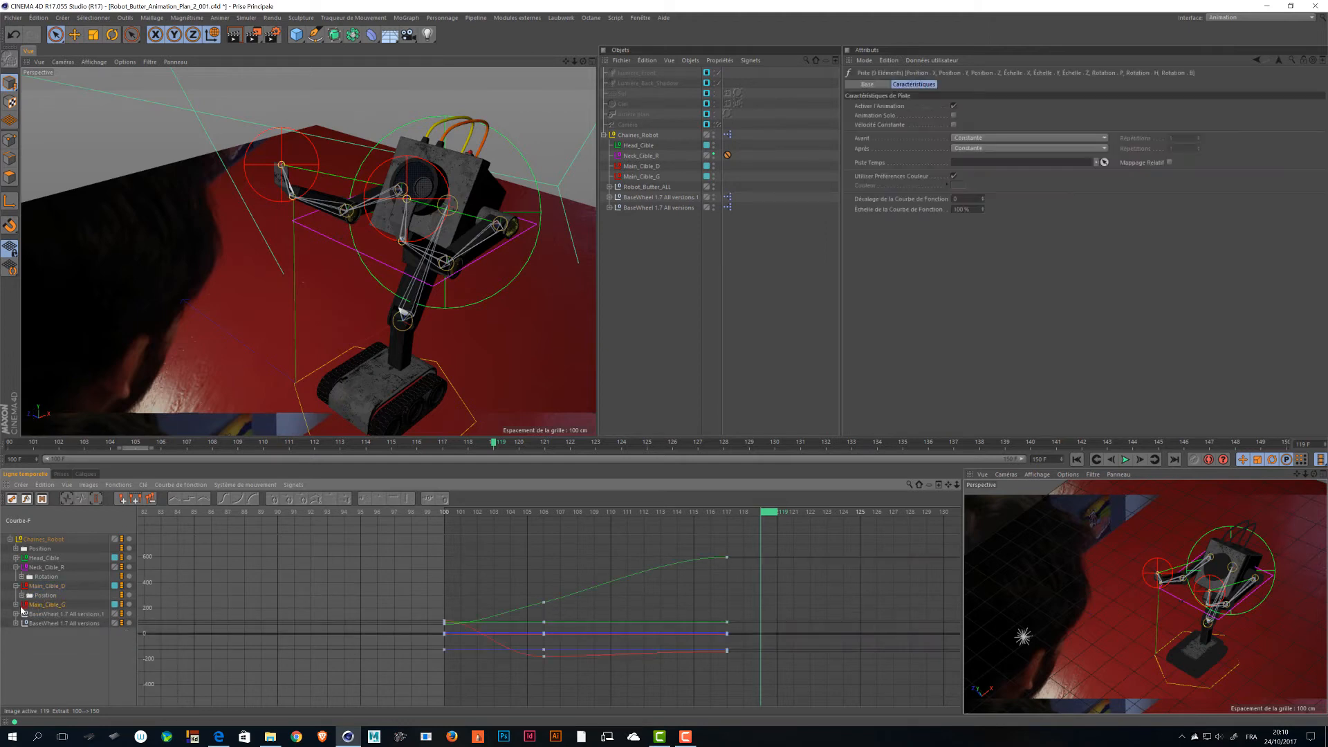
click(15, 605)
click(43, 614)
click(38, 623)
key(Delete)
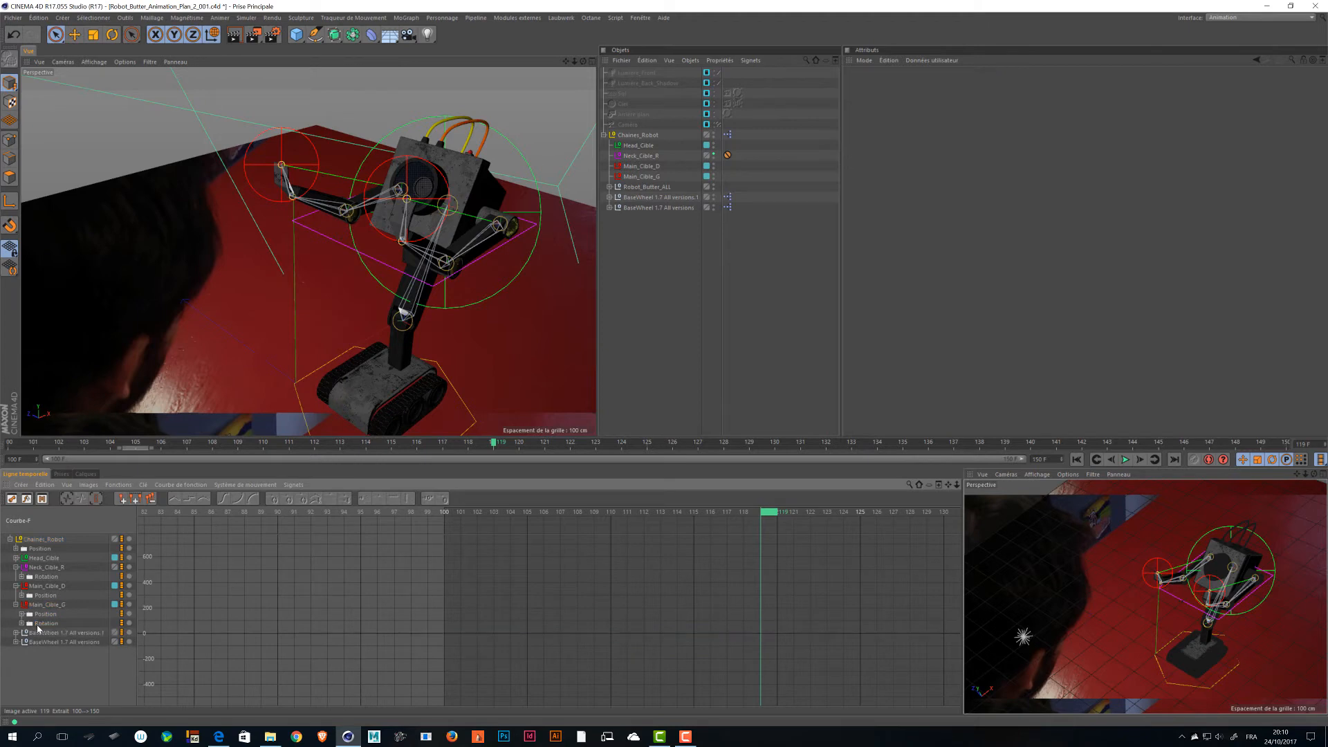
click(39, 624)
key(Delete)
Delete the Position Z track of Main_Cible_G.
click(42, 615)
click(22, 614)
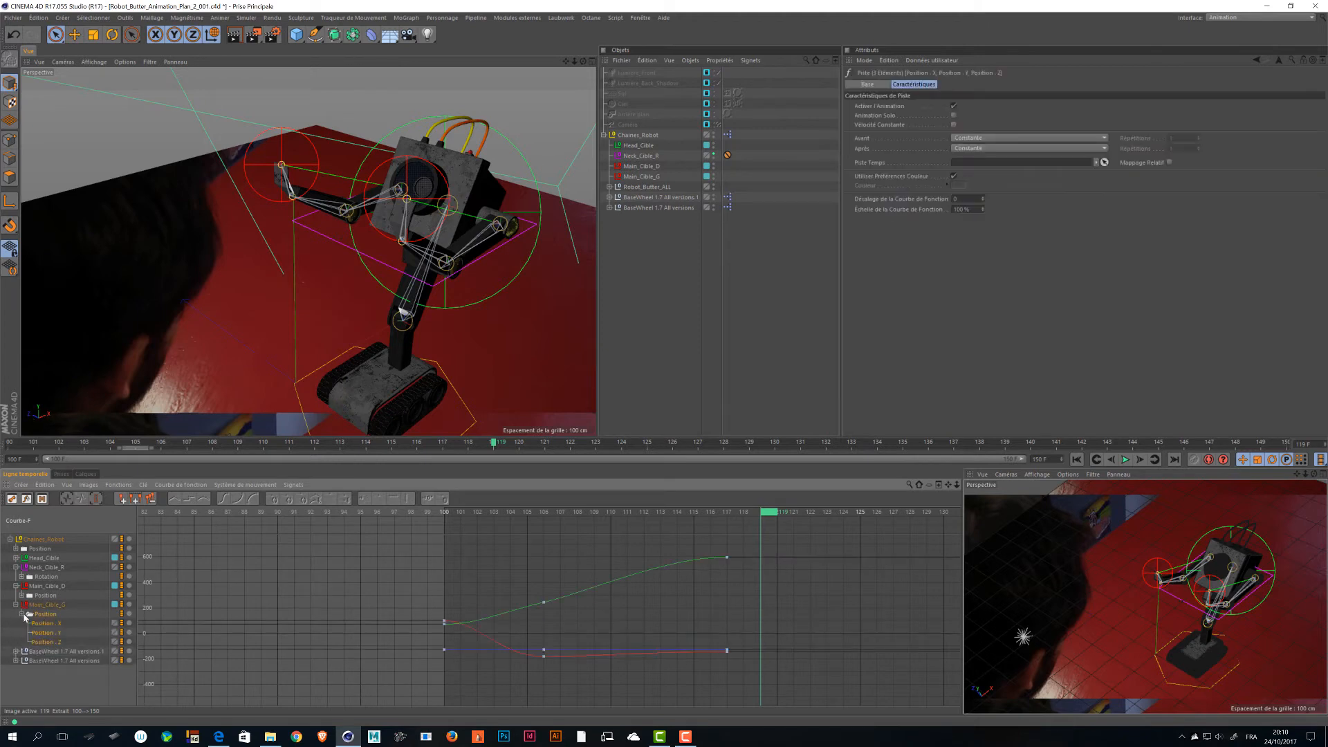
click(46, 641)
key(Delete)
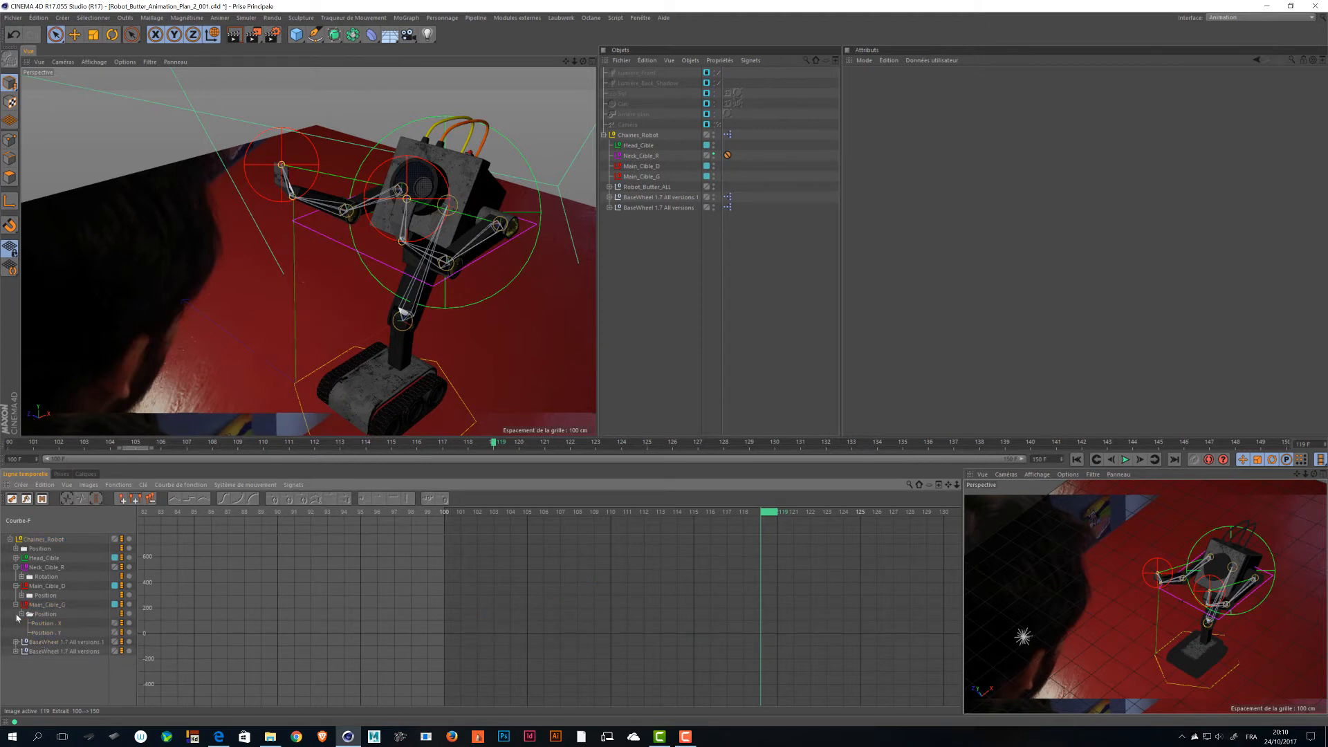
Collapse the tracks of Main_Cible_G and Main_Cible_D and save the project.
click(18, 614)
click(15, 604)
click(16, 586)
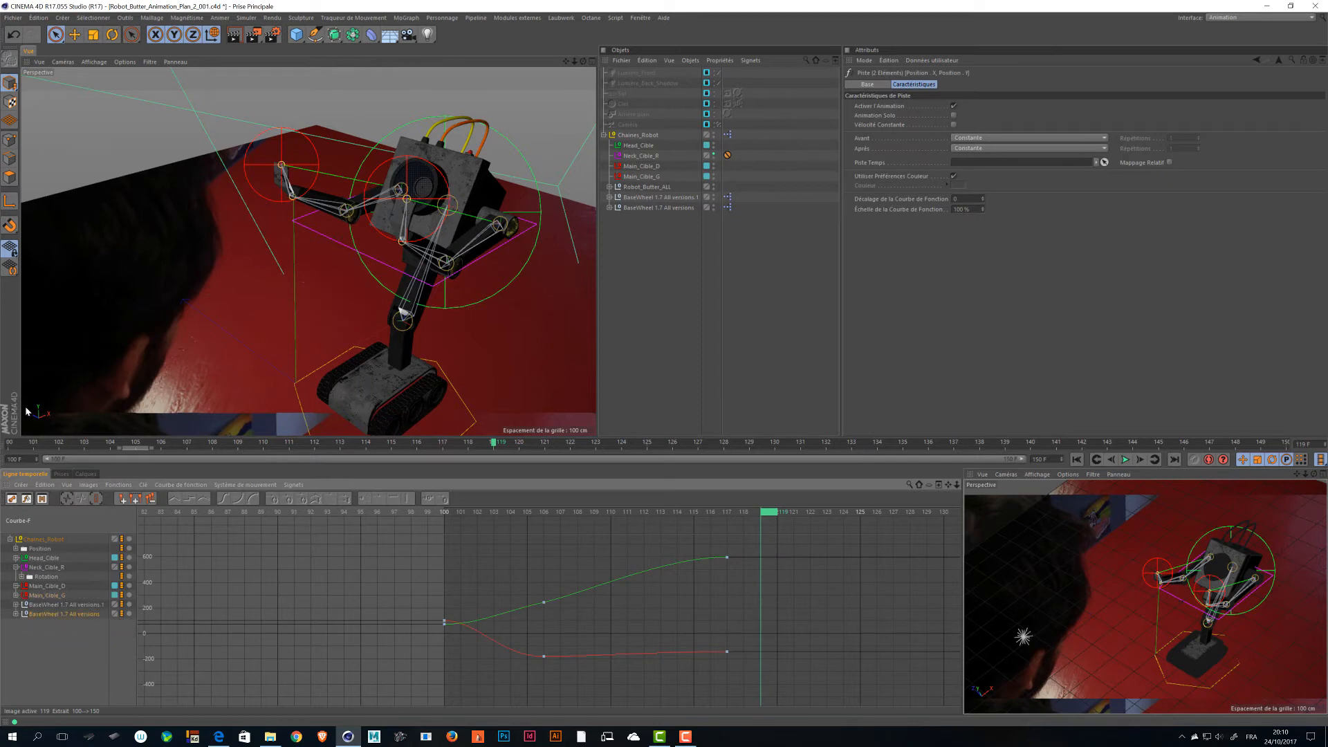
key(Delete)
key(ctrl+s)
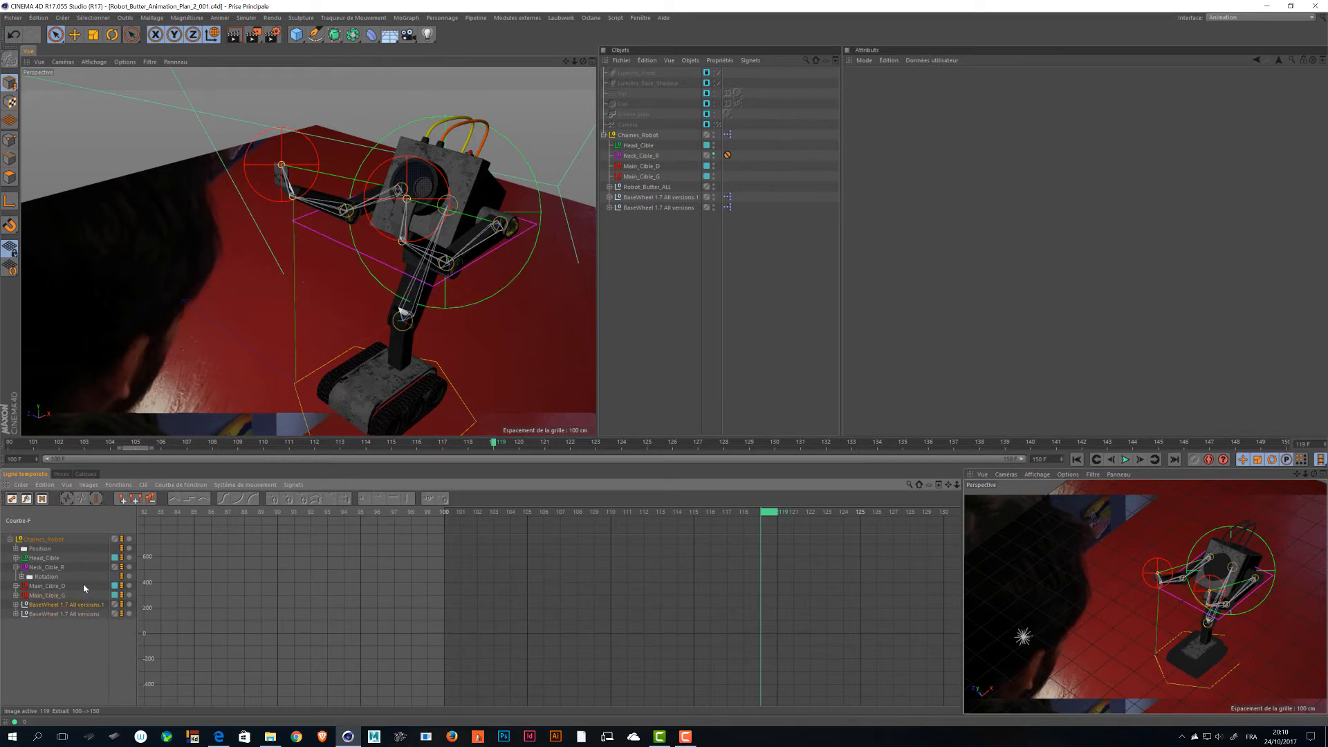
Display all animation curves, go to frame 106, and isolate the rotation curve of Neck_Cible_R.
key(ctrl+a)
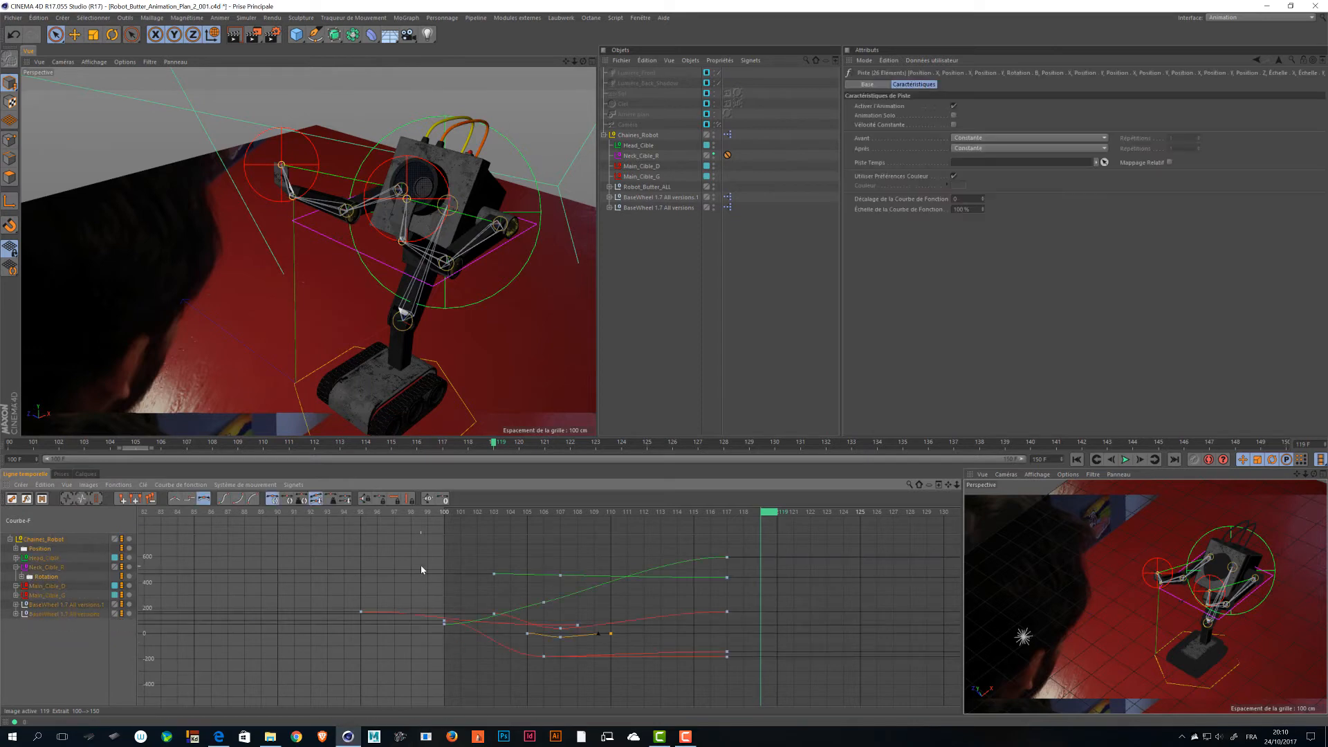
key(h)
scroll(722, 532, down, 5)
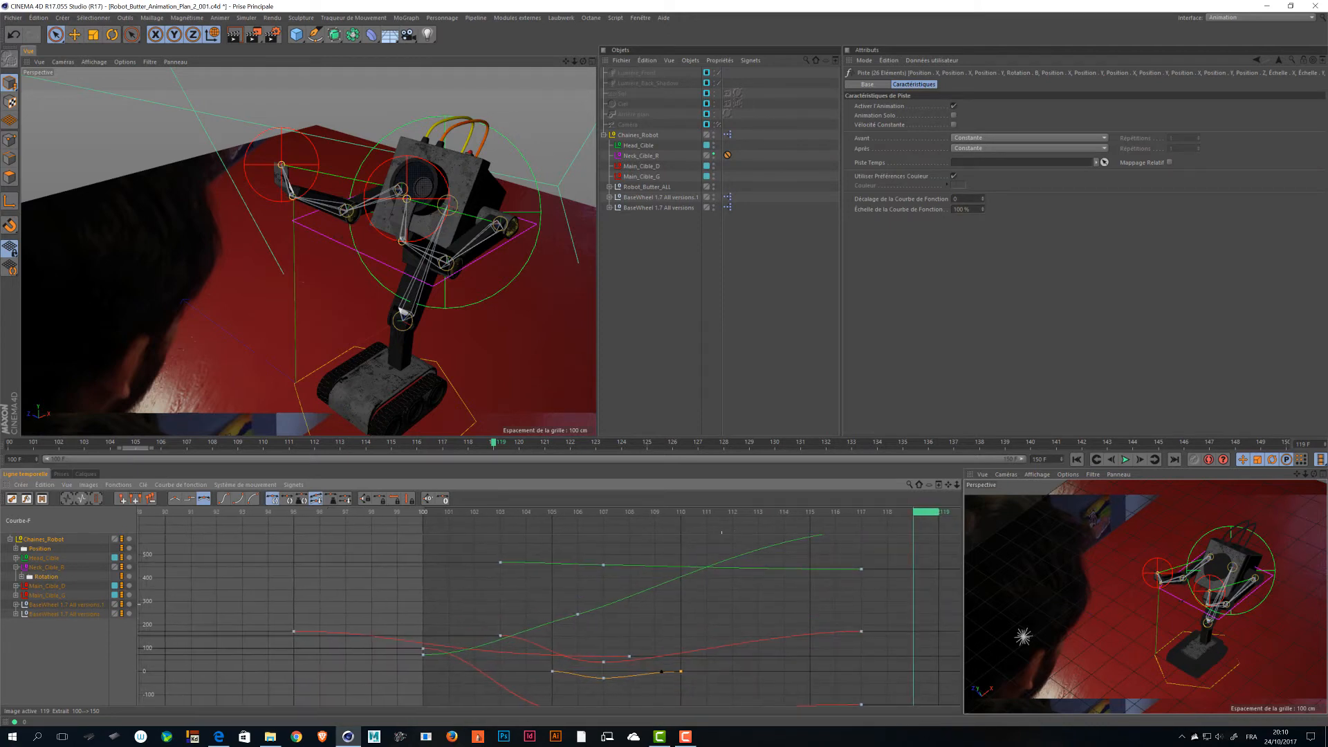
scroll(734, 532, down, 3)
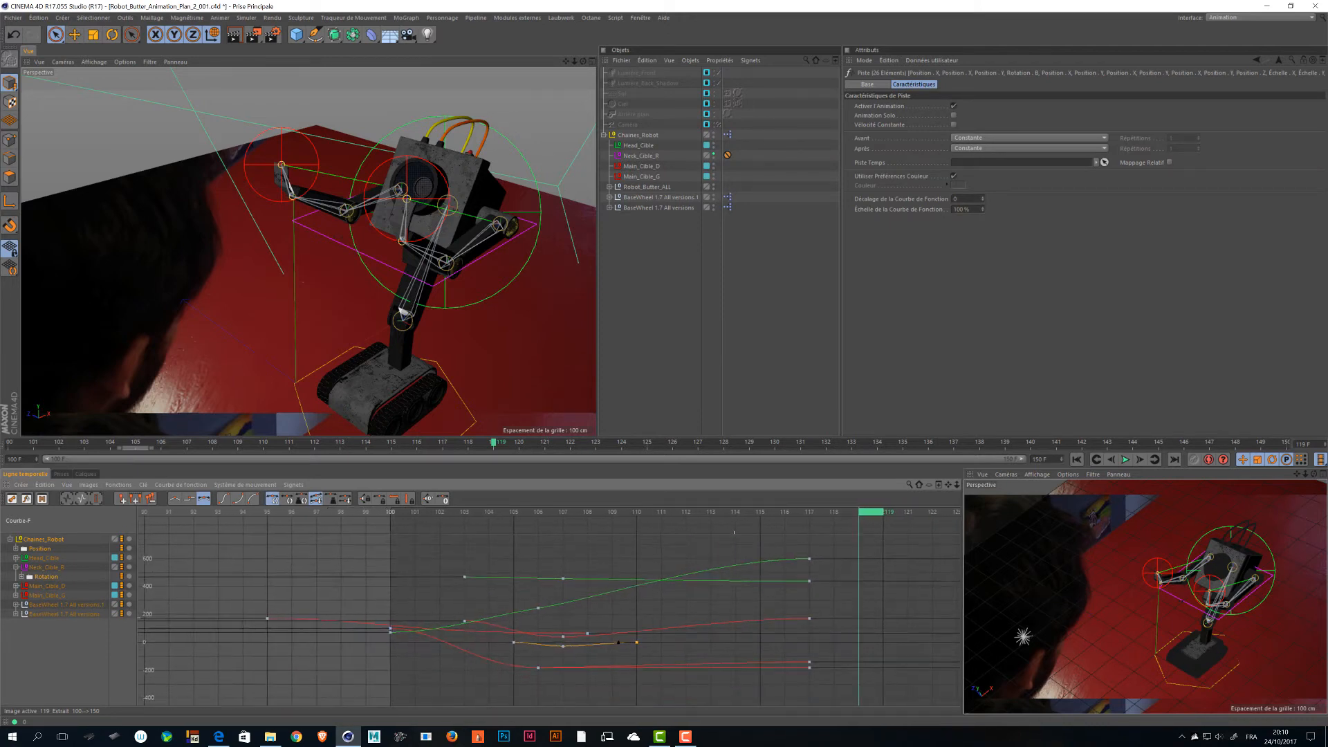
mouse_move(837, 516)
mouse_down()
mouse_move(418, 515)
mouse_move(676, 524)
mouse_move(504, 527)
mouse_move(569, 533)
mouse_up()
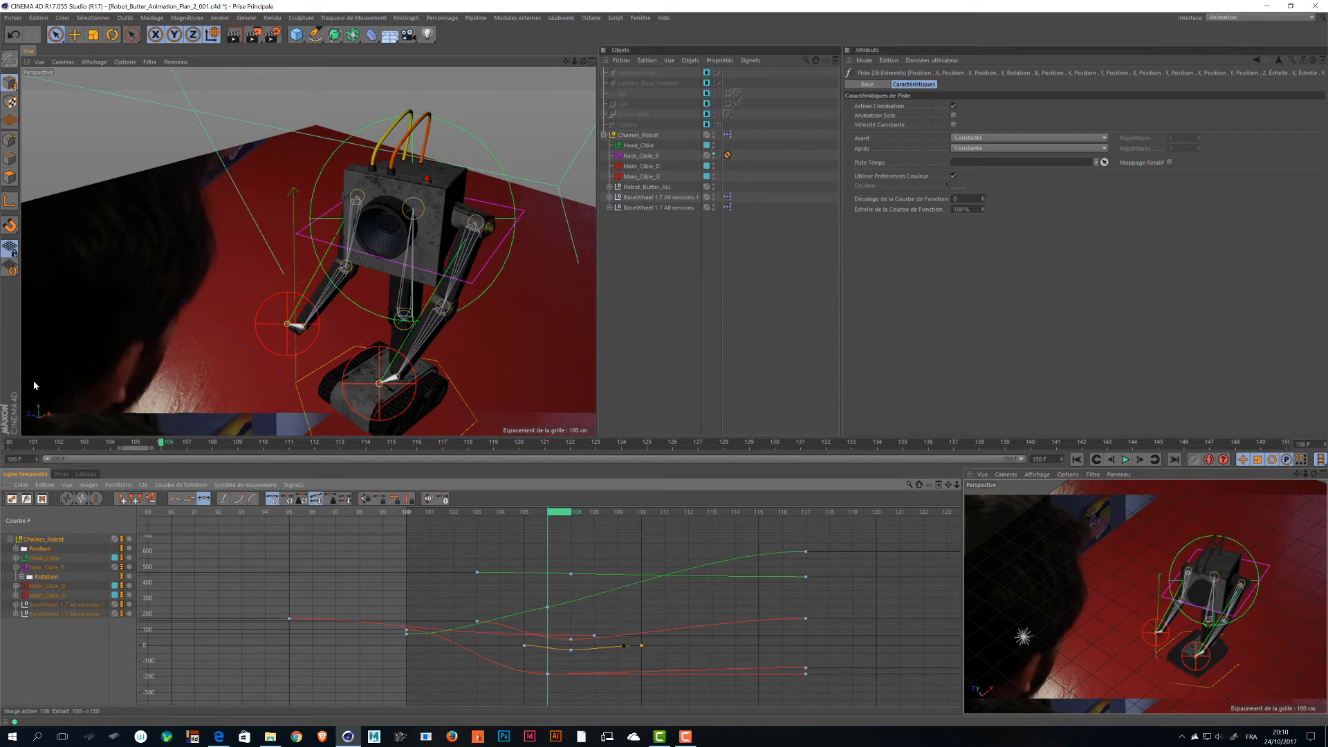
click(47, 574)
Try to shift the Neck_Cible_R rotation keys forward in time and undo the change.
drag(726, 610, 443, 704)
drag(643, 649, 748, 654)
key(ctrl+z)
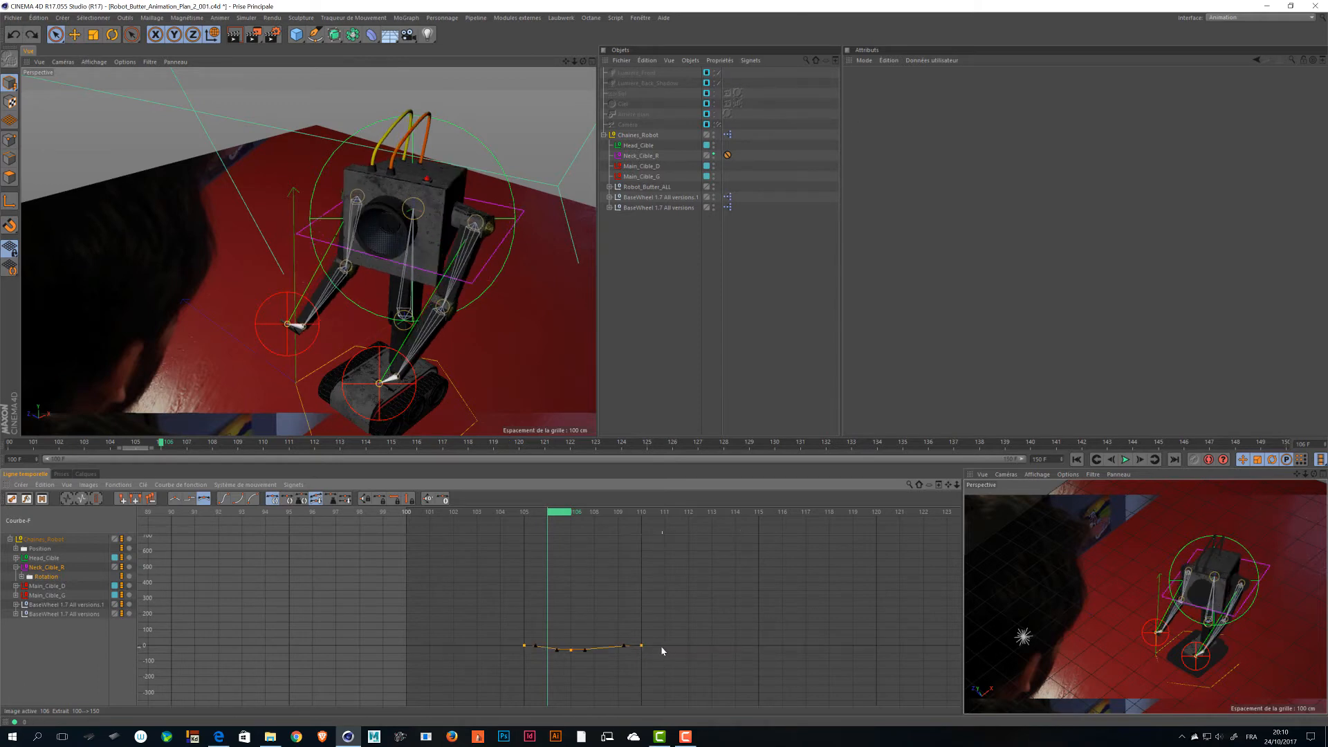
Review the neck rotation at frames 107 and 110, and move its last rotation key to frame 113.
click(798, 638)
drag(614, 620, 561, 674)
click(603, 513)
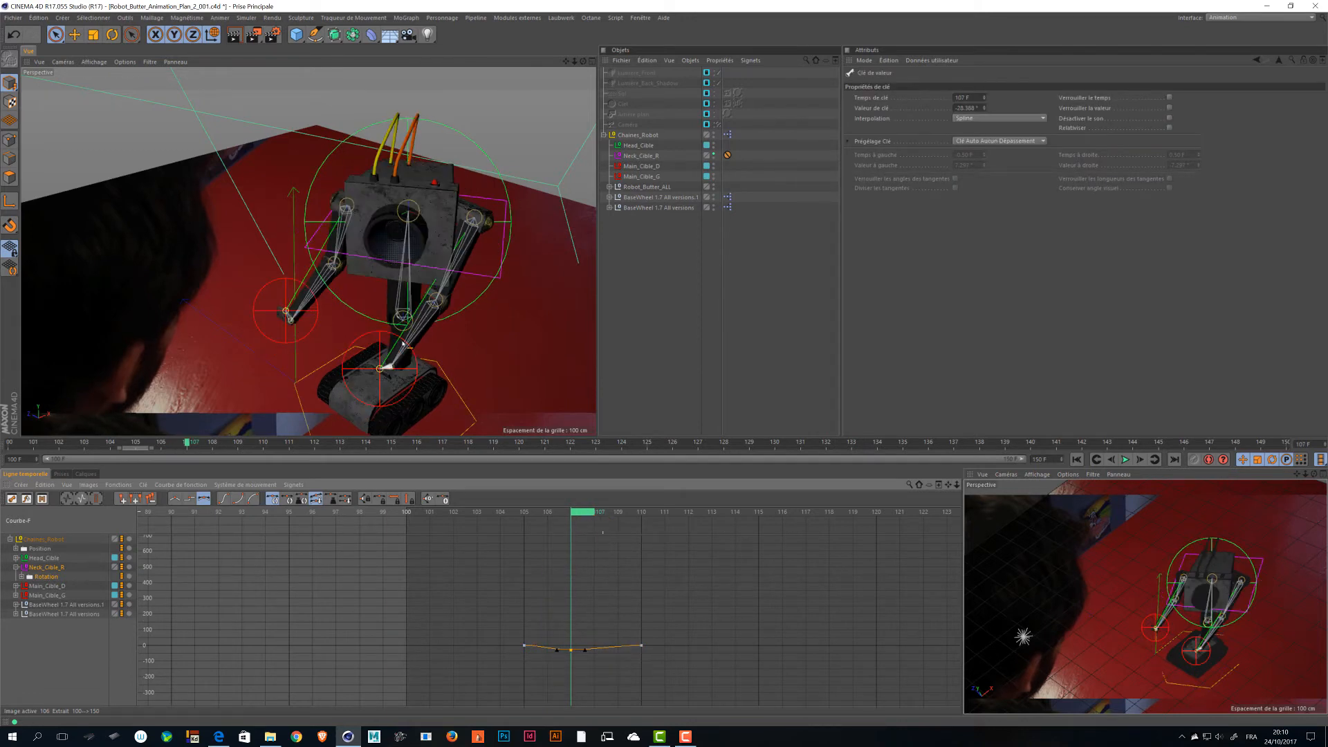
drag(616, 622, 552, 657)
mouse_move(577, 652)
drag(710, 600, 432, 704)
drag(582, 515, 662, 537)
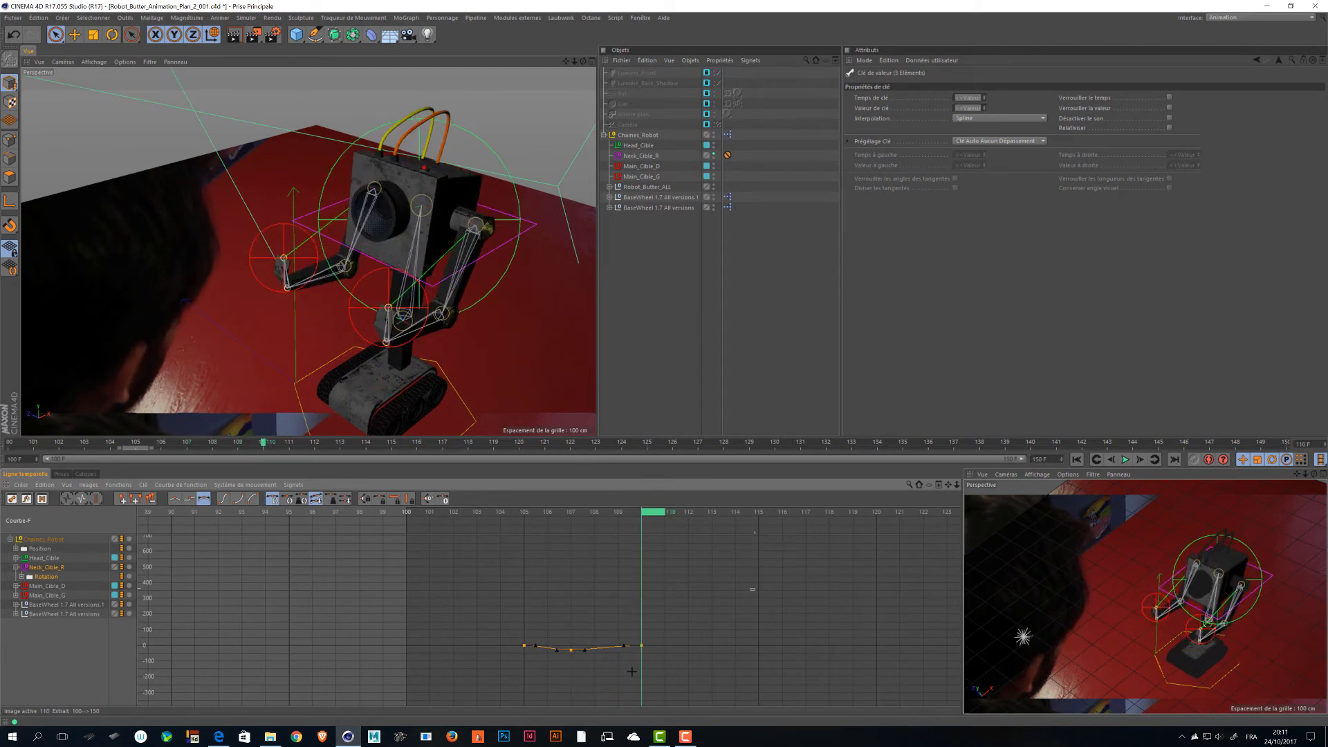
drag(624, 645, 707, 643)
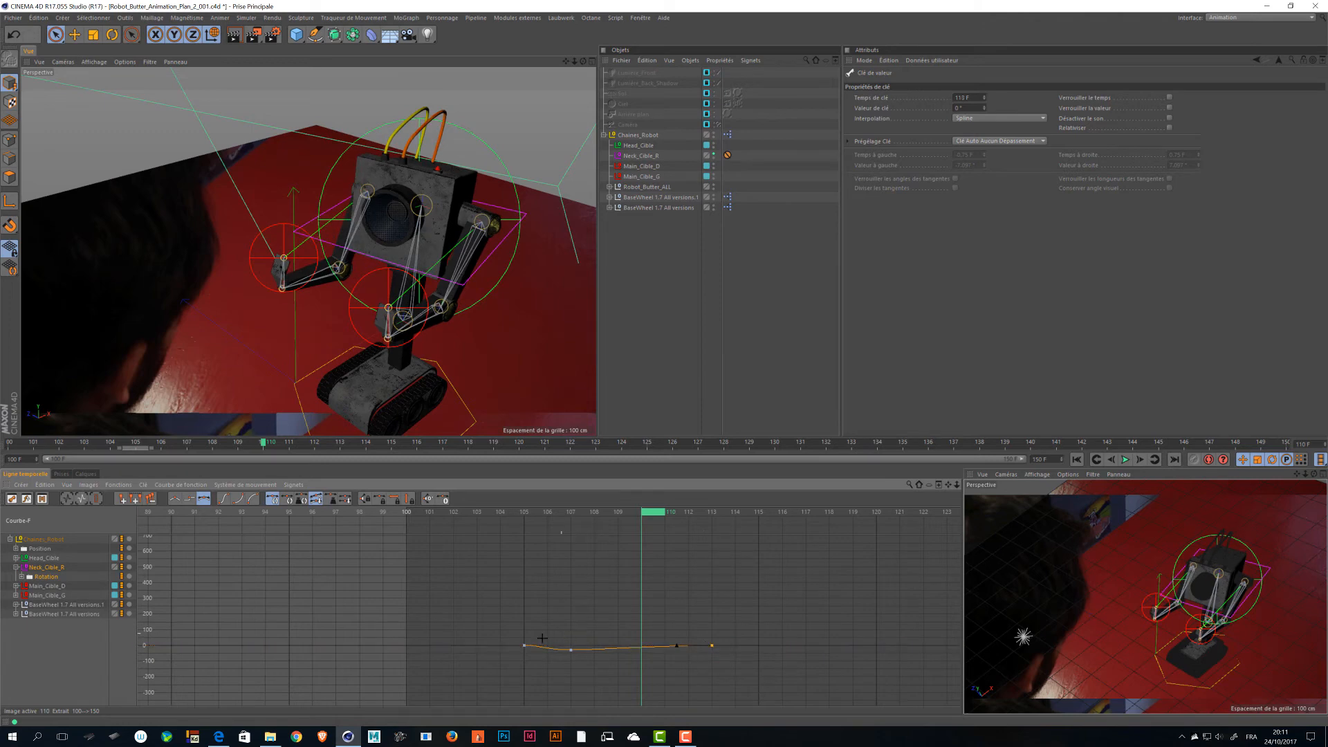
Move the first neck rotation key to frame 103 and save the project.
drag(541, 636, 518, 657)
drag(658, 513, 544, 540)
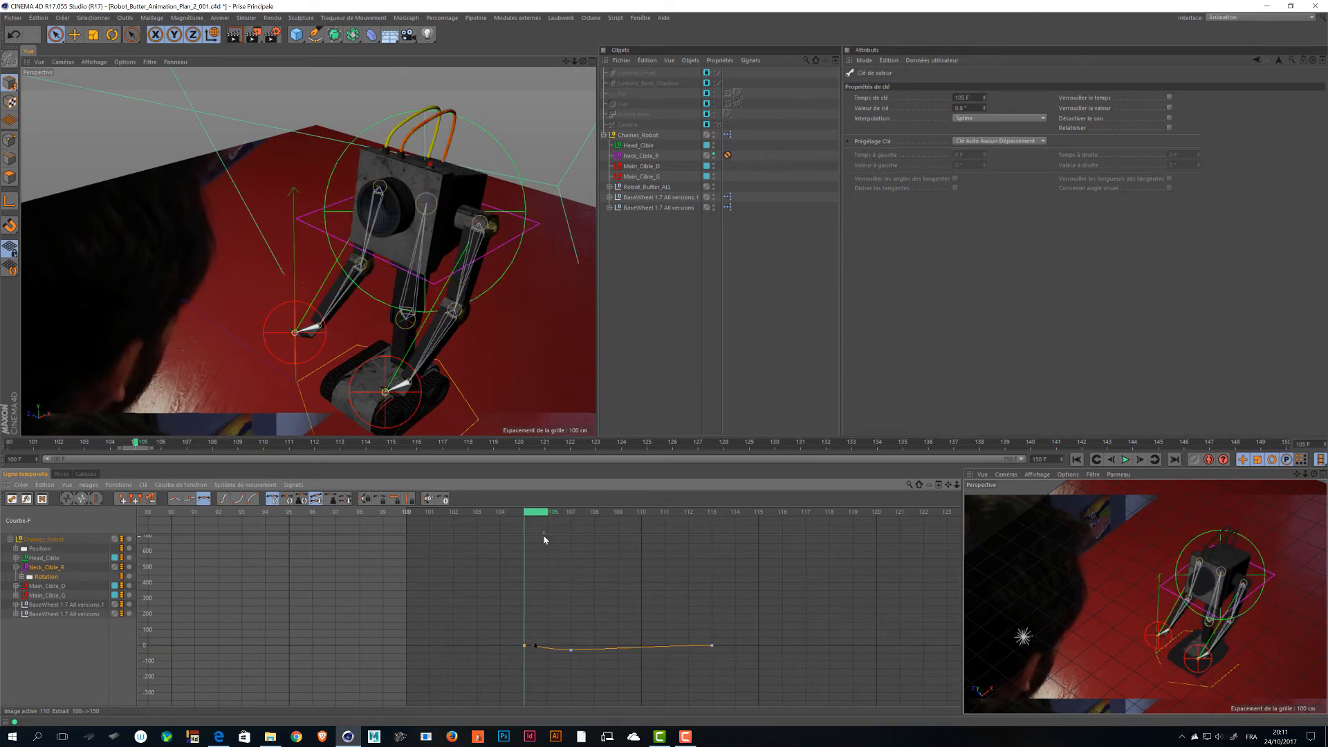
drag(526, 652, 477, 648)
key(ctrl+s)
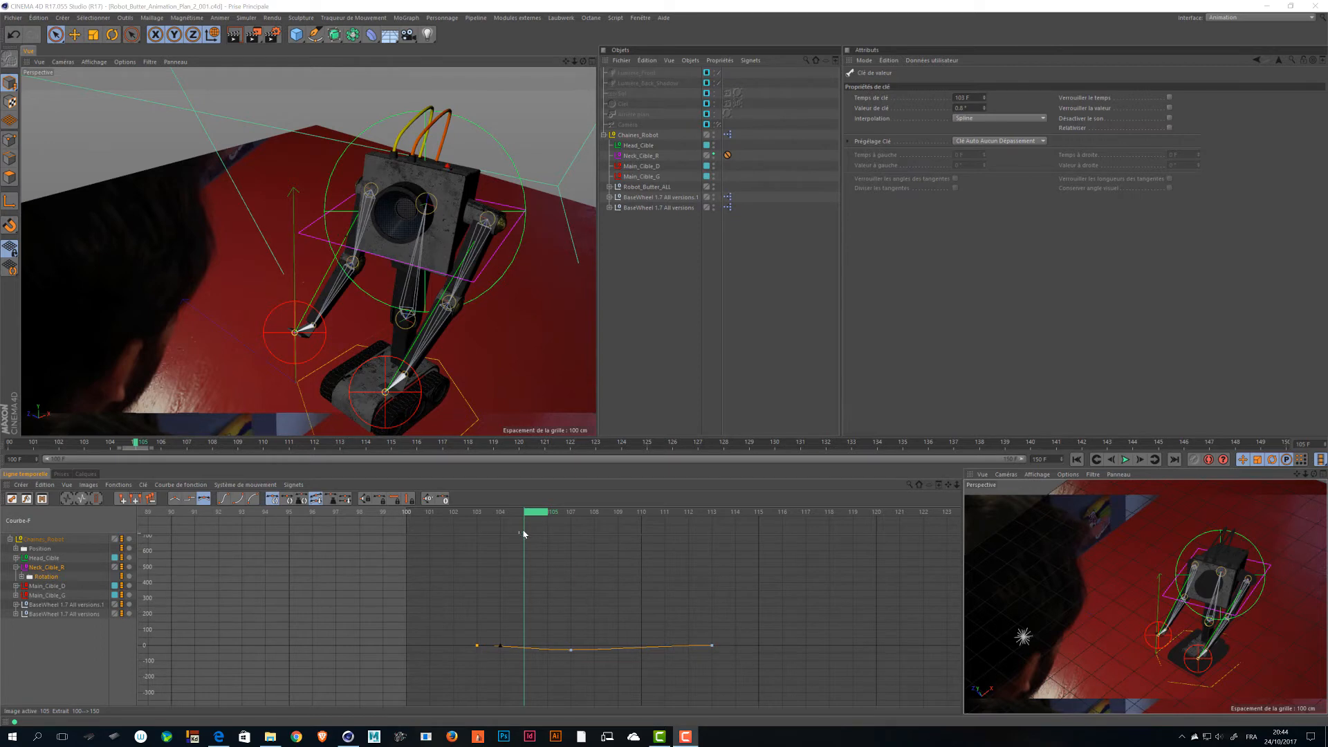
Play back the animation and review the robot's motion in the enlarged camera view.
click(524, 533)
key(F8)
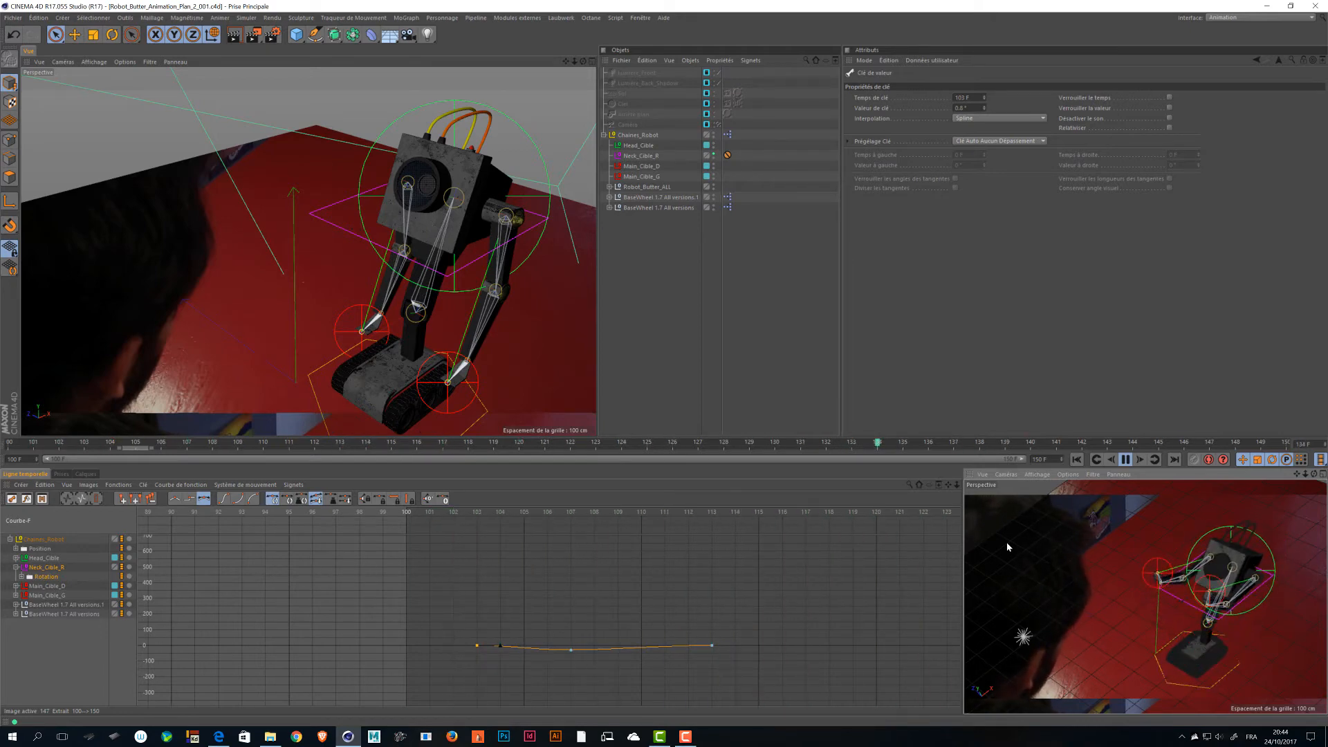
middle_click(1007, 546)
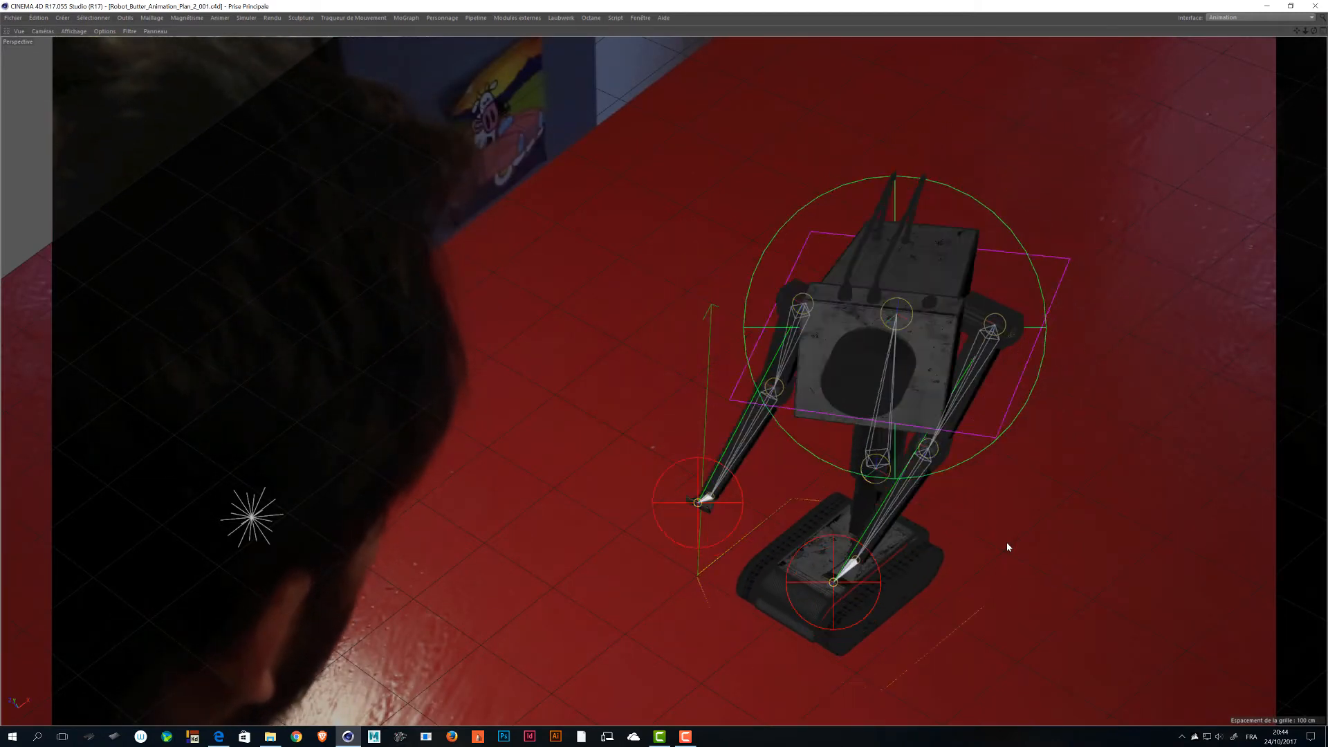
middle_click(1007, 546)
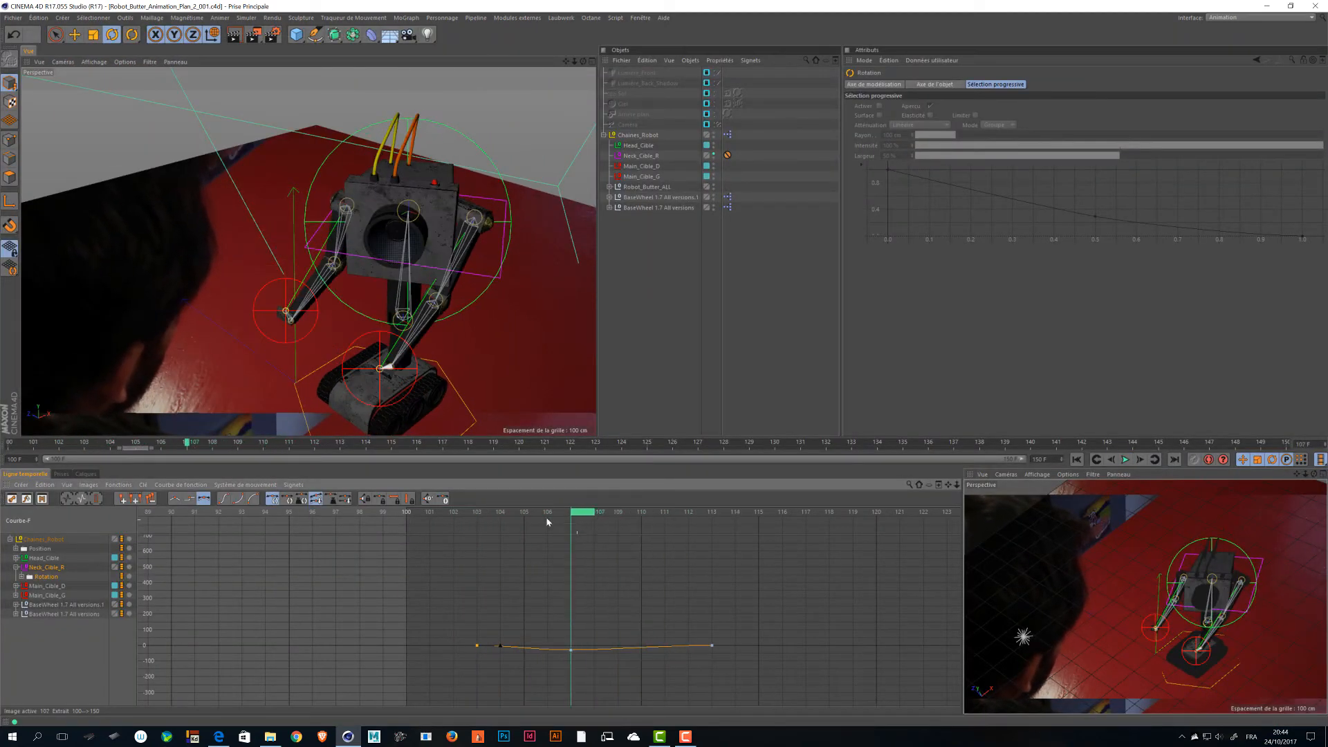
Display the position curves of Main_Cible_D and Main_Cible_G together, and isolate those of Main_Cible_D.
click(43, 586)
shift+click(49, 596)
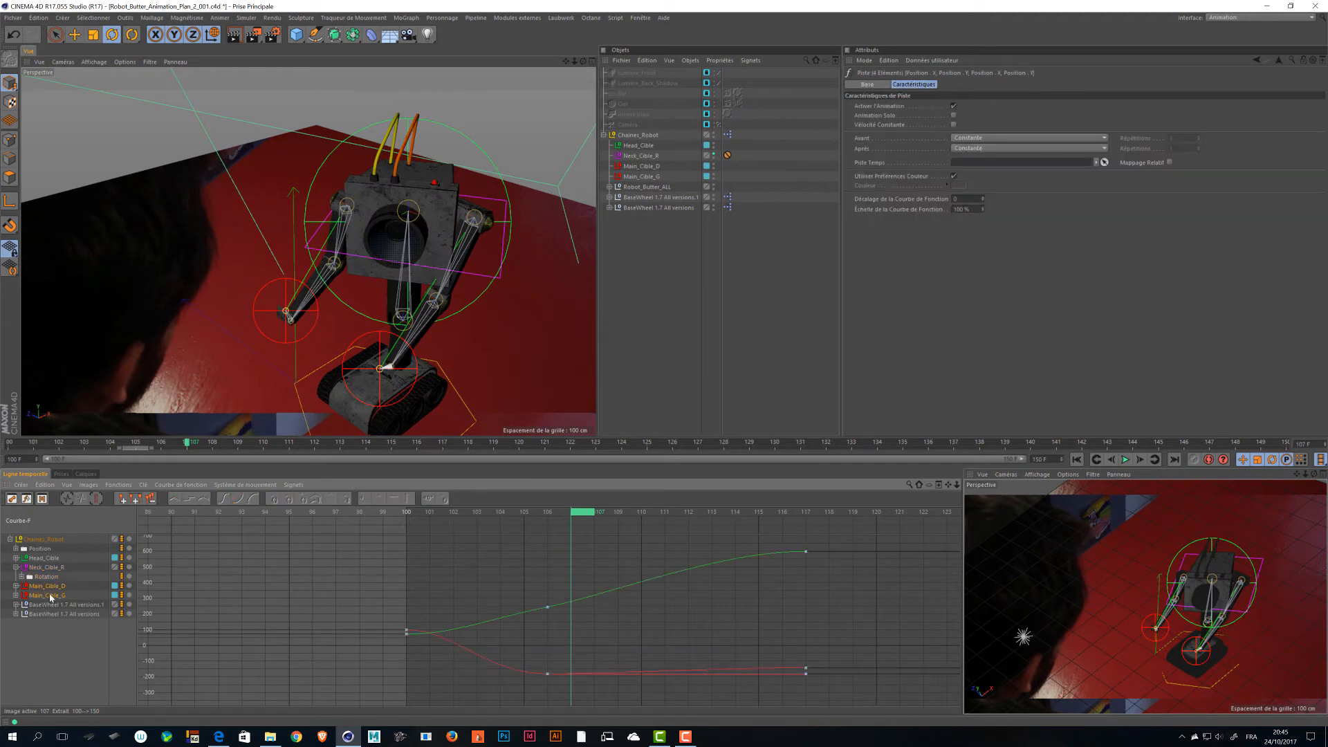
click(58, 586)
click(58, 586)
Try to shift all Main_Cible_D position keys two frames forward, check the pose at frame 106, and undo the shift.
drag(327, 523, 459, 533)
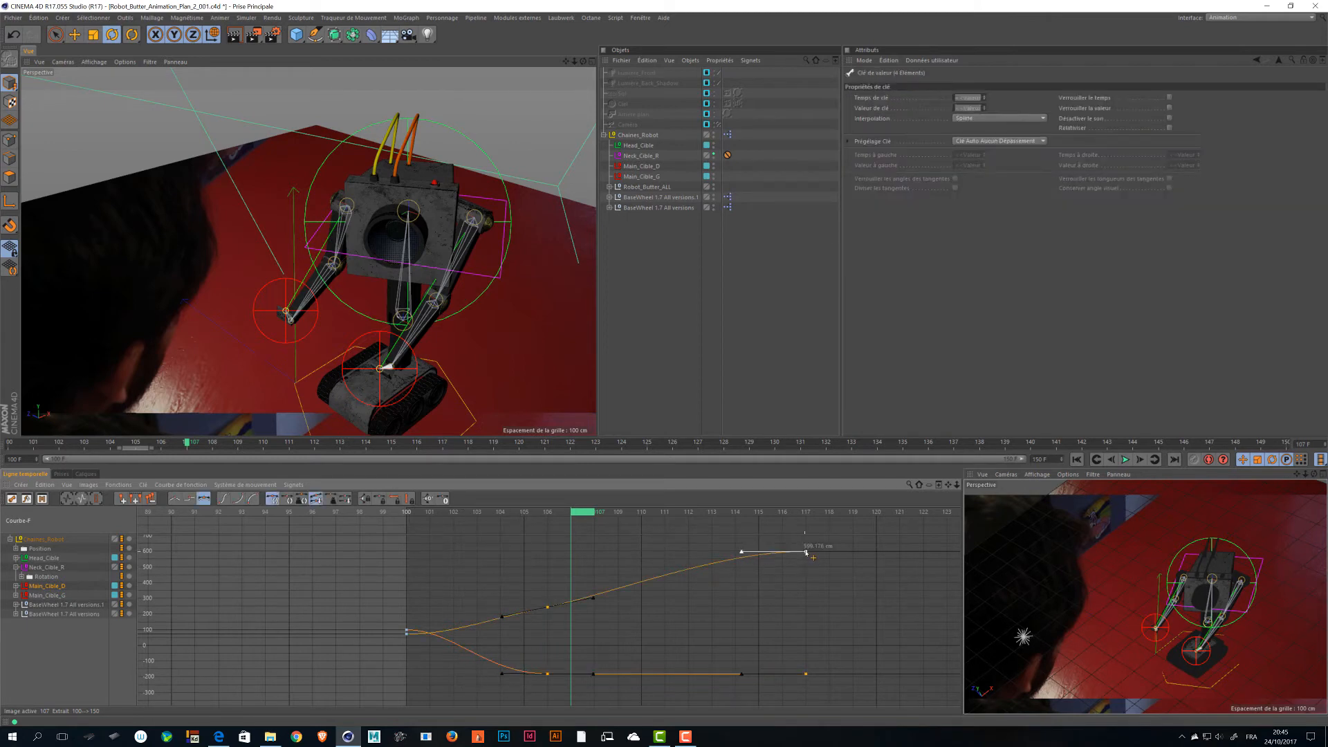
drag(866, 699, 350, 530)
drag(409, 633, 444, 631)
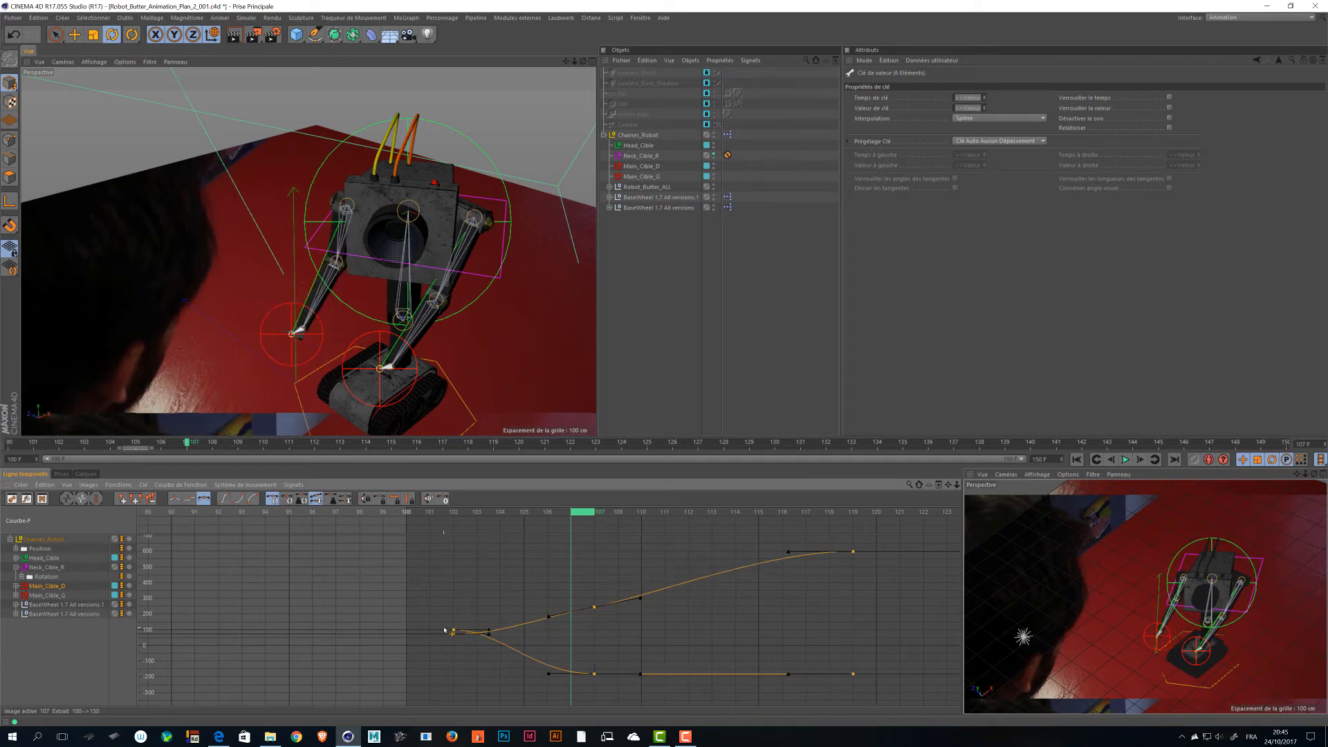
drag(581, 510, 557, 548)
key(ctrl+z)
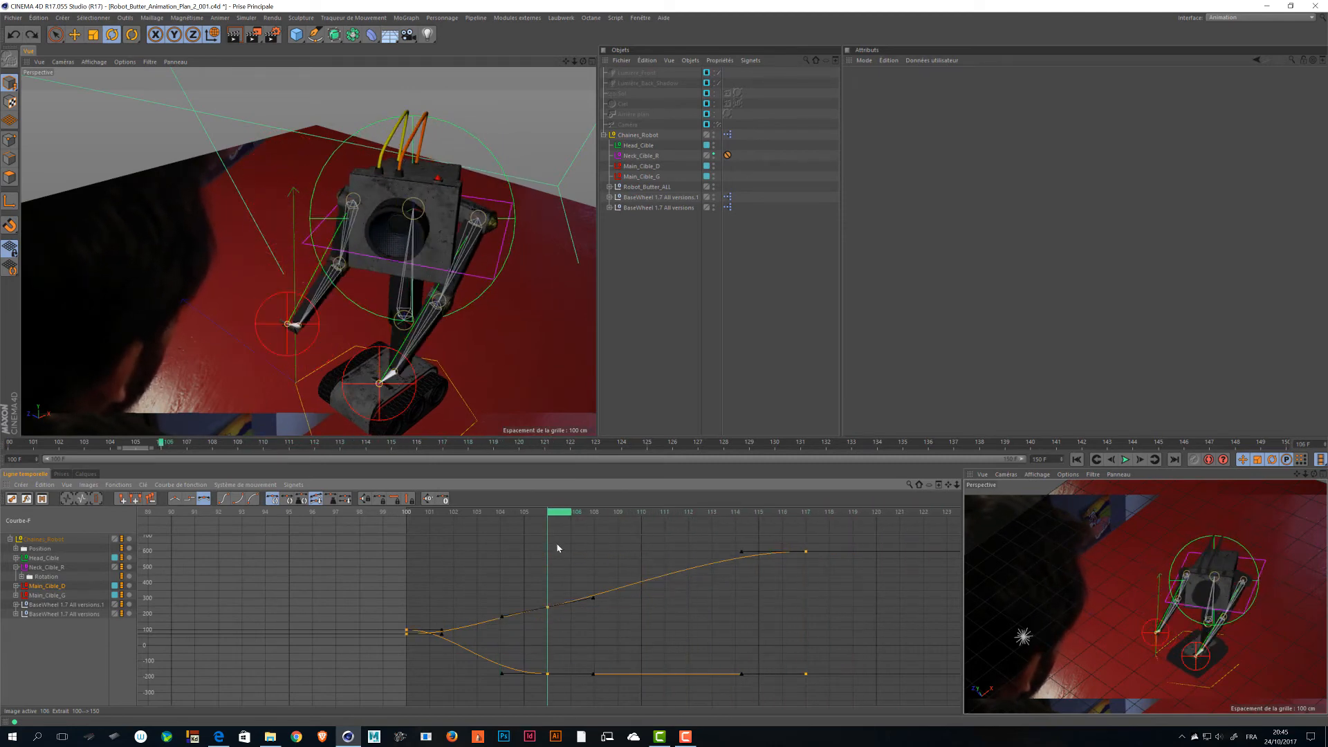
Move the first two sets of Main_Cible_D position keys three frames forward, to frames 103 and 109.
drag(447, 671, 403, 704)
drag(407, 634, 476, 639)
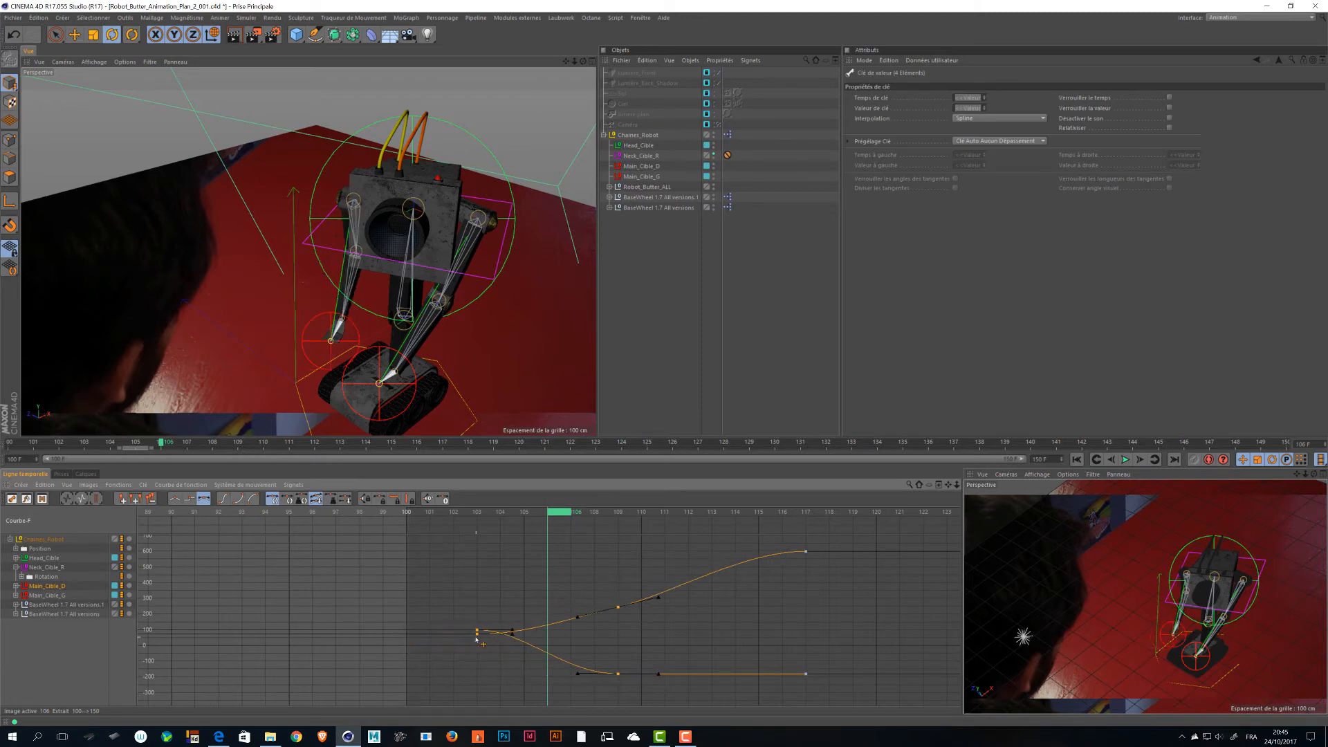
drag(552, 515, 460, 546)
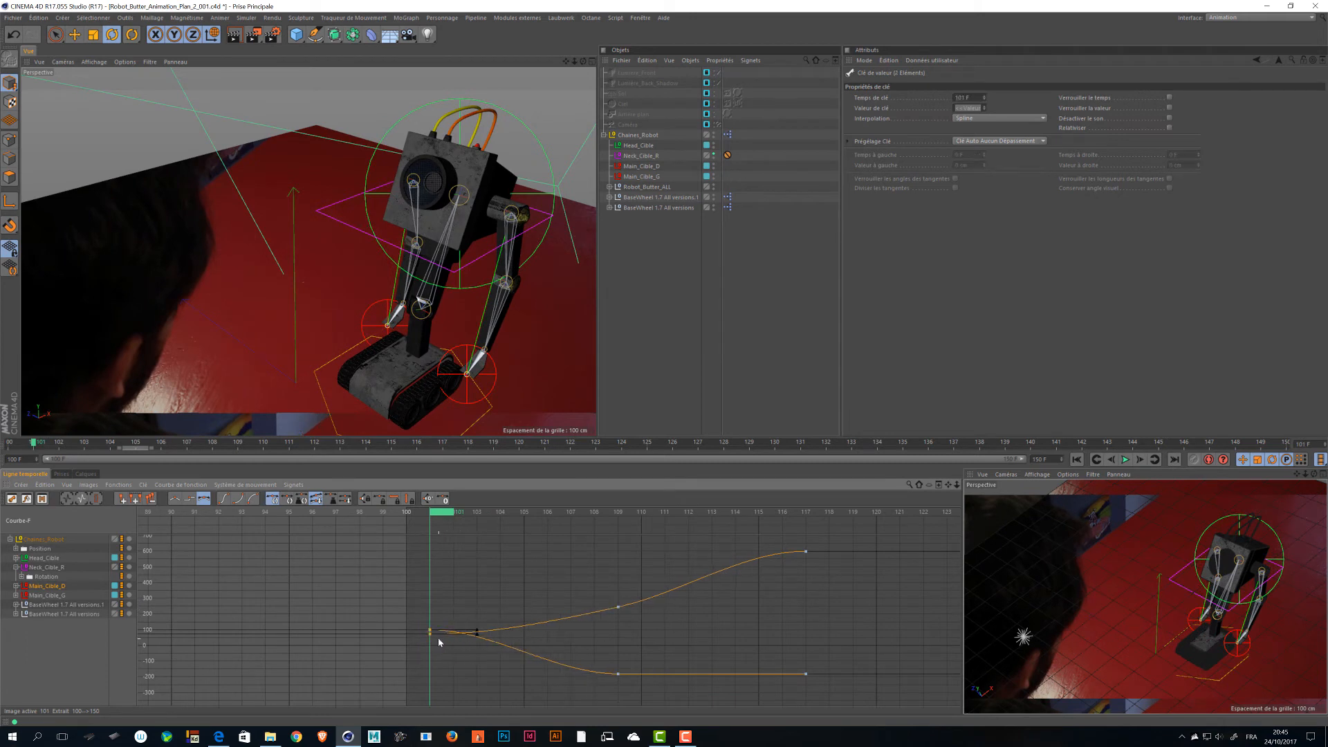
drag(430, 631, 477, 631)
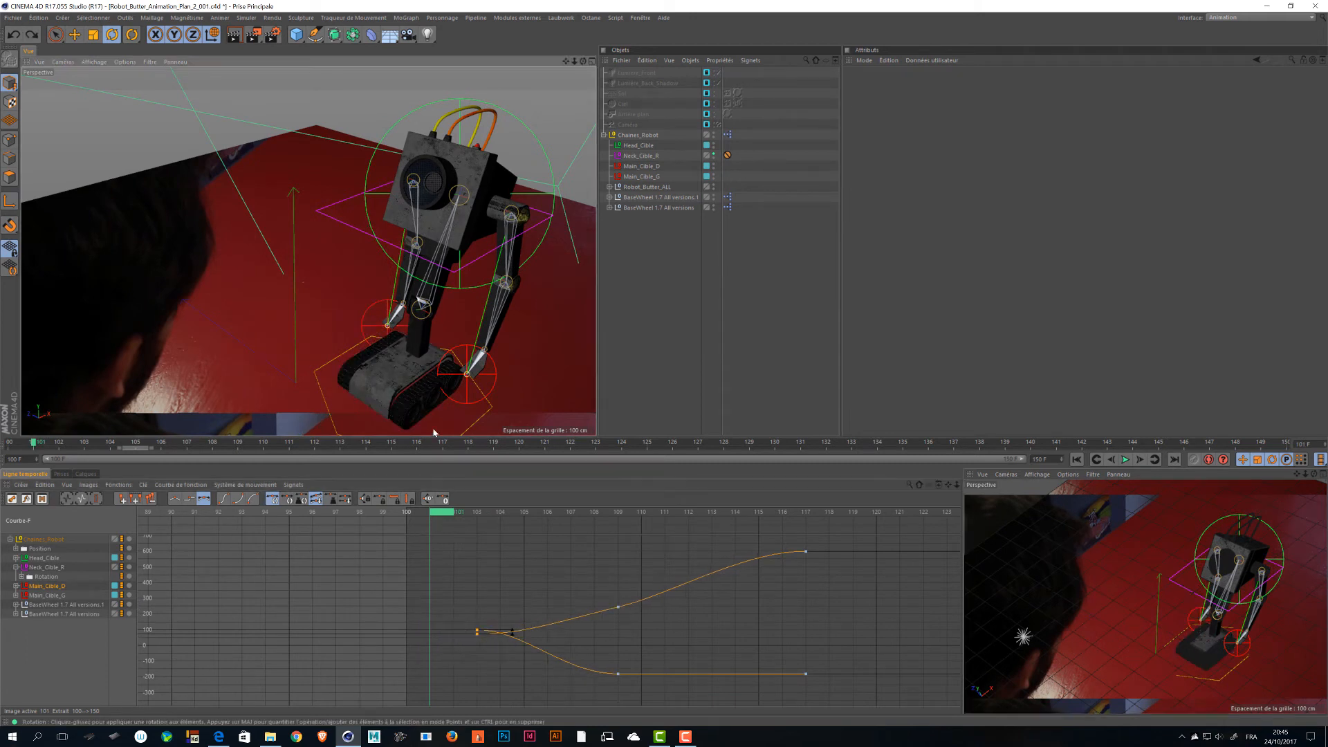
Move the Main_Cible_D hand target slightly away from the robot's body at frame 101 and record a keyframe.
click(387, 321)
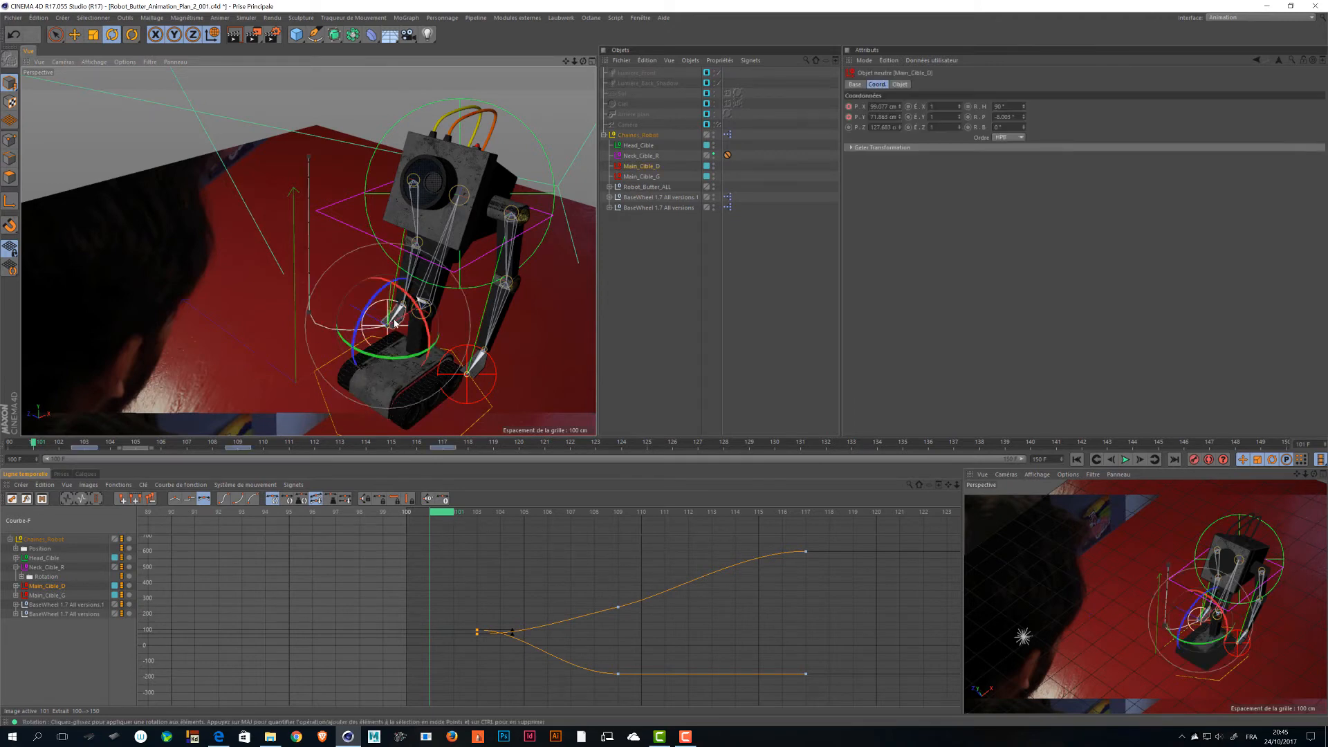
key(e)
drag(422, 311, 415, 316)
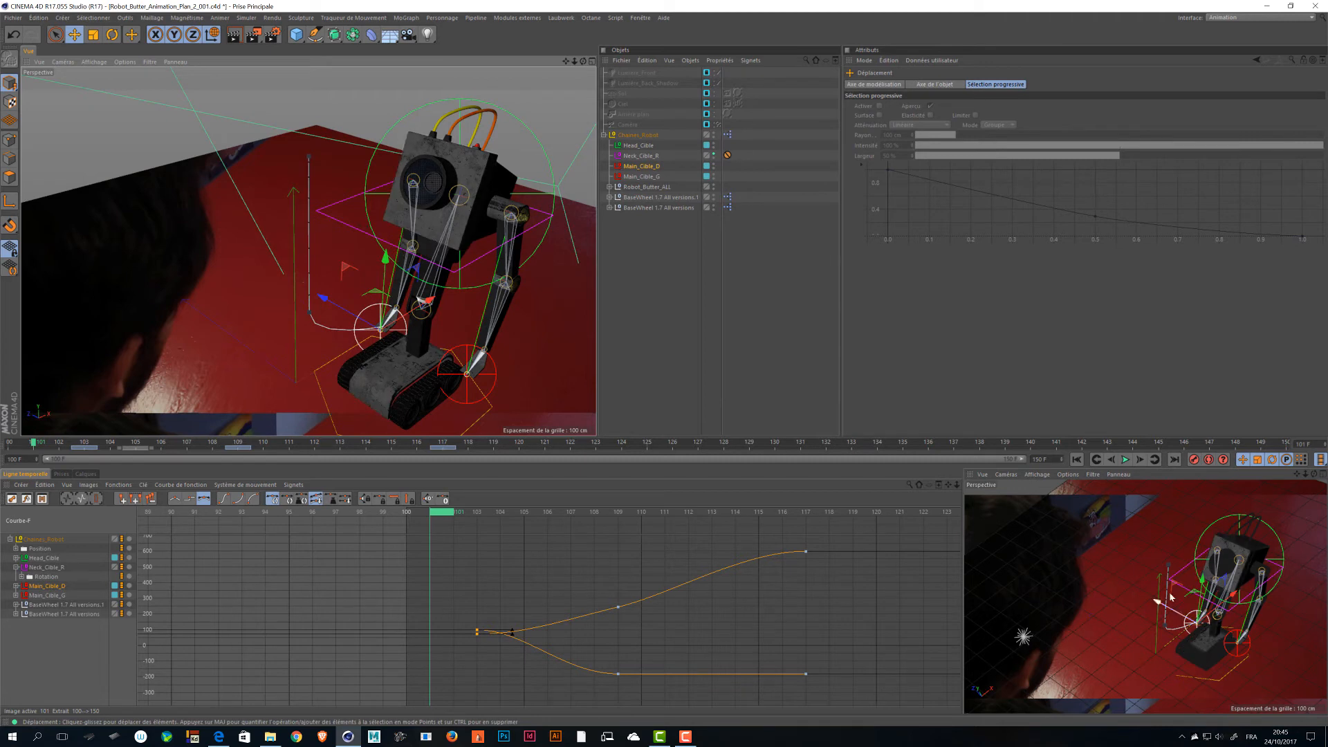
drag(1195, 593, 1188, 596)
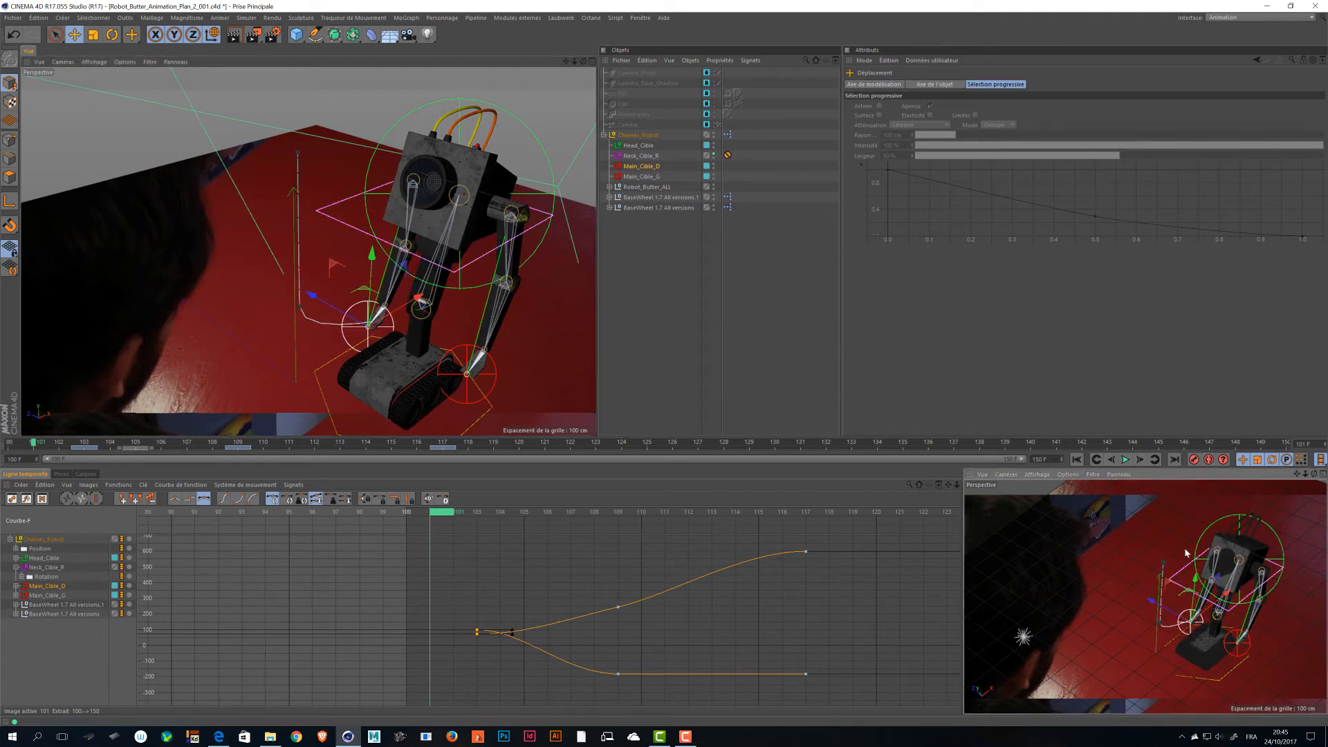
click(1194, 459)
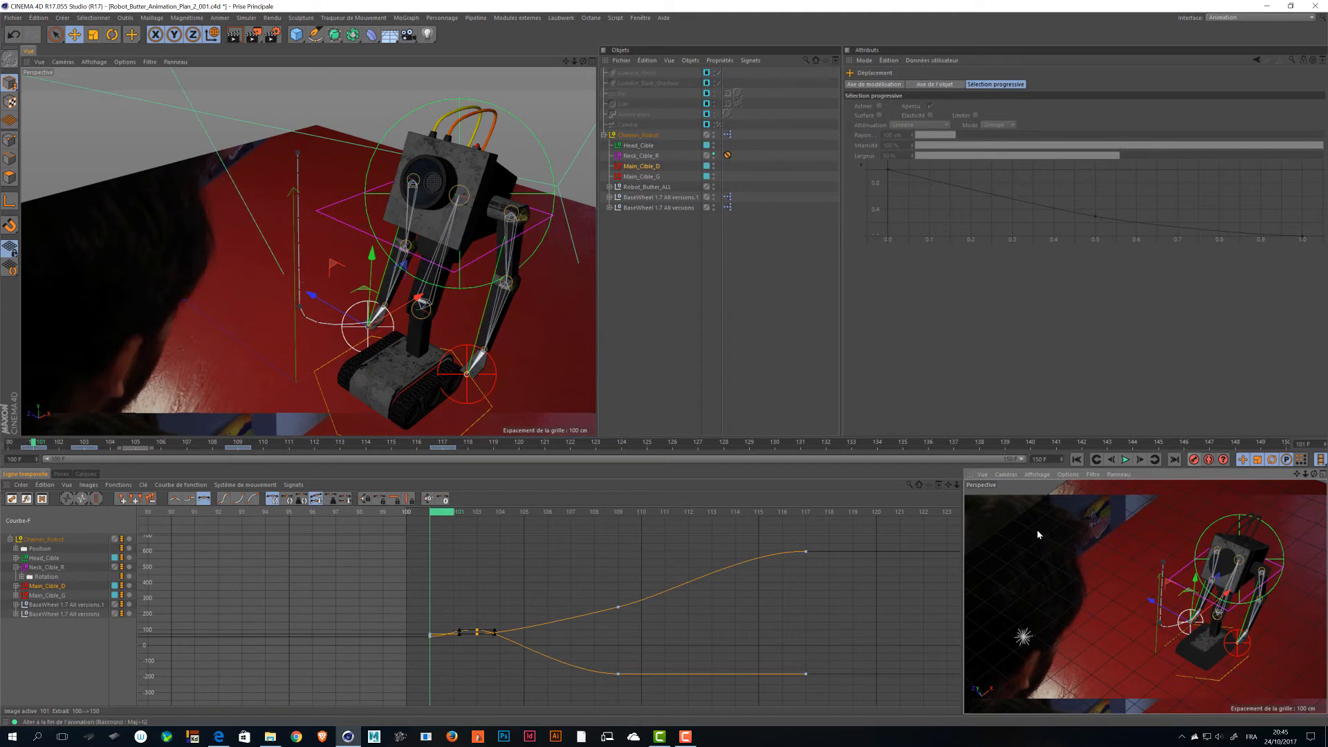
Delete the new scale and rotation tracks of Main_Cible_D and display its position curves.
click(42, 577)
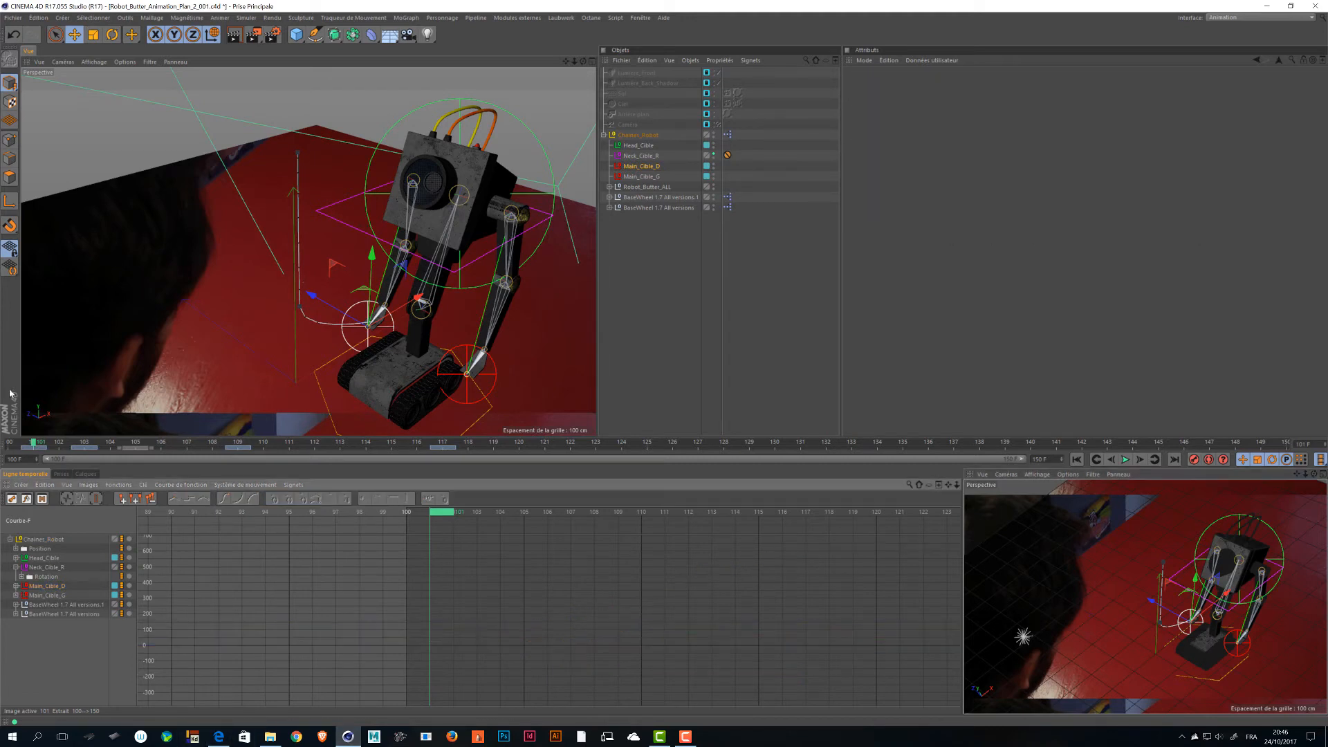
click(16, 585)
click(43, 604)
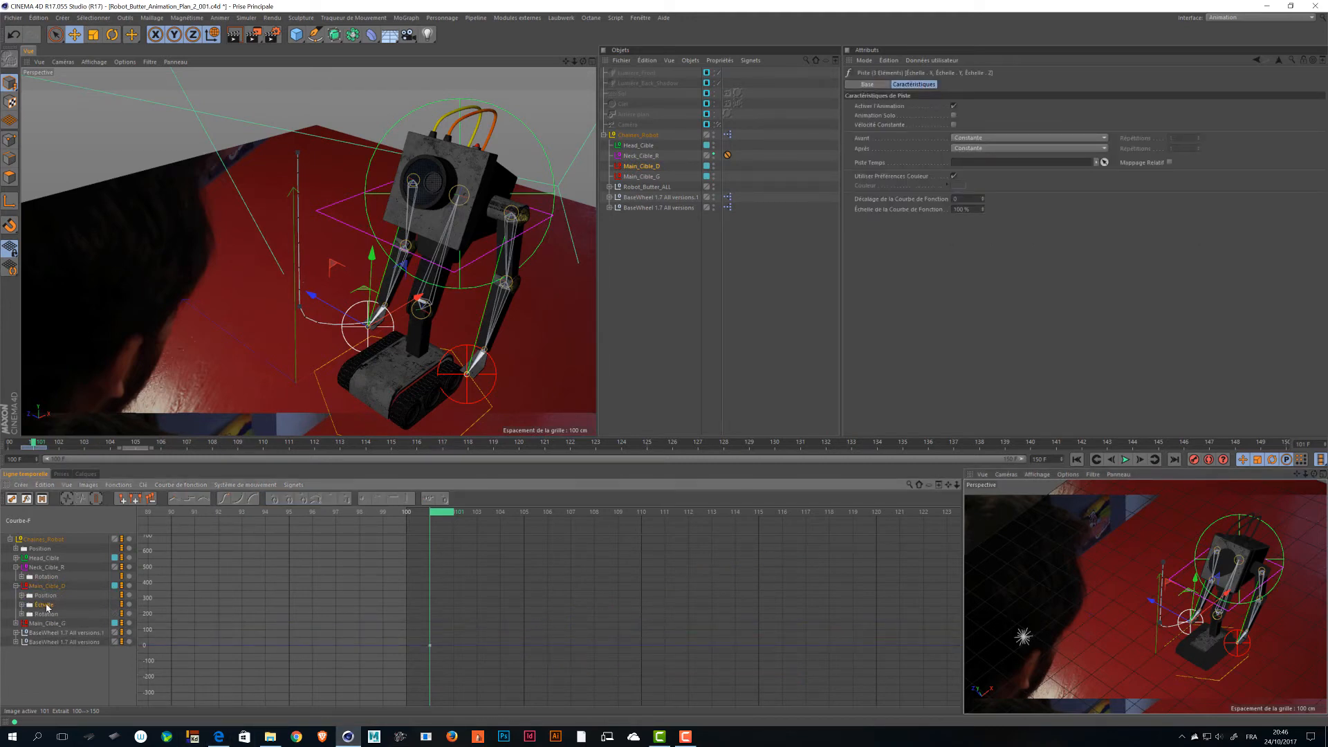
click(44, 596)
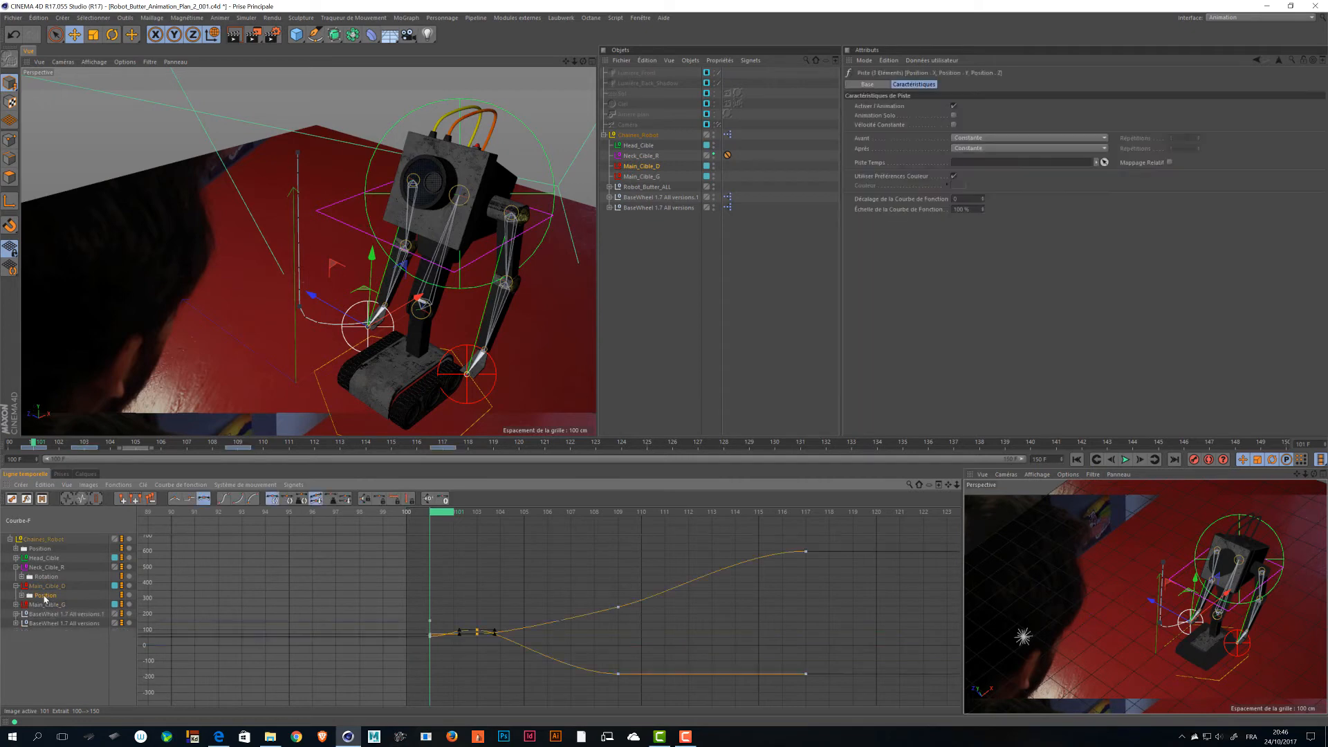
Delete the Position Z track of Main_Cible_D, keeping its X and Y tracks, and save the project.
click(22, 596)
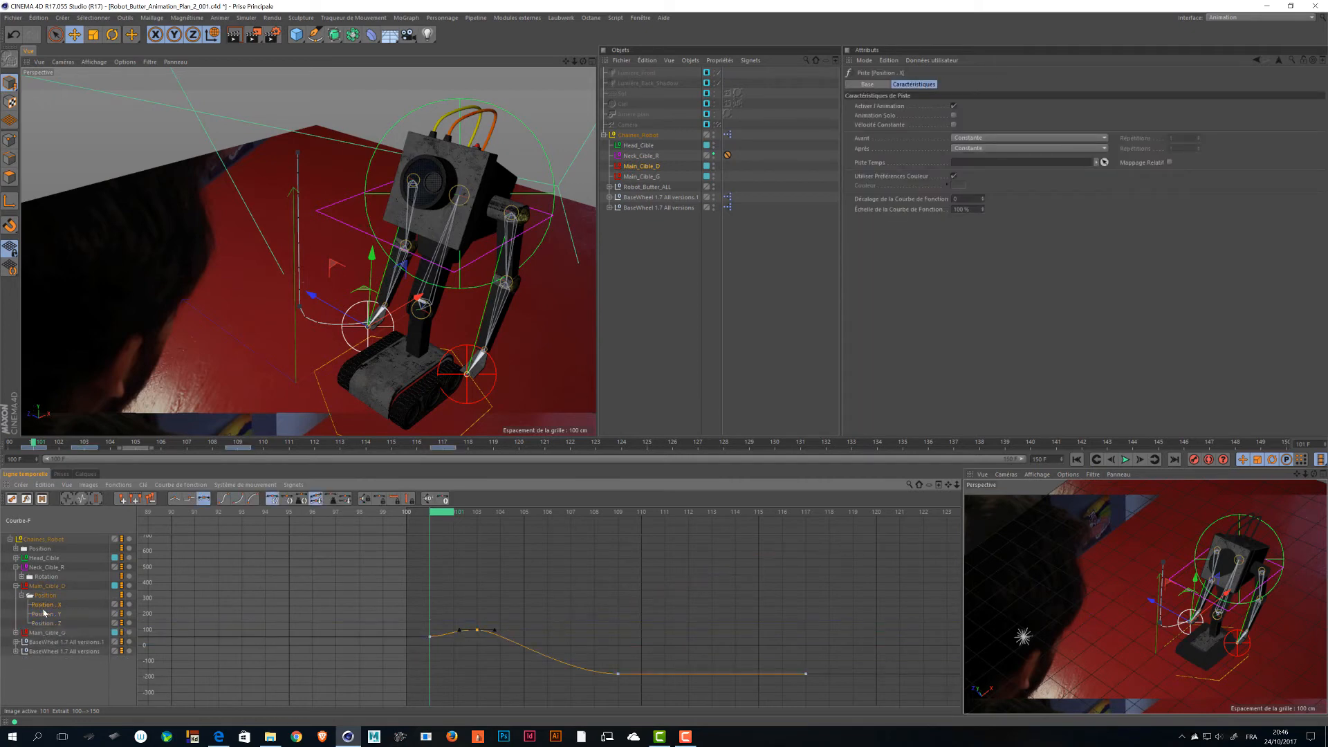
click(46, 613)
click(46, 622)
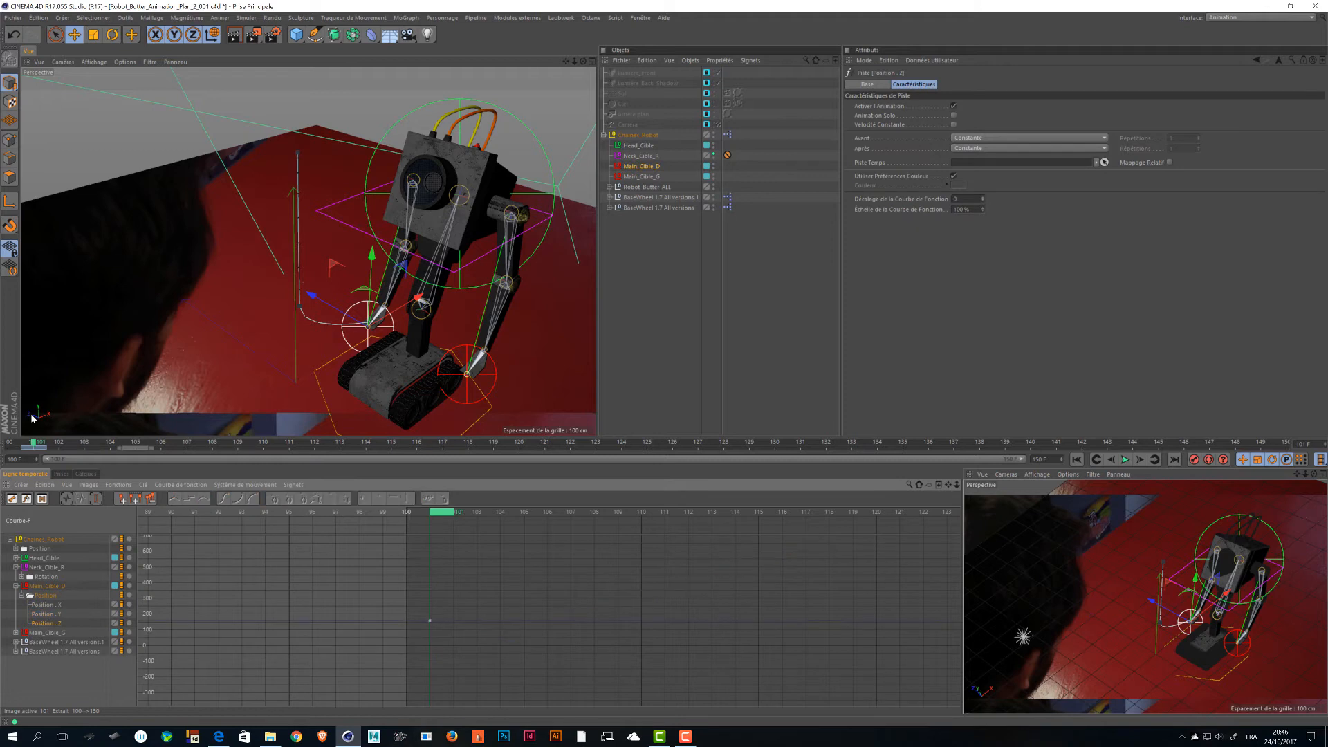
drag(634, 631, 397, 667)
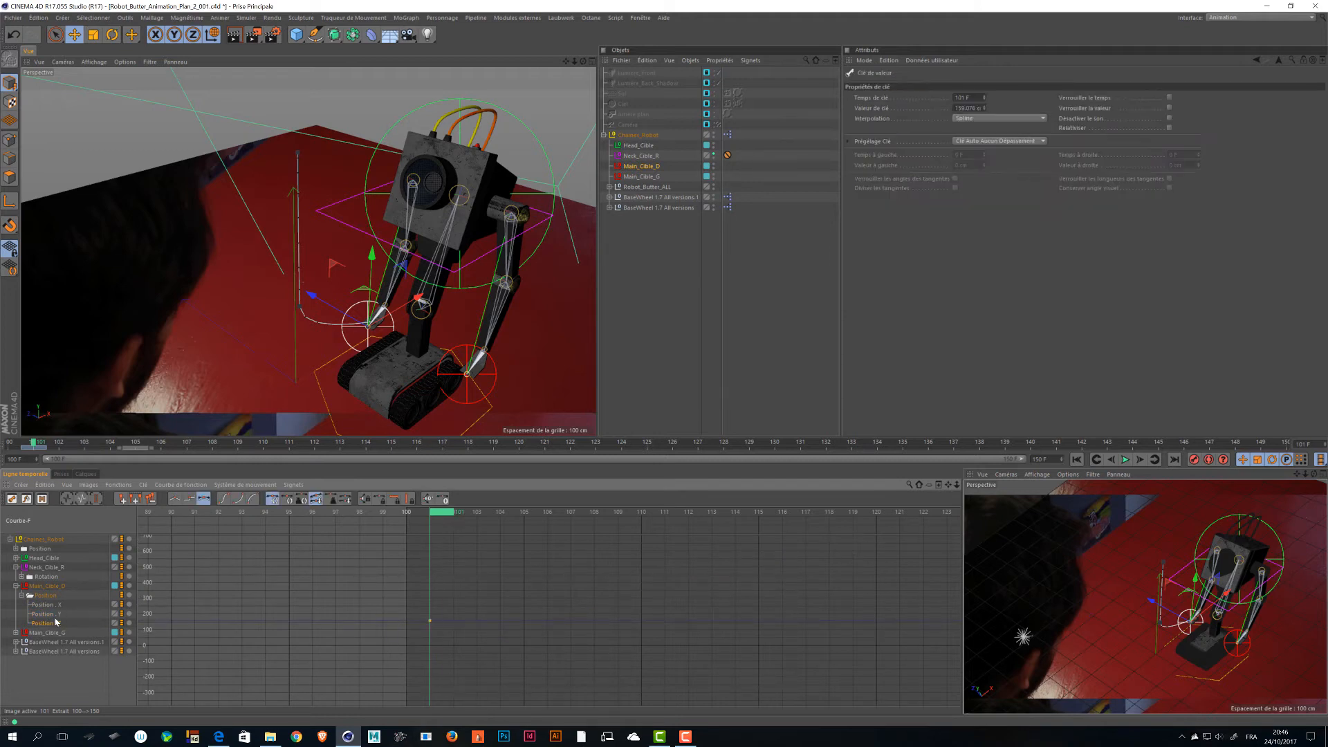
click(56, 623)
key(Delete)
key(ctrl+s)
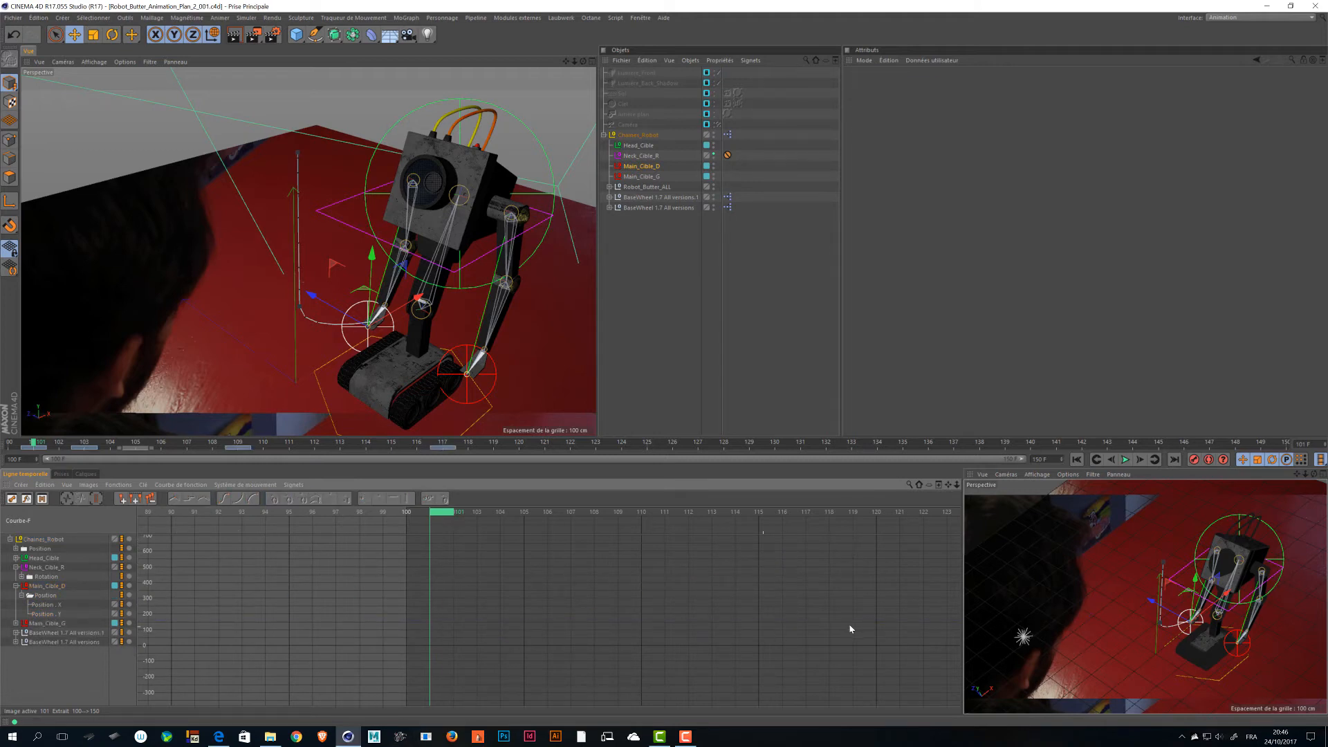
Play the animation and examine the robot's motion in the full-screen camera view and along the timeline.
key(F8)
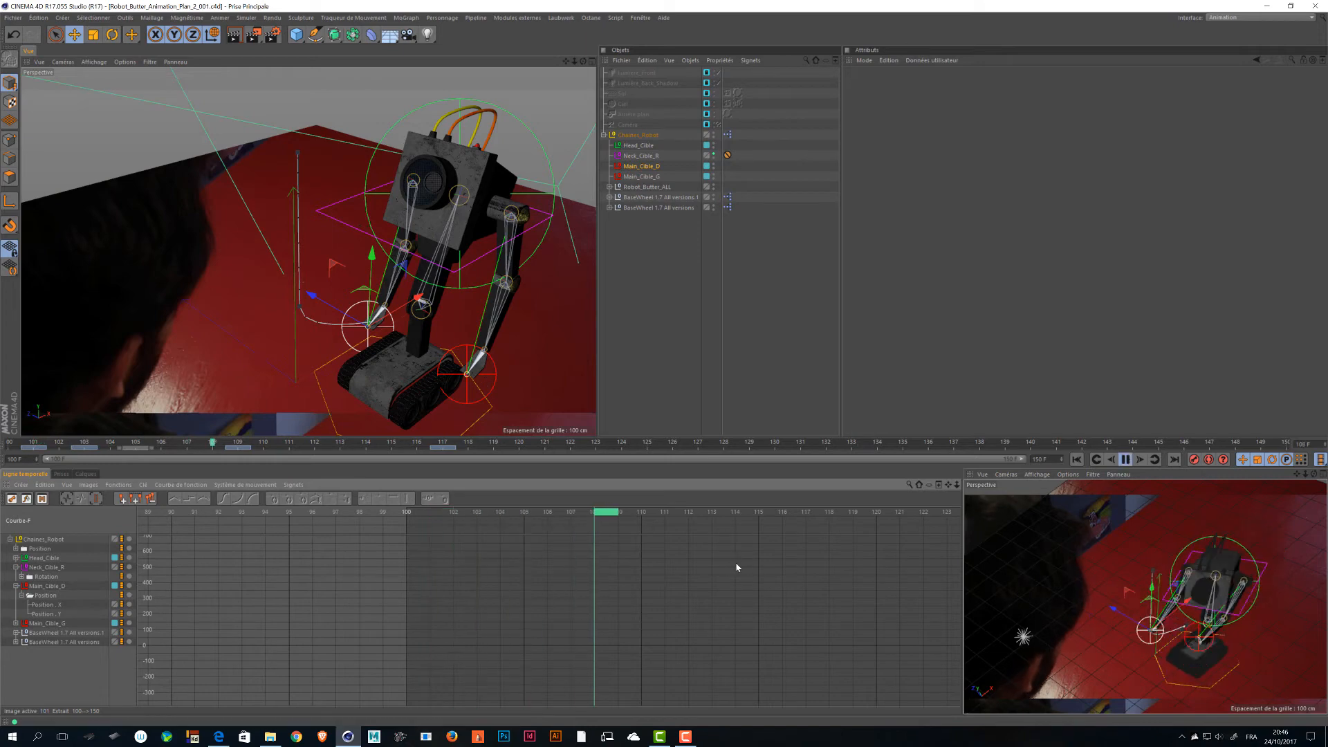
key(ctrl+Tab)
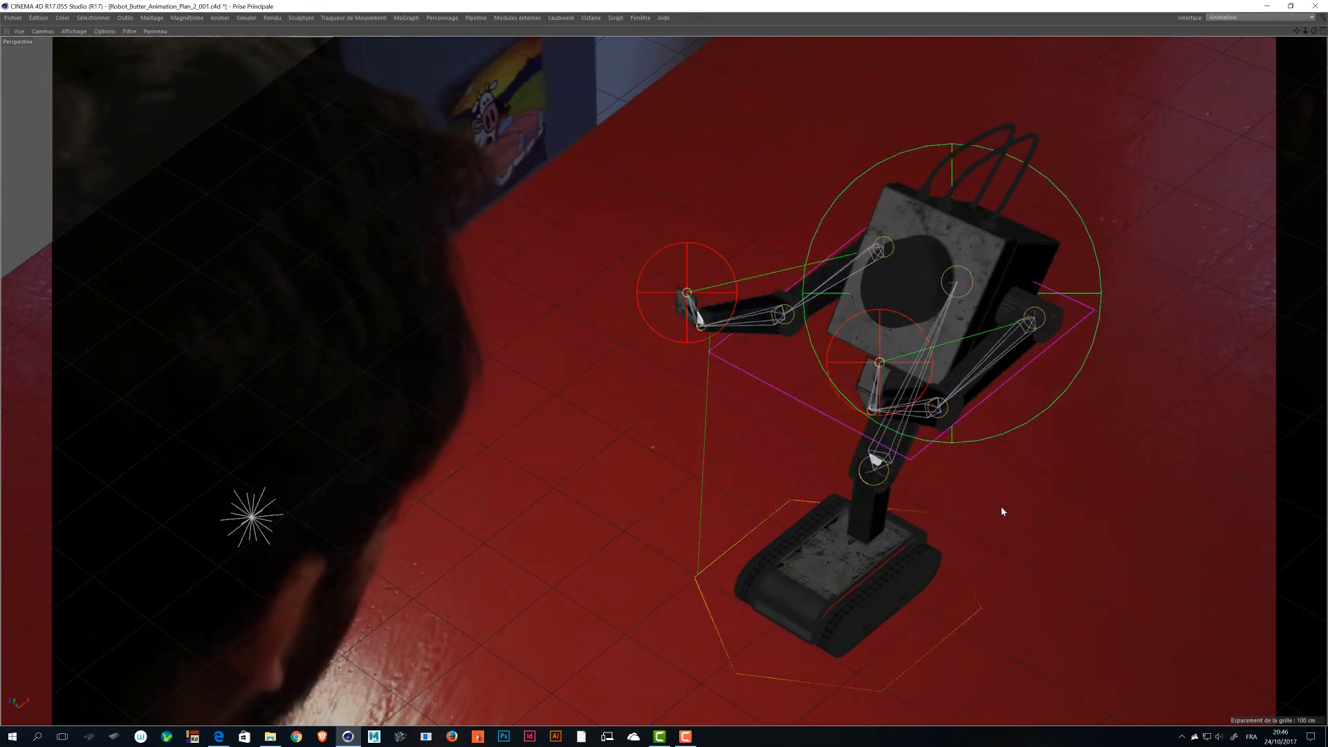
key(ctrl+Tab)
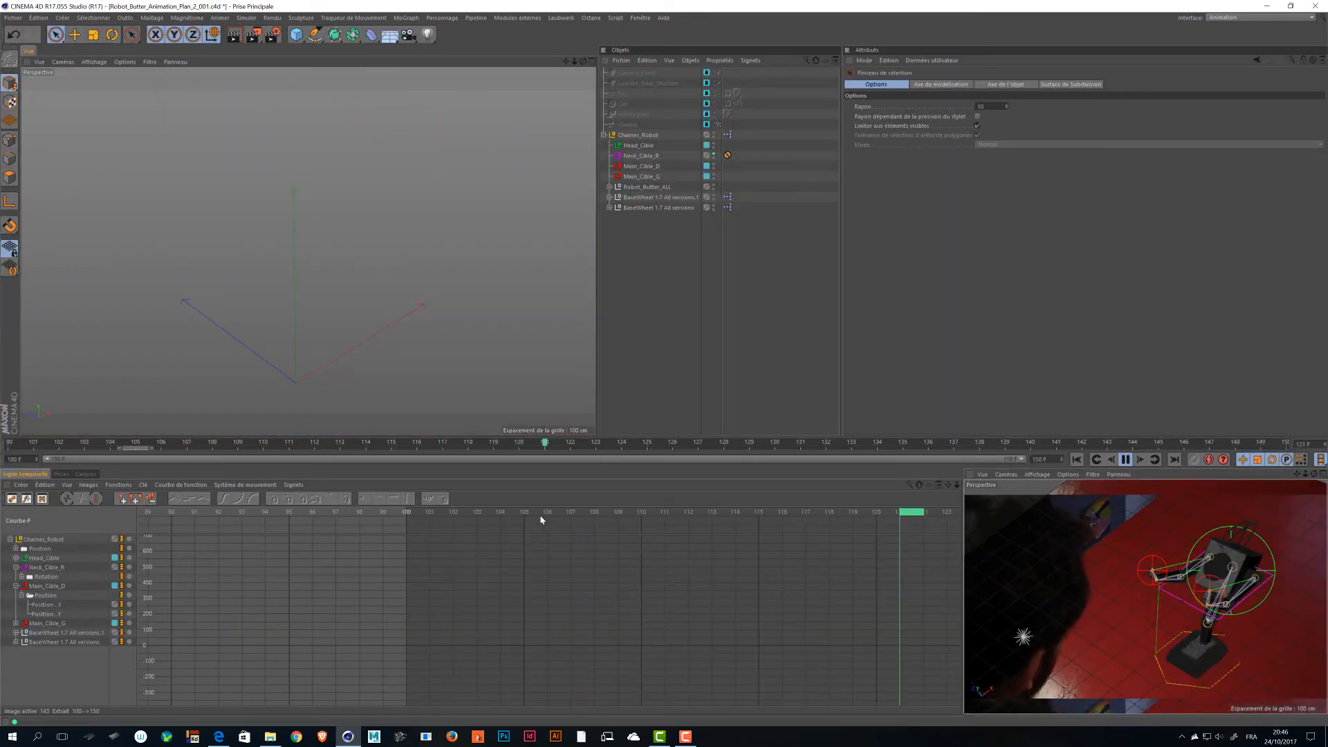
mouse_move(542, 519)
mouse_down()
mouse_move(512, 519)
mouse_move(839, 521)
mouse_move(582, 521)
mouse_move(796, 524)
mouse_move(763, 529)
mouse_up()
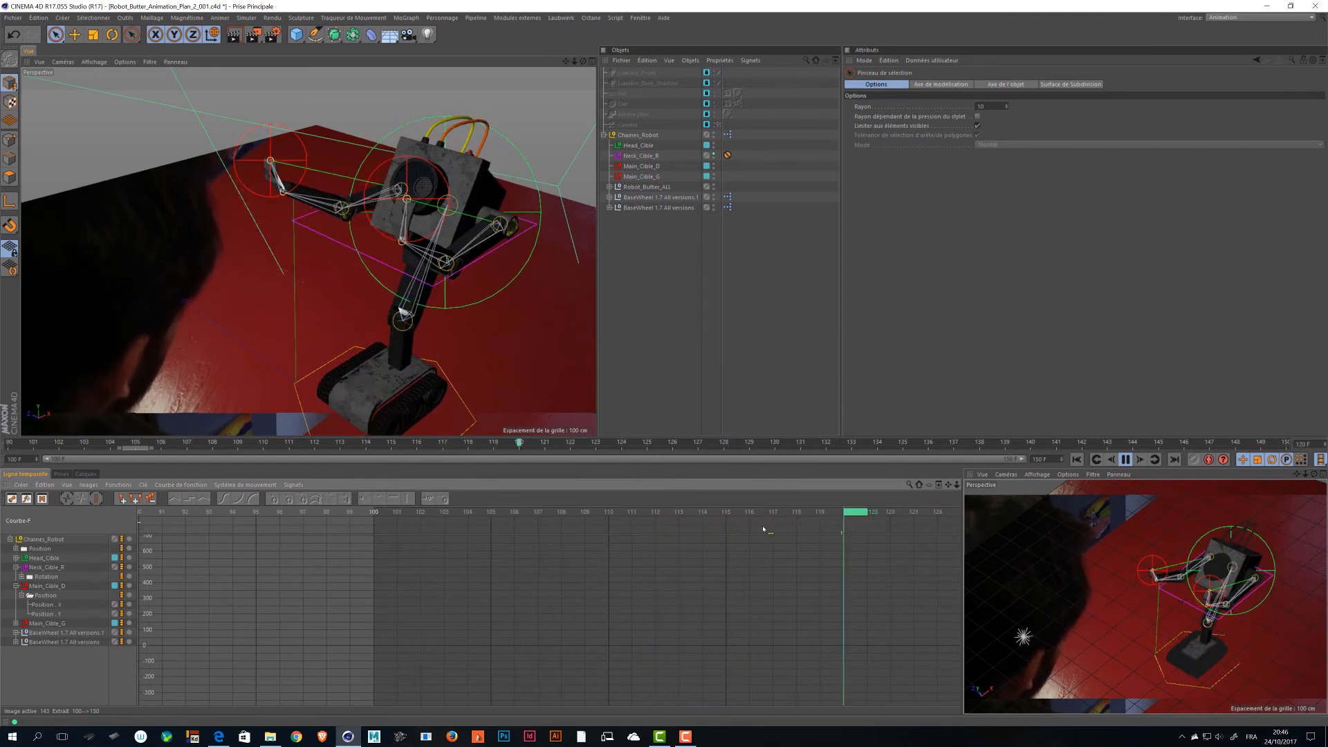
alt+middle_drag(850, 571, 807, 571)
alt+right_drag(807, 571, 925, 580)
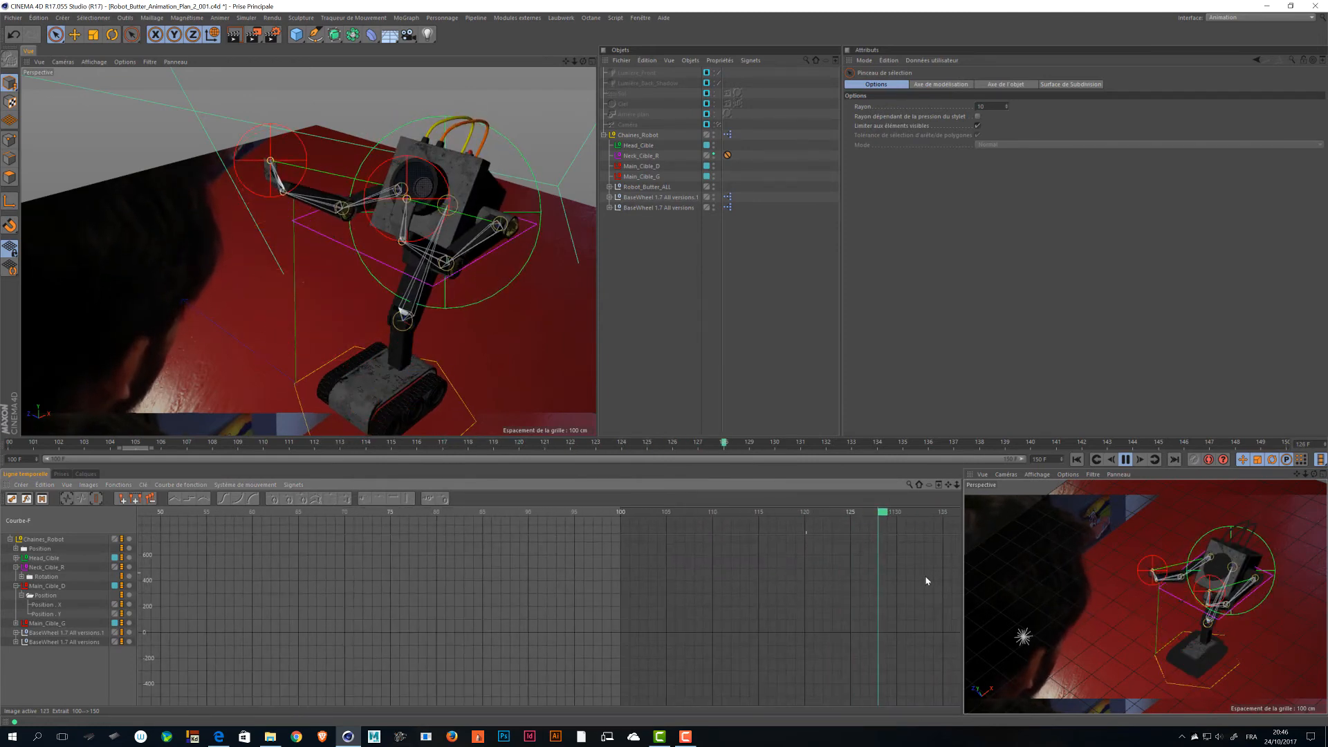
alt+middle_drag(927, 581, 653, 556)
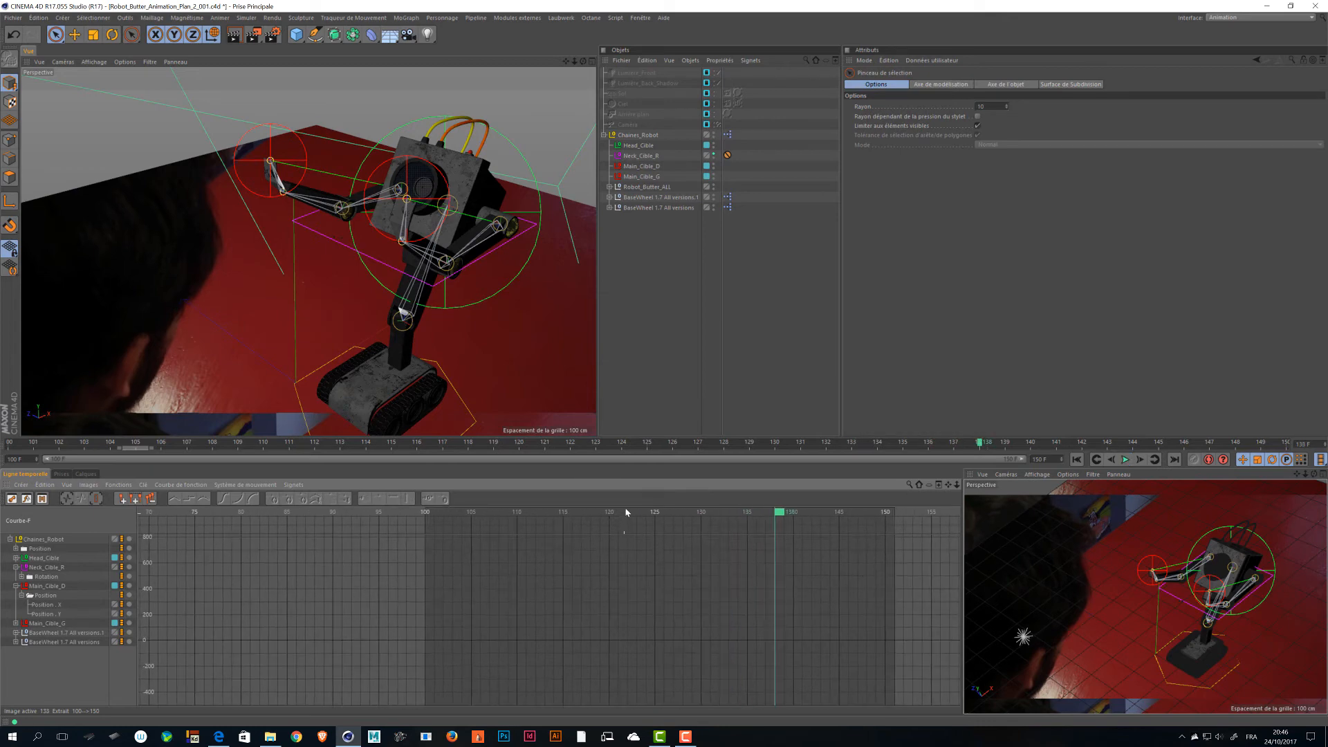
drag(565, 514, 421, 517)
key(F8)
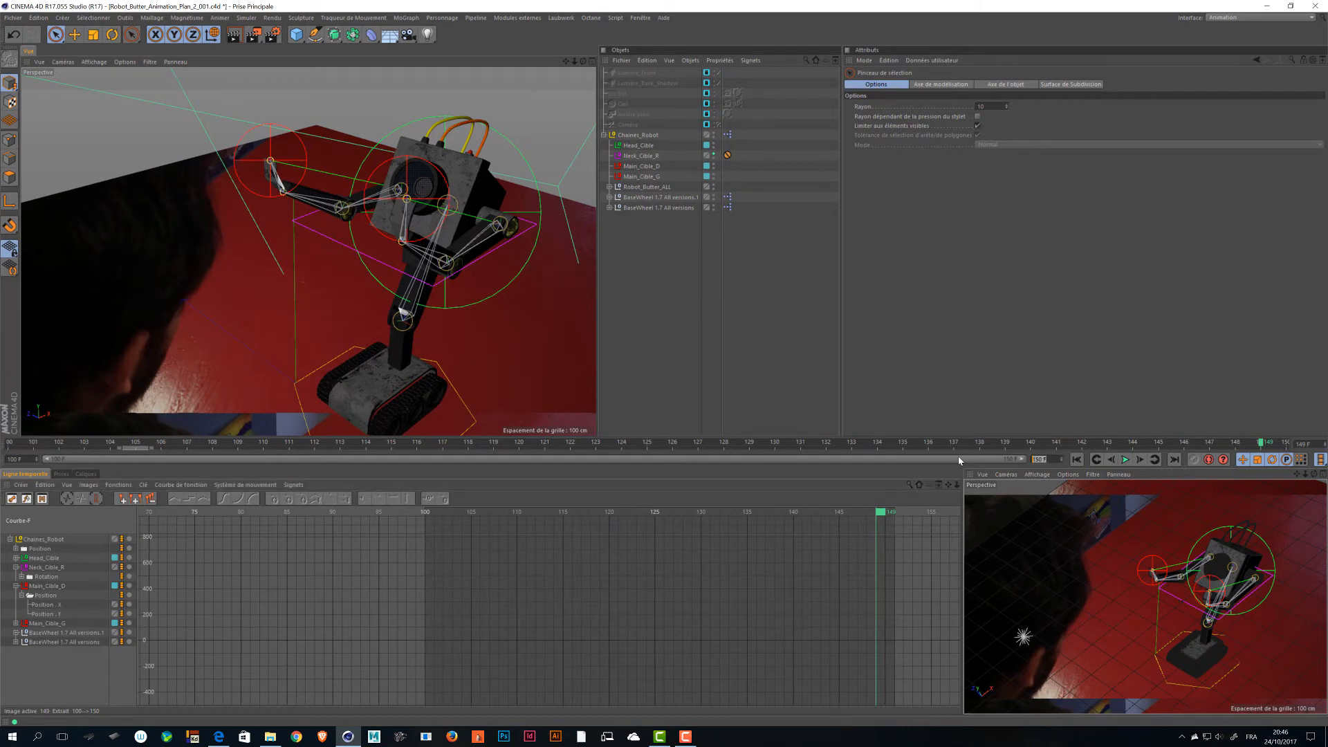
Extend the animation's end frame and preview range to 160, scrub through the added frames and return to frame 122.
text(160)
key(Return)
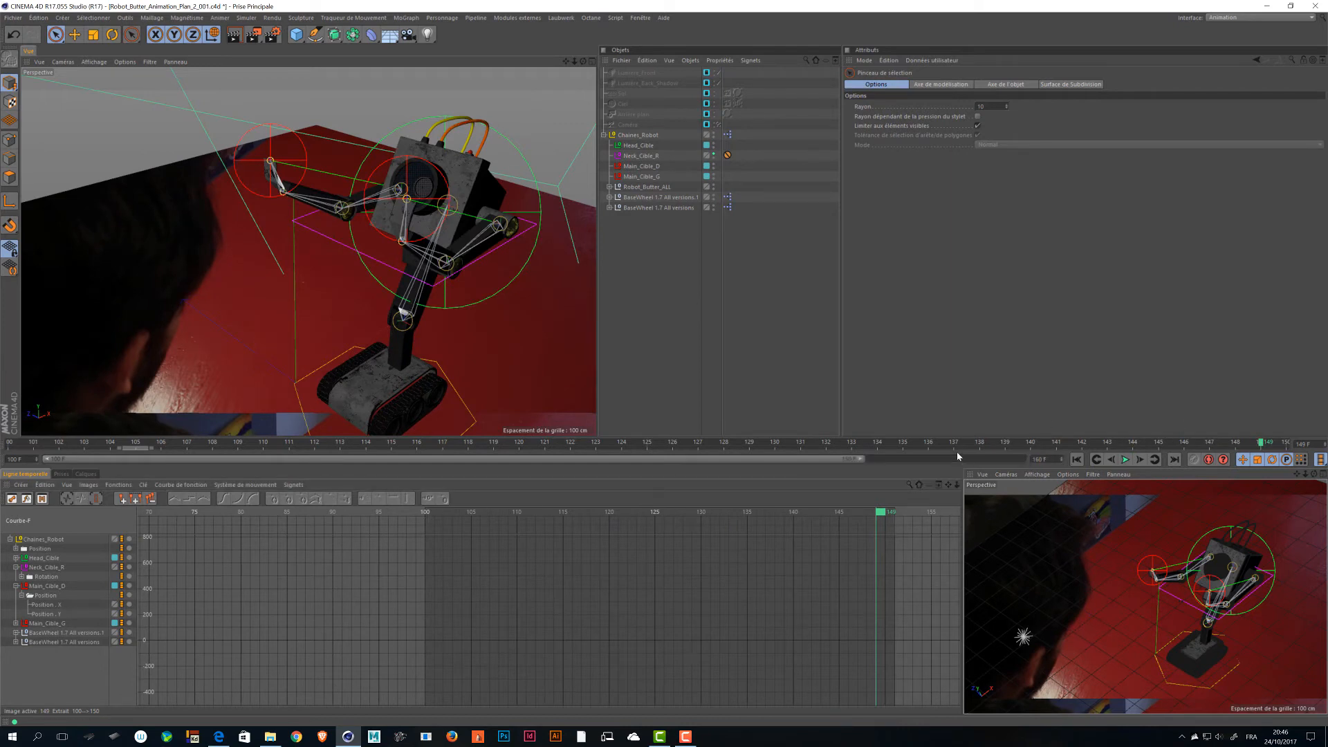
drag(859, 458, 1102, 463)
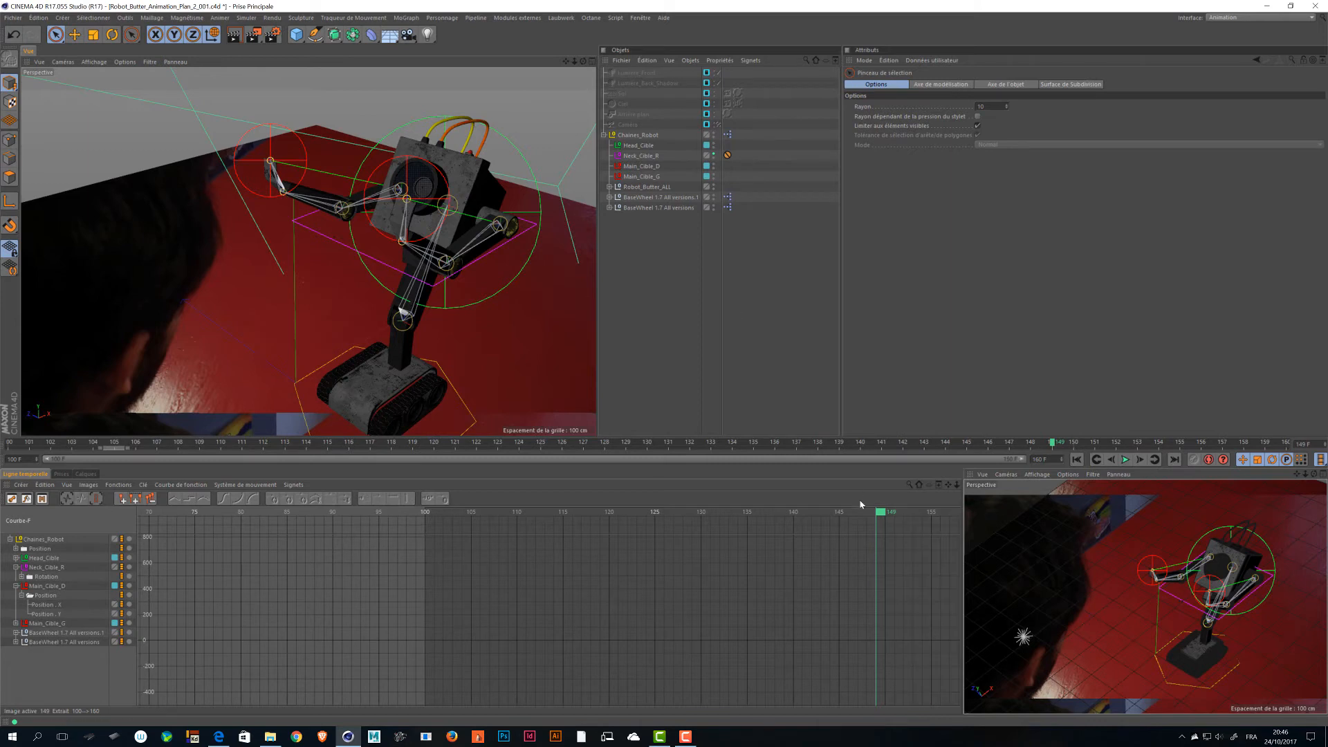
click(889, 512)
key(g)
key(g)
key(g)
alt+middle_drag(852, 556, 705, 557)
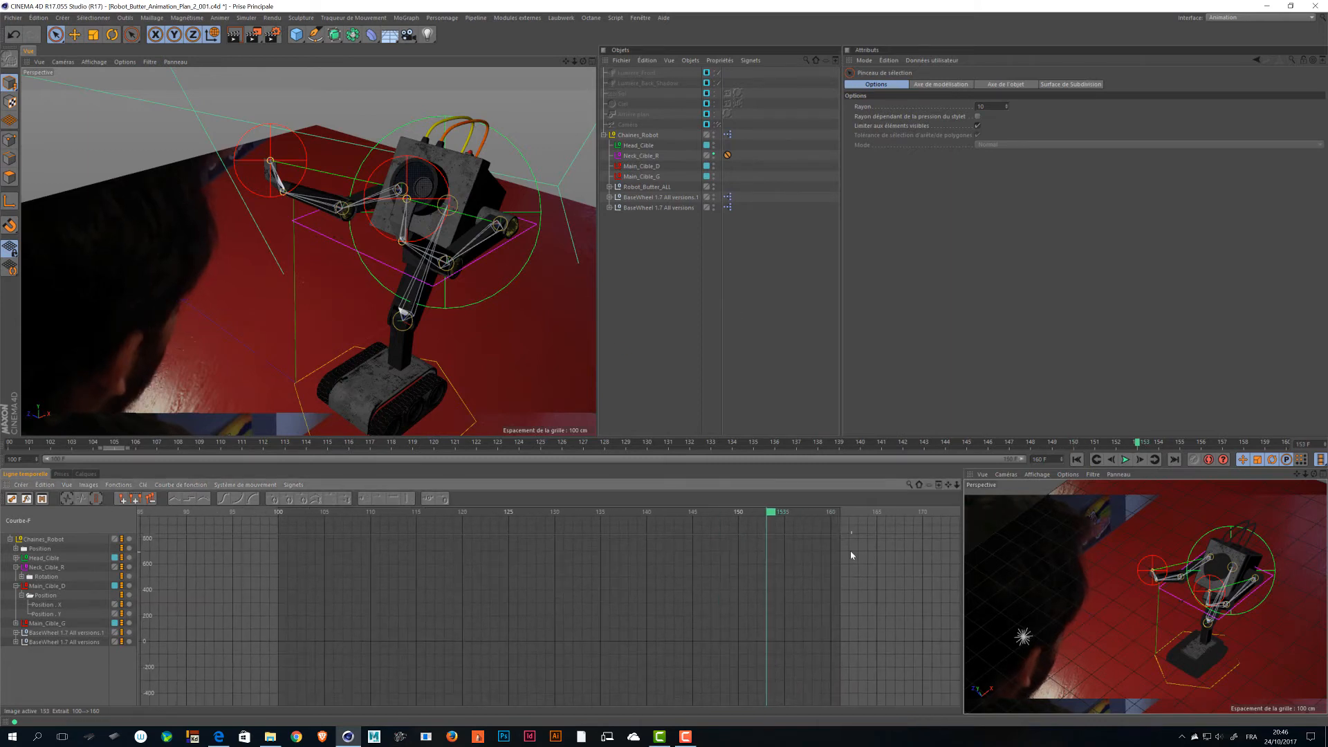
drag(685, 514, 485, 496)
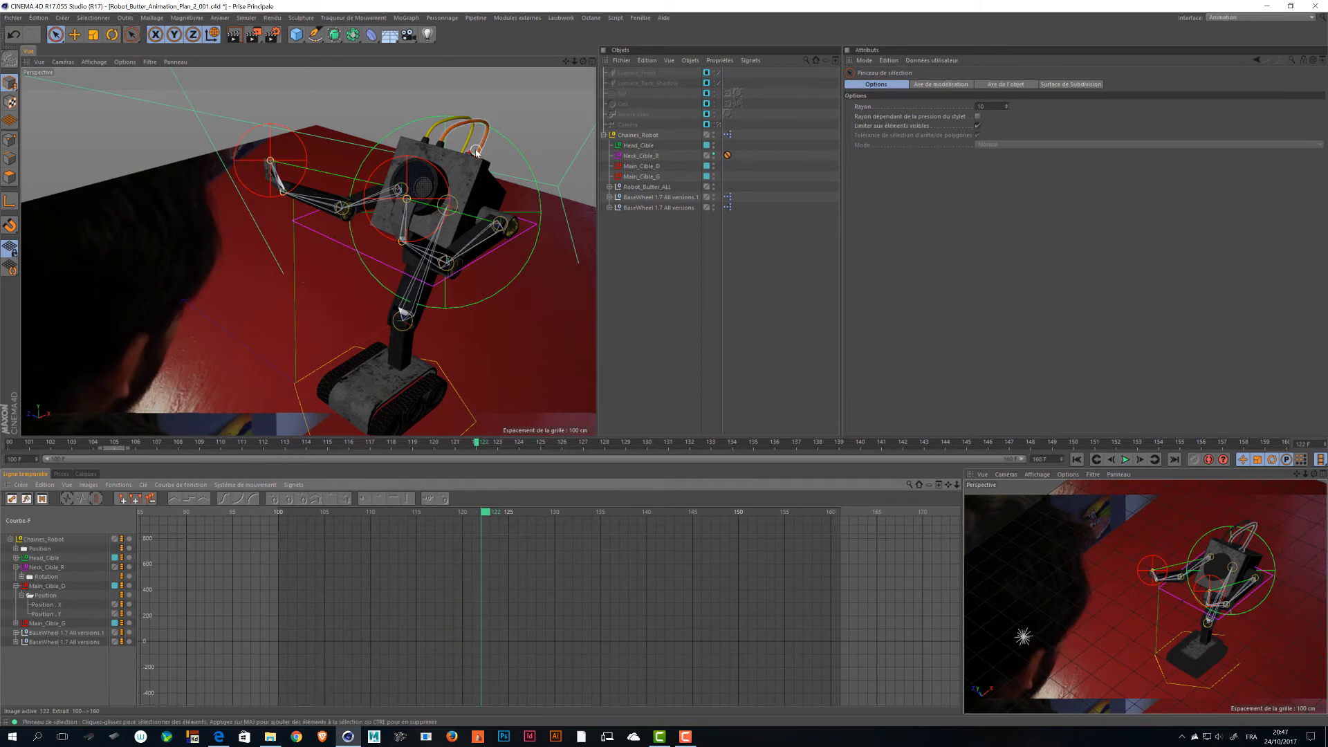
Select the red LED on top of the robot's head and expand the Robot_Butter_ALL hierarchy to its Led and Sup_Led objects.
click(476, 151)
scroll(451, 185, up, 10)
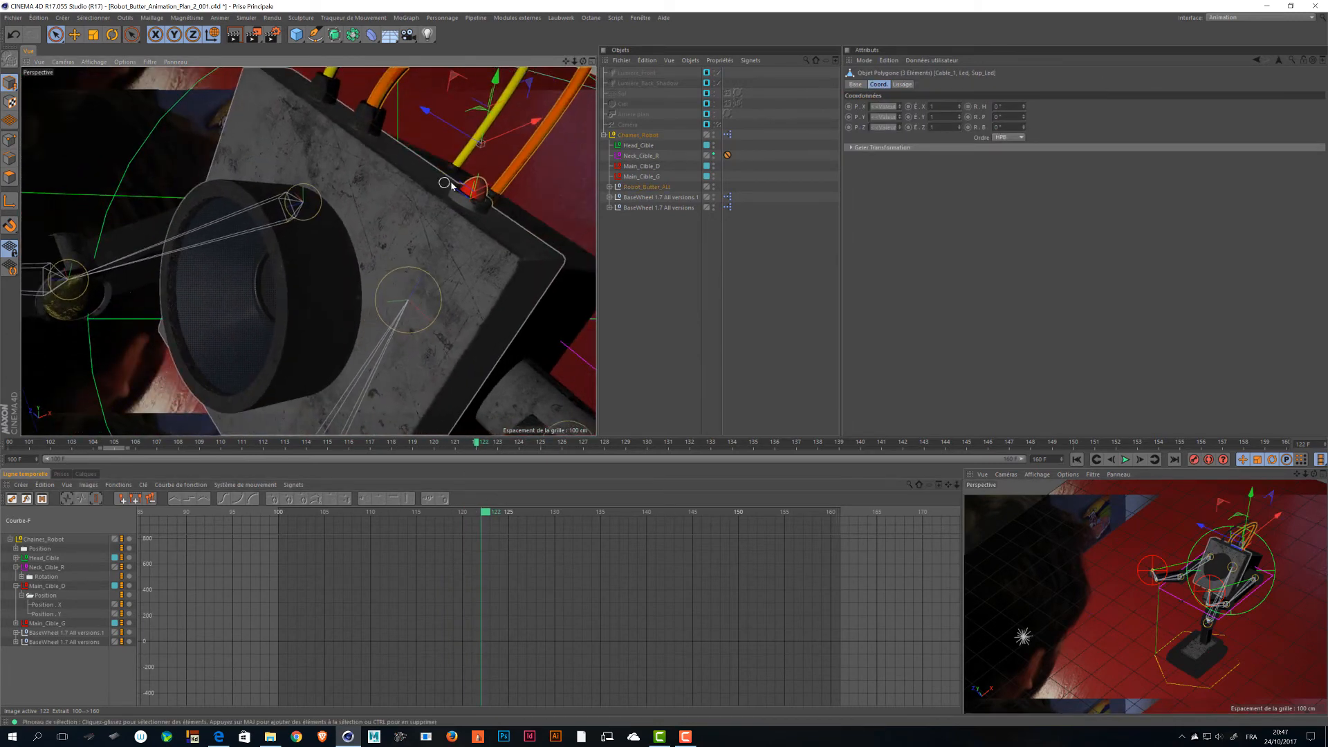
click(481, 184)
alt+drag(311, 130, 331, 123)
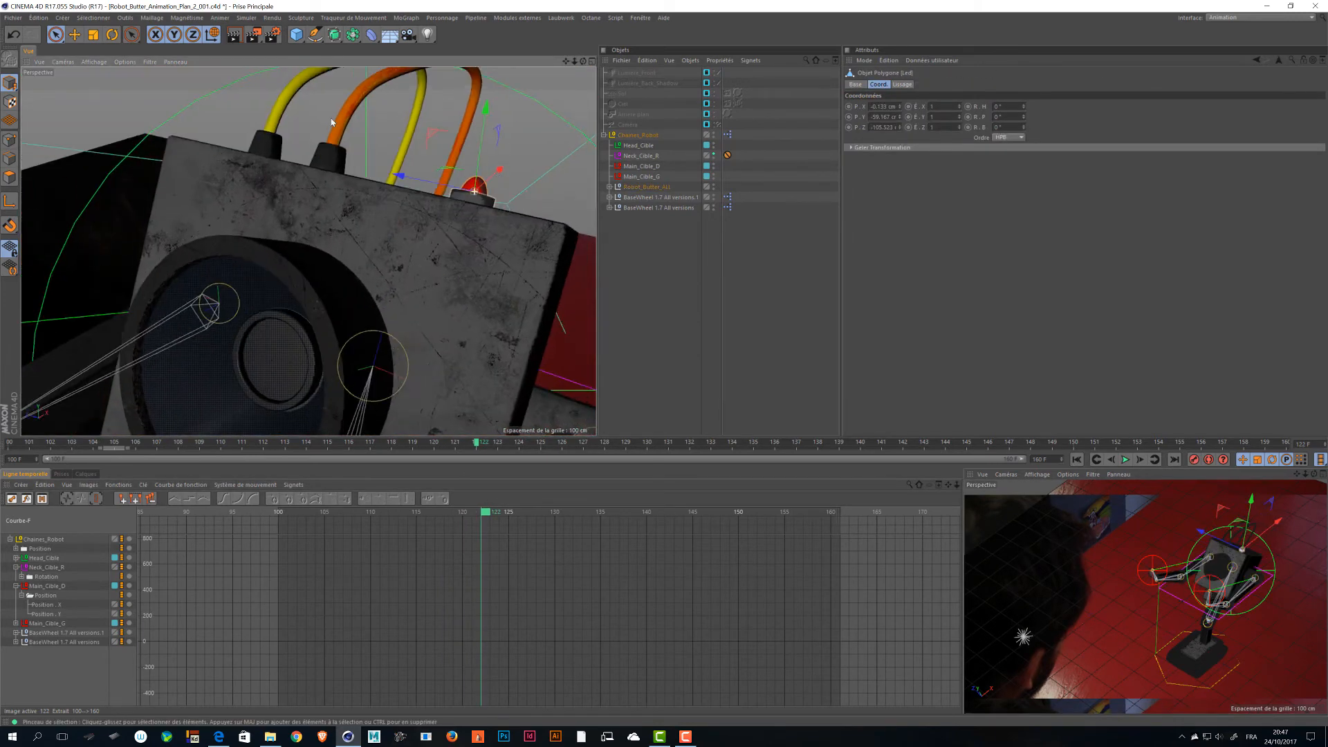
scroll(497, 177, up, 3)
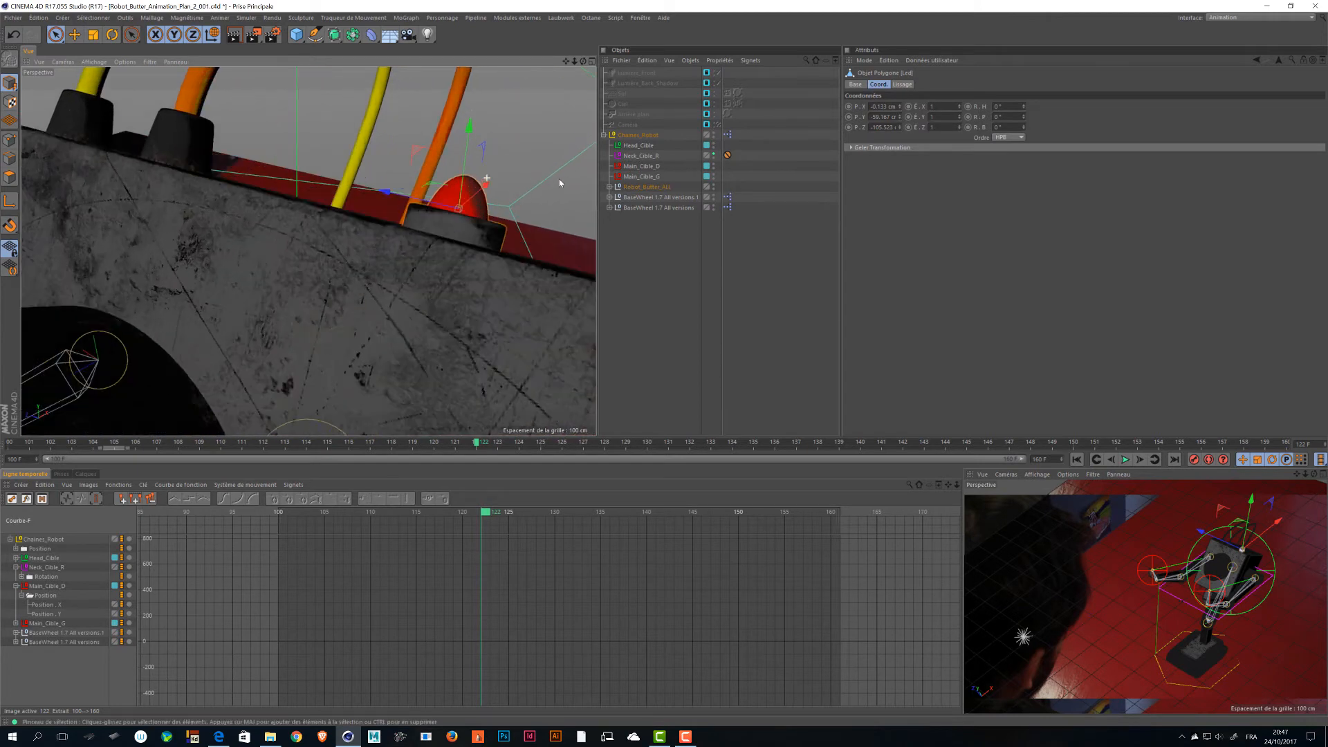
alt+drag(561, 183, 415, 139)
scroll(457, 200, up, 3)
click(610, 187)
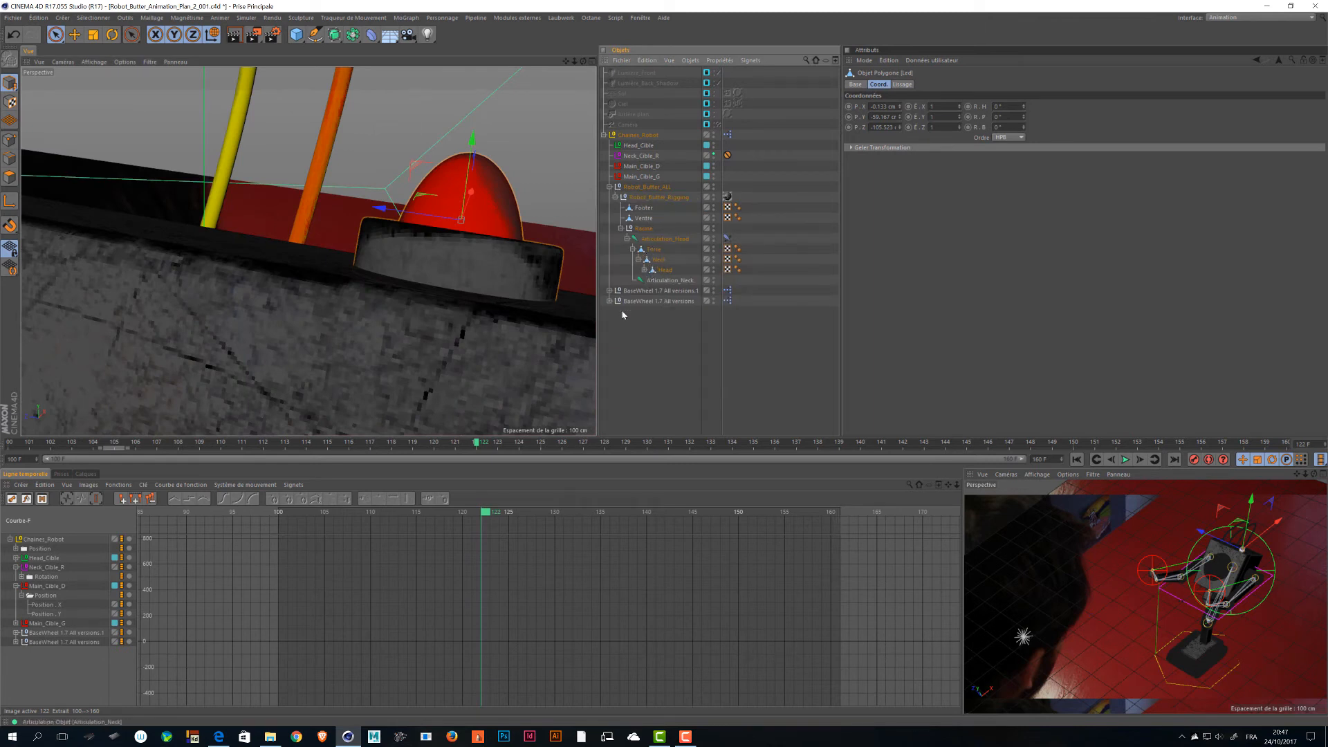
click(644, 269)
scroll(664, 290, down, 5)
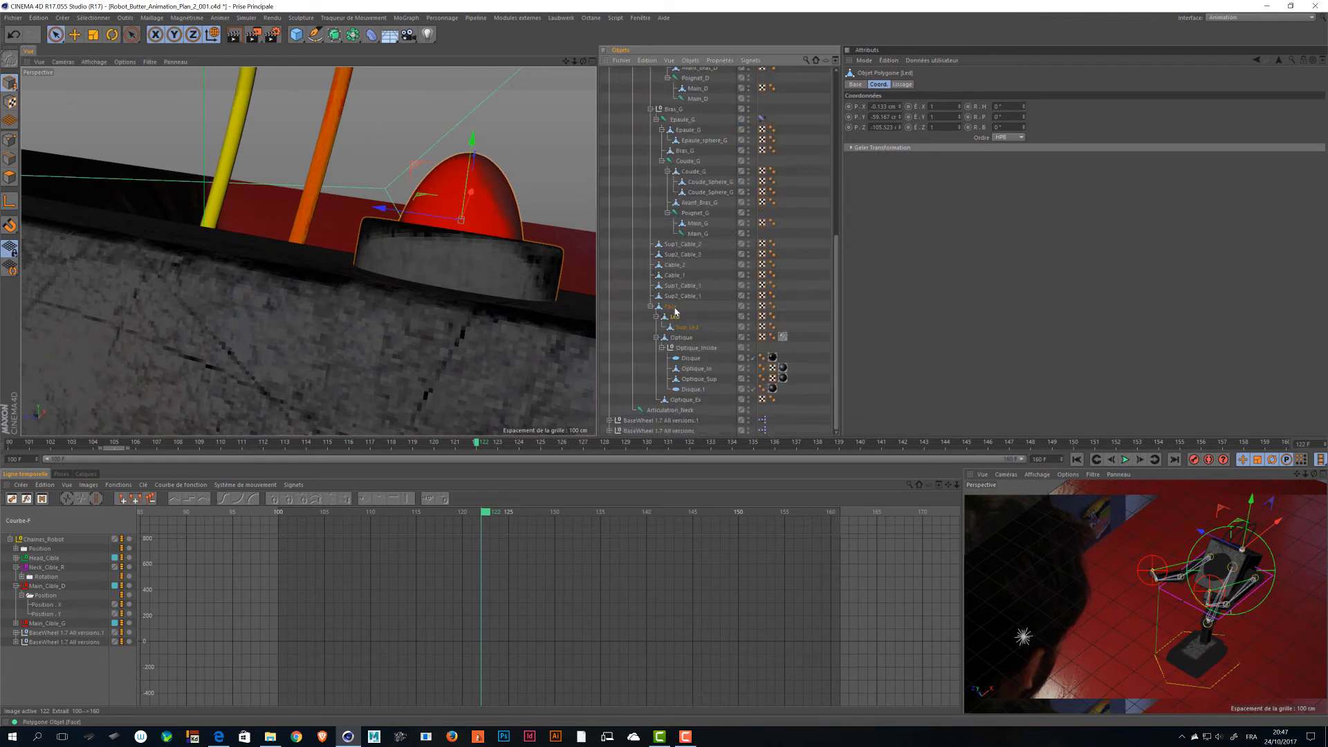
Try to move the Sup_Led base independently of the red LED and undo the move.
click(686, 326)
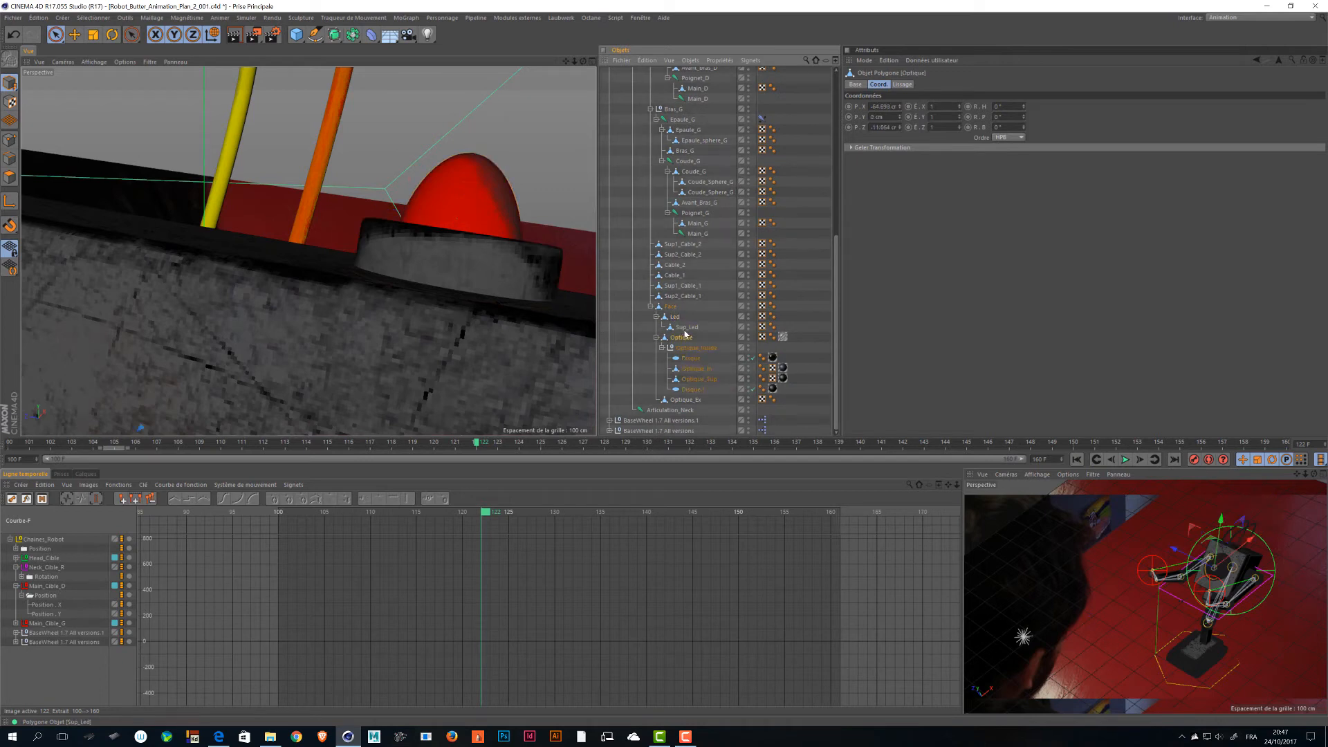
alt+drag(477, 207, 522, 73)
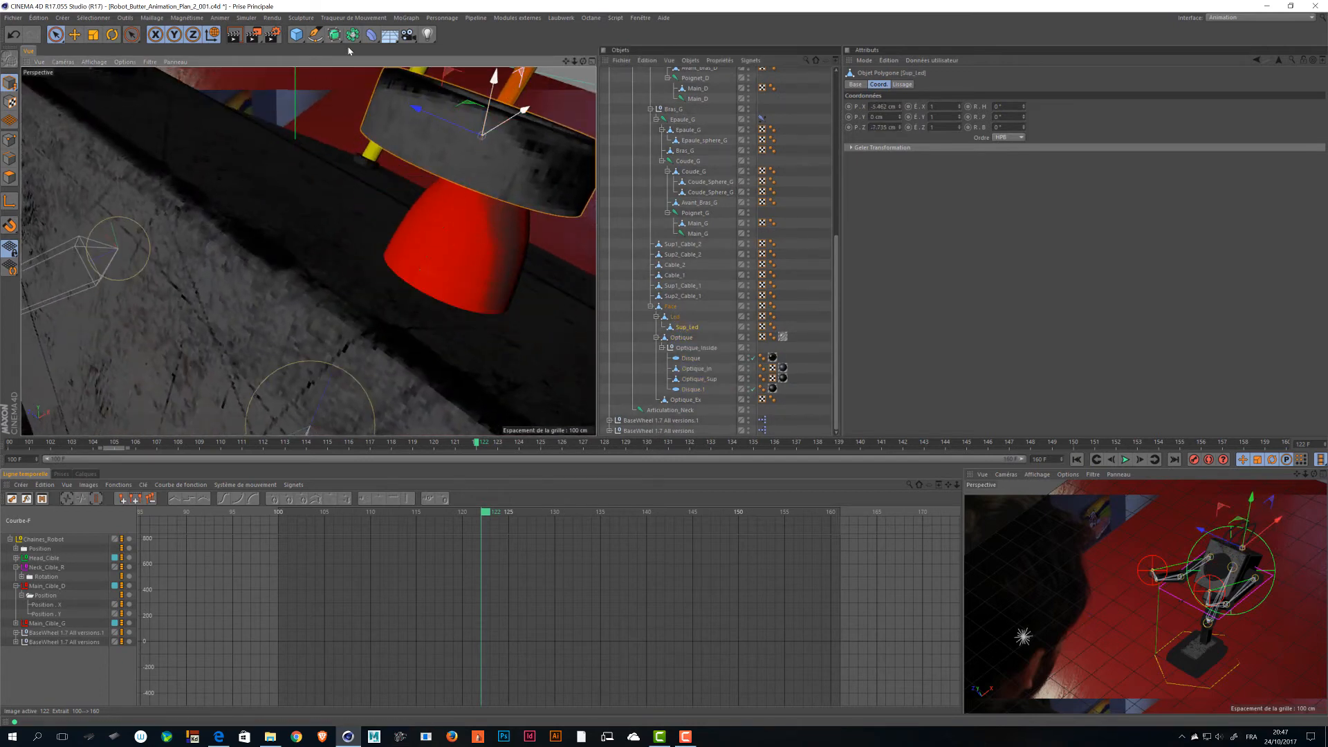
key(ctrl+z)
Reverse the LED hierarchy under the head's Face object so that Led is a child of Sup_Led.
click(451, 214)
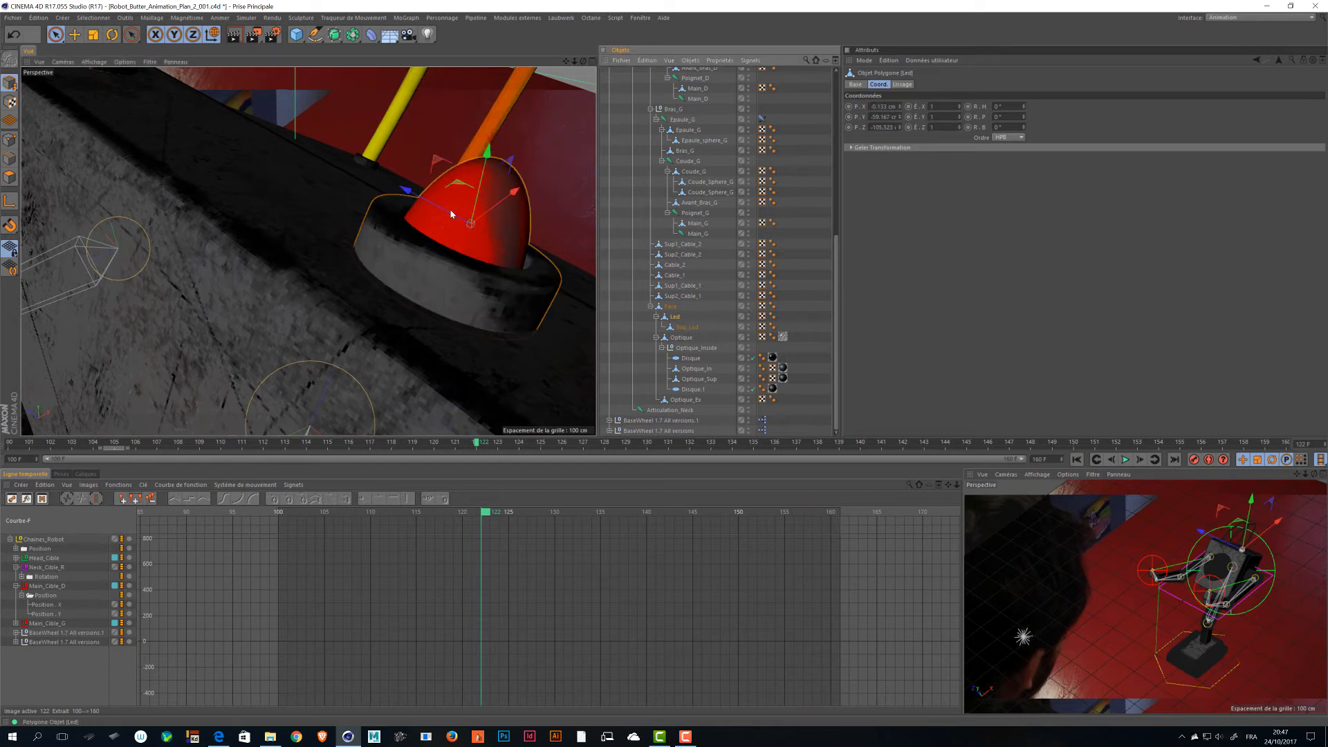
alt+drag(451, 215, 442, 237)
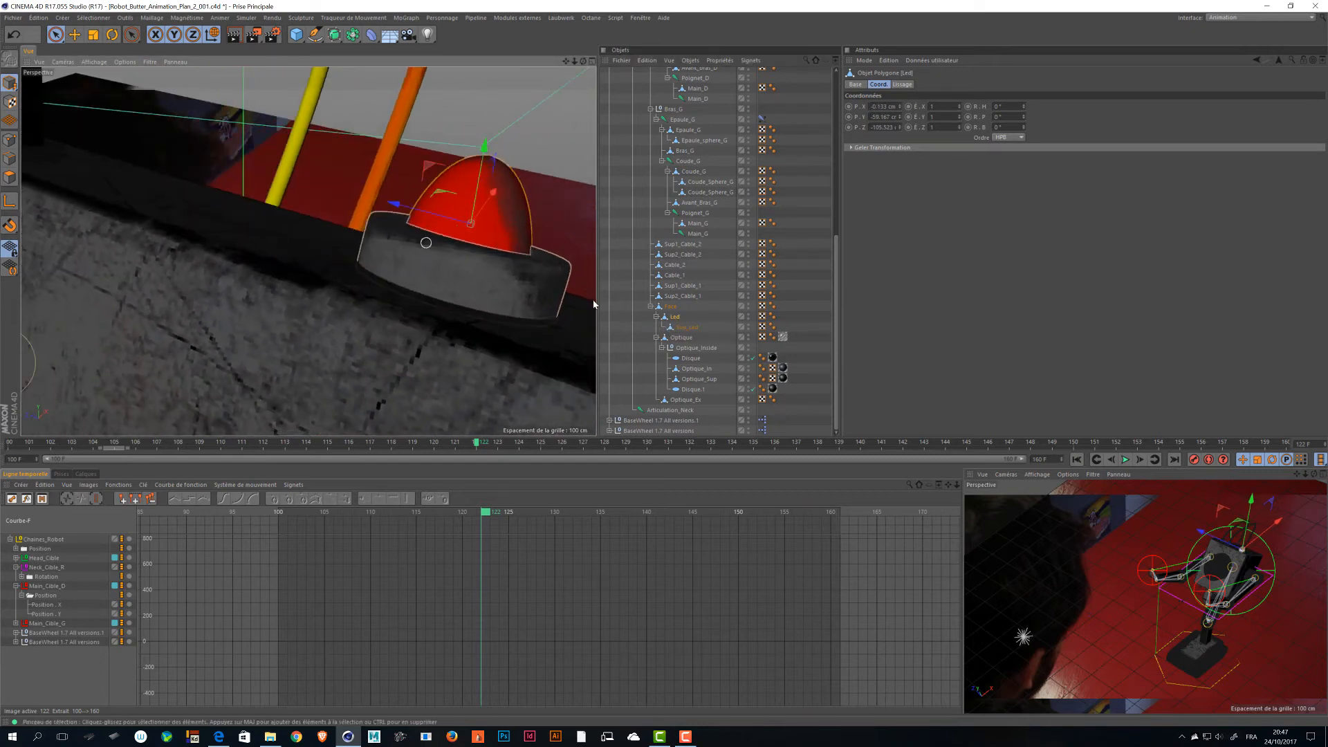
click(677, 328)
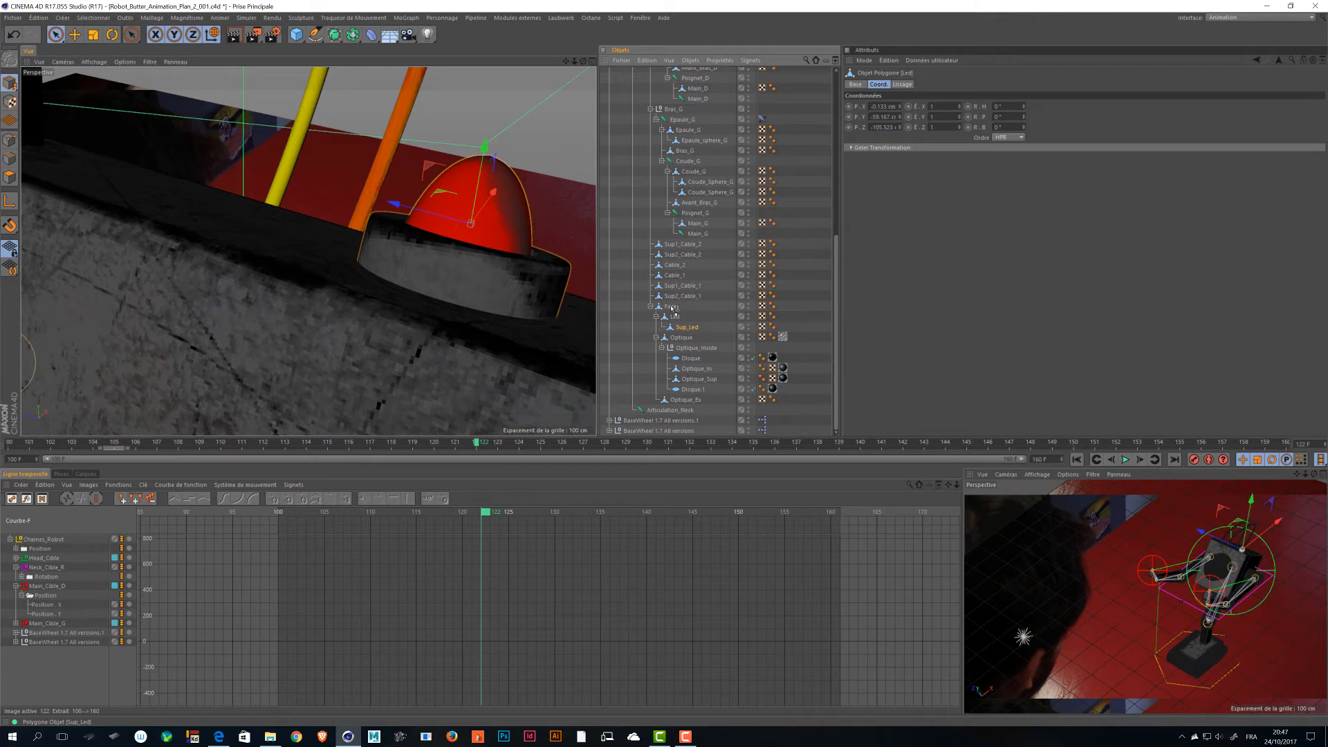
drag(672, 309, 680, 319)
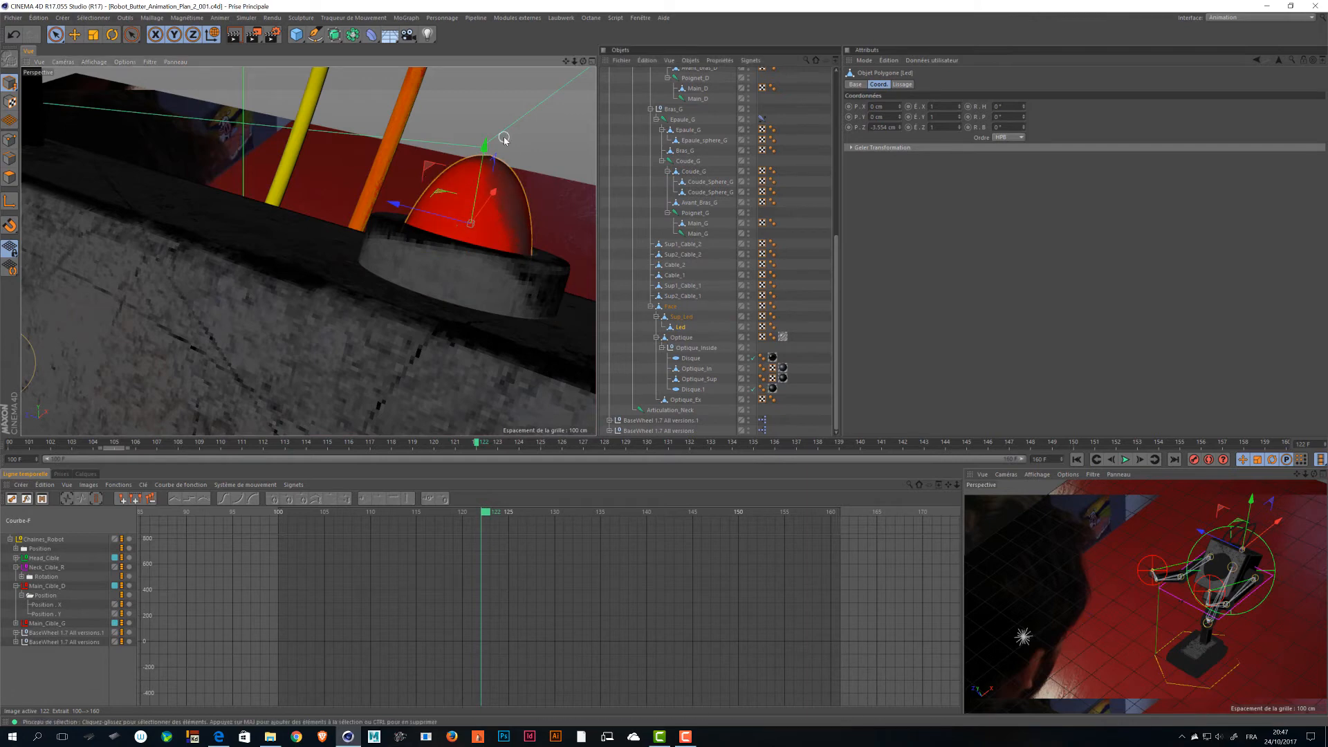
Switch to the project Robot_Butter_Animation_Plan_01_001.c4d and expand its Robot_Butter_ALL hierarchy down to the Led and Sup_Led objects.
key(v)
mouse_move(505, 159)
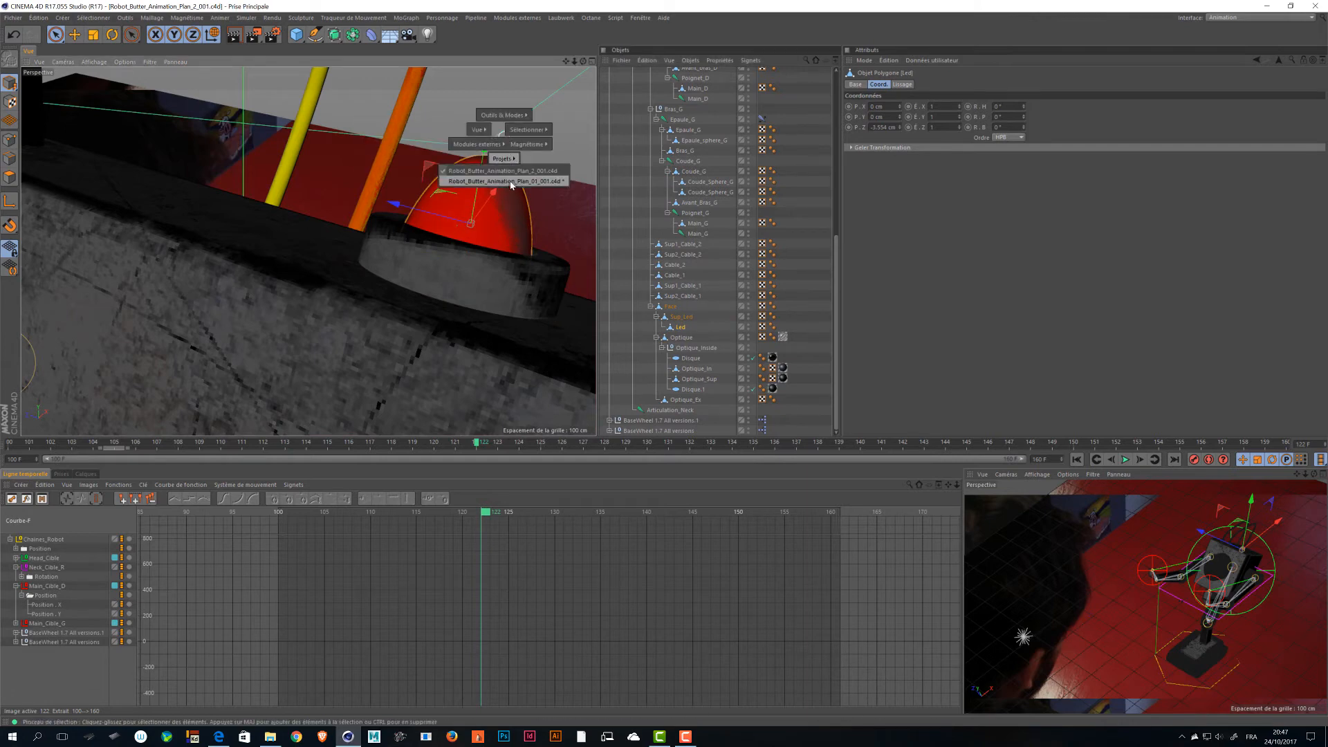
click(512, 184)
click(605, 125)
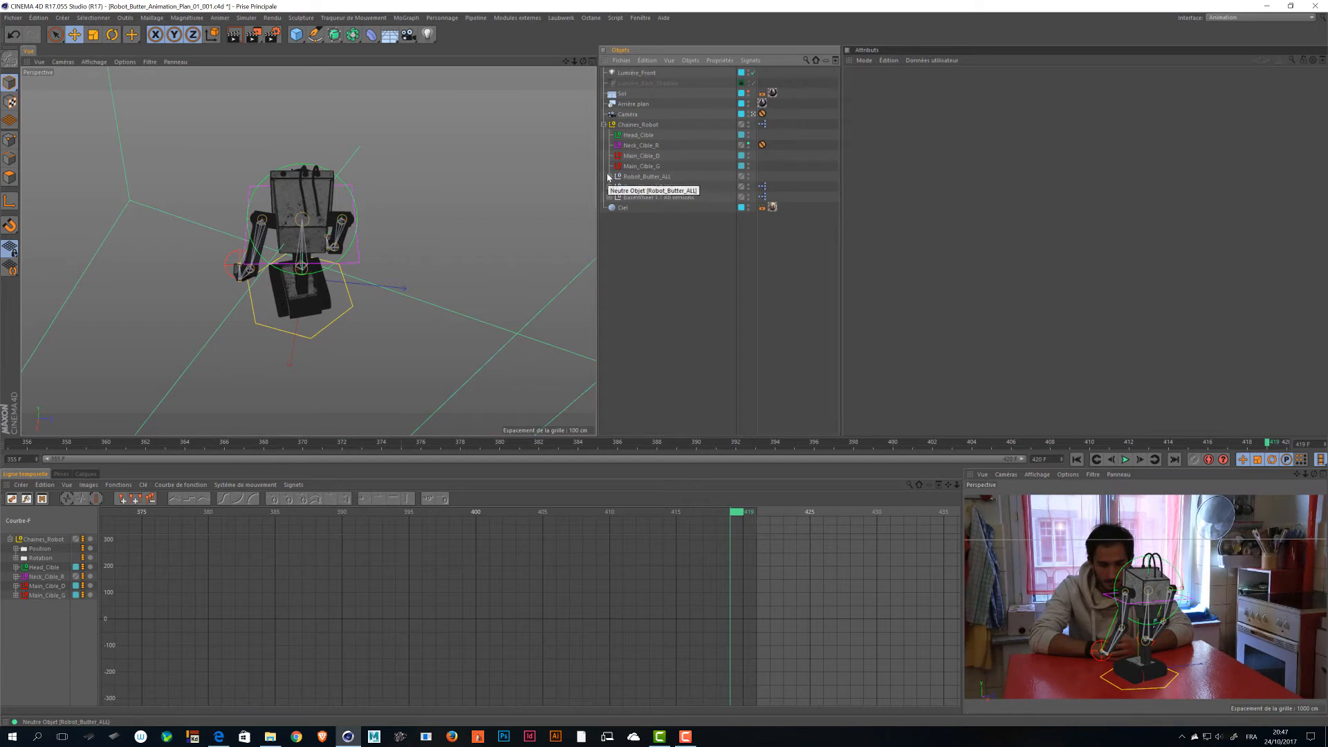
click(610, 177)
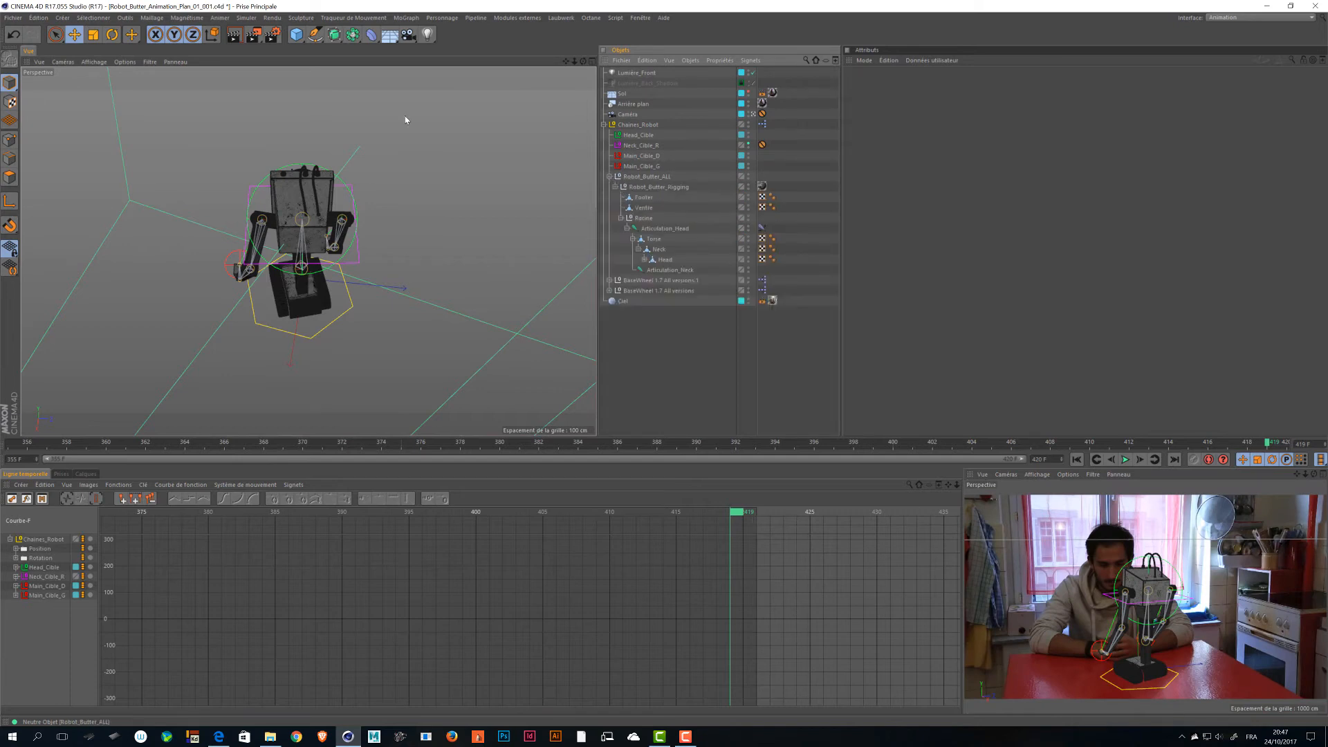
click(644, 260)
scroll(684, 305, down, 10)
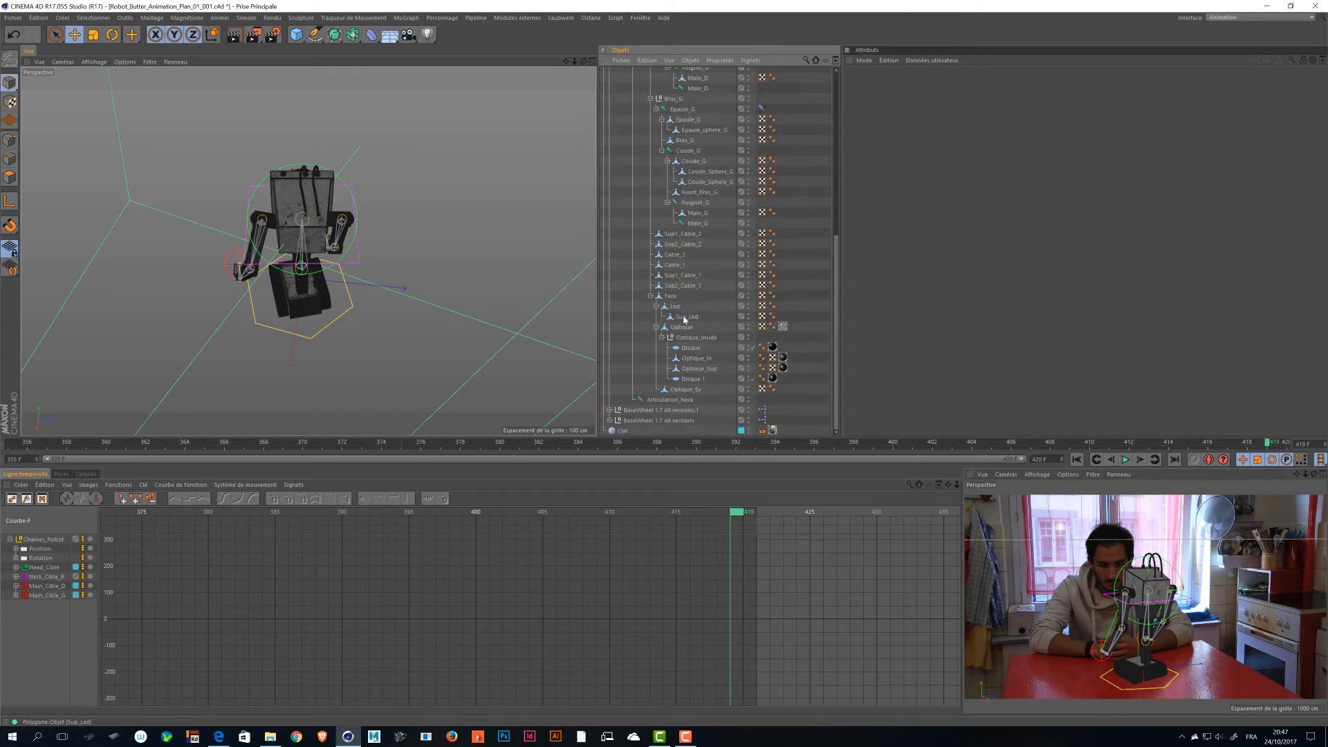
Try to move Sup_Led along its Z axis away from the red LED and undo the move.
click(683, 317)
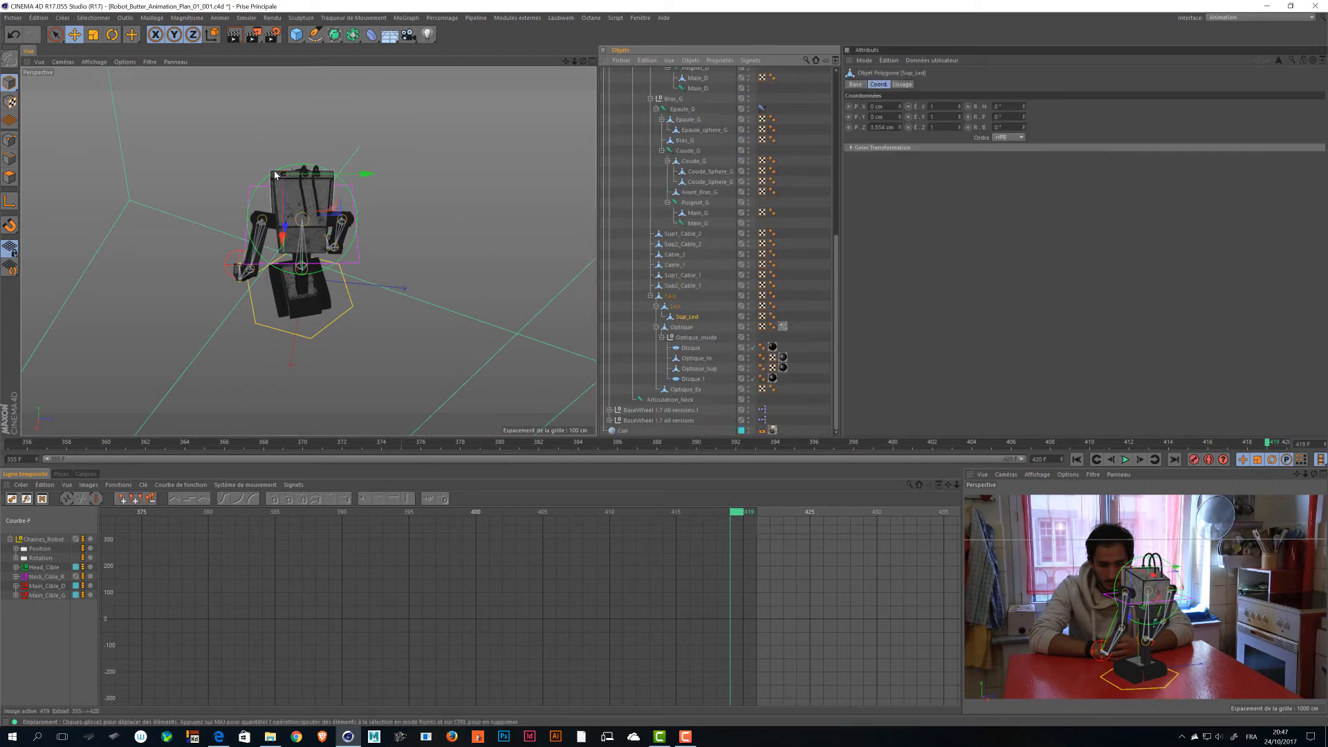
alt+right_drag(275, 175, 505, 193)
alt+drag(344, 194, 388, 207)
alt+right_drag(344, 177, 435, 182)
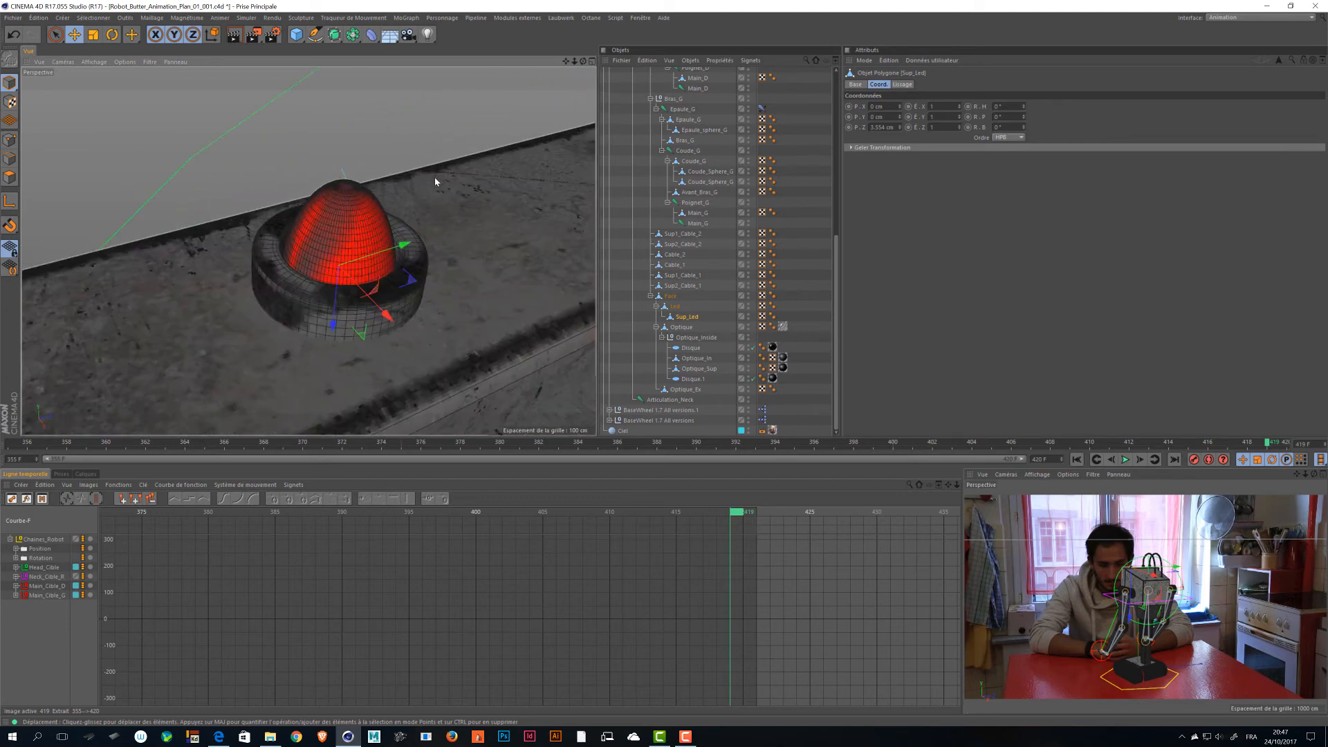
alt+drag(435, 182, 230, 150)
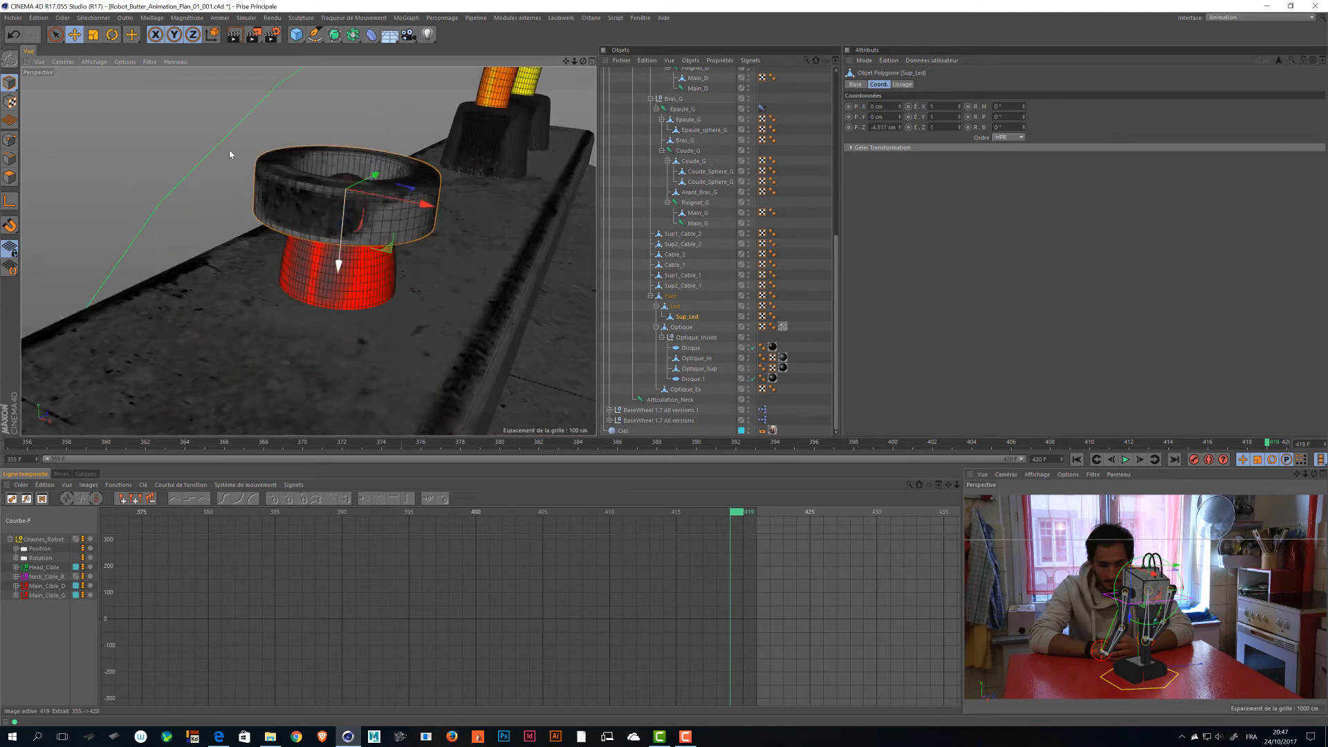
key(ctrl+z)
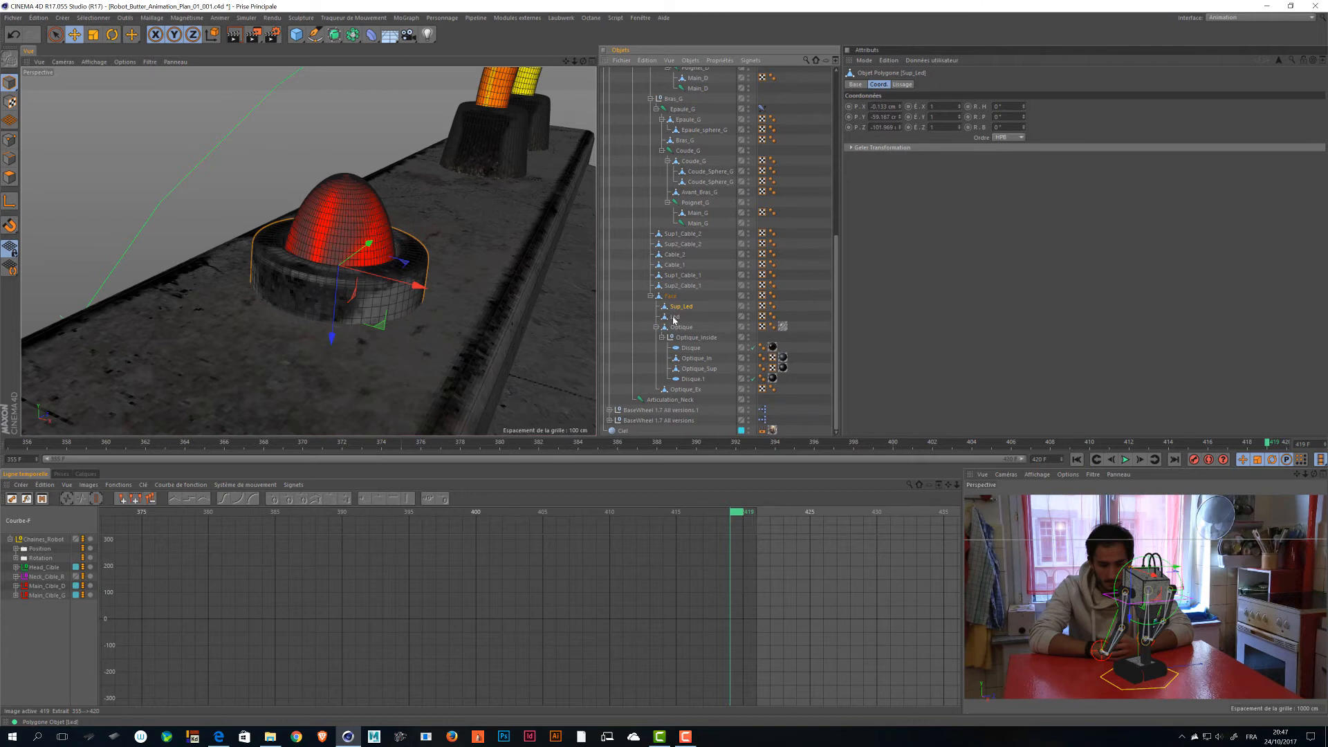
Make Led a child of Sup_Led in the Plan_01 project's hierarchy.
click(675, 317)
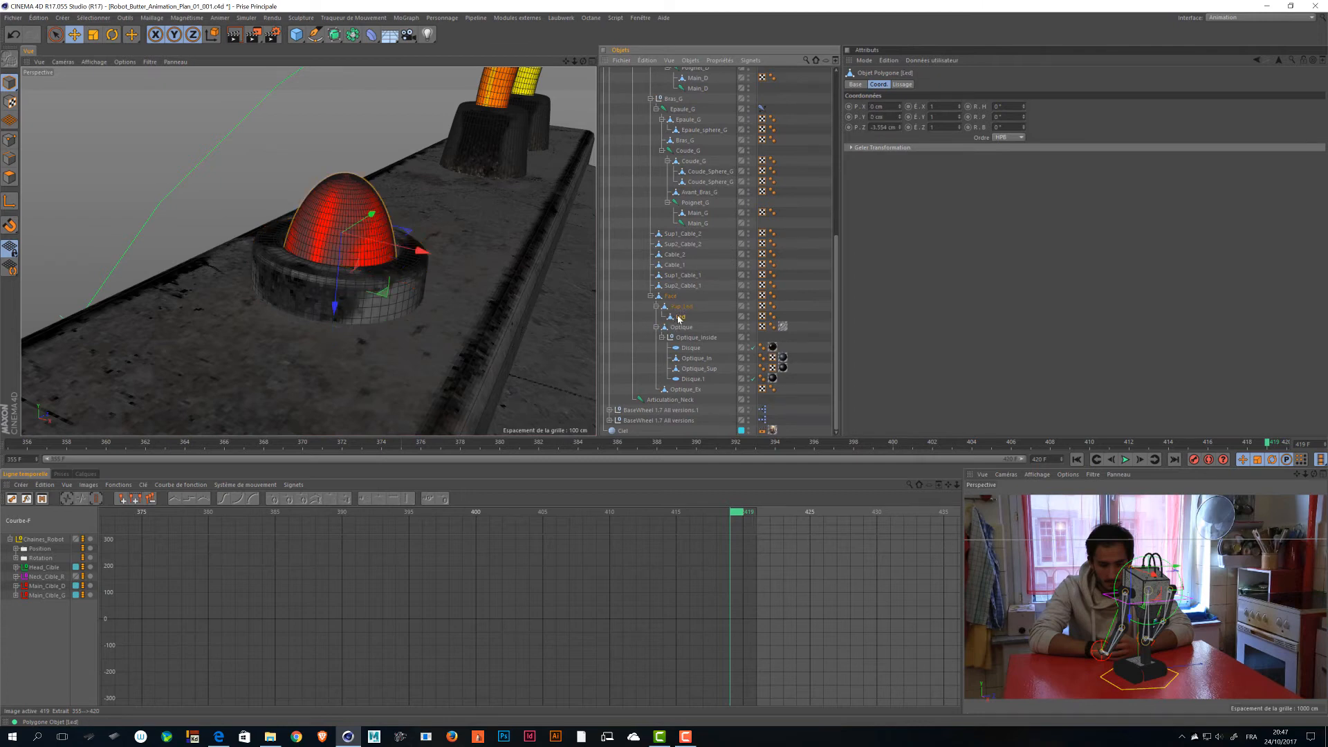
Save the Plan_01 project, then switch to Robot_Butter_Animation_Plan_2_001.c4d and inspect the LED on the robot's head.
key(ctrl+s)
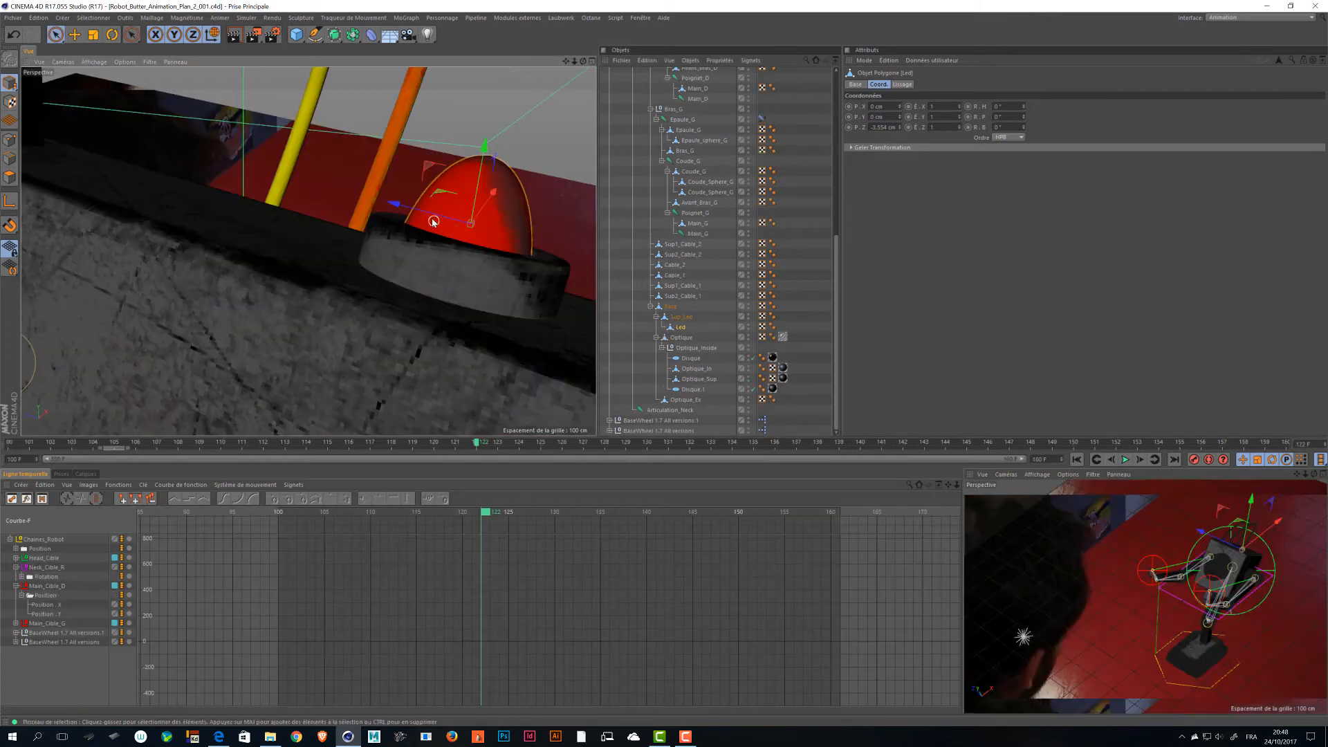
mouse_move(433, 222)
alt+mouse_down()
mouse_move(472, 251)
mouse_move(433, 222)
alt+mouse_up()
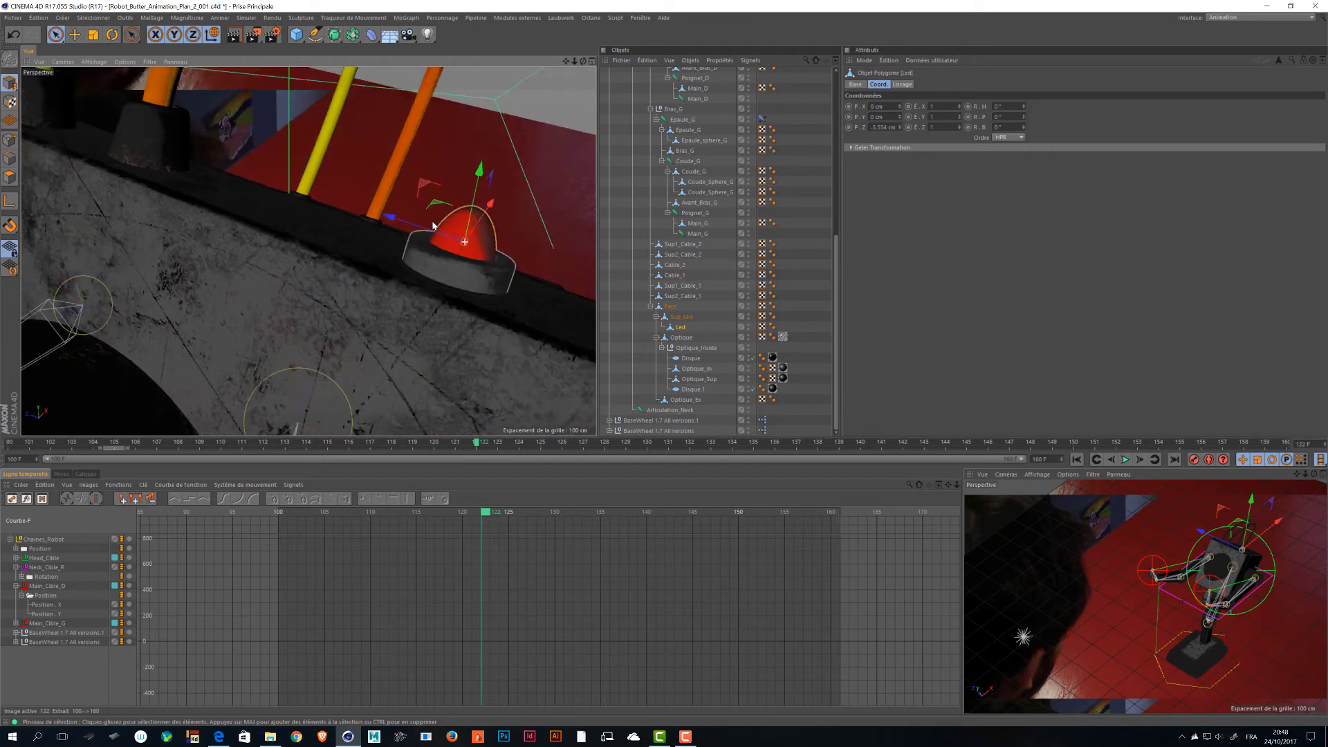
alt+drag(522, 232, 427, 211)
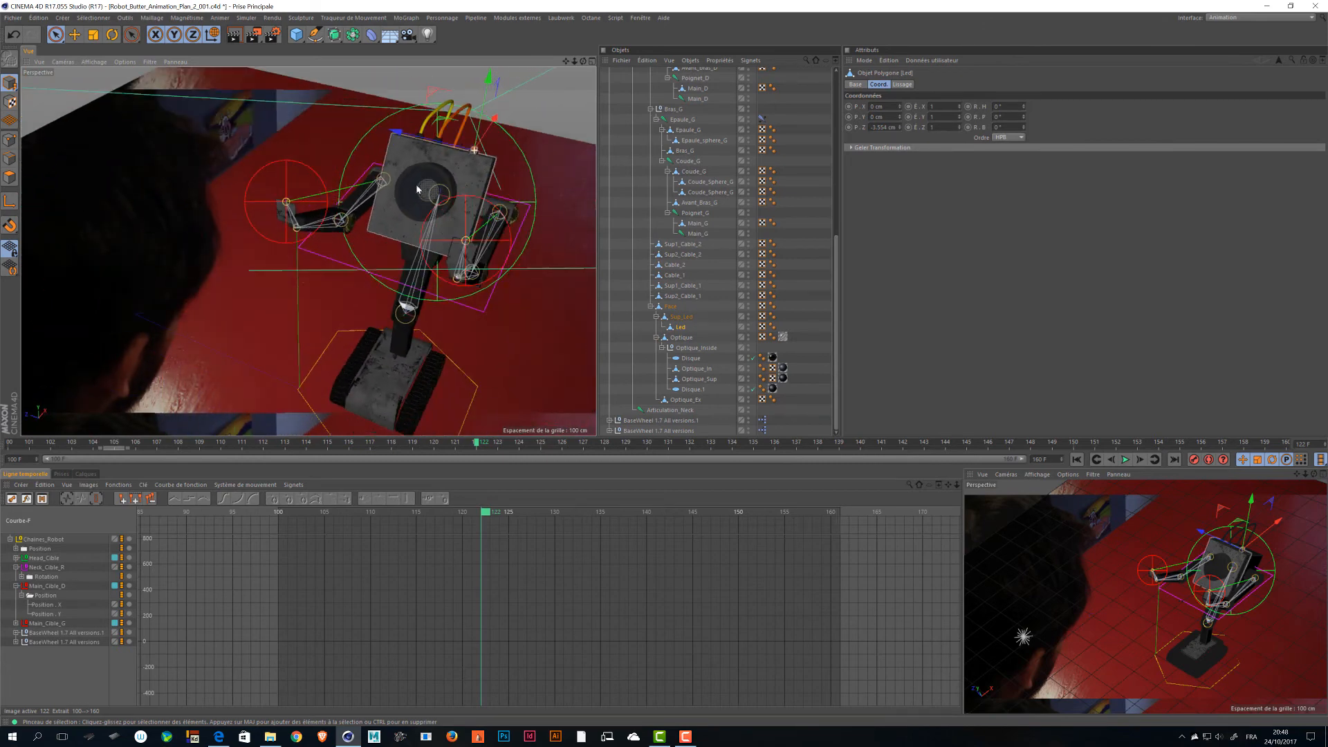
alt+drag(309, 251, 320, 254)
Select all Chaines_Robot keys from frame 100 onward and display them in the dope sheet.
drag(480, 445, 4, 403)
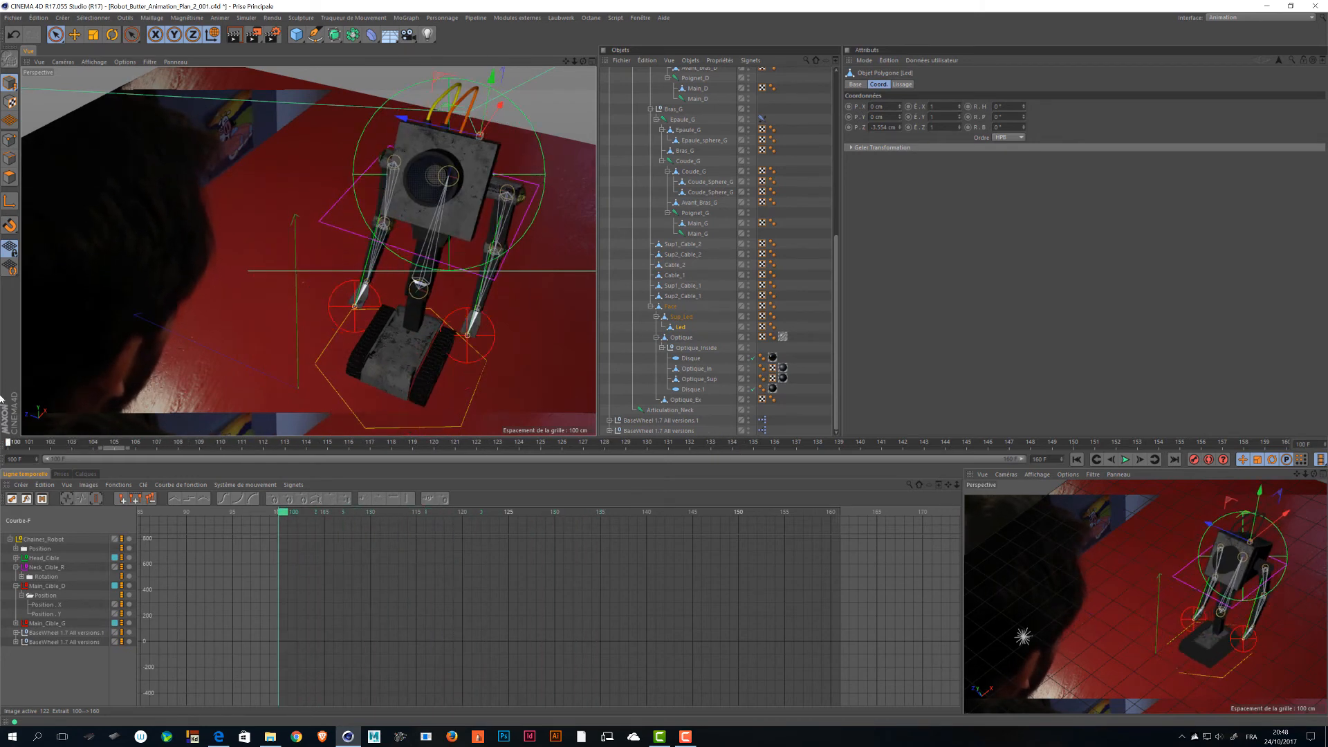
click(49, 540)
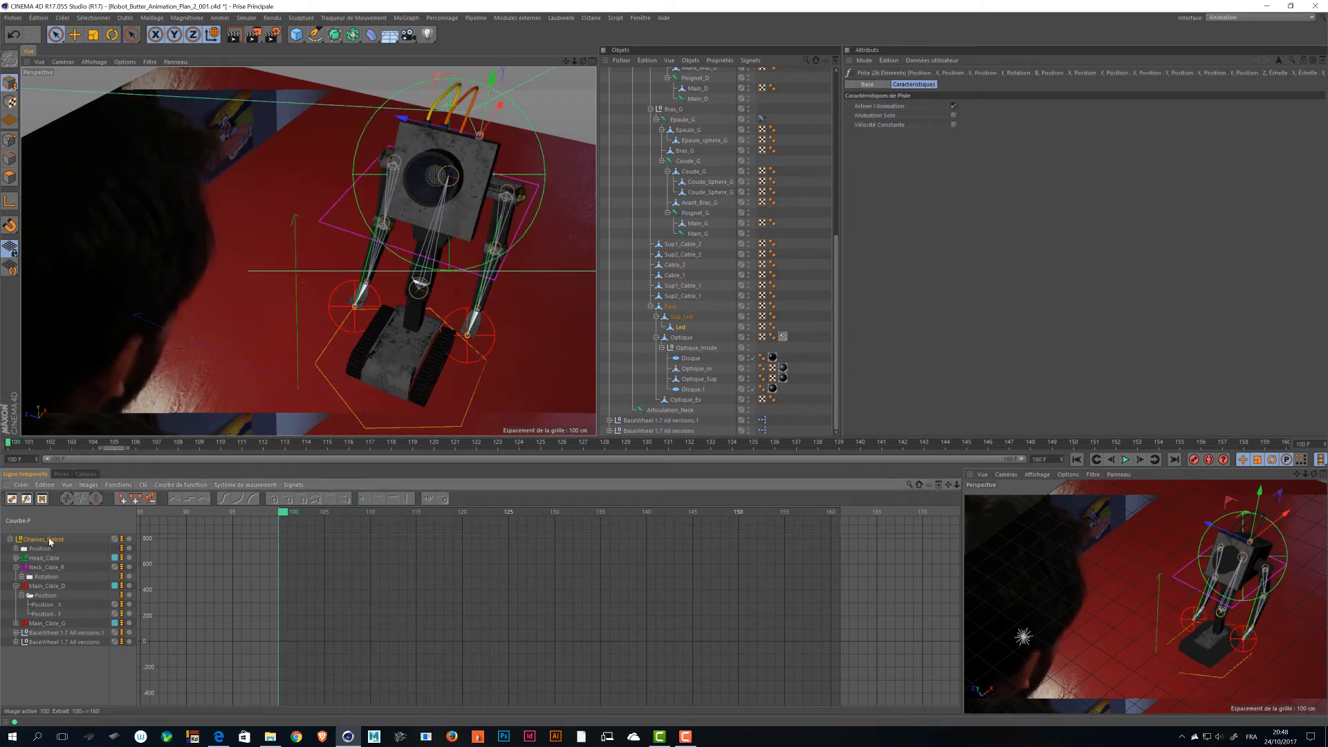
drag(535, 687, 153, 535)
key(ctrl+s)
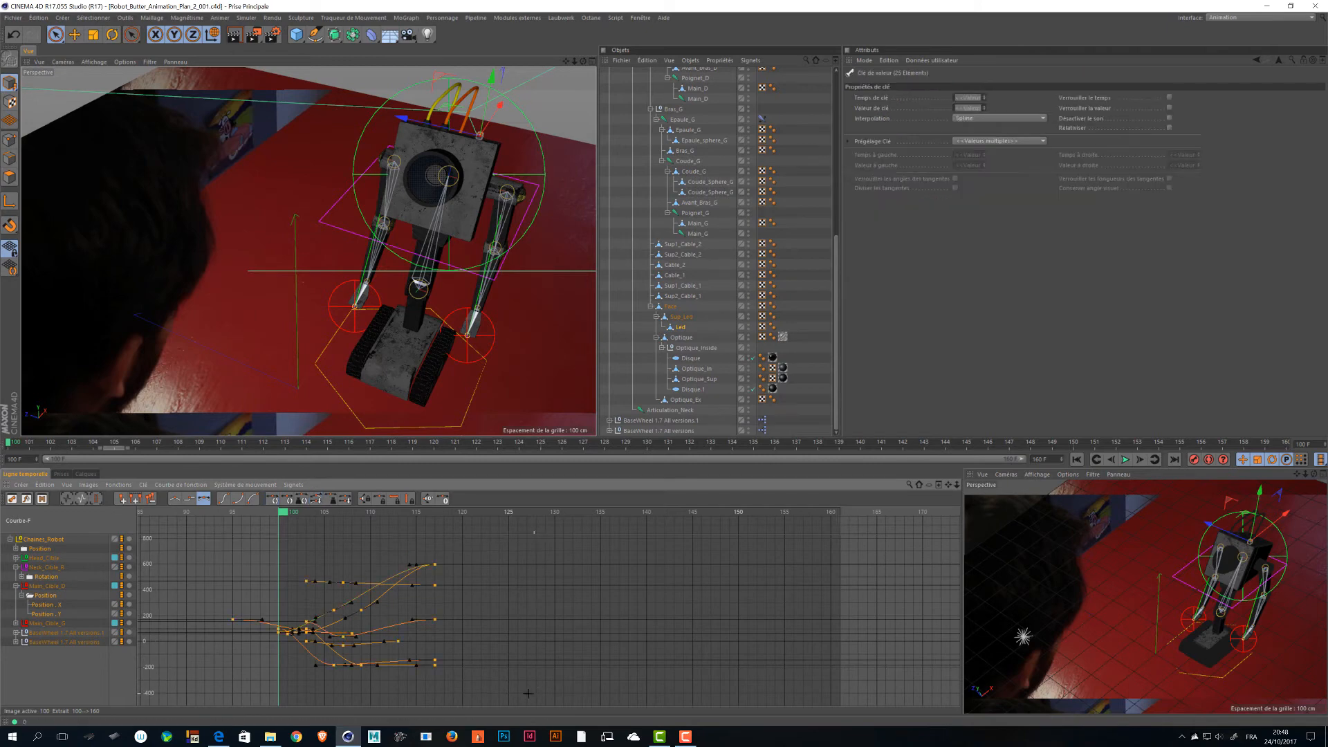
drag(533, 695, 270, 532)
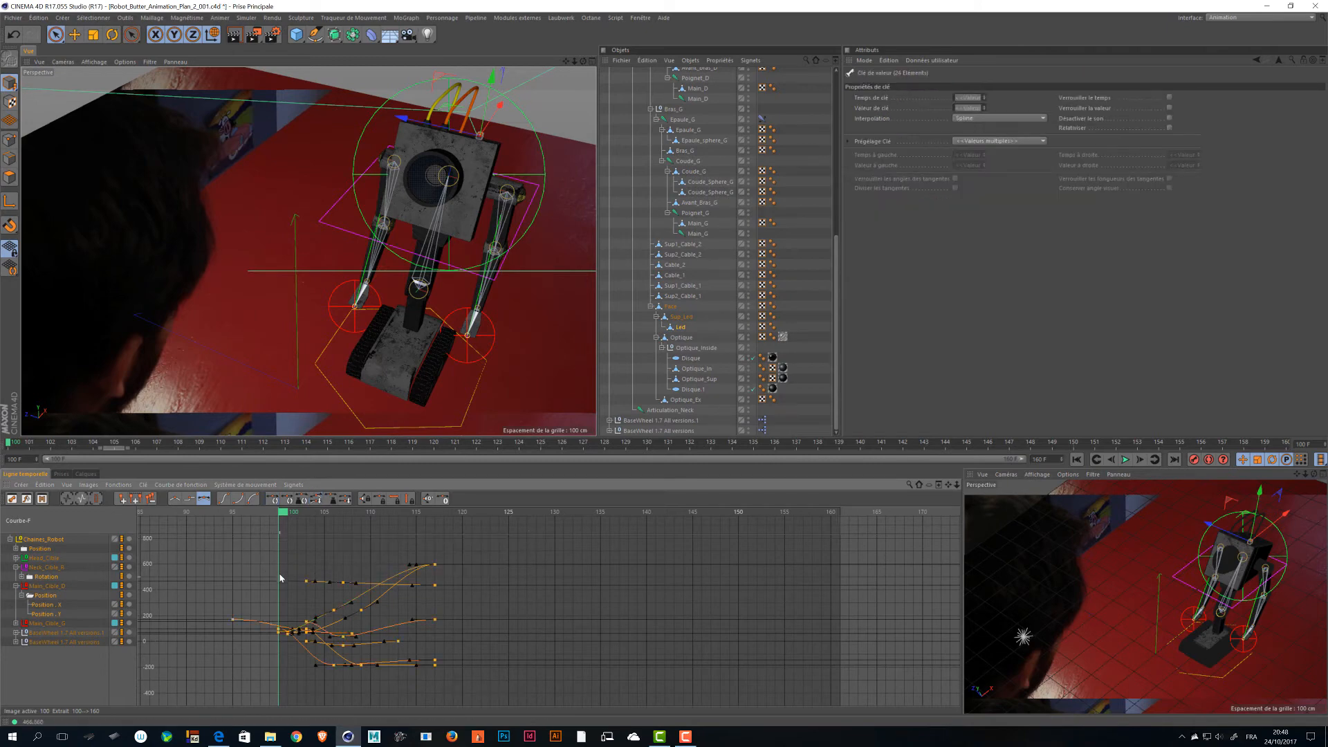
click(12, 500)
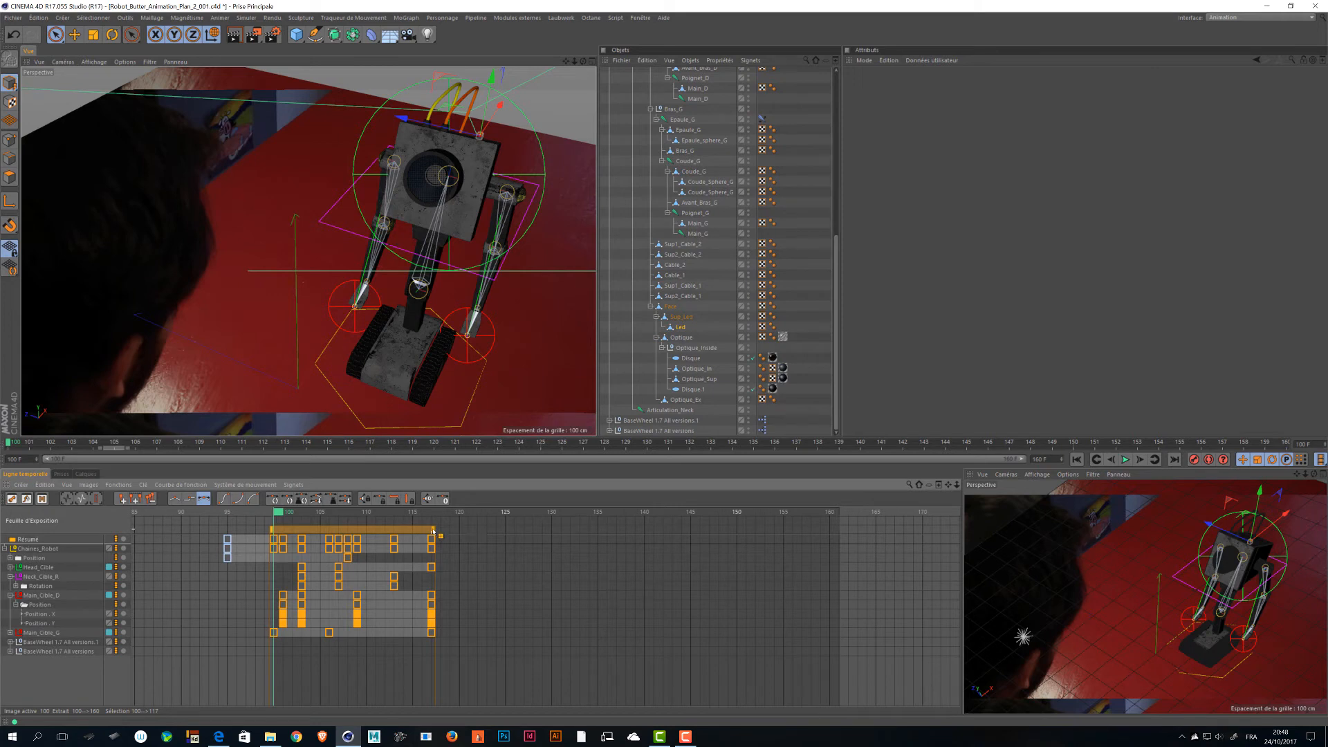
Stretch the selected keys to end at frame 130, play the animation, and tighten their end to frame 123.
drag(441, 531, 553, 532)
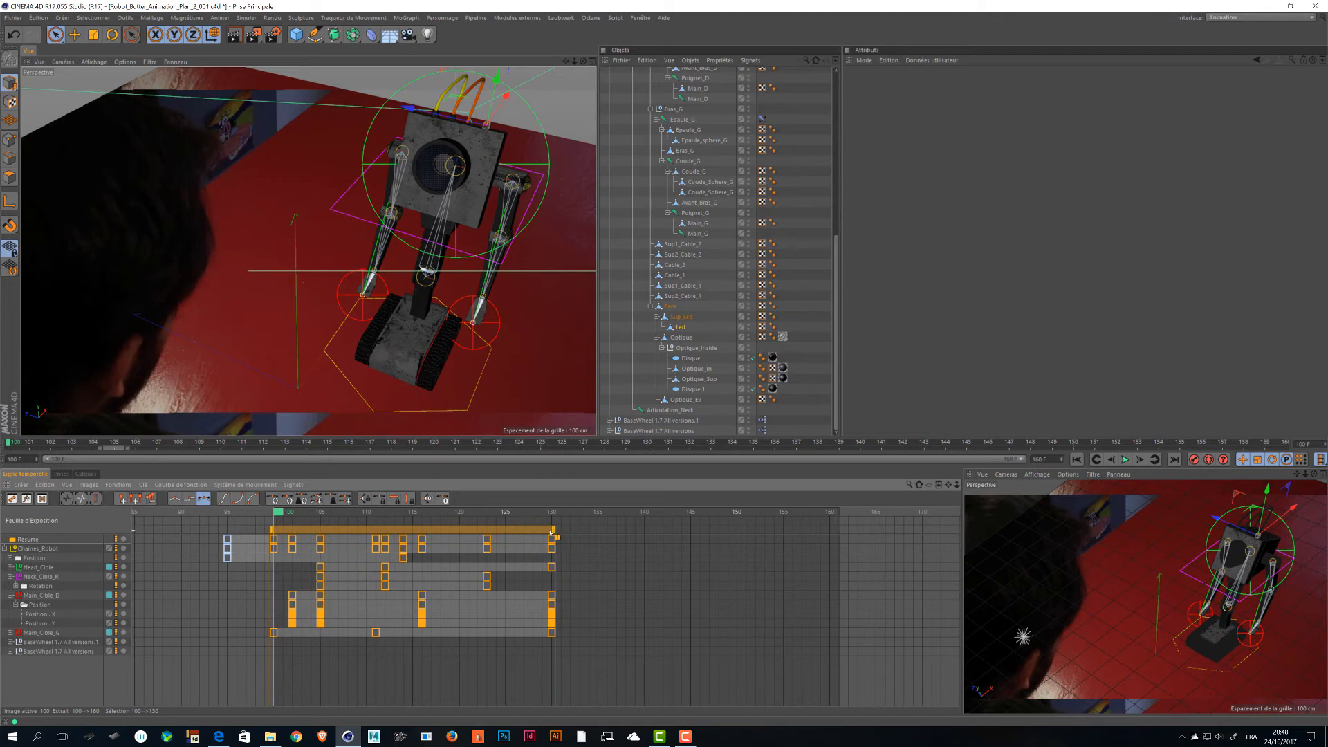
click(1125, 459)
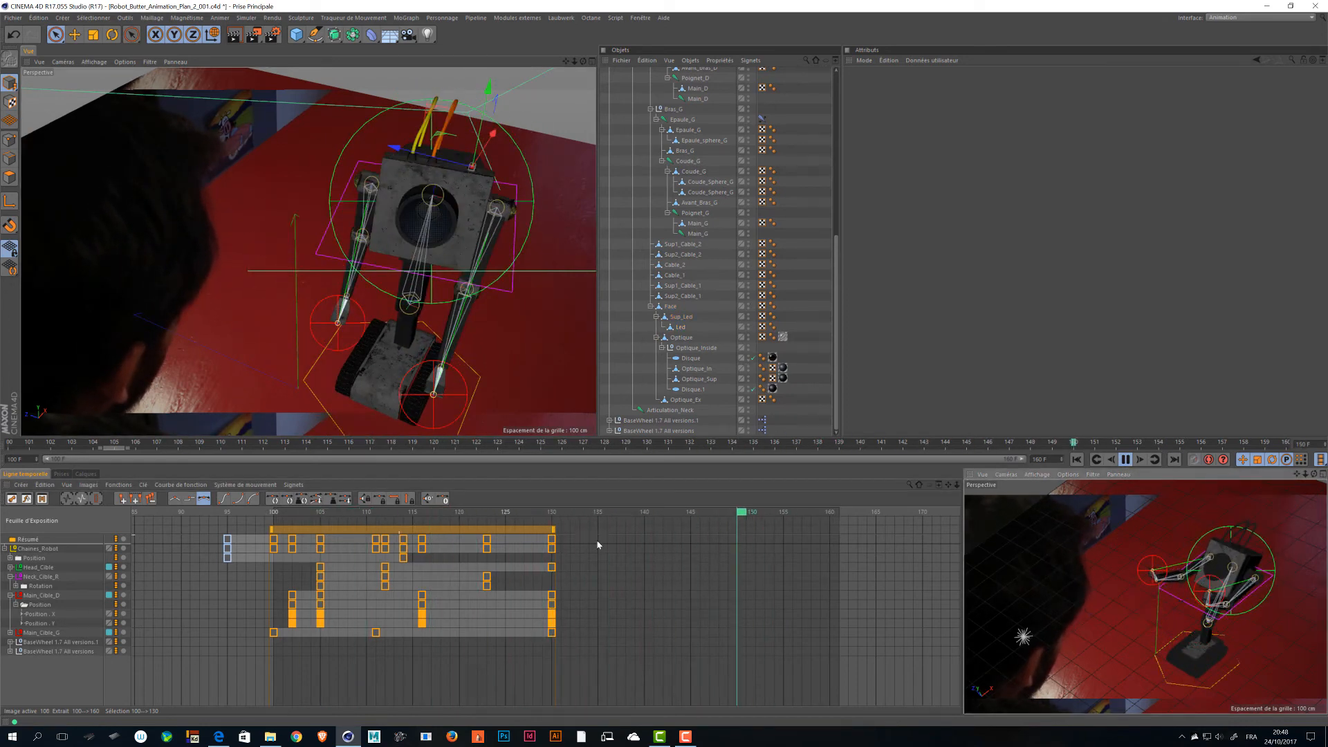
drag(553, 531, 517, 535)
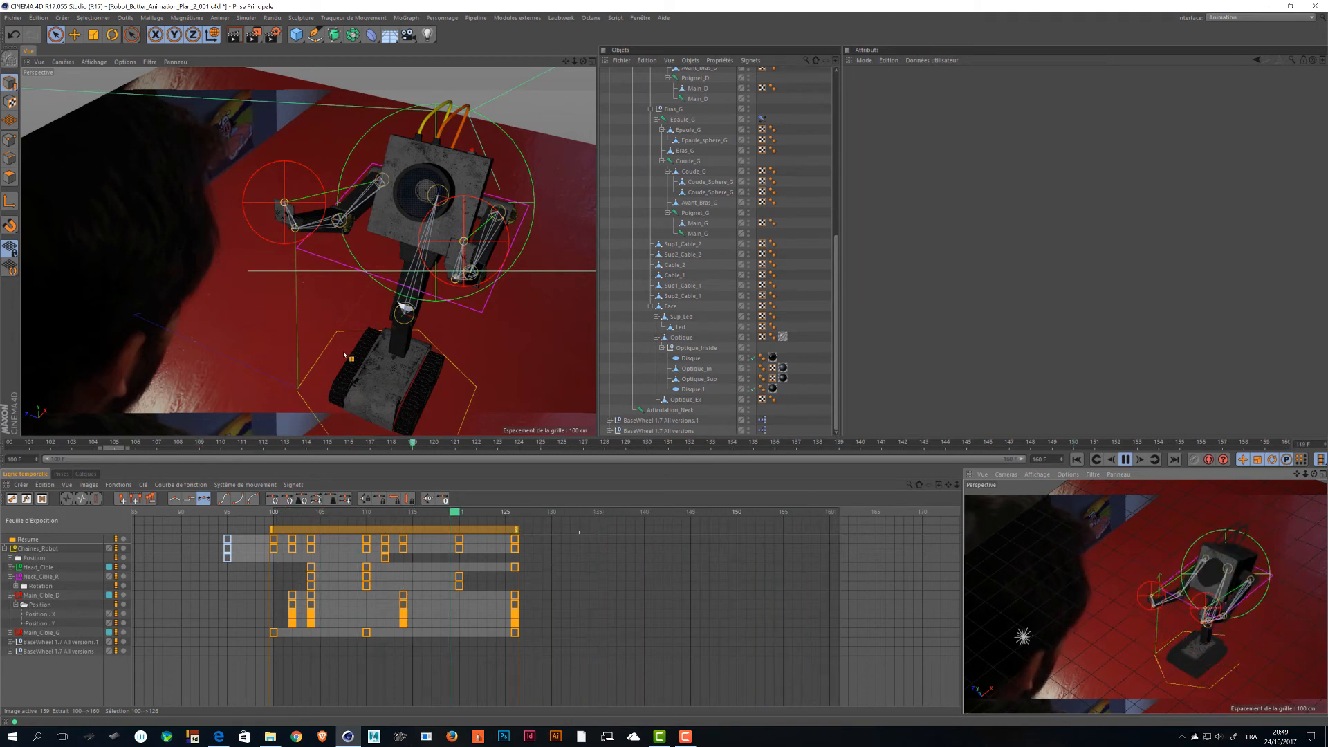
drag(516, 530, 489, 530)
key(ctrl+s)
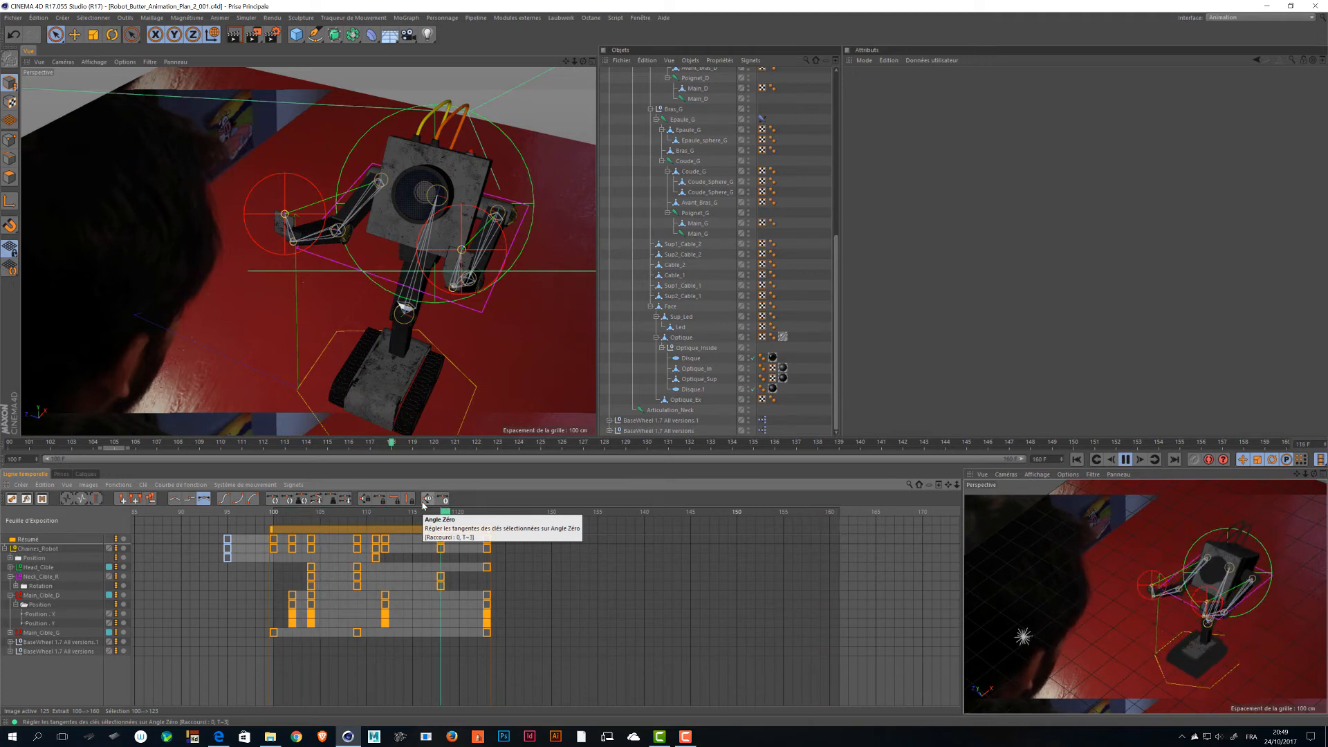
Compress the selected keys to end at frame 121, check the timing through that frame, and deselect the keys.
key(F8)
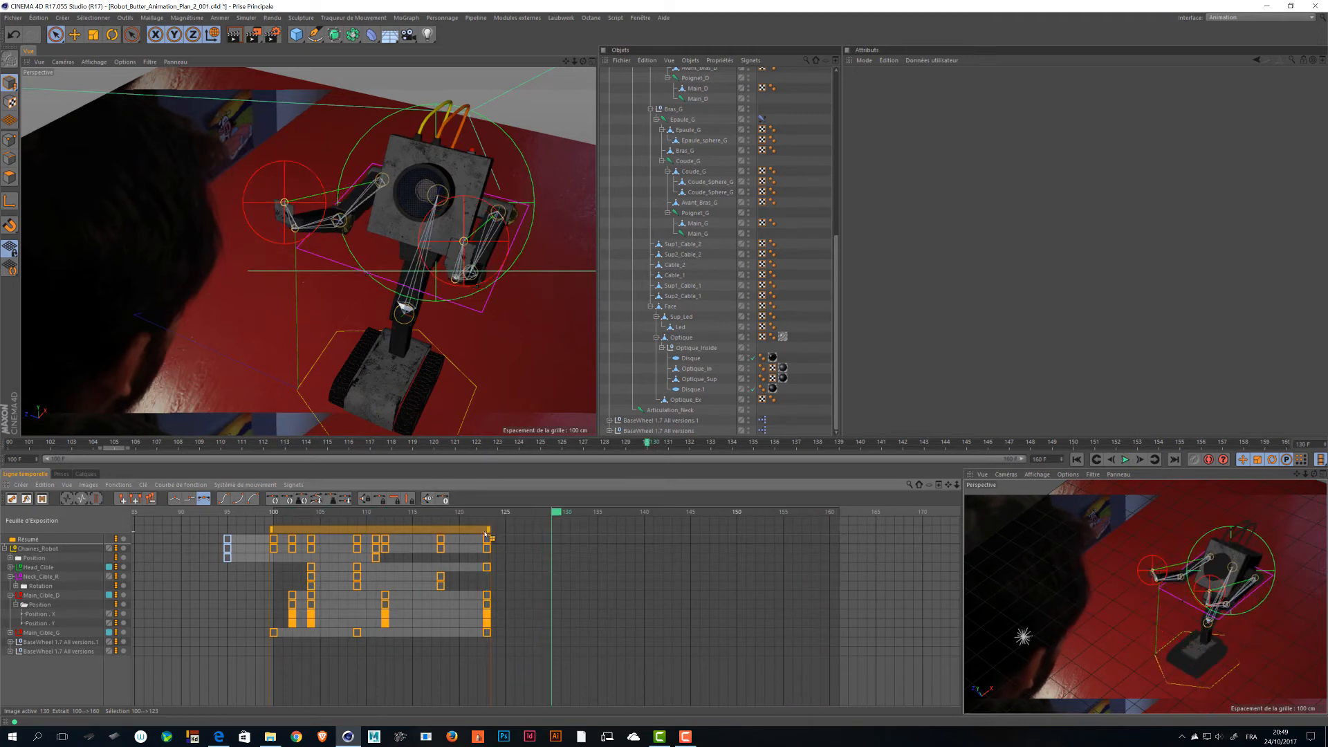
drag(485, 532, 472, 532)
key(F8)
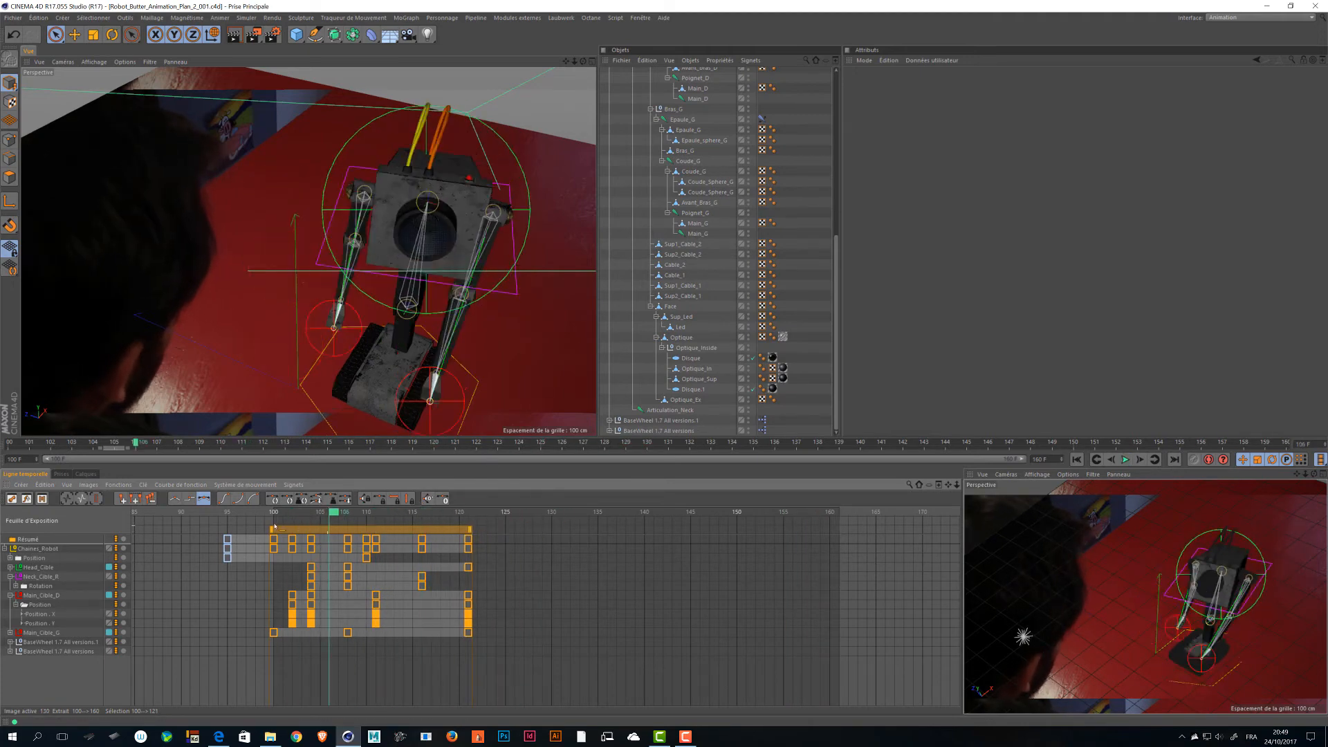
drag(559, 523, 472, 524)
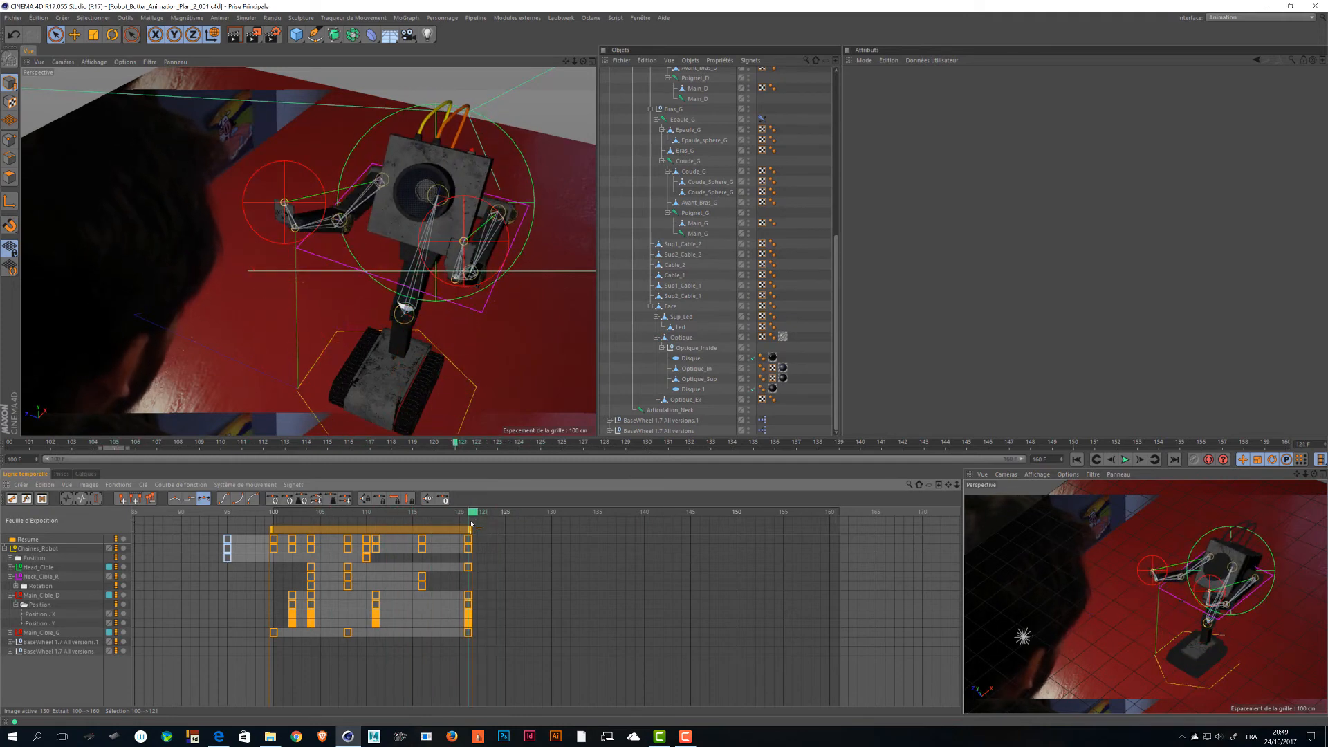
click(551, 546)
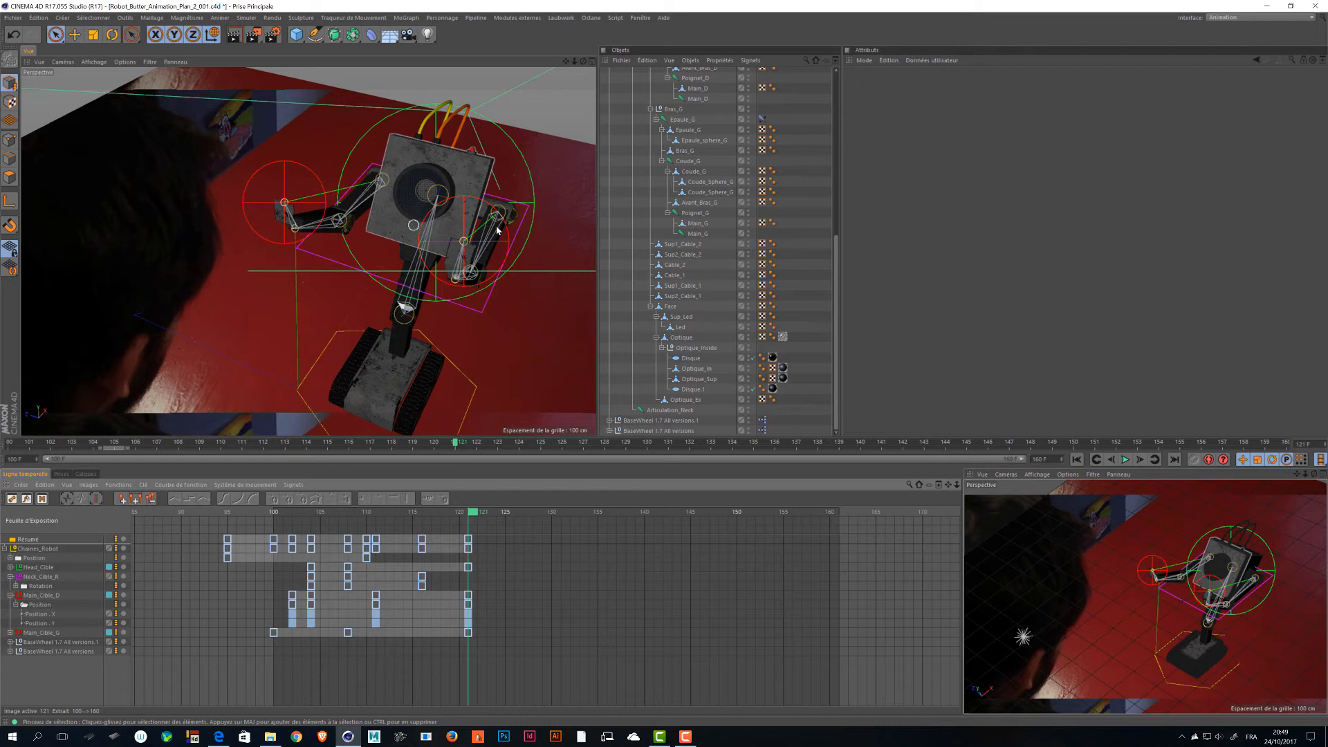
Collapse the Chaines_Robot object hierarchy and save the project.
scroll(631, 198, up, 8)
click(604, 134)
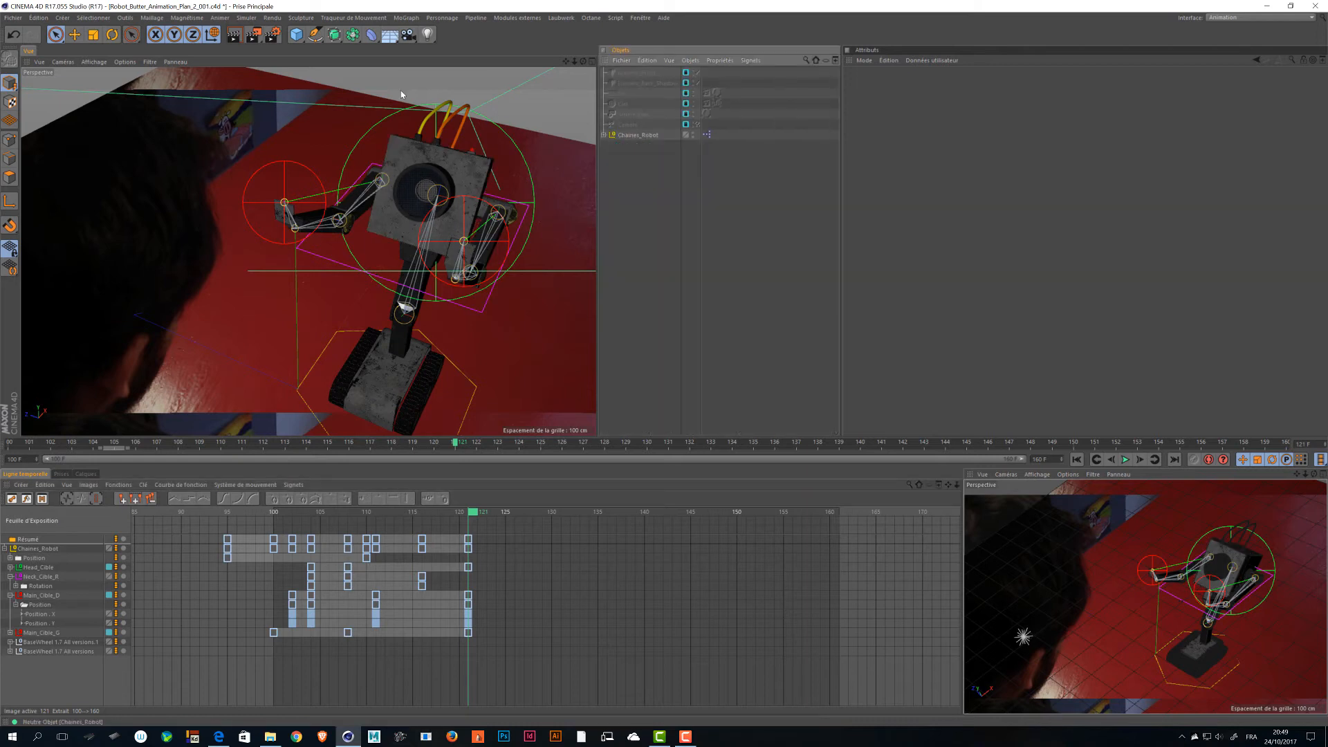
key(ctrl+s)
Collapse Chaines_Robot's tracks in the dope sheet and add an X position key for it at frame 118.
mouse_move(473, 513)
mouse_down()
mouse_move(276, 513)
mouse_move(558, 513)
mouse_move(396, 516)
mouse_move(496, 522)
mouse_up()
drag(374, 528, 446, 526)
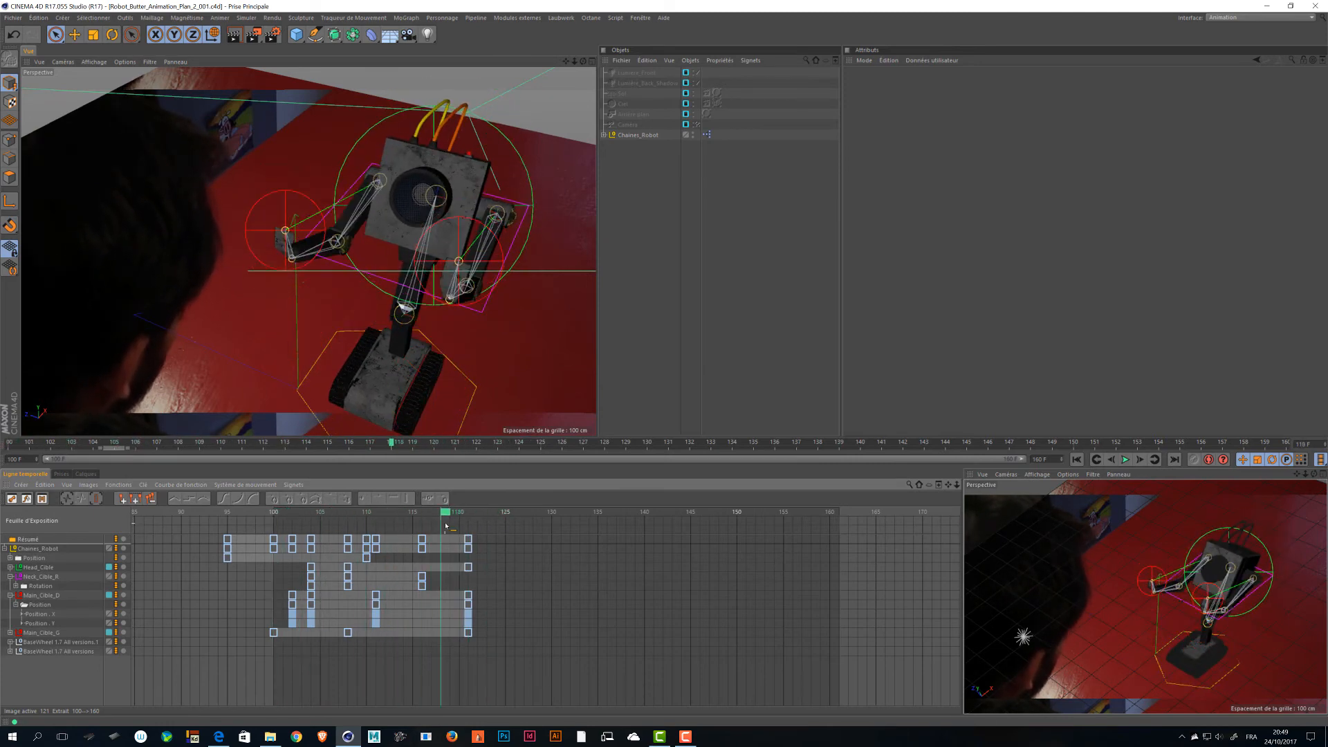
click(33, 551)
click(4, 549)
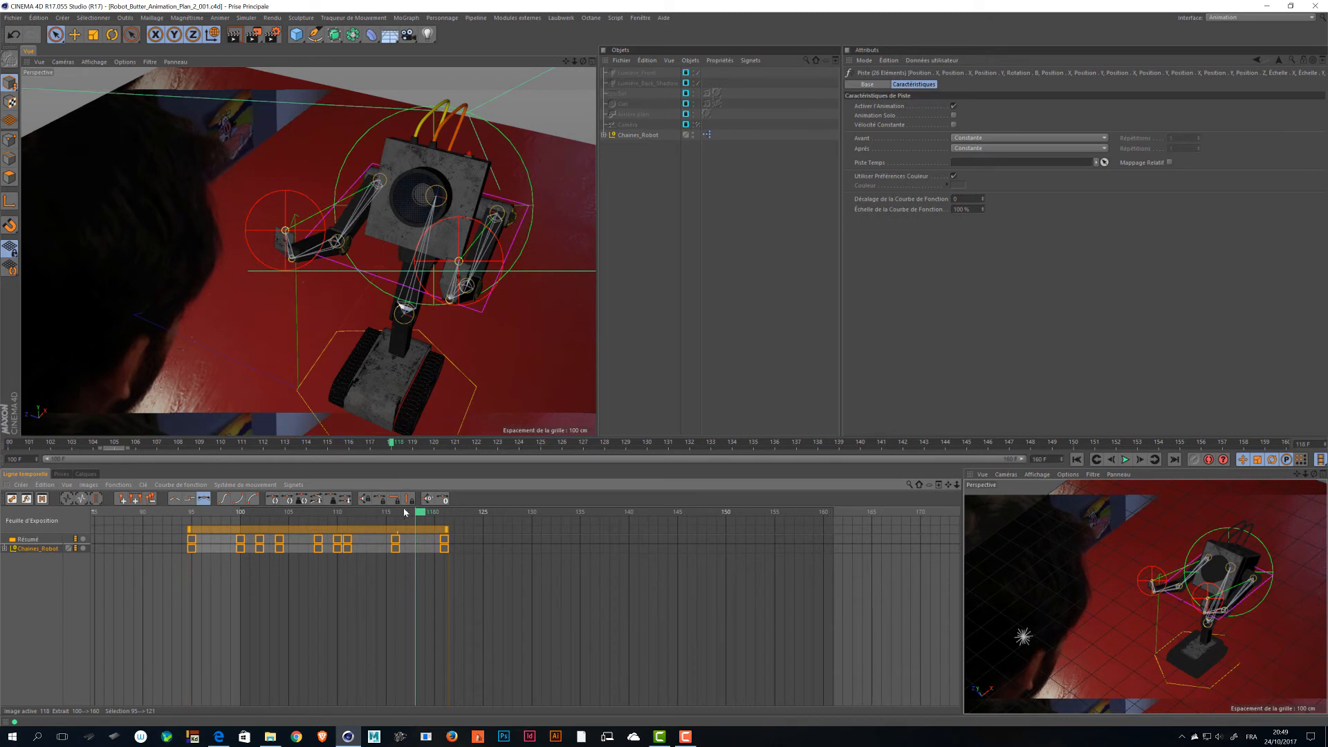
click(656, 137)
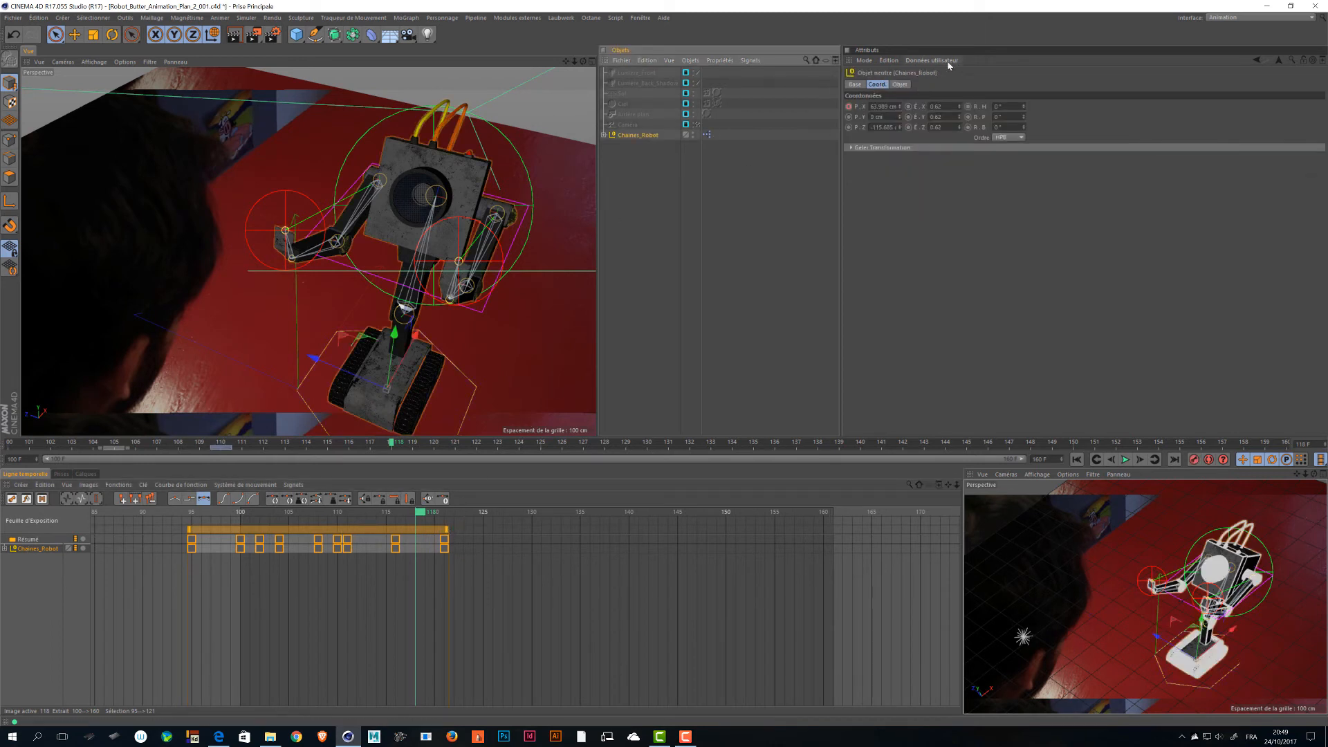
click(849, 108)
At frame 133, move Chaines_Robot forward along its X axis and key its X position.
drag(416, 513, 570, 518)
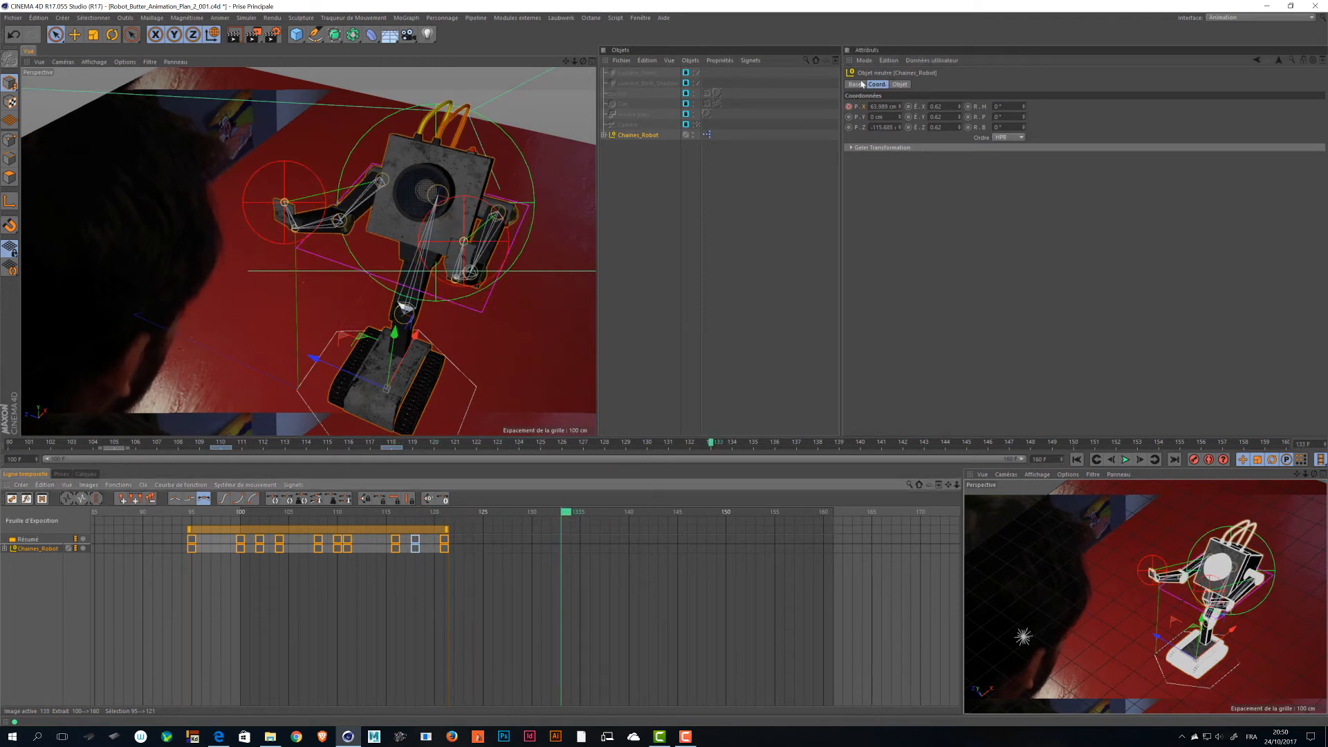
drag(408, 365, 418, 350)
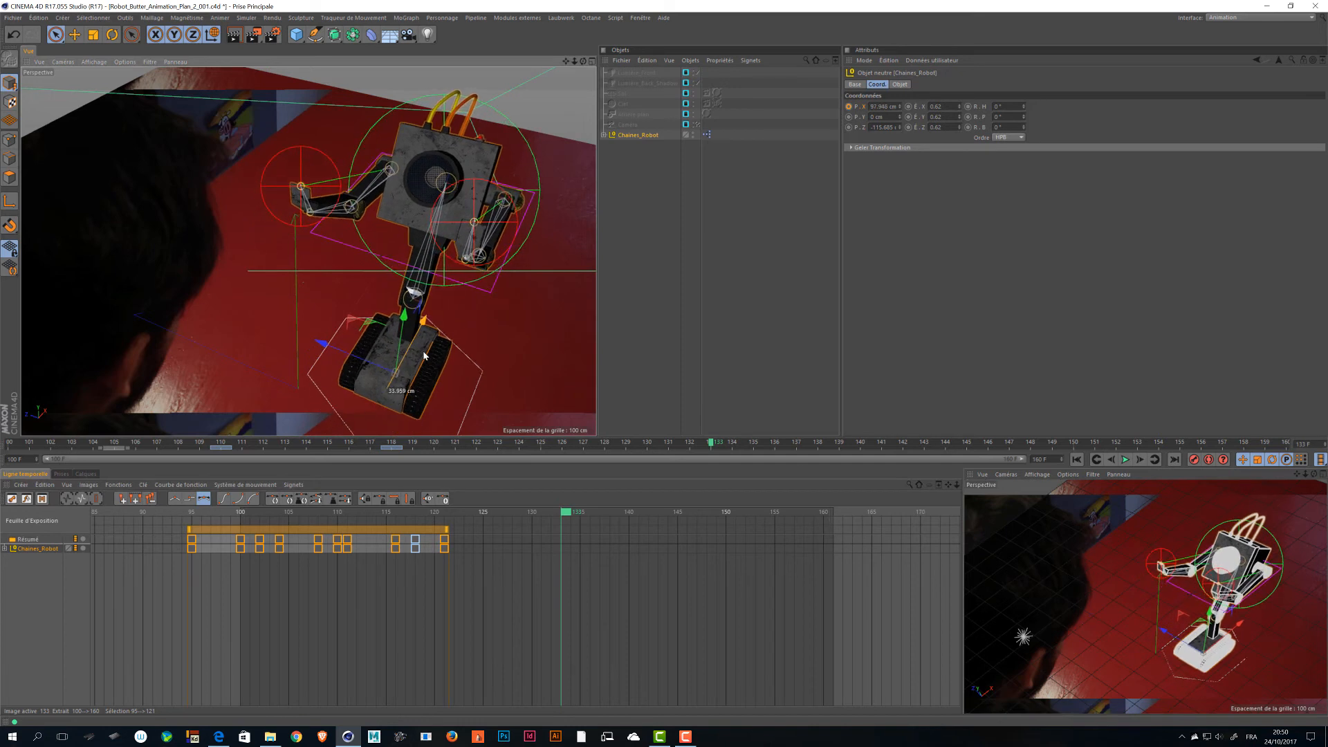
click(849, 107)
Move Chaines_Robot partway back along X and key it at frame 144, then key the same position at frame 157.
drag(567, 511, 671, 512)
drag(379, 307, 439, 320)
click(848, 106)
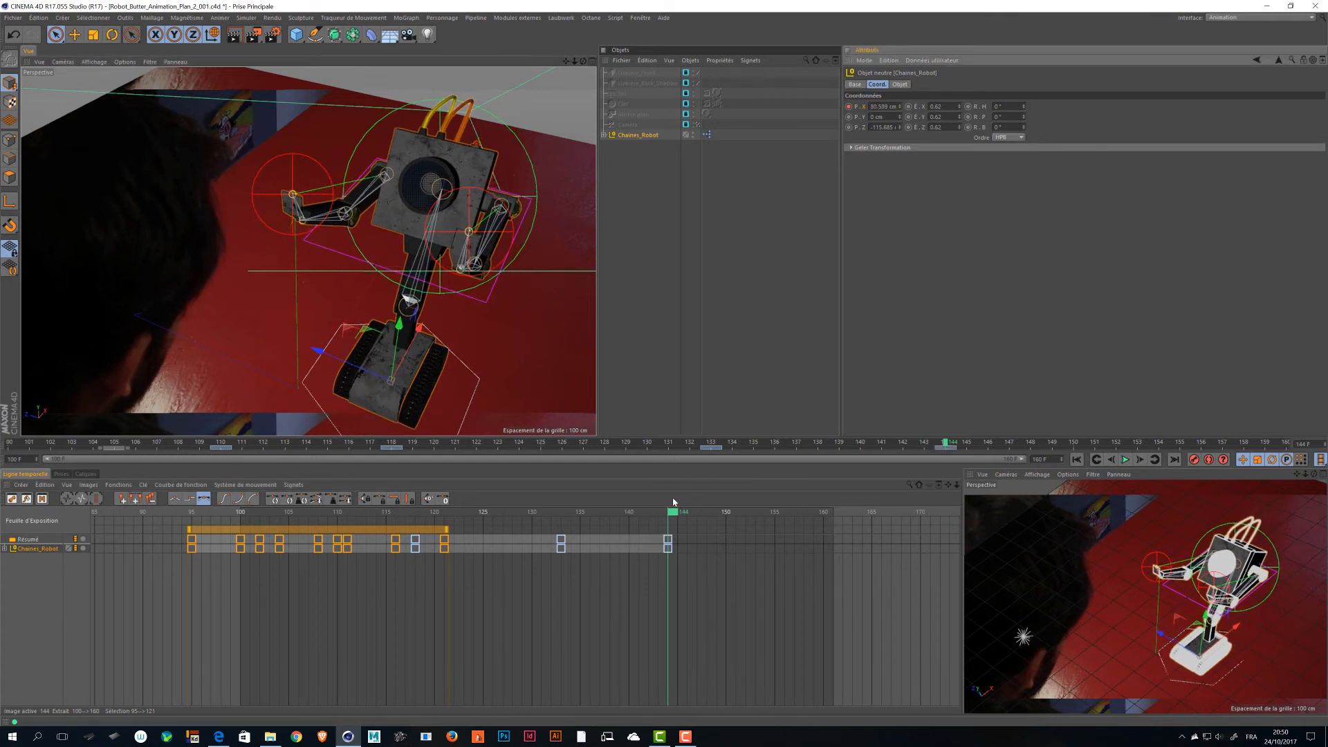
drag(672, 515, 797, 512)
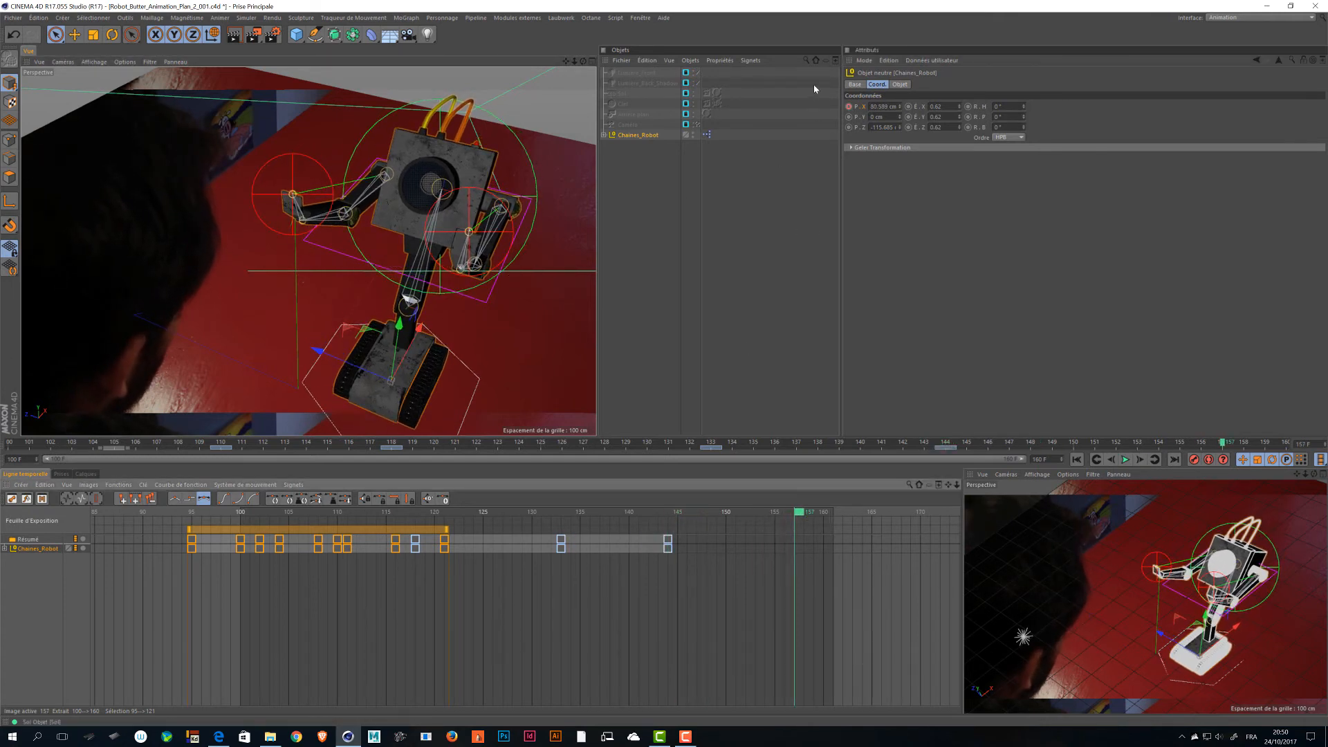
click(849, 107)
Switch to the YouTube clip "Rick and Morty - You pass Butter" and study the robot's movement around 0:34 to 0:36.
key(alt+Tab)
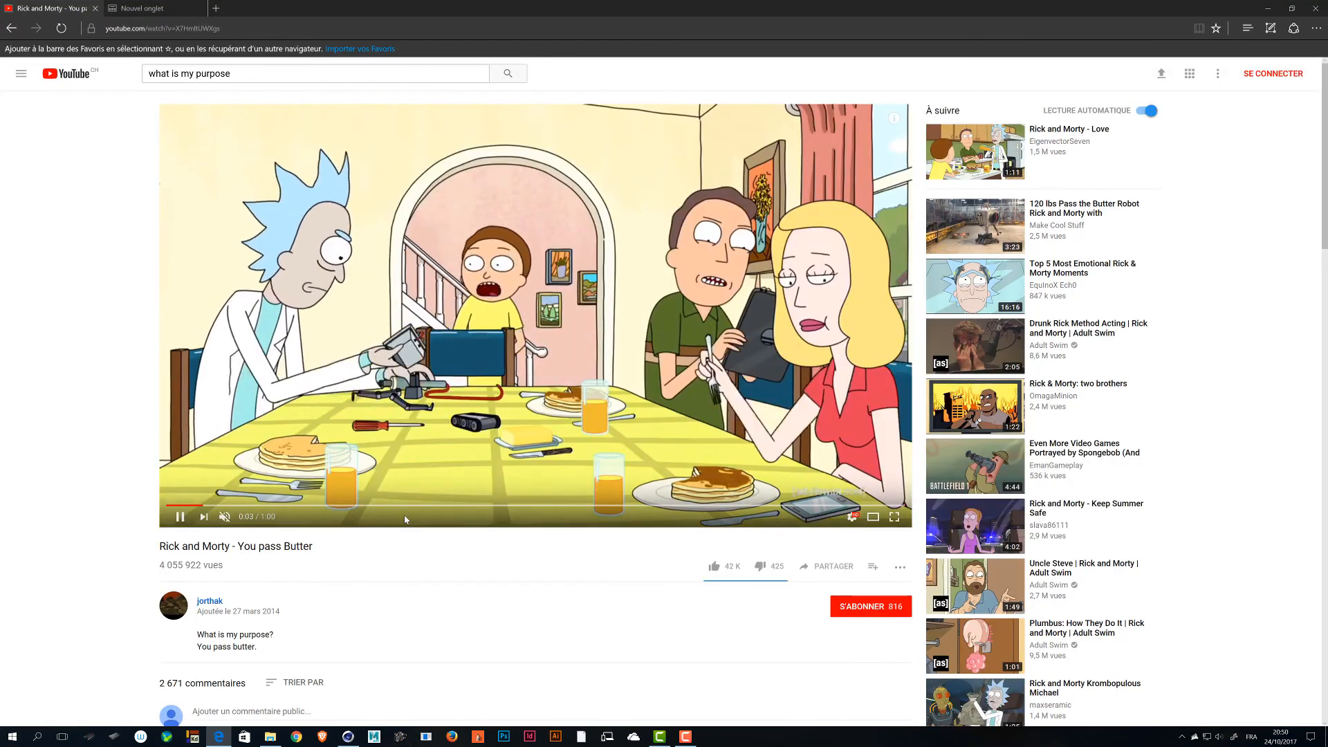
drag(405, 520, 512, 506)
mouse_move(593, 506)
mouse_down()
mouse_move(674, 507)
mouse_move(589, 511)
mouse_up()
key(space)
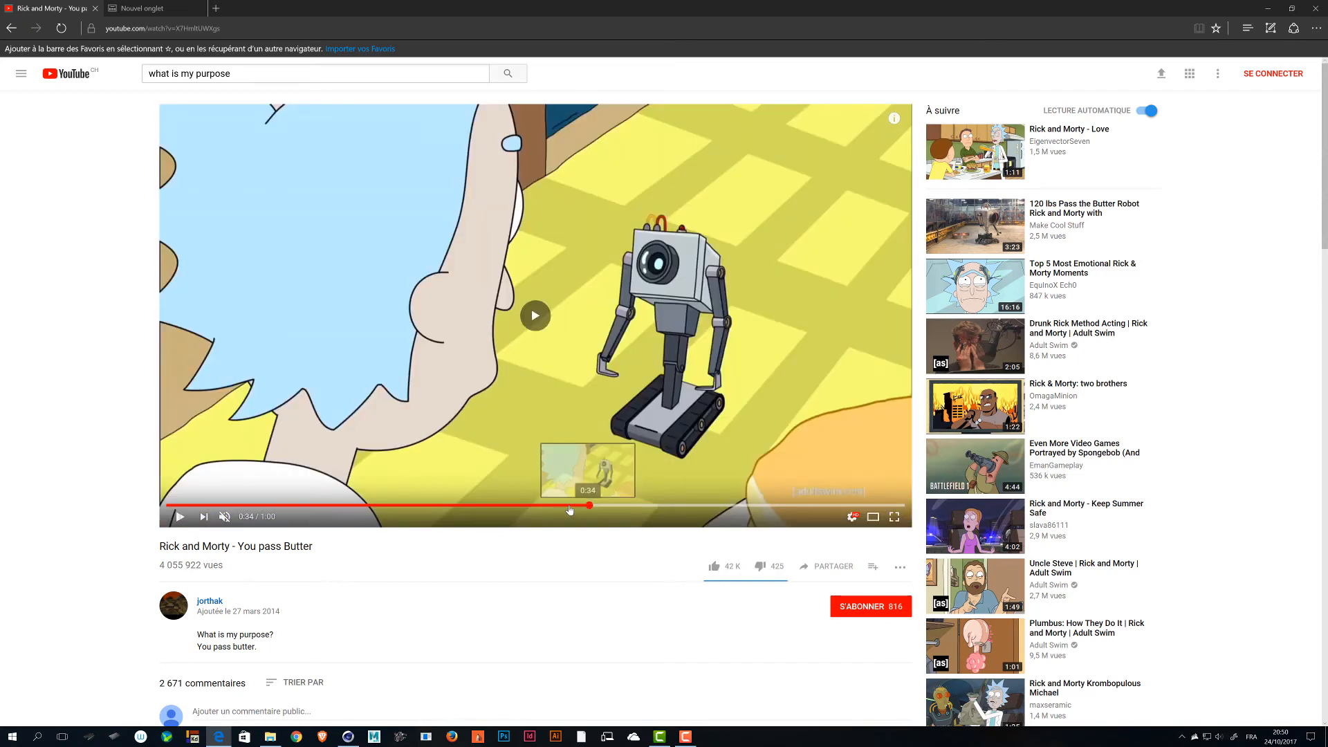
key(space)
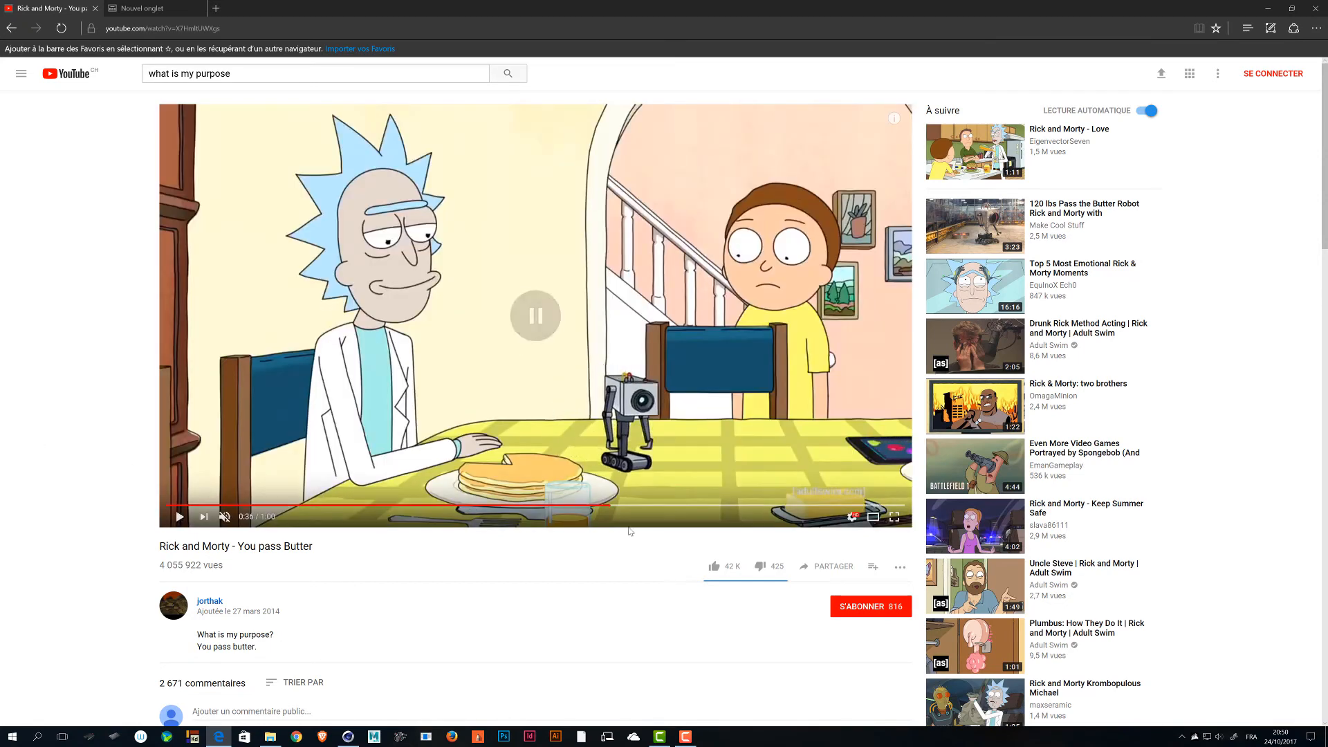
click(597, 506)
key(space)
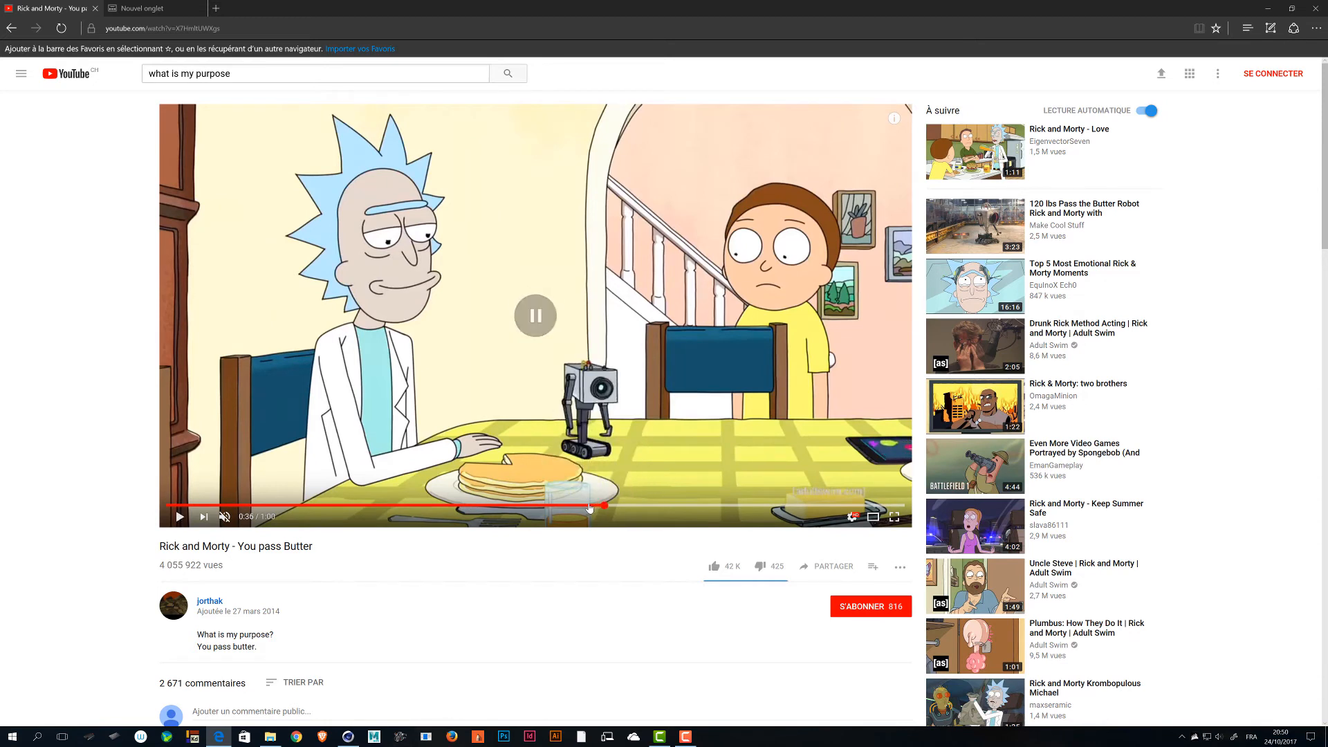
click(589, 507)
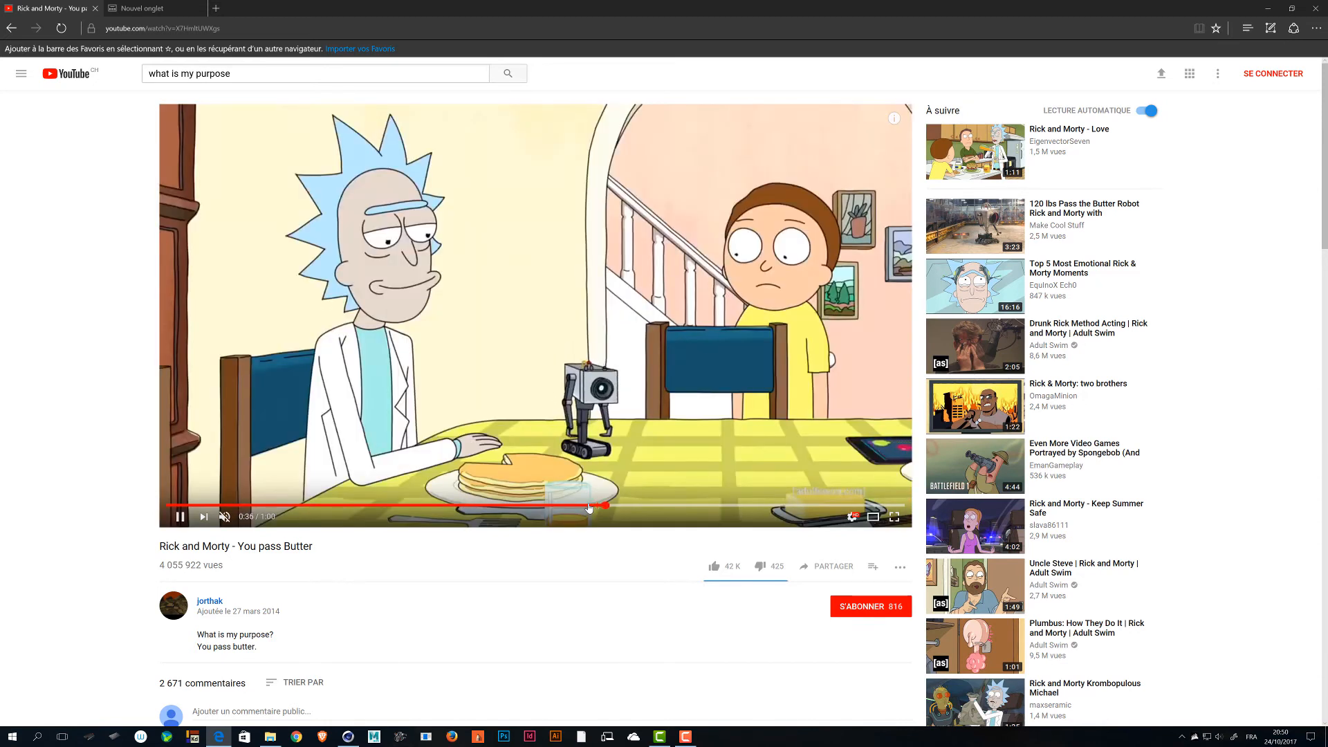
key(space)
click(1268, 8)
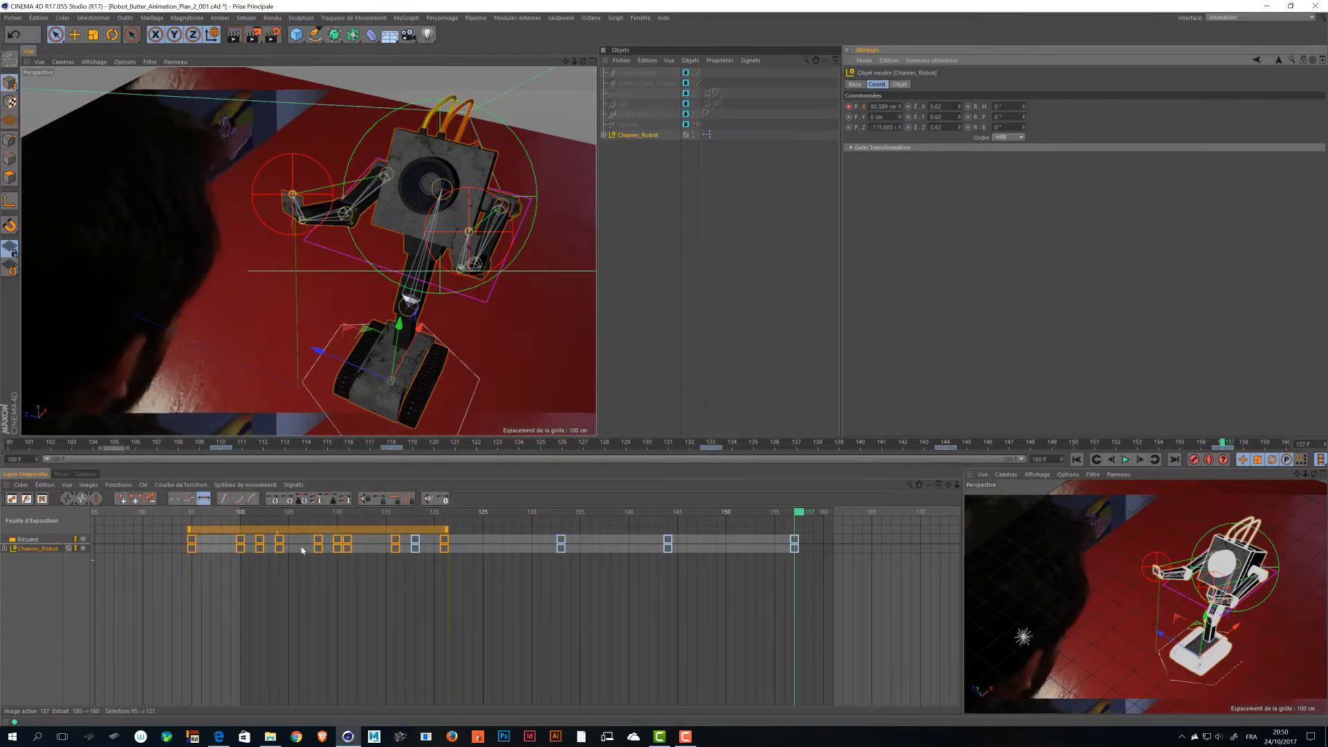
Deselect all keys in the dope sheet and save the Plan_2 project.
mouse_move(799, 511)
mouse_down()
mouse_move(386, 512)
mouse_move(755, 525)
mouse_move(332, 523)
mouse_move(816, 525)
mouse_move(332, 526)
mouse_move(796, 518)
mouse_up()
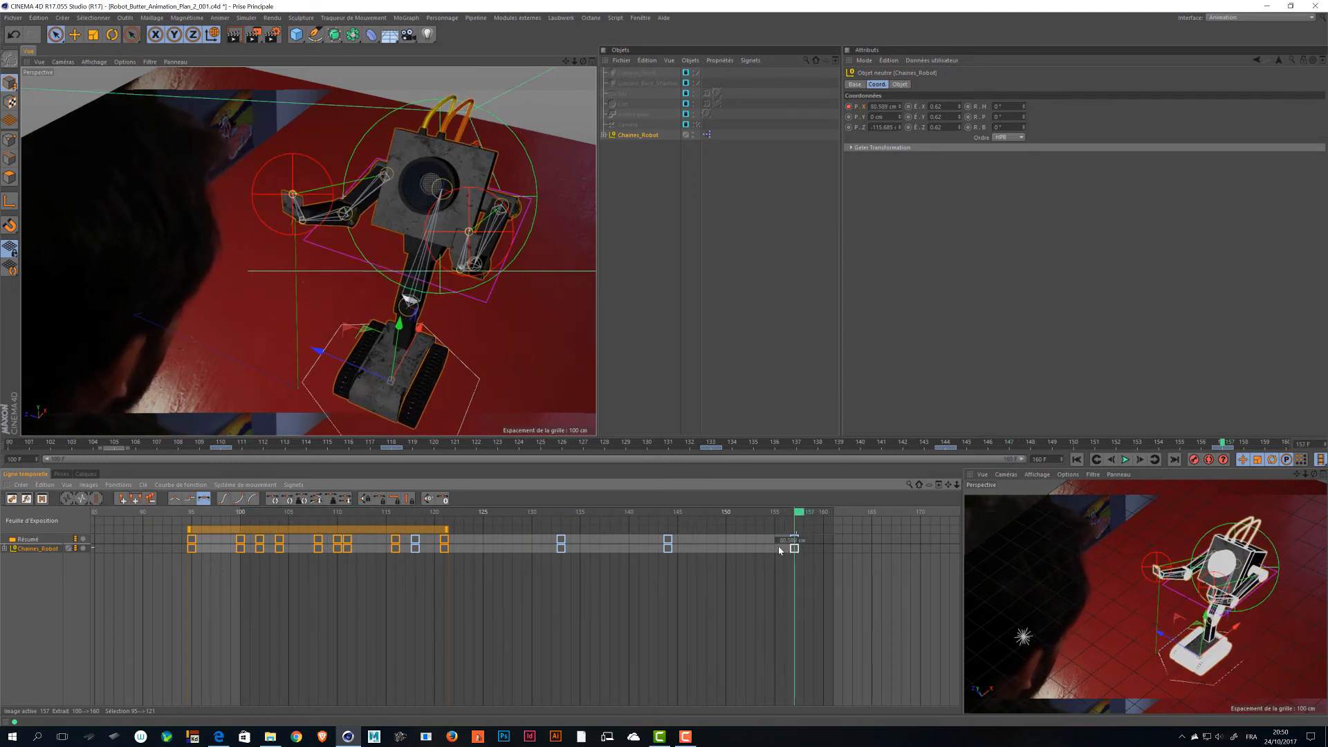
drag(457, 632, 89, 568)
key(ctrl+s)
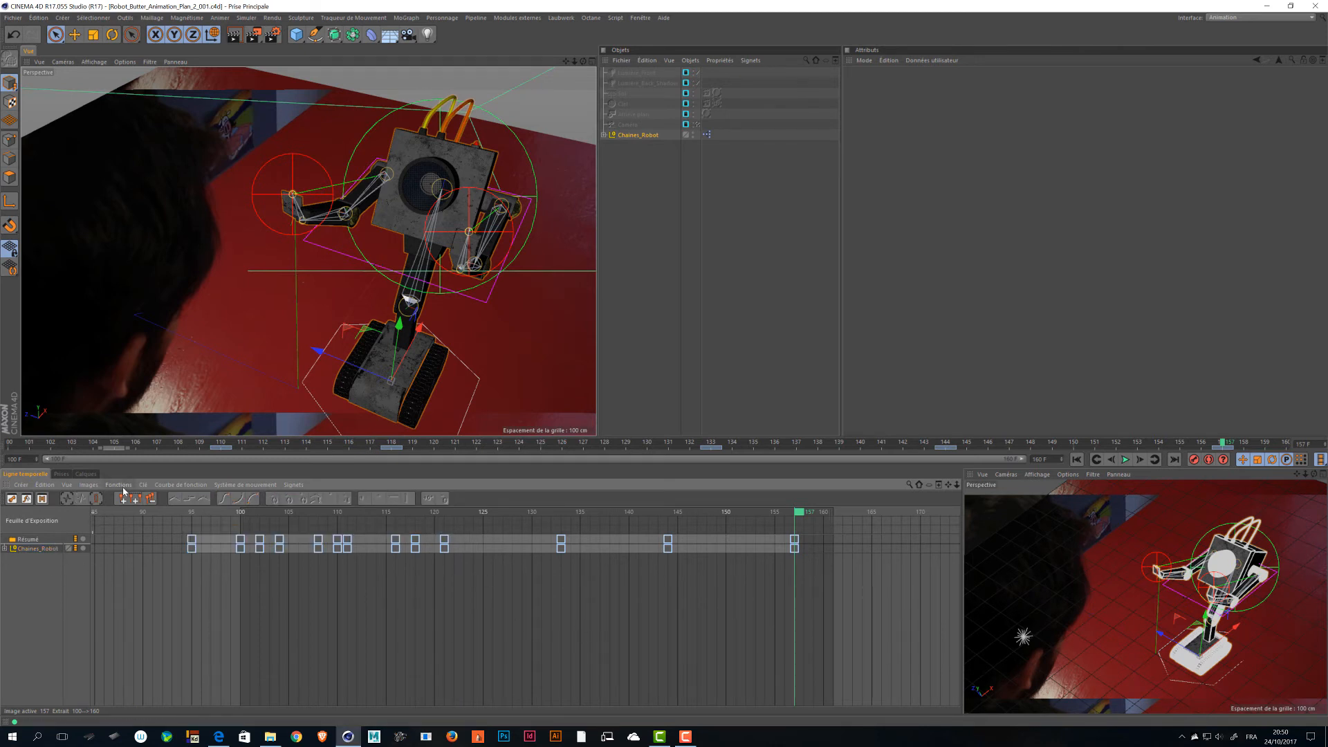
Select the Head_Cible control and inspect the robot's pose from the side around frames 119 to 121.
click(533, 164)
drag(269, 531, 506, 591)
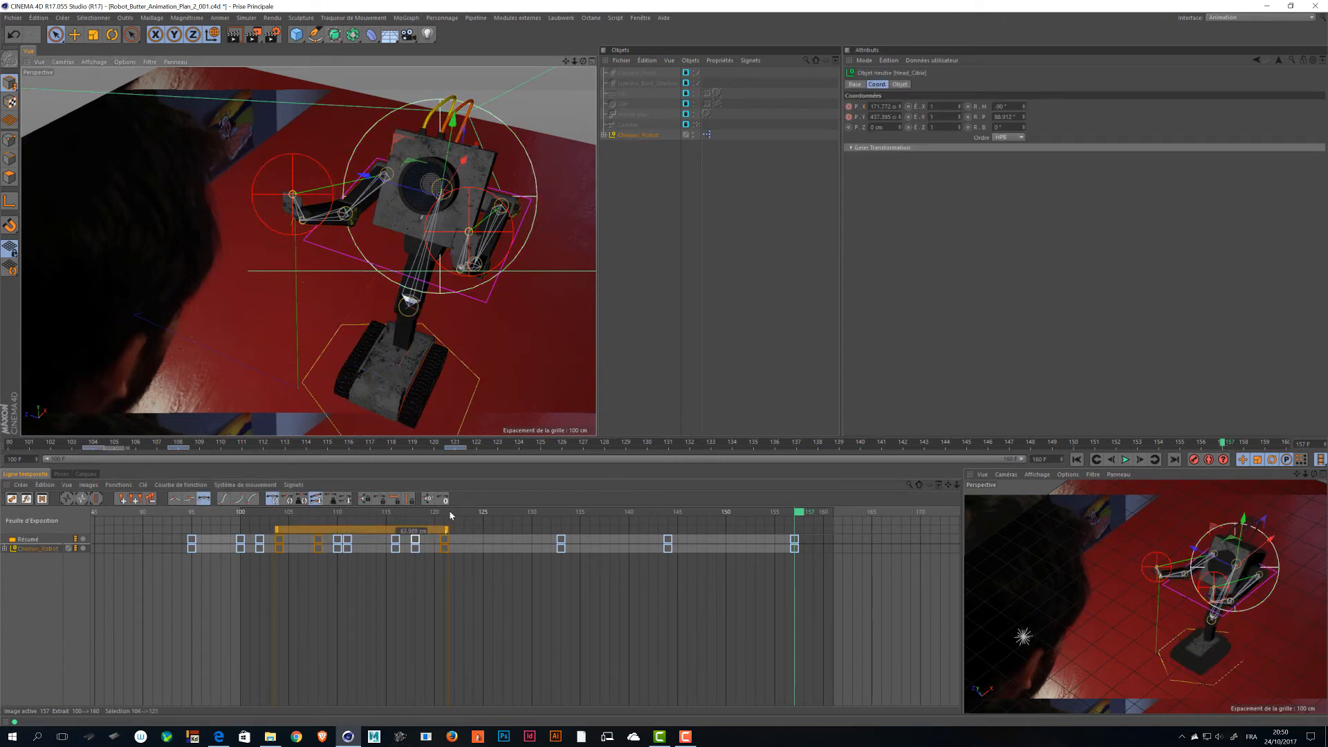
drag(451, 515, 425, 519)
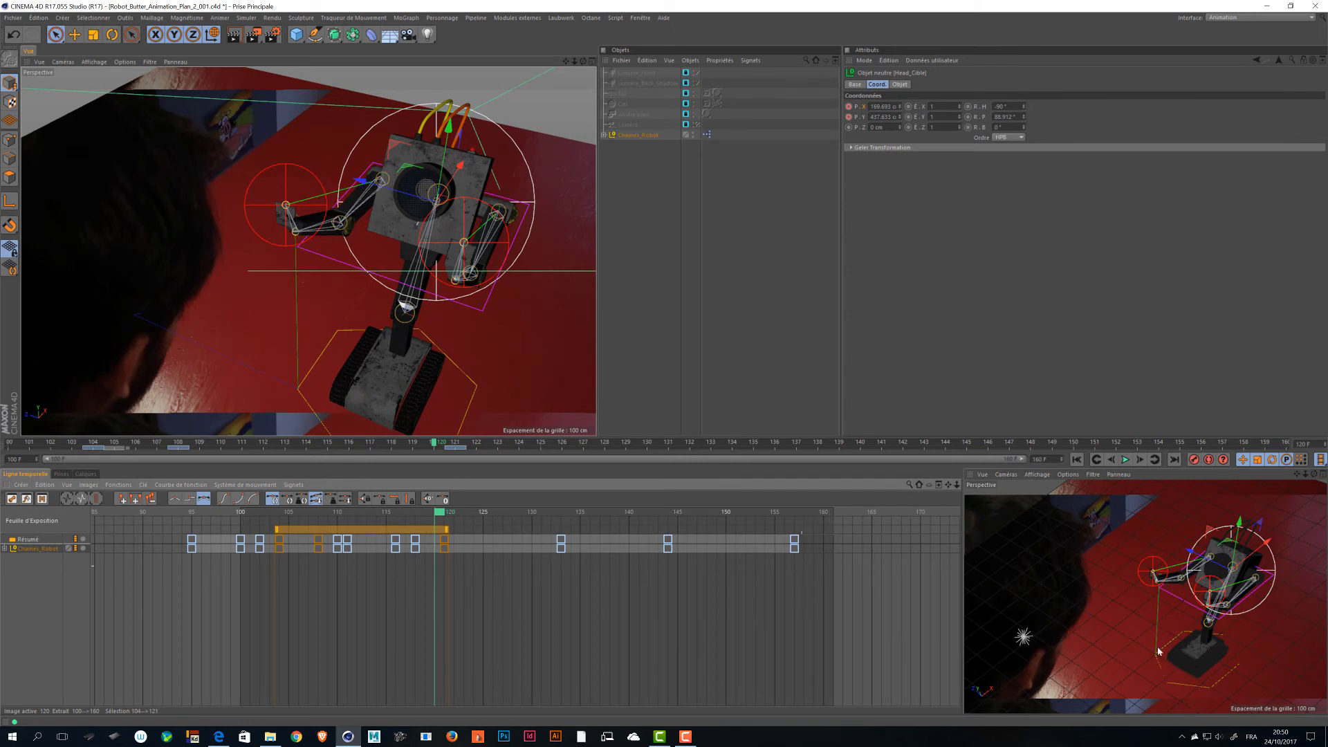
alt+drag(576, 205, 436, 178)
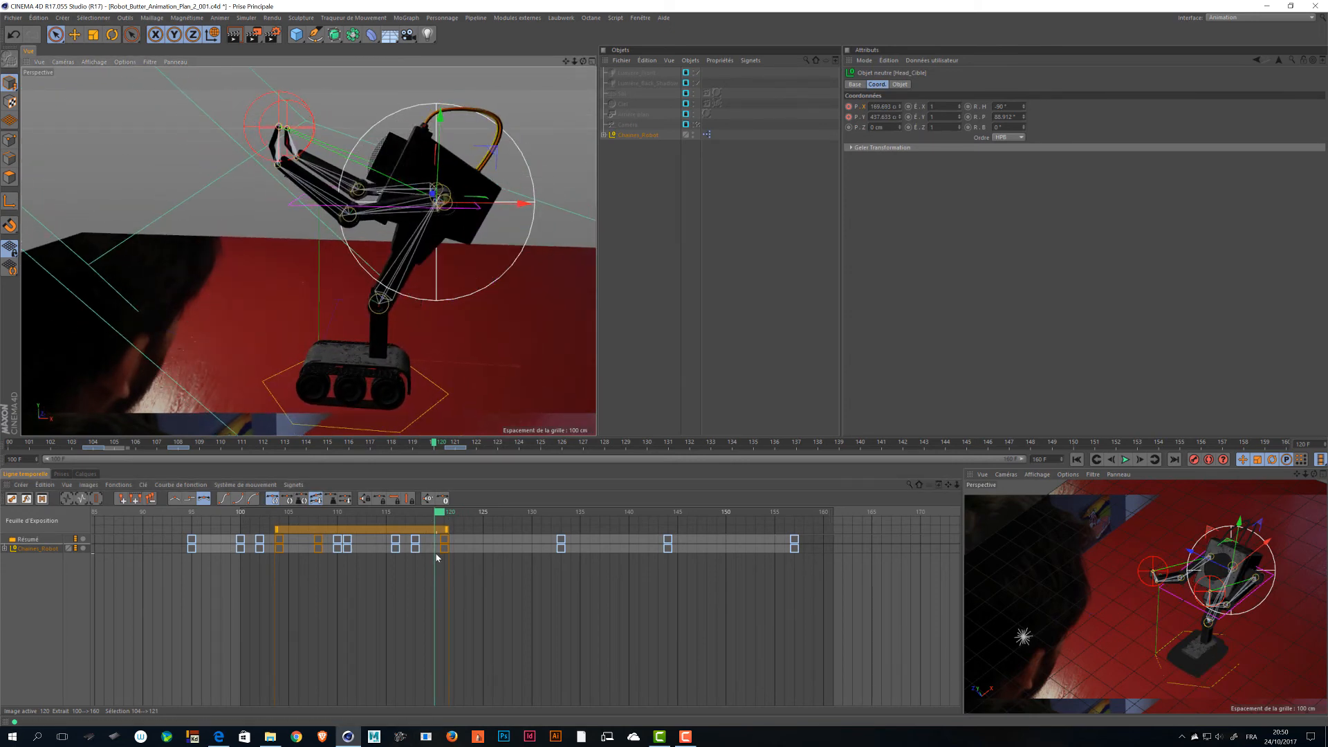
mouse_move(441, 514)
mouse_down()
mouse_move(253, 516)
mouse_move(741, 516)
mouse_move(448, 518)
mouse_up()
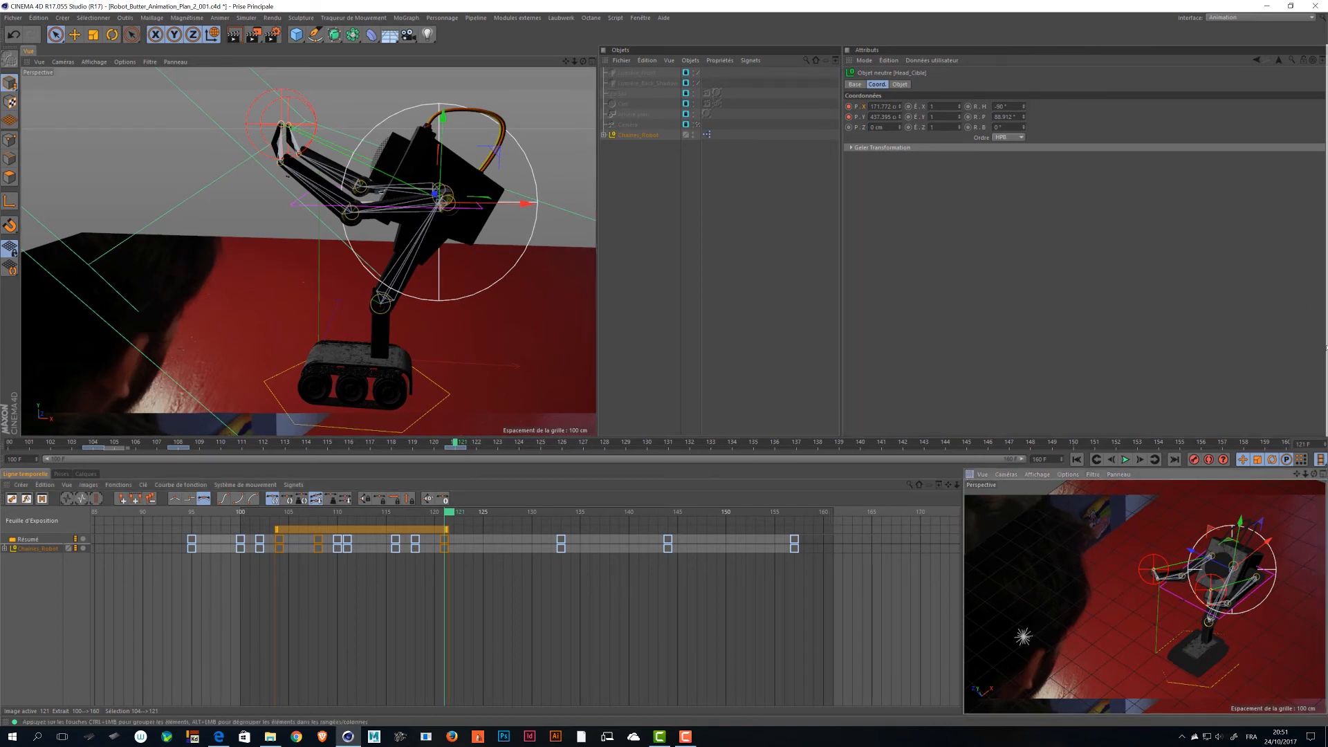
Enlarge the second perspective view beside the timeline and check the robot's pose there around frame 116.
drag(1327, 347, 1327, 347)
mouse_move(665, 385)
mouse_down()
mouse_move(916, 380)
mouse_move(803, 385)
mouse_up()
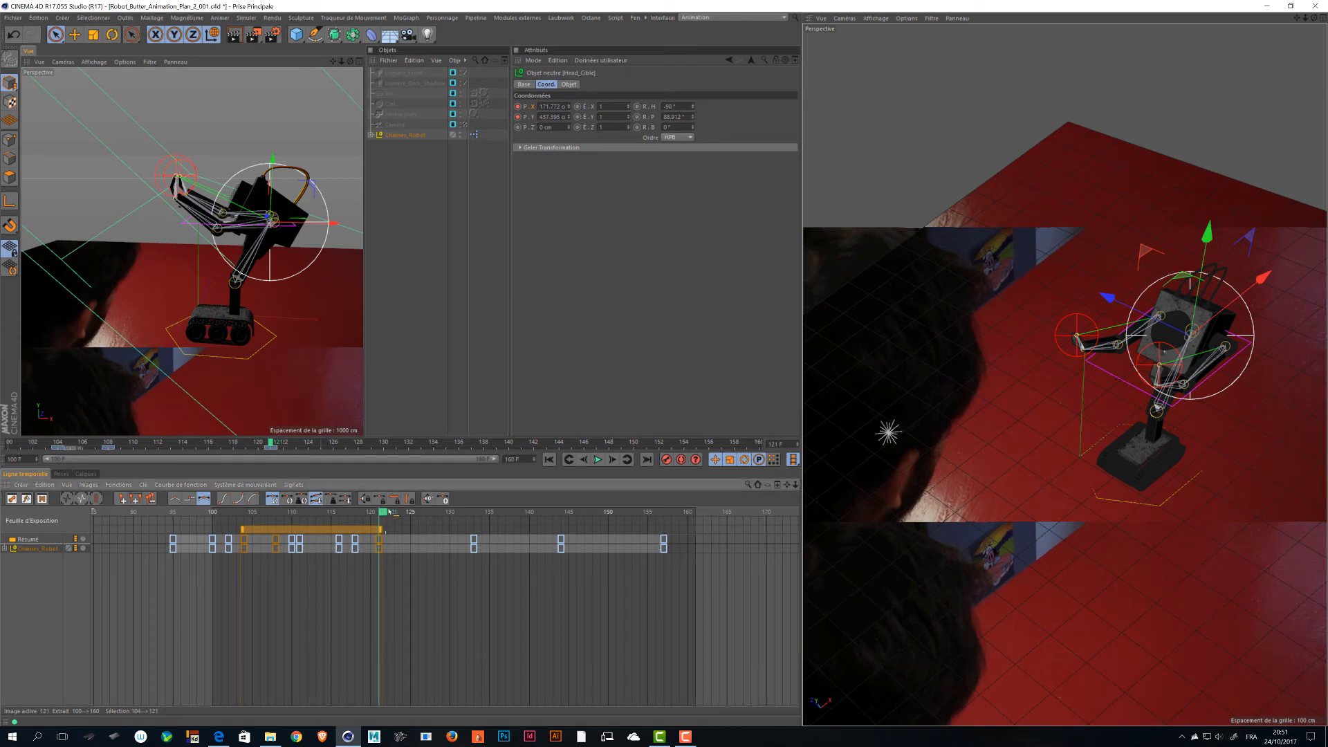
drag(379, 514, 340, 512)
Switch the timeline to F-curve mode and frame the Position X curve of Chaines_Robot.
click(4, 551)
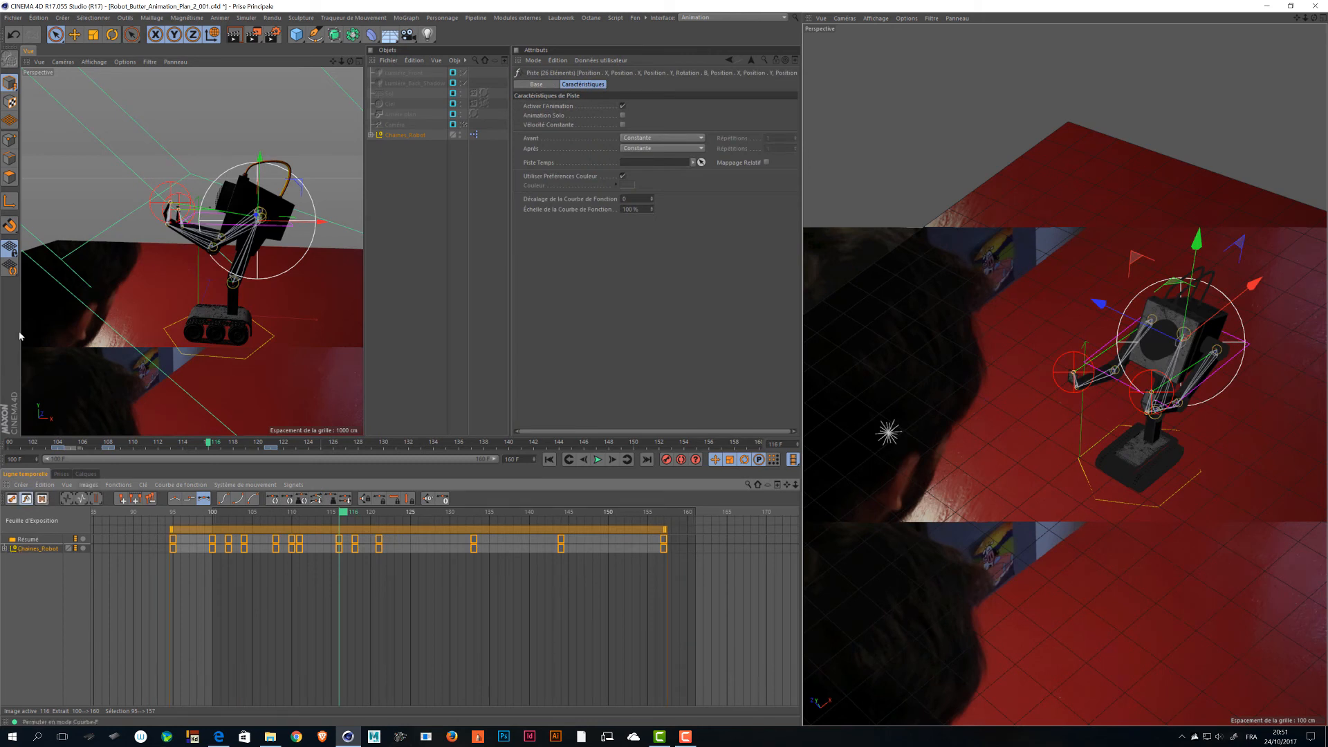
click(26, 498)
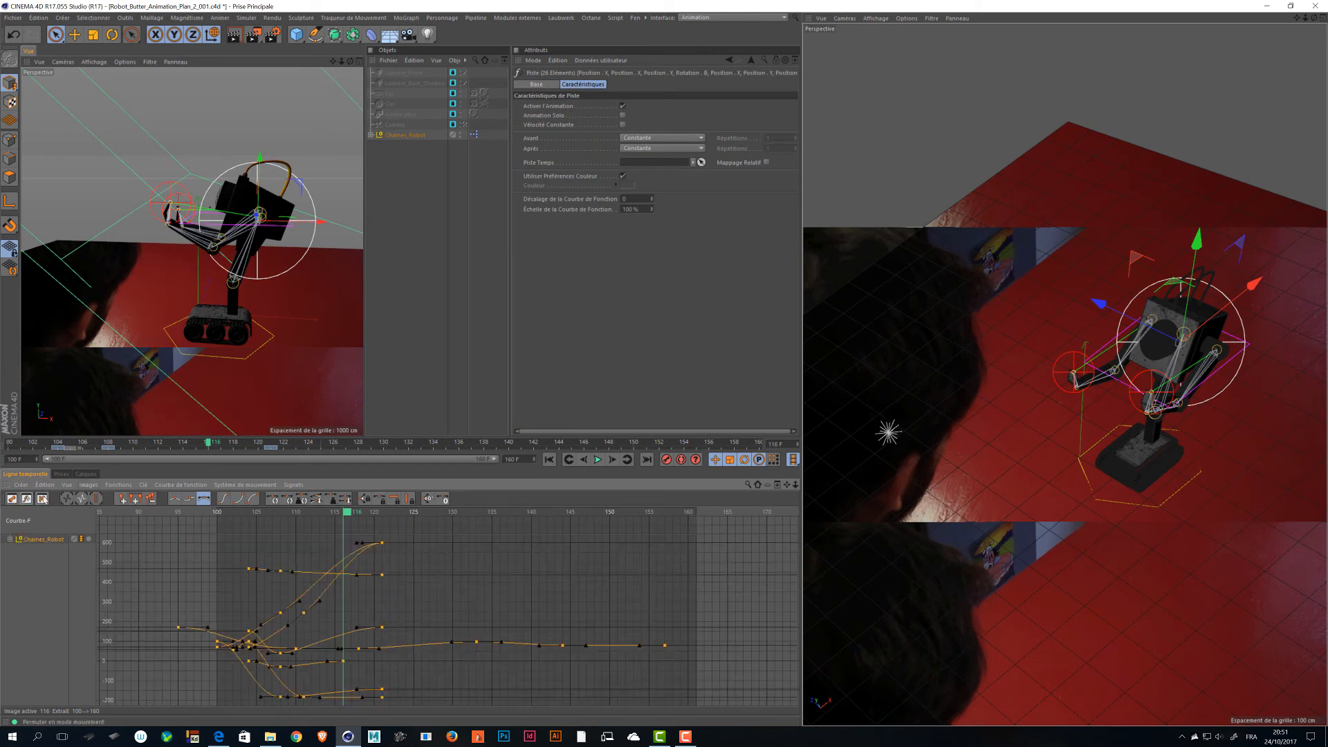
click(9, 539)
double_click(38, 549)
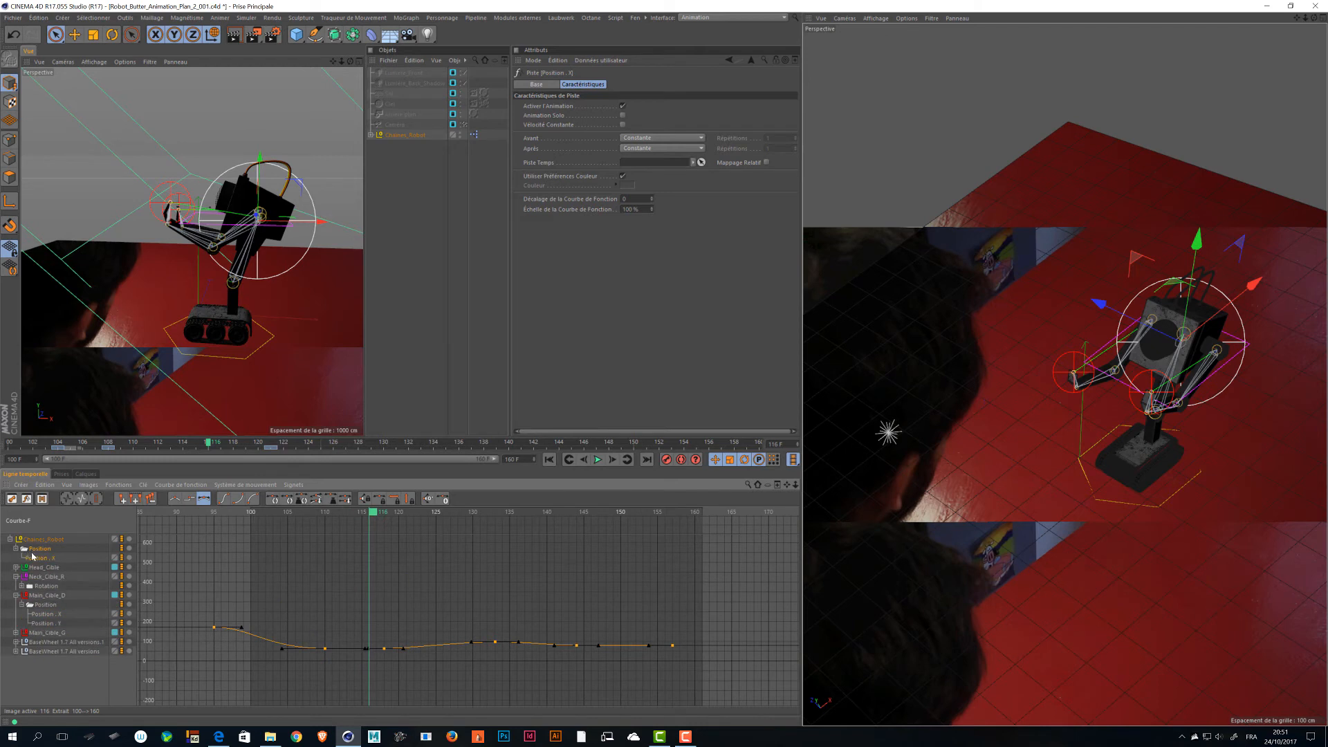
key(h)
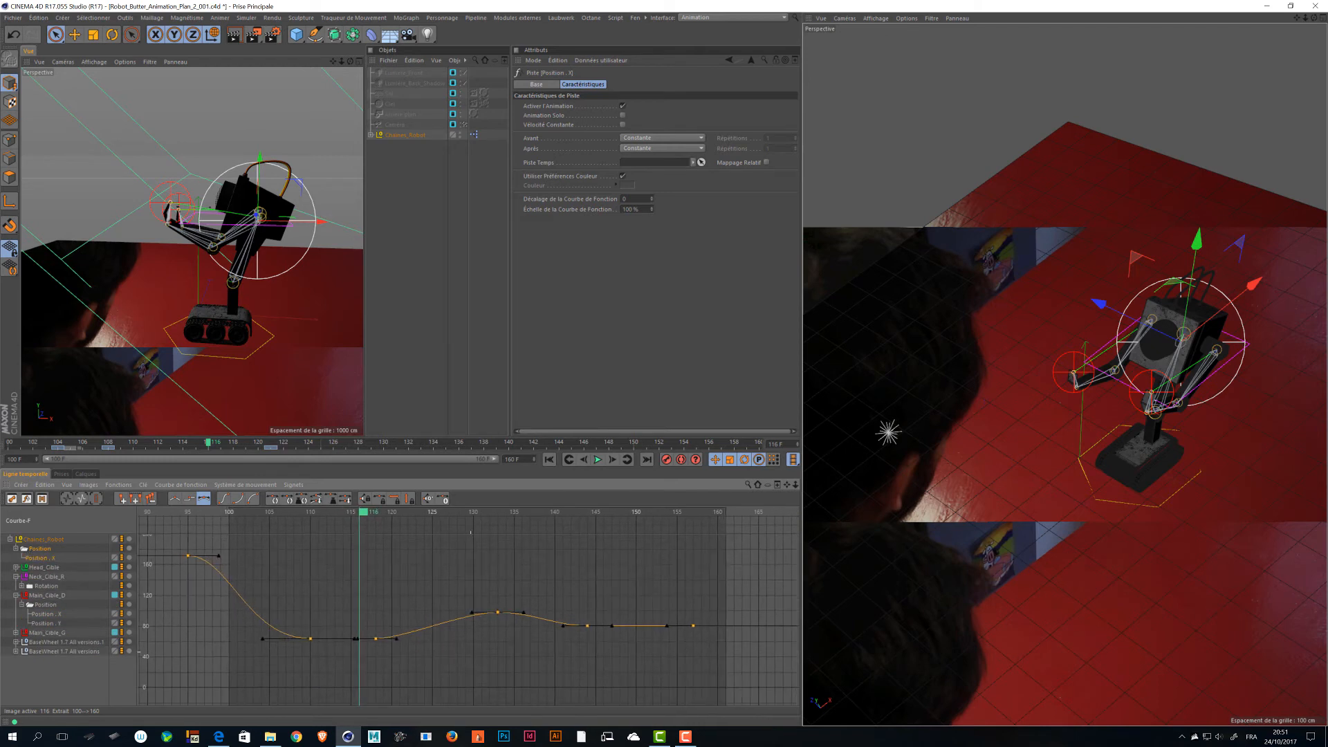
Lower the frame 133 key on the Chaines_Robot Position X curve to about 82 cm.
key(s)
drag(559, 631, 521, 650)
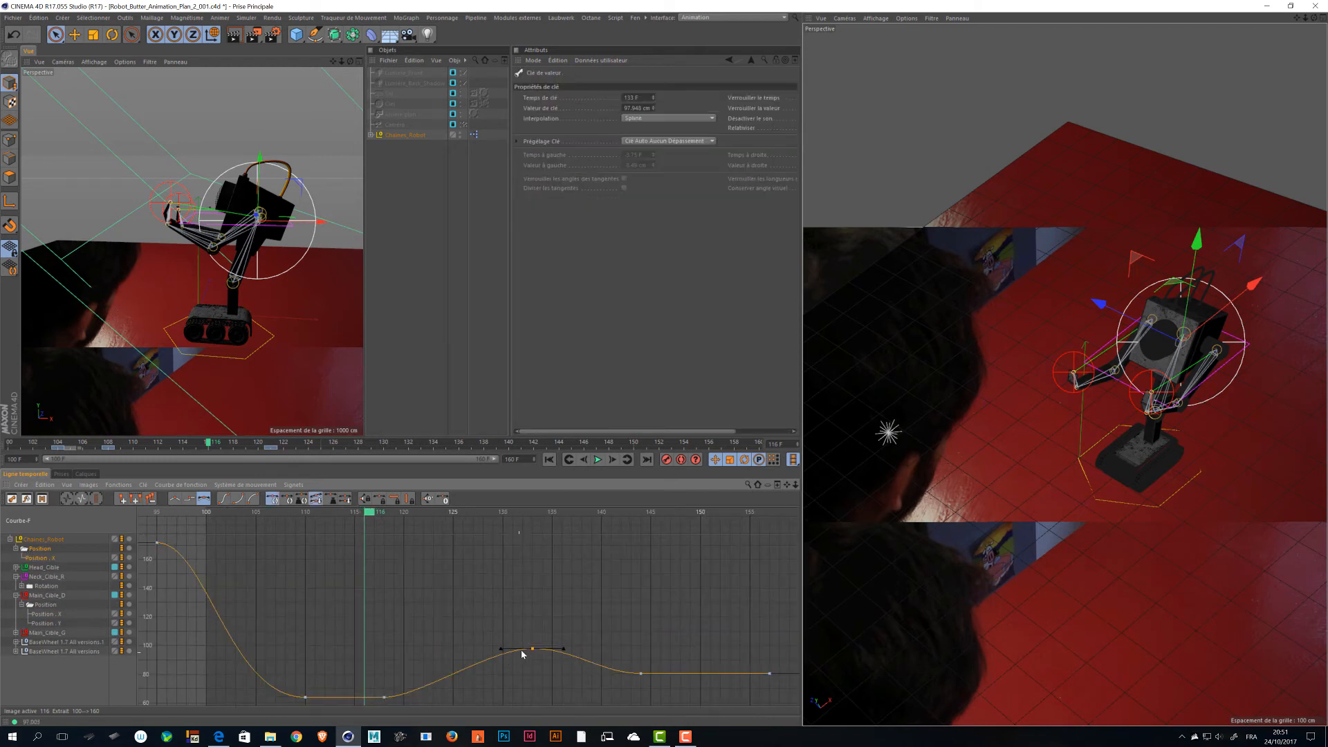
drag(500, 522, 534, 518)
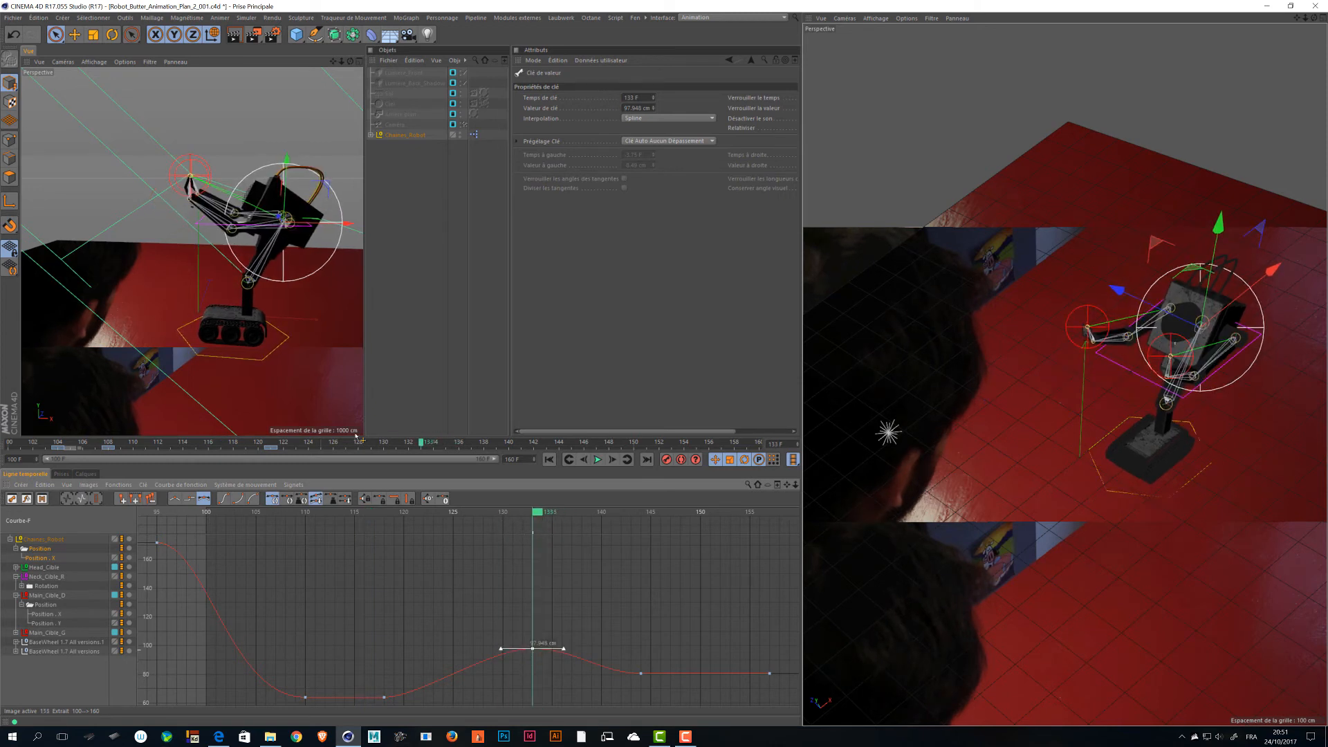
drag(532, 649, 540, 676)
Copy the frame 118 key's Position X value of Chaines_Robot onto frame 144.
click(640, 674)
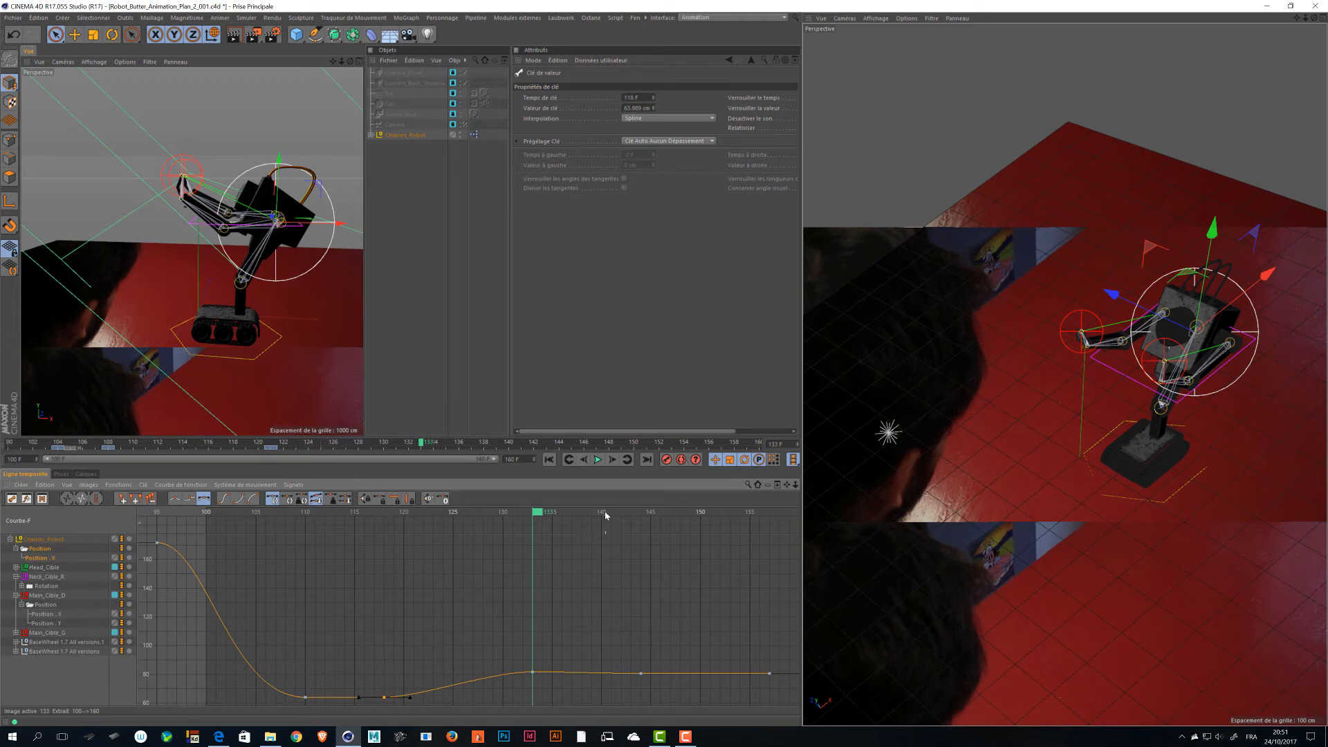
drag(605, 514, 643, 514)
key(ctrl+v)
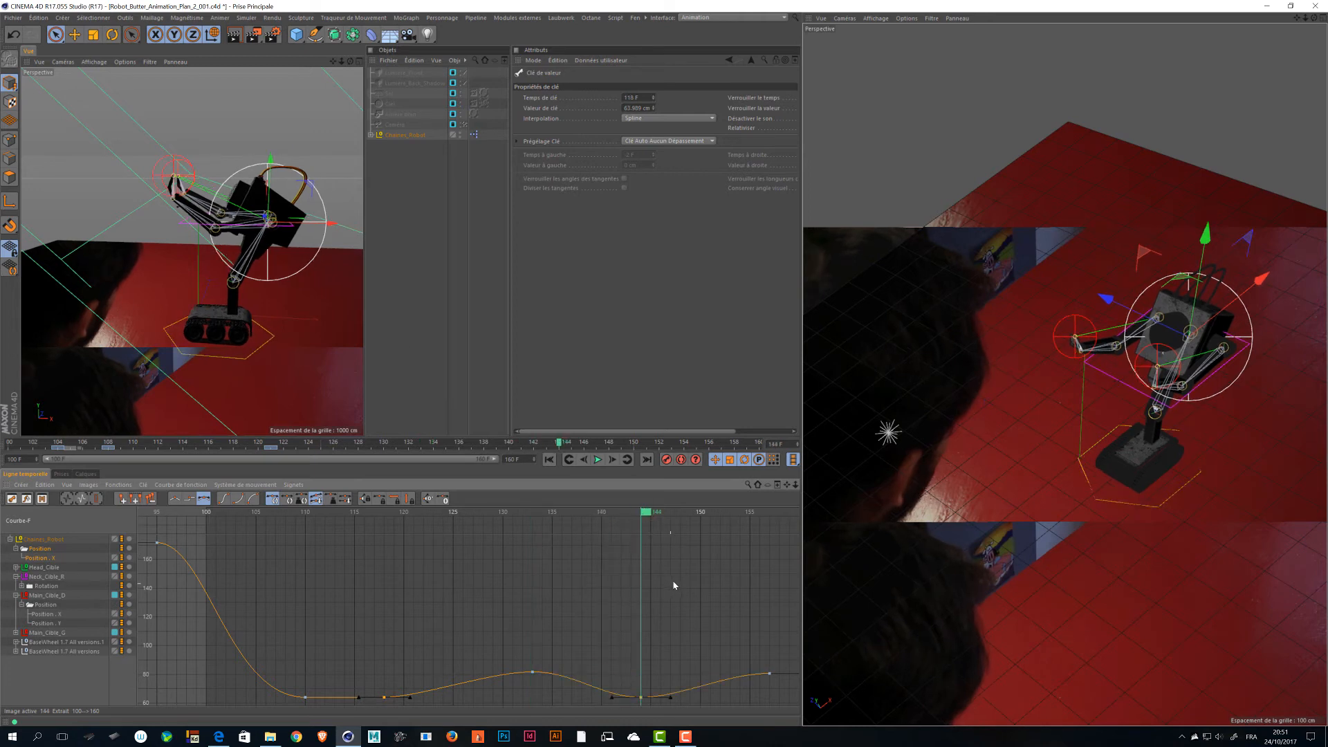
Lower the Chaines_Robot Position X keys at frames 133 and 157 together to about 73 cm, and save the project.
drag(606, 513, 533, 513)
drag(487, 686, 488, 687)
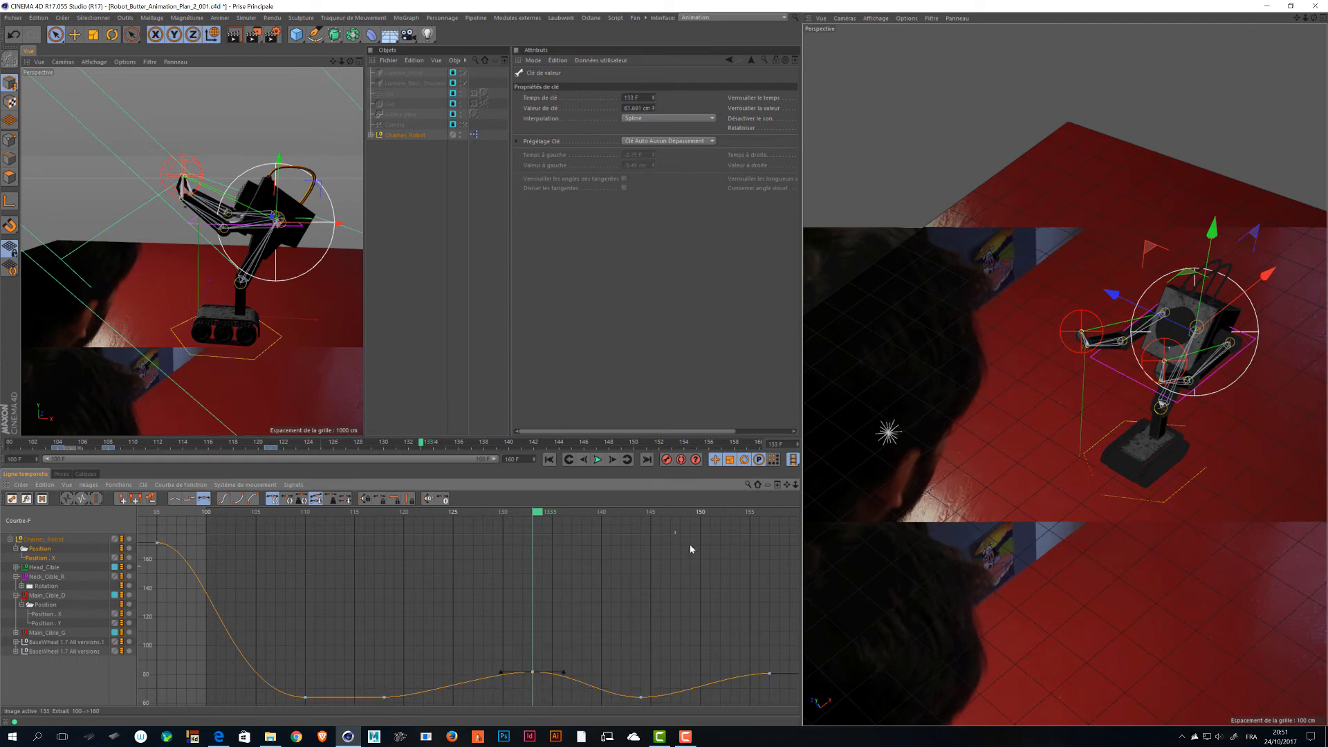
drag(754, 516, 775, 517)
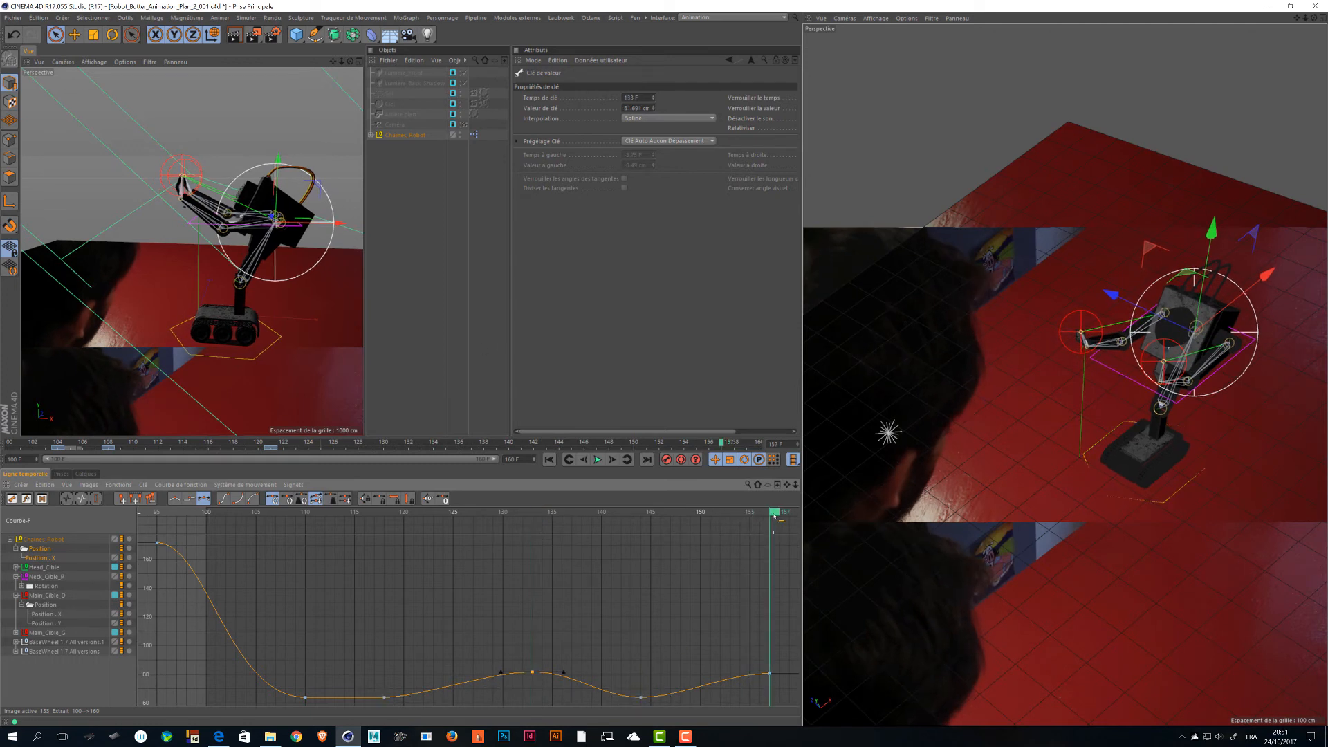
drag(782, 652, 533, 687)
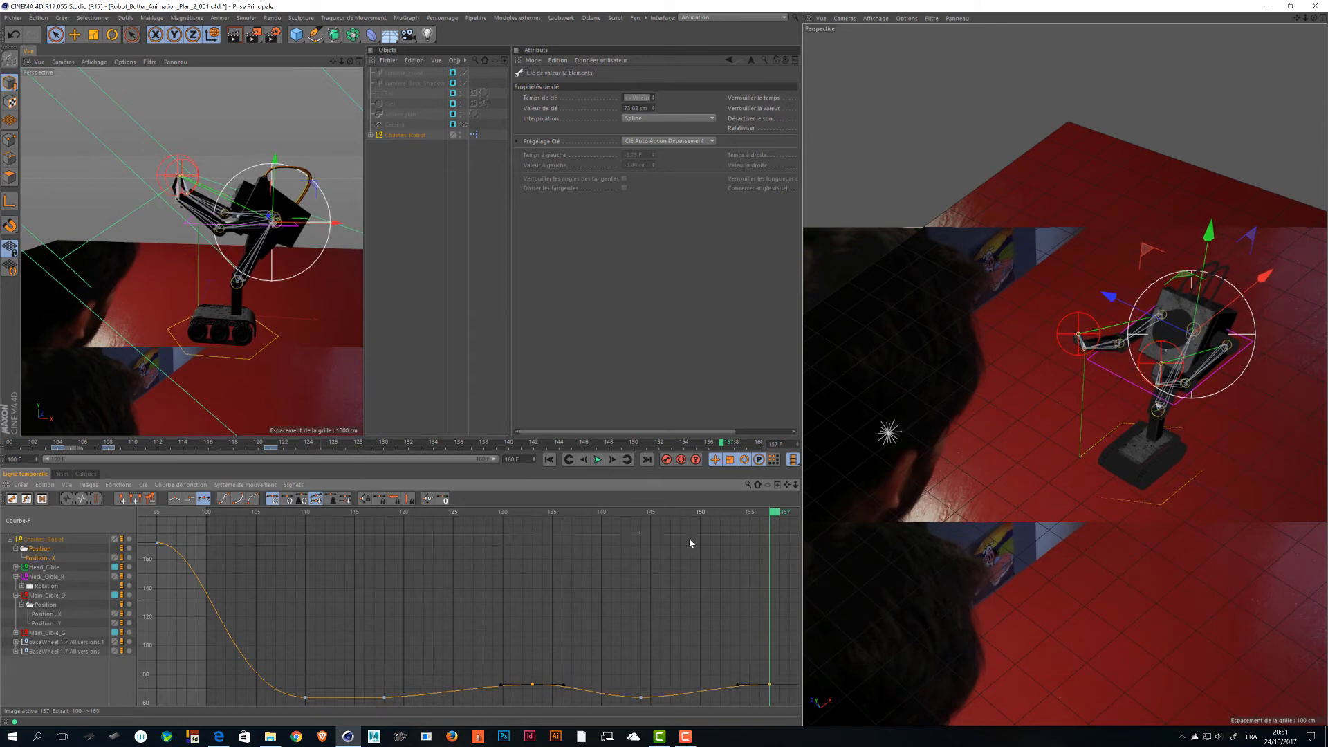
drag(752, 517, 551, 543)
key(ctrl+s)
Expand Head_Cible's position tracks and frame their curves together with the Chaines_Robot Position X curve.
click(91, 566)
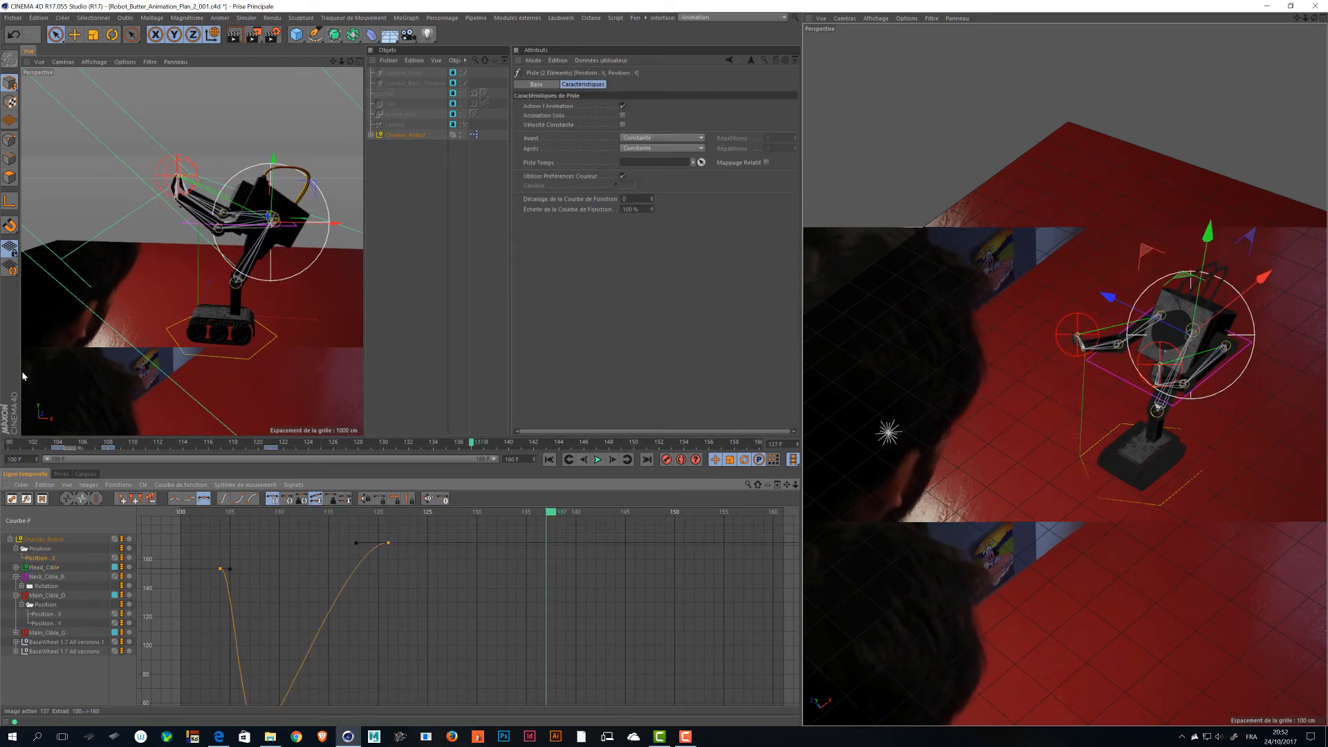
click(16, 568)
click(21, 576)
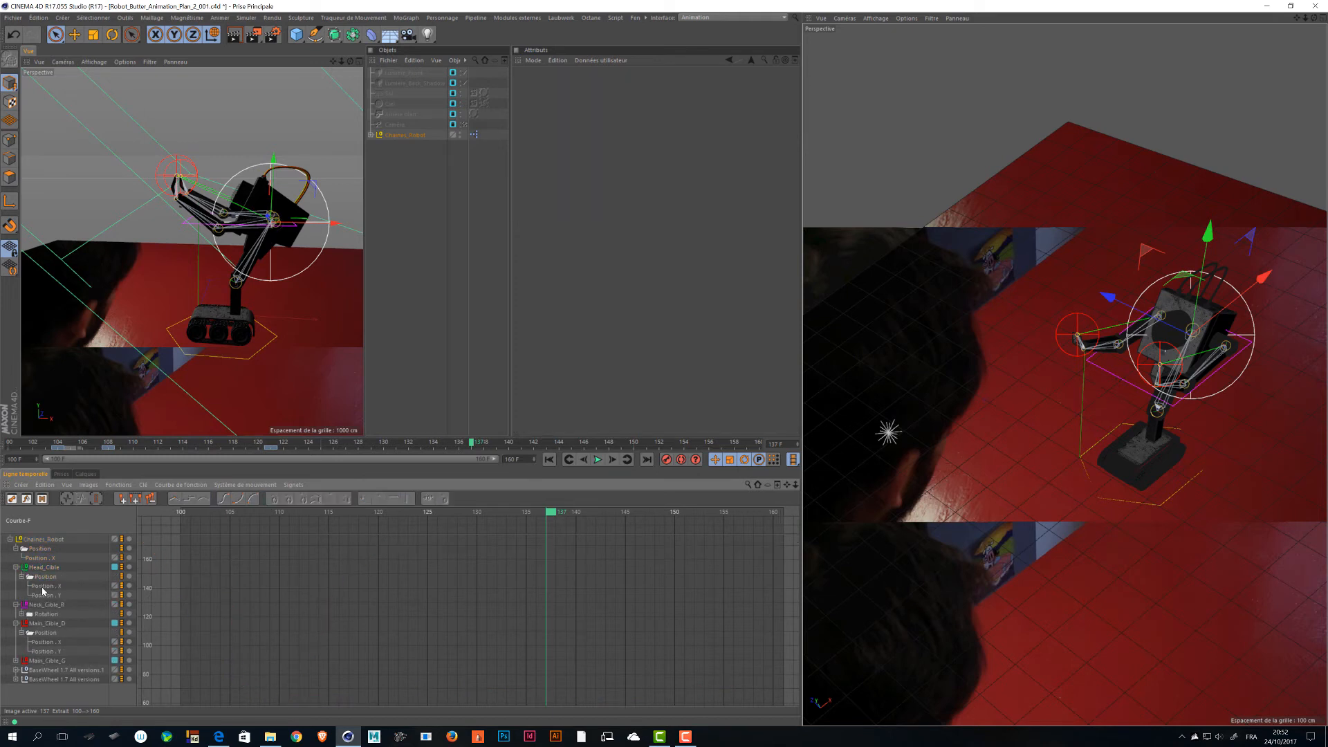
click(42, 595)
alt+right_drag(424, 597, 424, 589)
key(h)
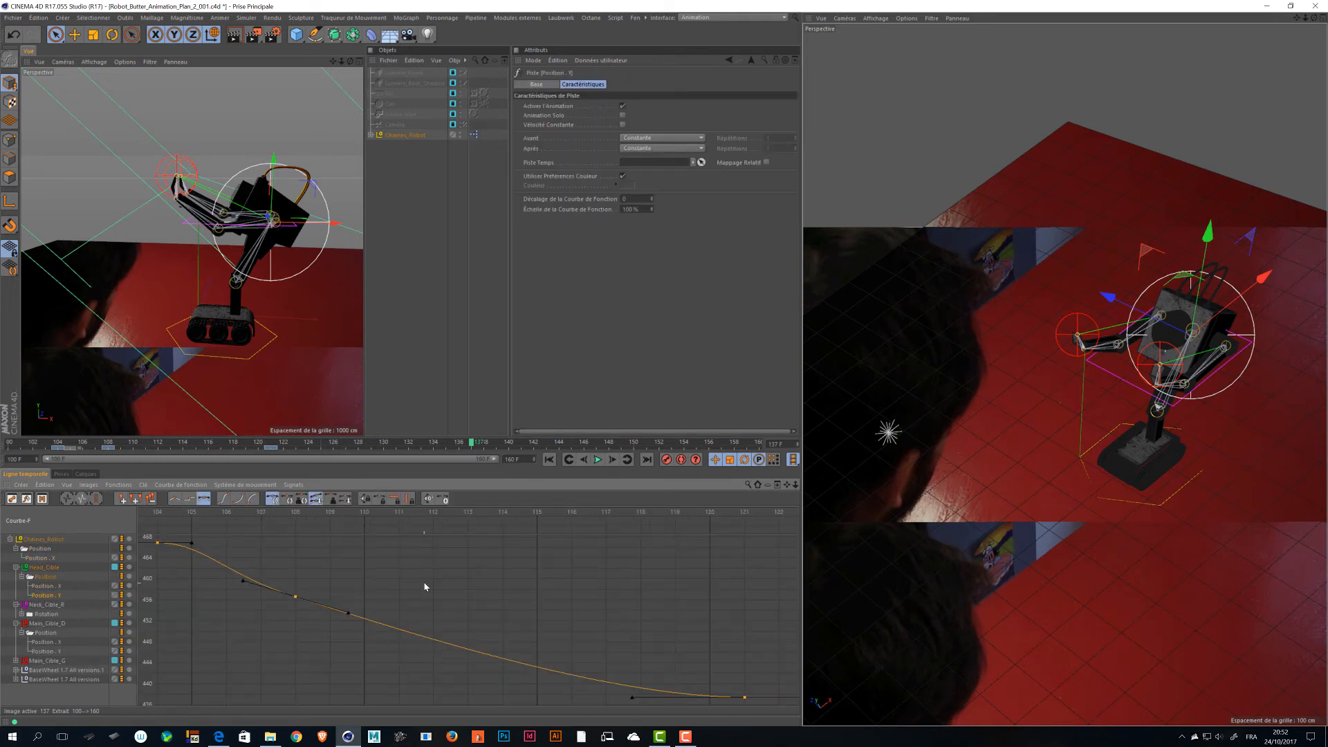
click(46, 578)
key(h)
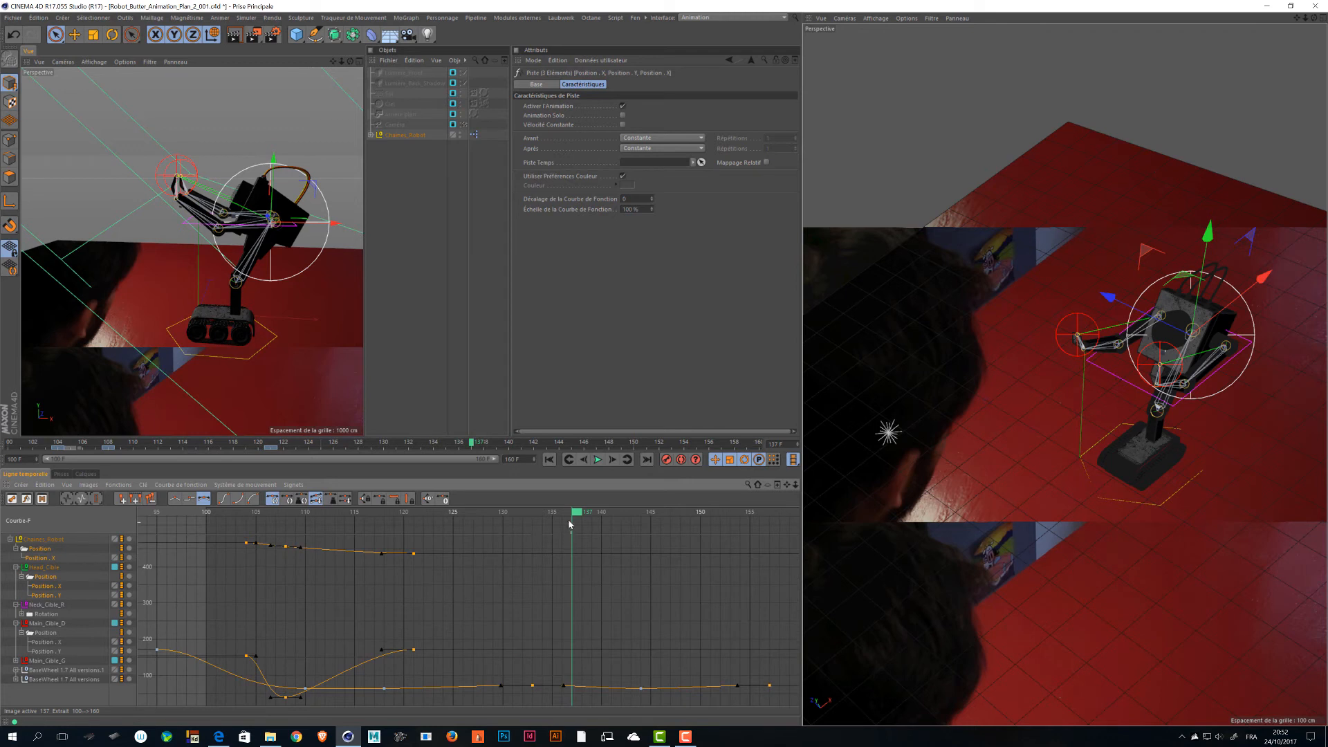
At frame 135, move Head_Cible to a lower X position and record a key.
drag(583, 512, 540, 513)
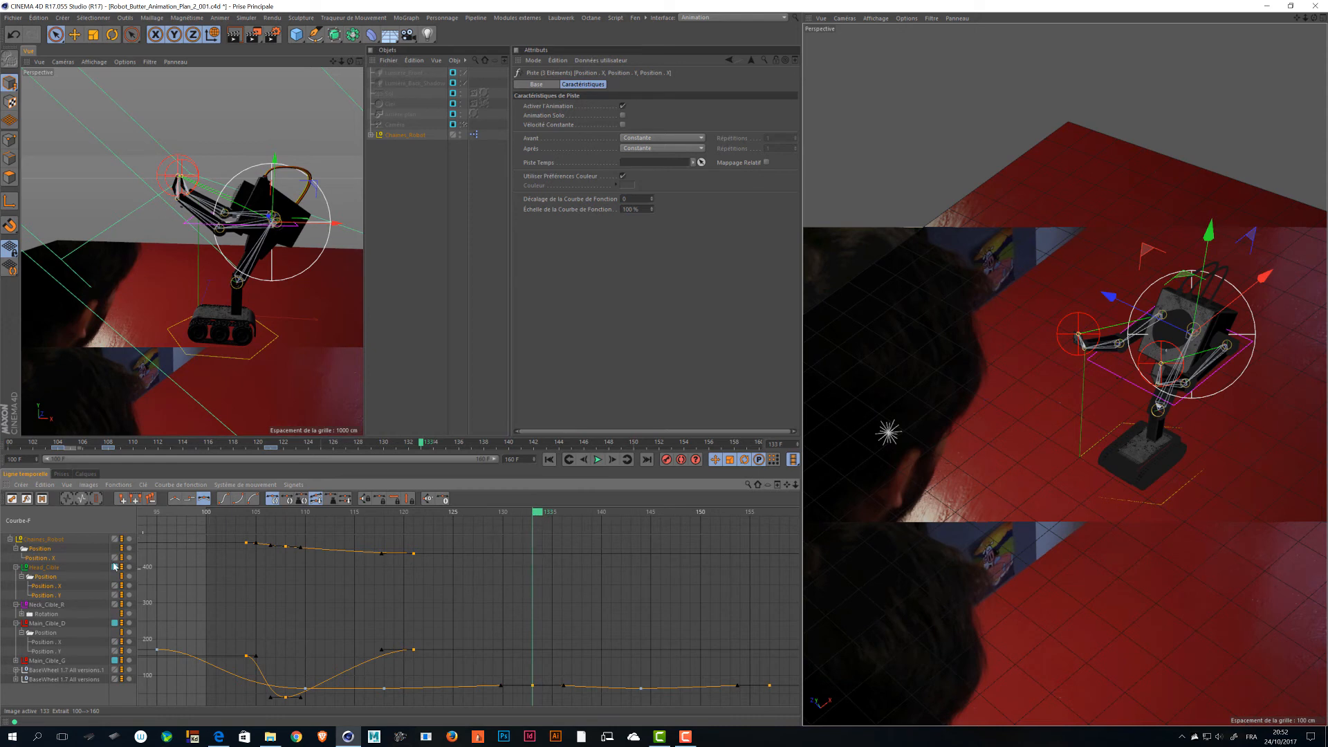
click(47, 572)
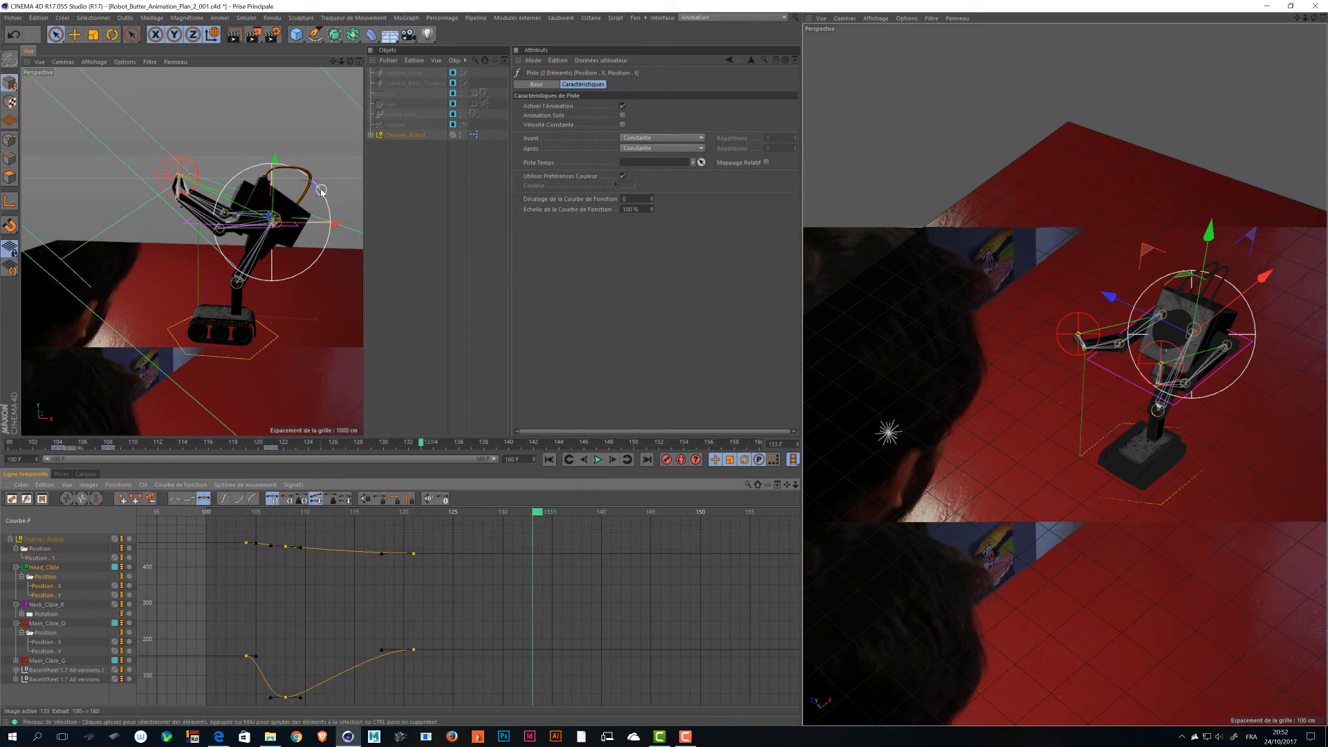
mouse_move(424, 448)
mouse_down()
mouse_move(135, 443)
mouse_move(446, 451)
mouse_up()
drag(318, 185, 304, 187)
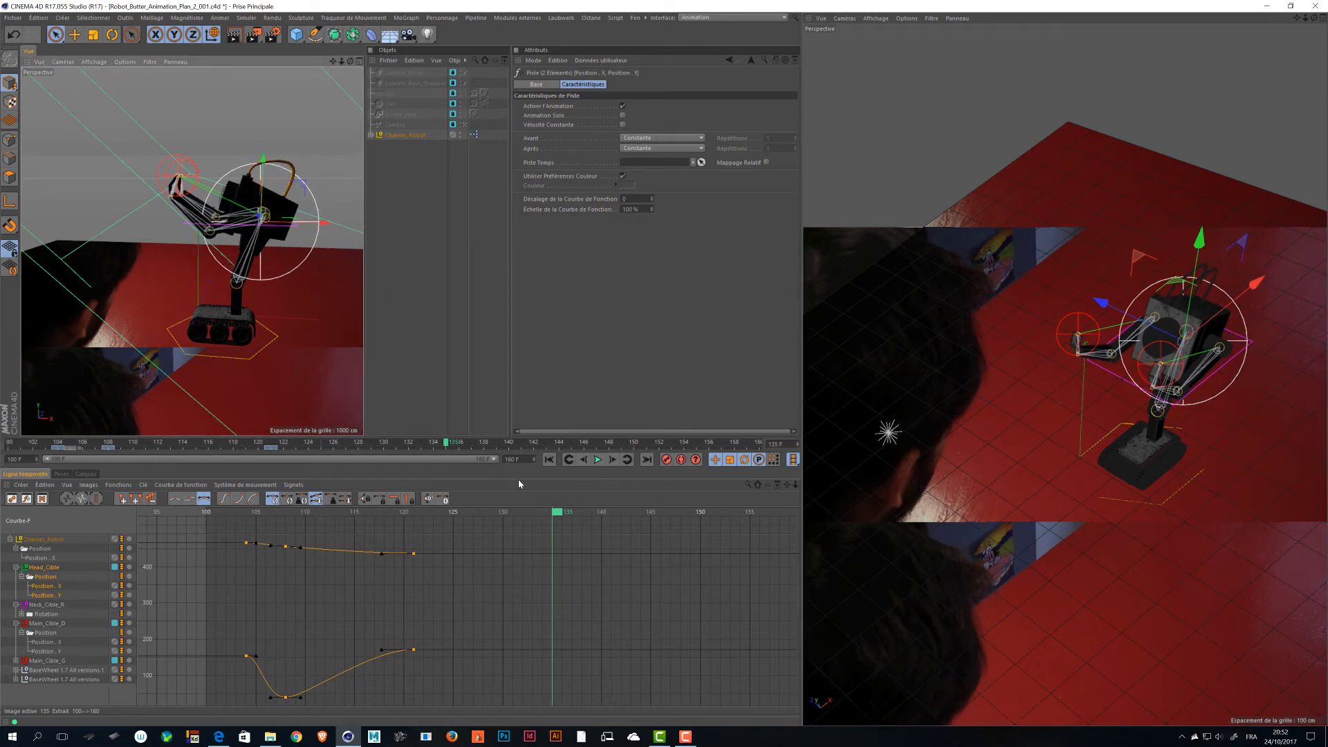
click(666, 460)
At frame 144, move Head_Cible slightly back to a higher X position and record a key.
drag(557, 514, 662, 530)
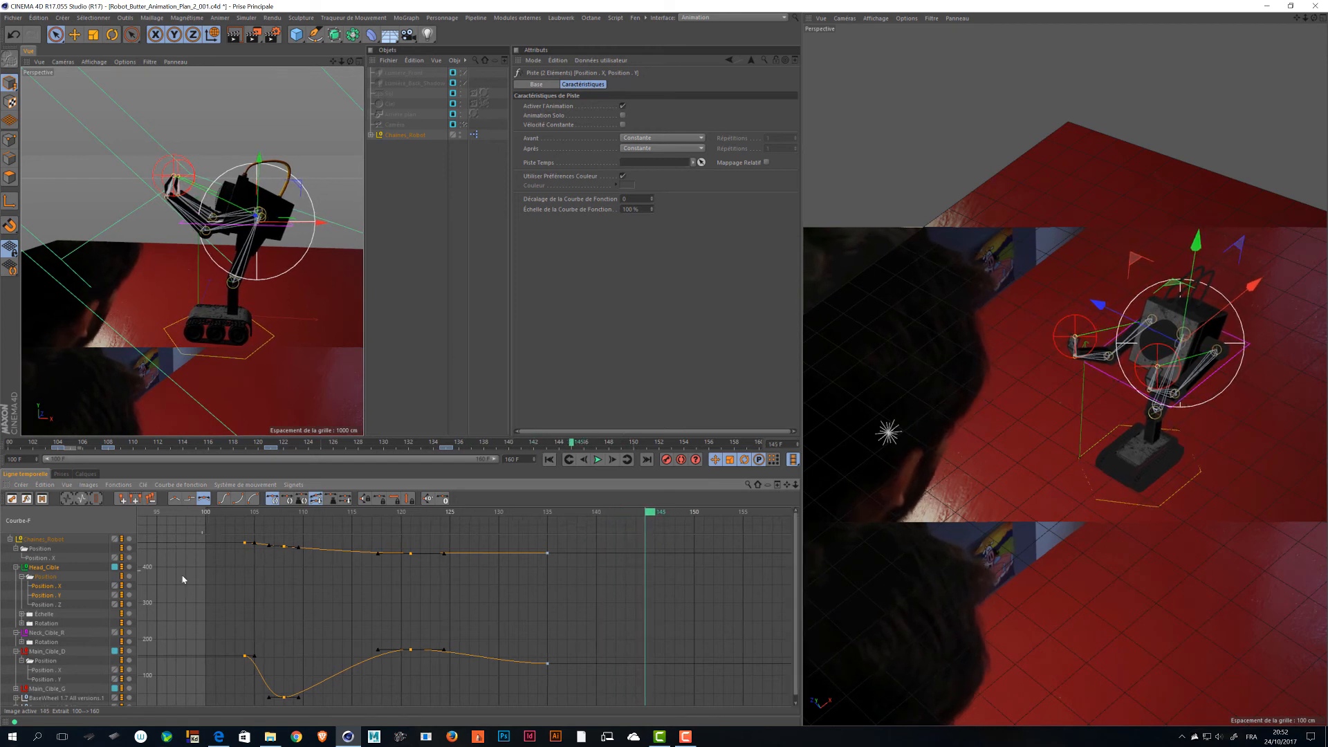
key(ctrl+a)
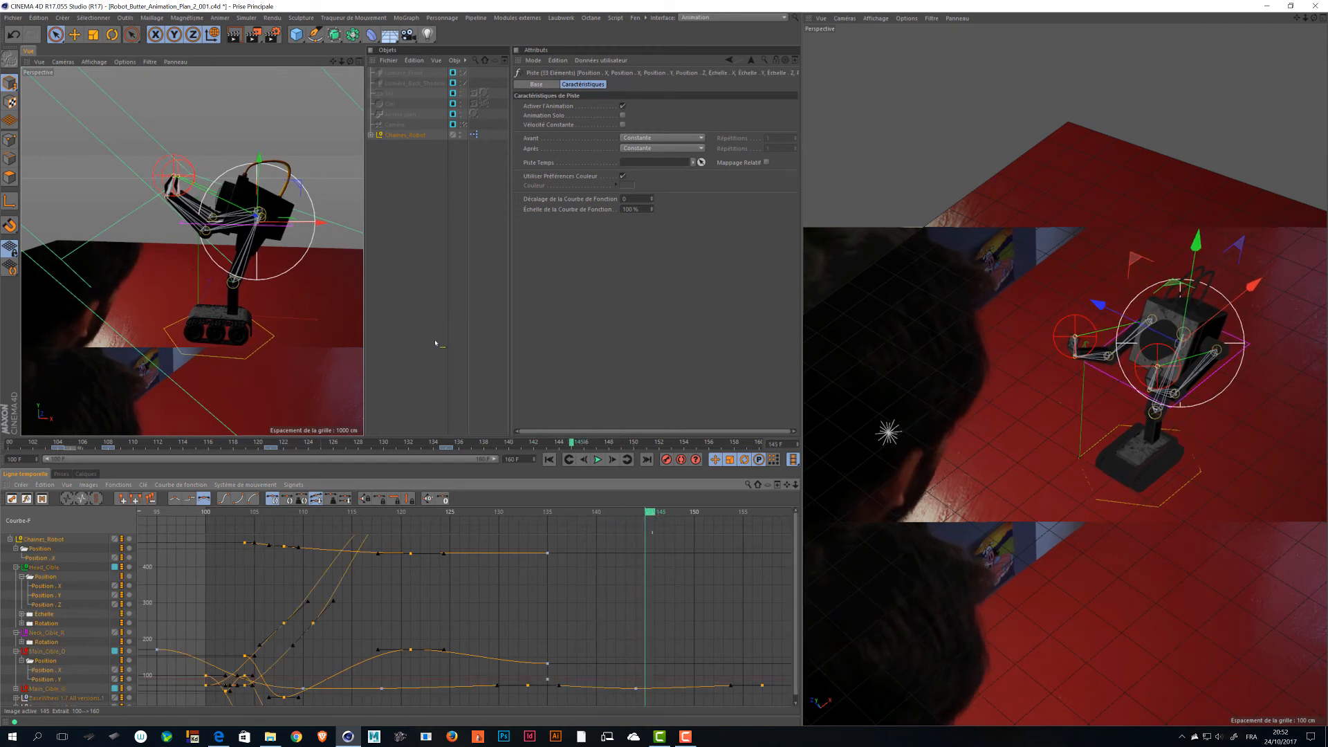
key(f)
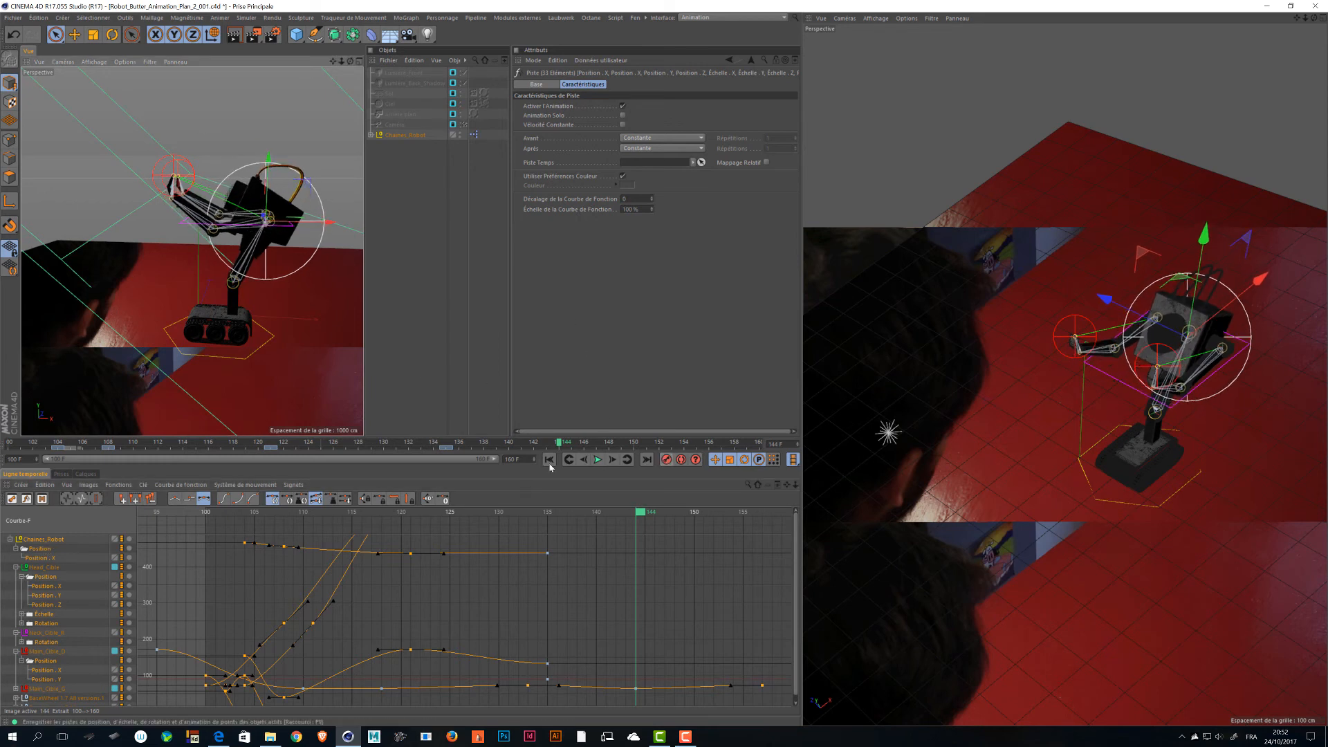
click(49, 568)
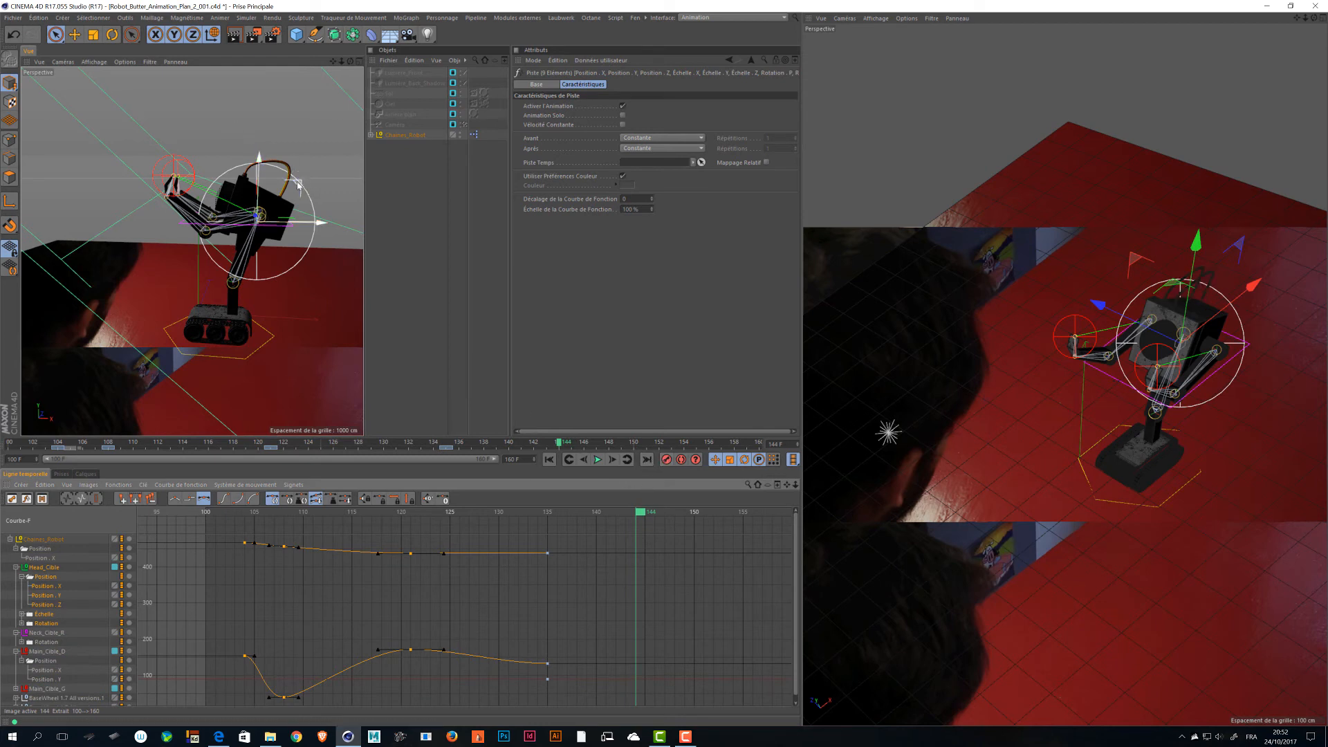
drag(318, 222, 322, 222)
click(666, 459)
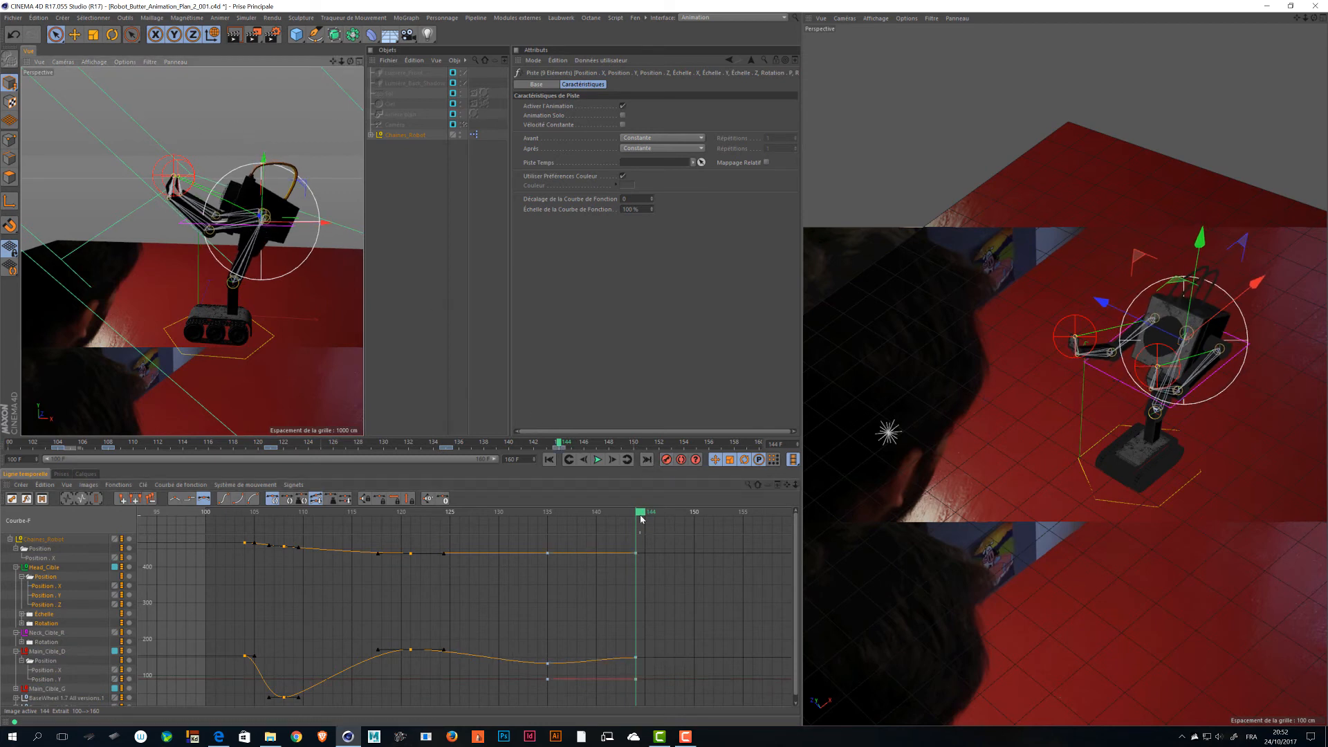
At frame 157, aligned with the last Chaines_Robot key, move Head_Cible to a lower X position and record a key.
drag(642, 518, 754, 517)
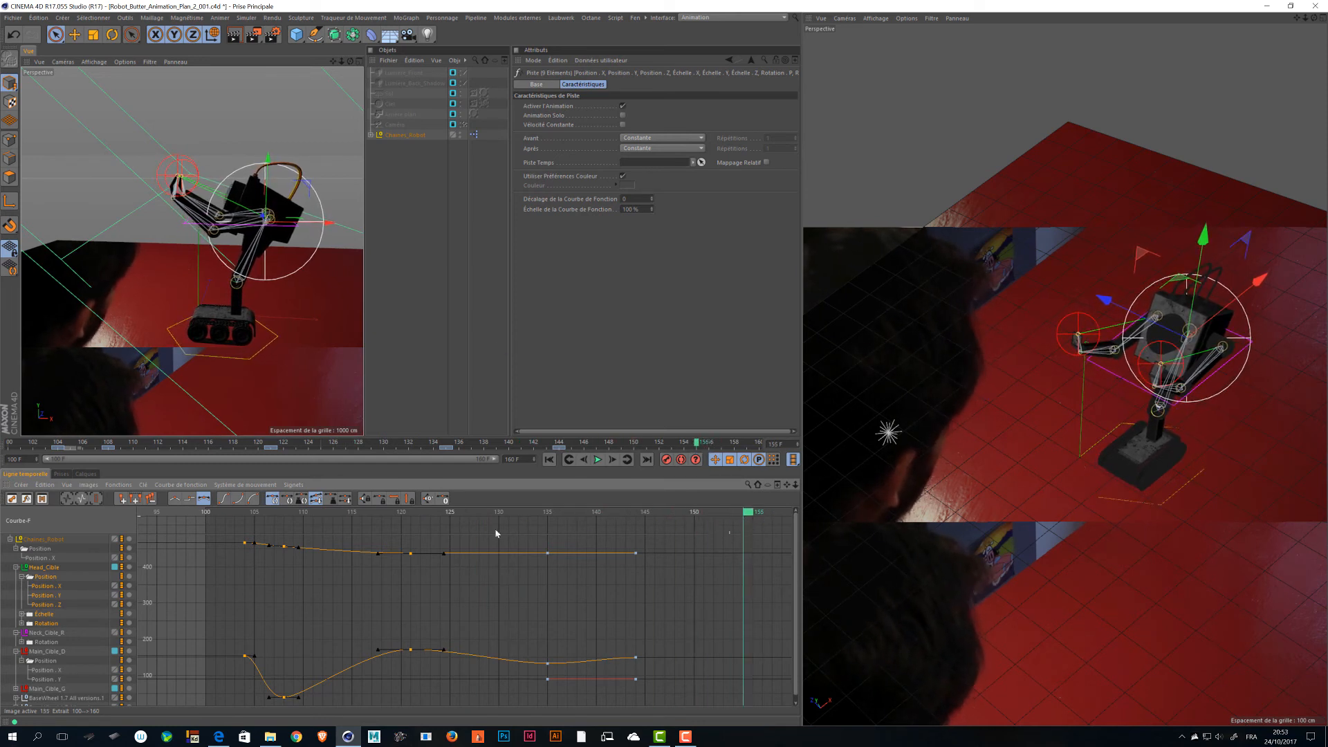
click(50, 558)
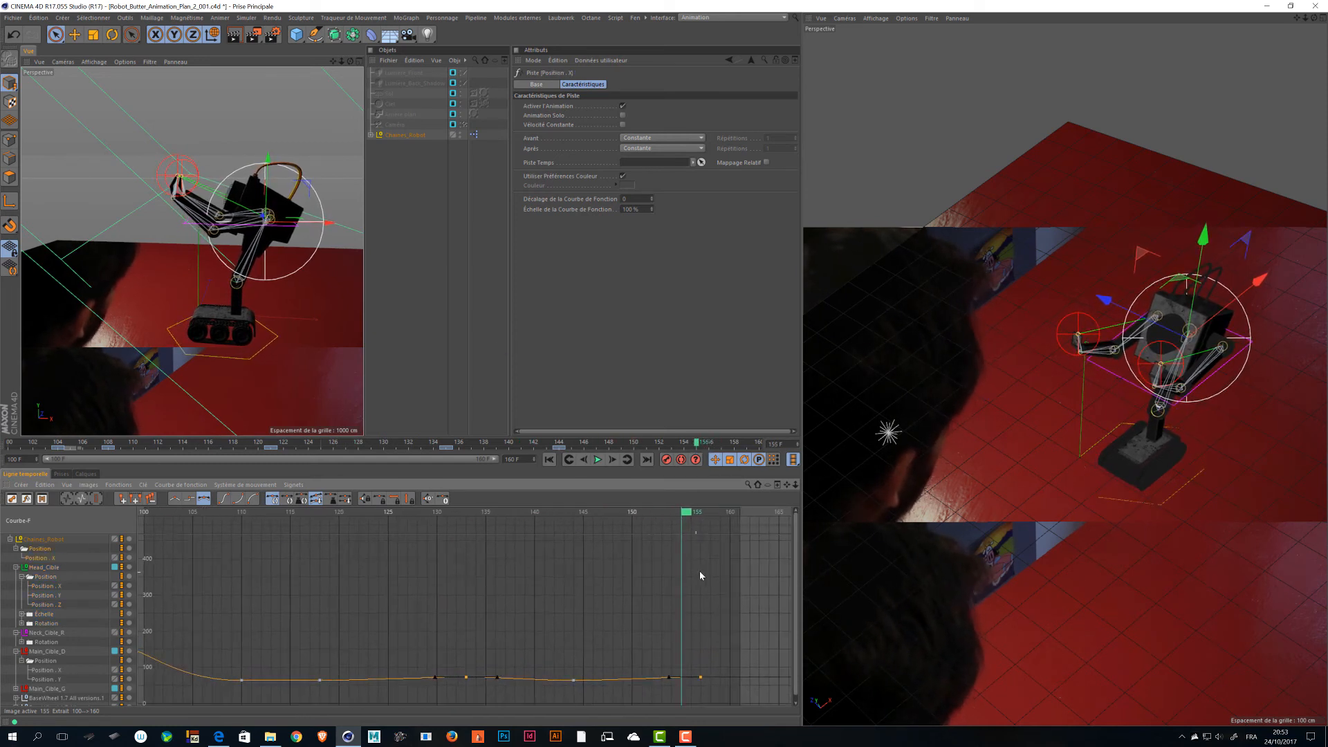
drag(685, 513, 700, 514)
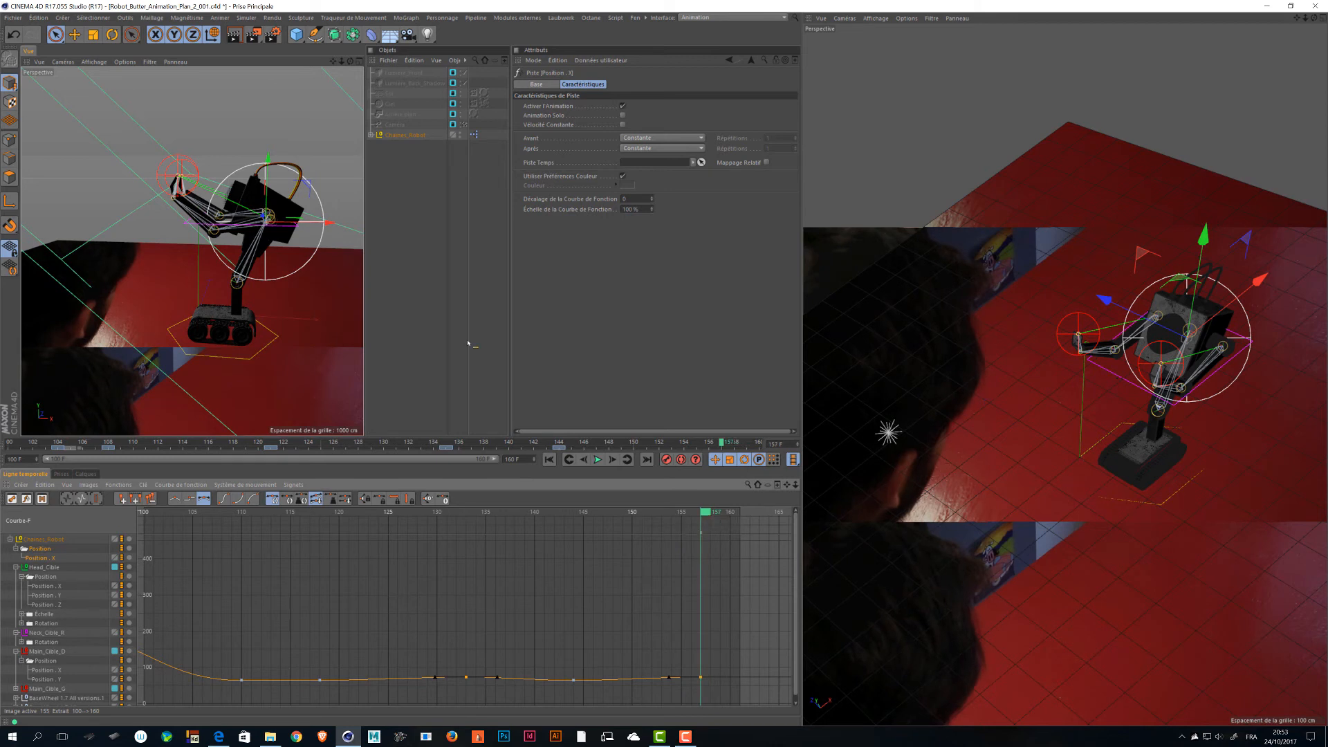
click(42, 569)
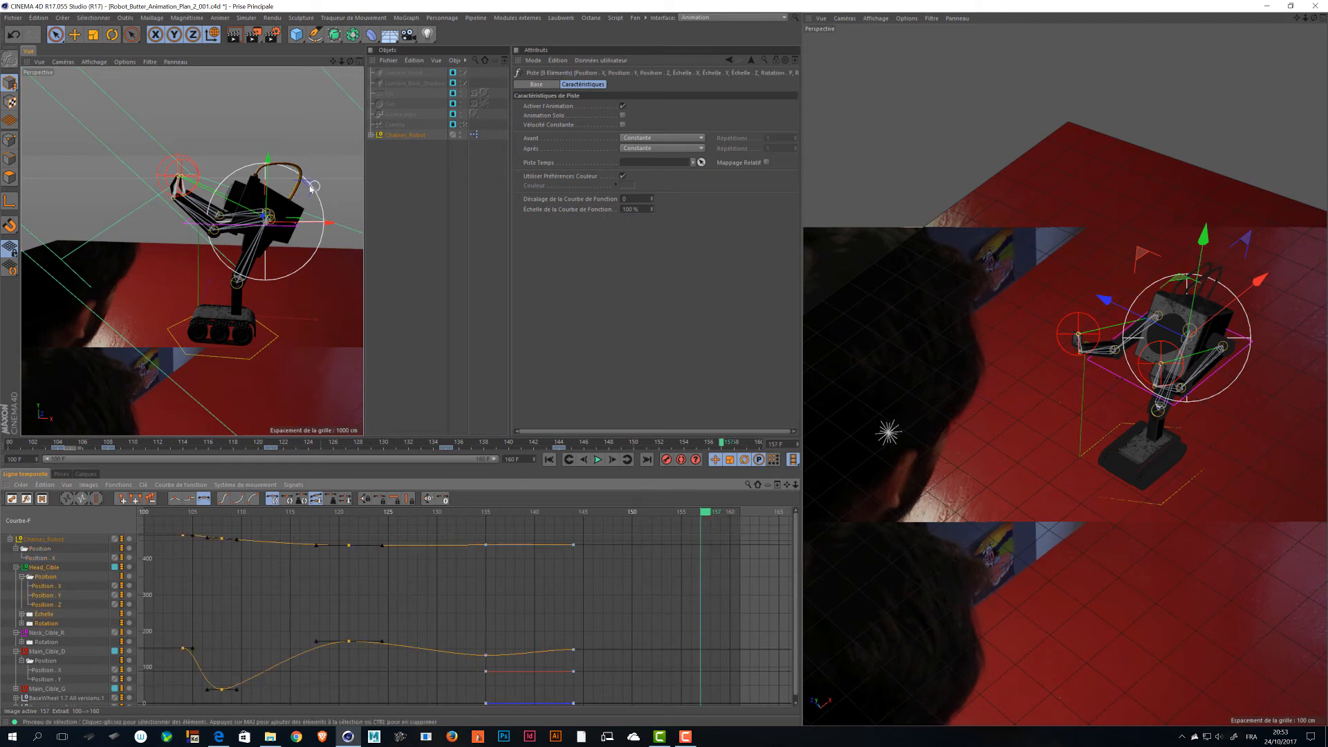
drag(707, 514, 647, 513)
drag(541, 505, 709, 499)
click(666, 462)
Scrub through the animation to review the new head movement, and save the project.
drag(704, 512, 343, 510)
drag(443, 510, 626, 510)
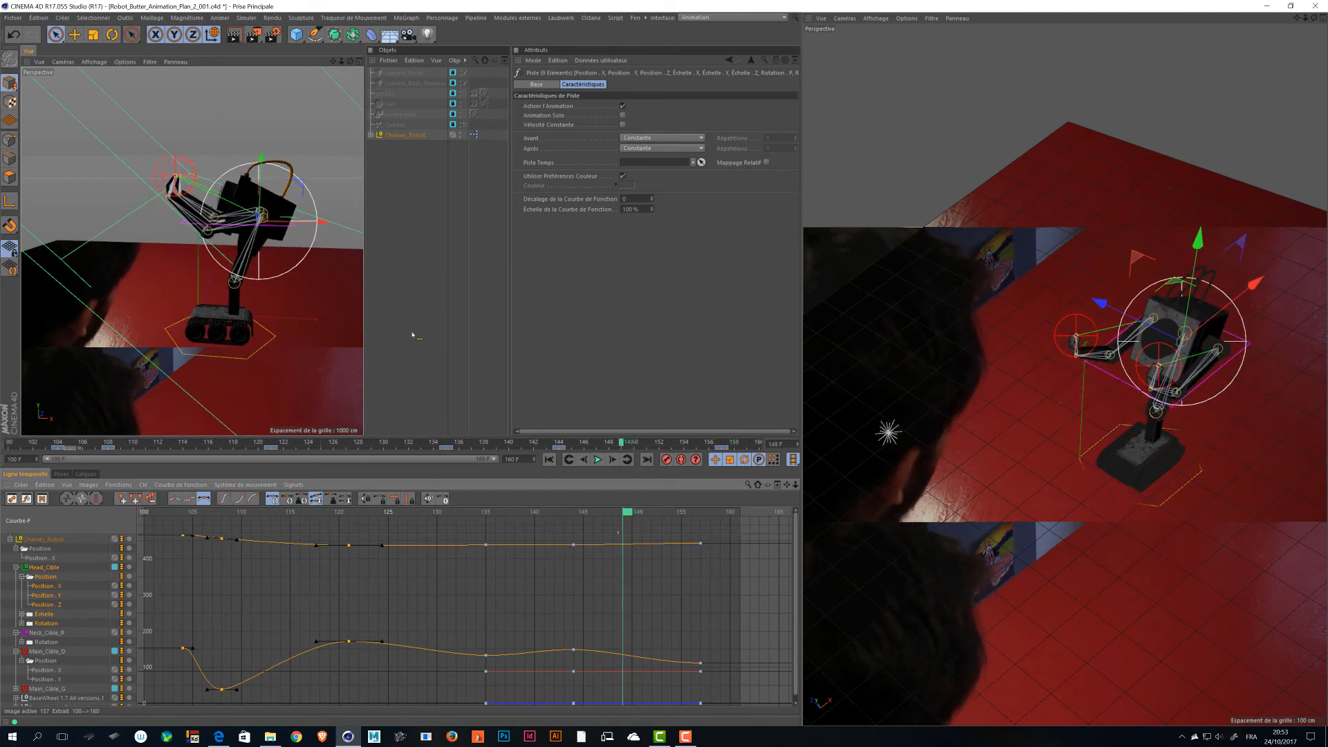
key(ctrl+s)
Delete the Scale (Échelle) and Rotation tracks from Head_Cible.
click(42, 613)
key(Delete)
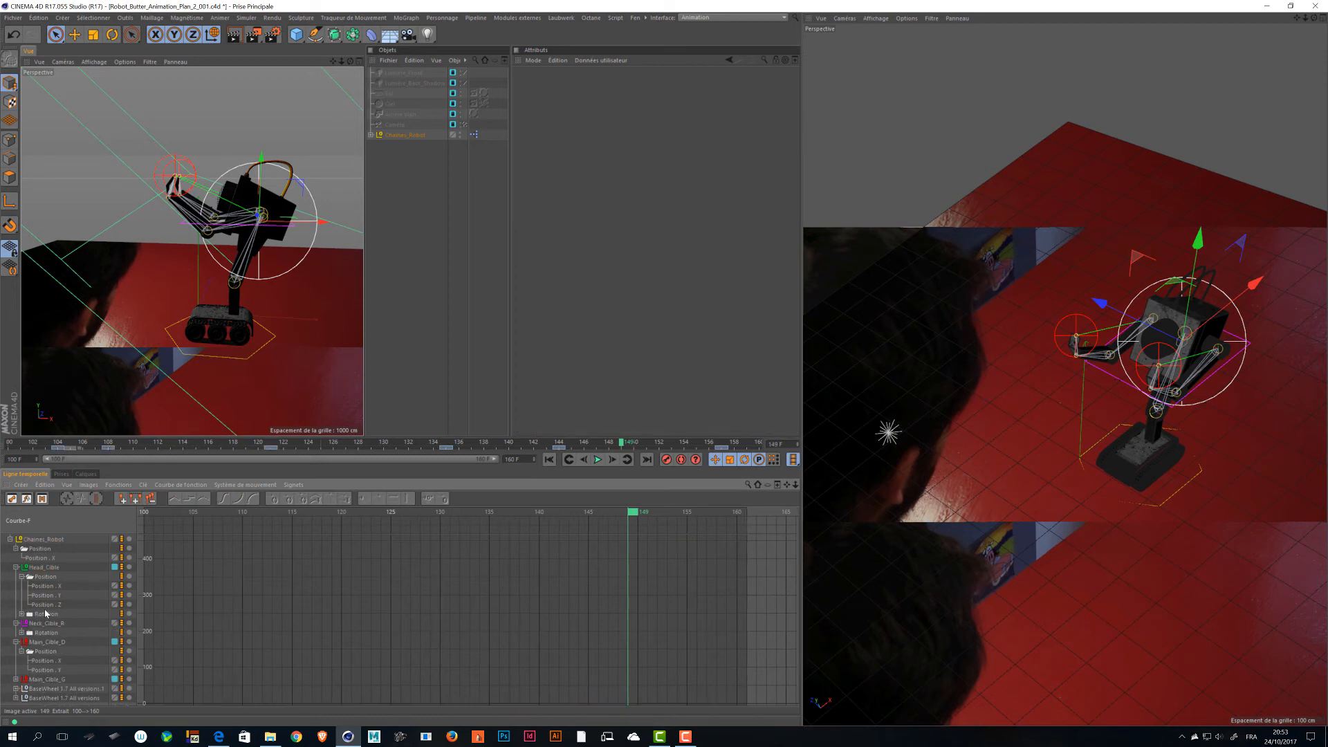
click(43, 613)
key(Delete)
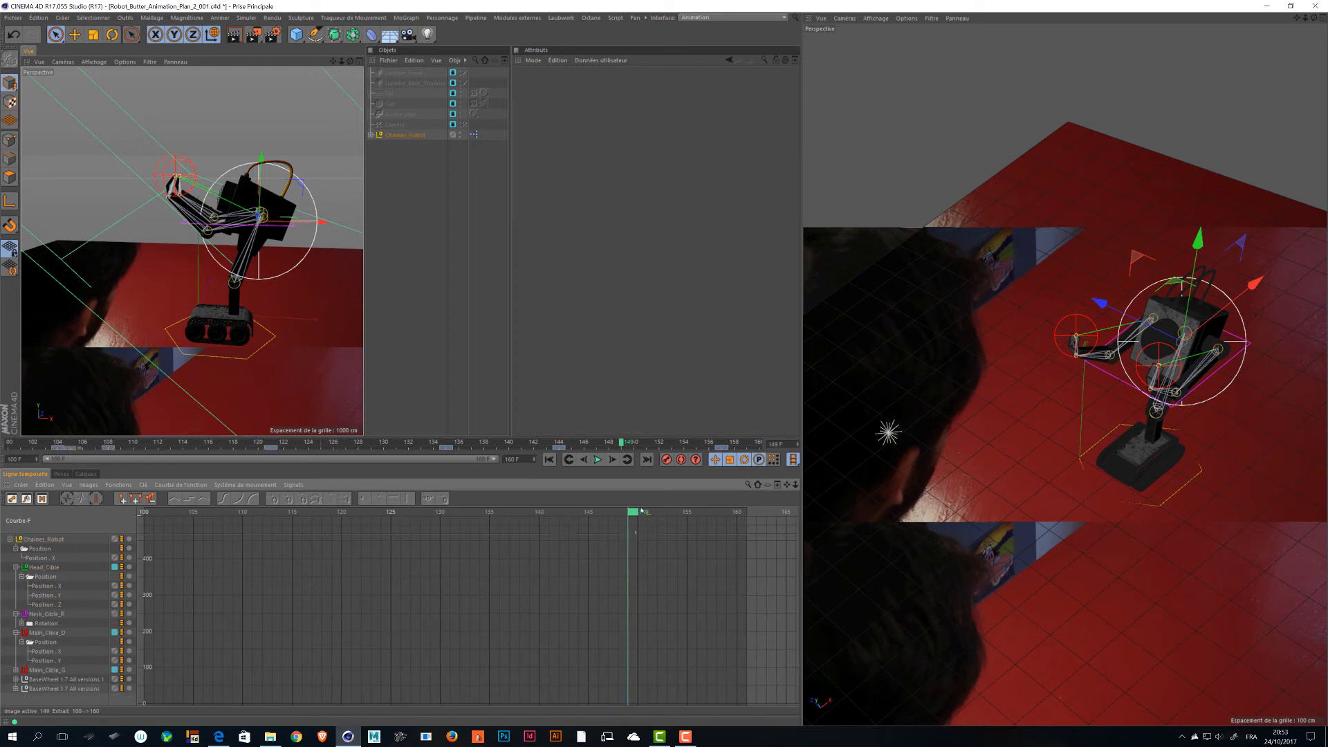
Examine the rig's animation curves and Main_Cible_D's position tracks to find which track holds the flat keys at zero.
key(ctrl+a)
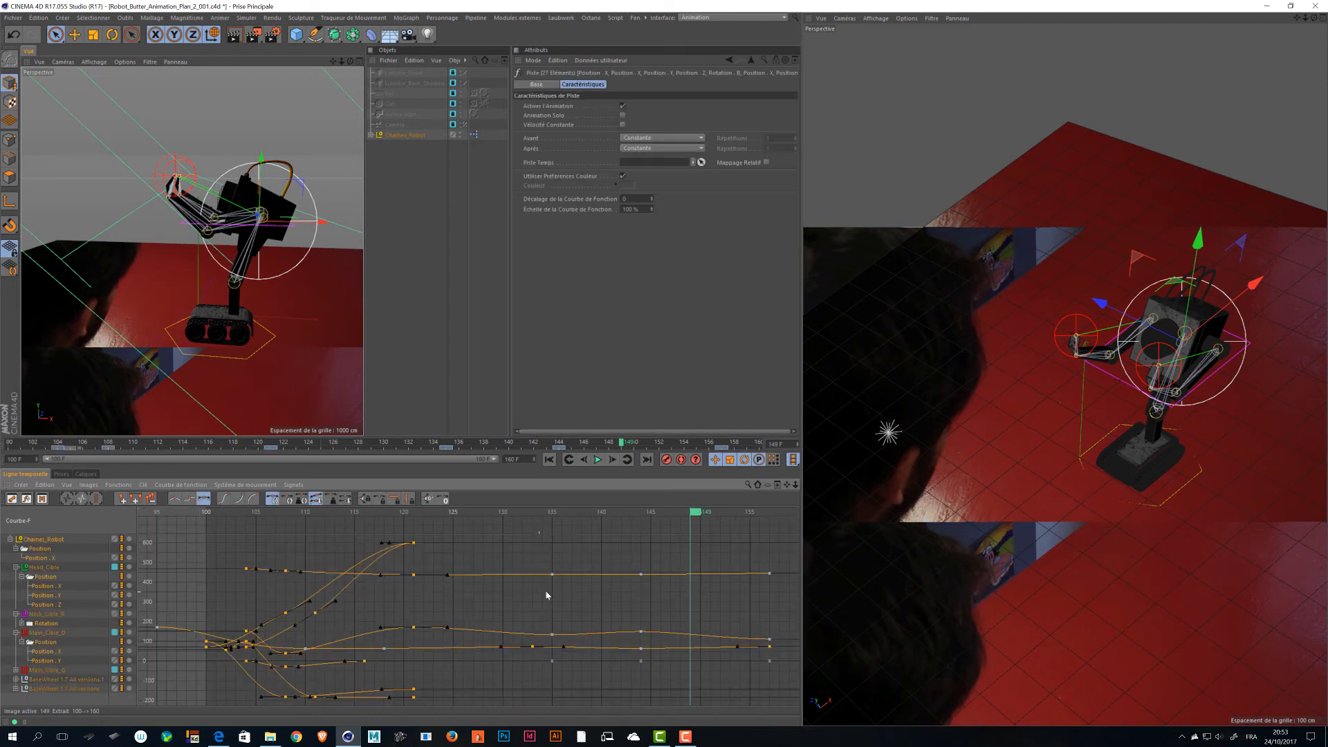
key(ctrl+s)
drag(551, 659, 530, 679)
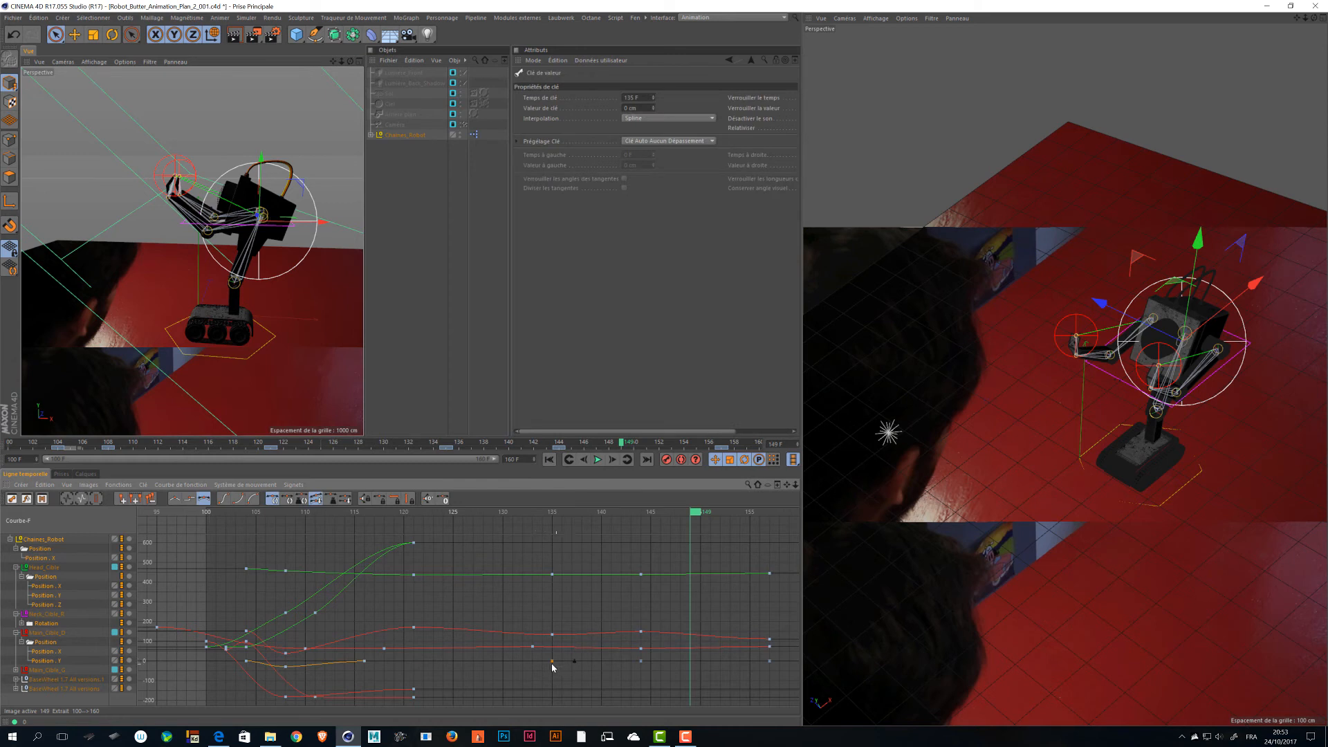
drag(529, 658, 755, 676)
click(19, 660)
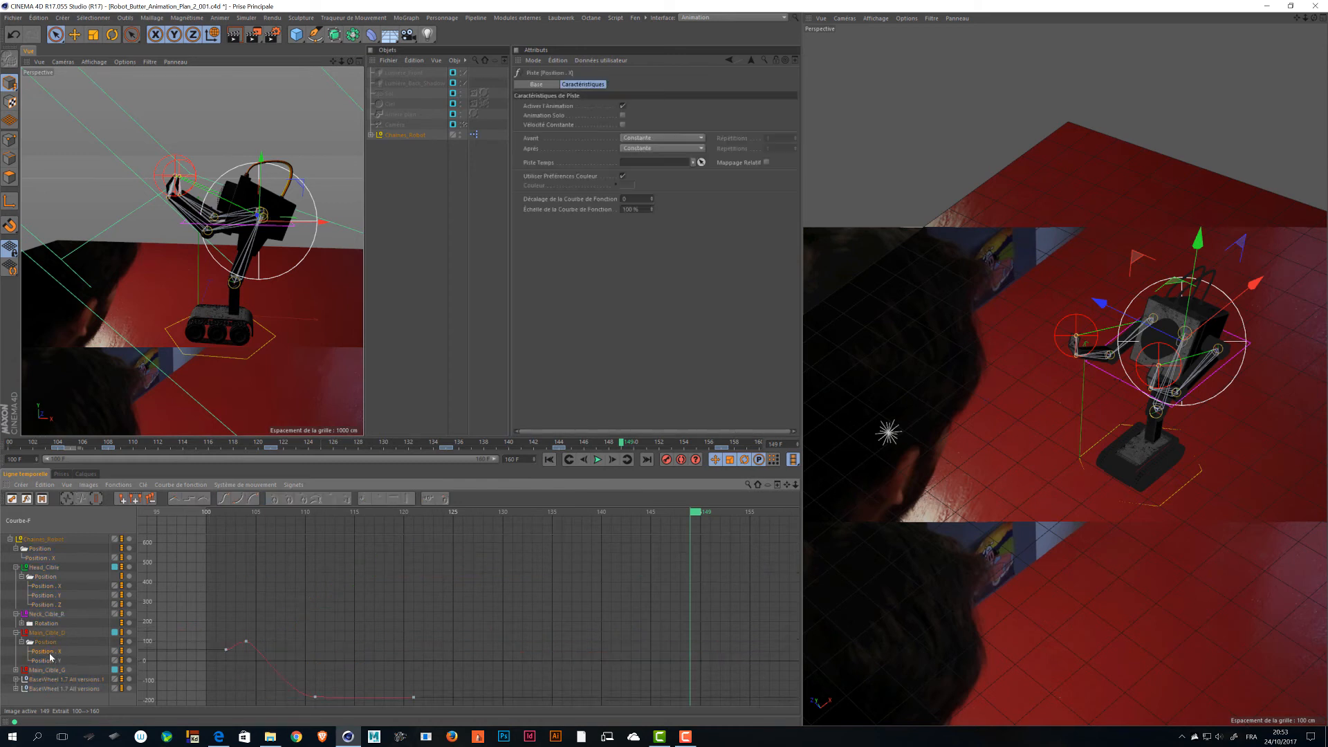
ctrl+click(43, 651)
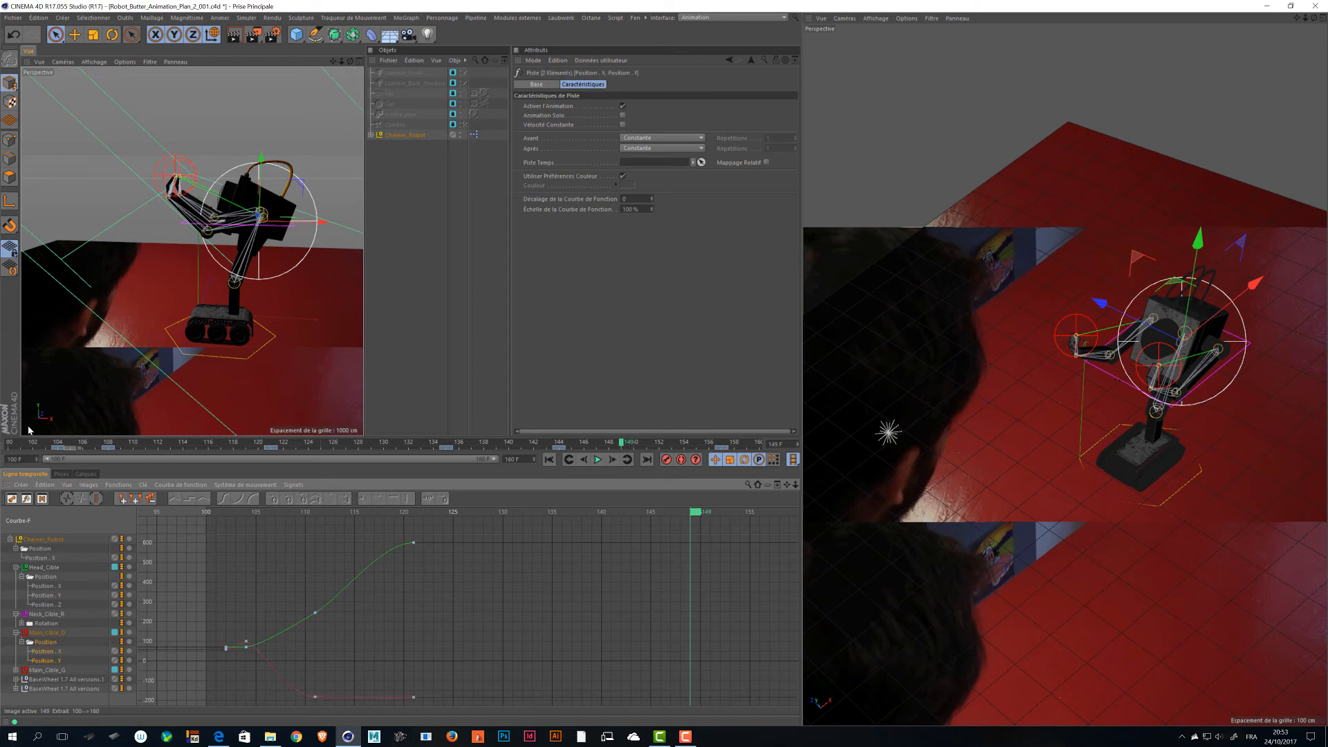
click(16, 633)
Delete the Position Z track from Head_Cible and save the project.
click(40, 557)
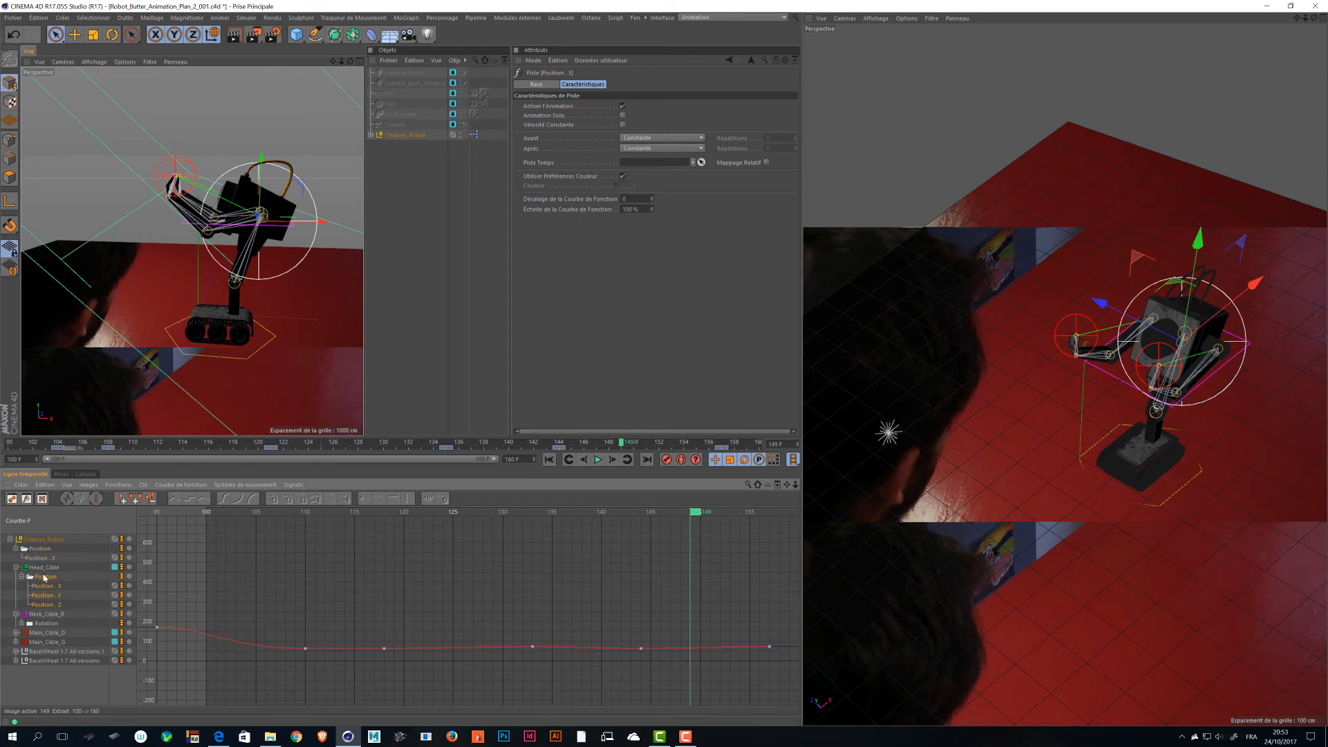
click(45, 604)
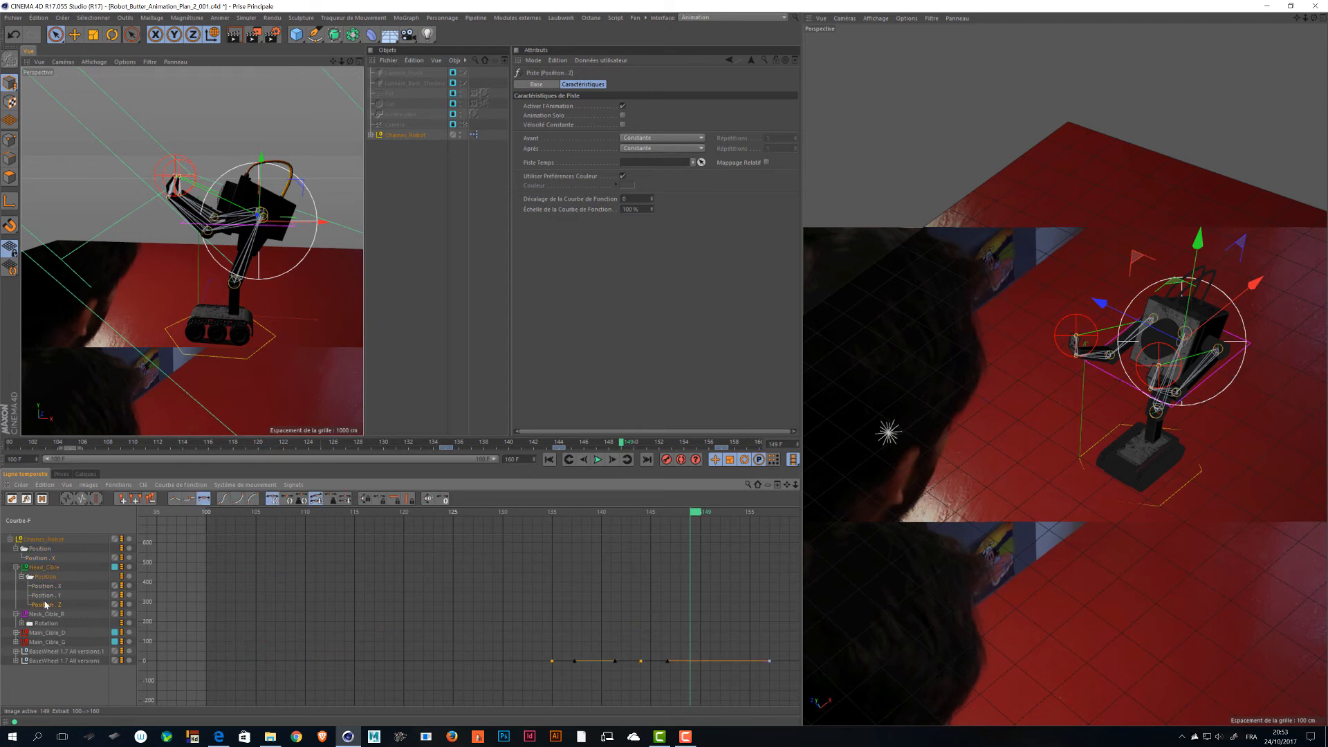
key(Delete)
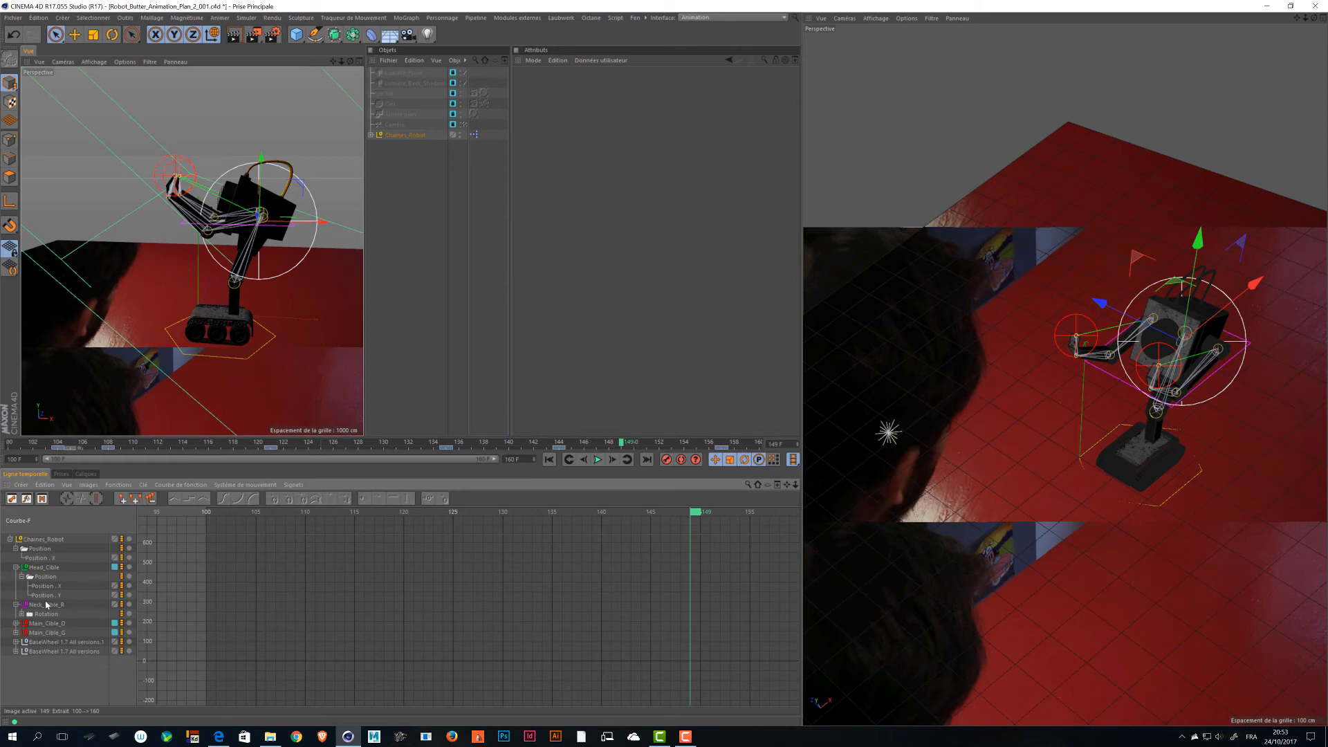
key(ctrl+s)
Examine the hand-rise keys between frames 100 and 125 among all the rig's curves, checking the pose at frame 108.
click(62, 544)
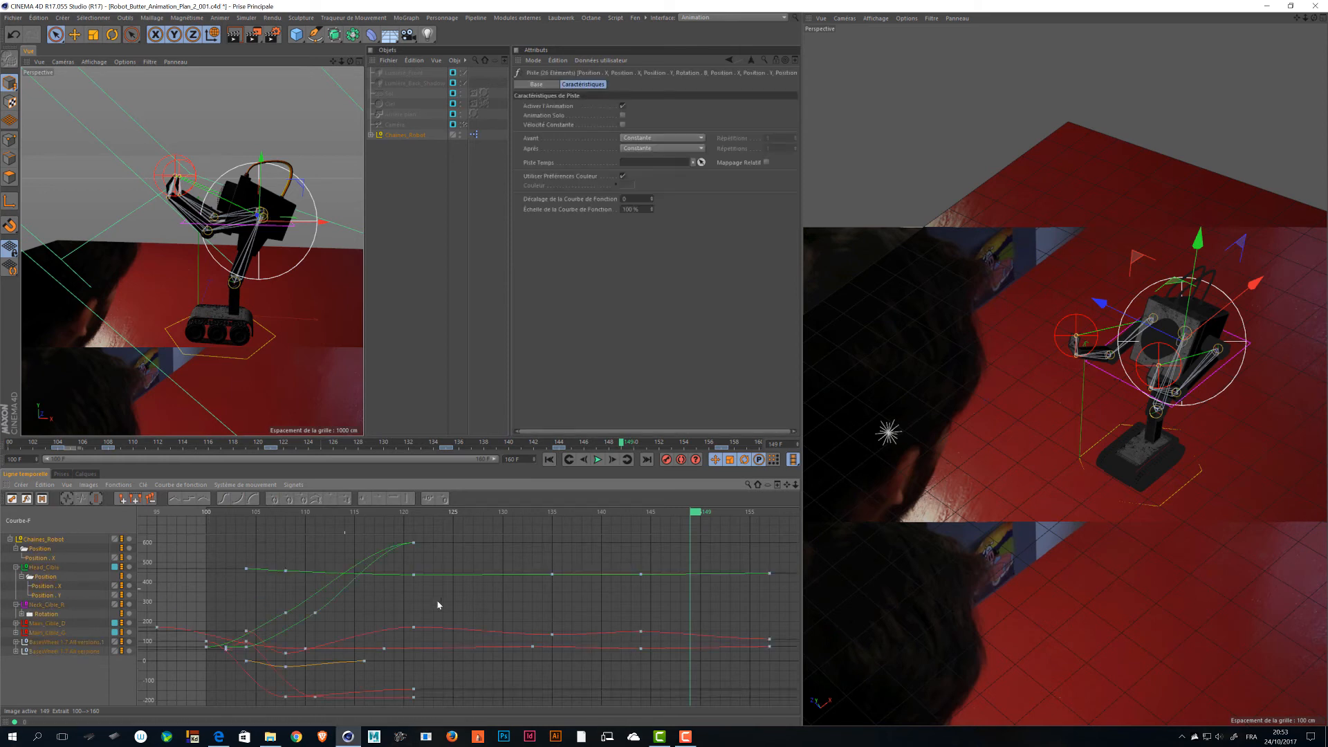
alt+right_drag(439, 605, 478, 533)
alt+right_drag(478, 594, 312, 402)
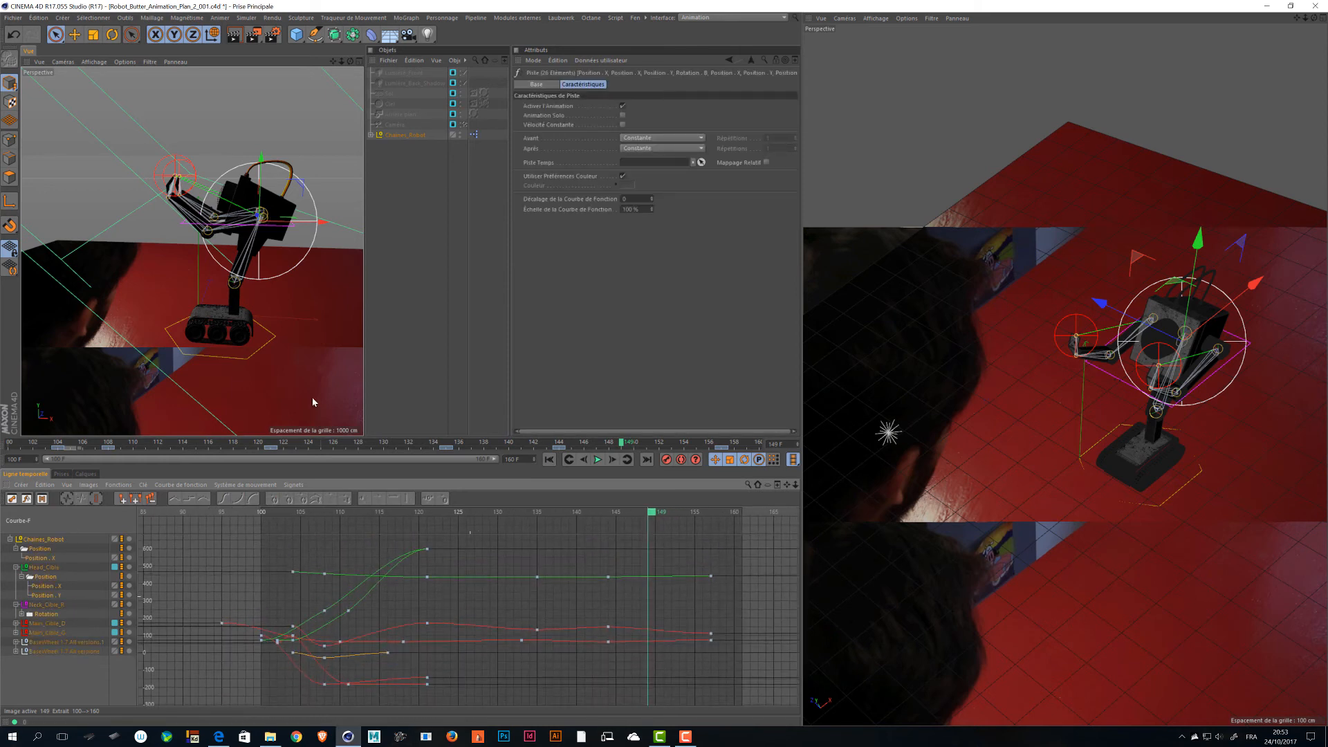
alt+middle_drag(427, 602, 475, 596)
drag(341, 588, 415, 613)
alt+right_drag(355, 610, 467, 594)
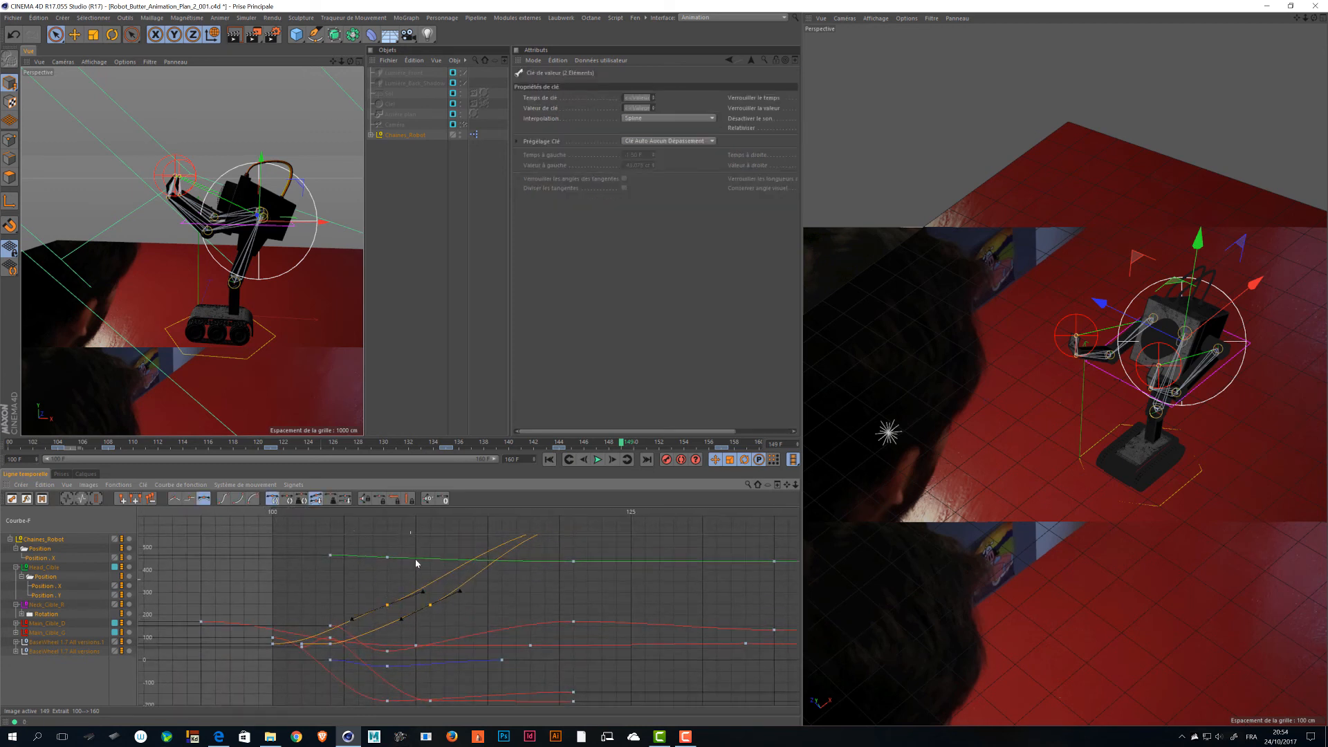
drag(493, 443, 112, 482)
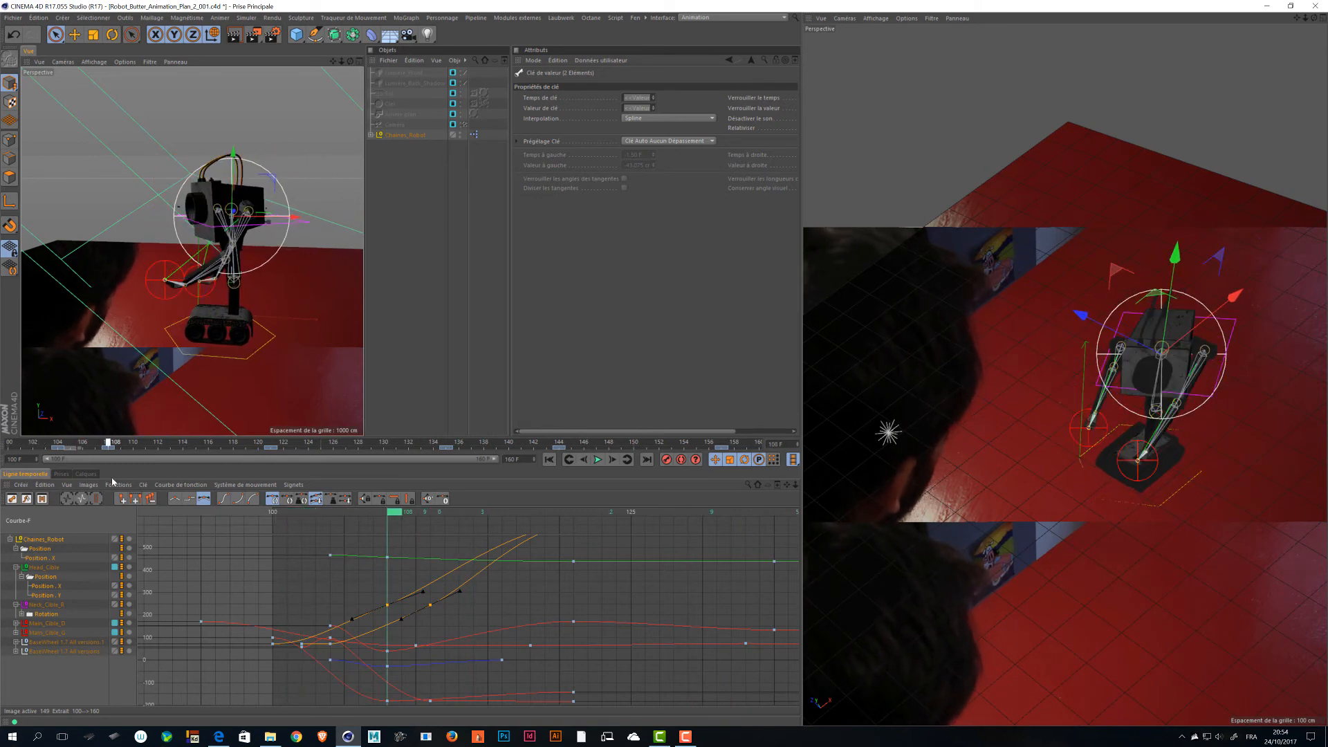
mouse_move(499, 608)
alt+right_down()
mouse_move(497, 634)
mouse_move(496, 614)
alt+right_up()
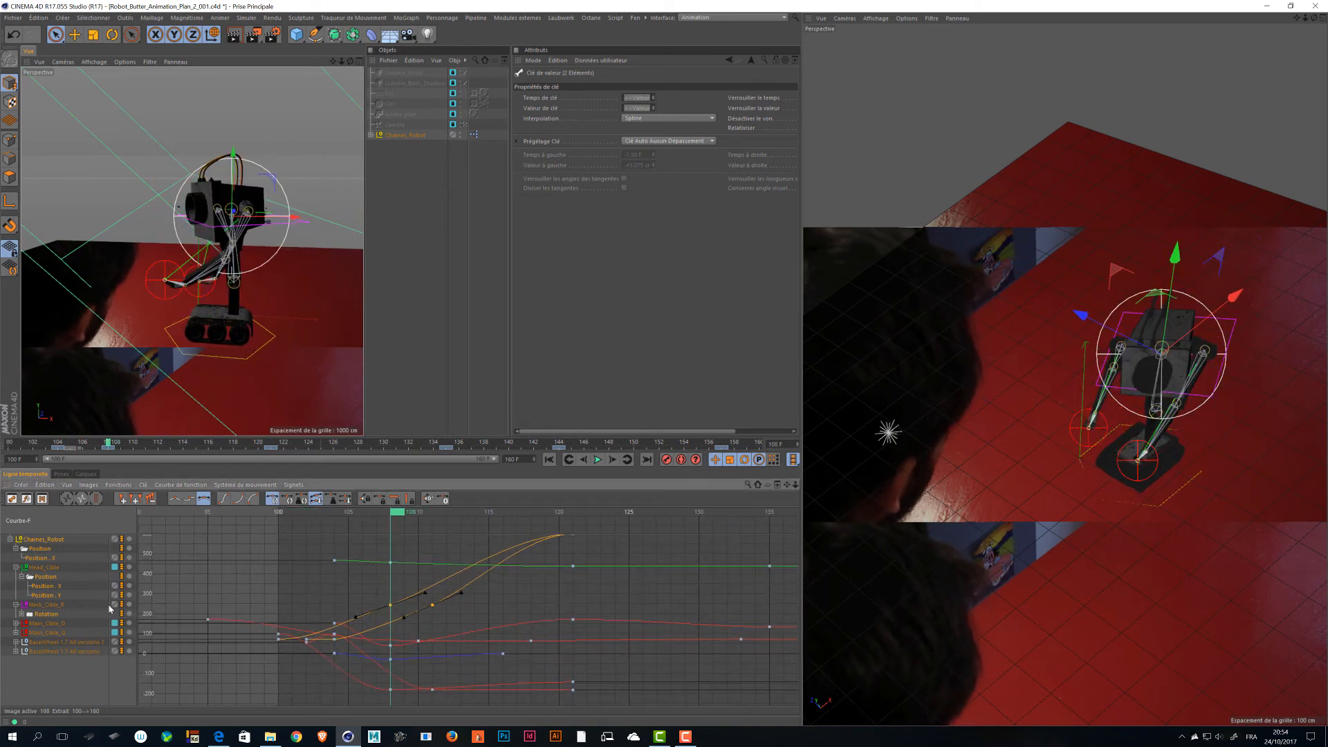
Isolate the Main_Cible_D and Main_Cible_G curves, adjust the tangents of their middle rise keys, review the motion, and save the project.
click(47, 603)
click(58, 593)
click(59, 675)
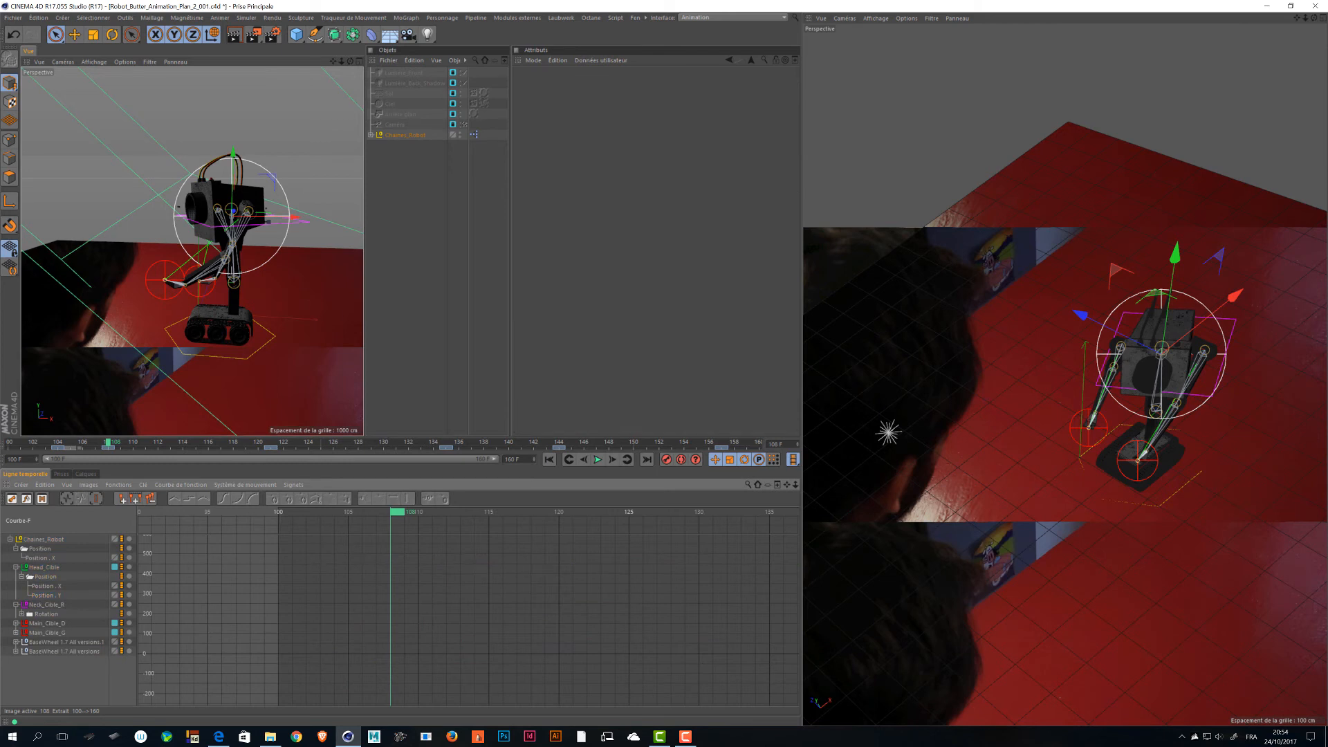
click(49, 586)
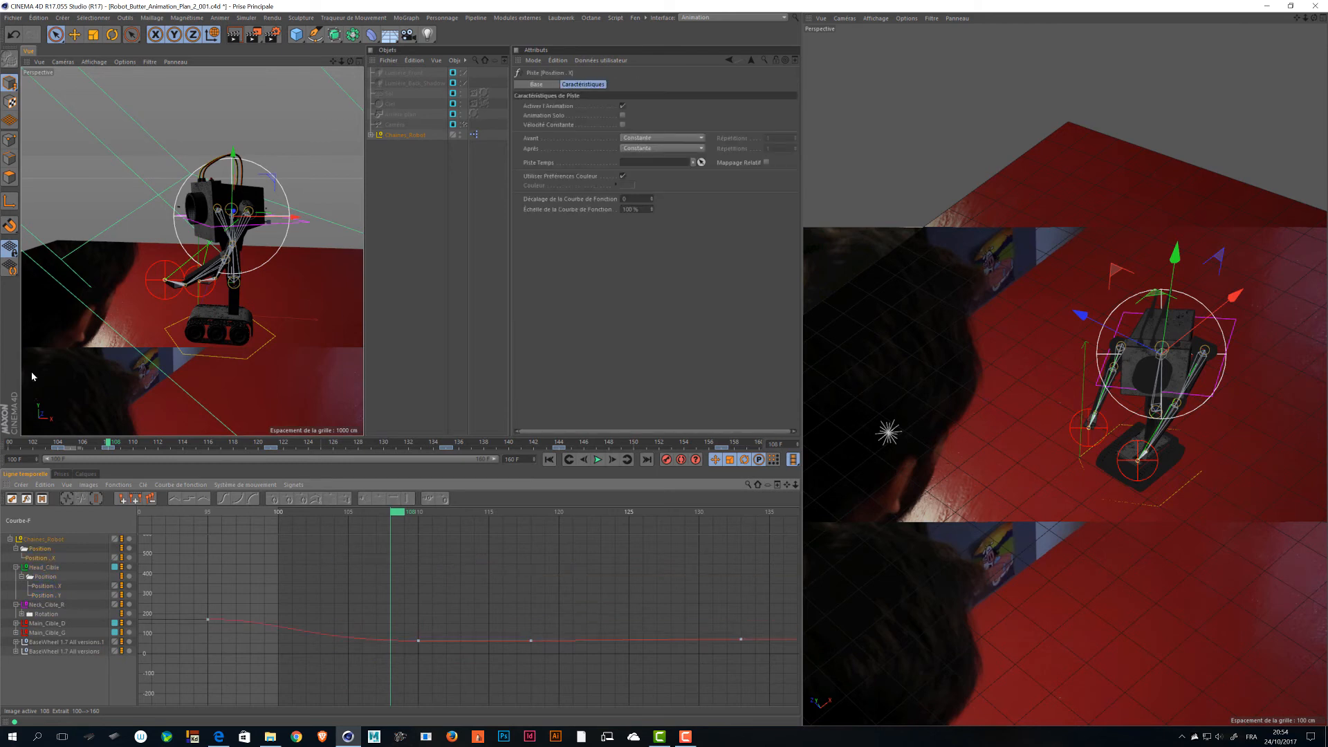
click(47, 624)
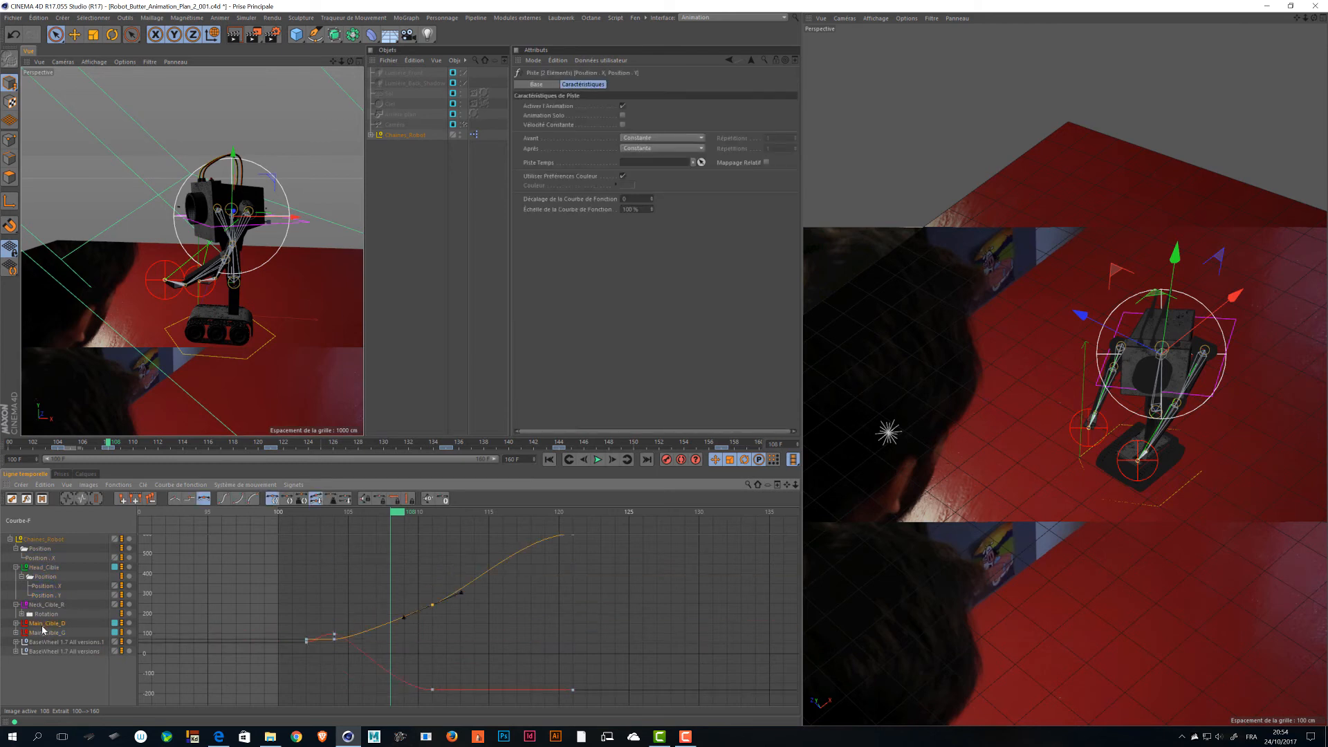
drag(356, 581, 461, 590)
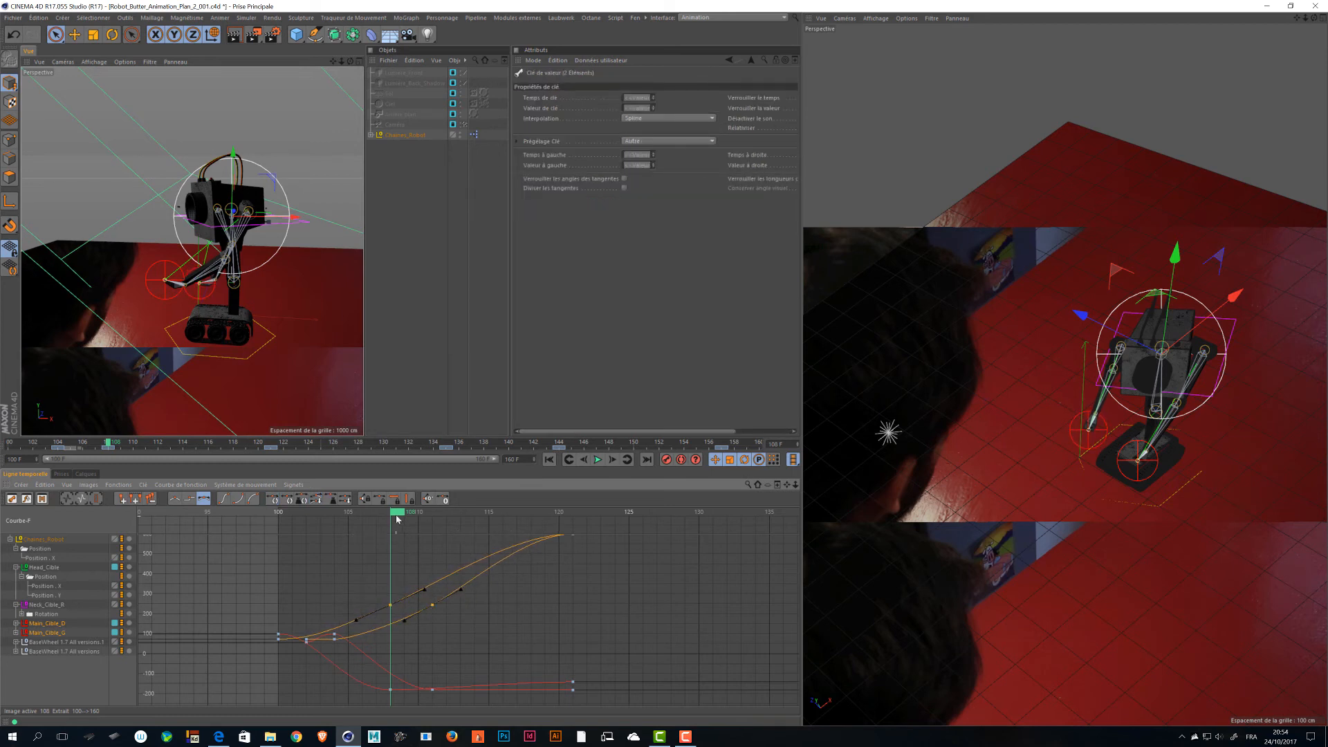
drag(397, 519, 552, 514)
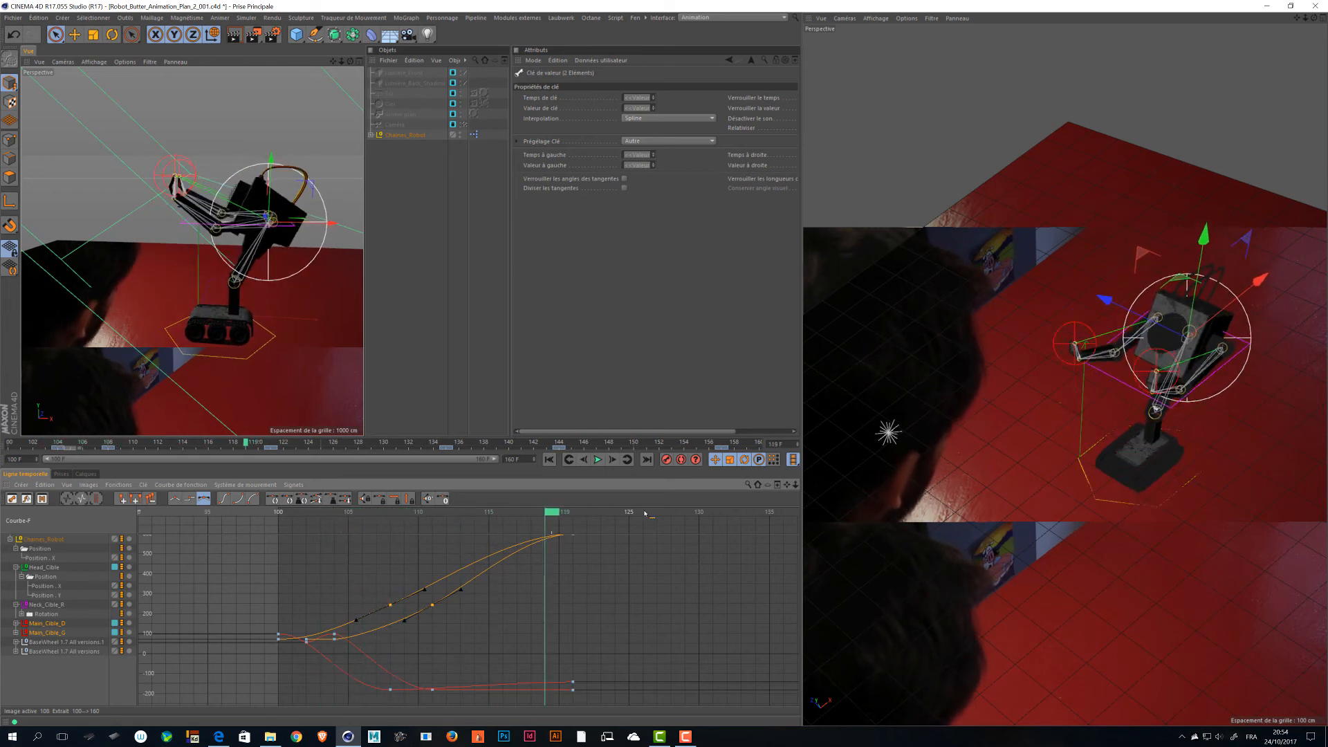
drag(645, 515, 460, 515)
key(ctrl+s)
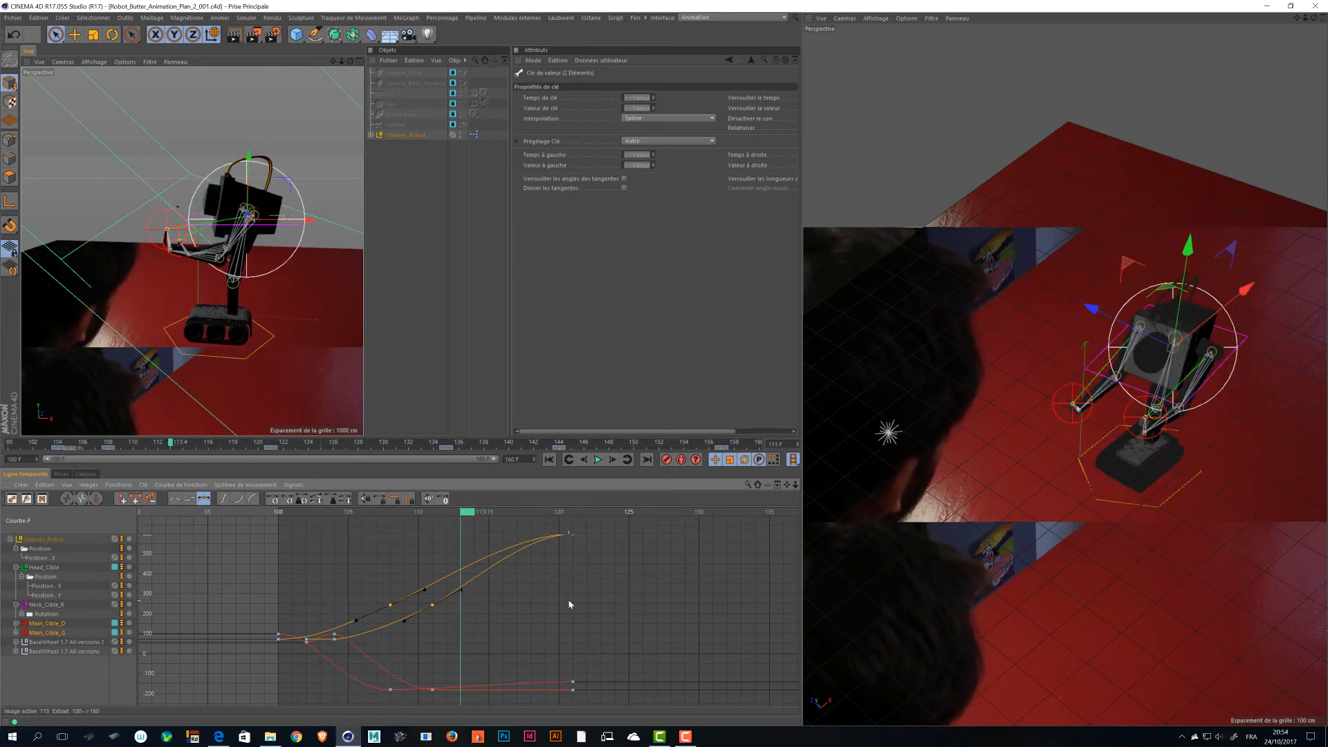
Examine all the rig's curves and Head_Cible's X key at frame 144, reviewing the animation up to frame 157.
alt+right_drag(569, 601, 504, 602)
alt+middle_drag(570, 601, 405, 607)
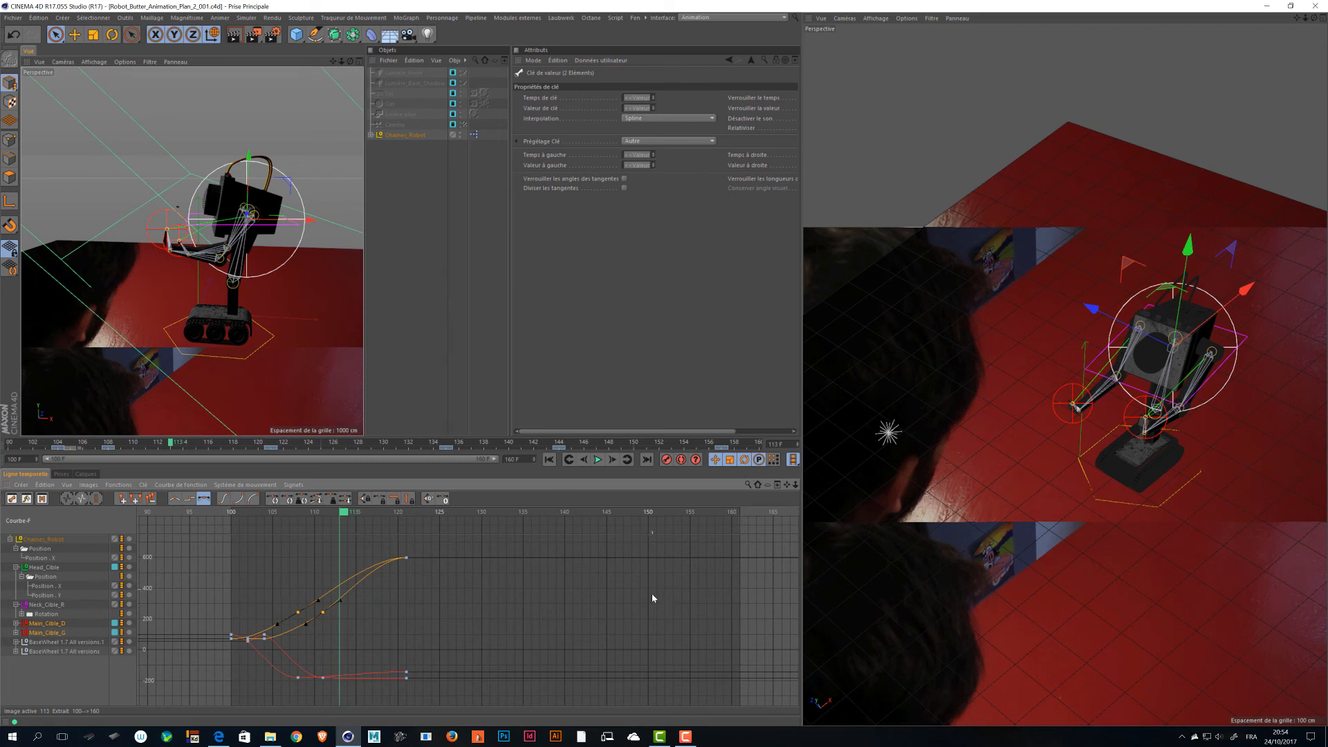
click(43, 539)
drag(554, 612, 616, 635)
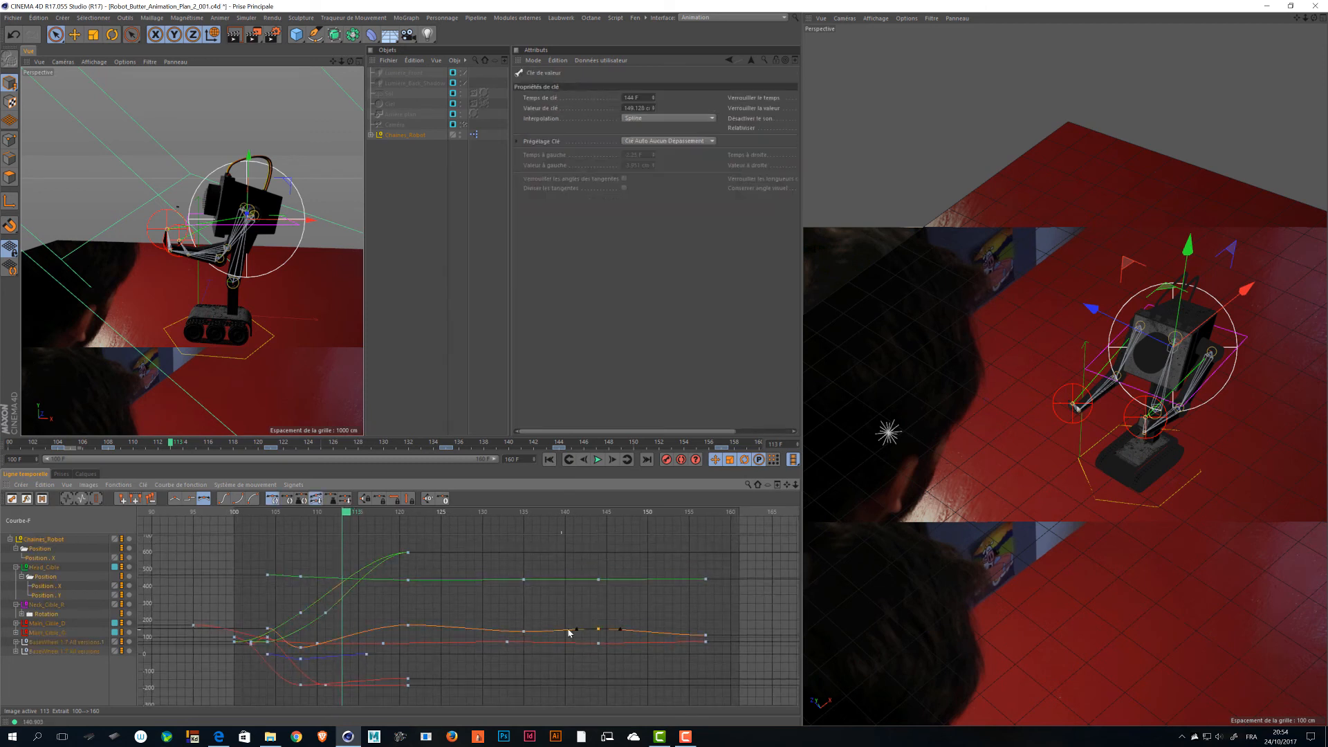
drag(363, 512, 710, 512)
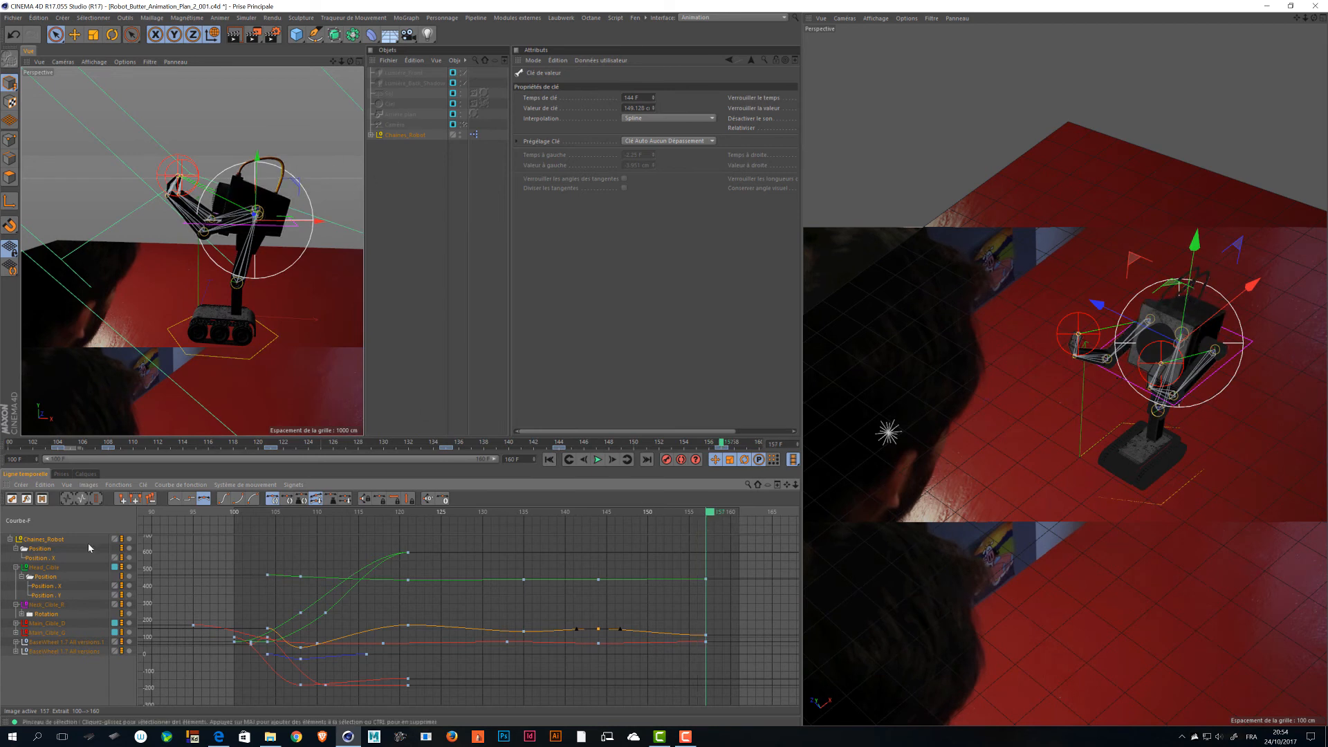
Undo the first attempt on Head_Cible's position curves, and raise its Position X key at frame 157 to a higher value.
click(46, 577)
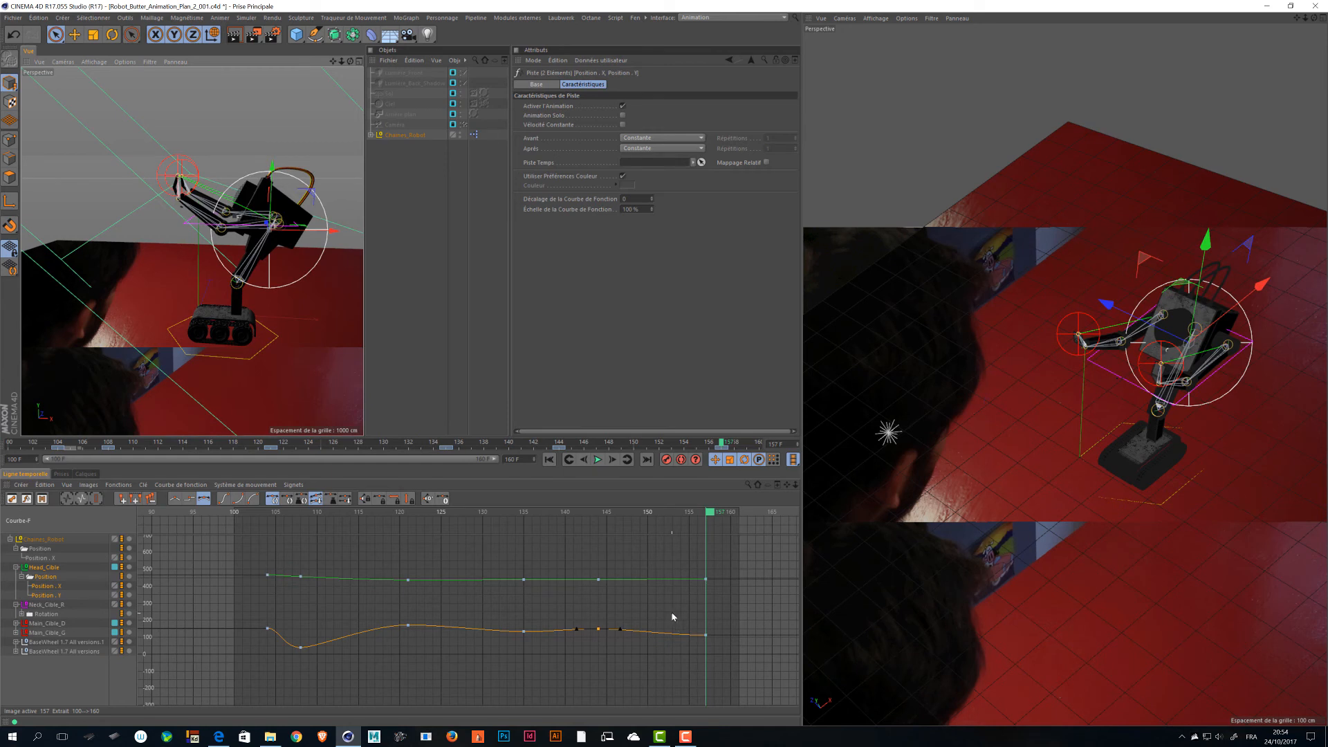
key(ctrl+z)
click(724, 616)
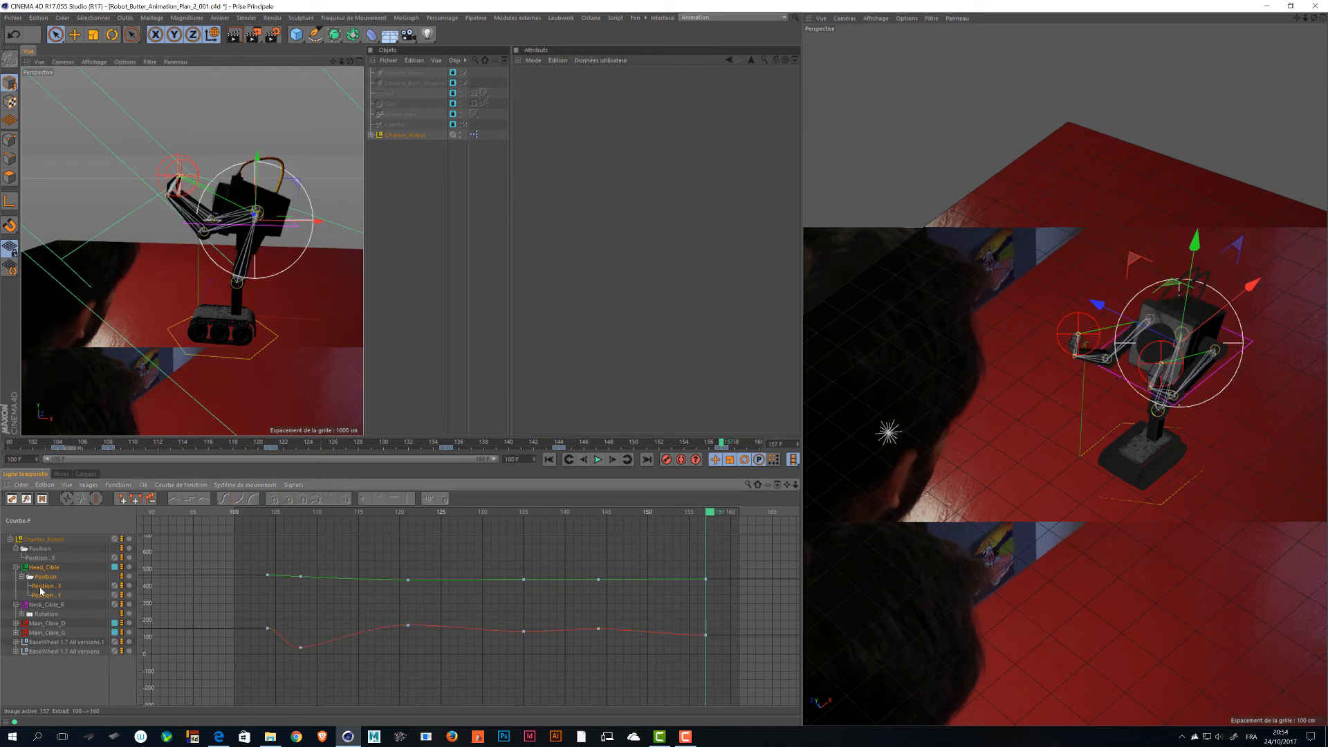
click(42, 588)
click(705, 634)
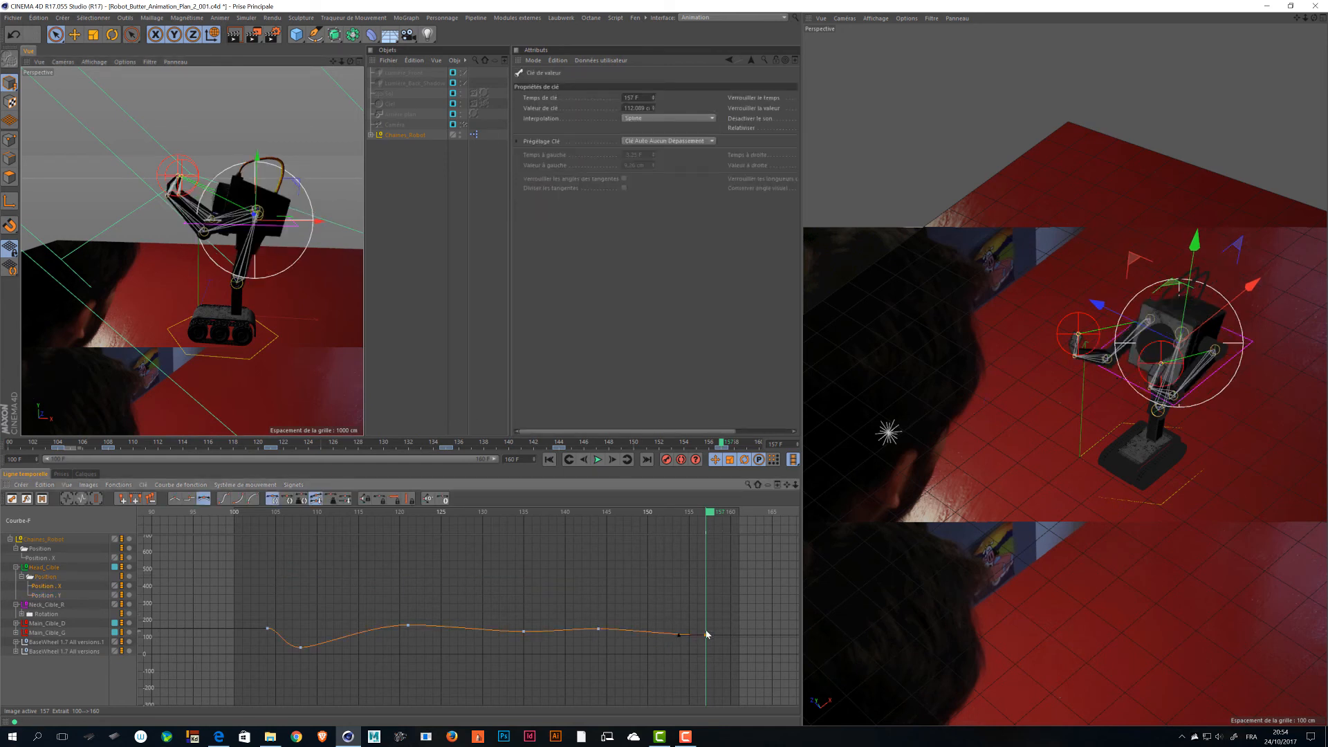
drag(705, 634, 705, 623)
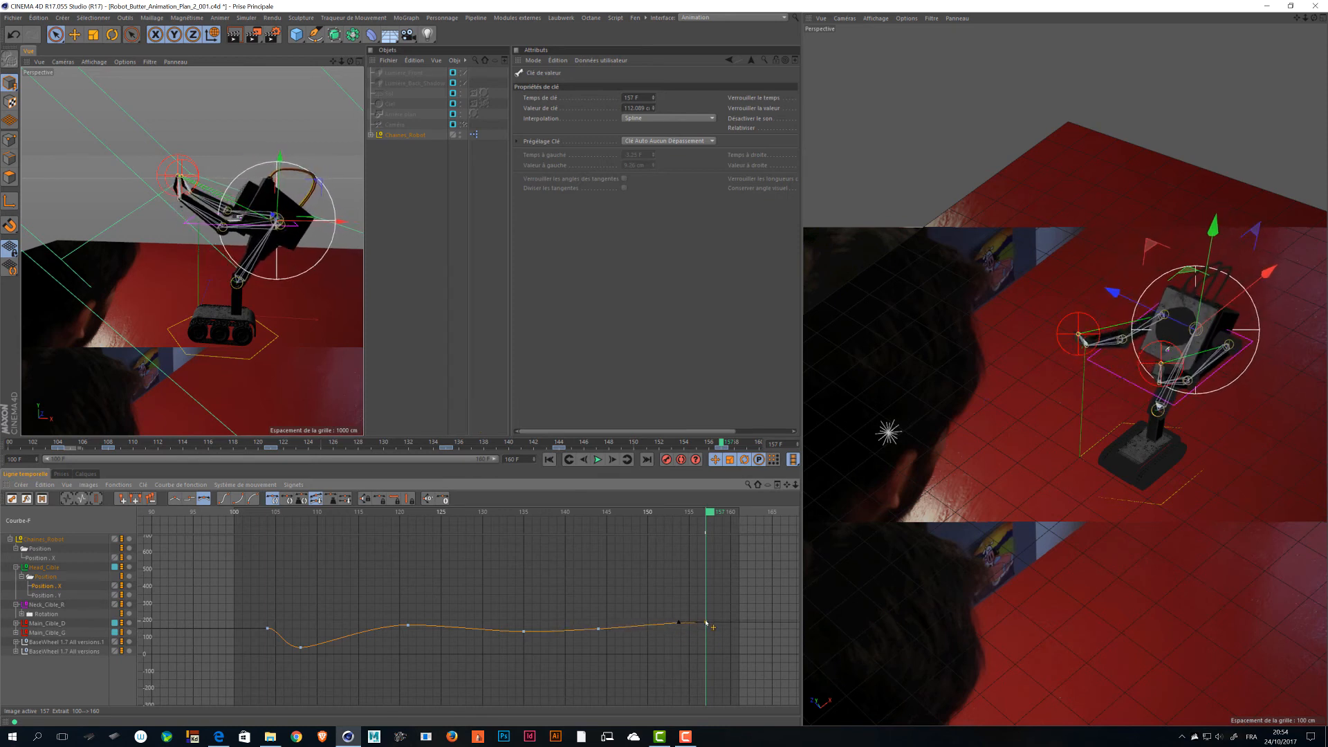
Lower the Chaines_Robot position key at frame 157 to about 39 cm, review the motion, and save the project.
key(ctrl+a)
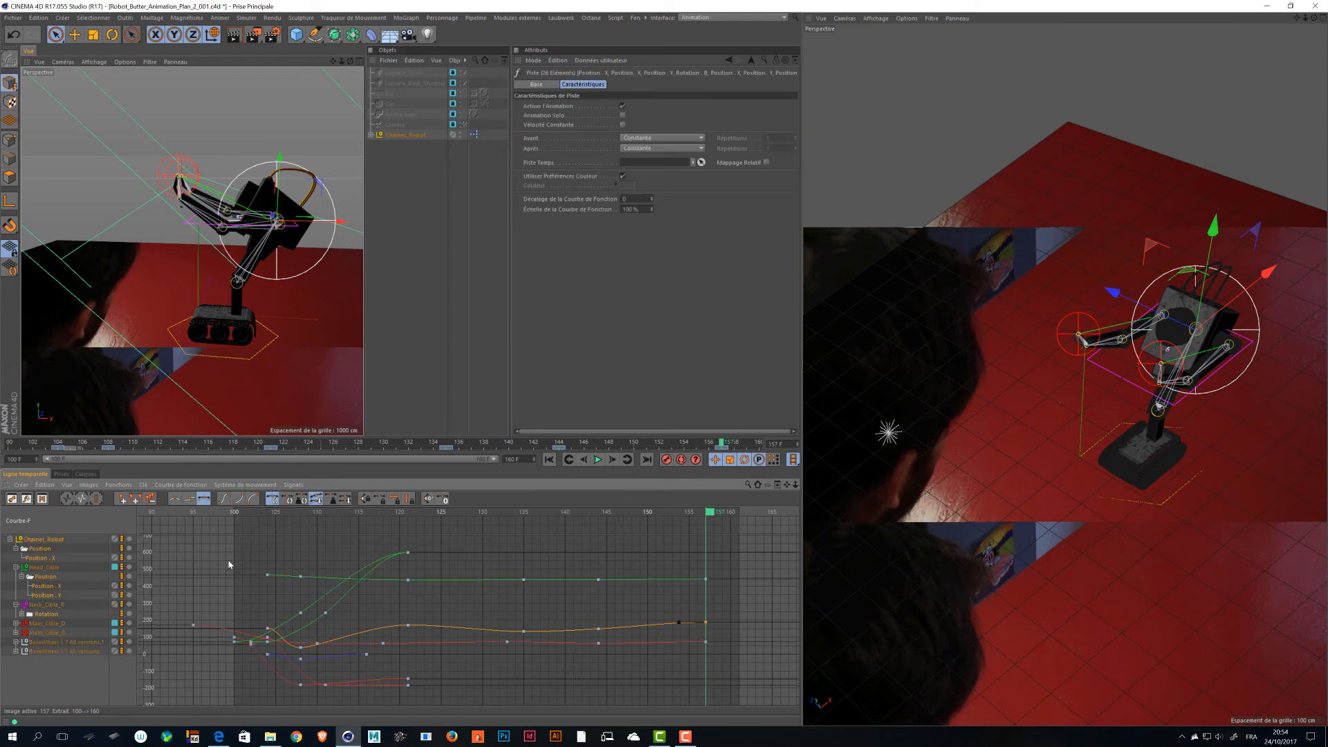
click(667, 644)
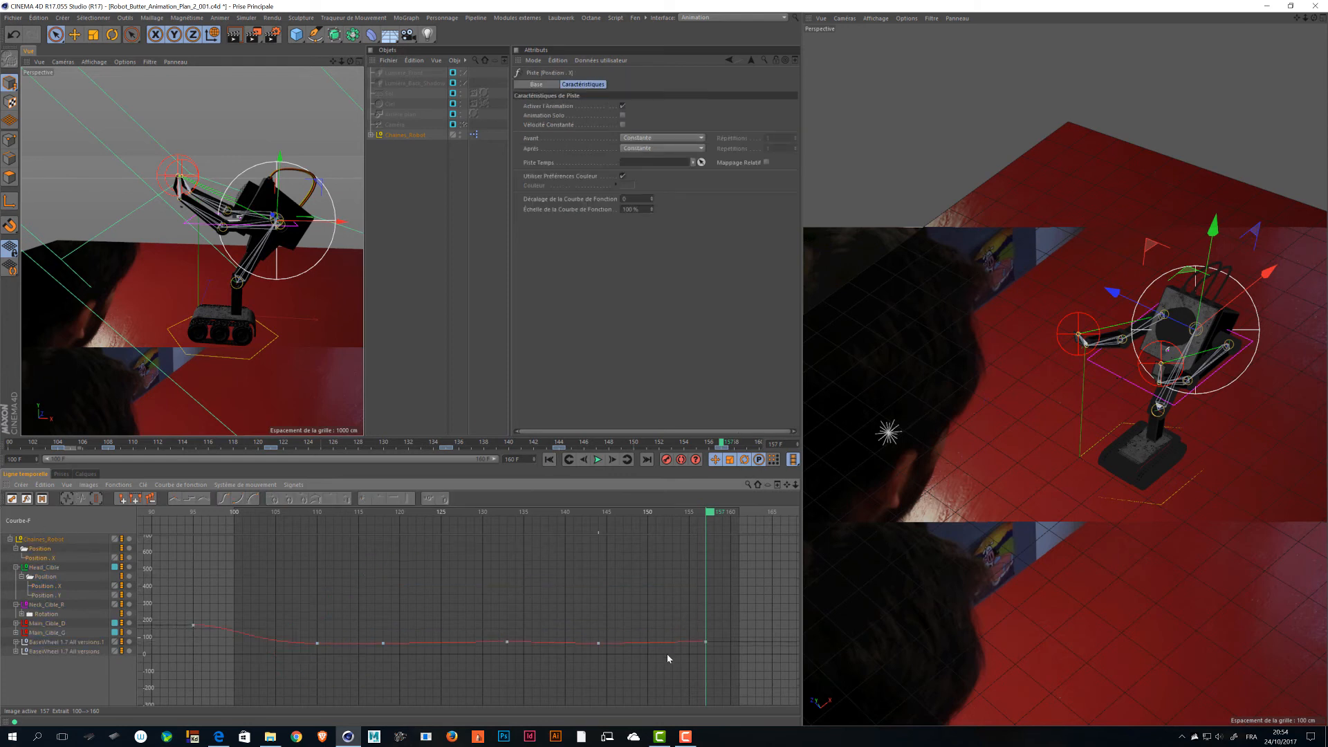
drag(686, 652, 705, 648)
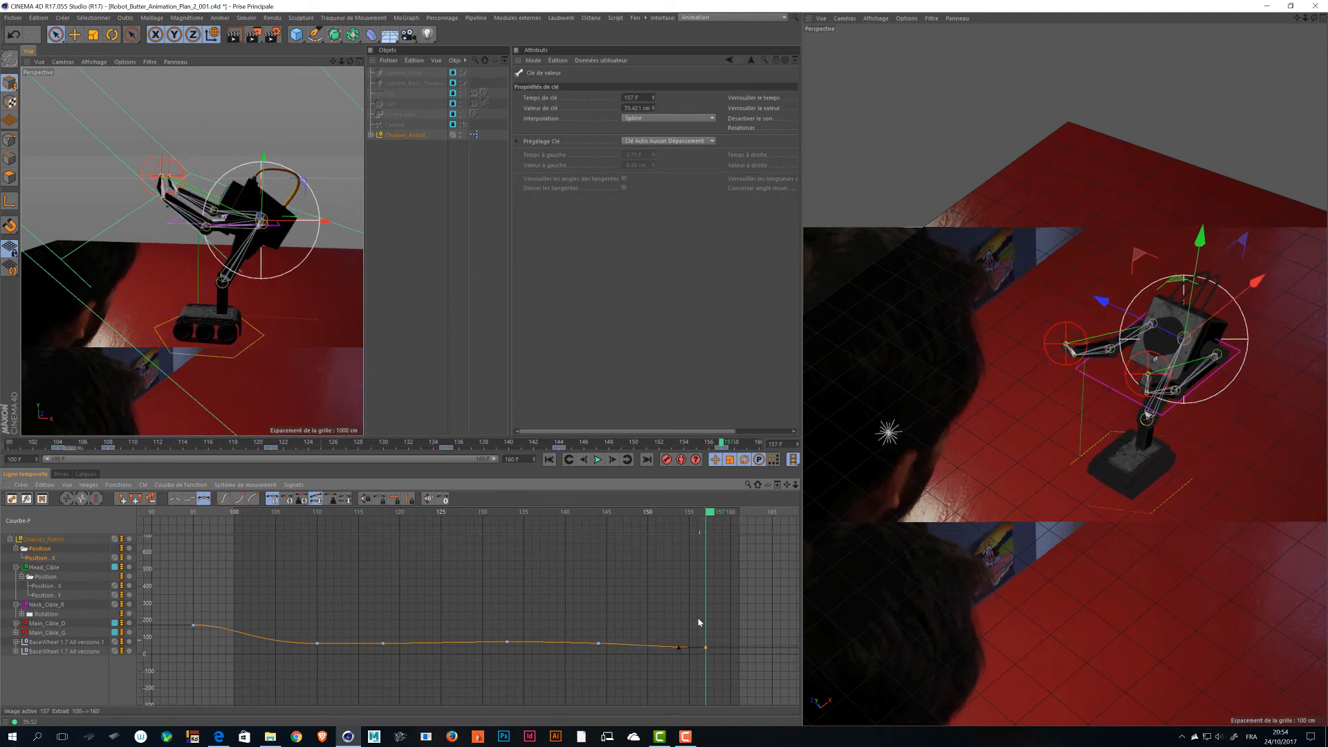
drag(709, 531, 582, 587)
key(ctrl+s)
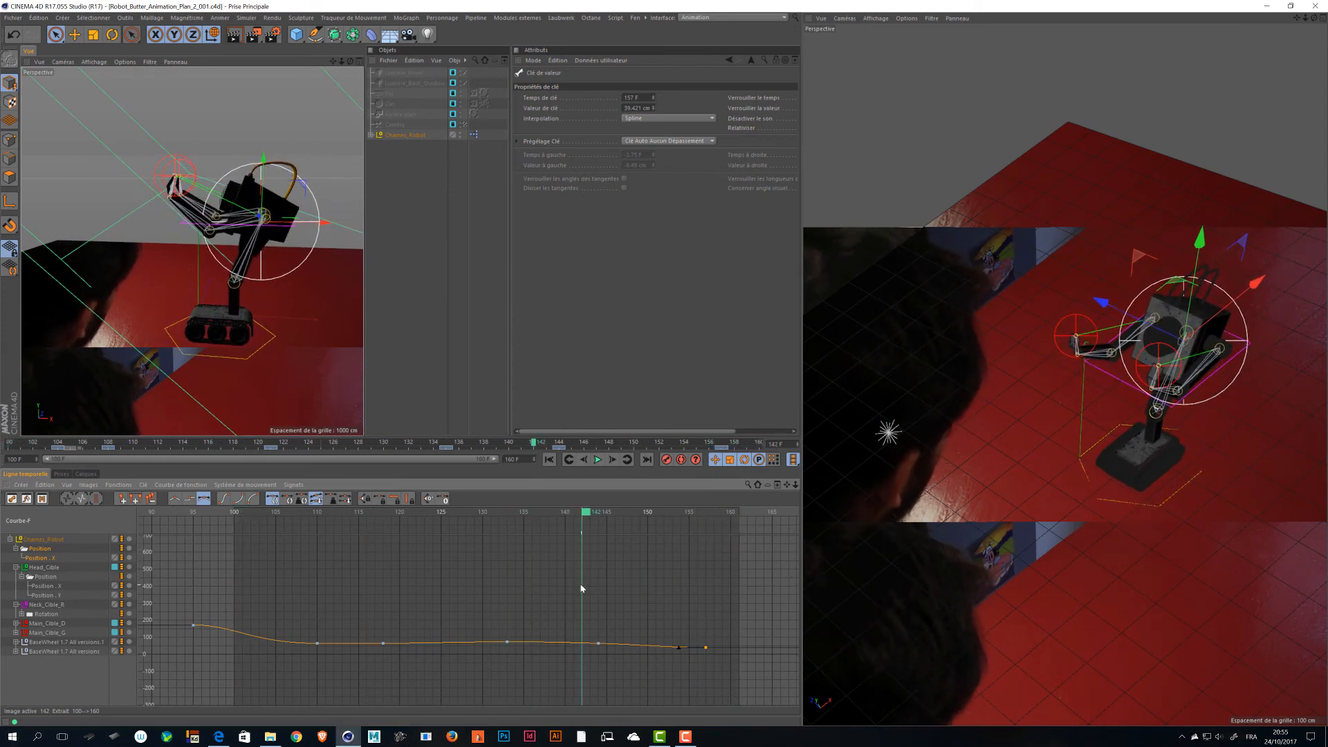
Display both hand targets' curves, select the Main_Cible_D and Main_Cible_G objects with Robot_Butter_ALL collapsed, and save the project.
click(55, 632)
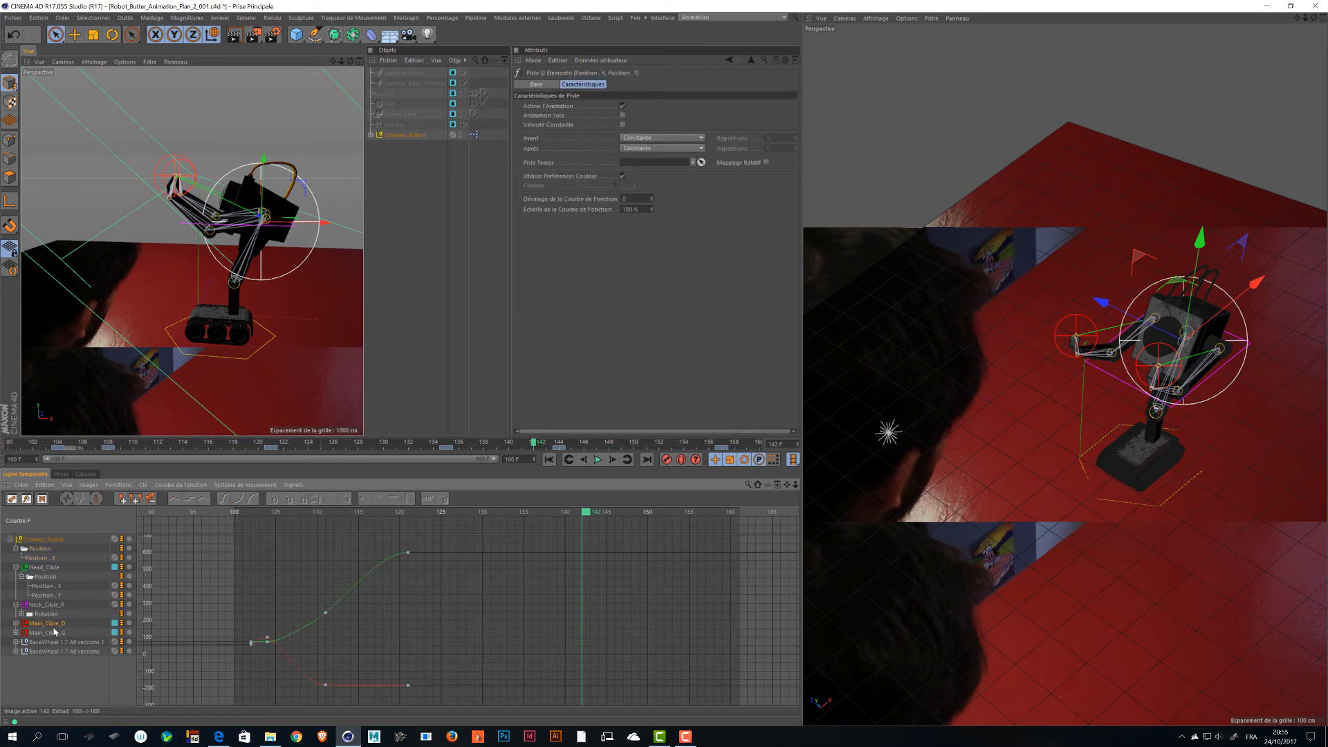
shift+click(57, 631)
drag(584, 521, 449, 511)
click(371, 135)
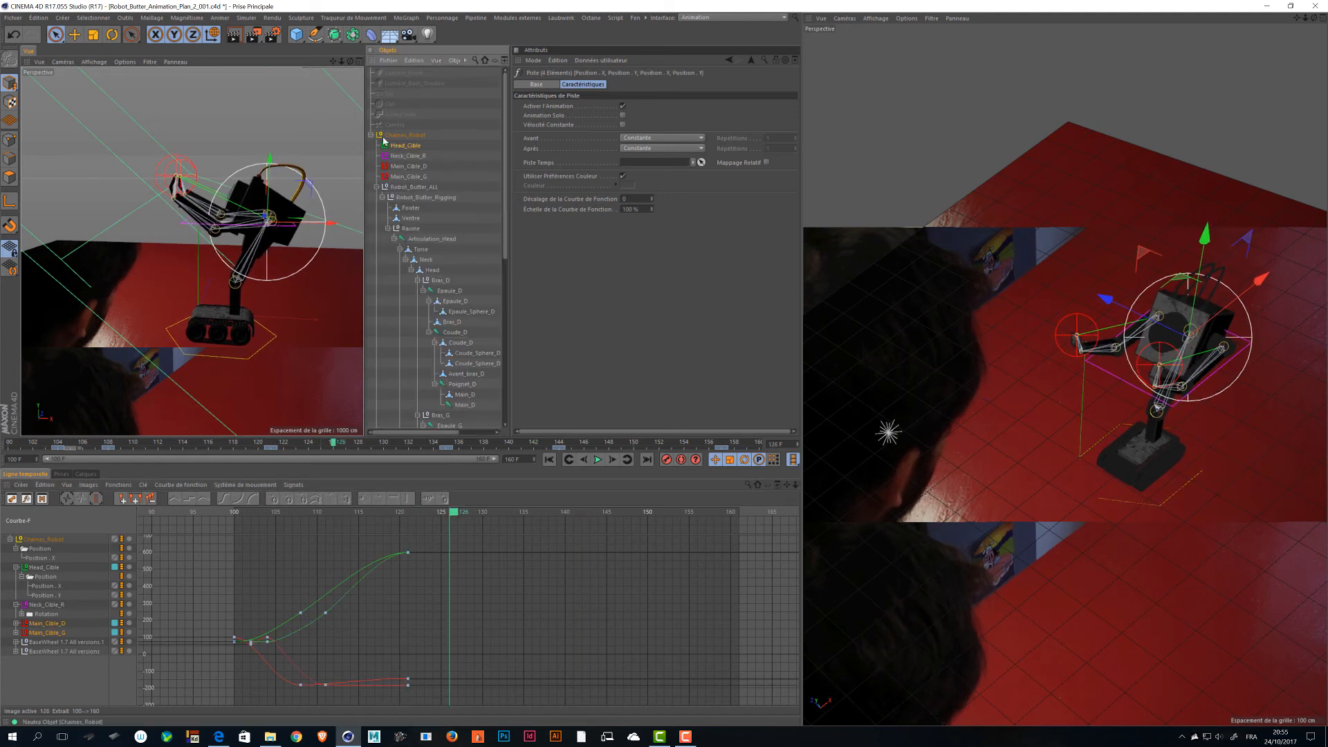
click(407, 167)
shift+click(403, 177)
click(376, 192)
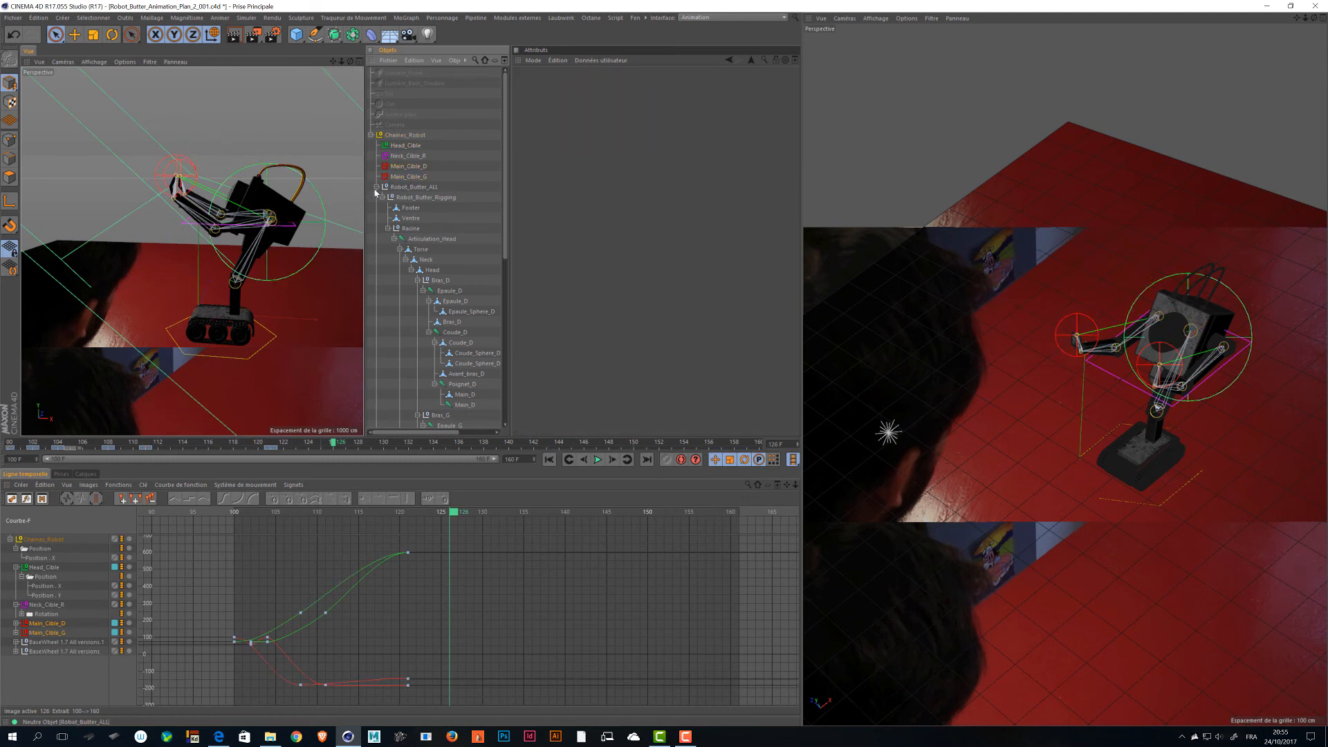
click(376, 188)
key(ctrl+z)
key(ctrl+z)
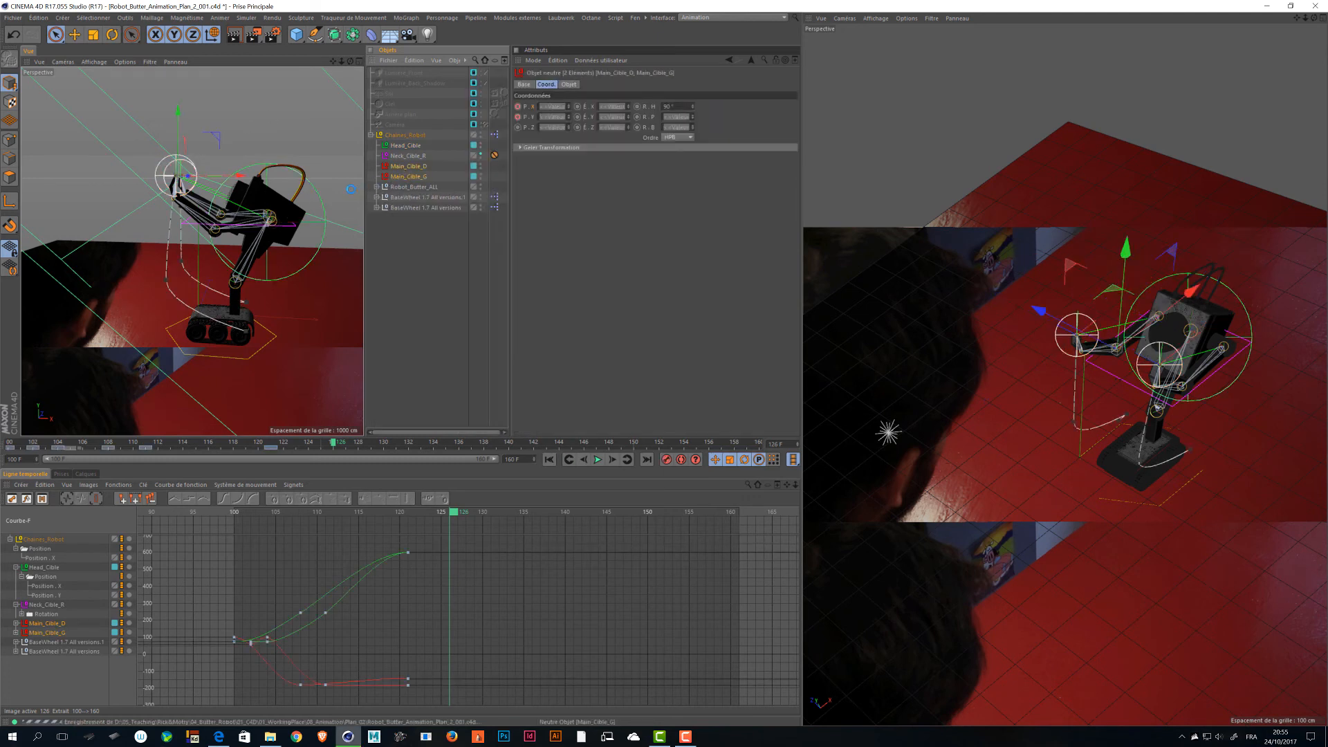
At frame 127, move both hand targets slightly down and record a key.
click(459, 513)
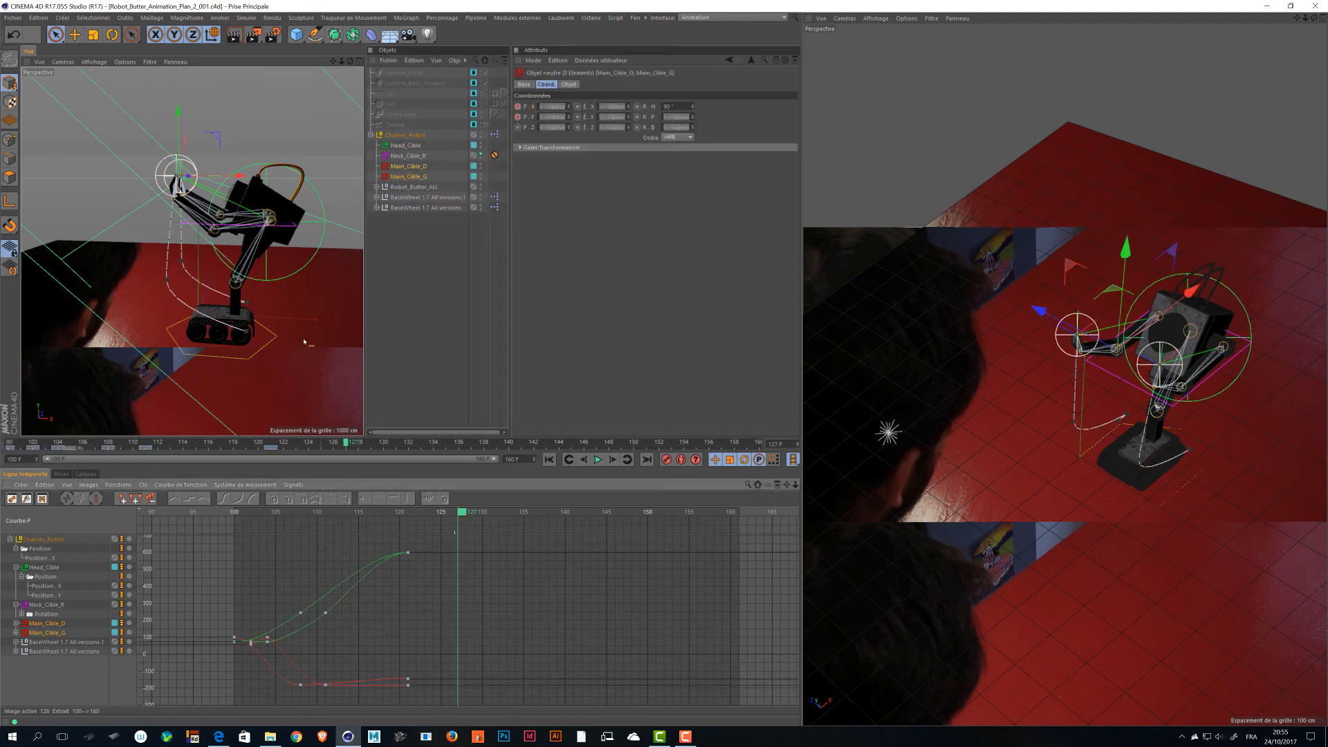
drag(179, 127, 188, 139)
click(666, 459)
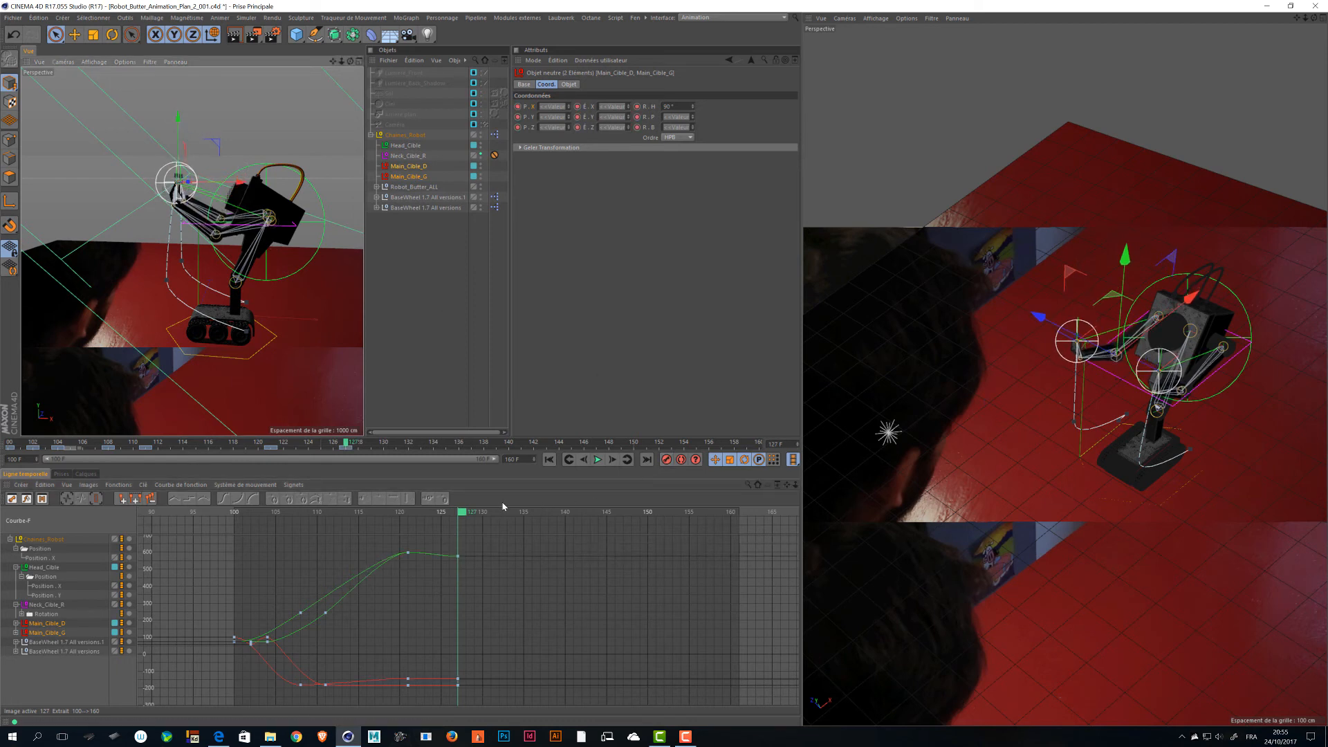
Copy both hand targets' keys from frames 121 and 127 and paste them repeatedly from frame 133 to the end of the shot.
drag(461, 512, 484, 513)
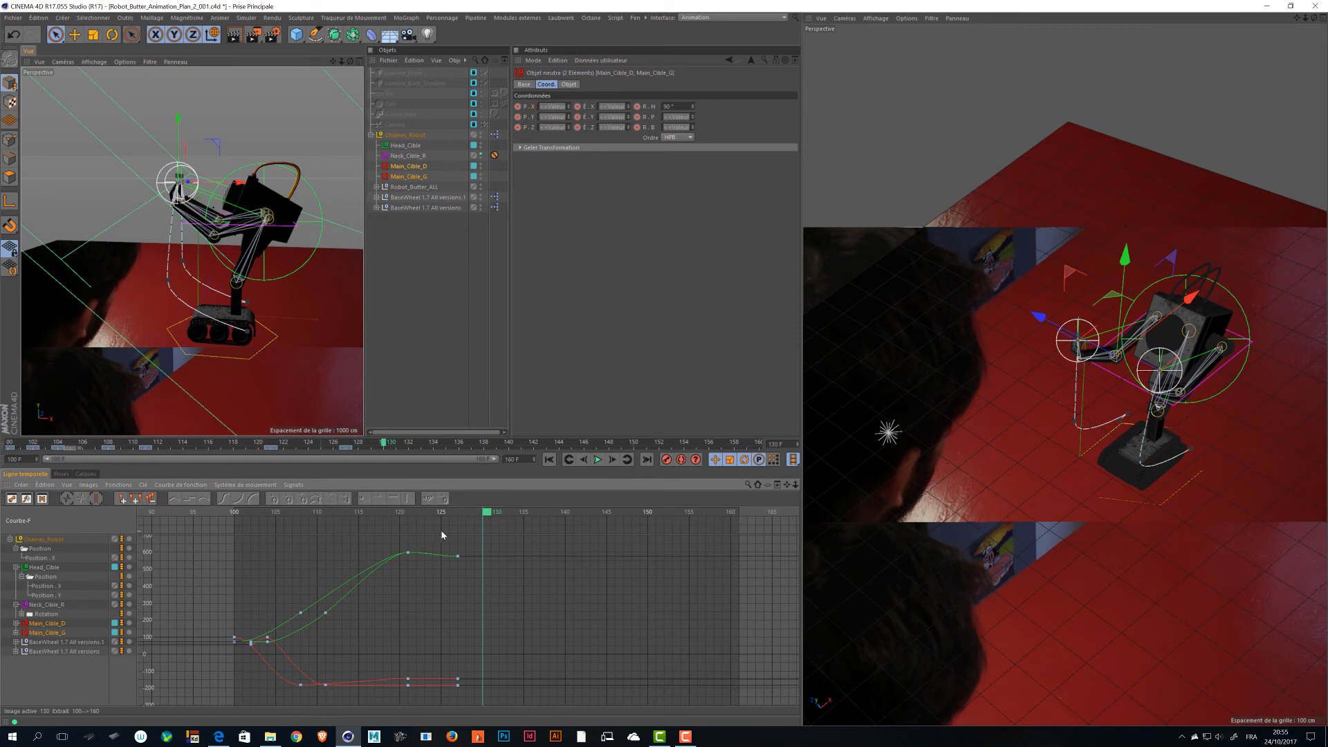
drag(379, 545, 481, 701)
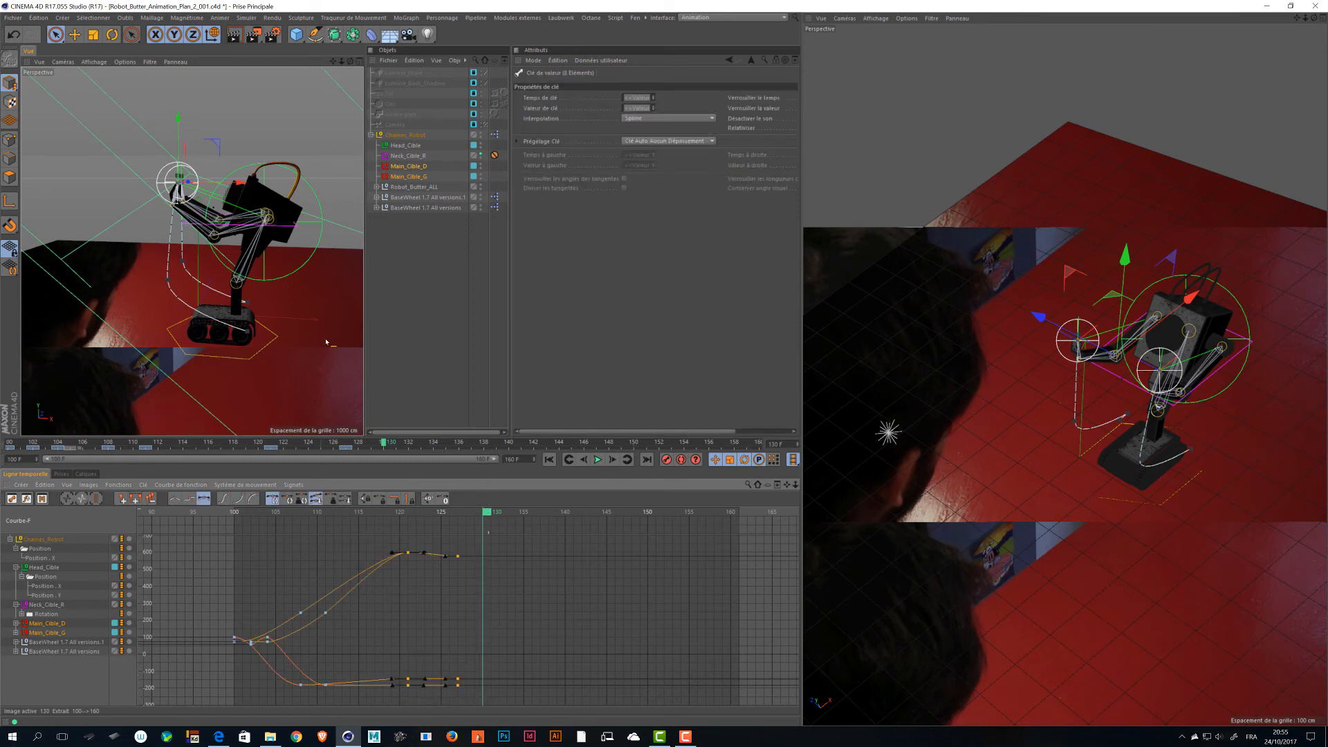
drag(516, 513, 516, 523)
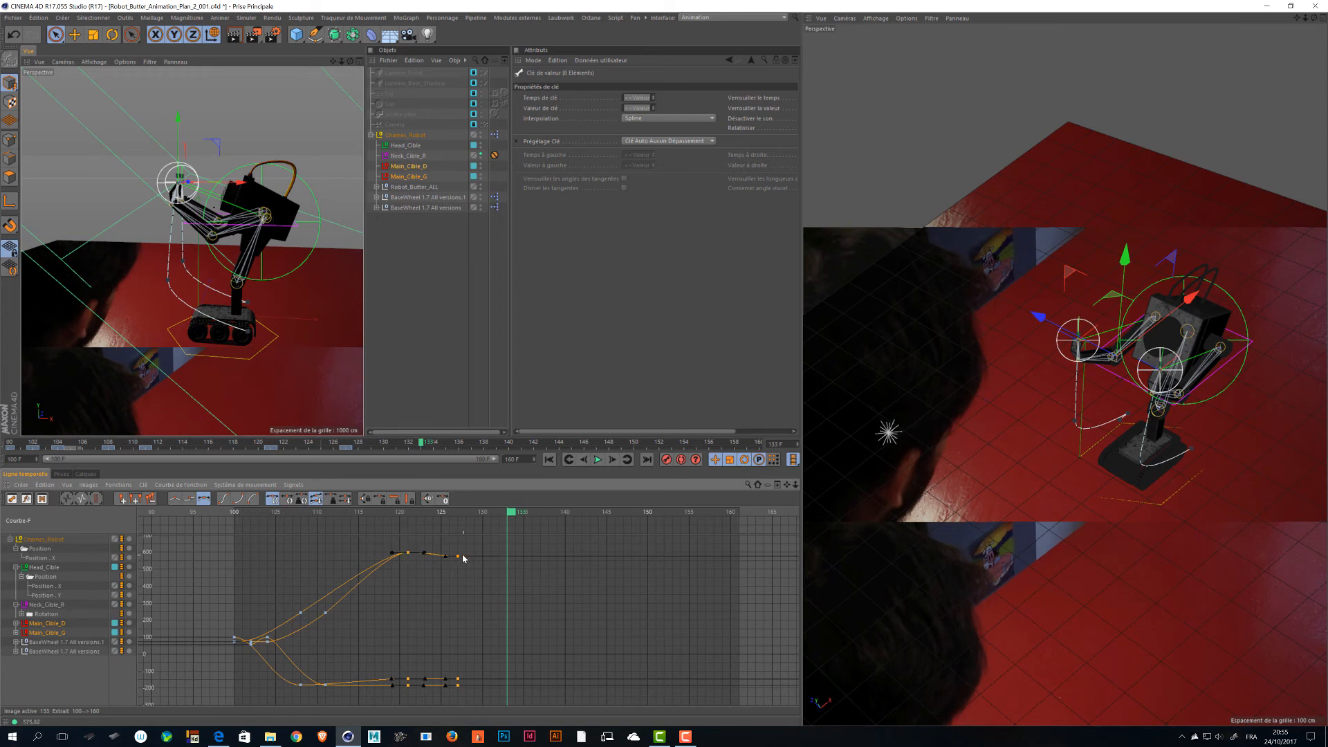
key(ctrl+v)
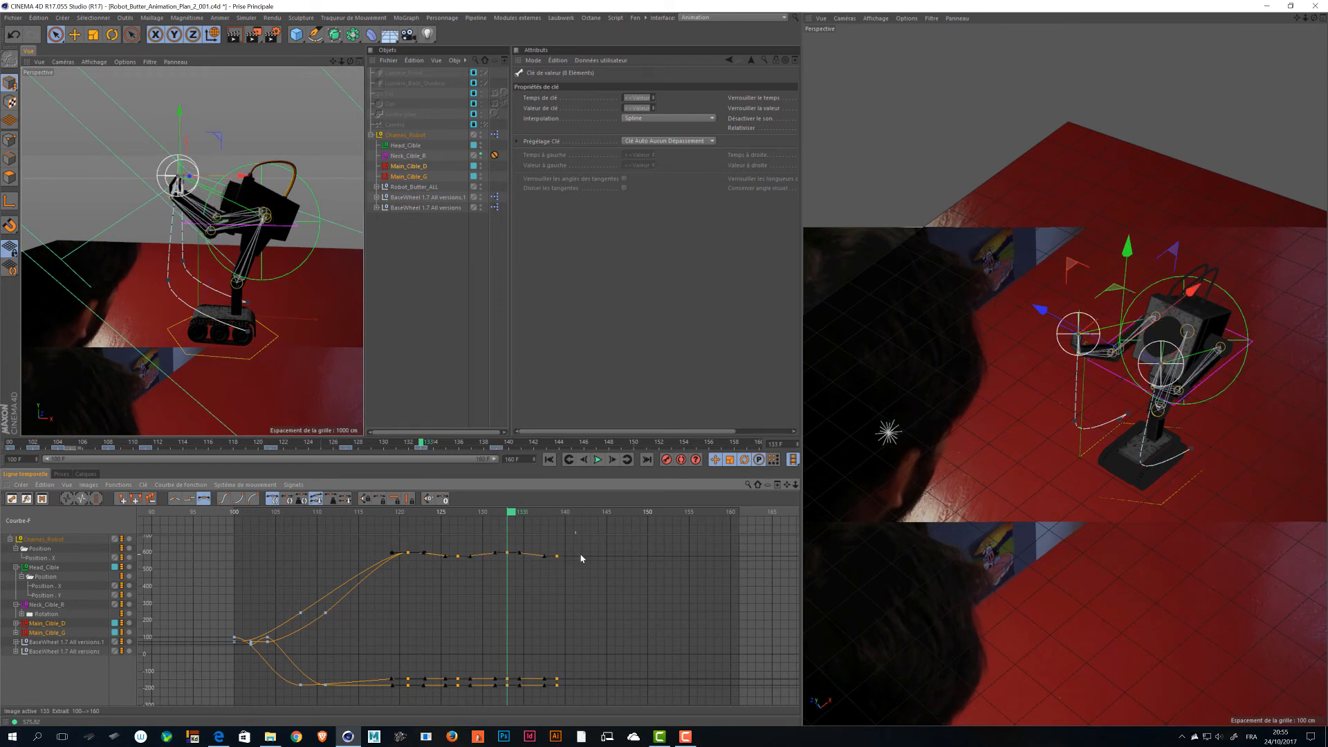
mouse_move(523, 516)
mouse_down()
mouse_move(707, 517)
mouse_move(502, 518)
mouse_up()
key(ctrl+v)
key(ctrl+v)
Play the animation to review the repeated hand motion, clear the selection, and save the project.
key(F8)
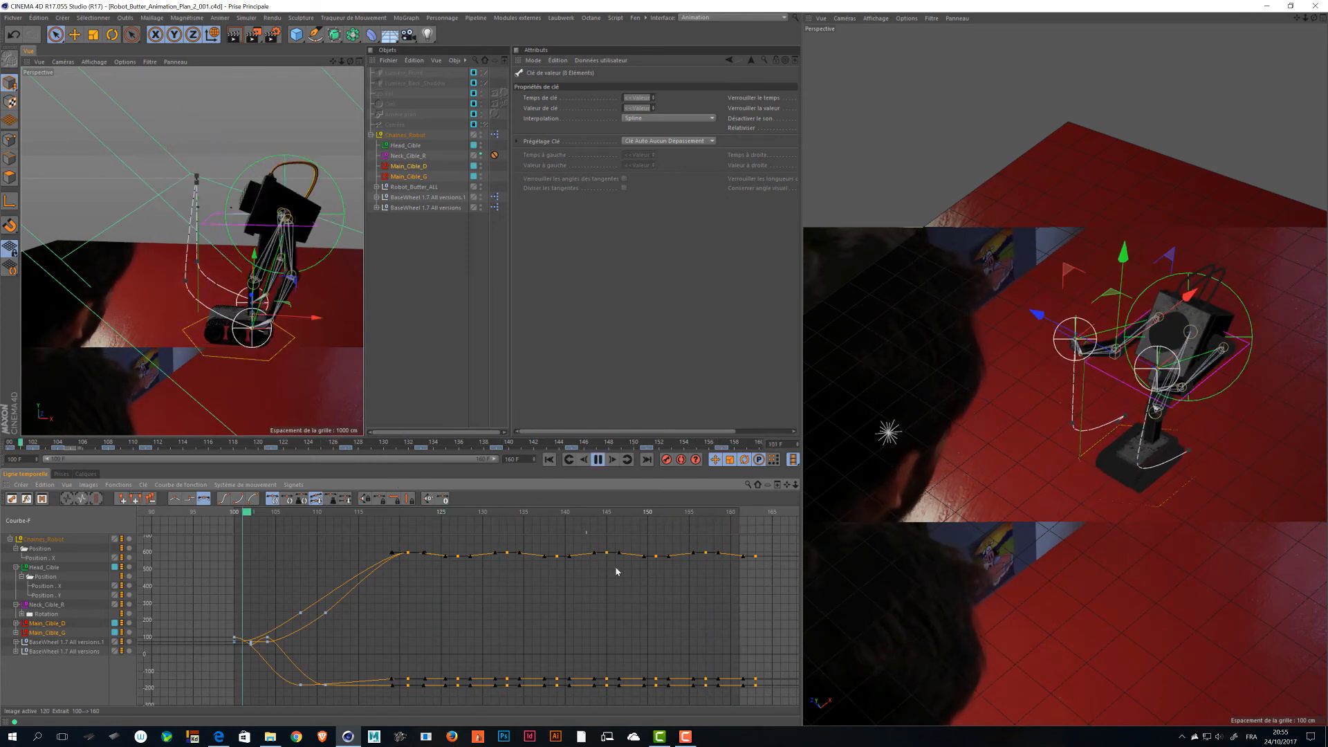
key(F8)
click(1048, 475)
key(F8)
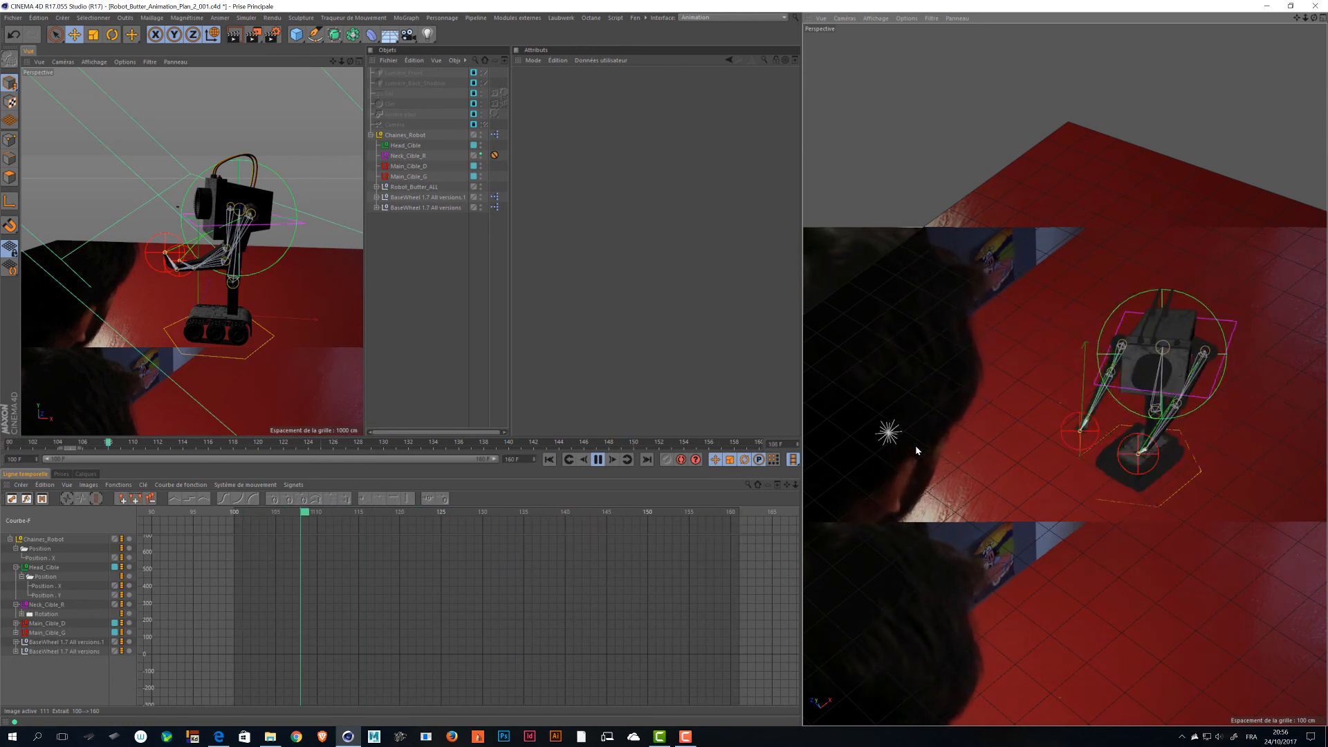
key(space)
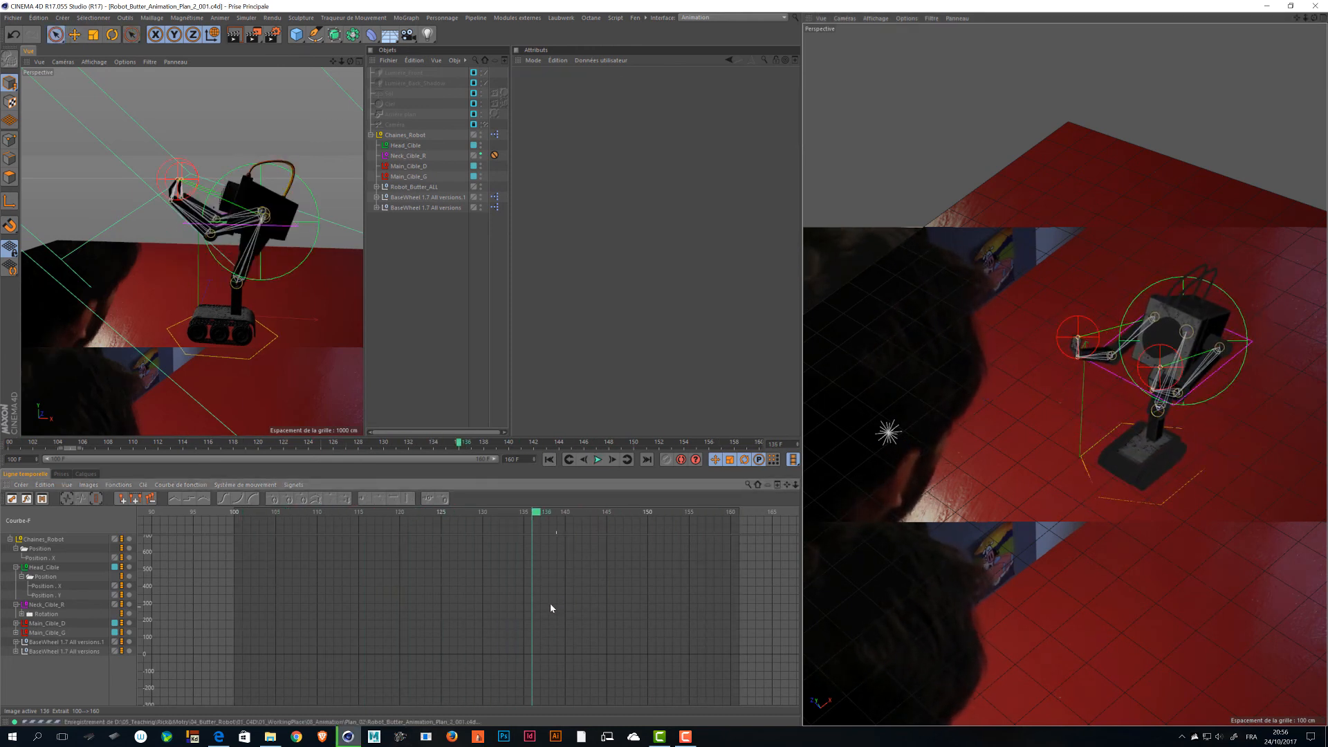
Compress both hand targets' Position Y keys after frame 121 so the last one falls on frame 160, and save the project.
drag(43, 596, 43, 585)
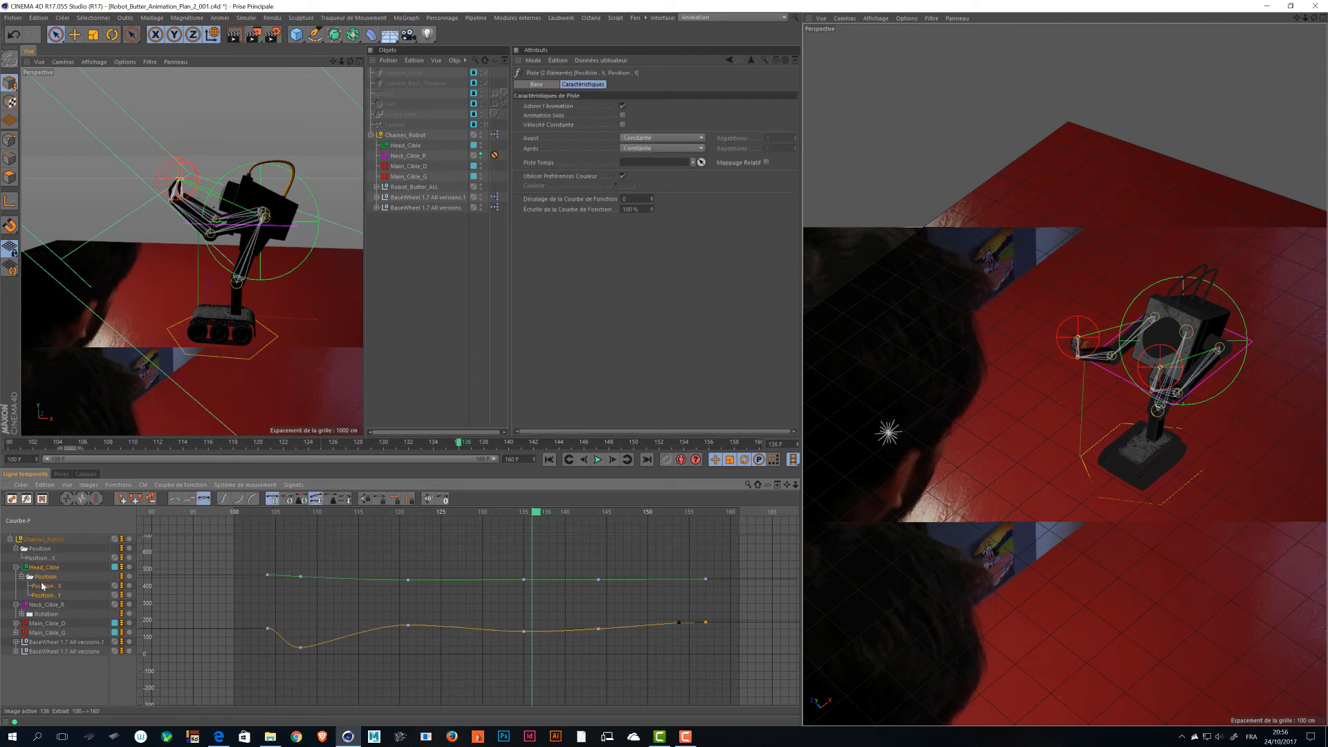
click(47, 632)
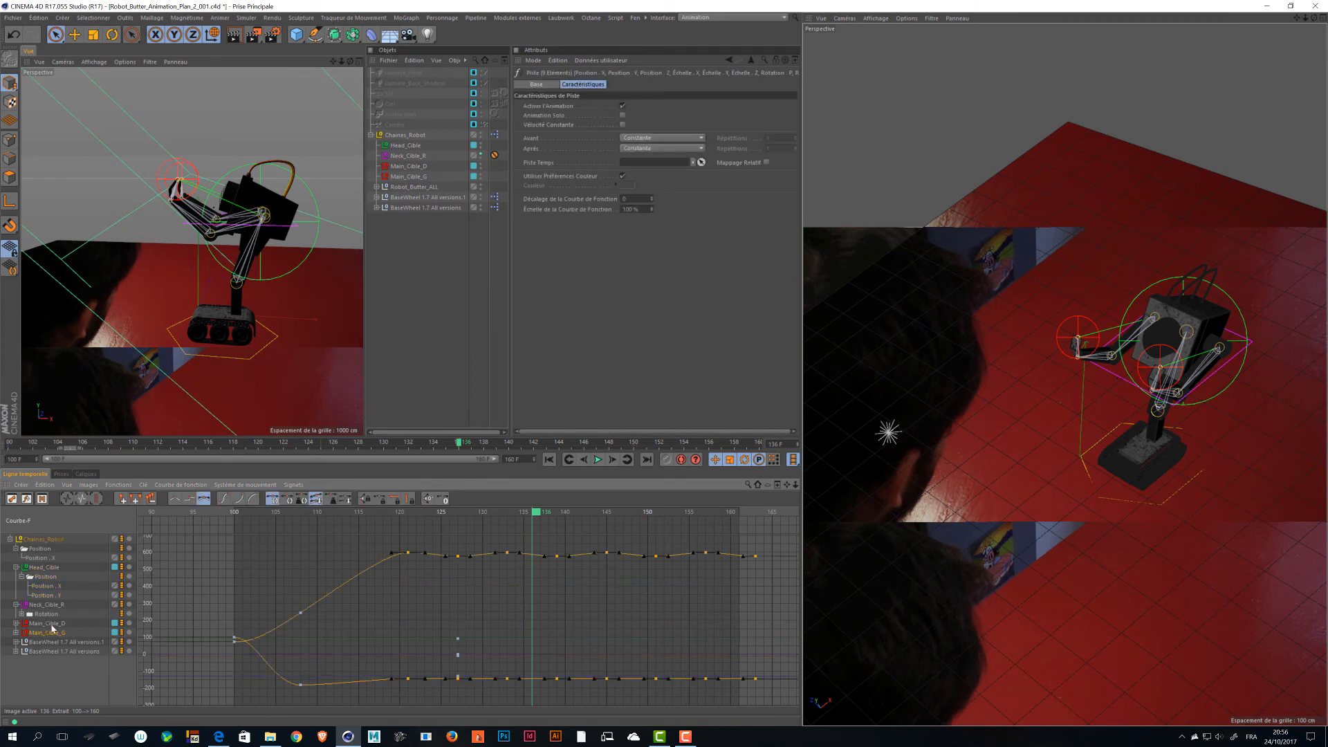
shift+click(47, 623)
drag(775, 537, 429, 605)
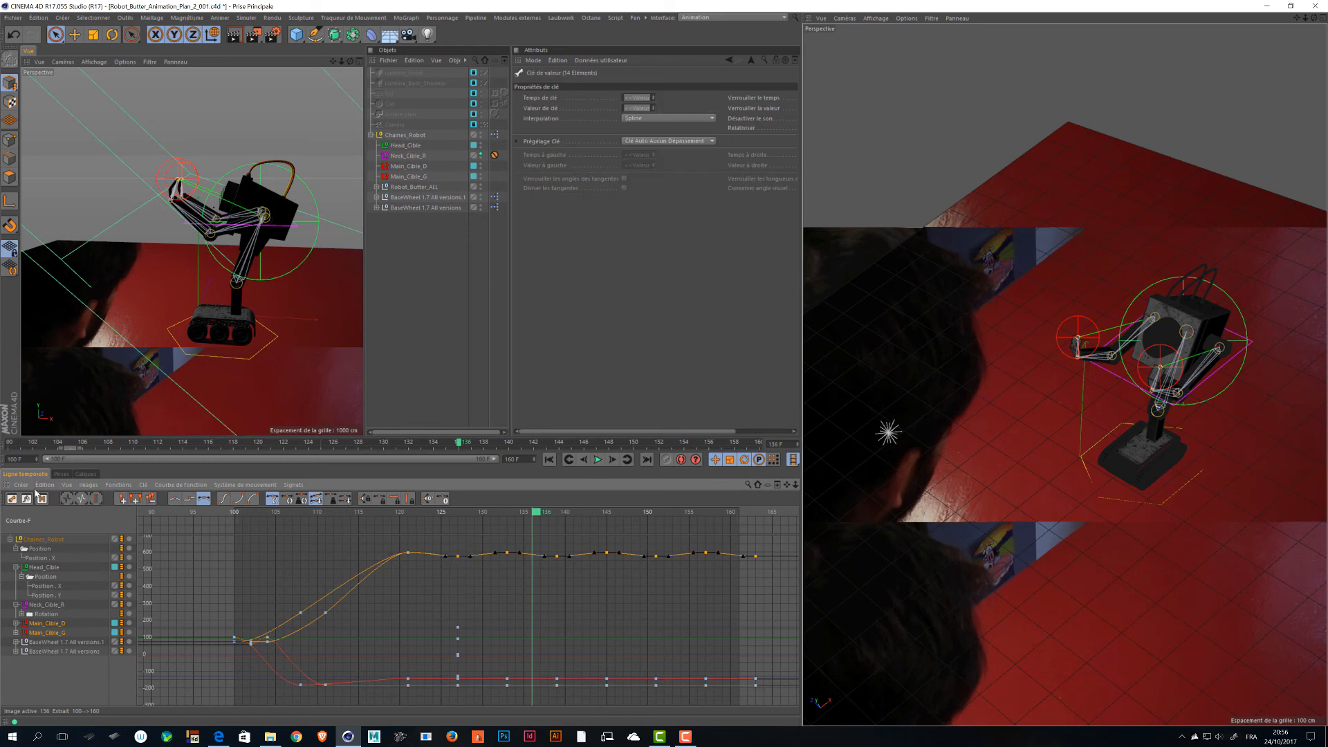
click(14, 499)
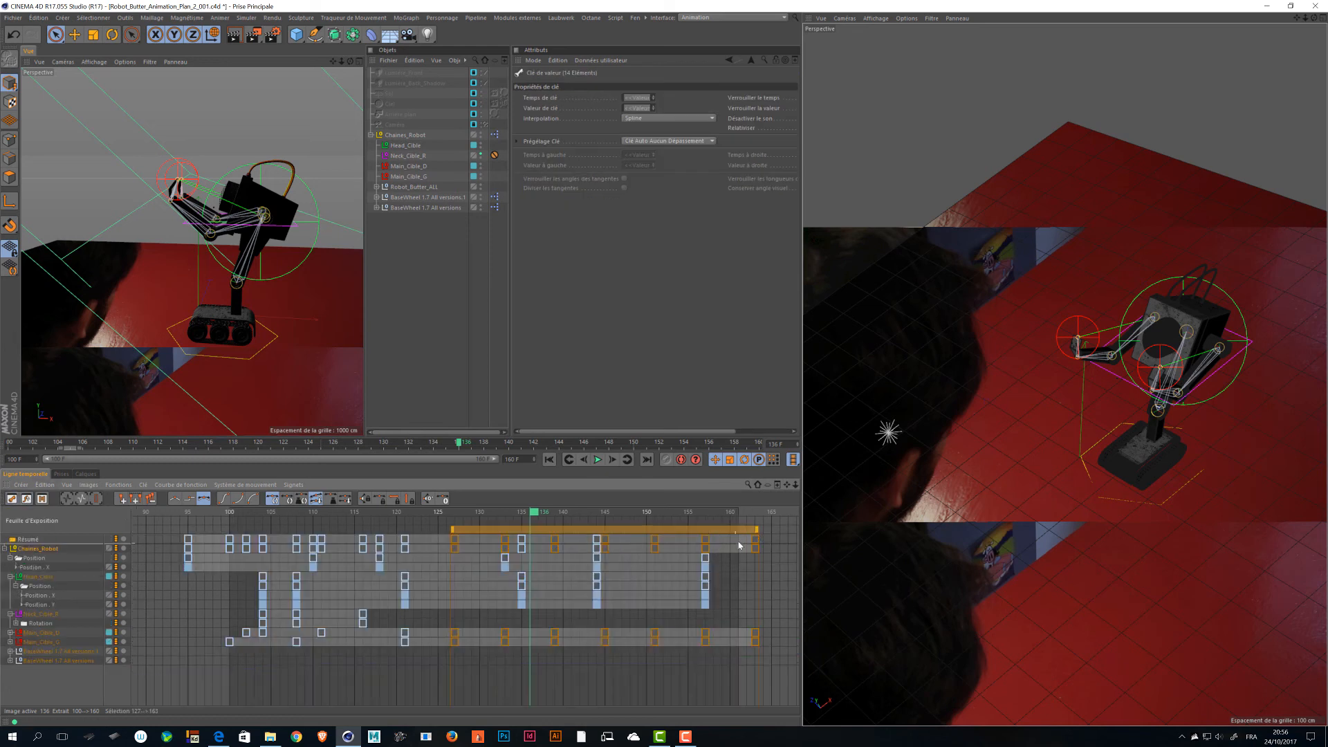
drag(758, 531, 731, 531)
key(ctrl+s)
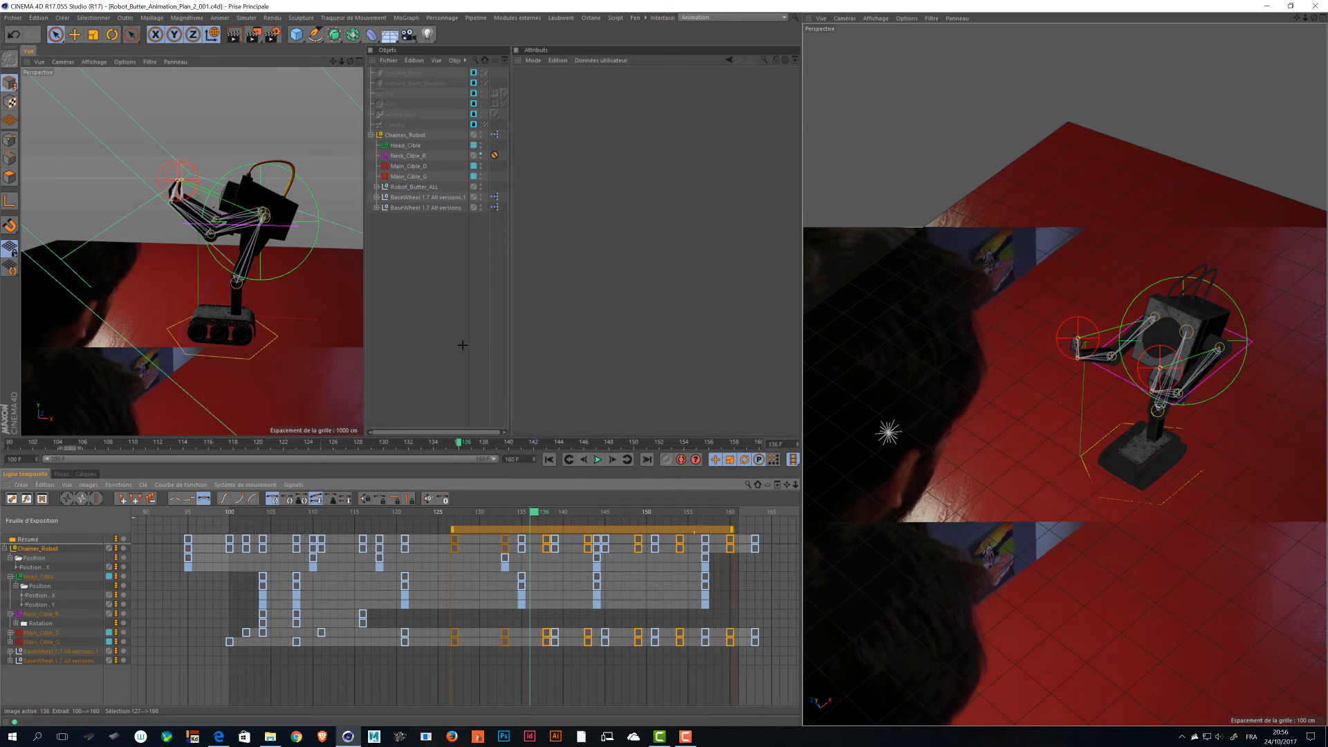
Play back the retimed hand motion and return the timeline to the F-curve display.
key(F8)
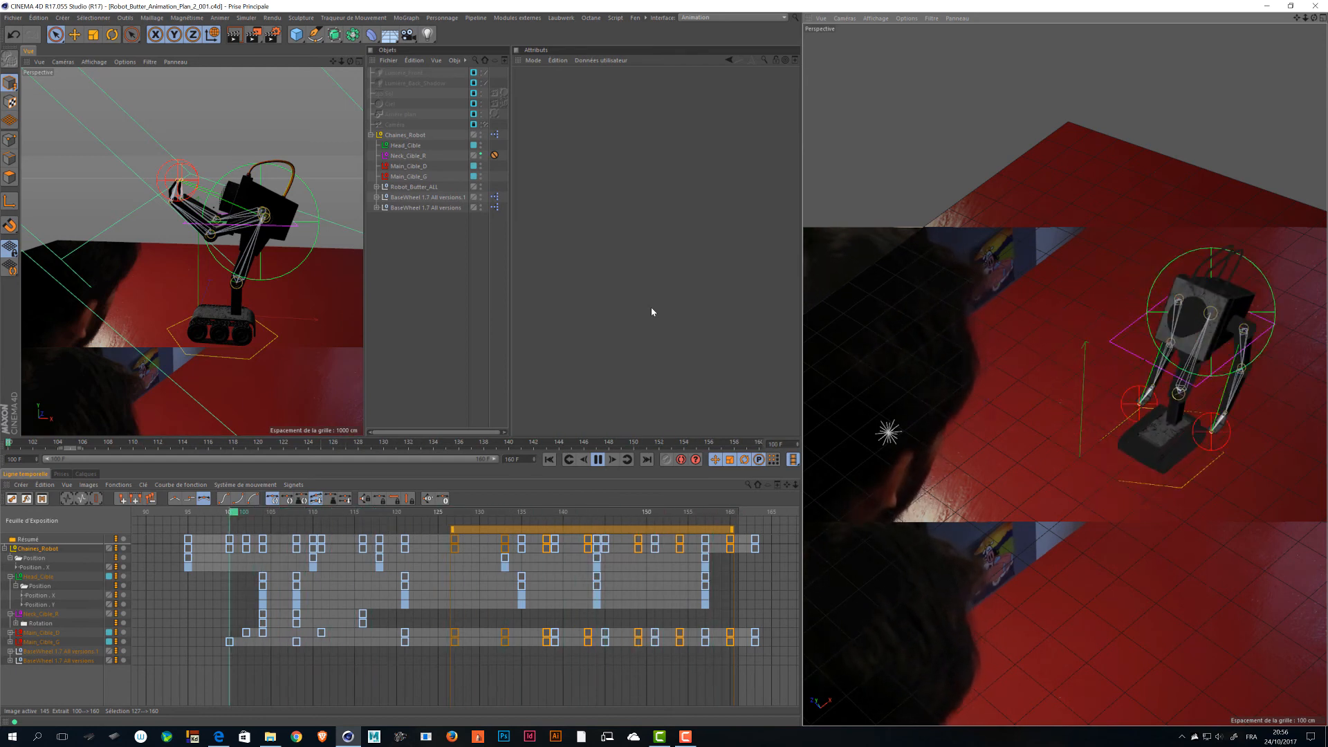
key(e)
key(F8)
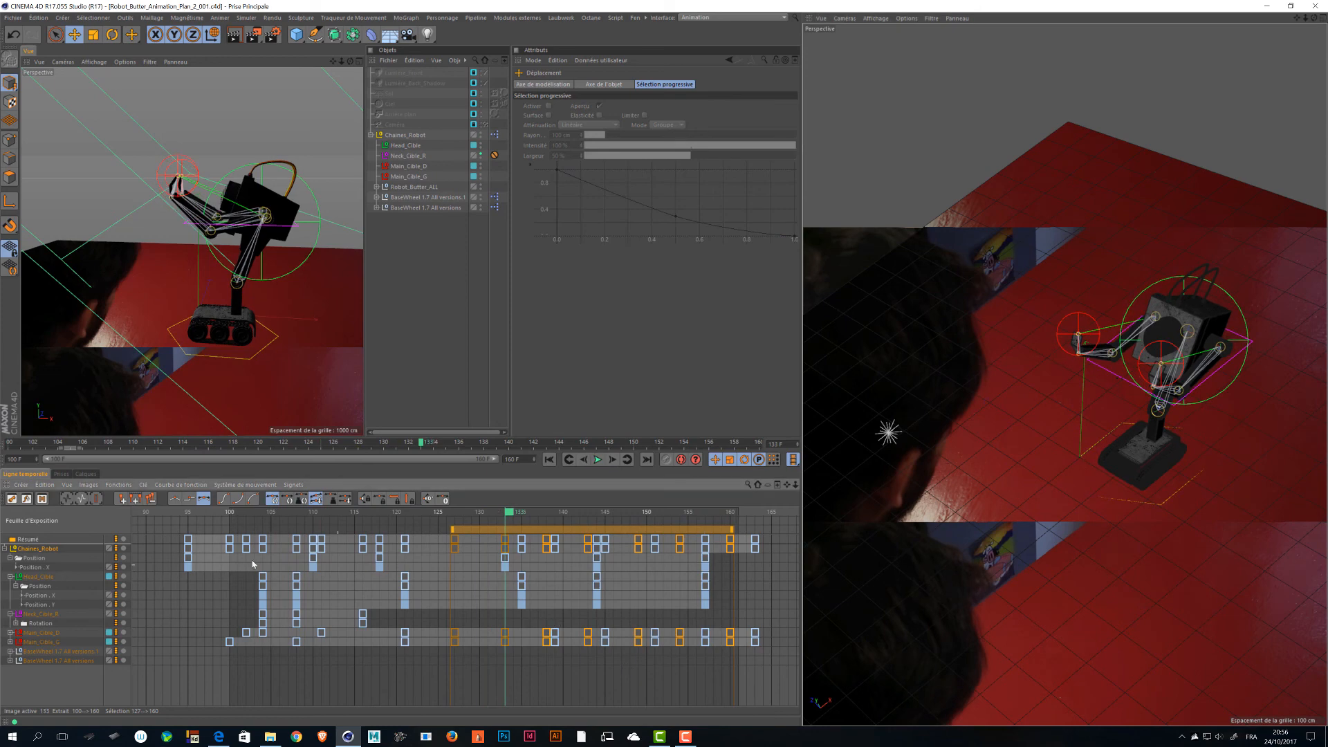
click(26, 499)
Switch to the YouTube reference video in the browser and replay the butter robot shot around 0:33.
key(alt+Tab)
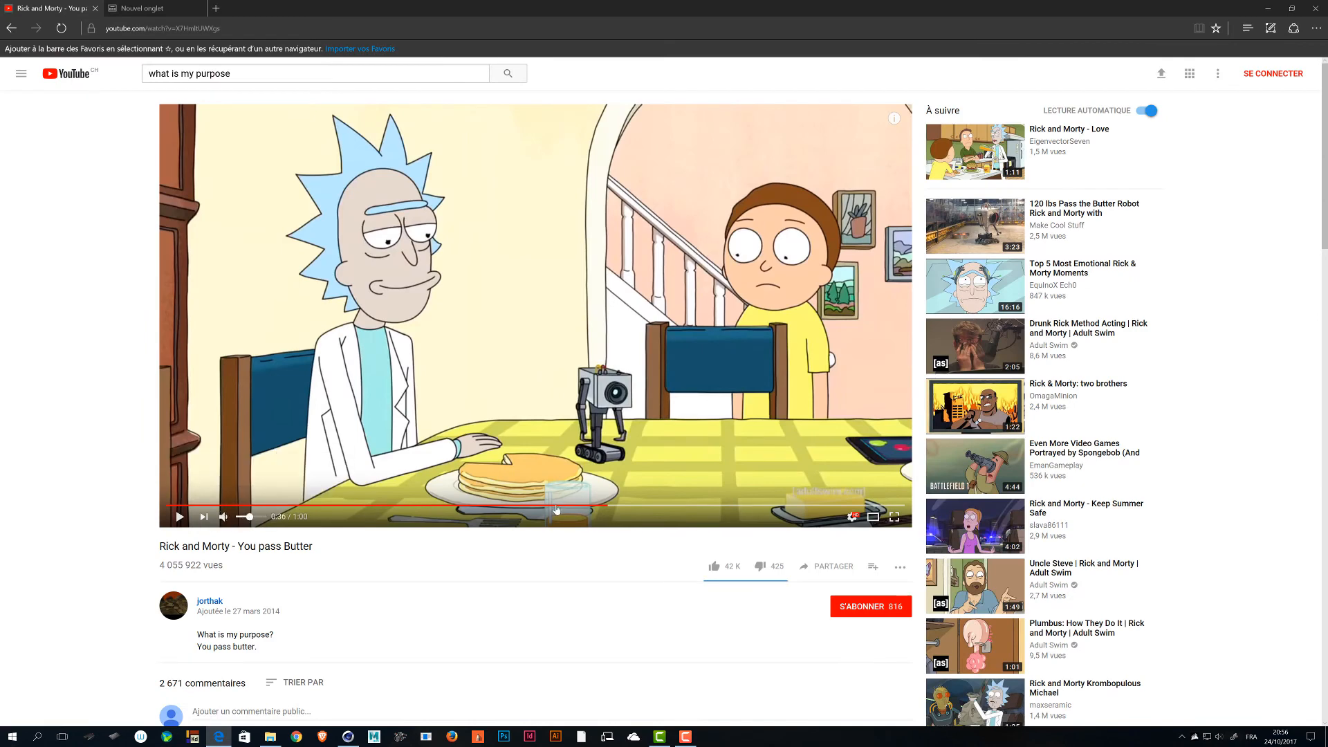
click(557, 510)
click(470, 464)
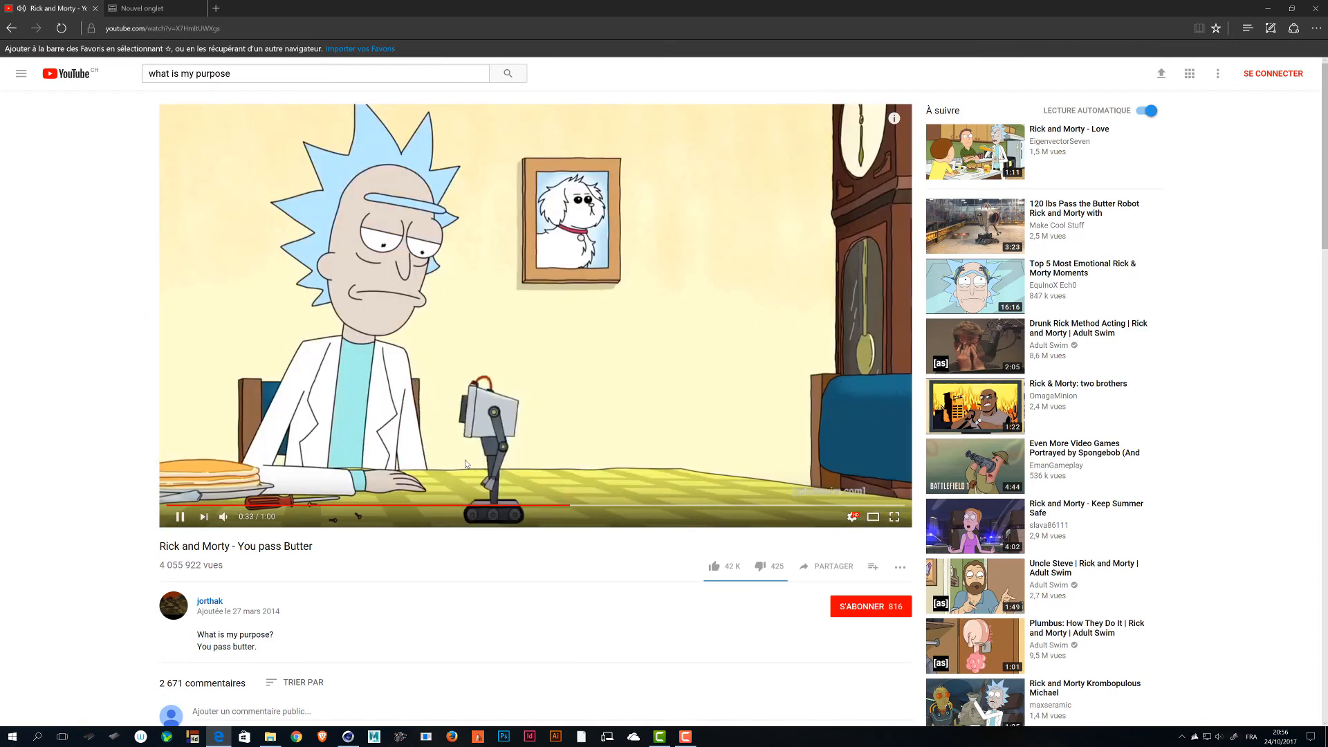
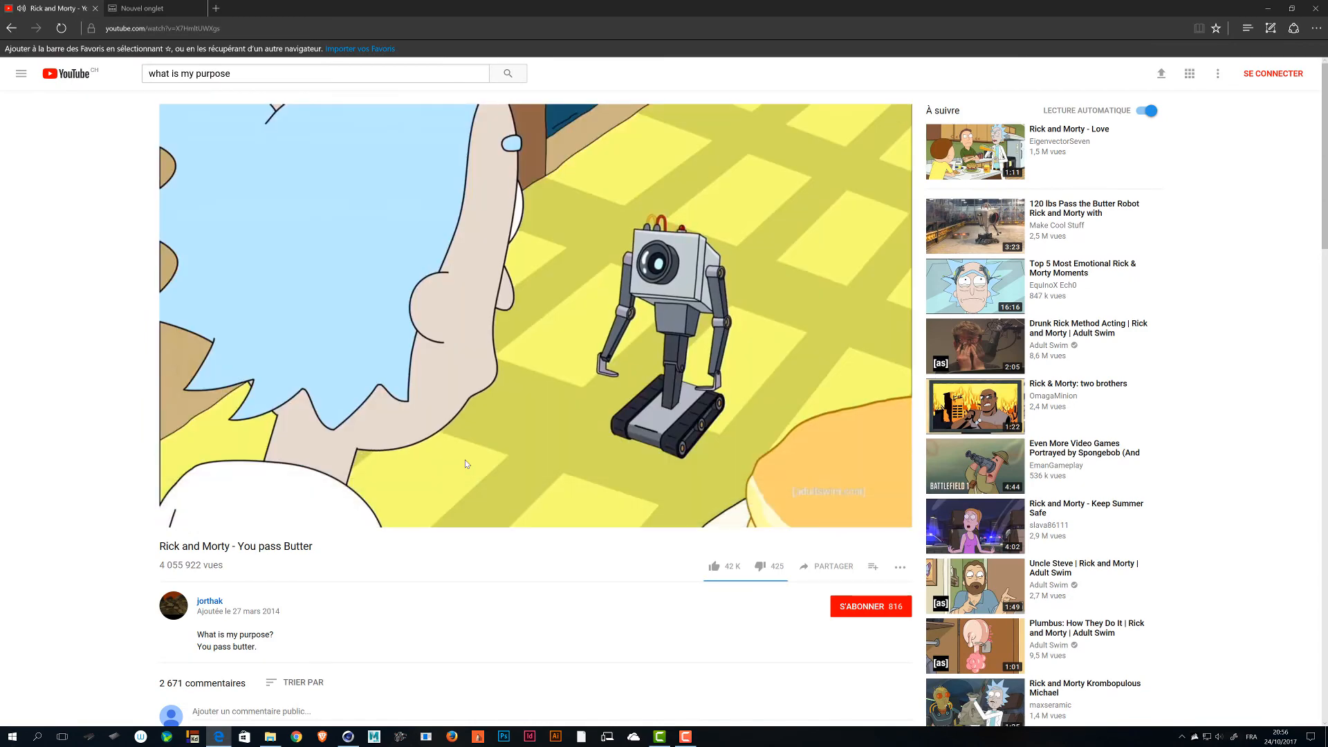
click(540, 484)
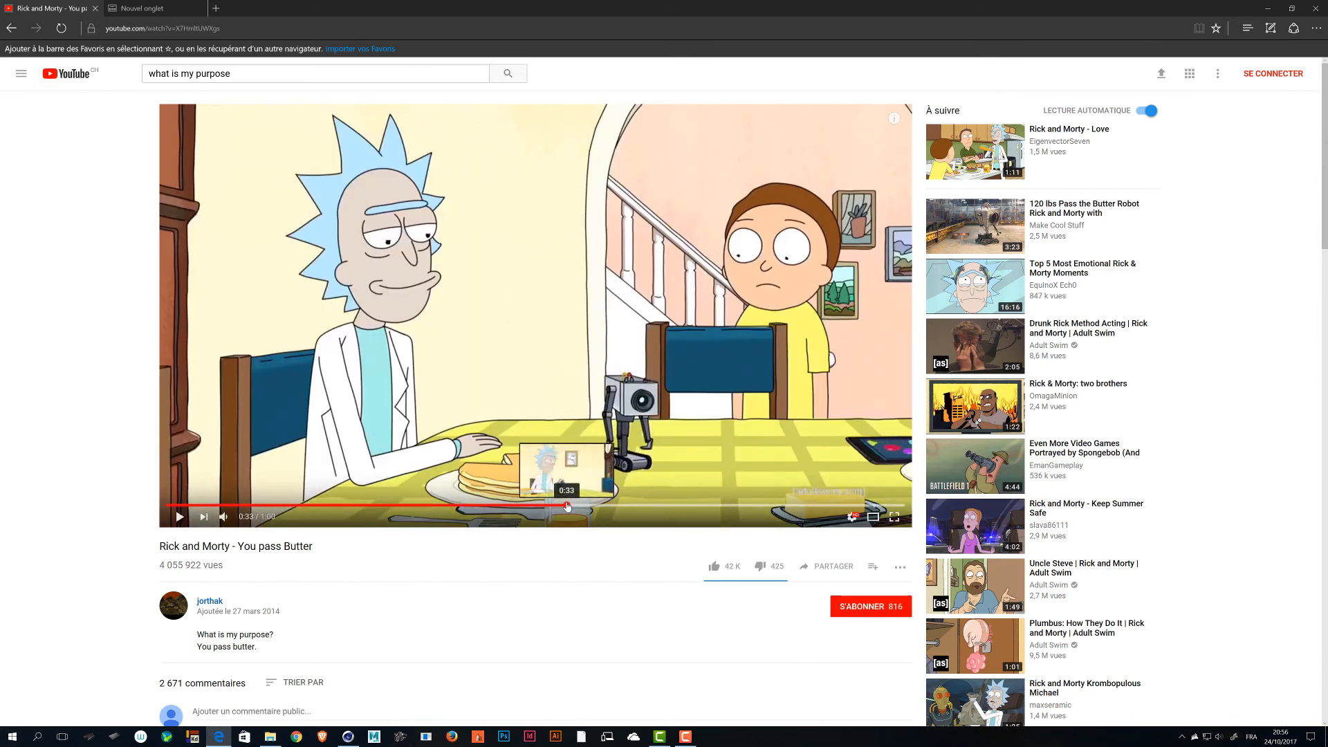
key(space)
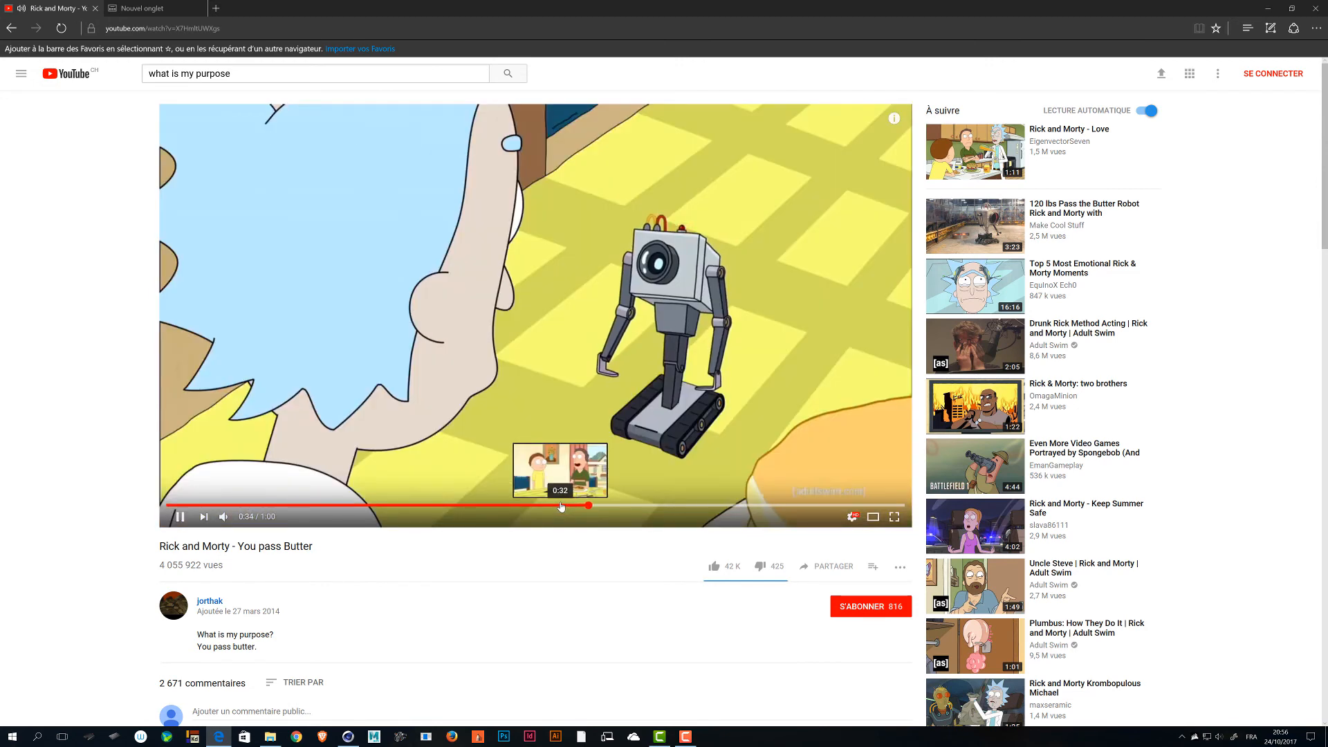
key(space)
Compare the Cinema 4D playback with the reference video from 0:30, alternating between the two windows.
key(alt+Tab)
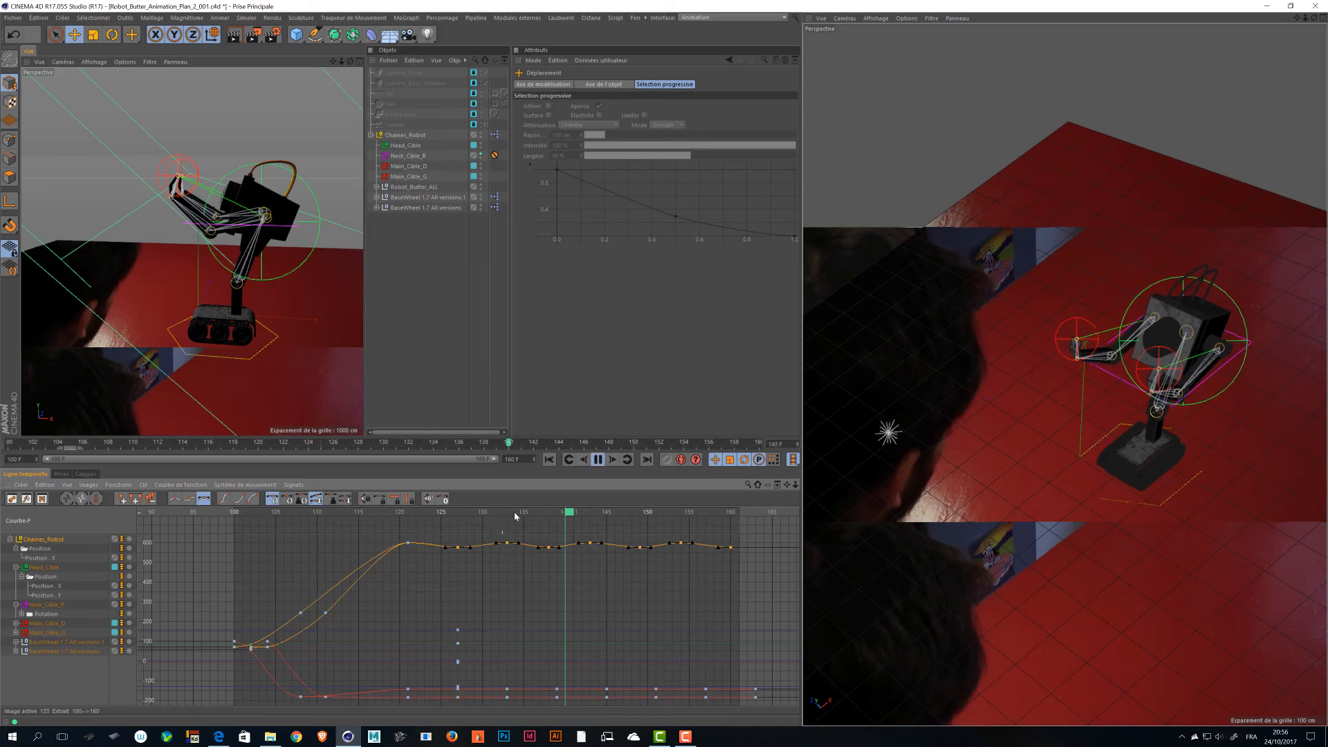
key(alt+Tab)
click(539, 510)
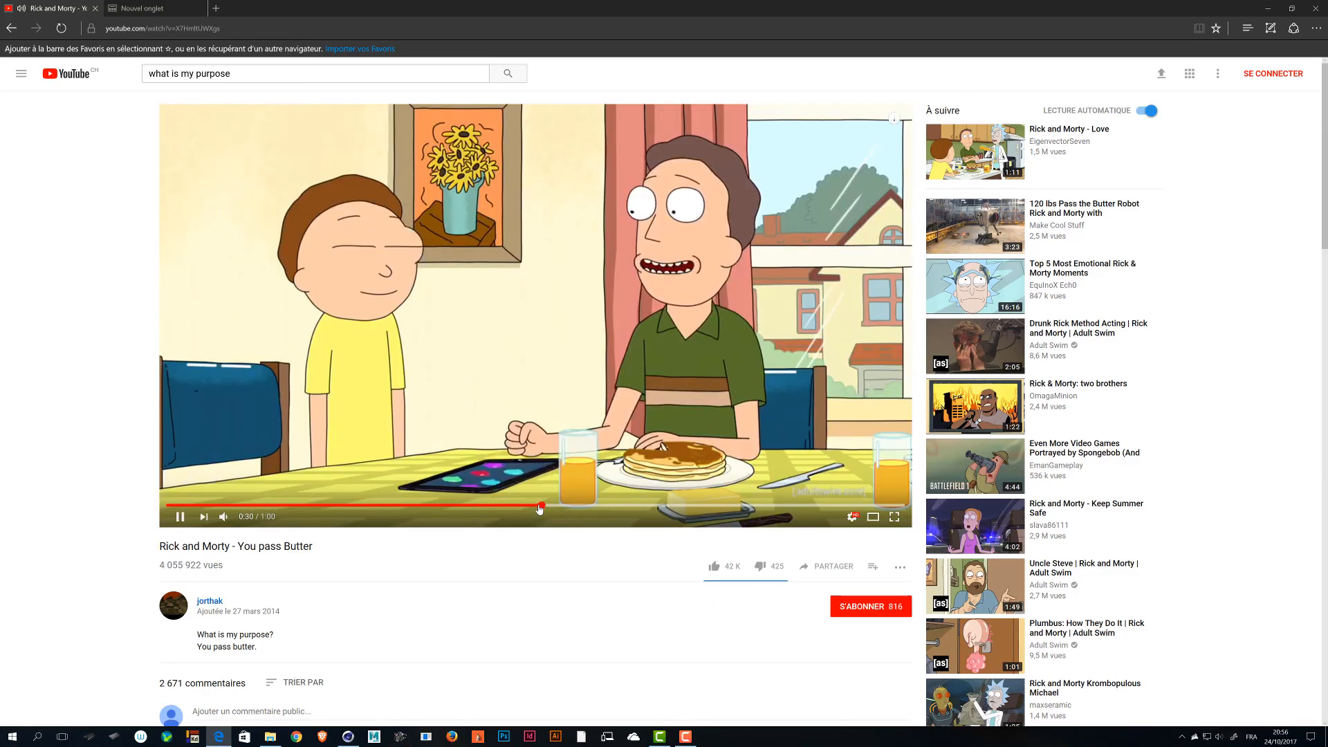
key(space)
key(space)
key(alt+Tab)
click(598, 459)
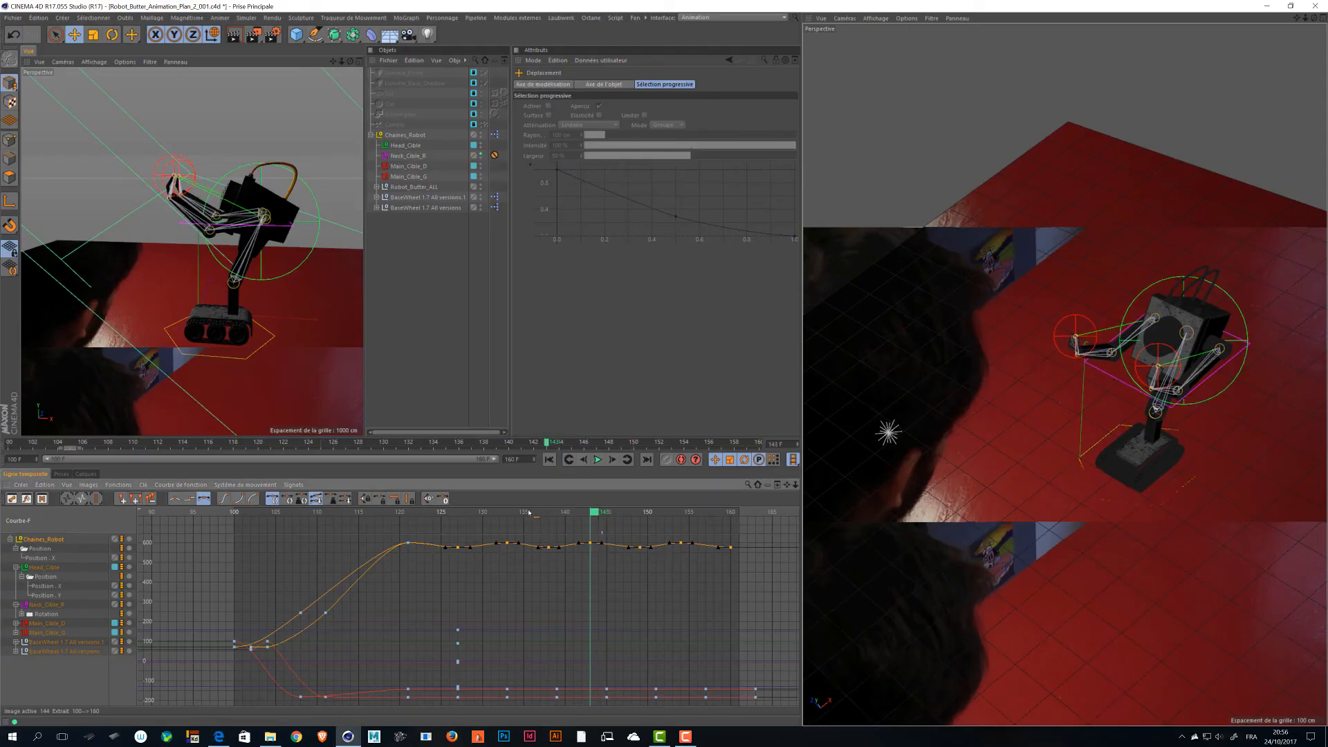
drag(602, 512, 330, 513)
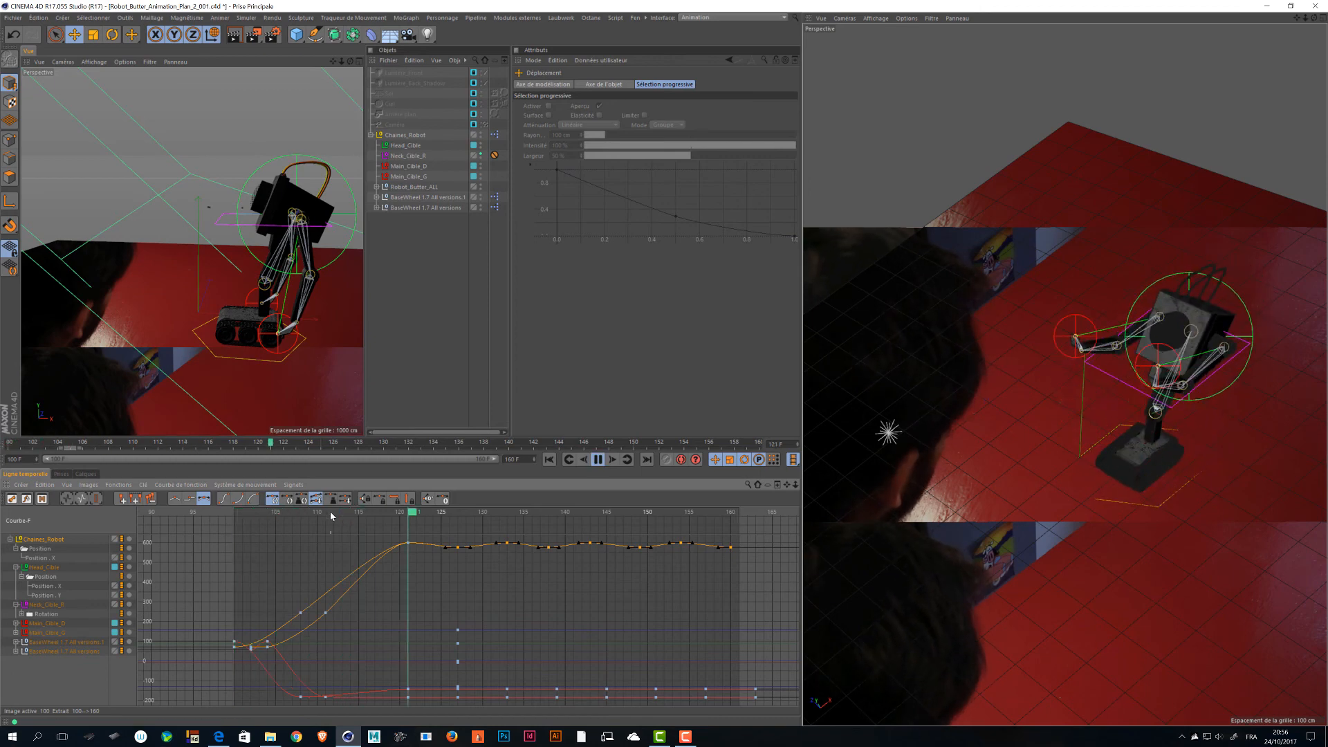
key(F8)
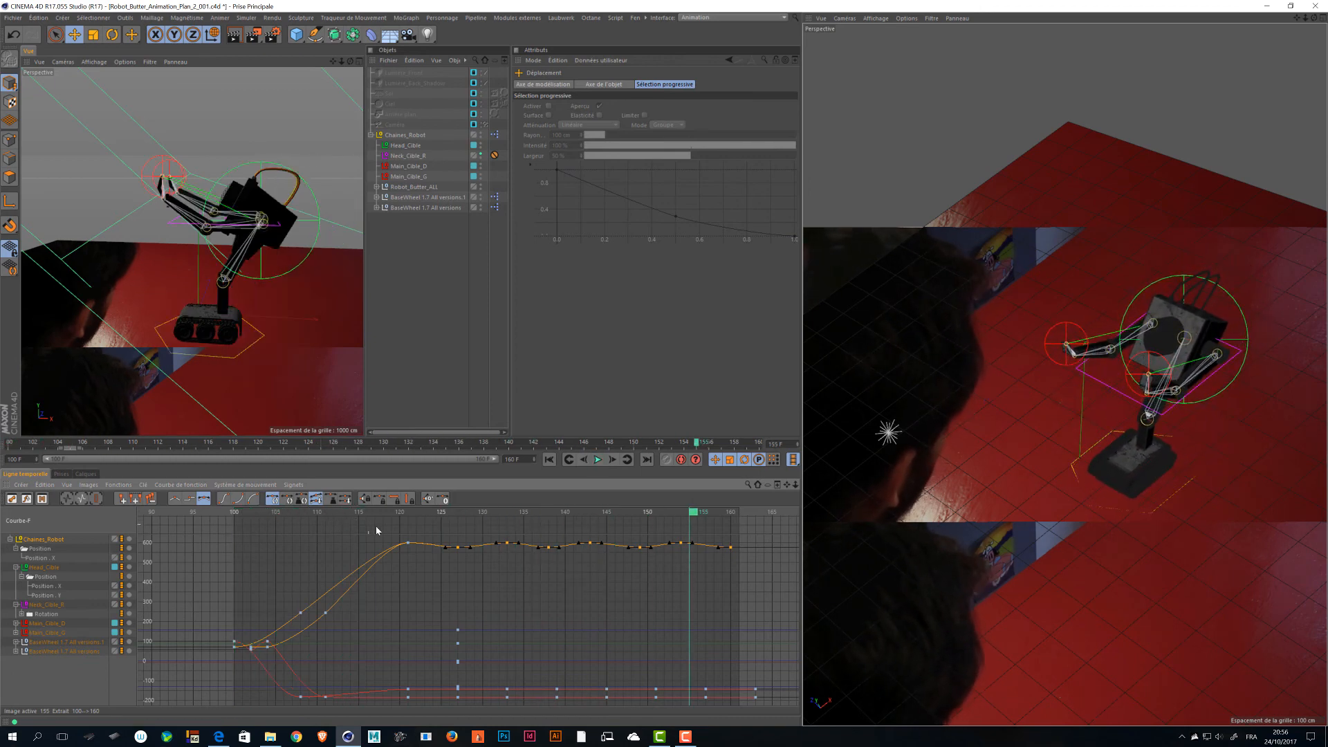
key(alt+Tab)
key(space)
key(alt+Tab)
Try deleting the hand targets' Position Y keys after frame 138, and undo the deletion.
click(560, 560)
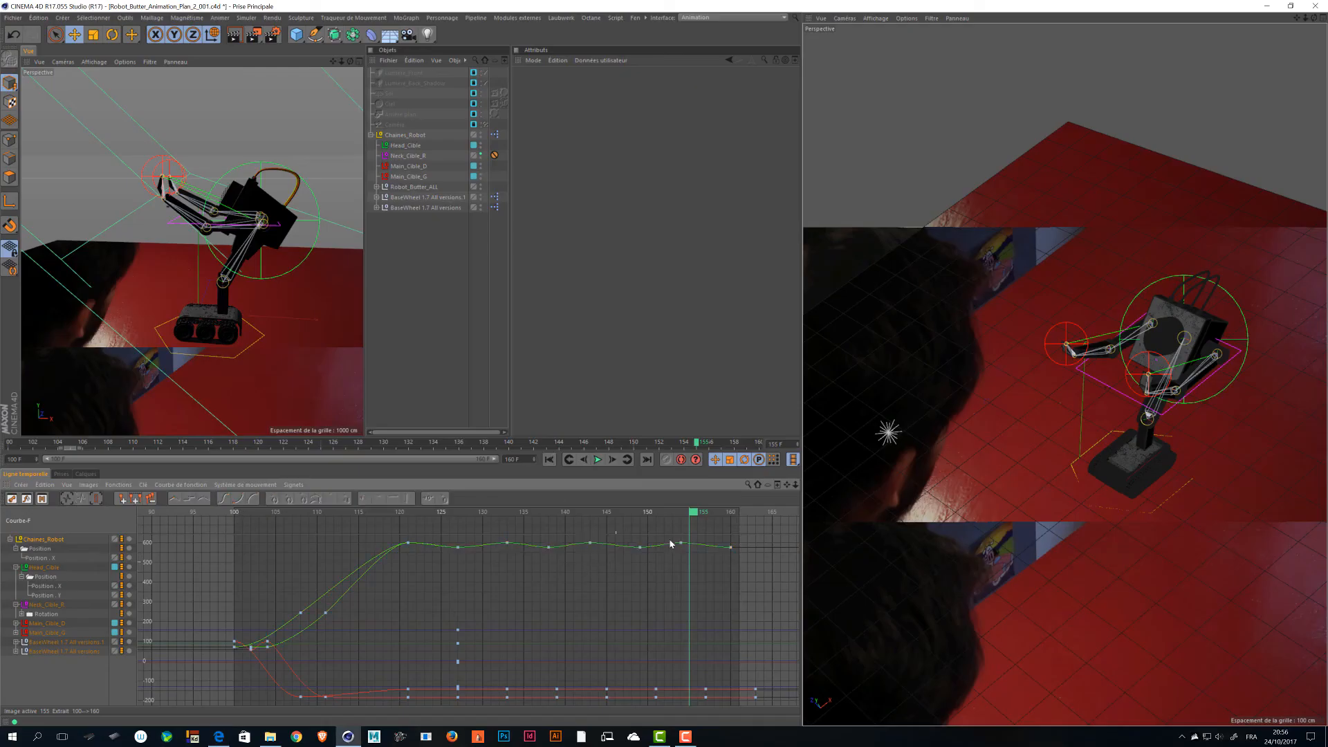
mouse_move(681, 513)
mouse_down()
mouse_move(297, 513)
mouse_move(580, 514)
mouse_move(577, 534)
mouse_up()
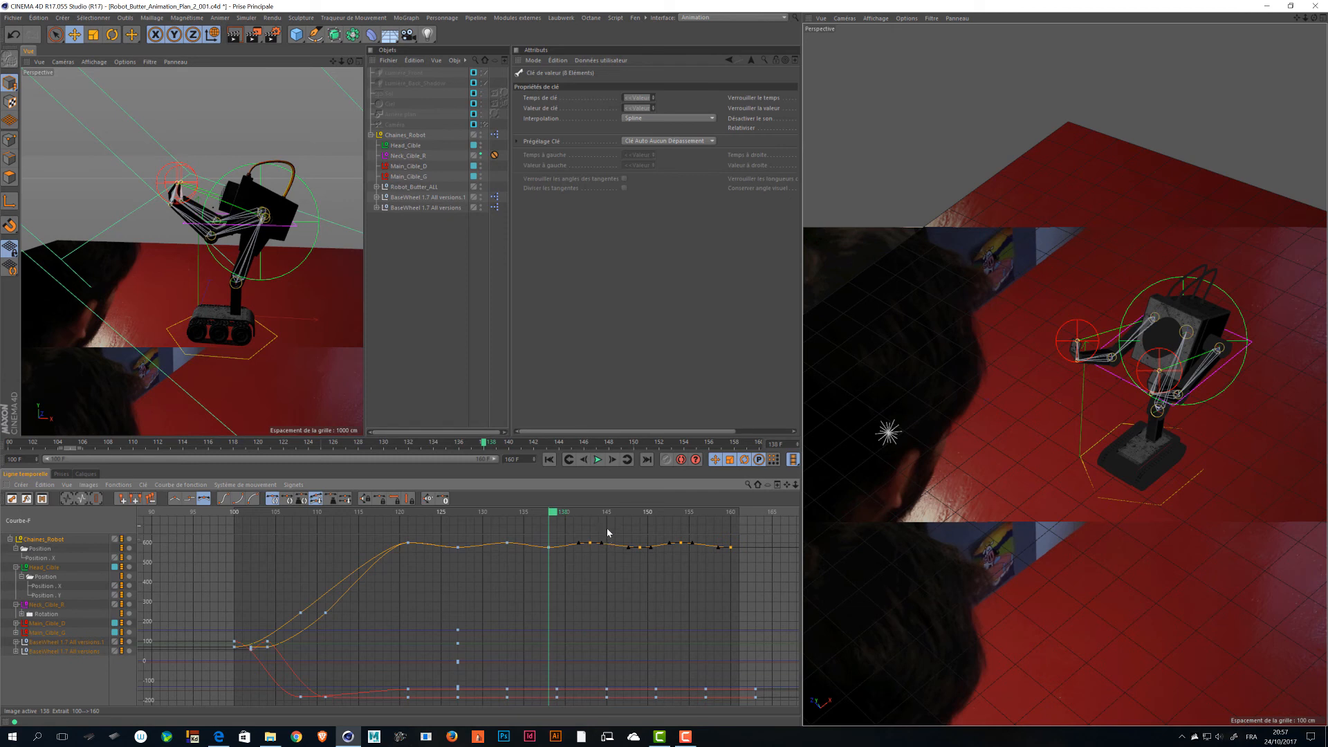
key(Delete)
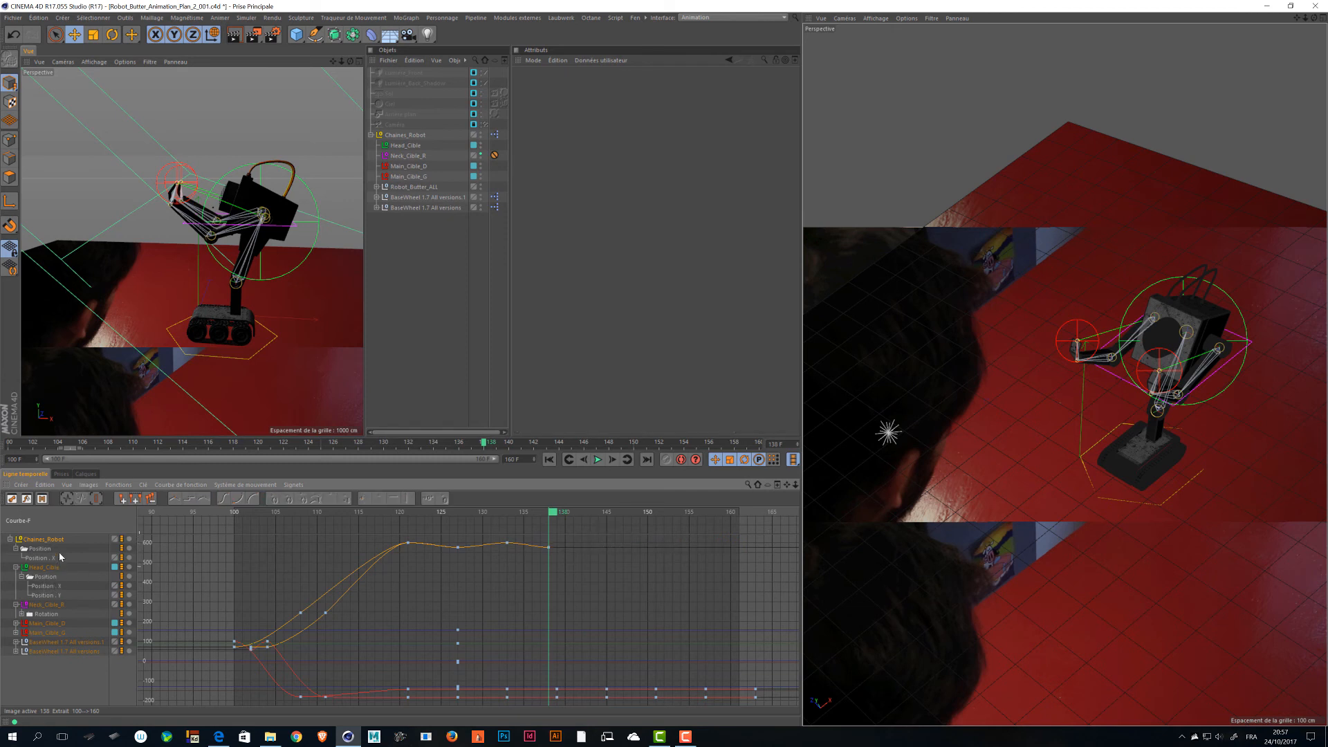
key(ctrl+z)
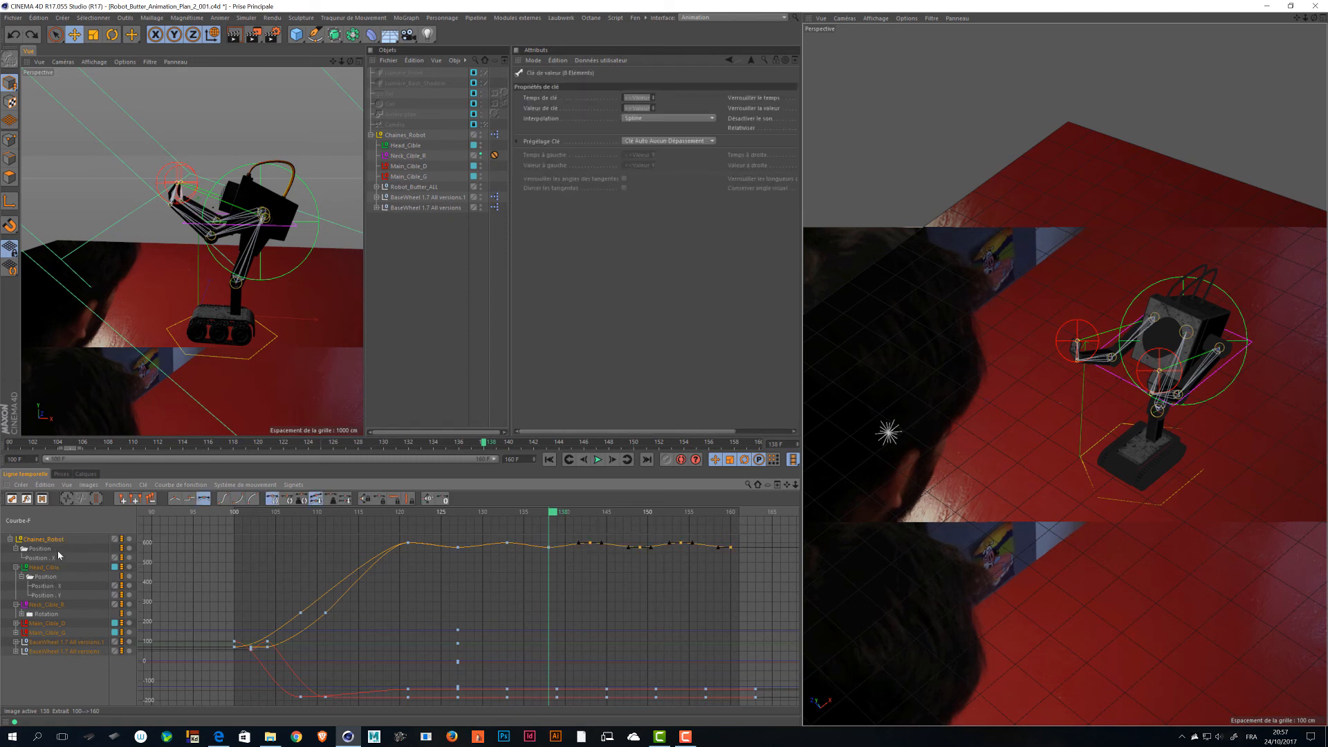
Select the Main_Cible_D and Main_Cible_G objects, delete their Position Y keys after frame 138, and save the project.
click(49, 624)
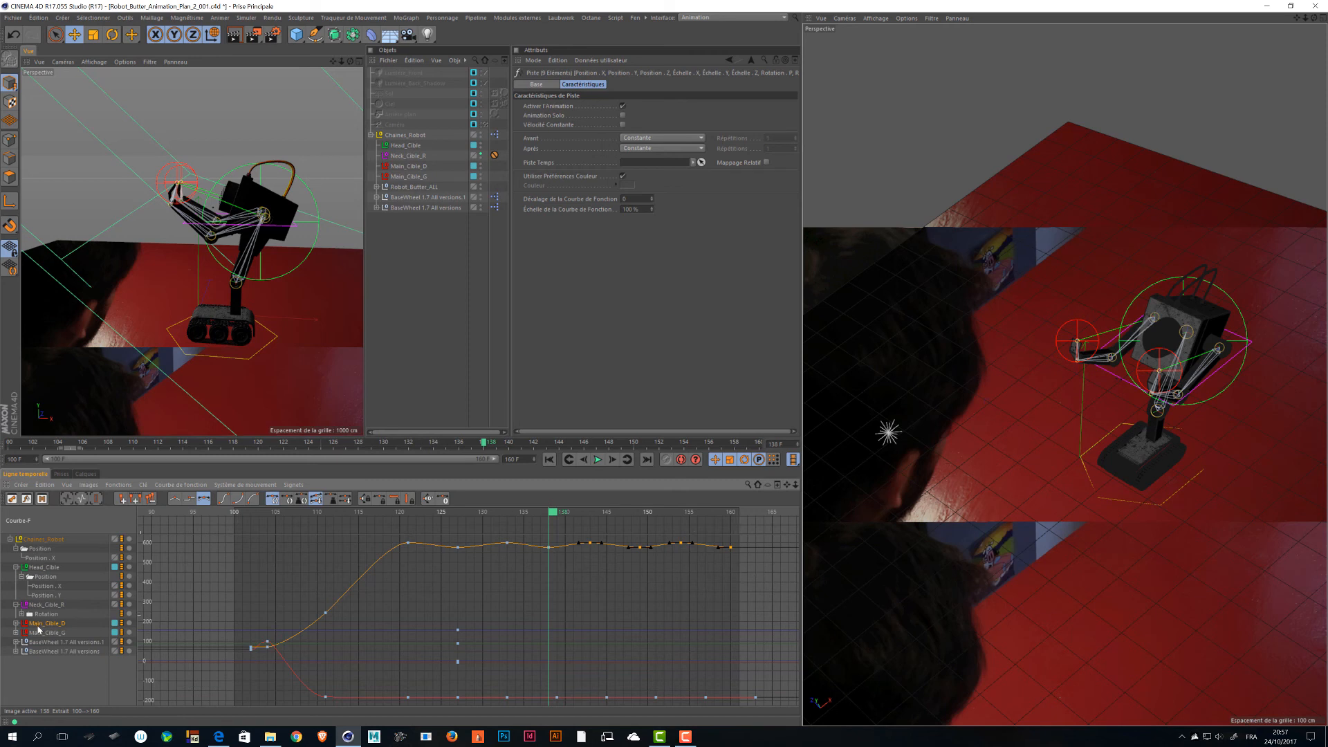
click(43, 632)
click(408, 166)
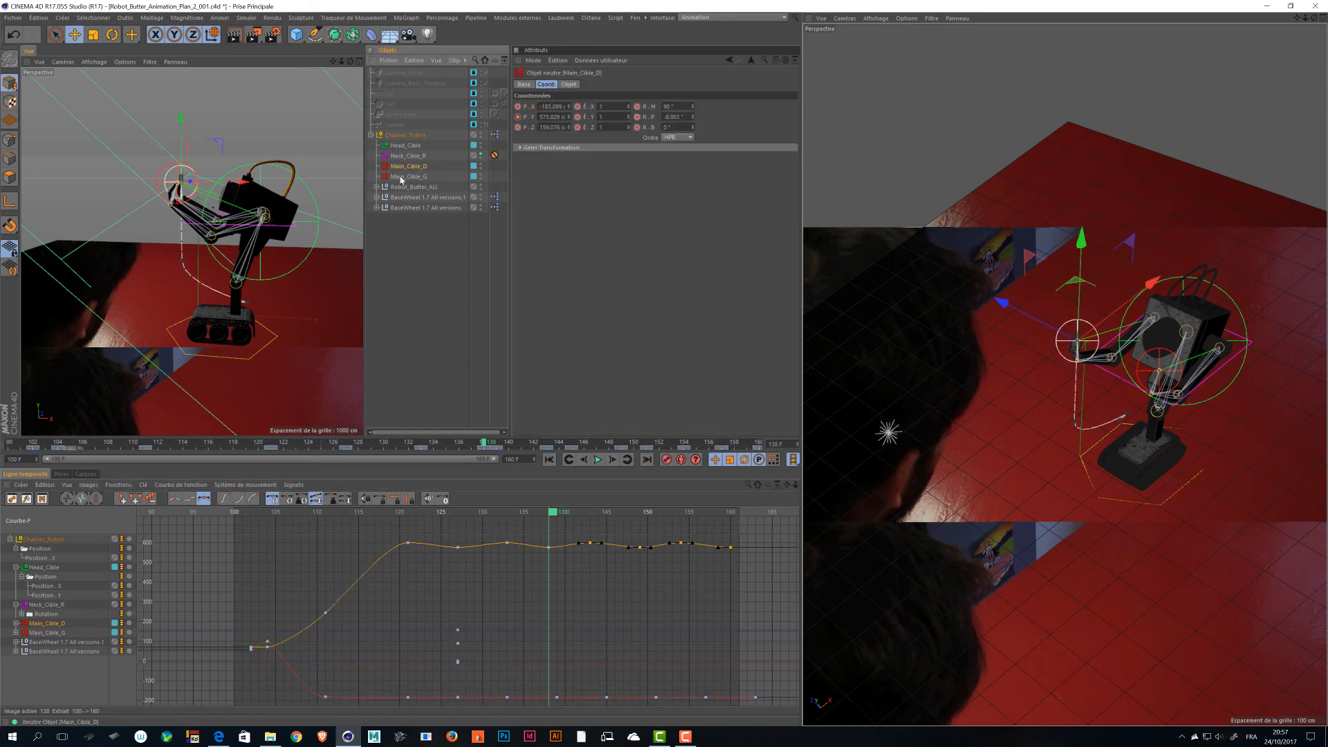
ctrl+click(409, 177)
drag(768, 534, 575, 577)
key(Delete)
click(57, 633)
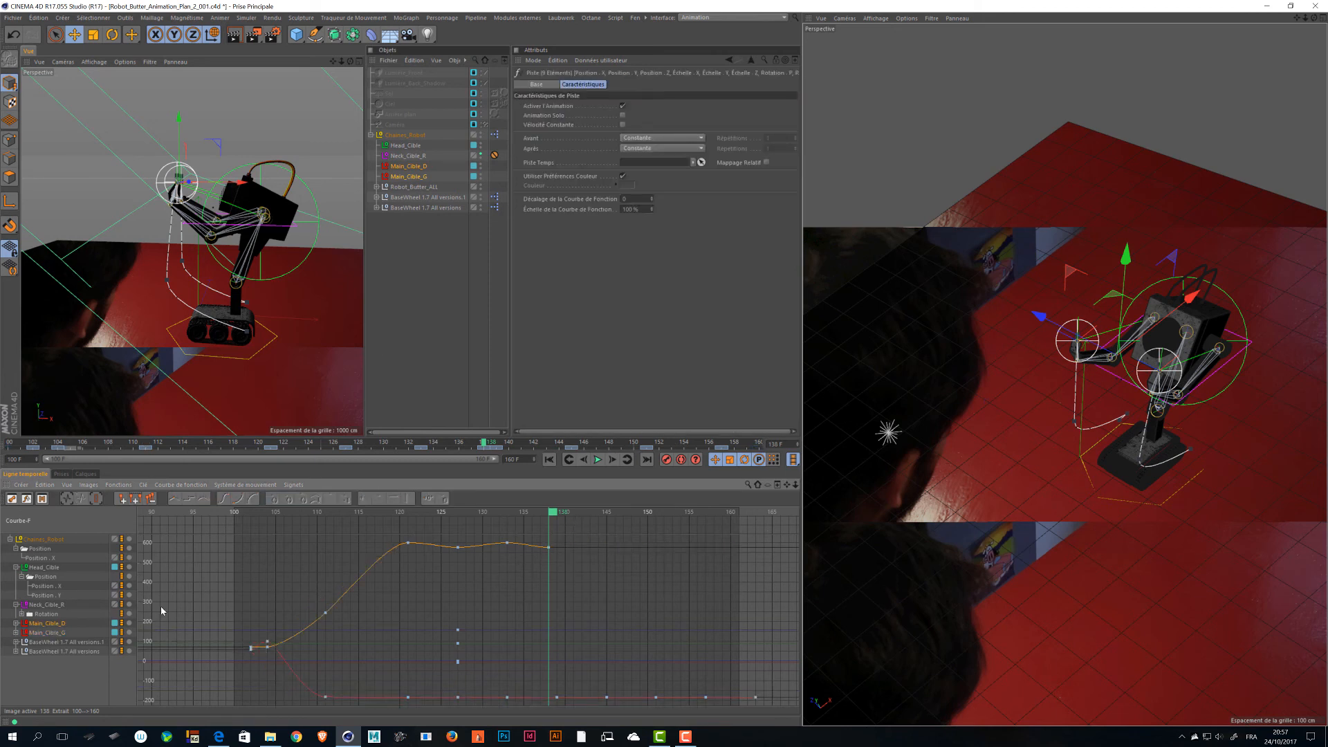
drag(556, 512, 733, 524)
key(ctrl+s)
key(h)
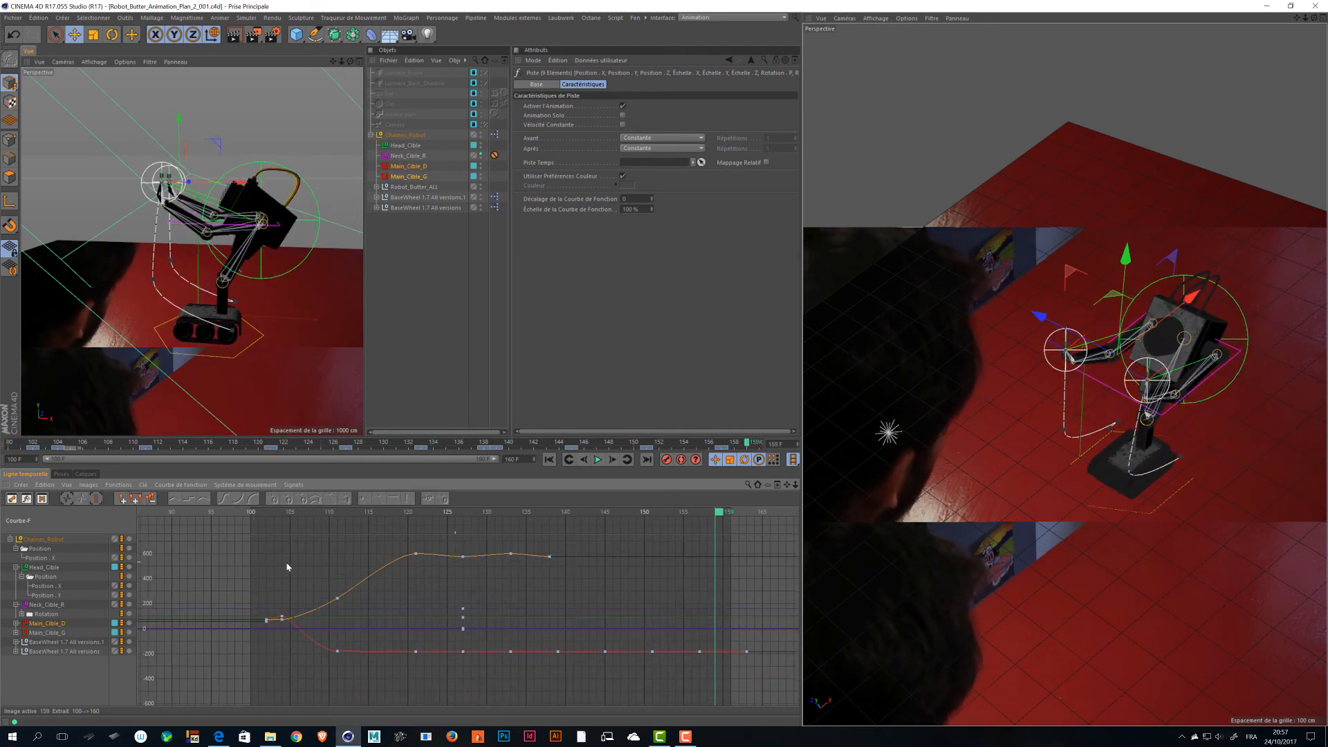
Inspect the position curves of Head_Cible and Chaines_Robot, and collapse Head_Cible's tracks in the timeline.
click(18, 567)
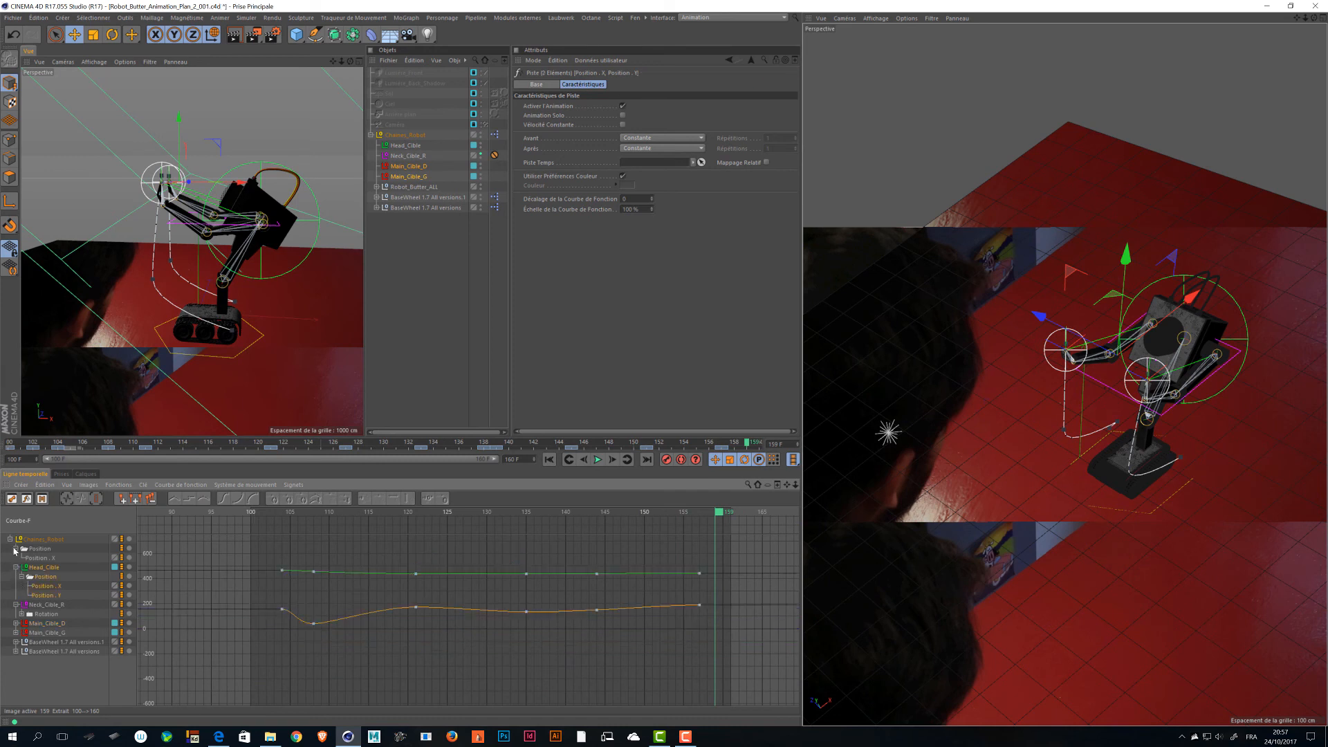
click(15, 549)
click(15, 549)
click(20, 559)
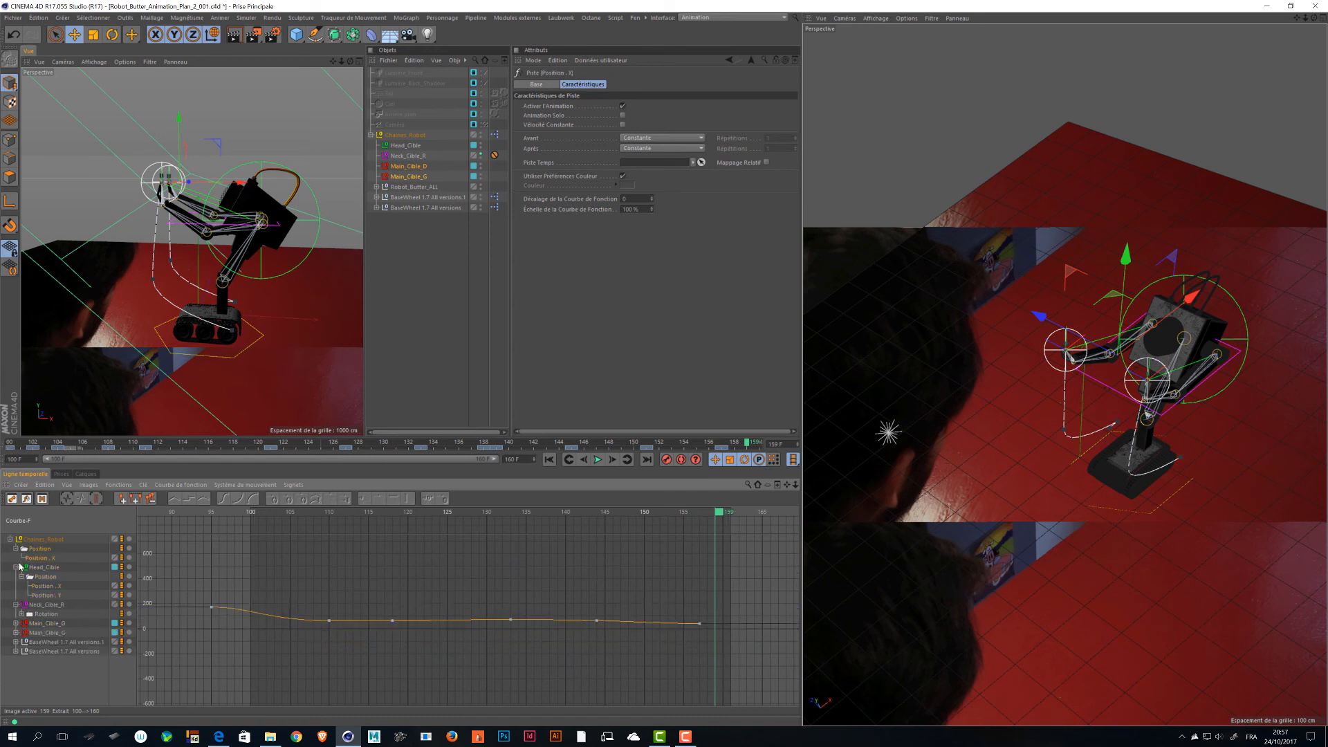
click(44, 595)
click(18, 575)
click(17, 567)
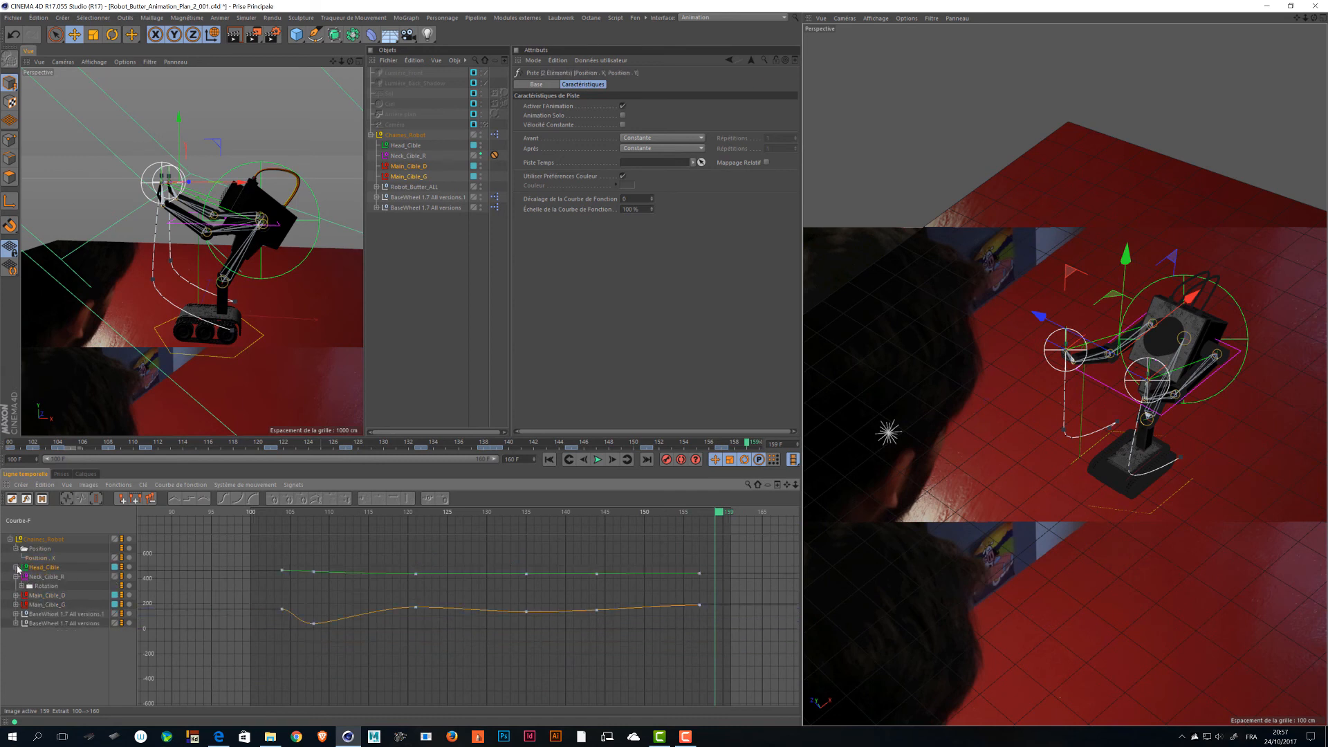
Delete the scale and rotation tracks of Main_Cible_D, keeping only its position tracks.
click(22, 586)
key(ctrl+z)
key(ctrl+z)
key(ctrl+z)
key(ctrl+z)
click(44, 632)
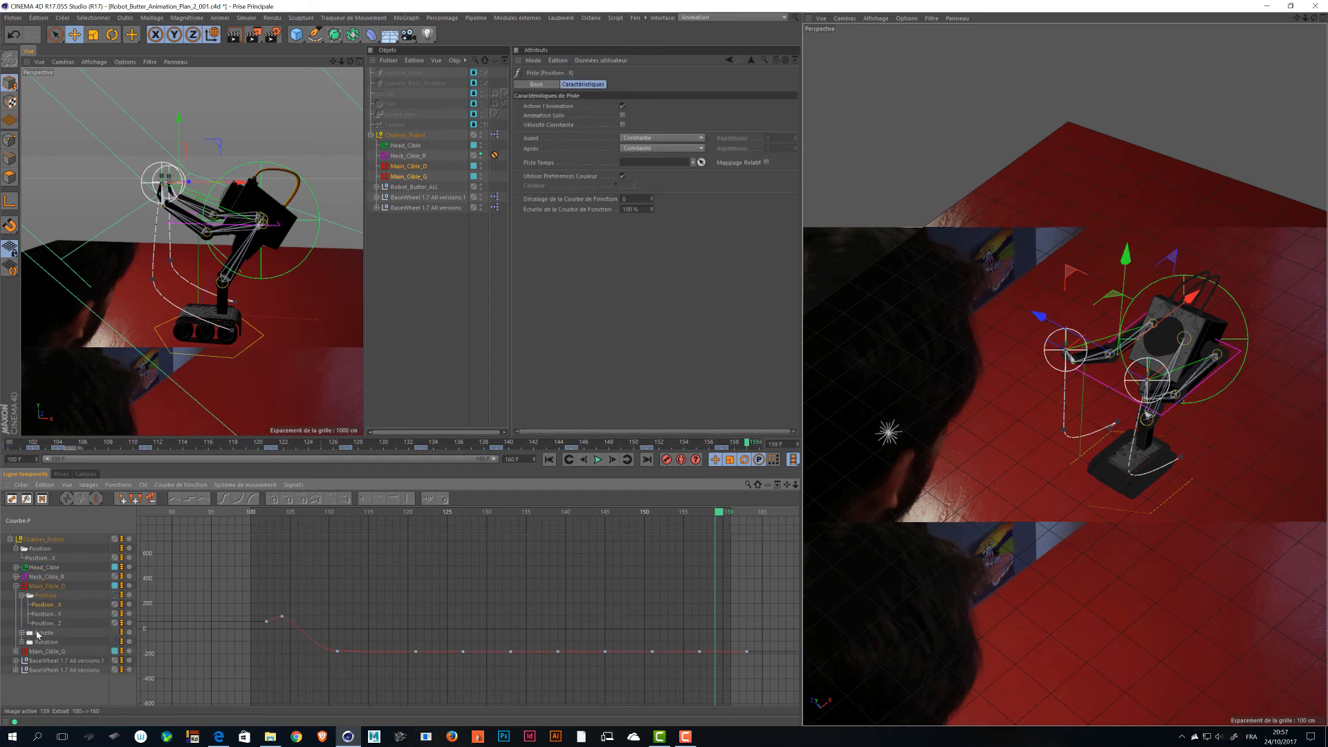
key(ctrl+z)
key(ctrl+z)
key(ctrl+z)
key(ctrl+z)
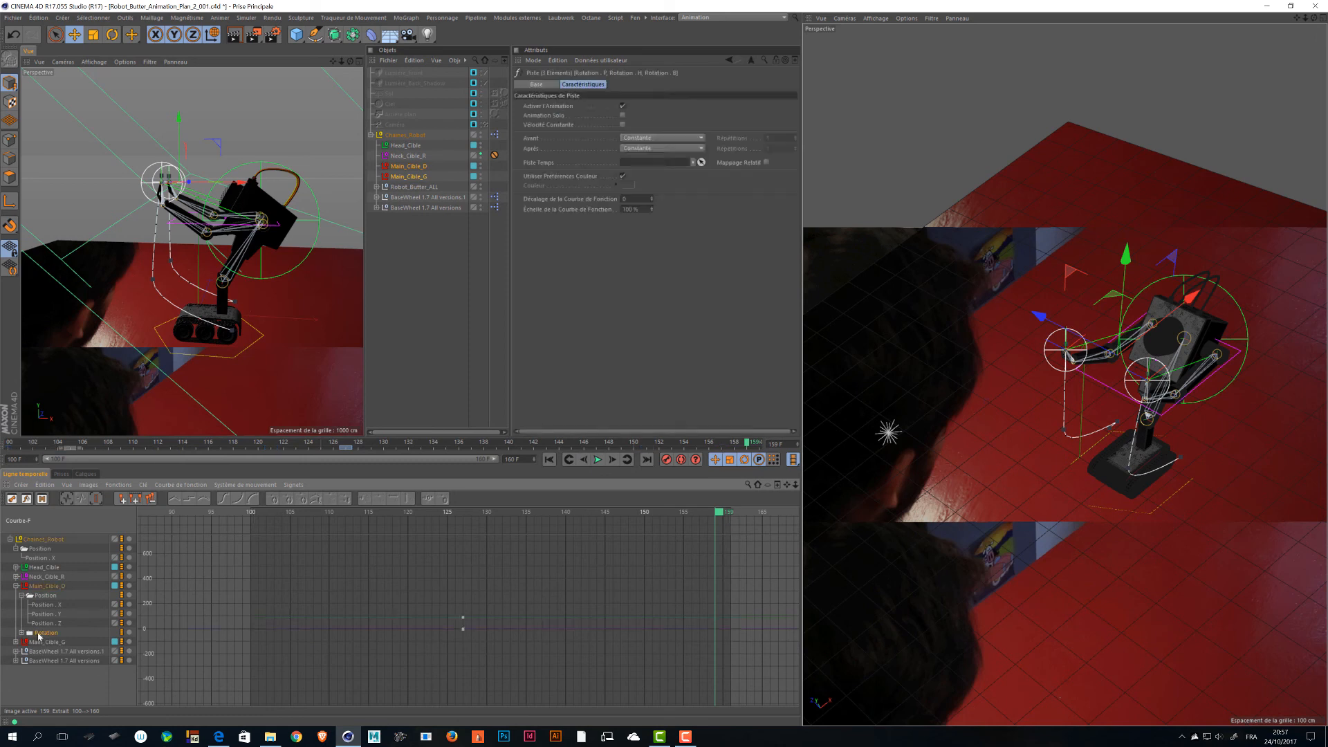
key(Delete)
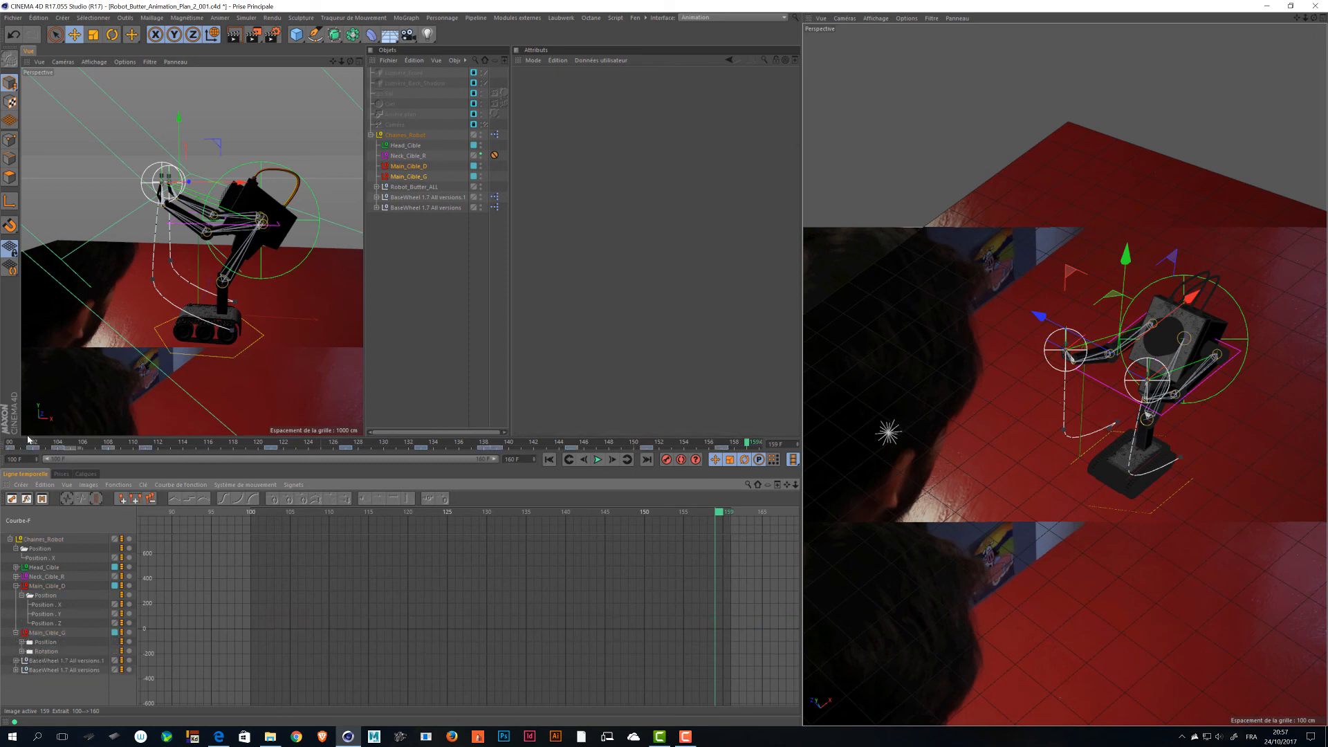
Delete Main_Cible_G's Rotation track, collapse the expanded tracks in the timeline, and save the project.
click(35, 652)
key(Delete)
click(15, 633)
click(21, 595)
click(15, 586)
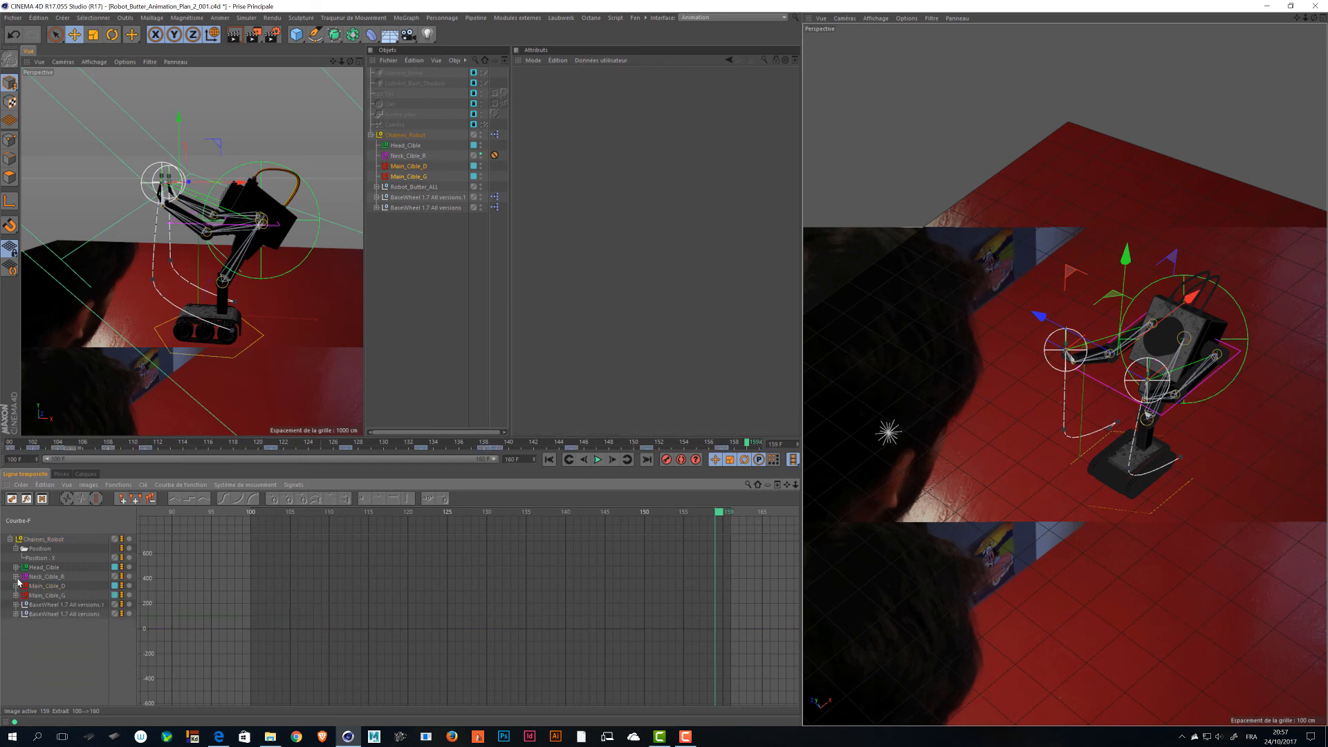
click(16, 548)
key(ctrl+s)
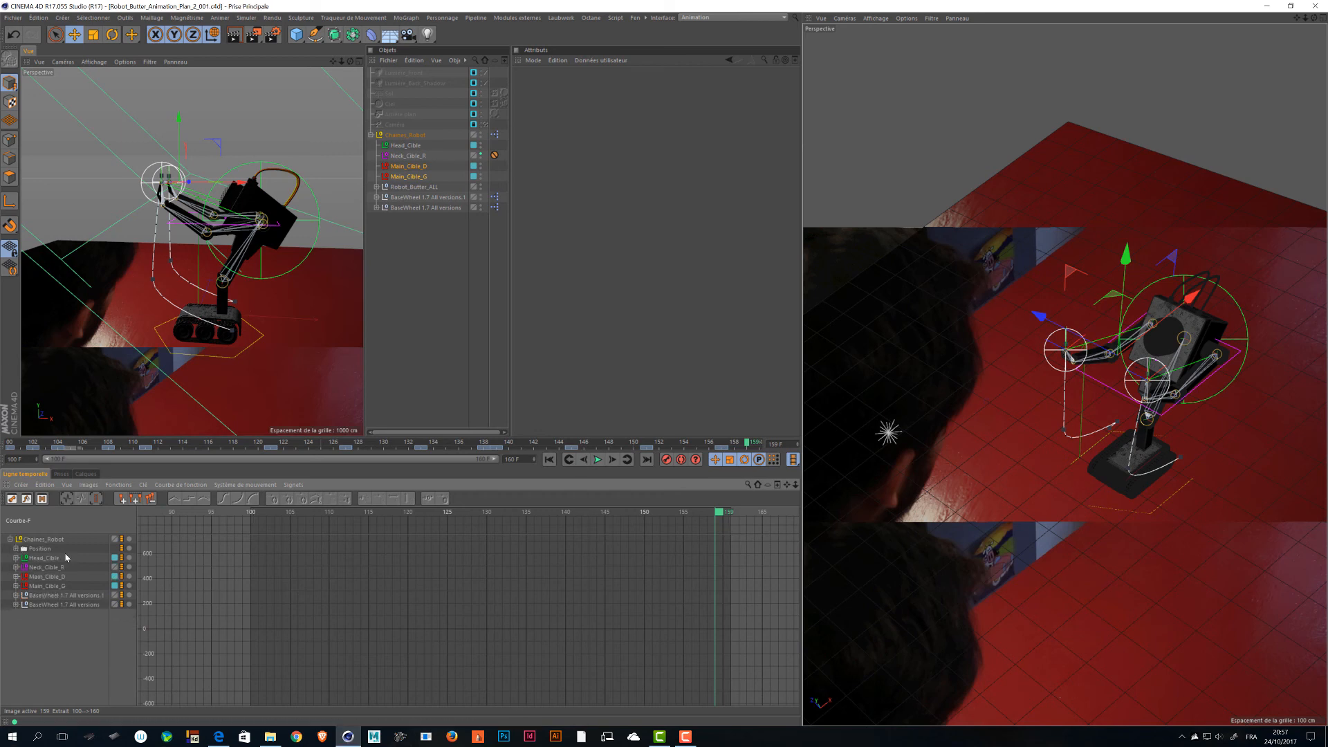
Select all animation tracks, and dock the large second perspective view as a tab beside the main viewport.
key(ctrl+a)
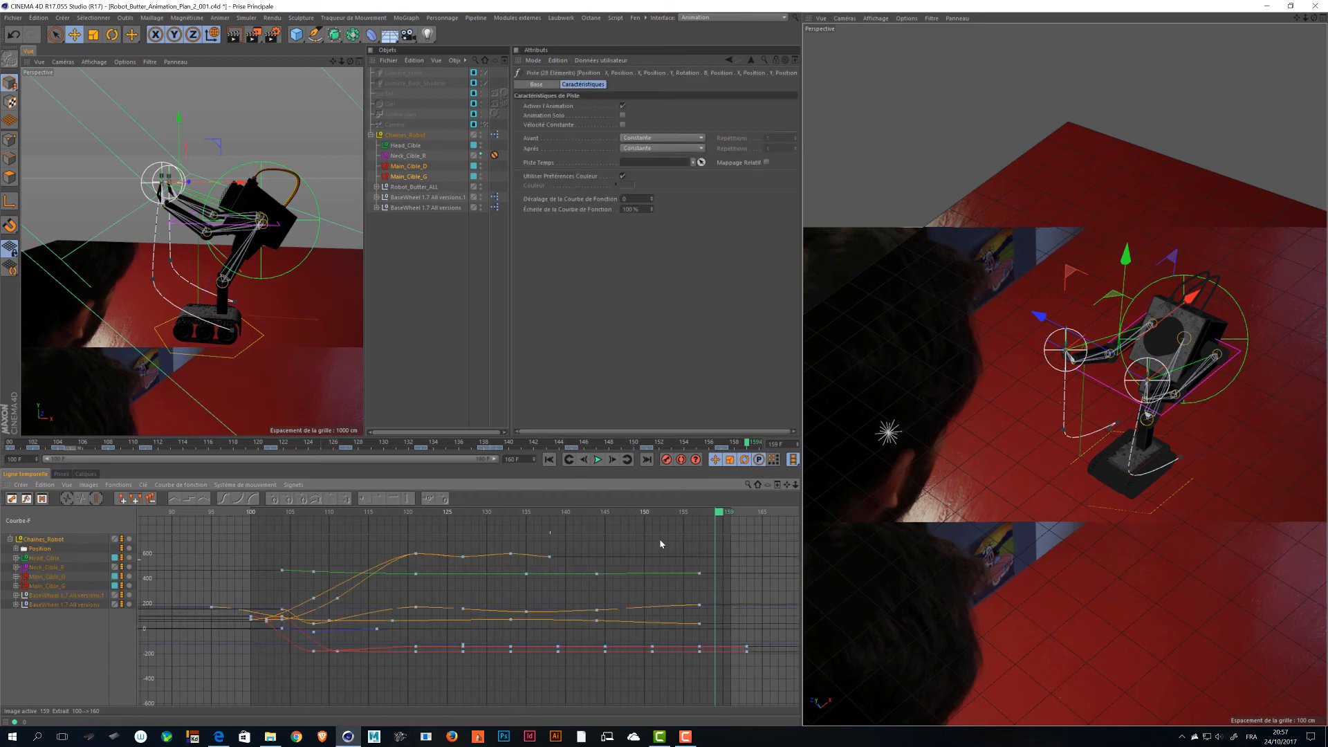
click(813, 19)
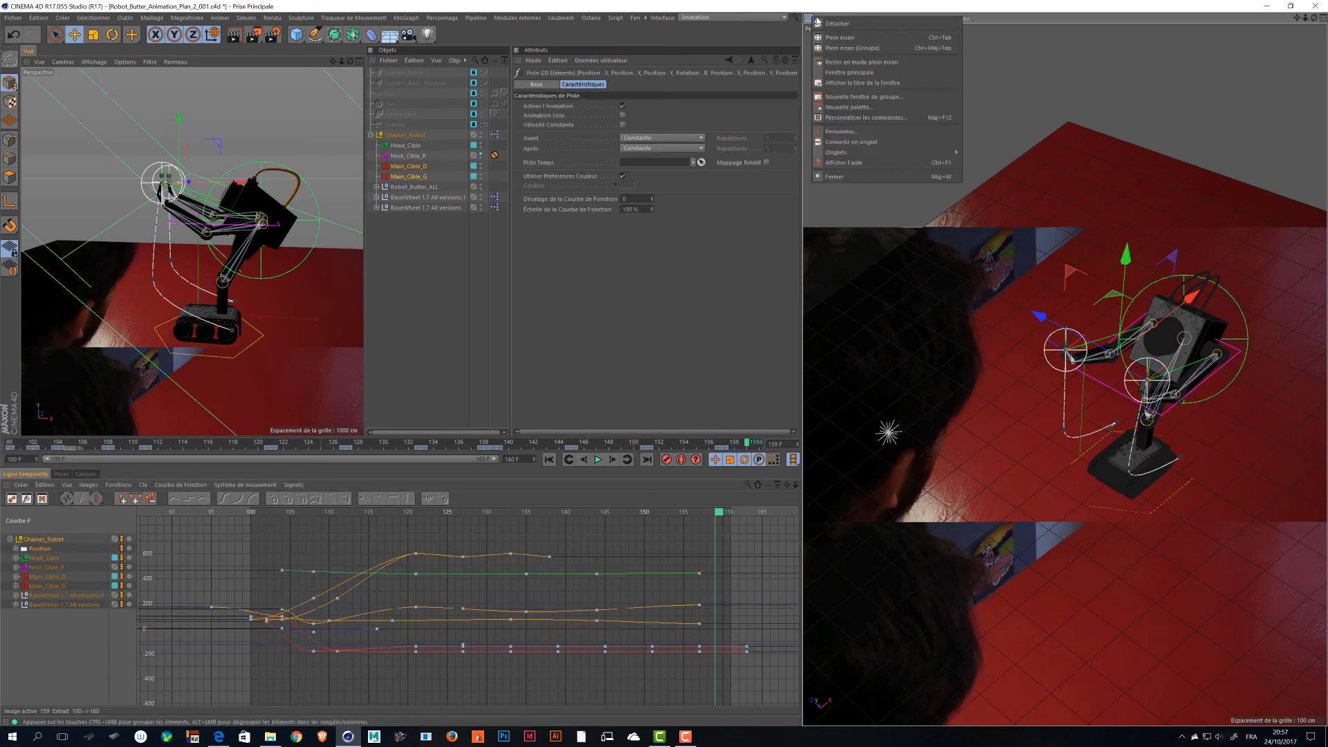
click(834, 23)
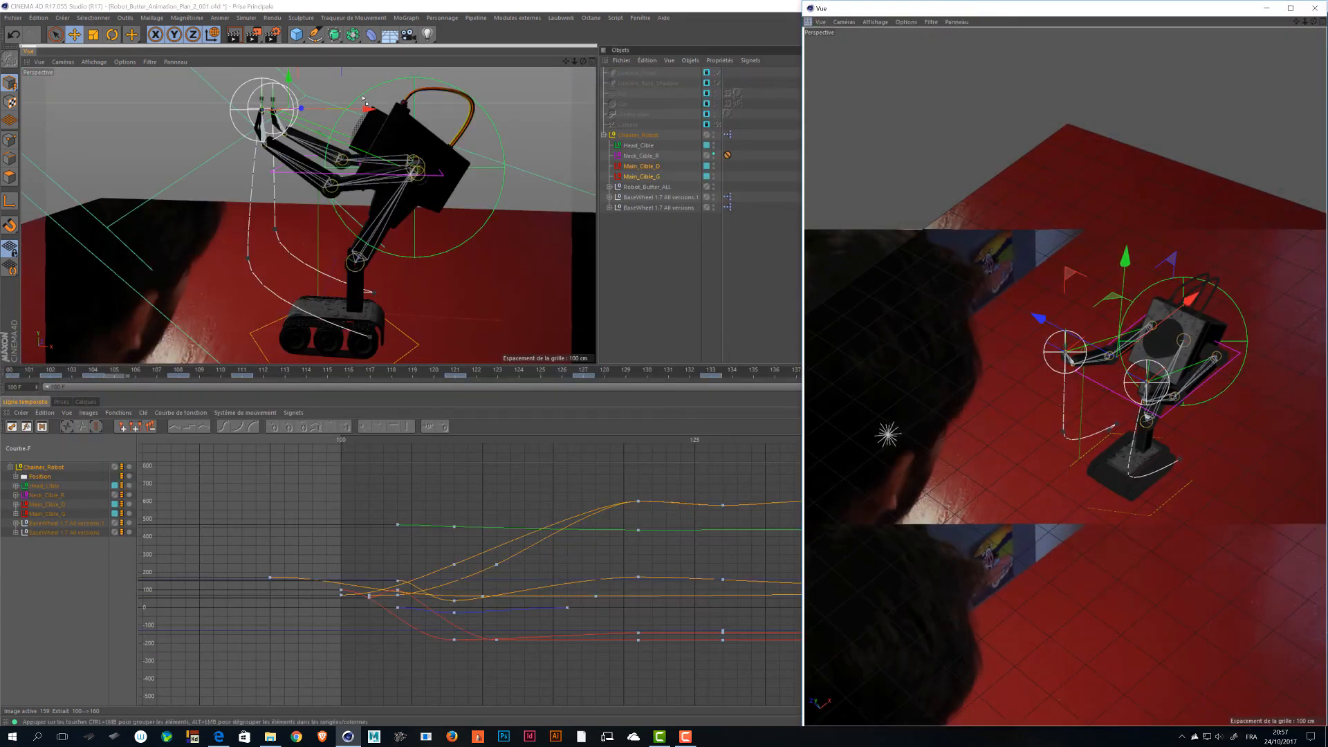
drag(361, 97, 29, 61)
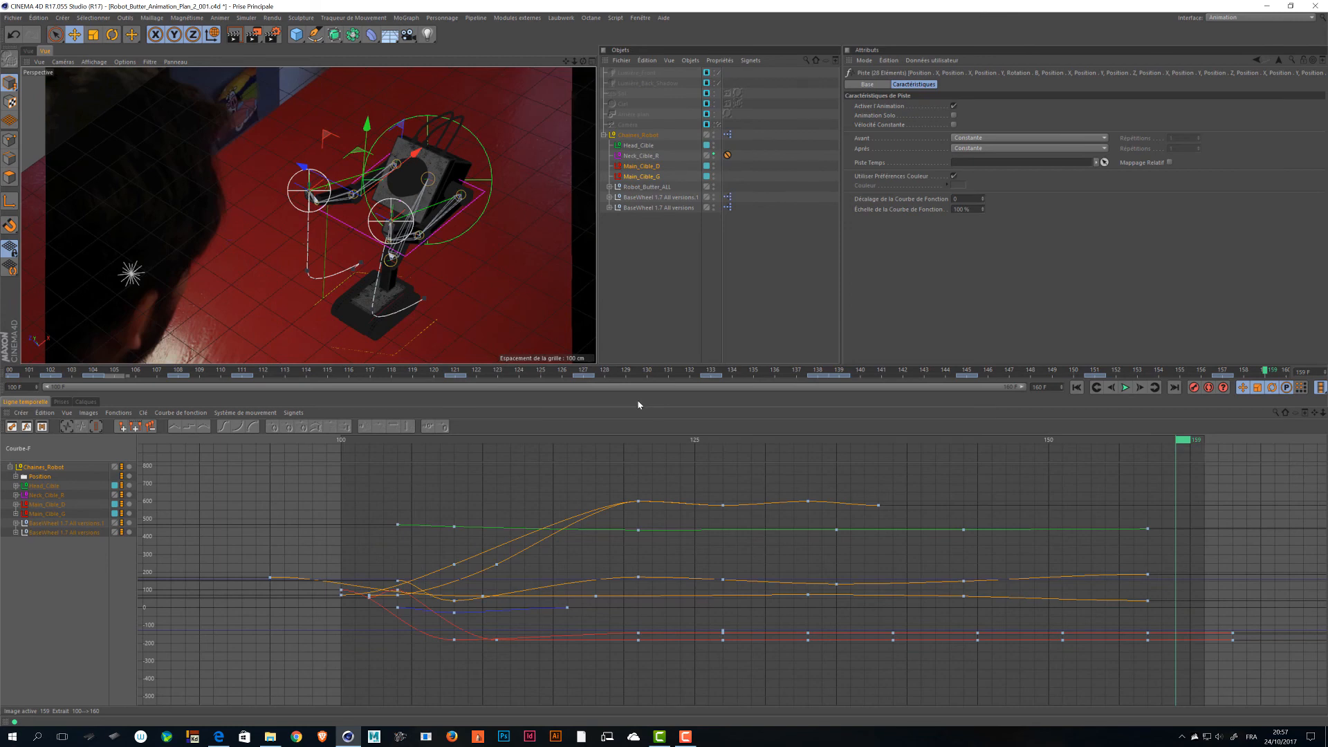
Maximize the timeline, frame all the curves for inspection, and isolate Chaines_Robot's position curve.
key(ctrl+Tab)
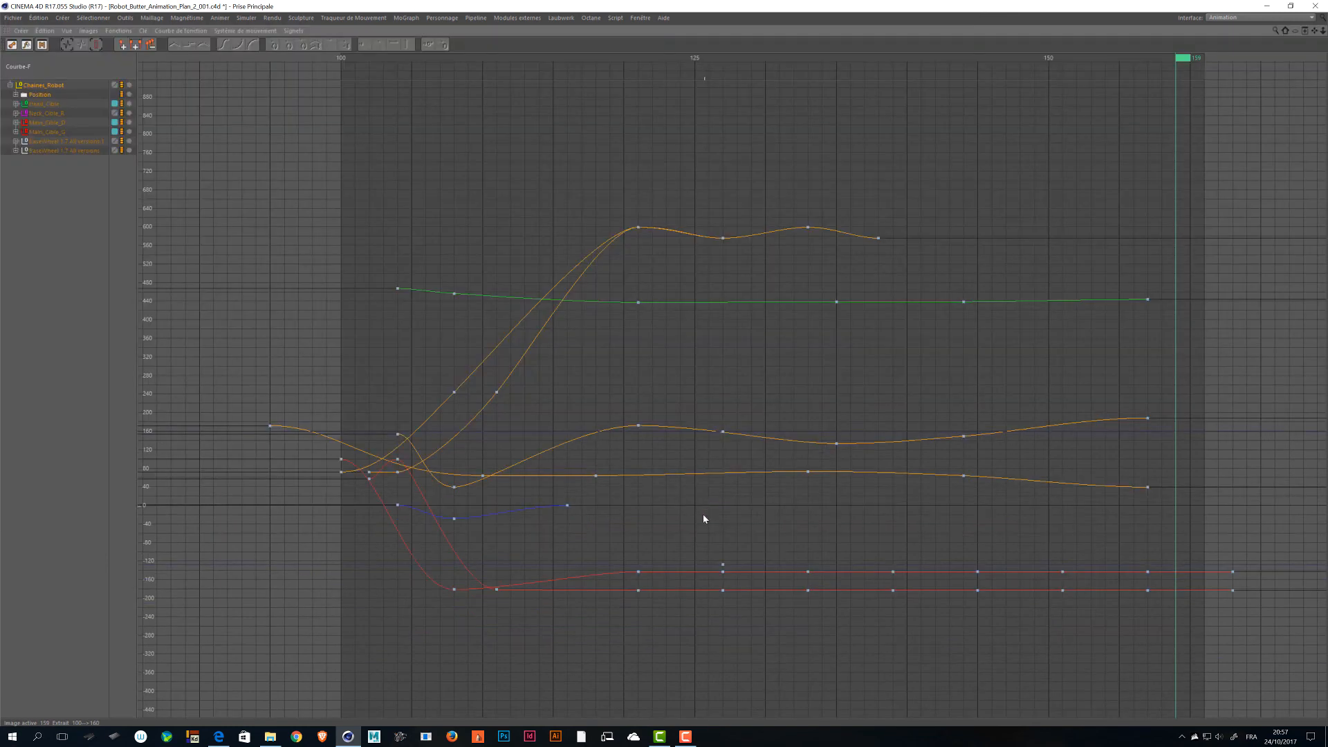
key(h)
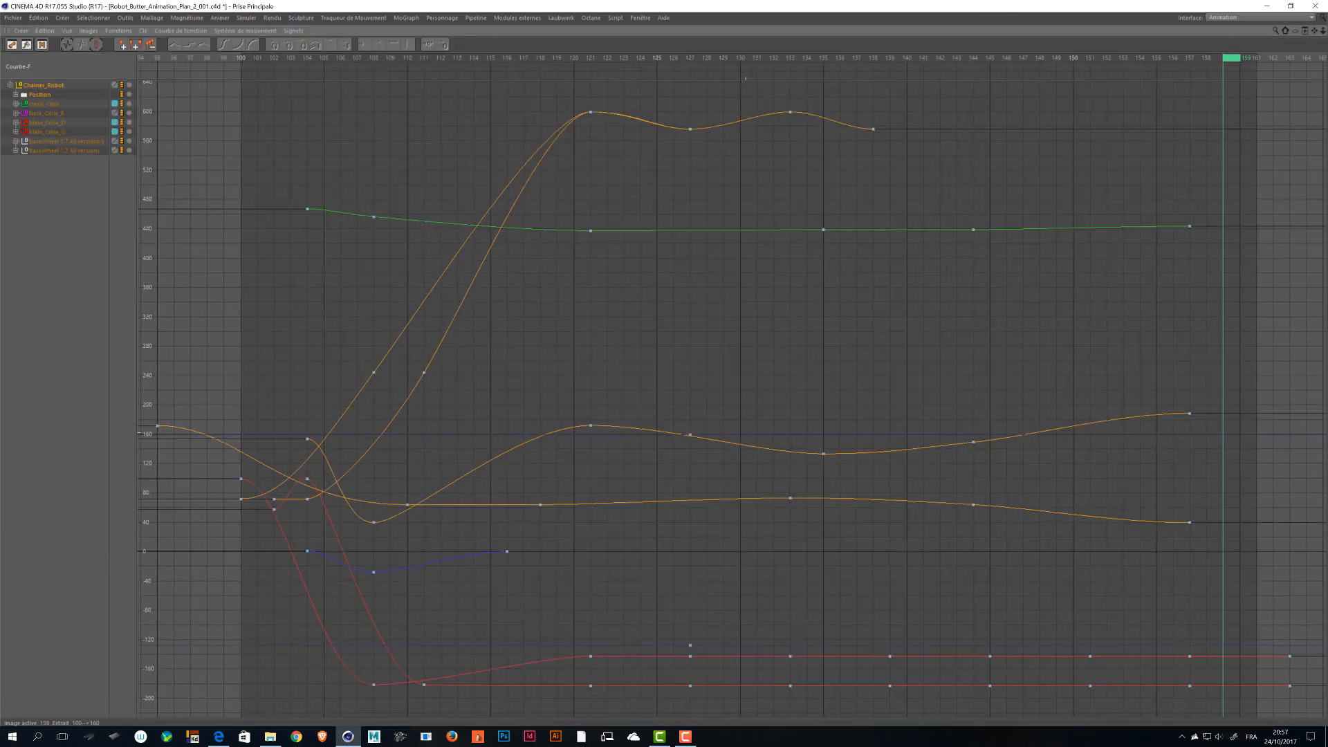
click(483, 364)
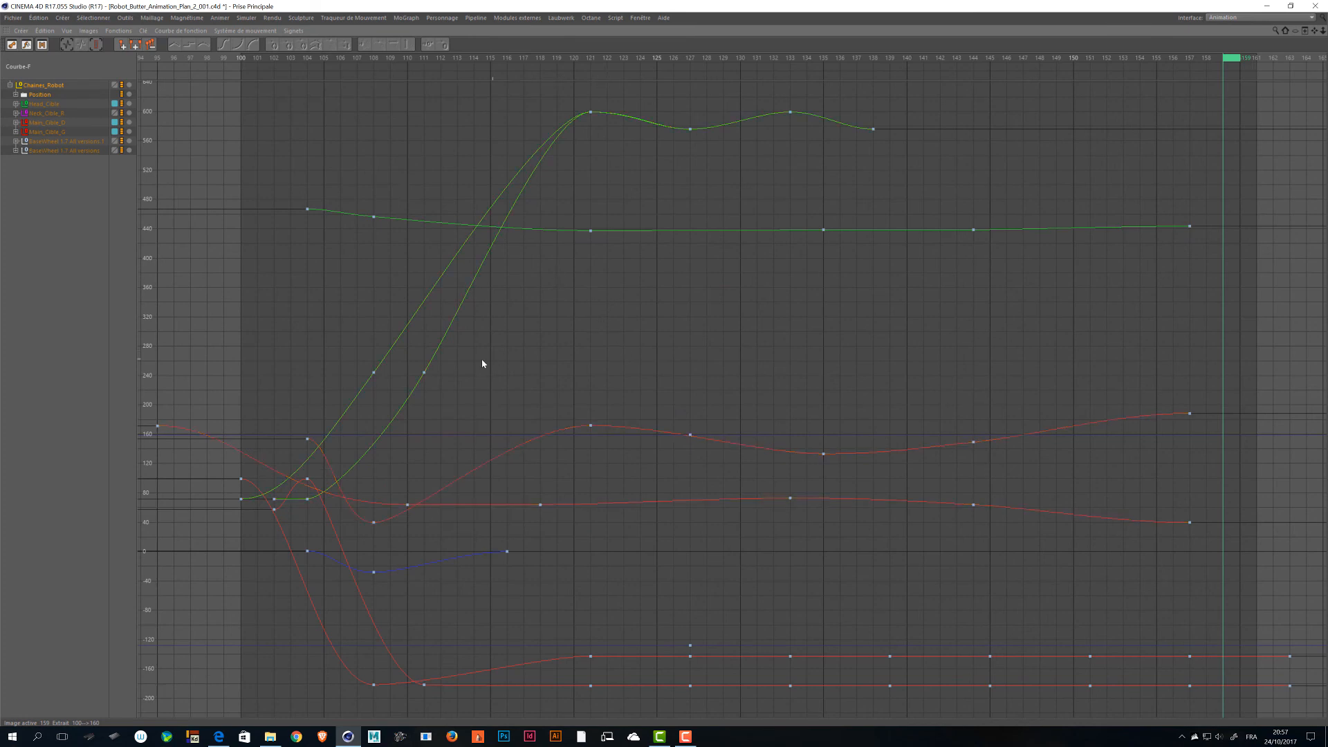
click(26, 130)
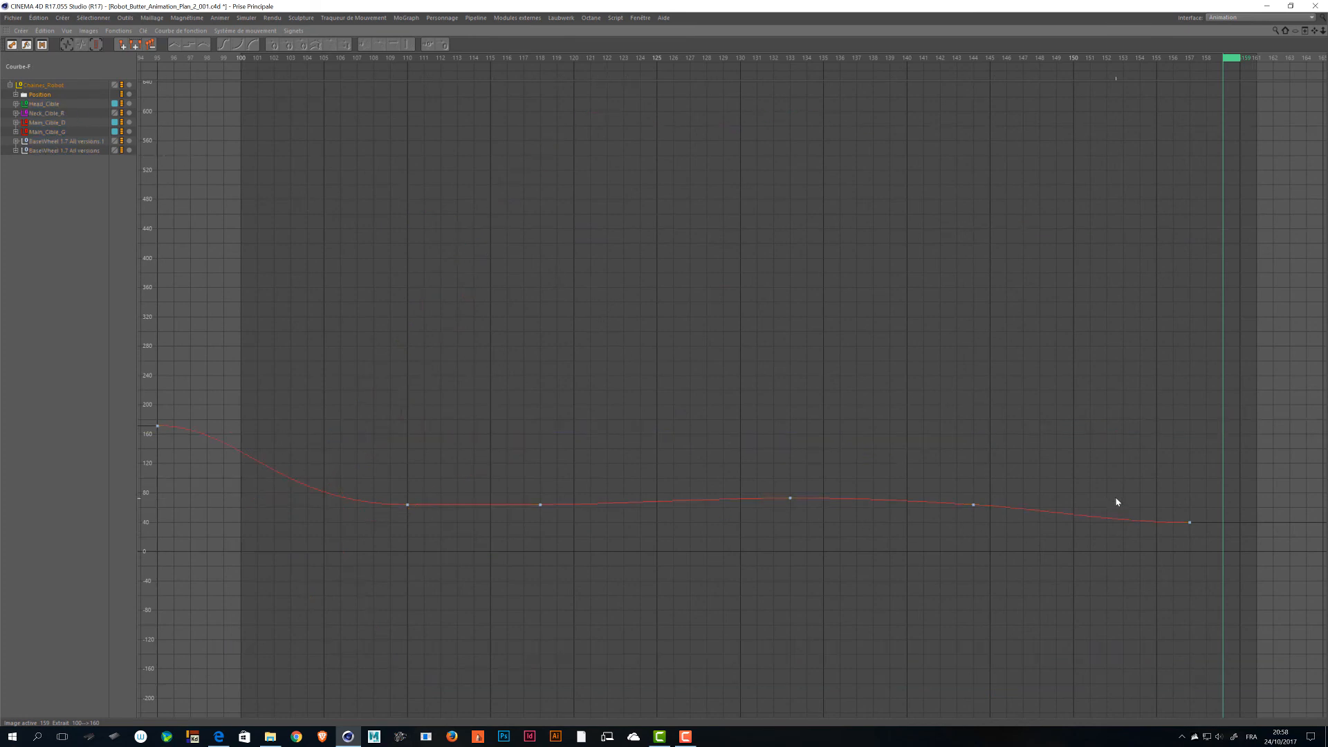
Try reshaping the tangents of Head_Cible's Position X key at frame 108, and undo the changes.
click(17, 104)
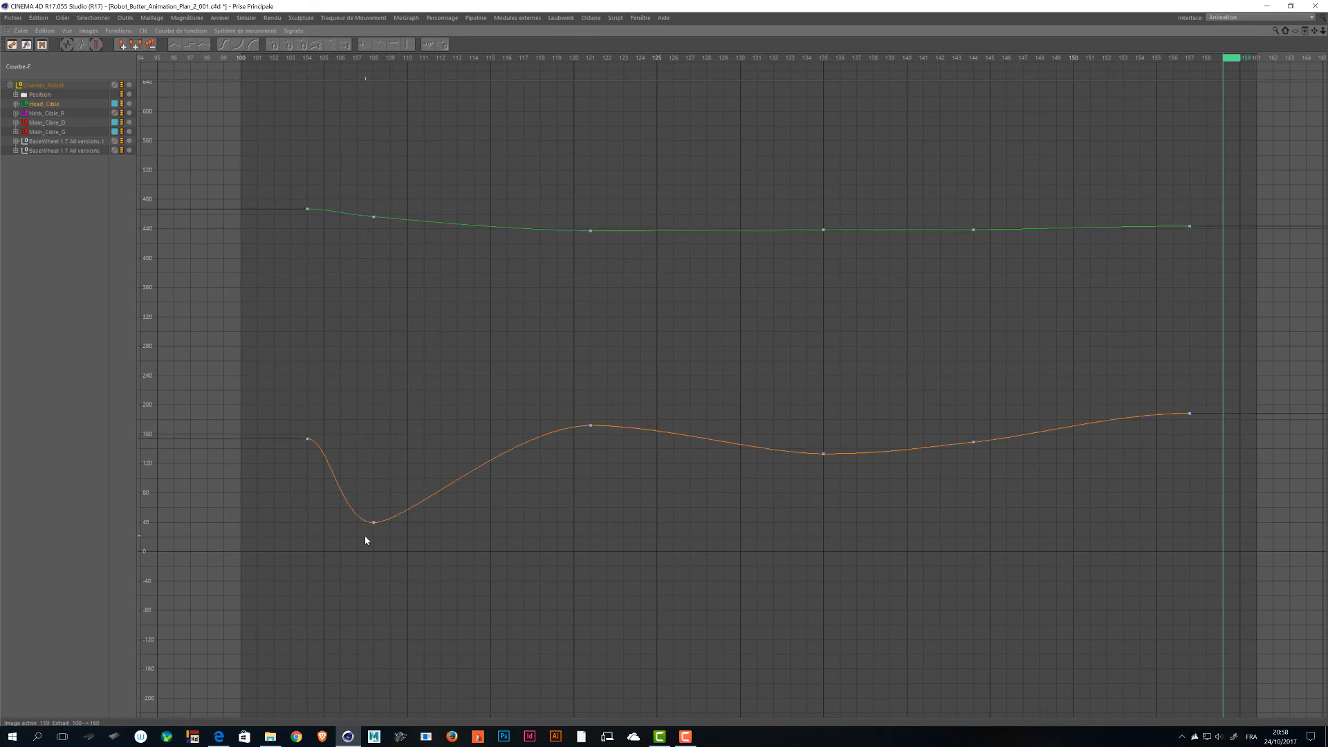
mouse_move(368, 450)
mouse_down()
mouse_move(400, 566)
mouse_move(398, 537)
mouse_move(350, 602)
mouse_move(267, 563)
mouse_move(314, 643)
mouse_move(392, 599)
mouse_move(475, 507)
mouse_move(400, 483)
mouse_move(434, 492)
mouse_move(370, 531)
mouse_move(317, 608)
mouse_move(343, 547)
mouse_move(440, 495)
mouse_move(398, 448)
mouse_move(289, 493)
mouse_up()
click(525, 624)
key(ctrl+z)
key(ctrl+z)
key(ctrl+z)
key(ctrl+z)
key(ctrl+z)
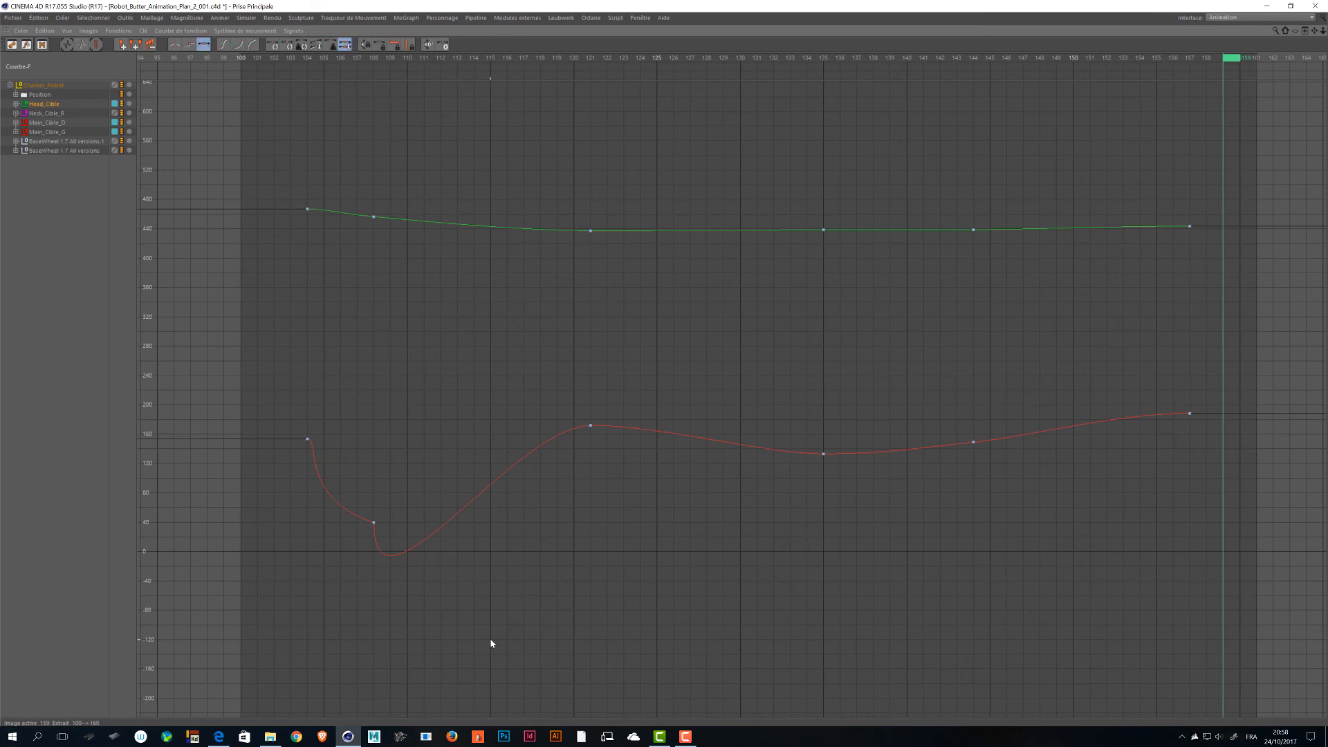
click(491, 643)
Tilt the tangent of Main_Cible_D's Position Y key at frame 121 upward on its right side, and restore the normal layout.
click(49, 122)
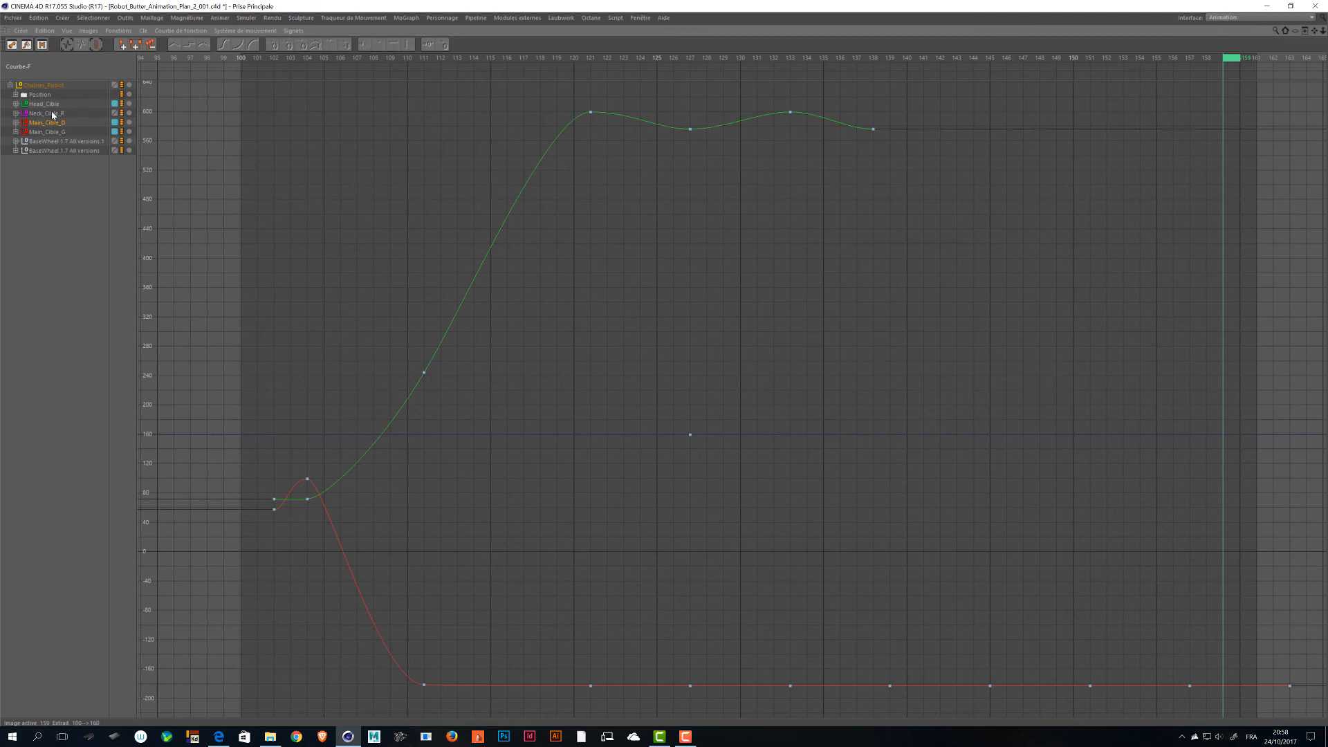
click(591, 111)
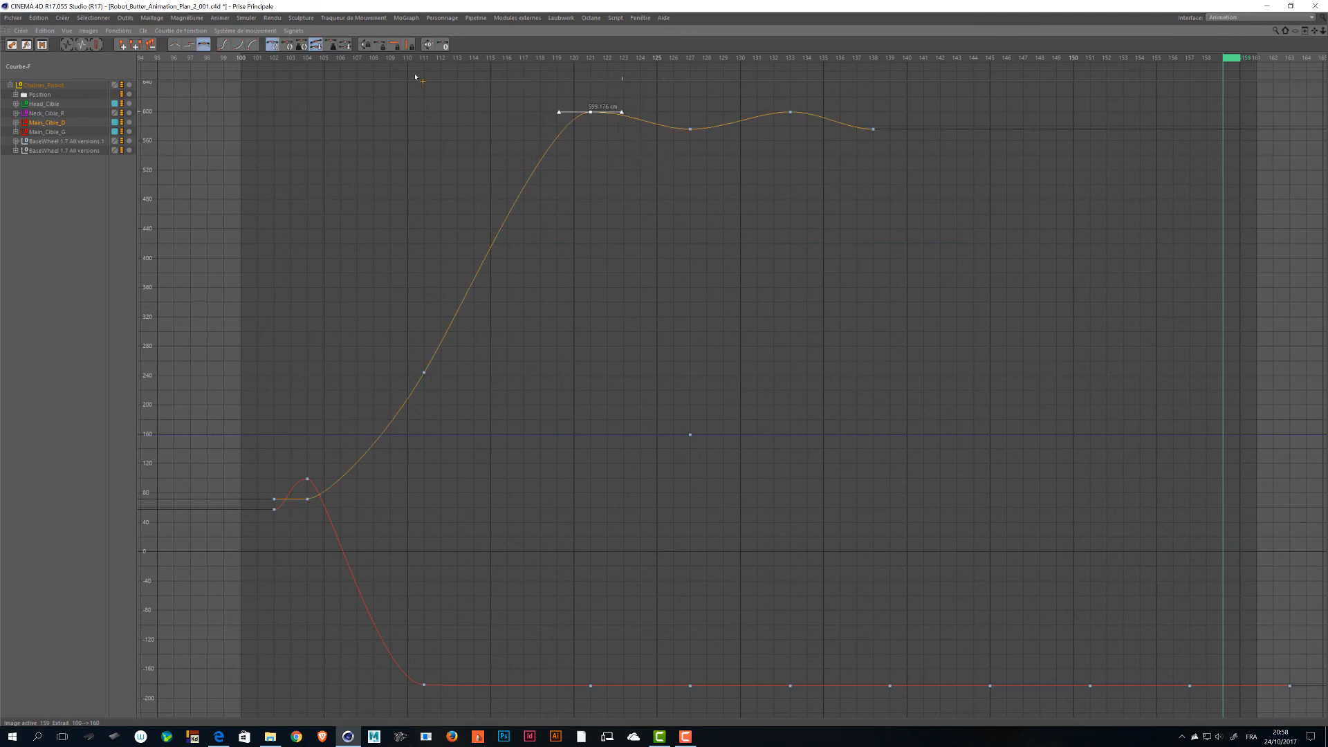
drag(622, 112, 622, 102)
key(ctrl+Tab)
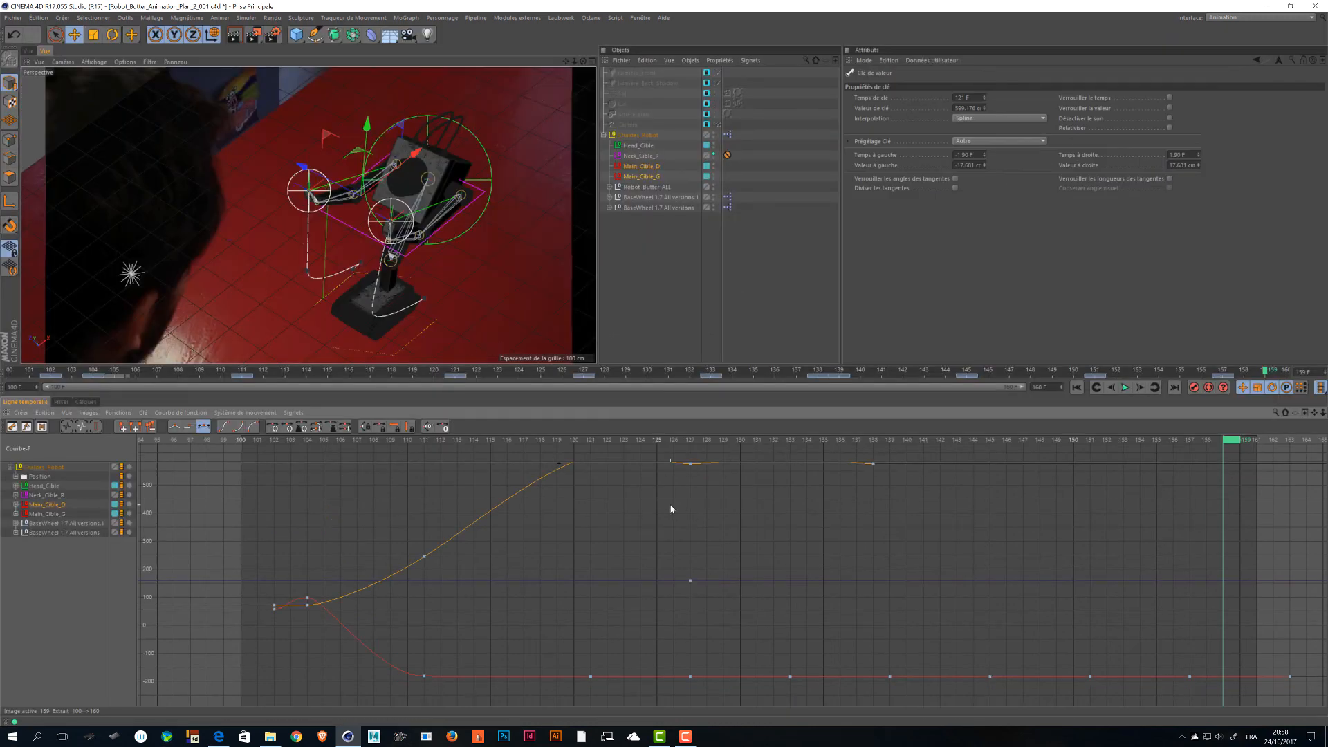
Move the animation to frame 124 and delete Main_Cible_D's Position Z track.
alt+middle_drag(671, 509, 586, 600)
drag(521, 440, 495, 450)
alt+middle_drag(429, 639, 544, 542)
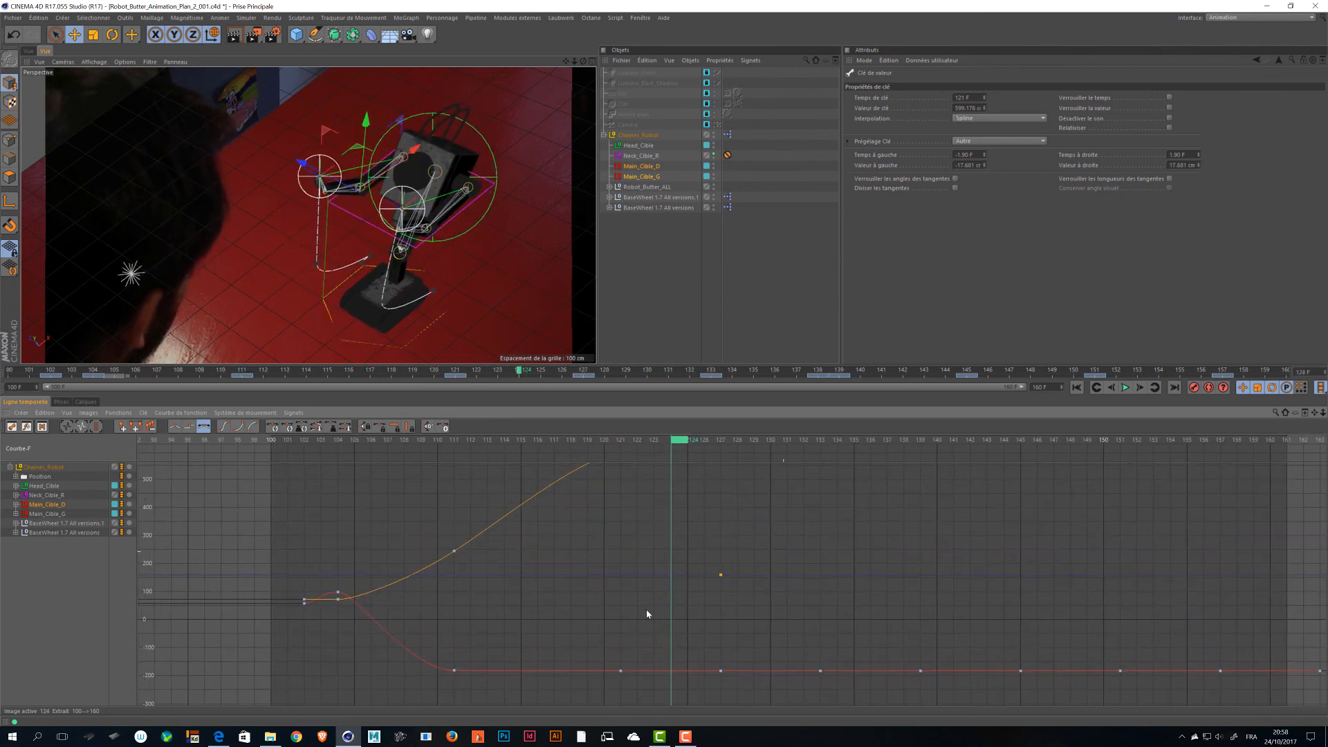
click(16, 506)
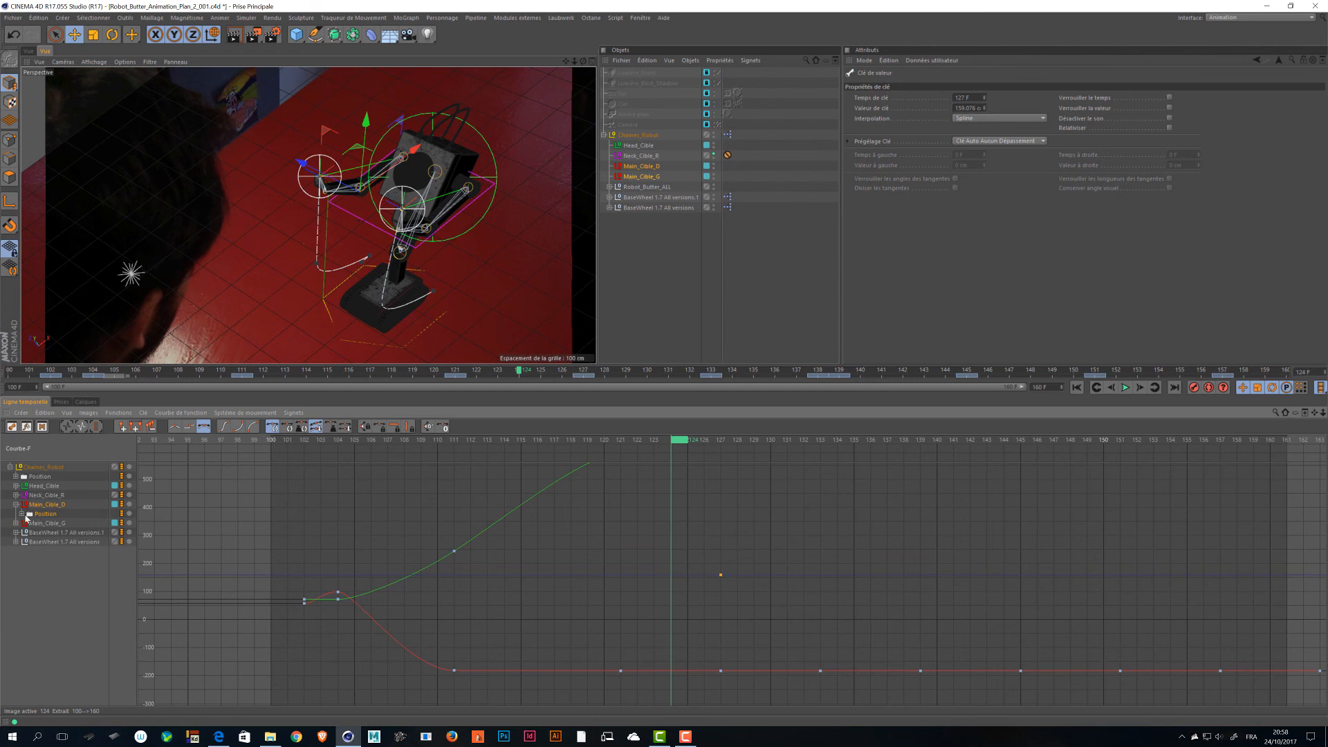
click(22, 515)
click(46, 542)
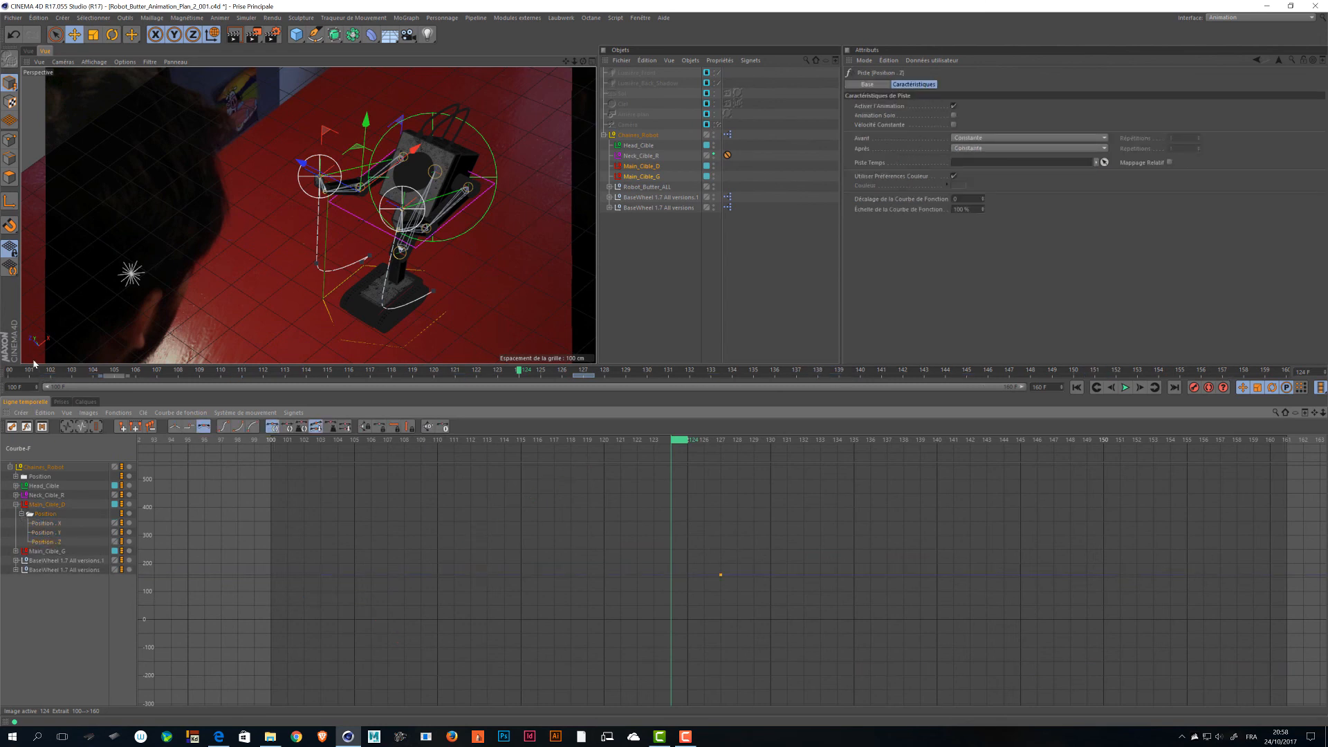
key(Delete)
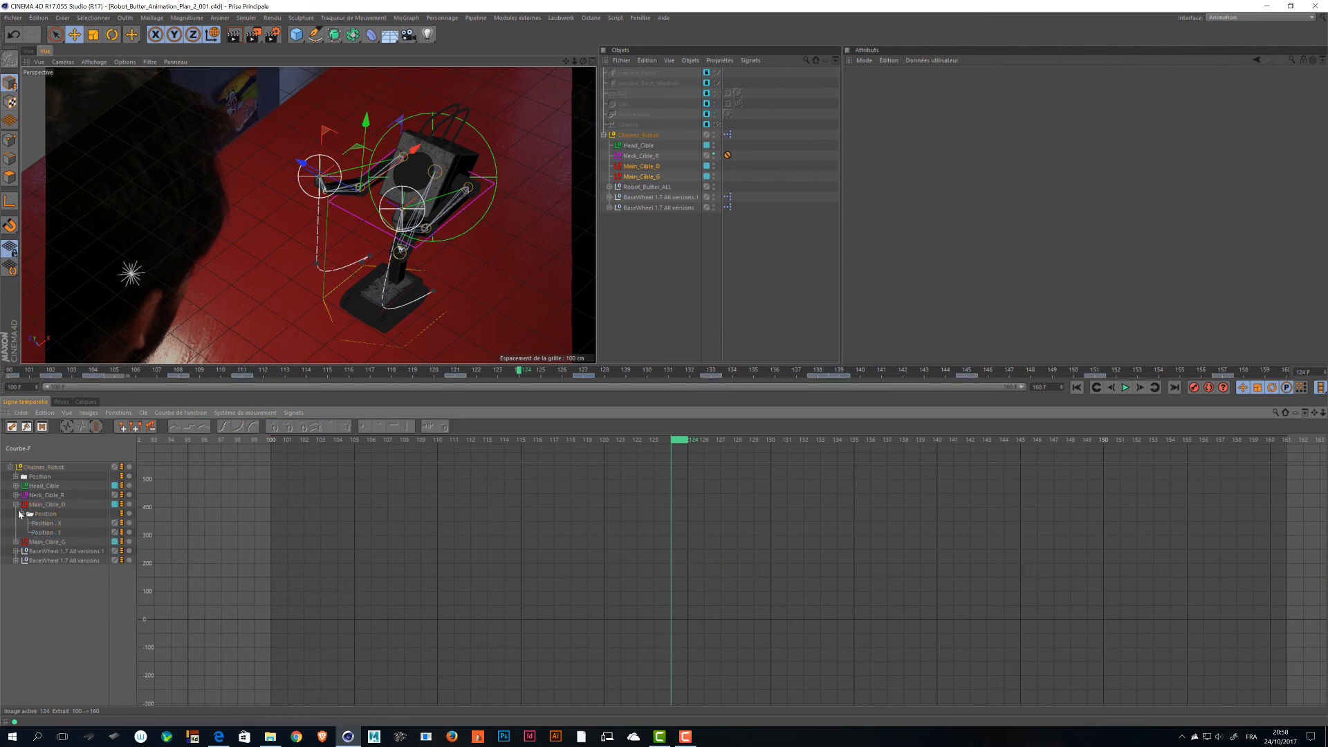
click(24, 513)
Tilt the tangents of Head_Cible's Position X key at frame 108 slightly downward to the right, and select the frame 104 key.
click(16, 486)
click(38, 495)
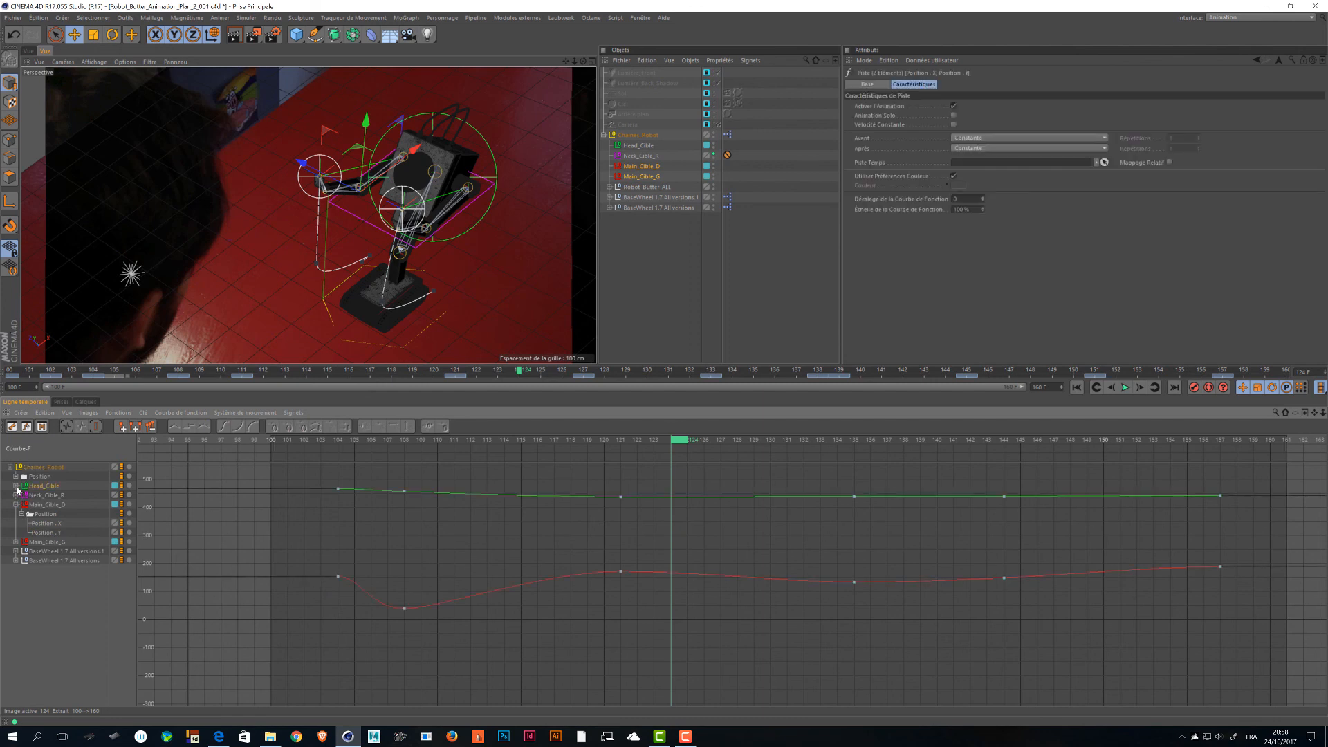
click(22, 495)
click(46, 513)
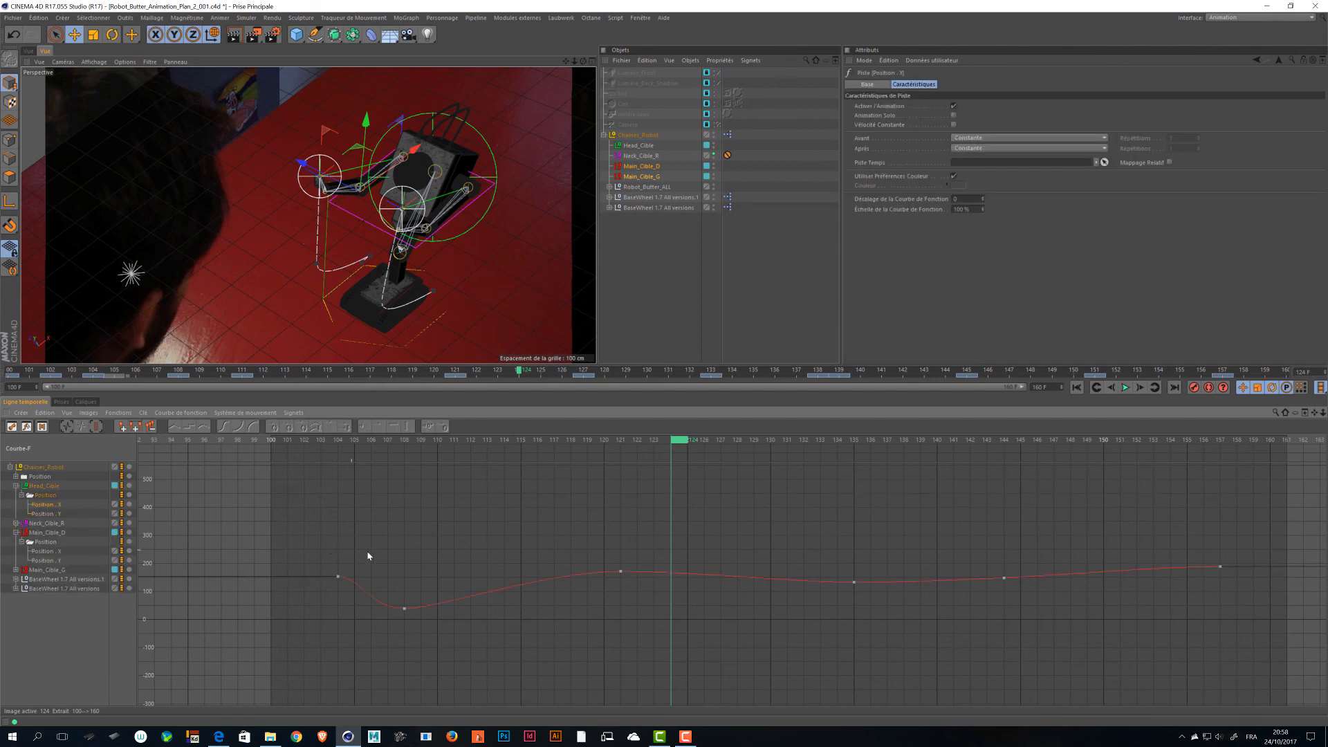
click(404, 609)
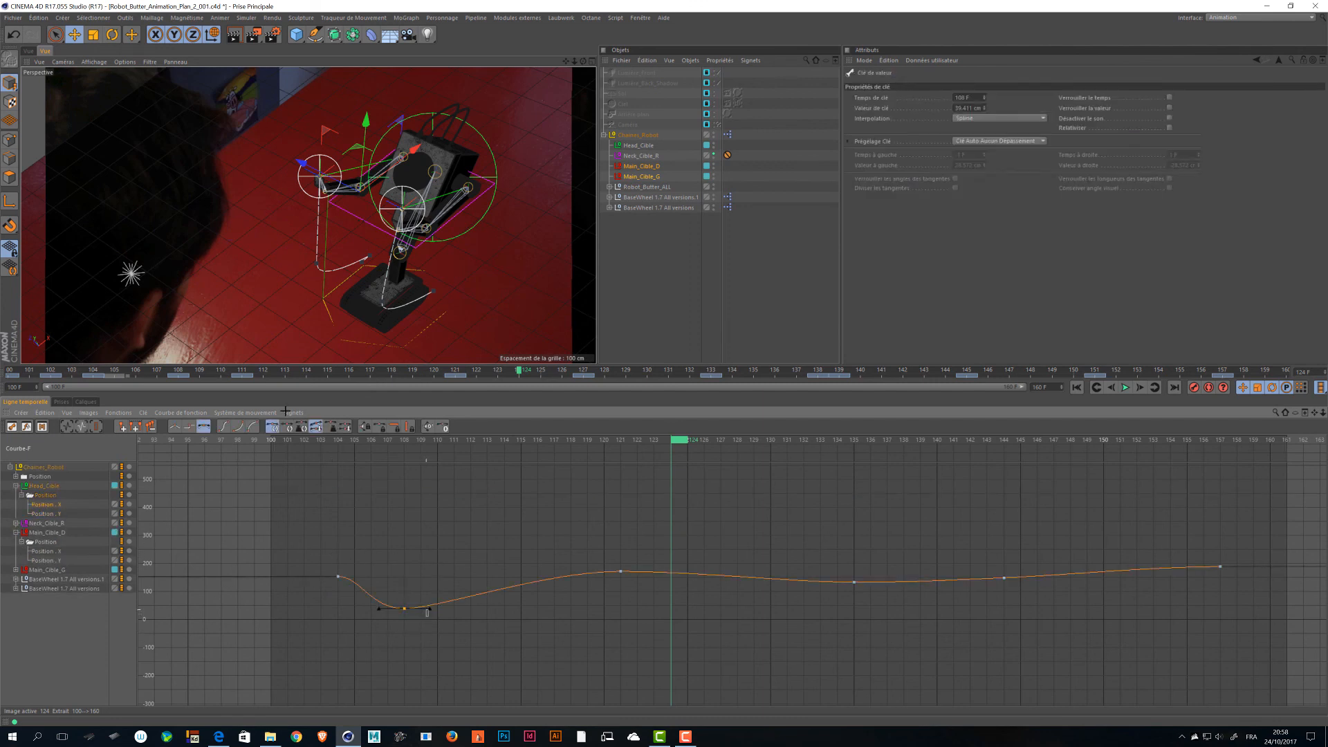
click(430, 610)
drag(429, 612, 427, 617)
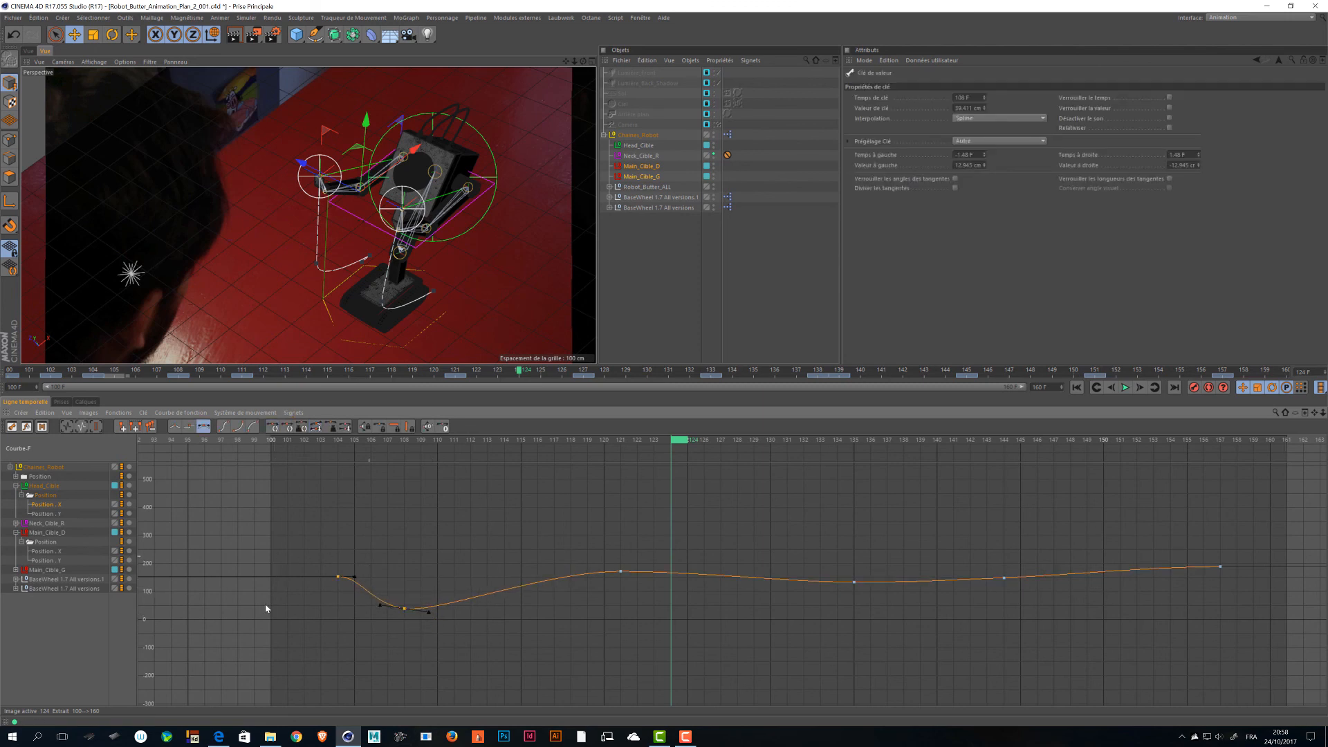
click(337, 576)
Delete Head_Cible's Position Y key at frame 108, checking the robot's pose at frames 107 and 108.
click(50, 515)
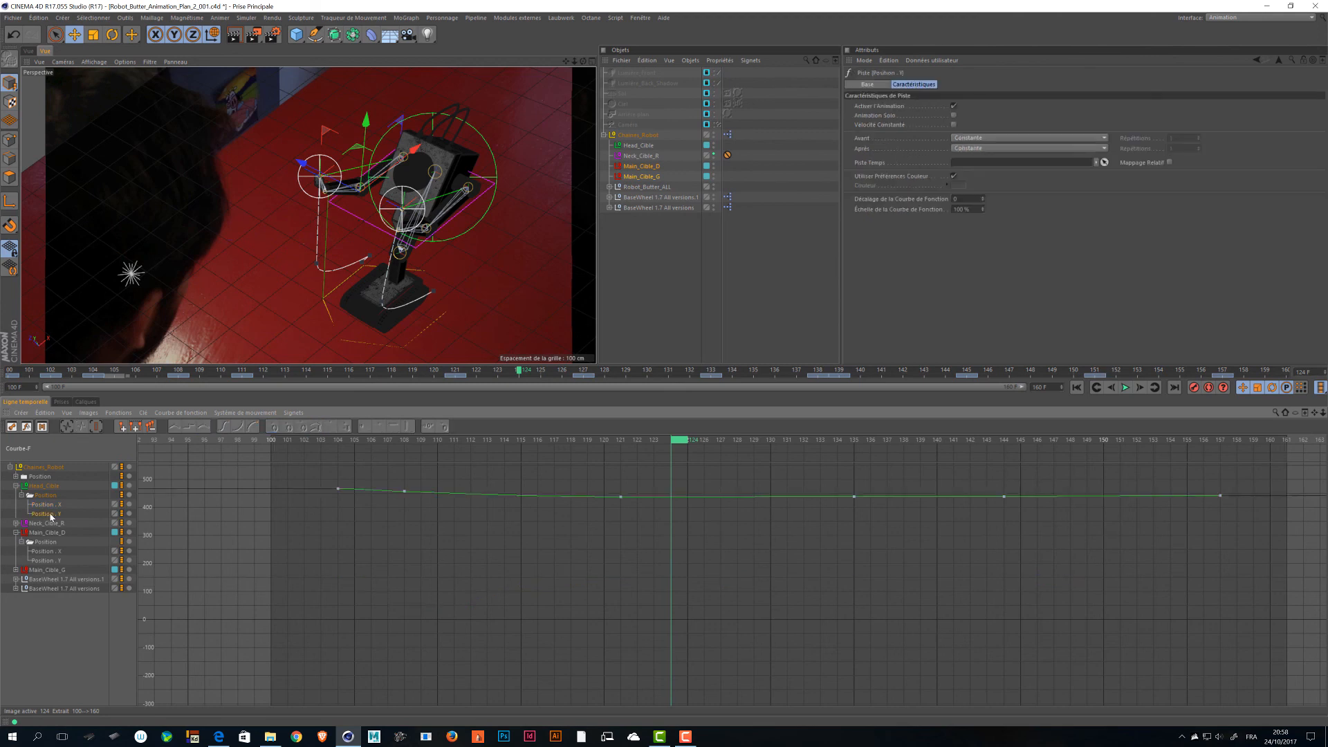
key(h)
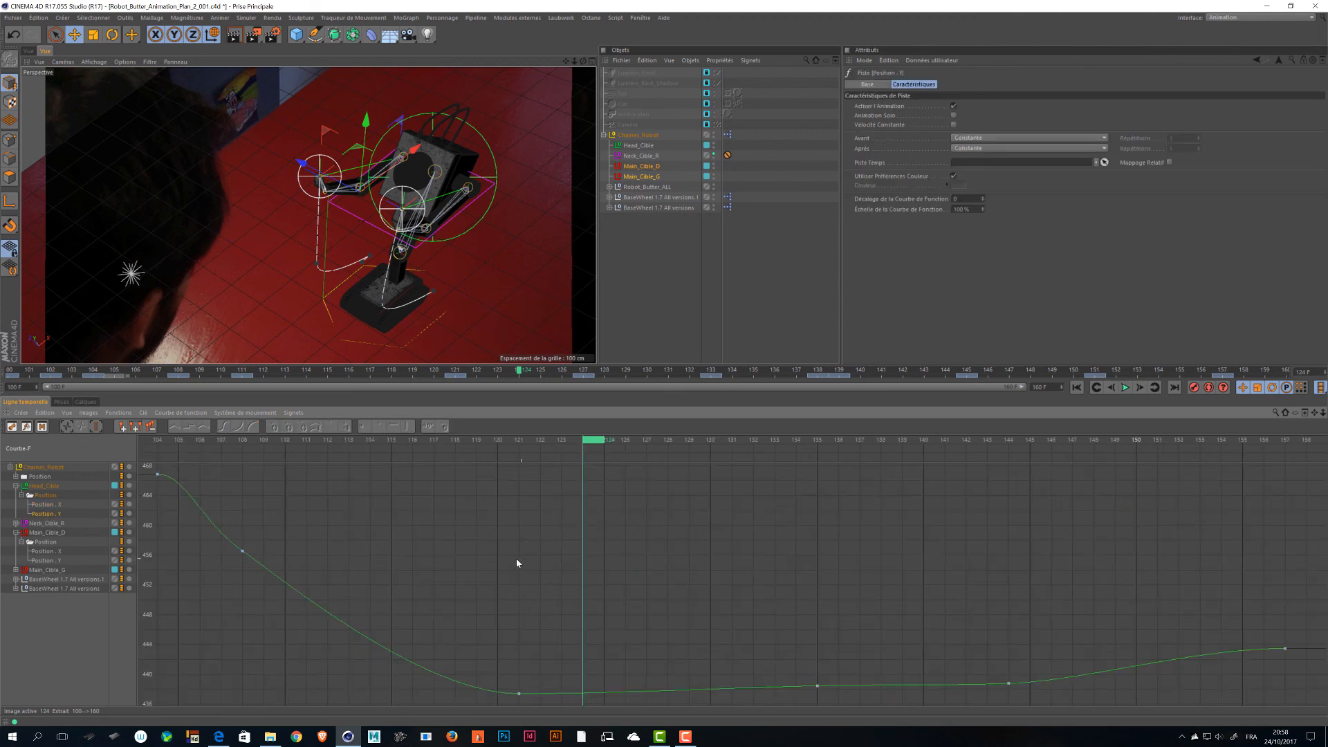
drag(307, 507, 230, 570)
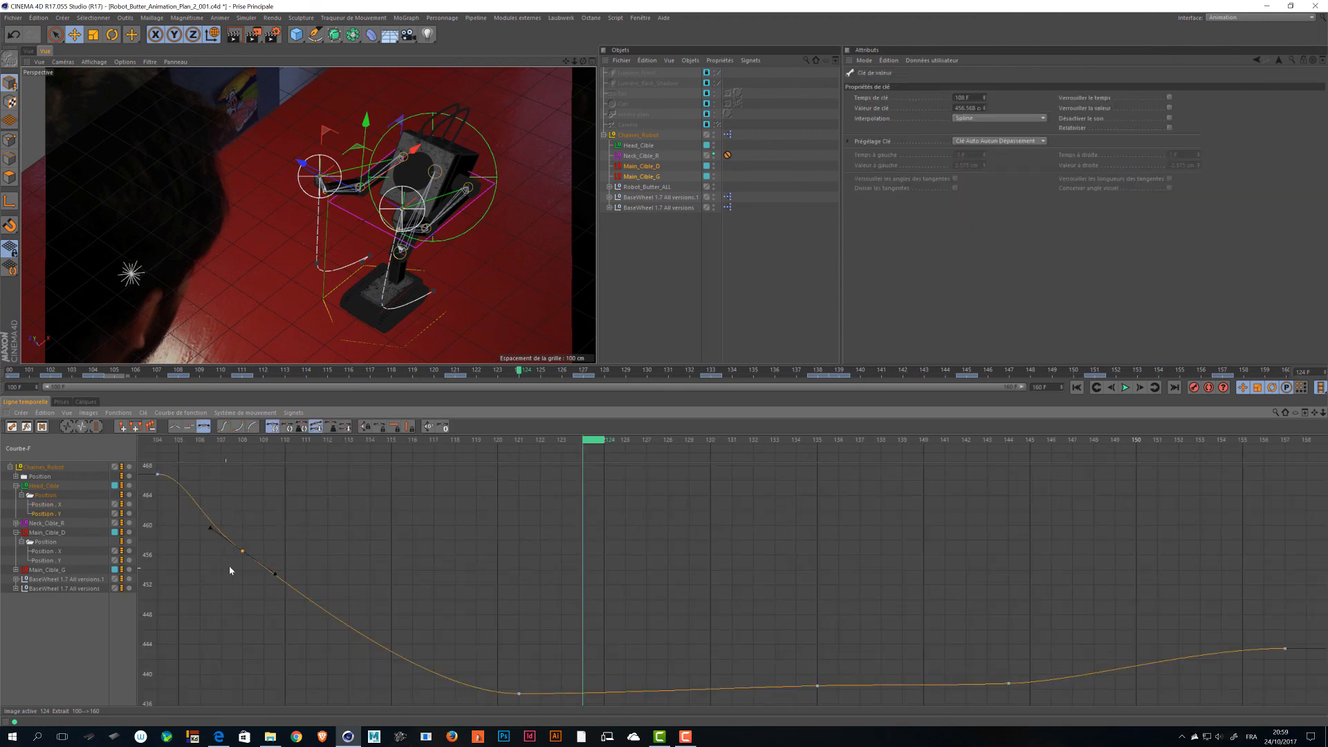
click(264, 545)
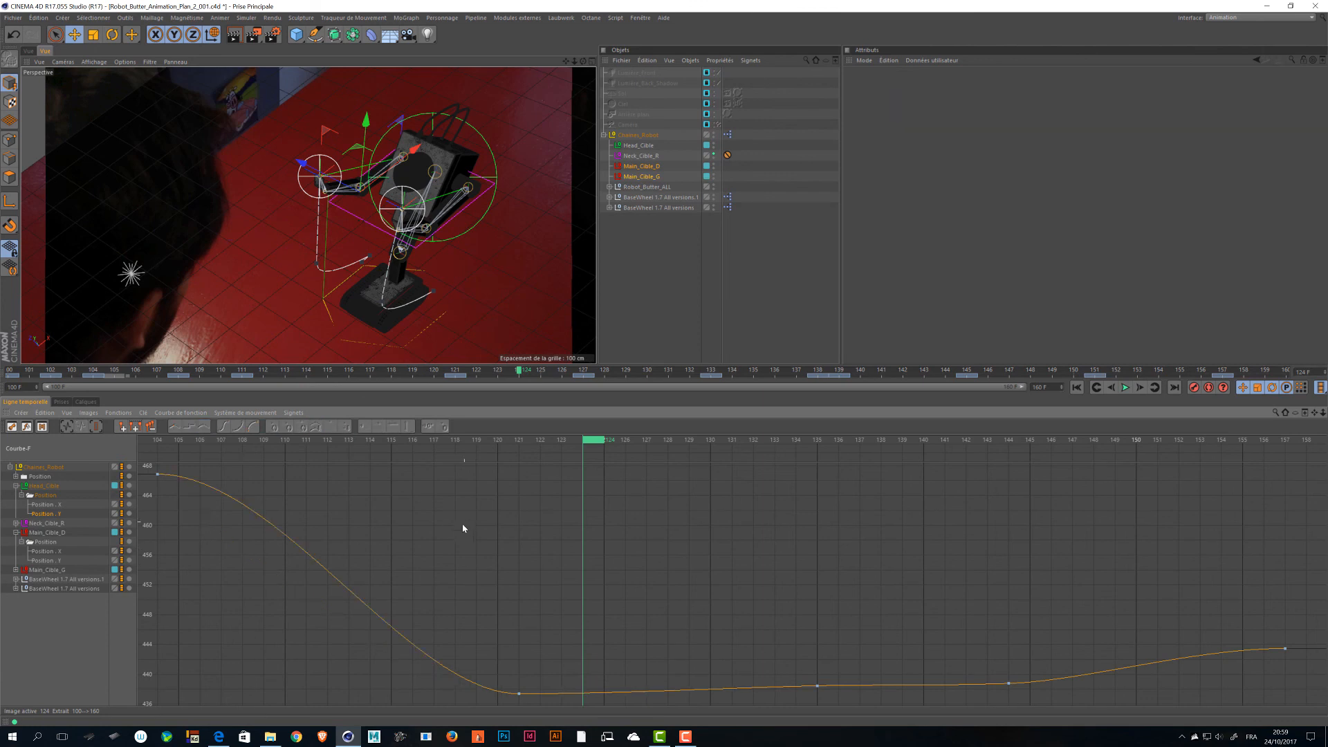
drag(597, 441, 228, 441)
click(242, 551)
drag(326, 517, 169, 595)
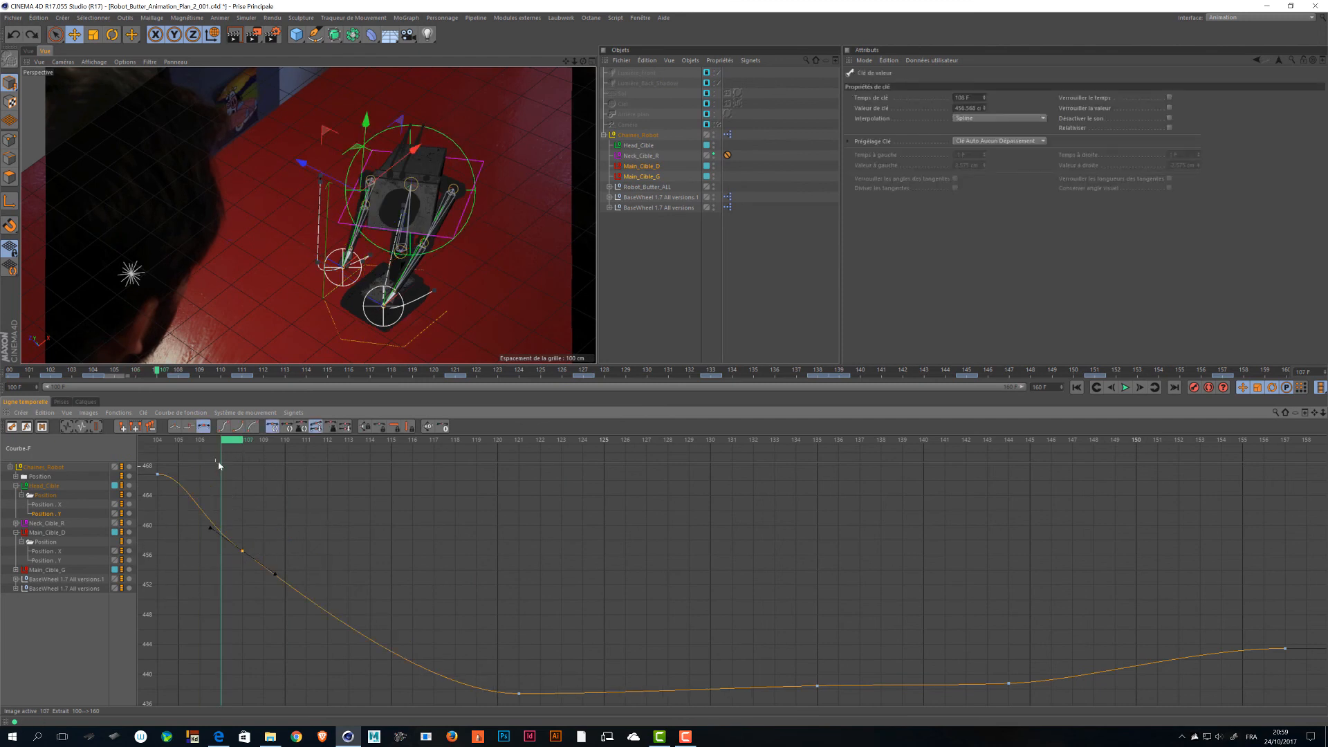
mouse_move(240, 443)
mouse_down()
mouse_move(282, 442)
mouse_move(251, 441)
mouse_up()
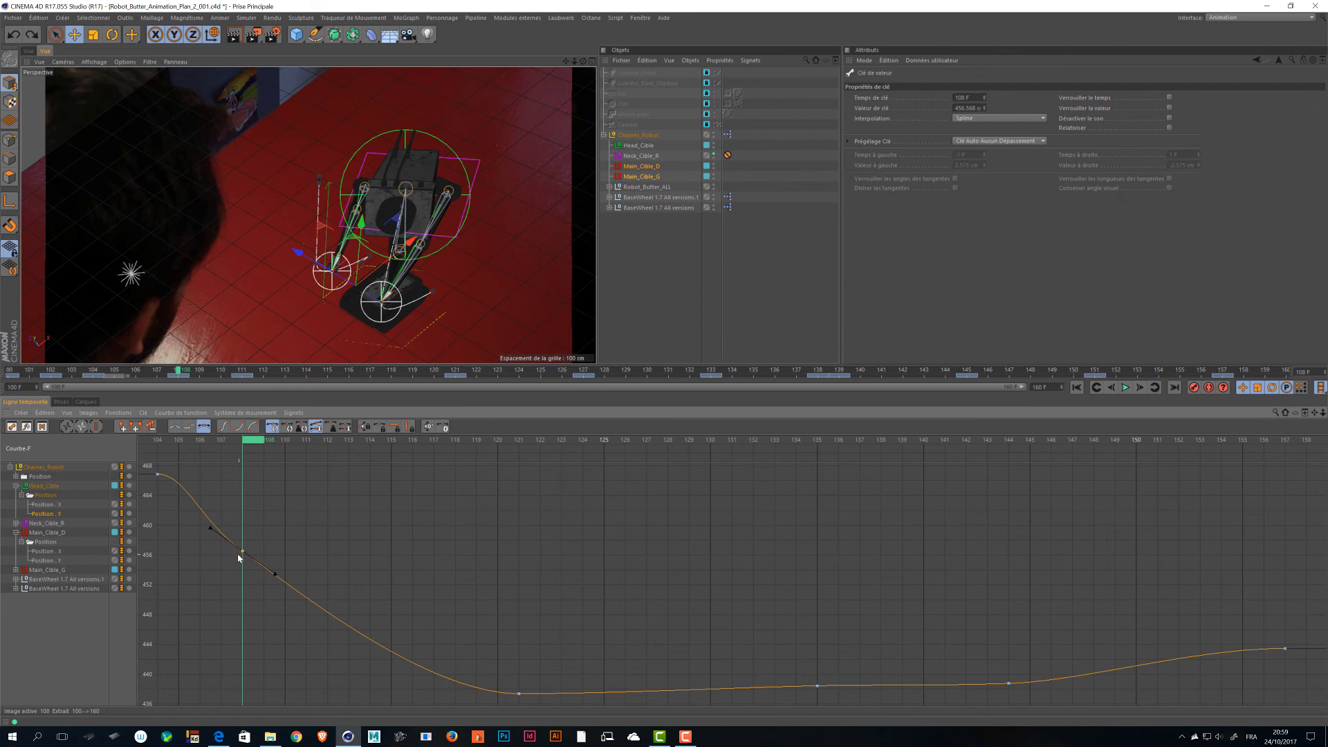
drag(242, 554, 208, 609)
key(ctrl+z)
key(Delete)
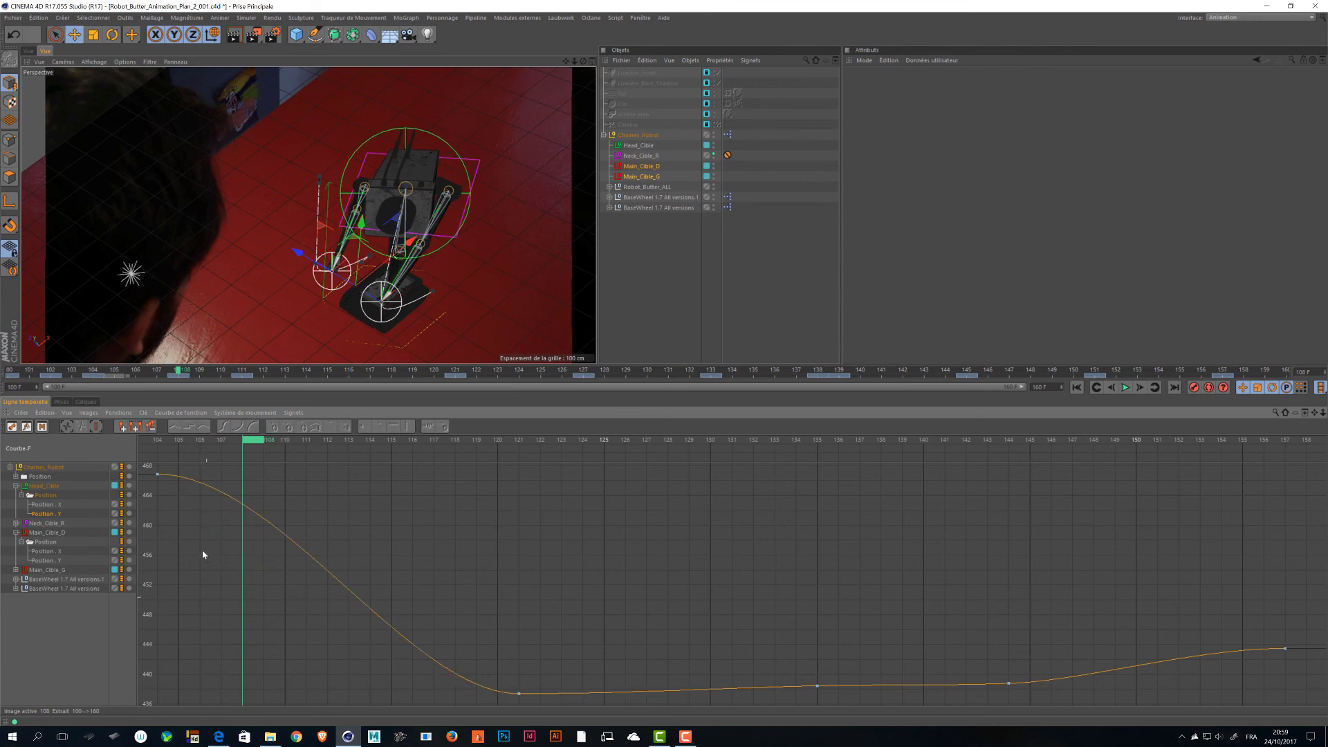
Review Head_Cible's Position Y curve and its frame 135 key, checking the robot's pose between frames 135 and 126.
key(ctrl+d)
drag(254, 440, 823, 574)
click(817, 686)
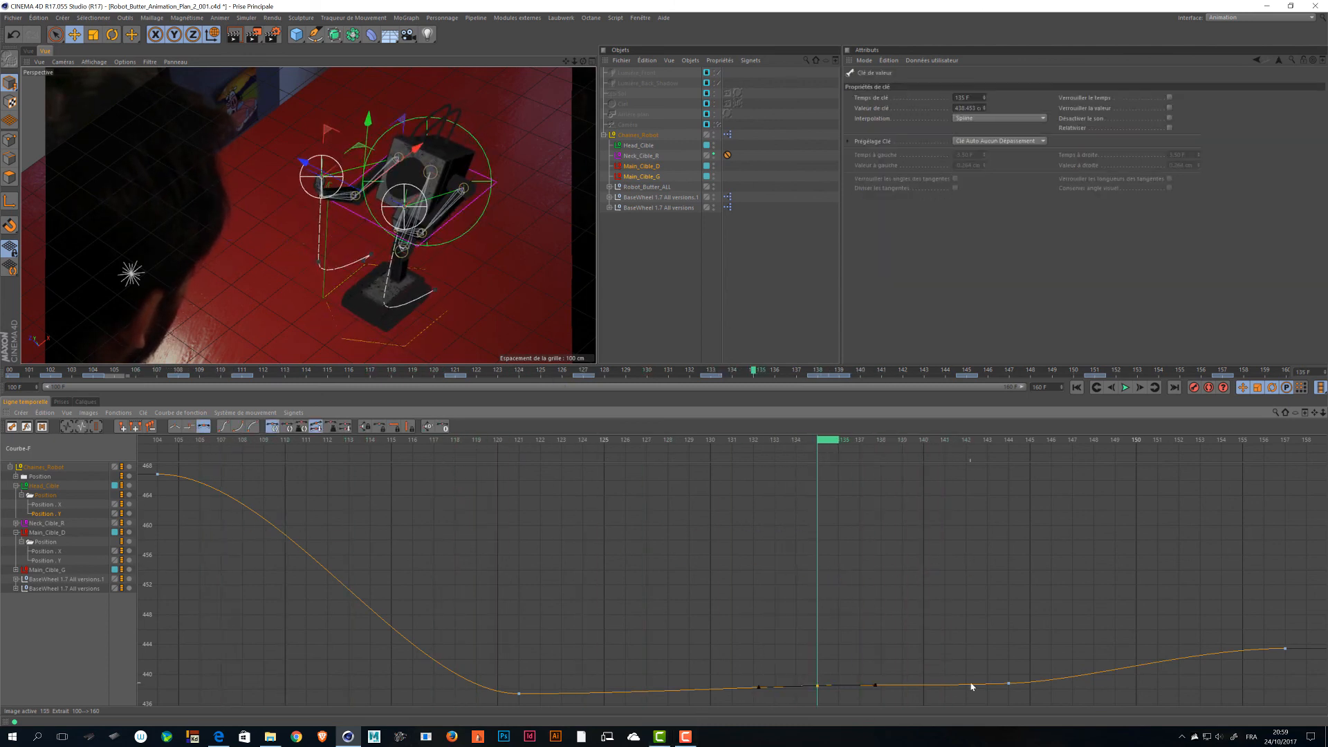
drag(827, 439, 443, 522)
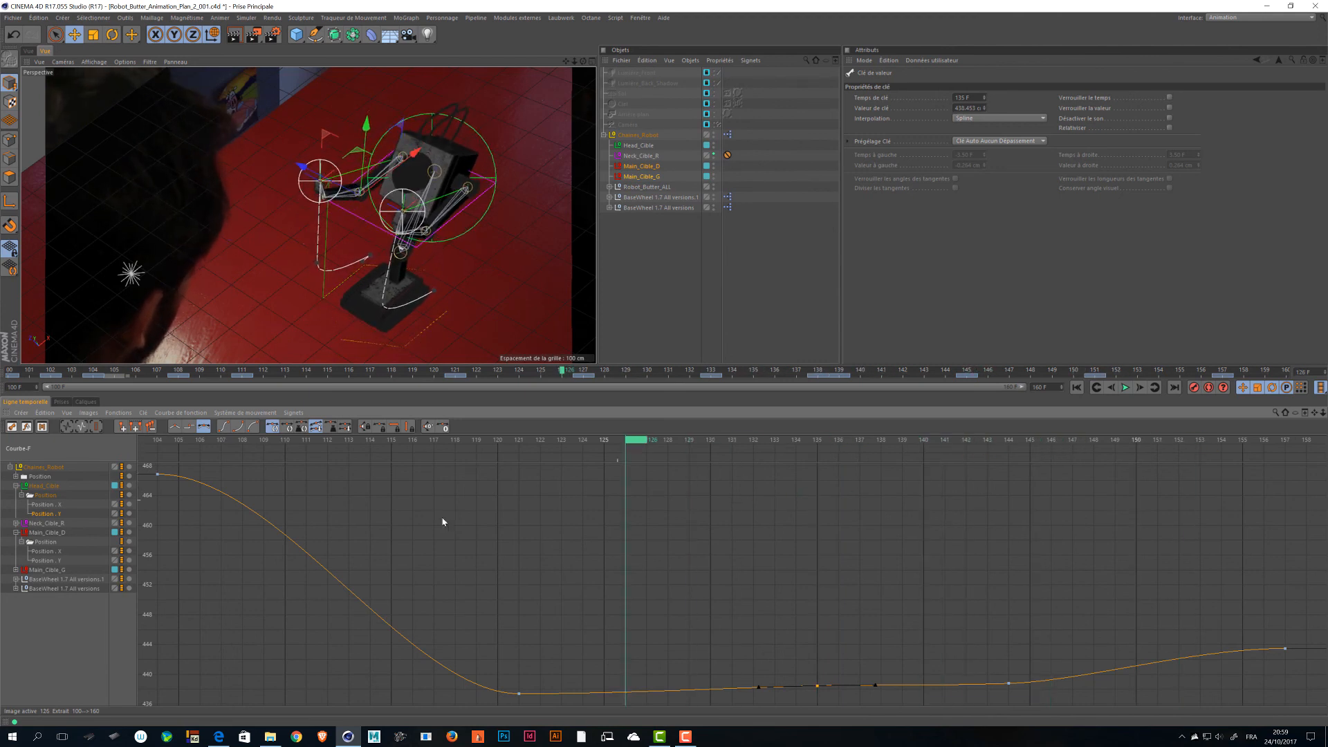
Inspect Head_Cible's Position X keys at frames 108, 121, 135 and 144, and check the pose at frame 144.
click(50, 505)
key(h)
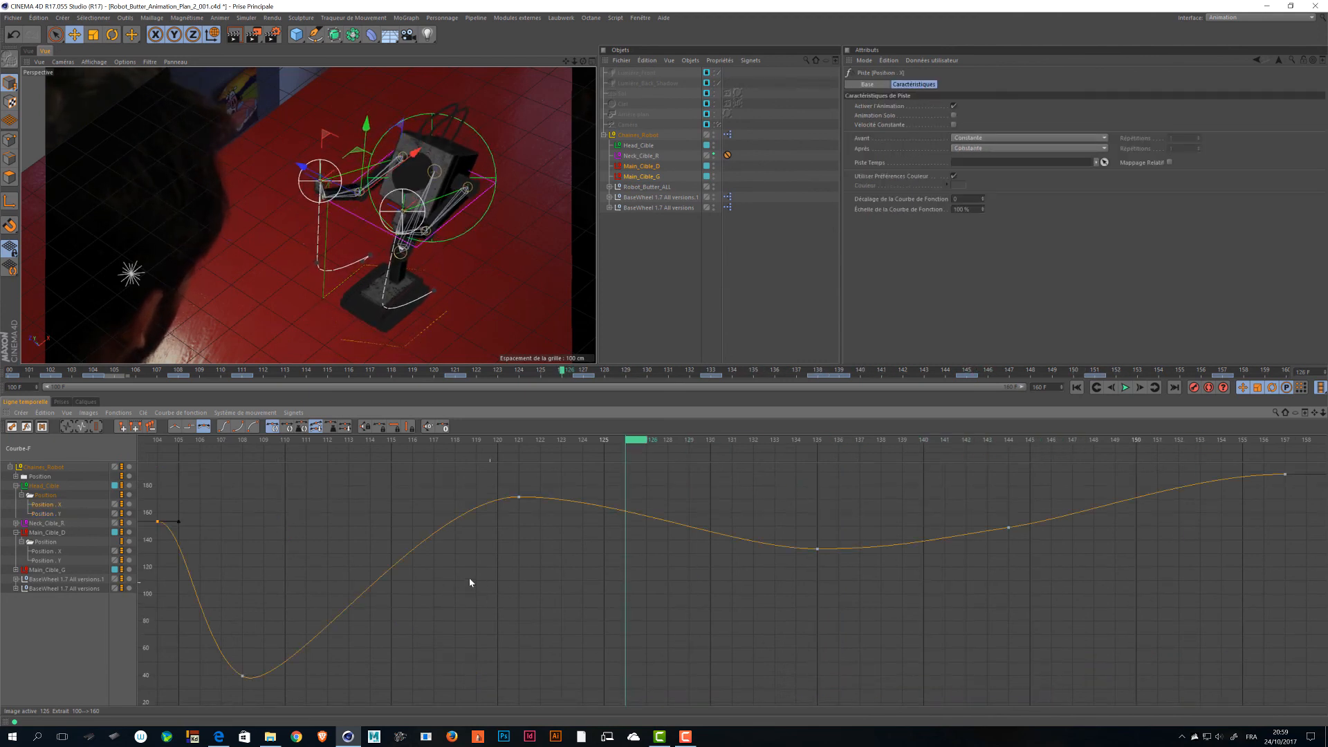
click(243, 676)
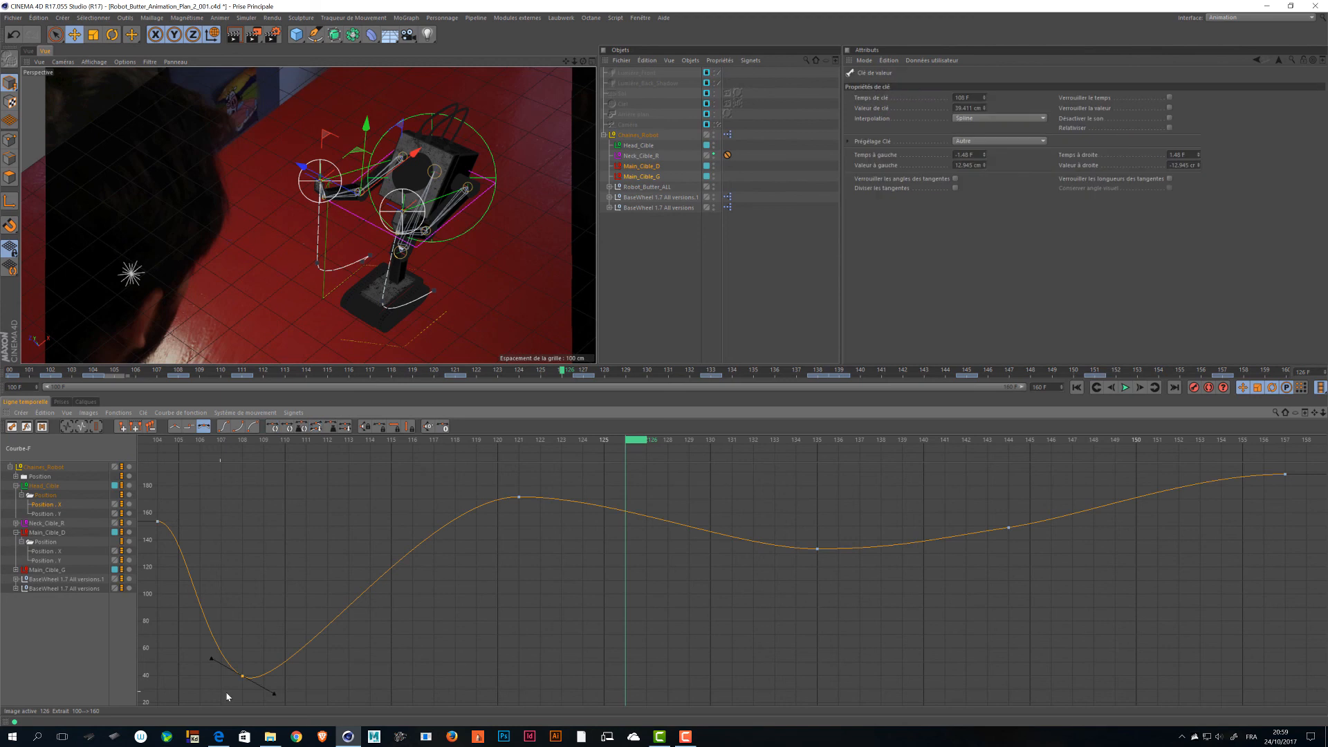
click(519, 496)
drag(902, 526, 757, 582)
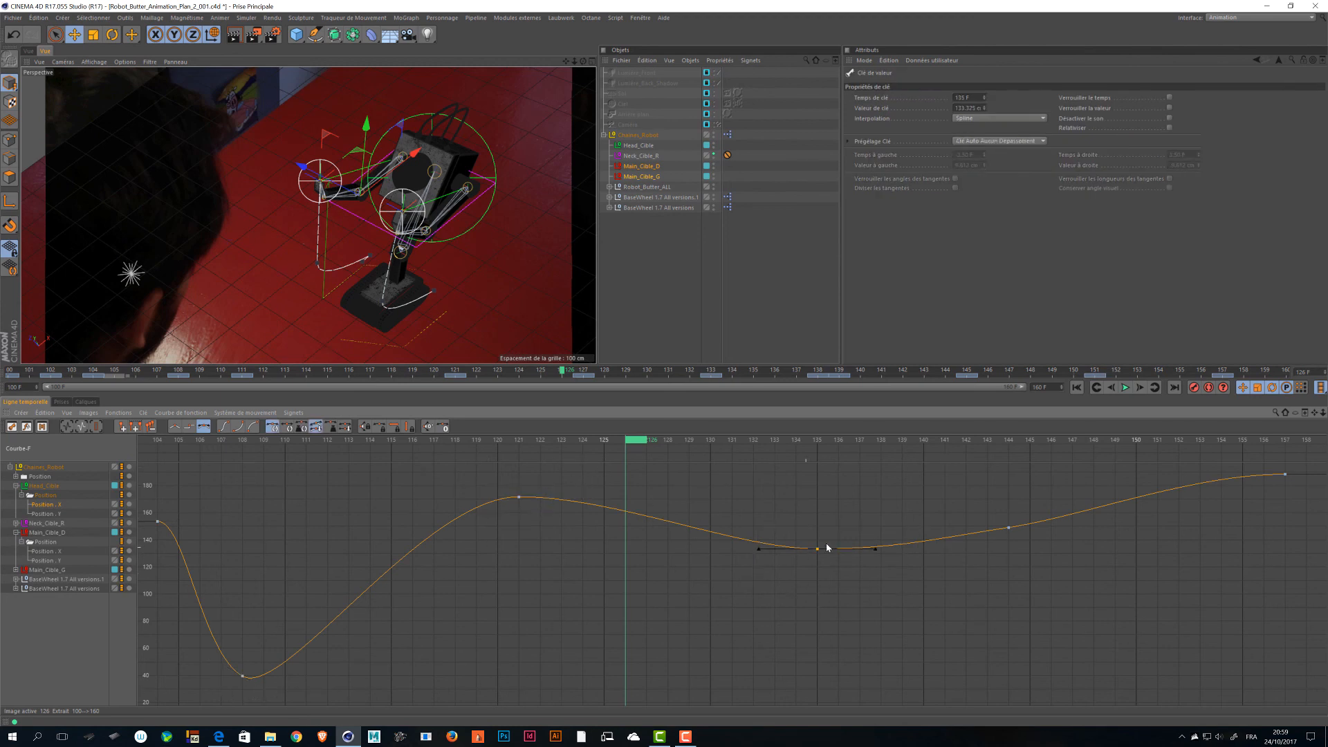
drag(1061, 502, 943, 569)
drag(630, 438, 1007, 454)
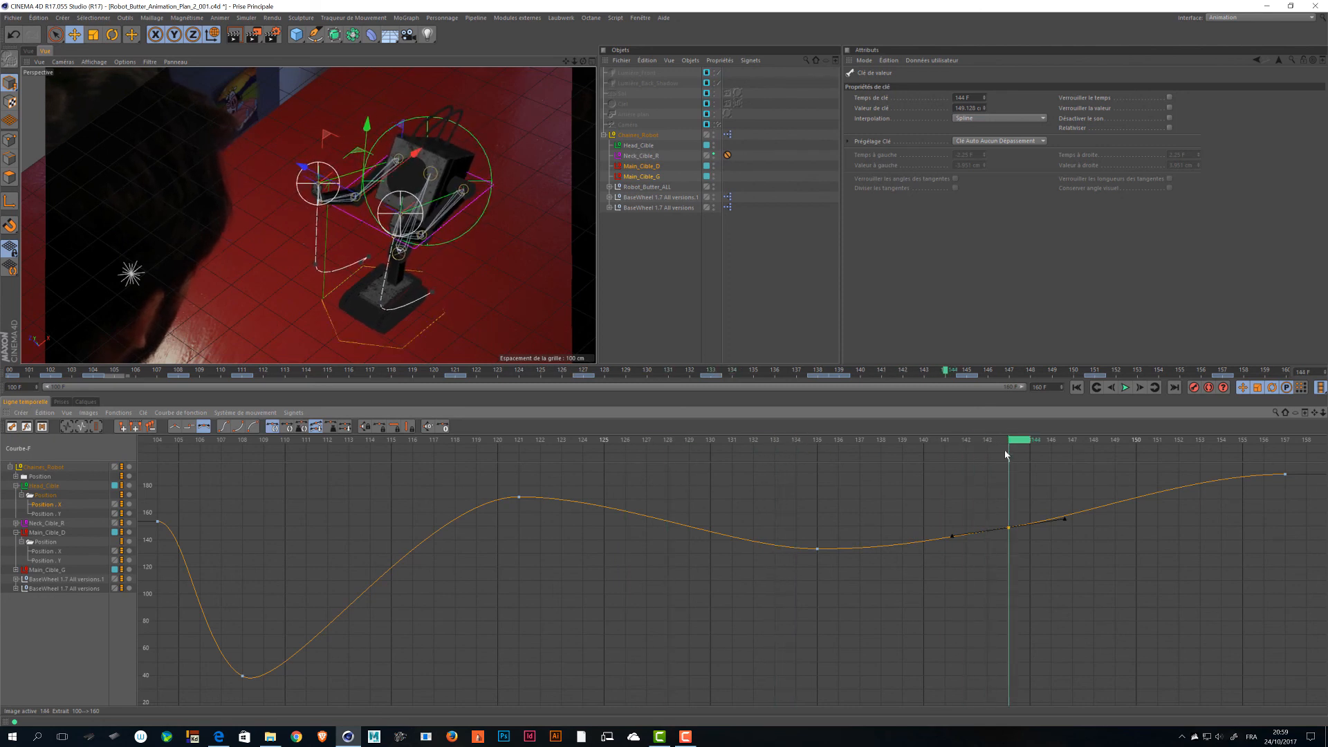
Delete Head_Cible's Position X key at frame 144 and save the project.
drag(1008, 526, 990, 478)
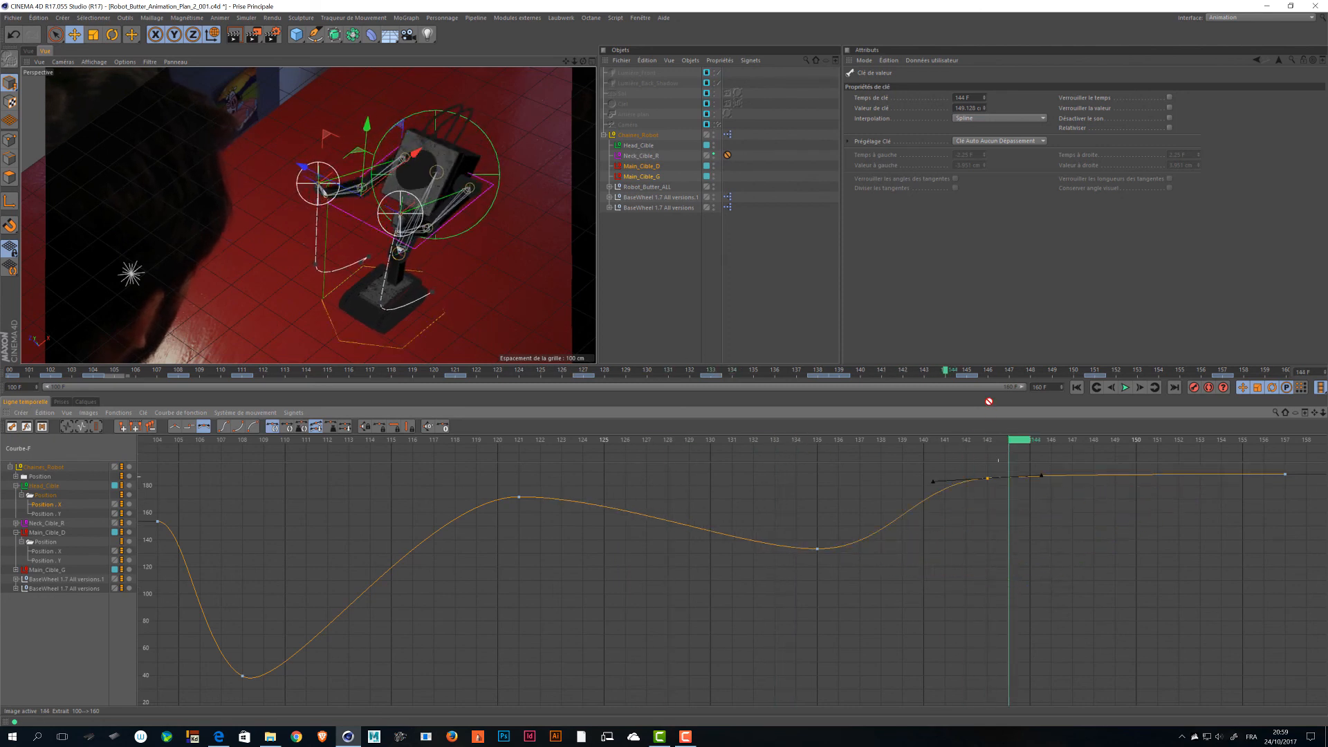
key(ctrl+z)
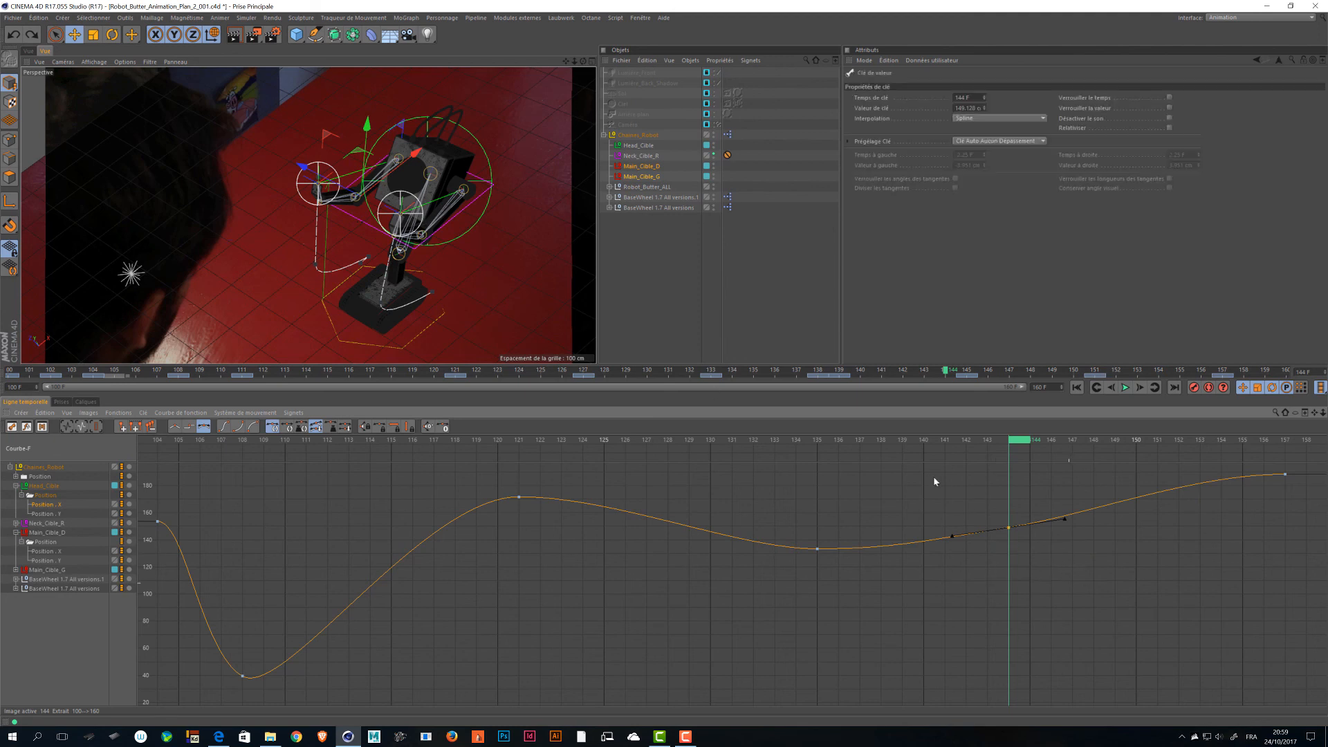
click(934, 476)
key(ctrl+s)
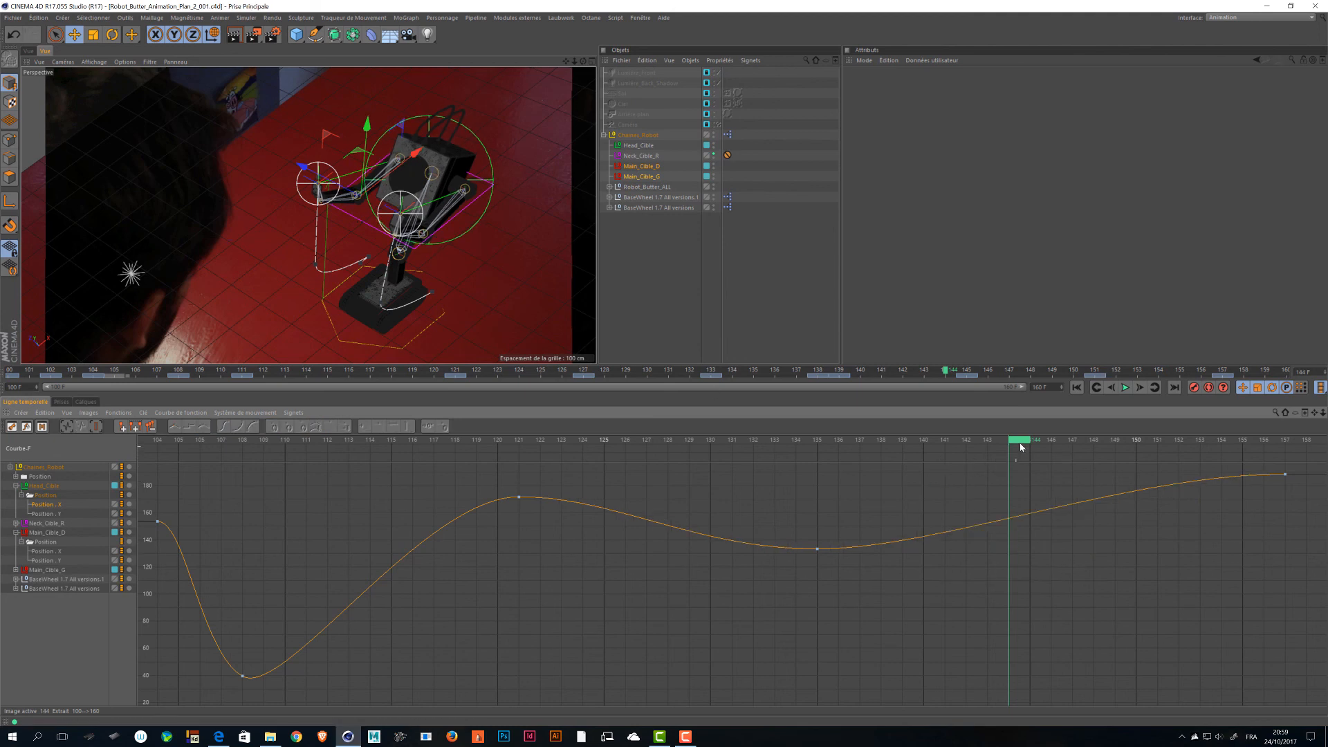
Check the robot's motion back to frame 130 and review the whole Position Y curve of Head_Cible.
drag(1020, 443, 664, 526)
click(58, 515)
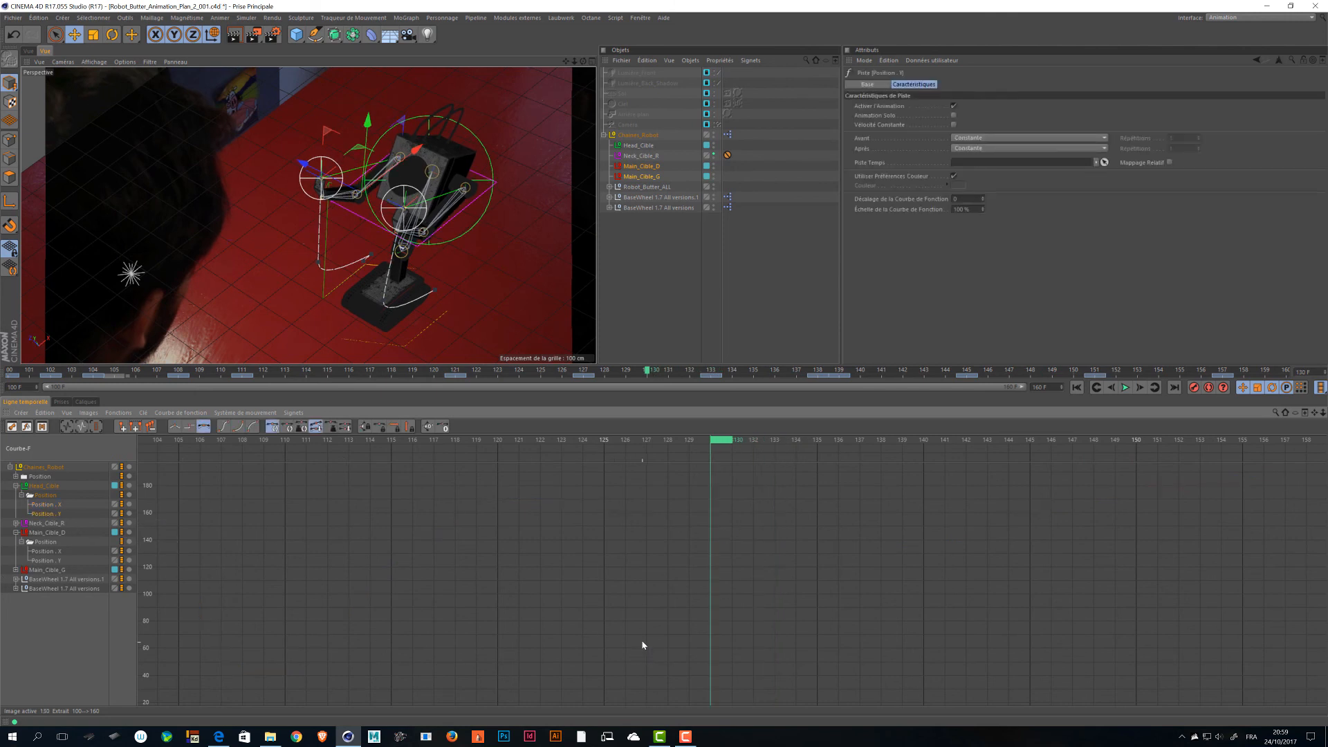
key(h)
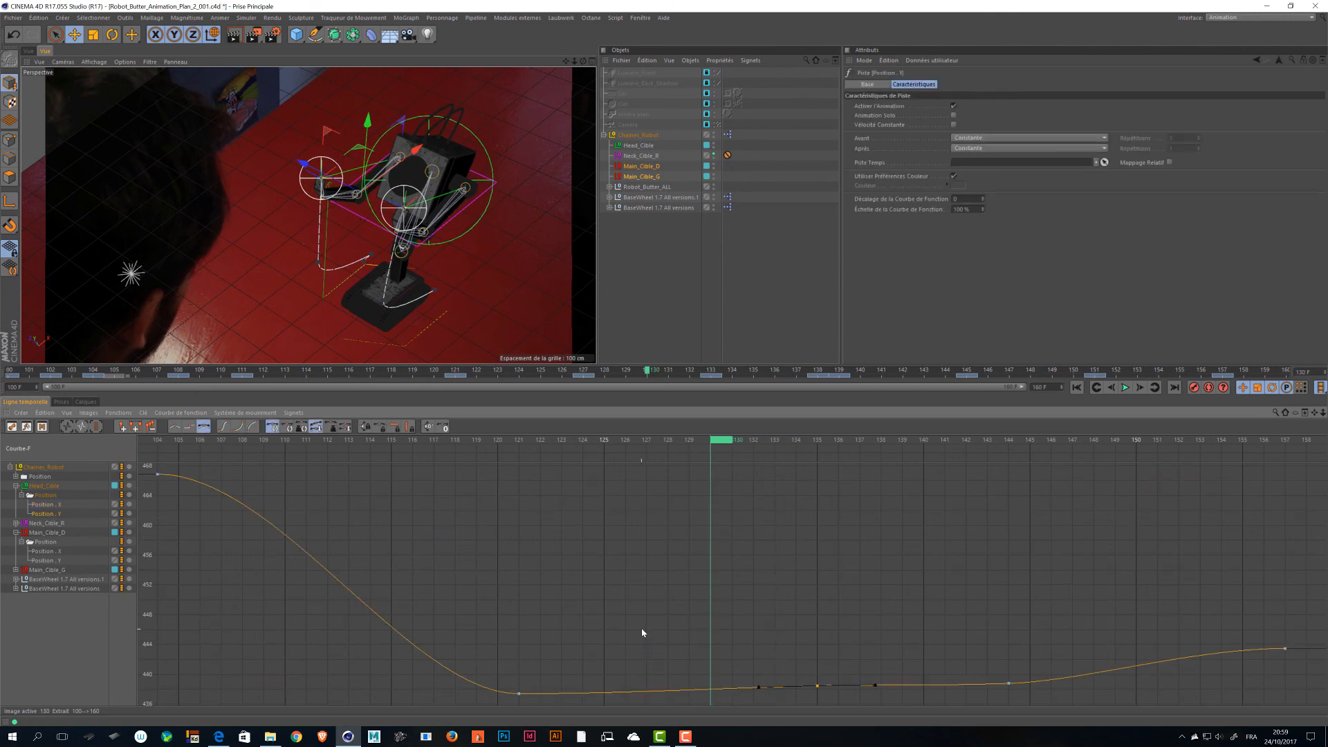
click(802, 633)
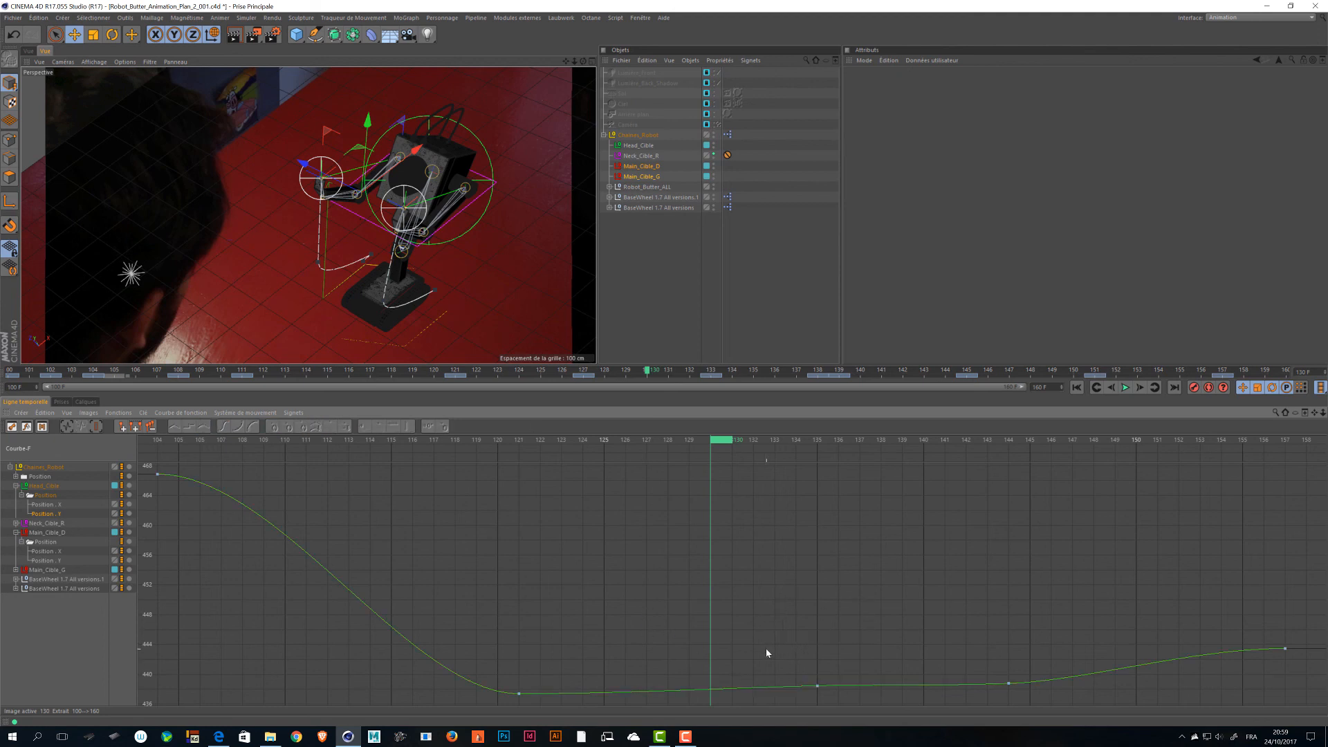
Display Neck_Cible_R's Rotation B curve and inspect its key at frame 108.
click(21, 496)
click(25, 504)
click(16, 505)
click(23, 516)
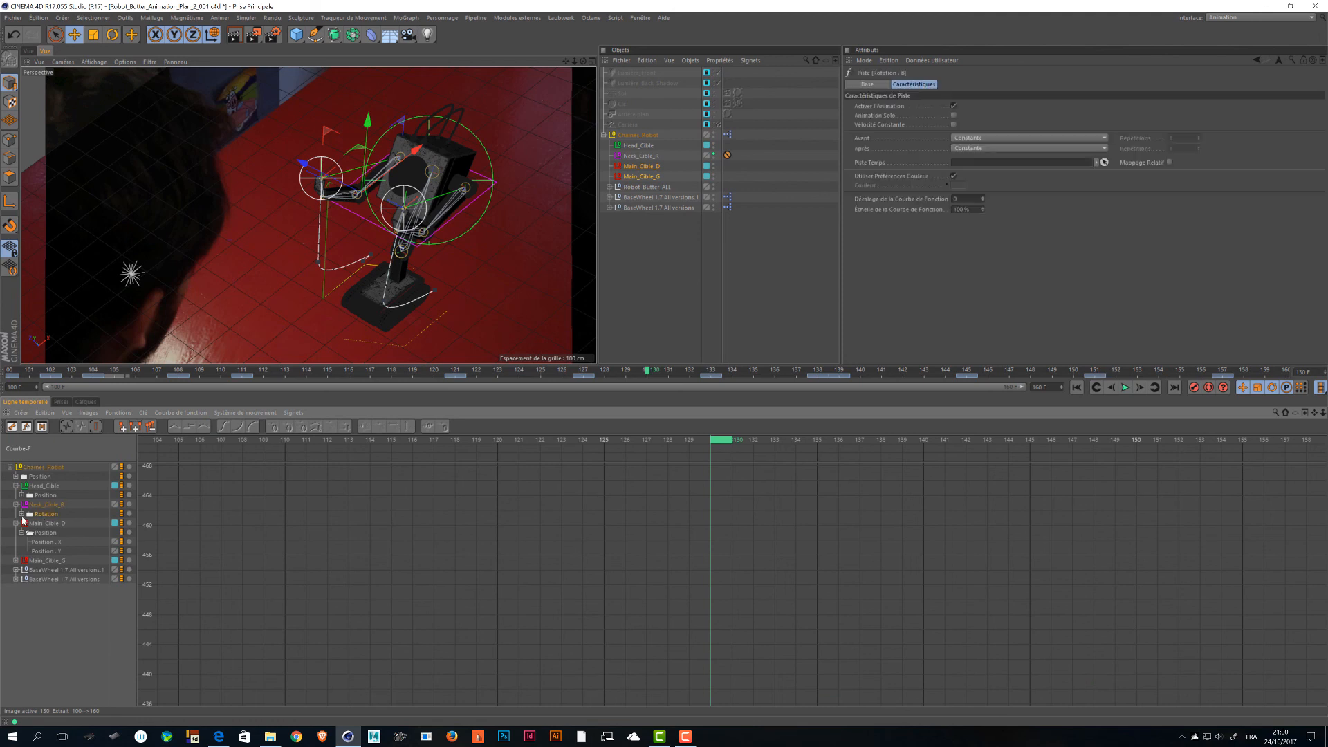
click(21, 514)
key(h)
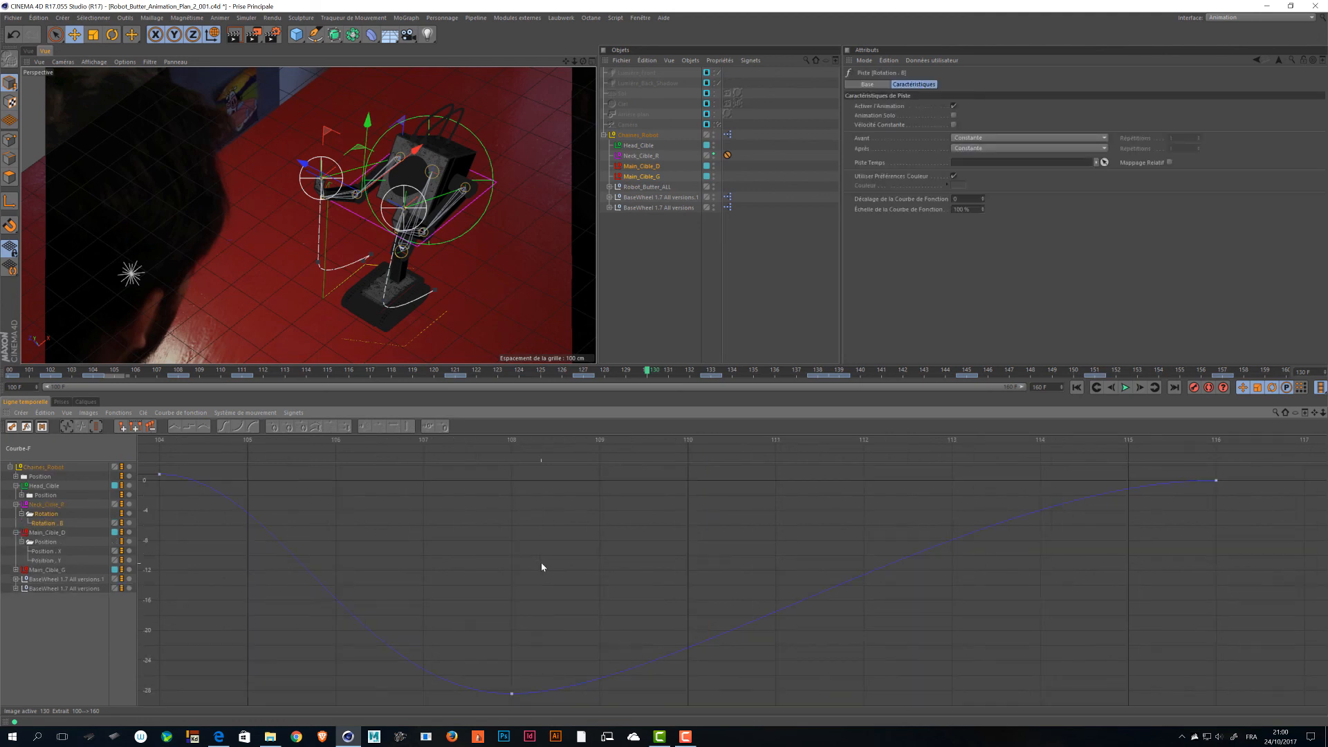
drag(640, 623, 385, 702)
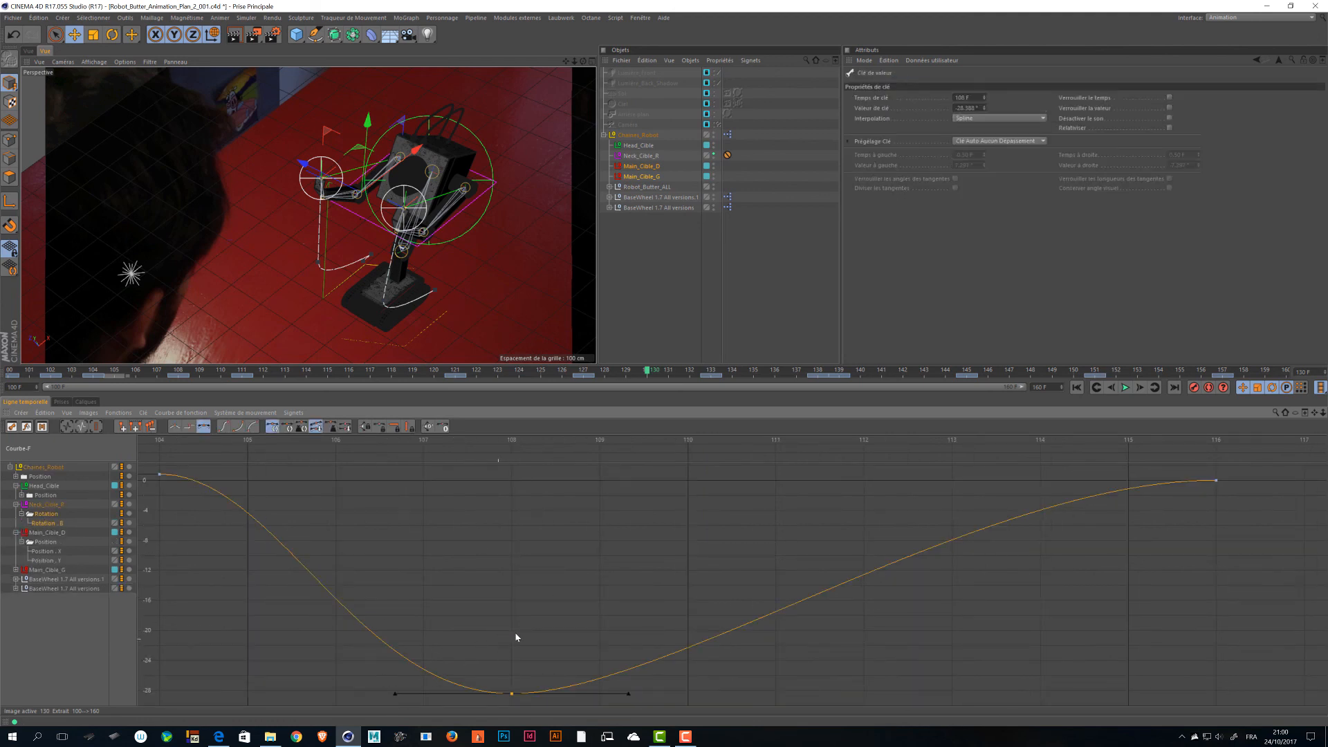
Display Main_Cible_D's Position X curve and inspect its key at frame 104.
click(21, 515)
click(16, 523)
click(16, 523)
click(37, 532)
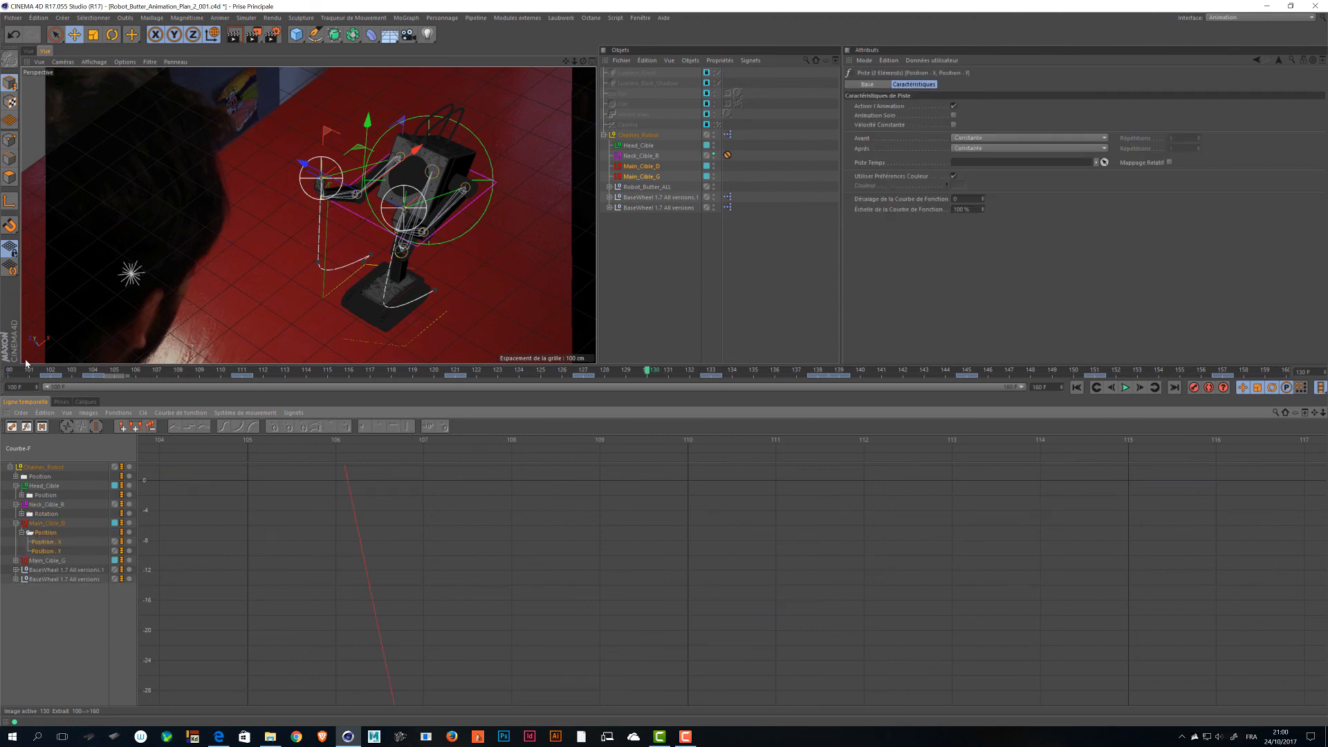
click(46, 542)
key(h)
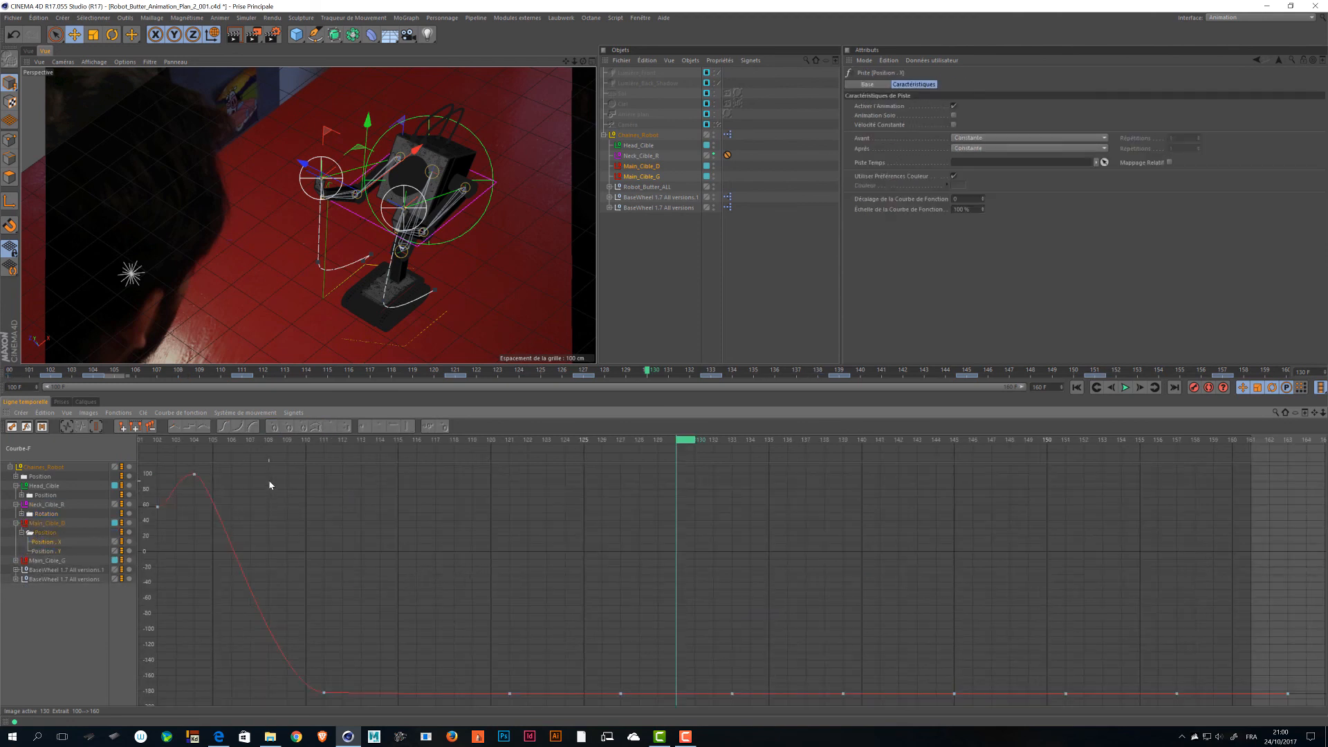
drag(169, 460, 263, 505)
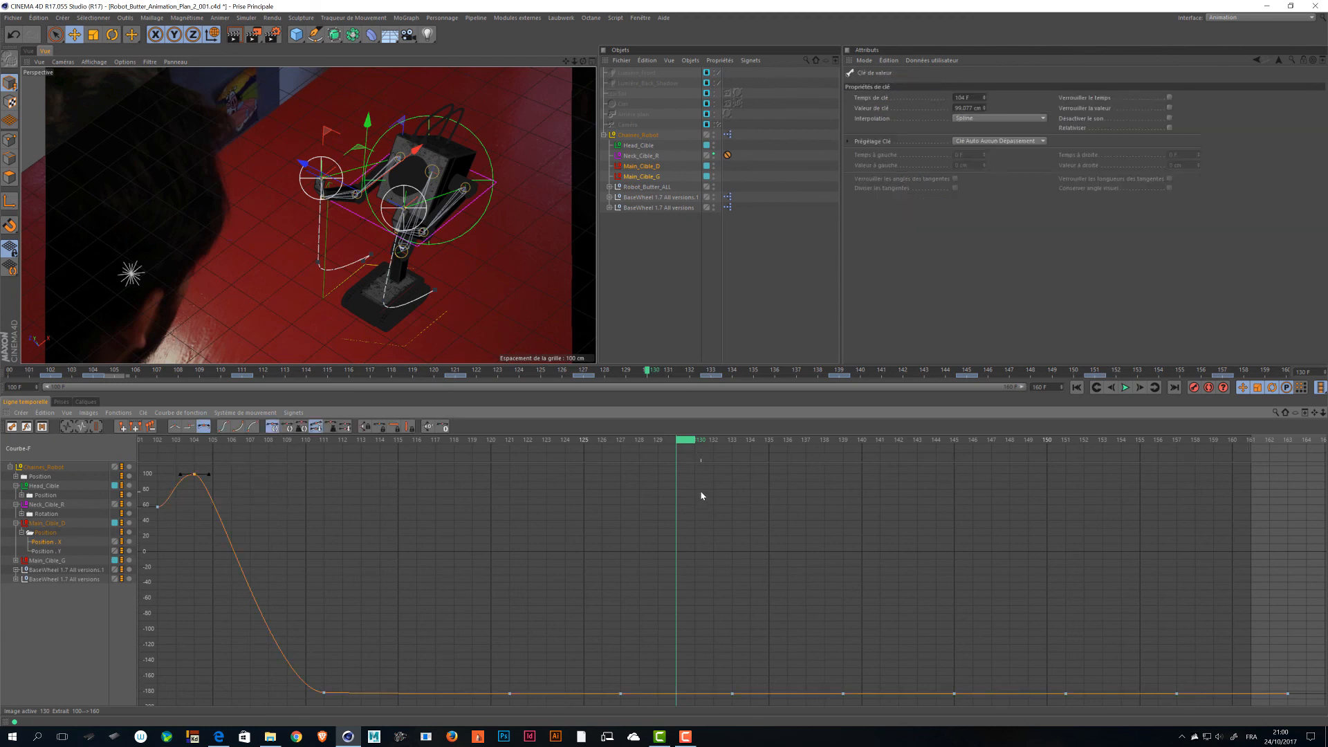
Move the animation to frame 121 and delete Main_Cible_D's Position X keys from frame 127 onward.
drag(670, 443, 507, 523)
drag(1312, 658, 587, 702)
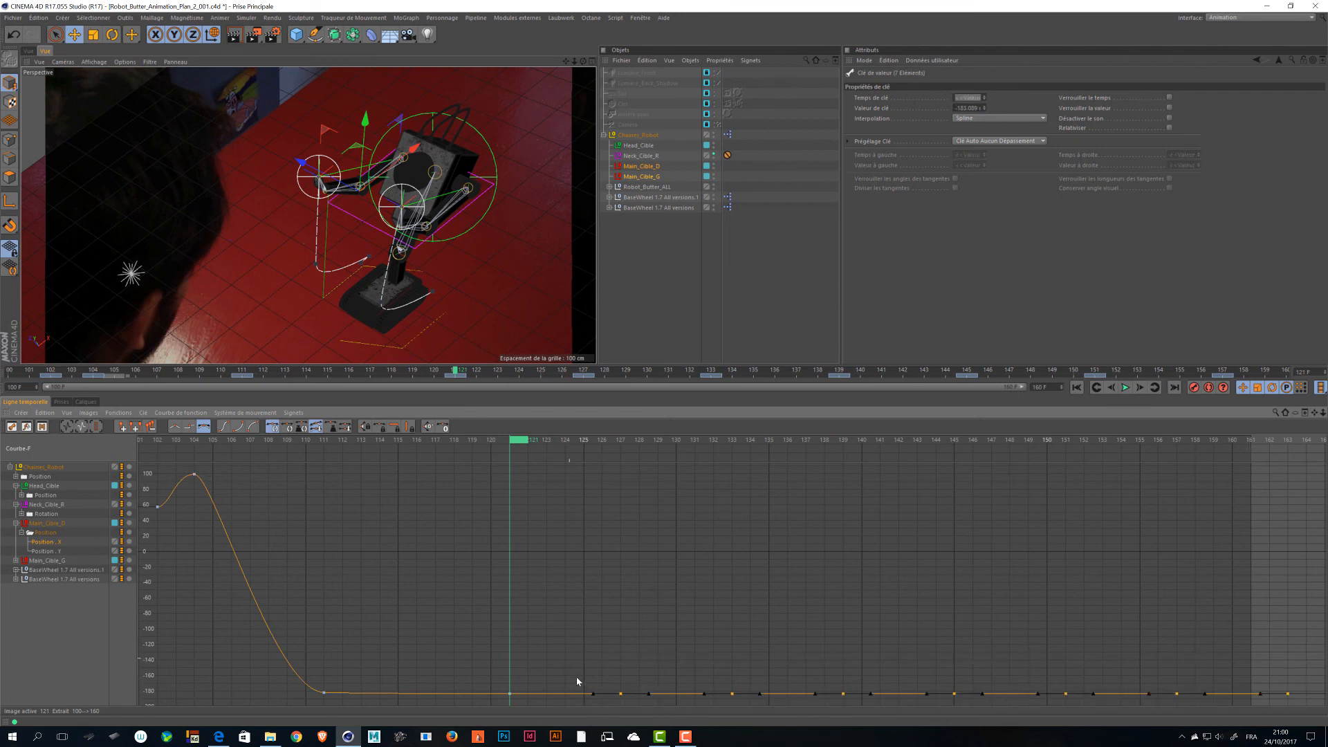
click(621, 694)
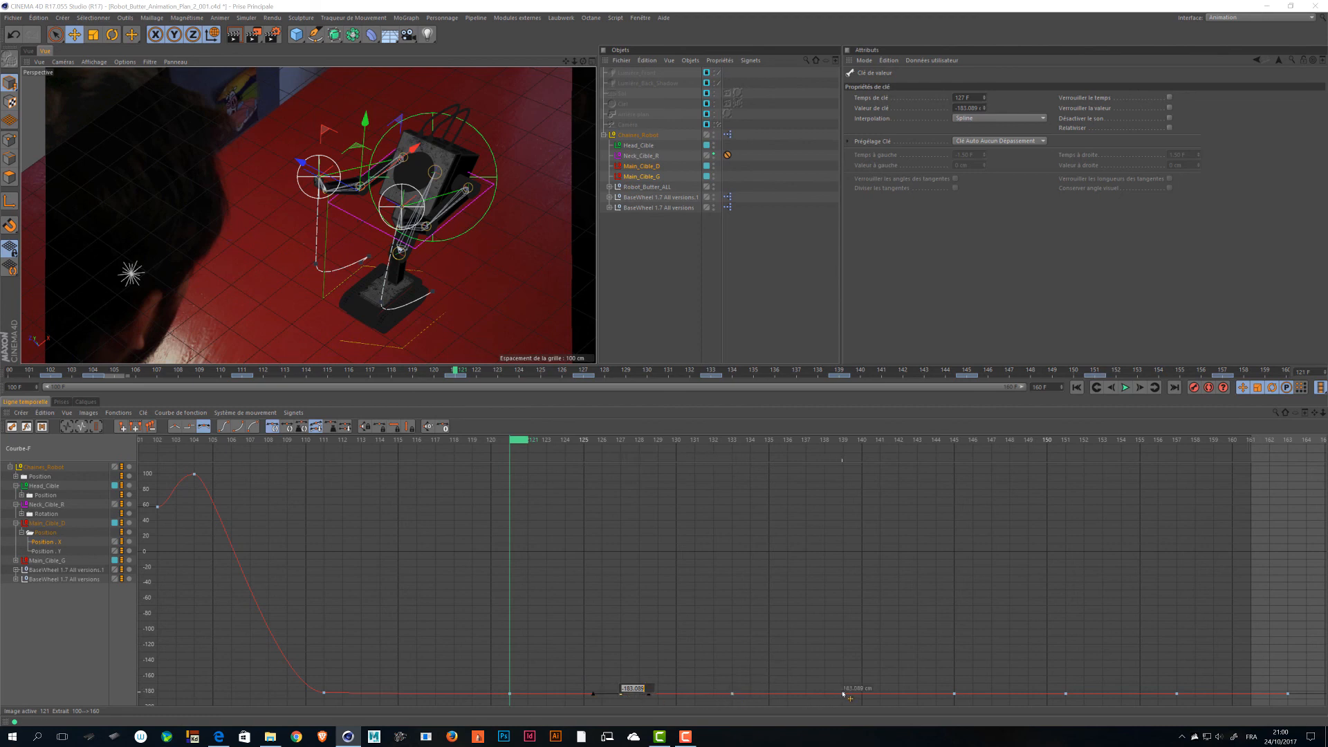
drag(550, 633, 1305, 709)
key(Delete)
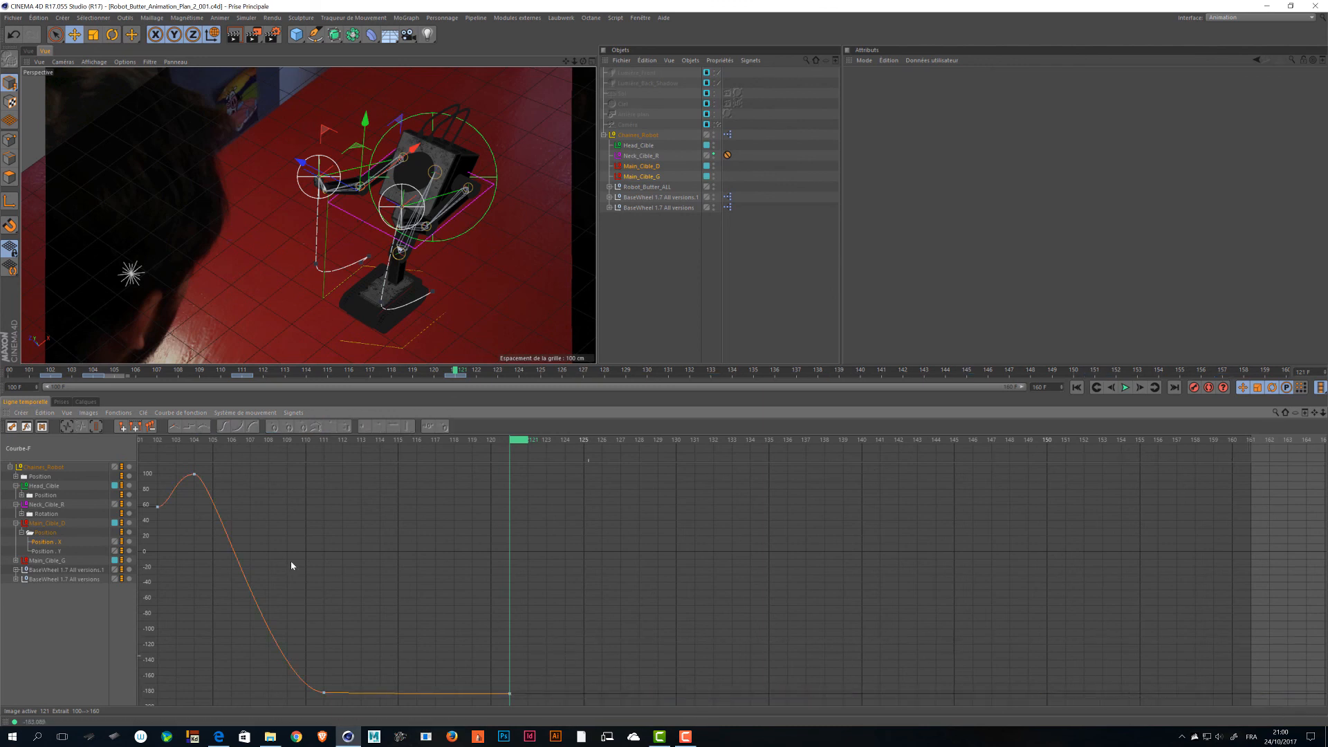
Review Main_Cible_D's Position Y curve, and display Main_Cible_G's X, Y and Z position curves.
click(44, 551)
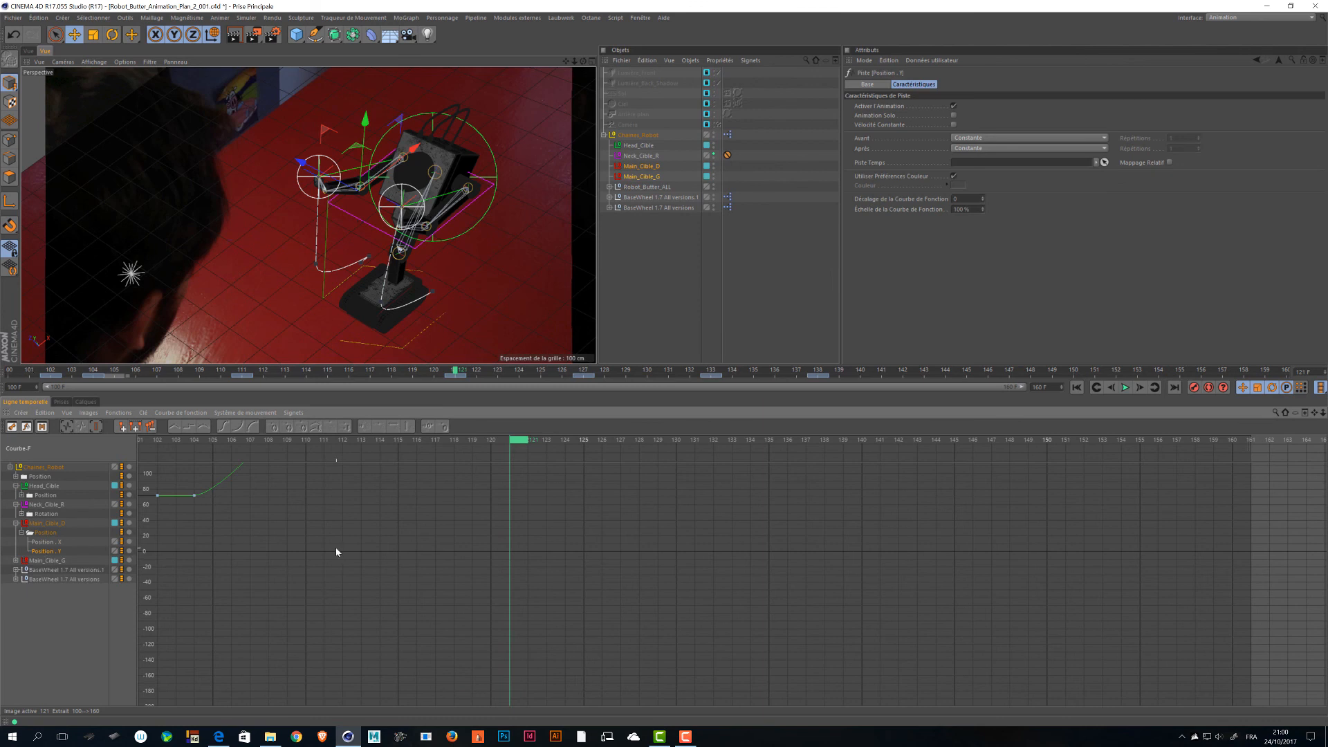
key(h)
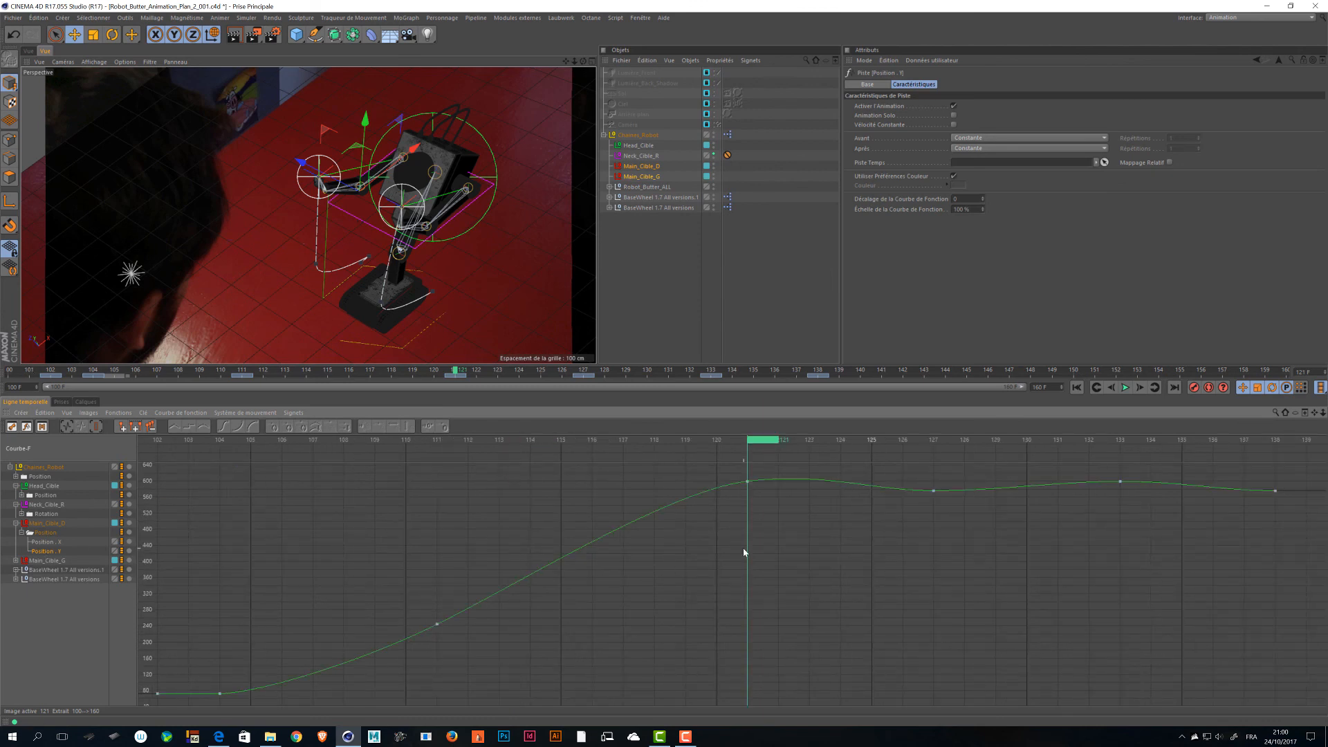
click(15, 523)
click(40, 534)
click(16, 532)
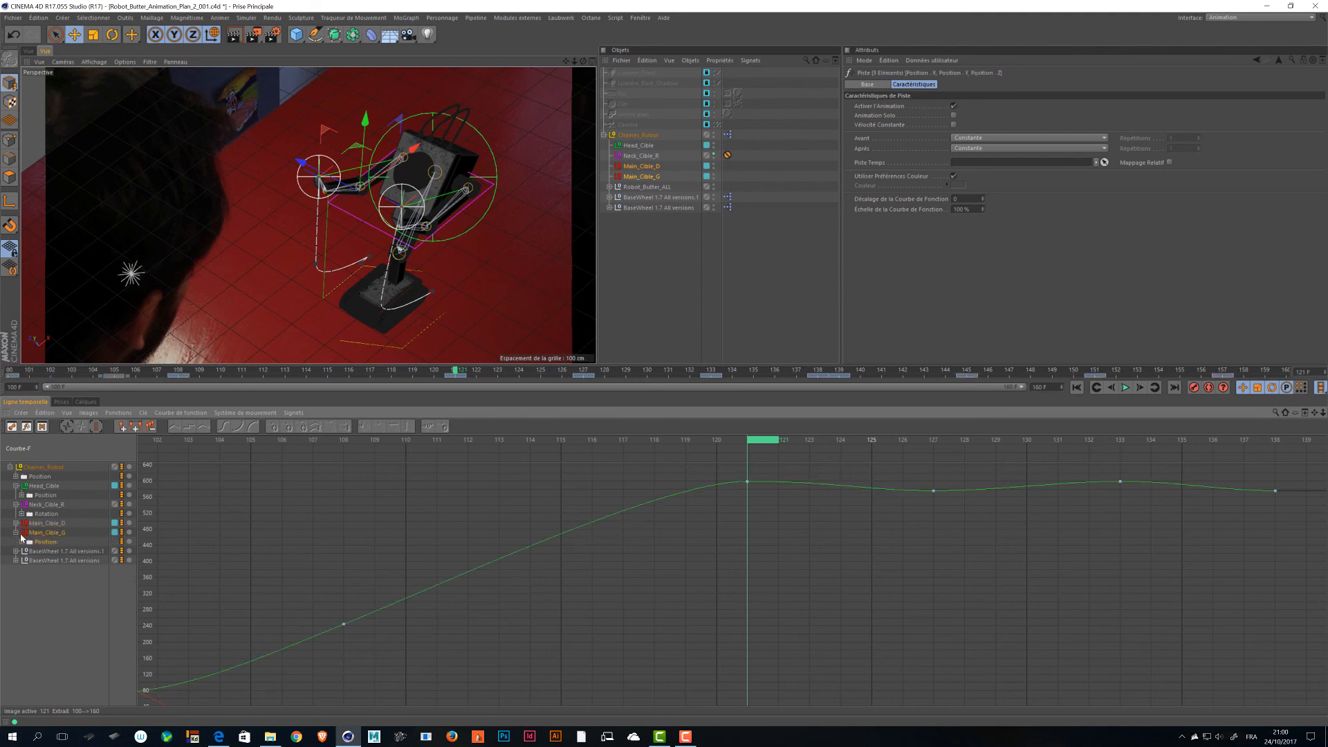
click(22, 542)
click(49, 560)
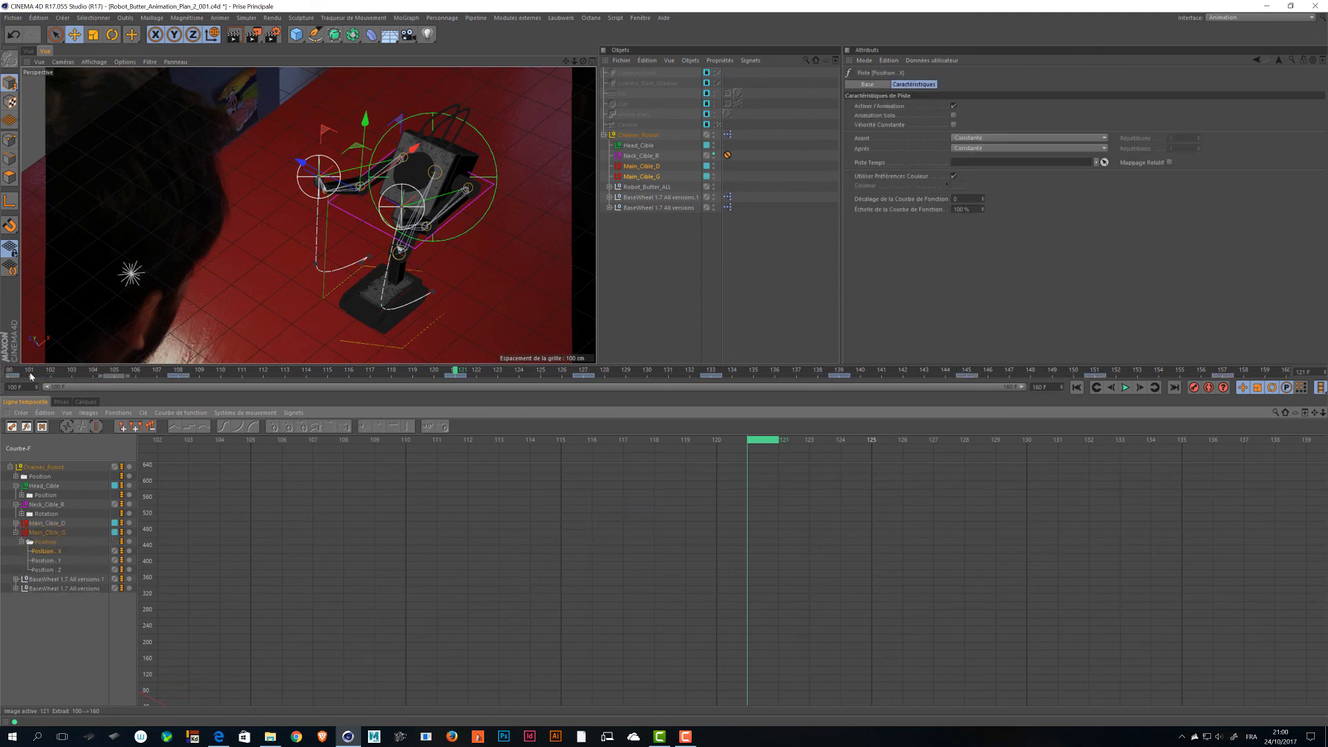
click(49, 543)
key(h)
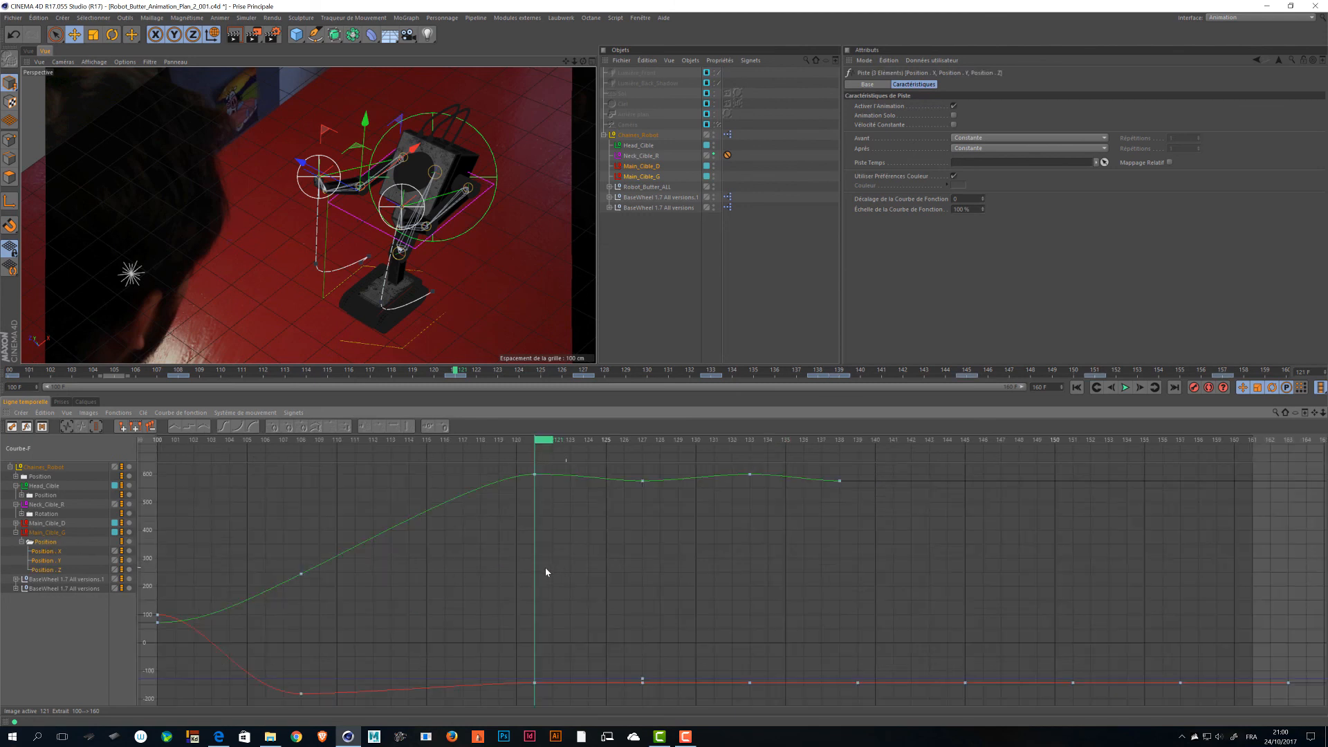
Delete Main_Cible_G's Position Z track.
click(50, 561)
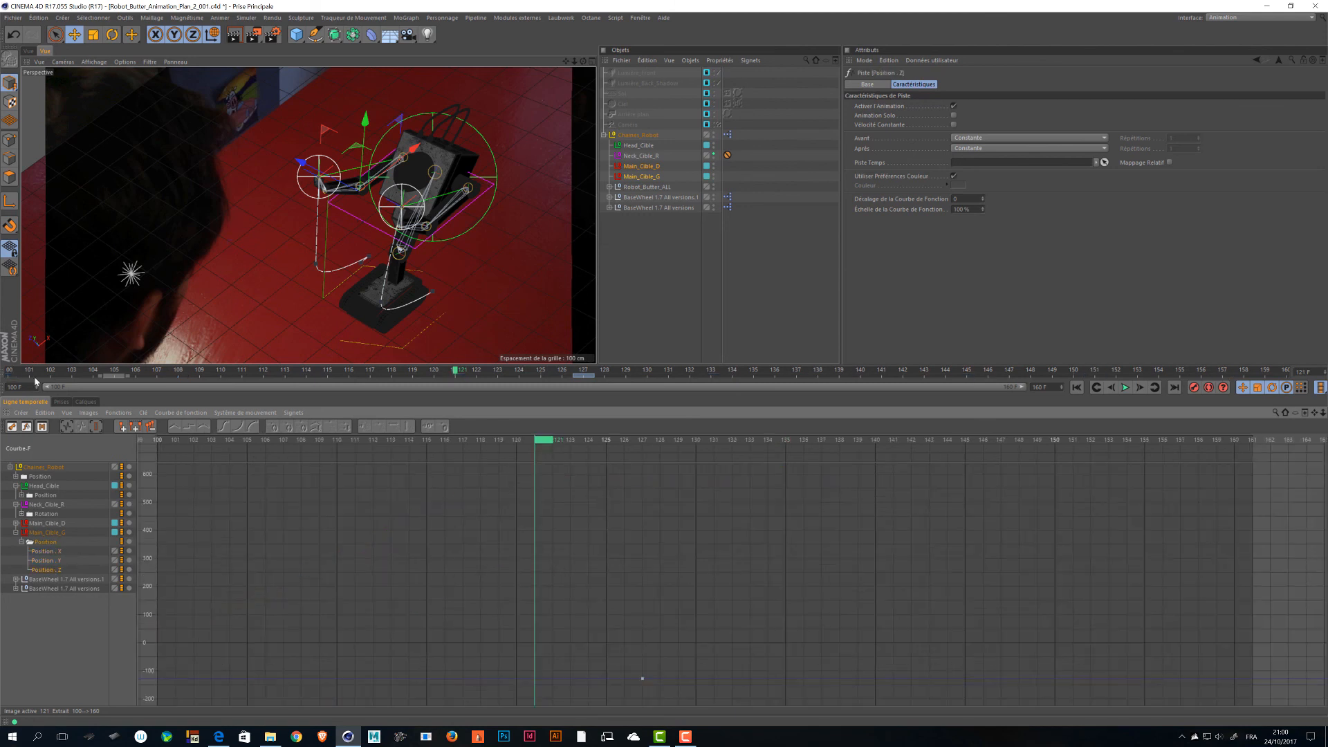
click(50, 570)
key(Delete)
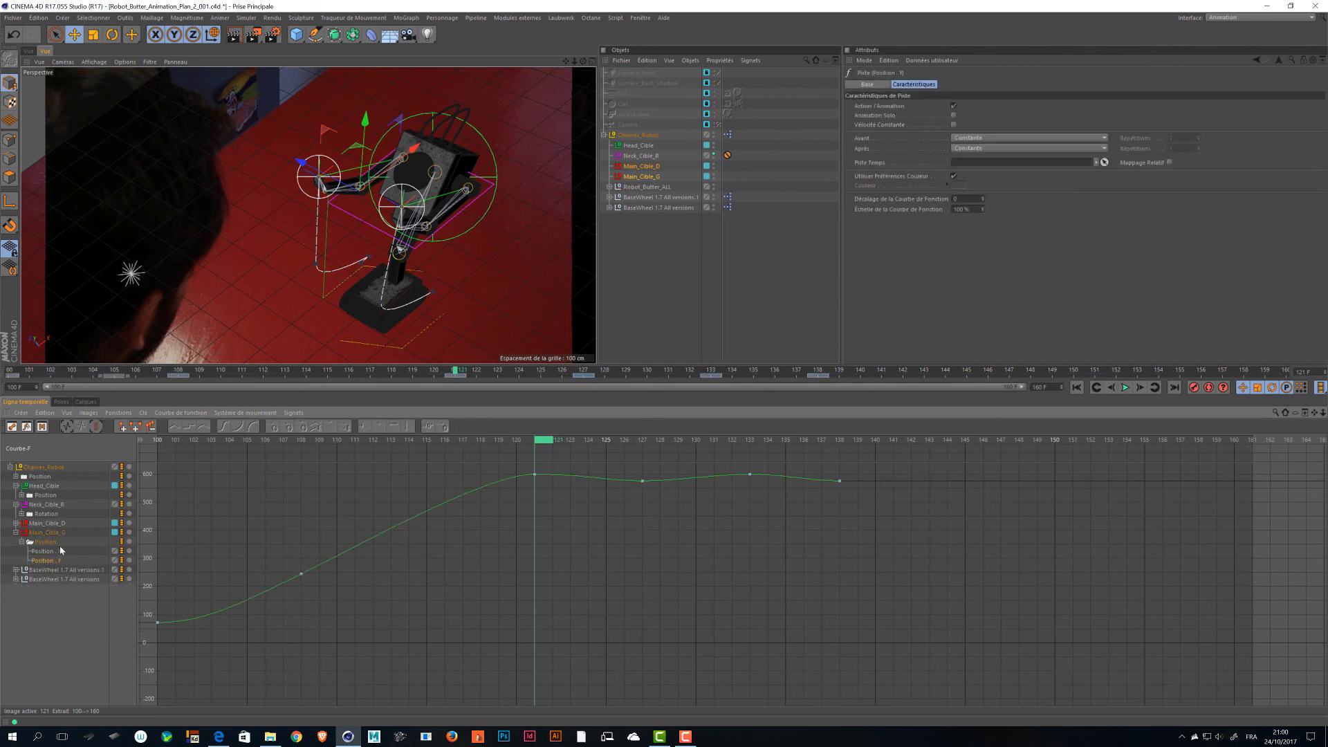
Delete Main_Cible_G's Position X keys from frame 127 onward and save the project.
click(47, 551)
drag(1321, 637, 606, 709)
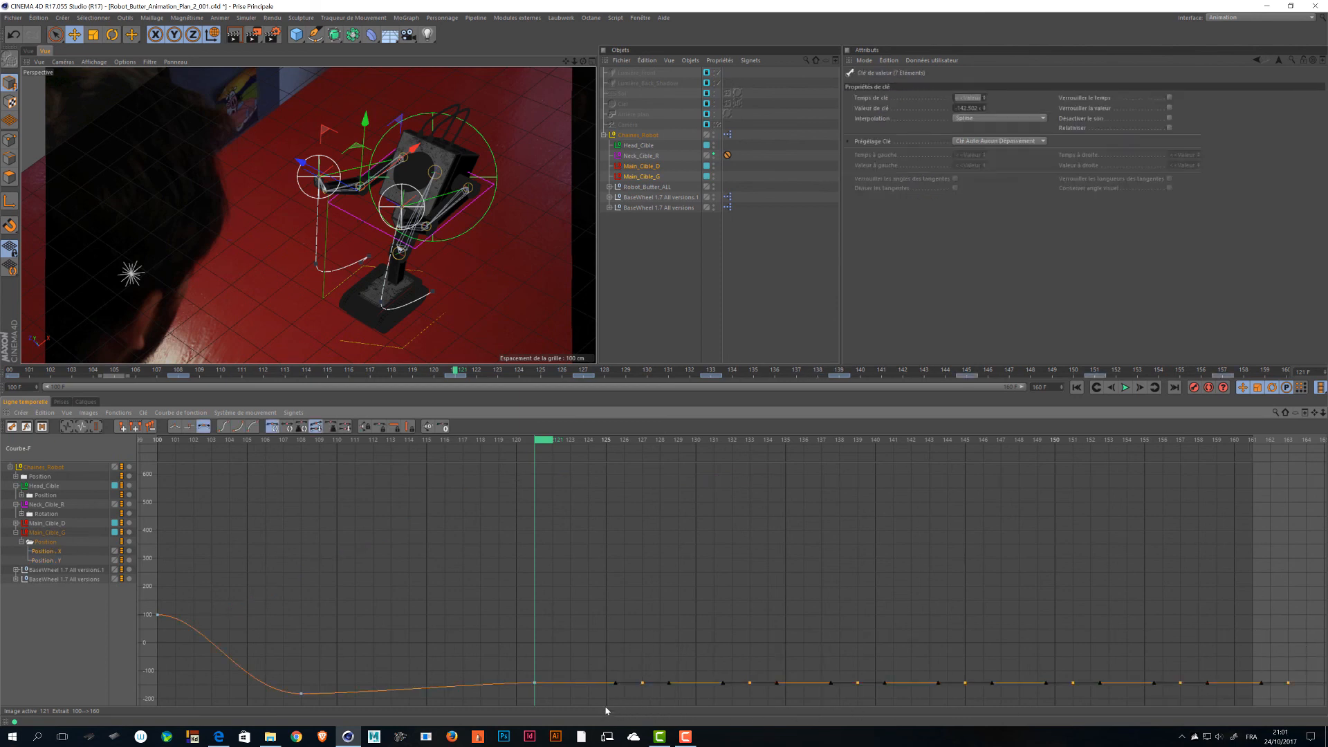
key(Delete)
key(ctrl+z)
drag(627, 644, 1297, 695)
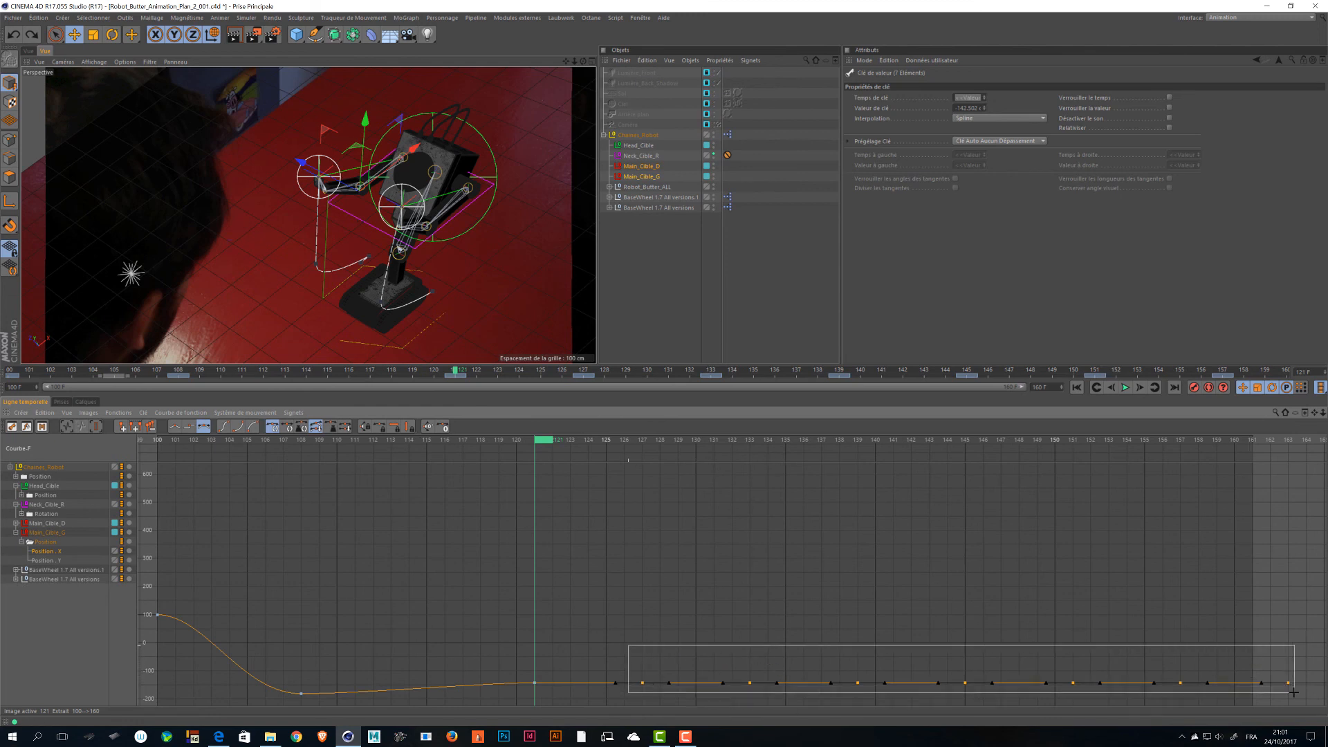
key(Delete)
key(ctrl+s)
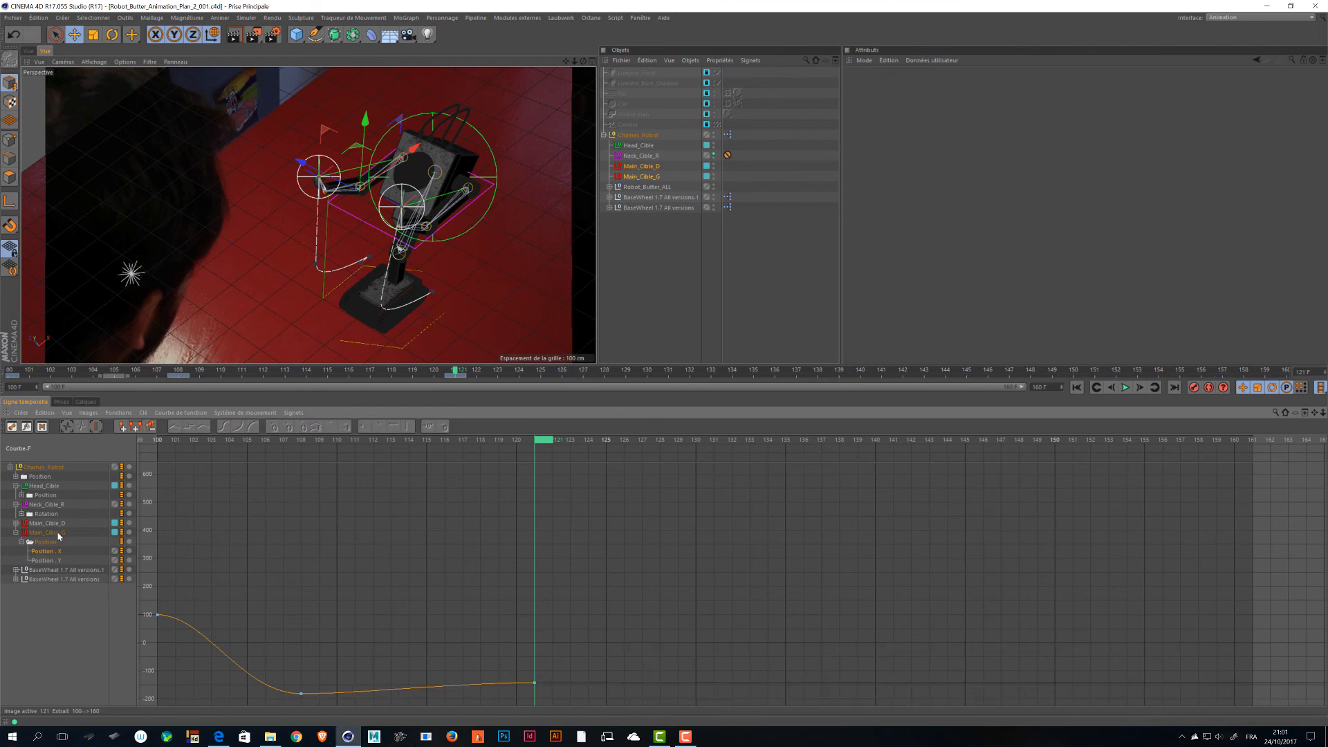
Tilt the tangents of Main_Cible_G's Position Y key at frame 121 upward to the right by about 18.45 cm, and save the project.
click(42, 560)
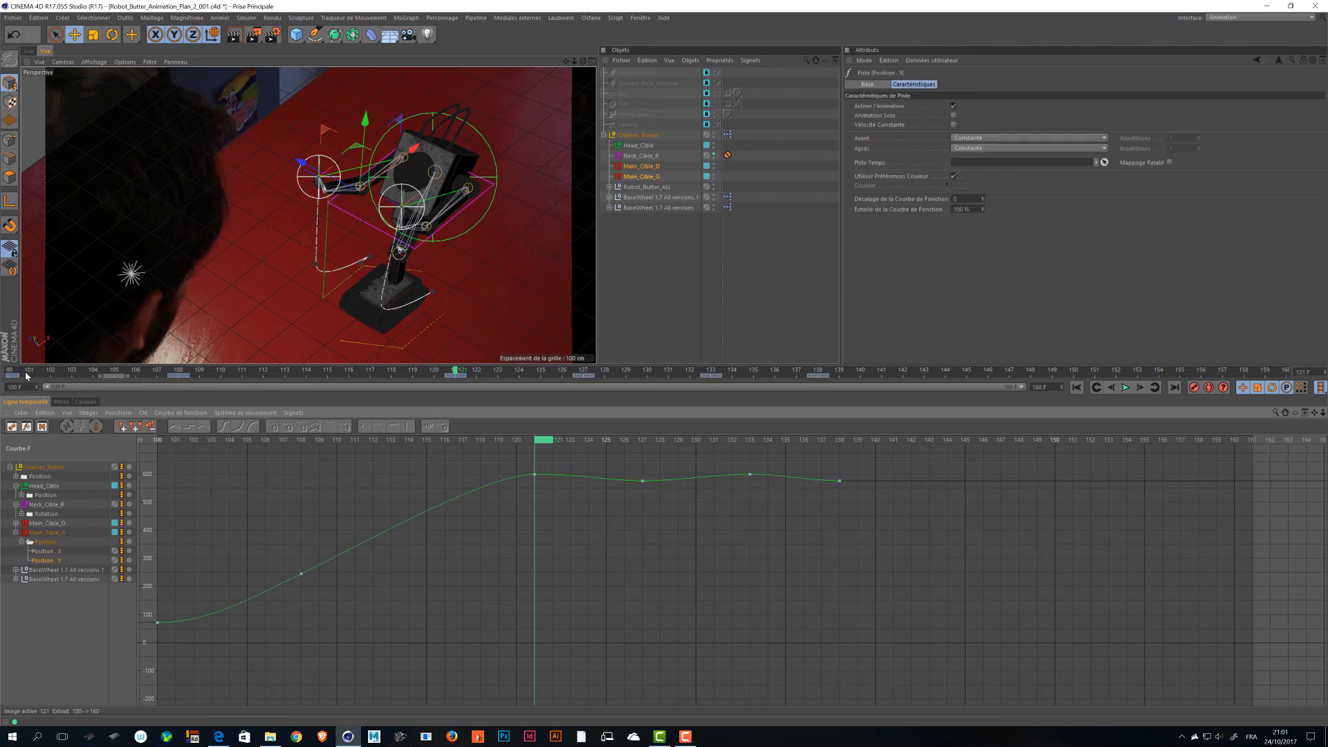
drag(564, 468, 499, 480)
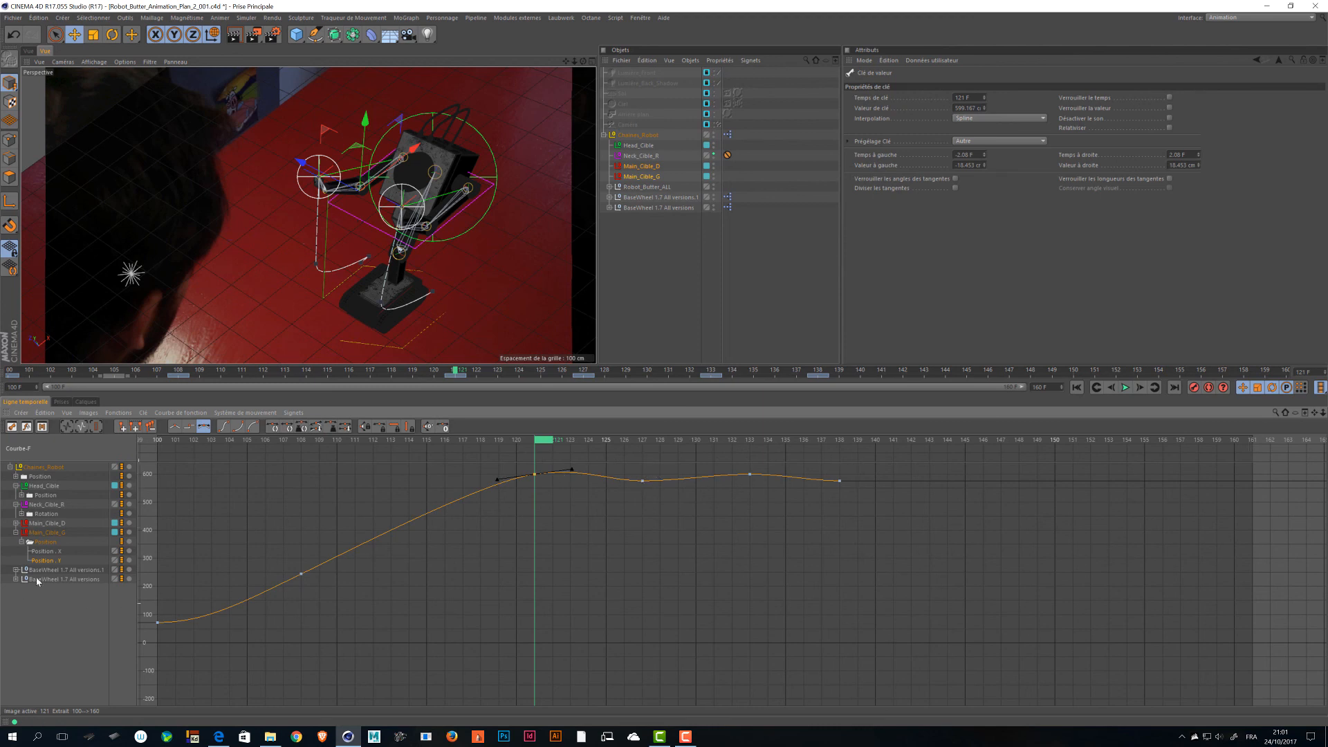
click(22, 542)
click(43, 542)
click(15, 533)
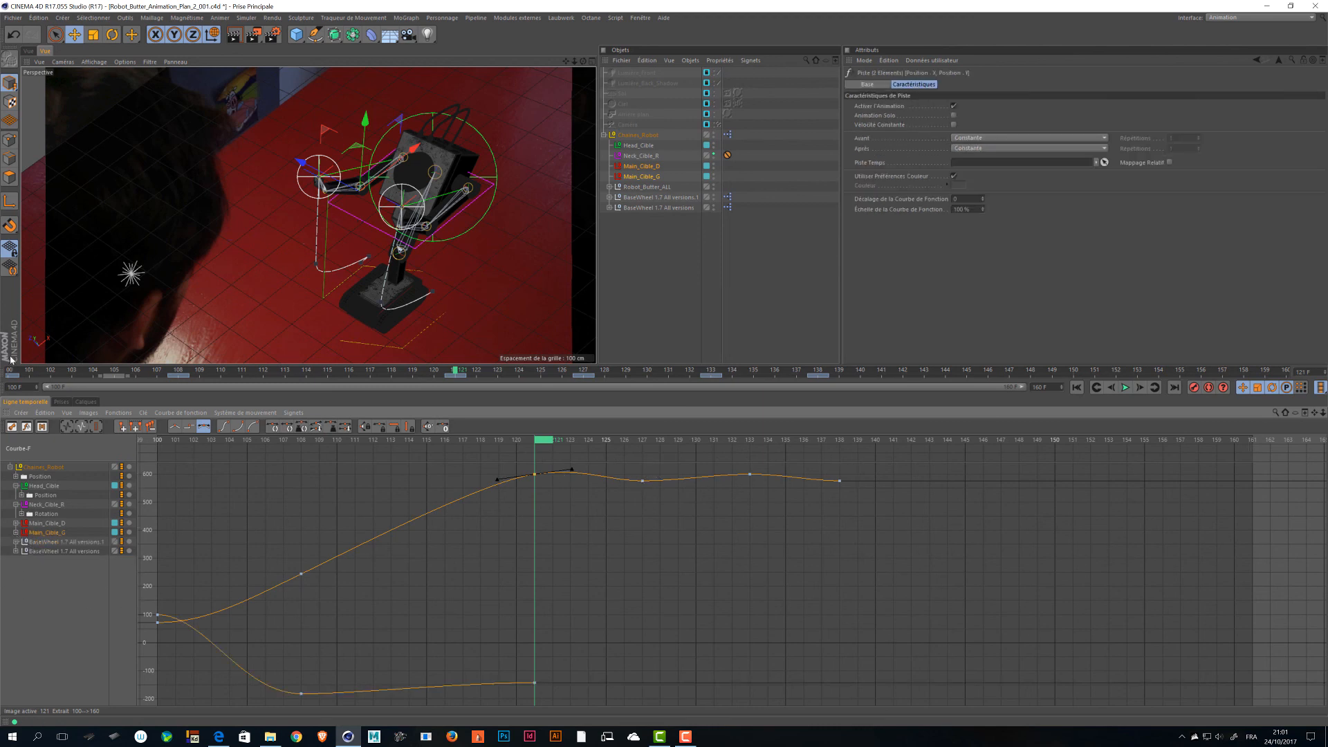
key(ctrl+s)
Collapse the robot's track hierarchy to its root object and save the project.
click(61, 543)
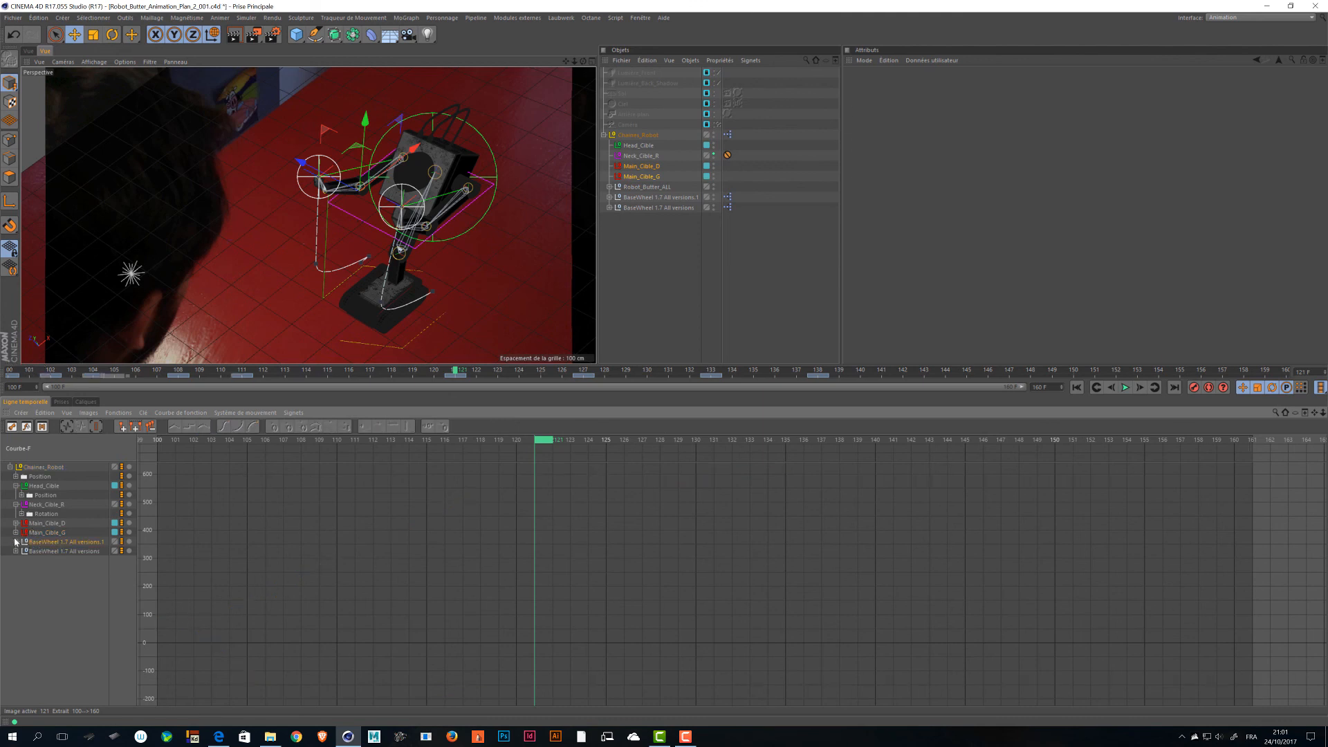
click(10, 467)
key(ctrl+s)
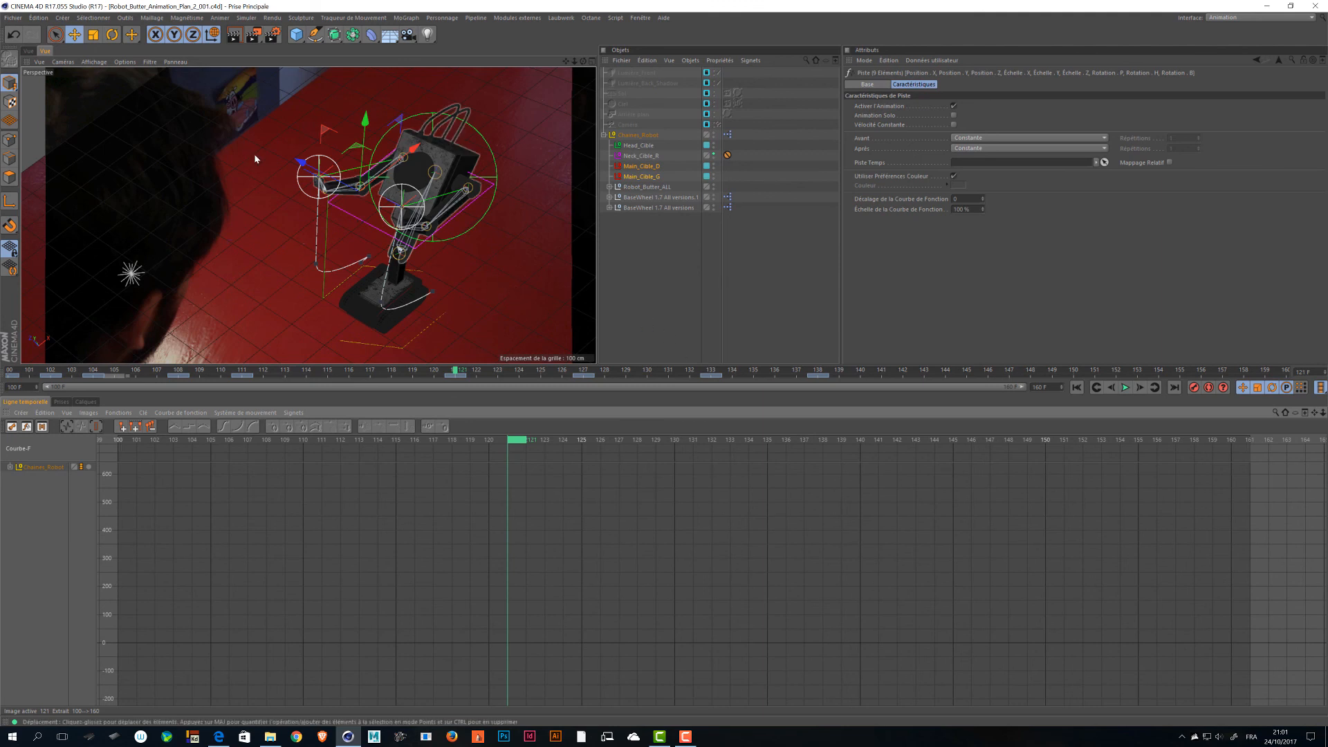
Play the animation through to its last frame to review the motion, and deselect all objects.
click(1126, 387)
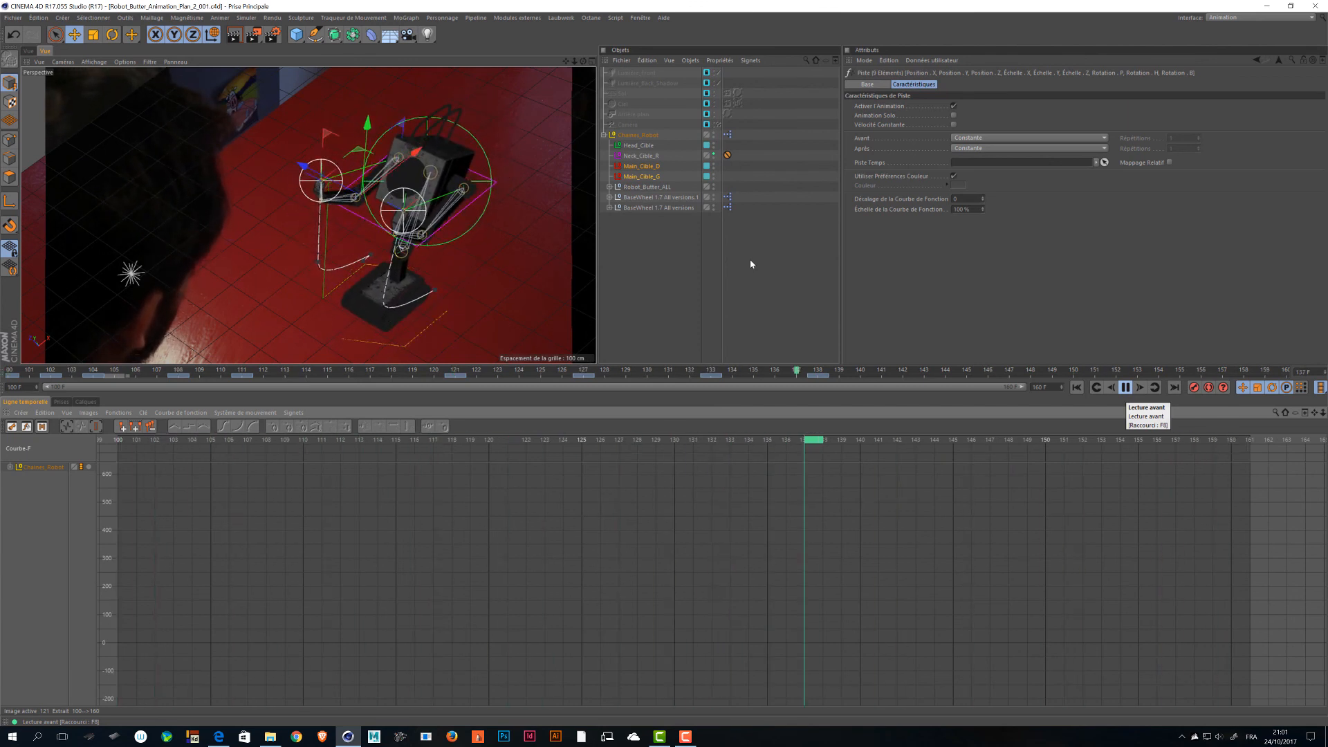
key(F8)
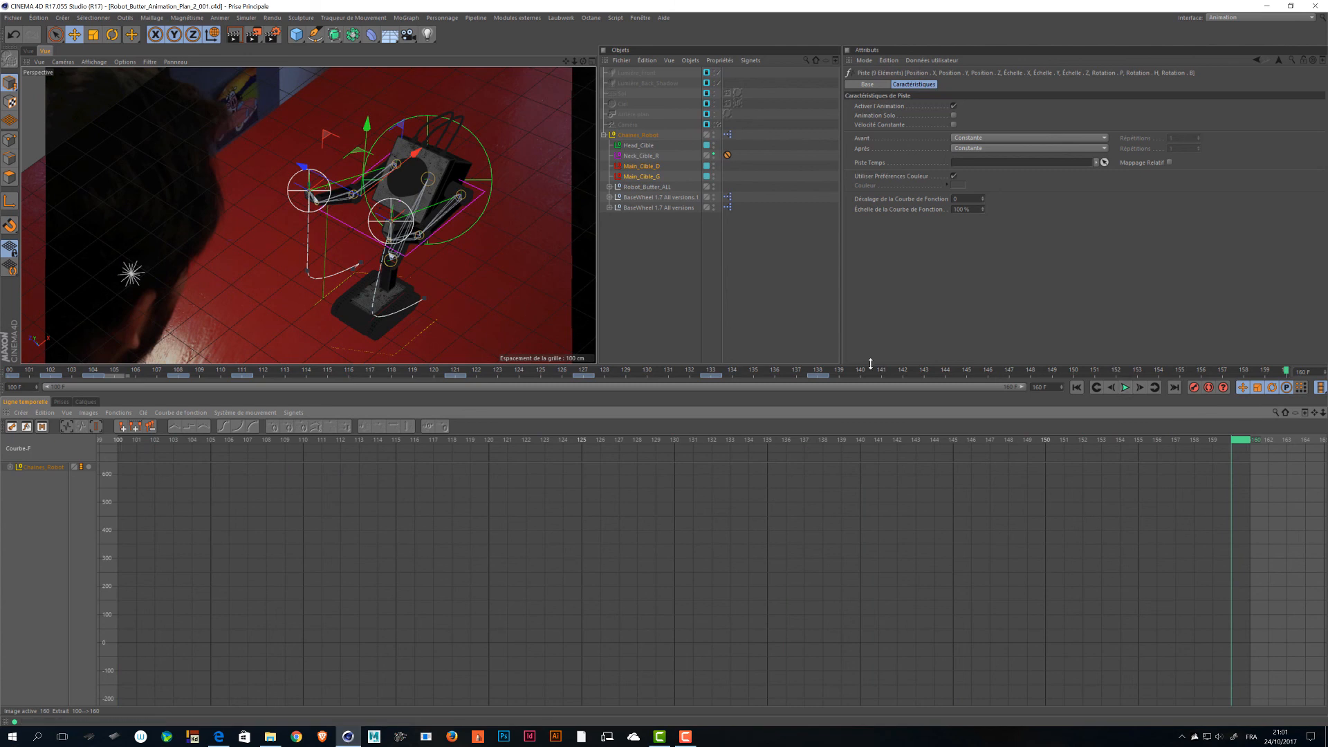
click(684, 320)
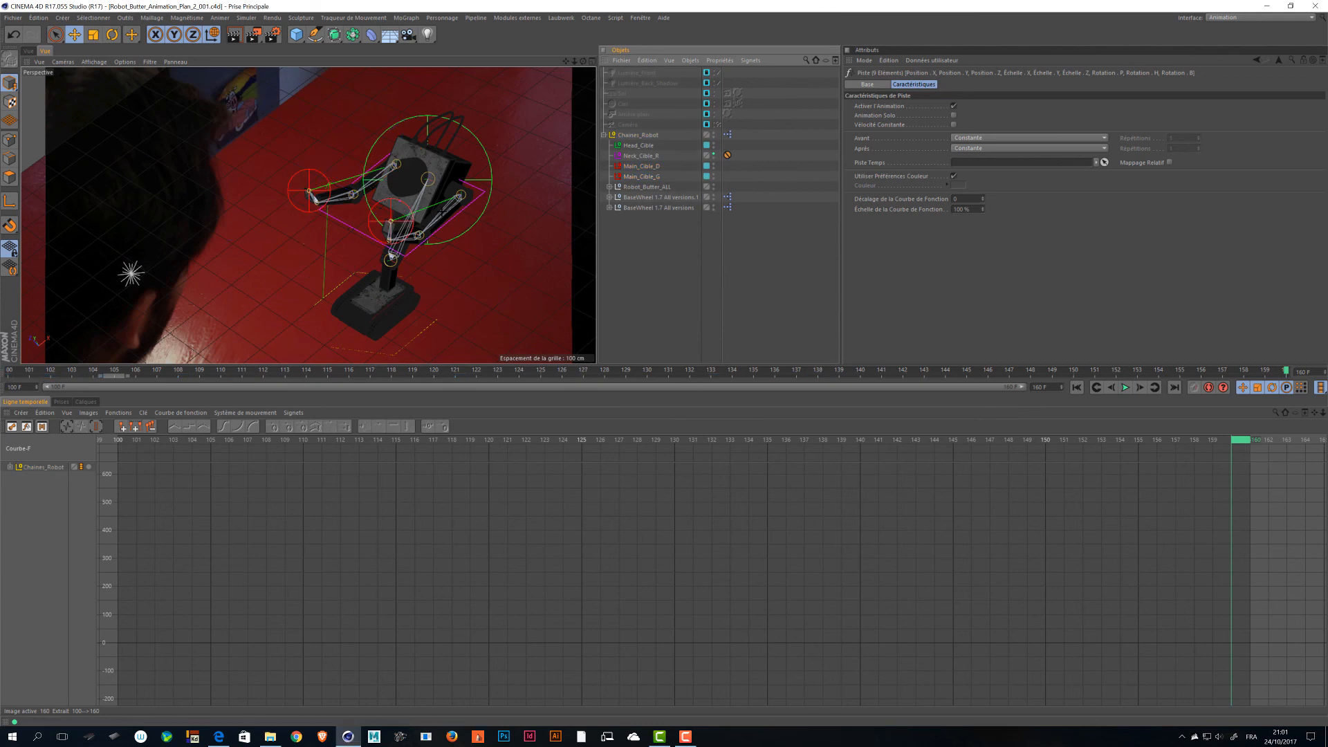